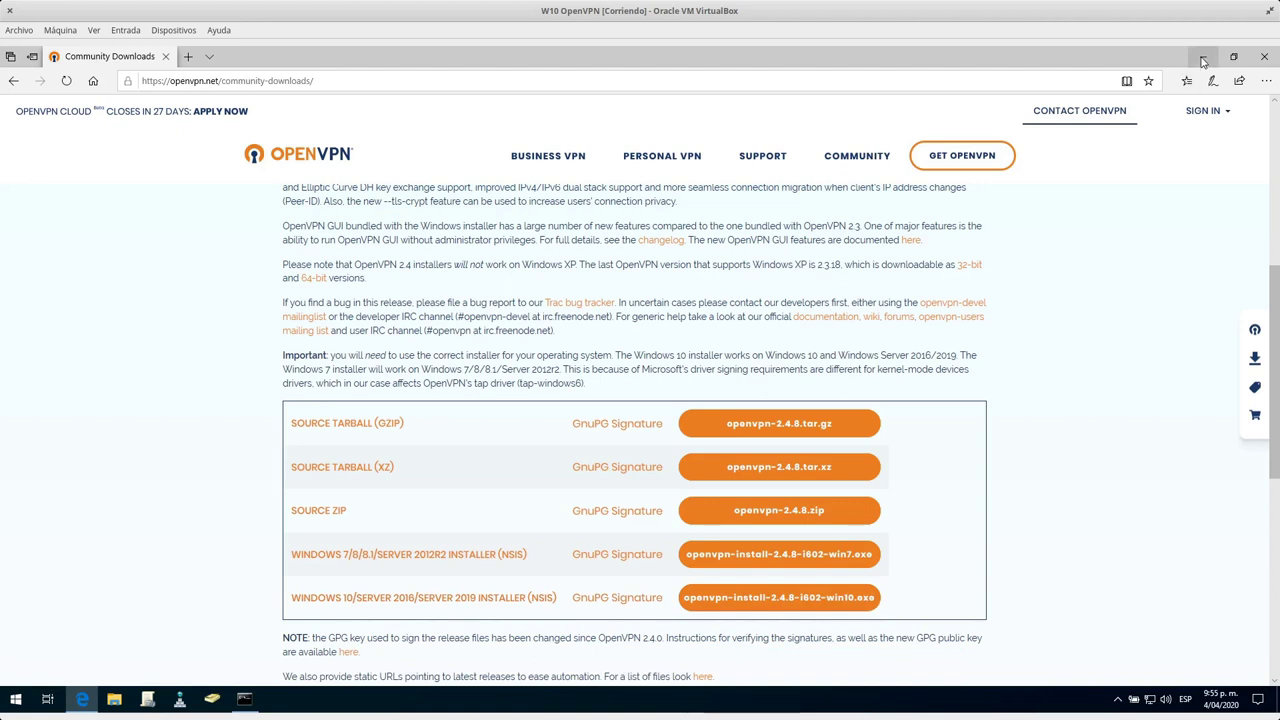
On the W10 OpenVPN VM, restore the Command Prompt showing ipconfig output (IPv4 192.168.0.15).
key("super")
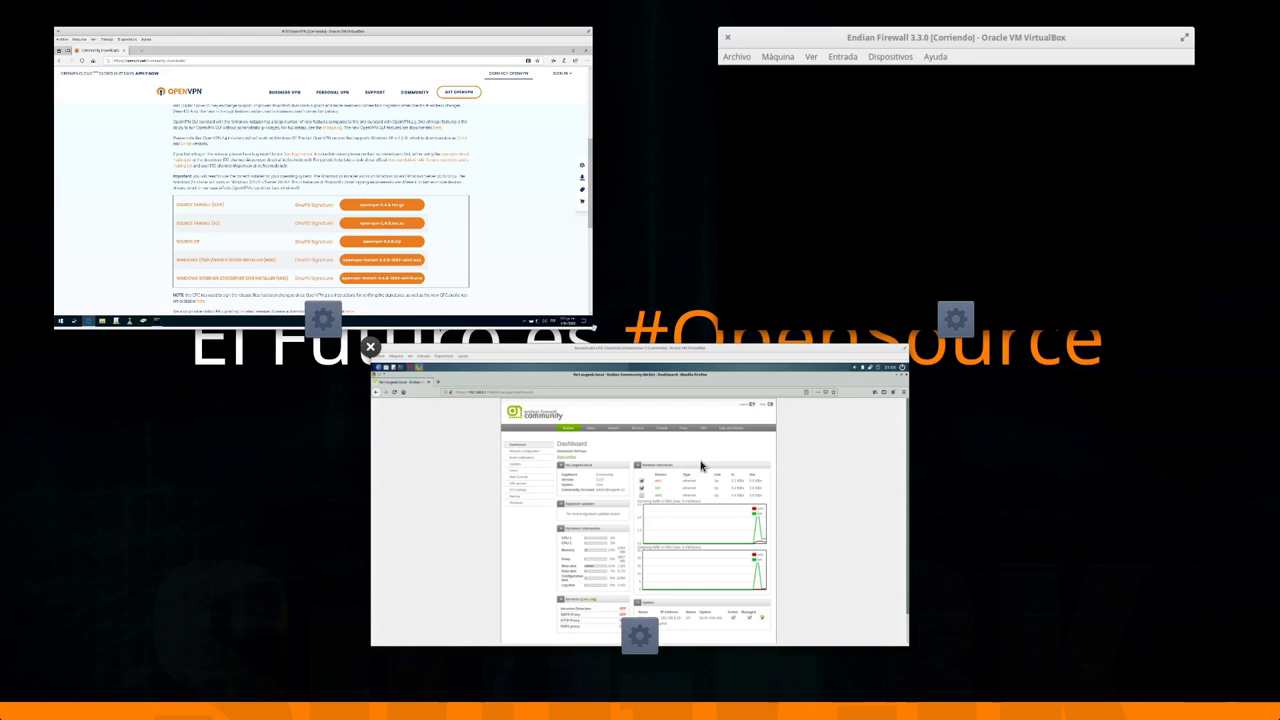
left_click(447, 208)
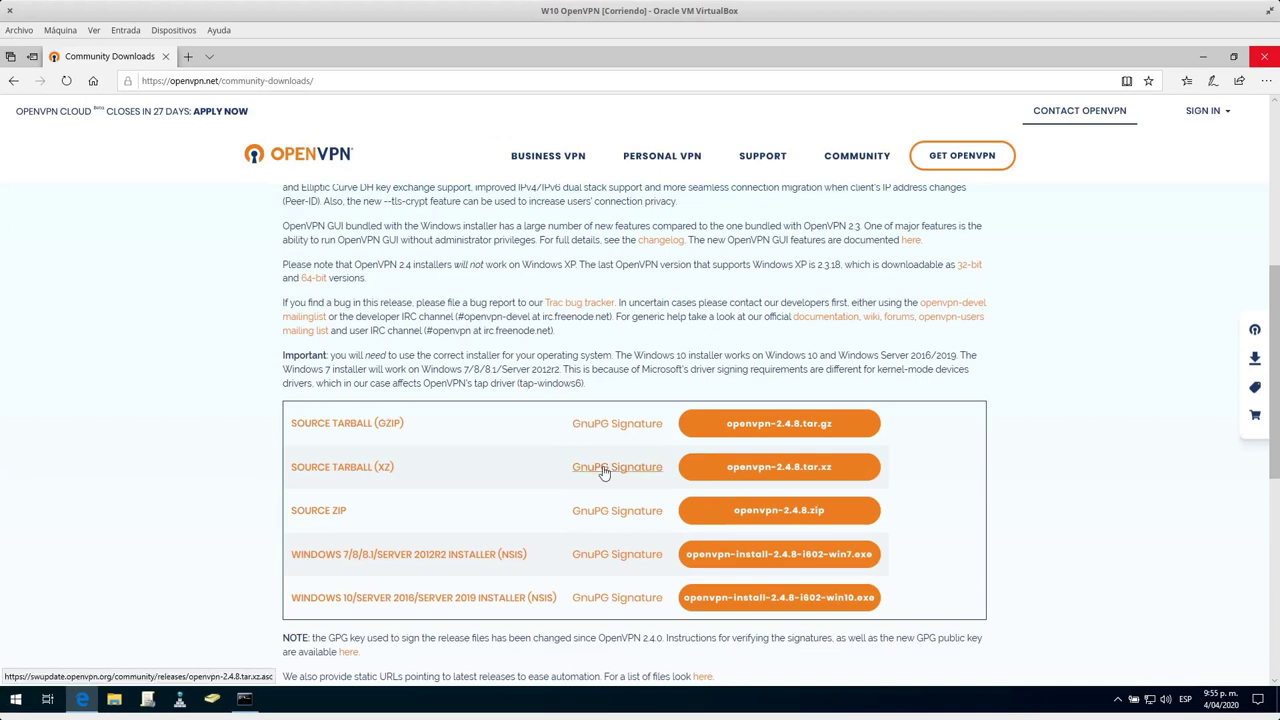
left_click(244, 700)
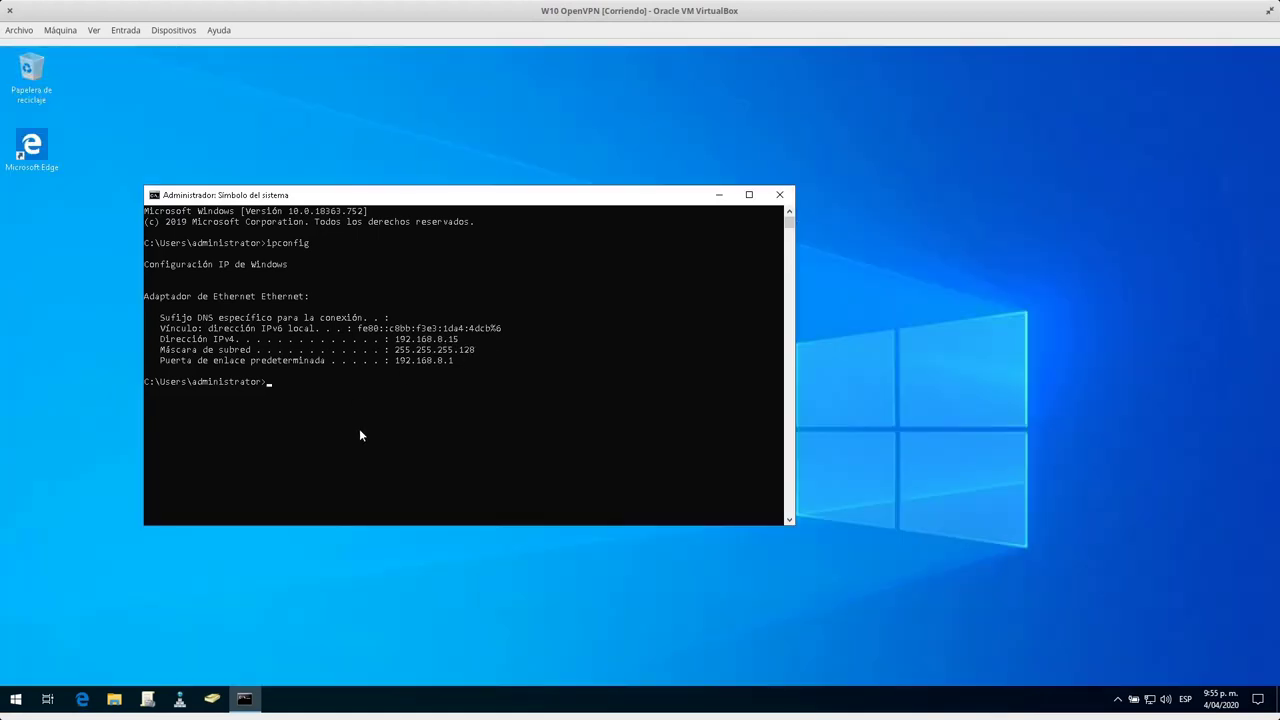
Switch to the BunsenLabs VM with the Endian Firewall dashboard in Firefox.
key("super+w")
left_click(823, 186)
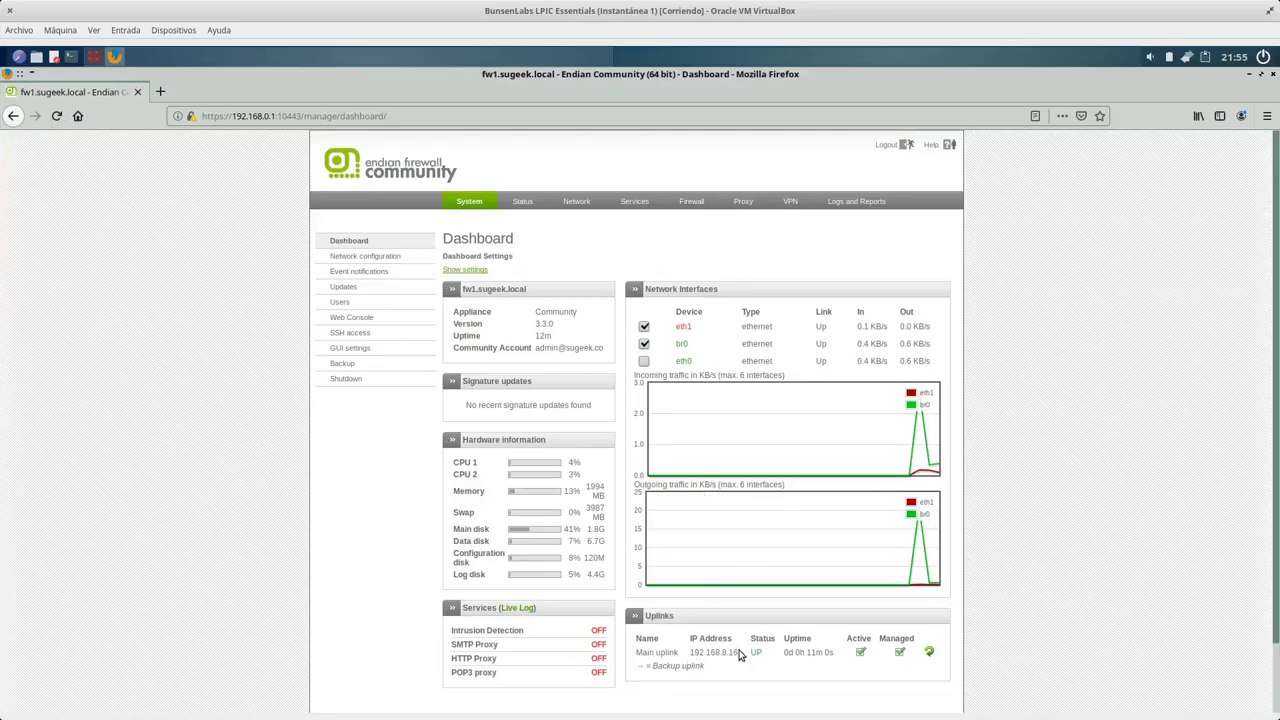
Check the wired connection info: host IP 192.168.0.2 and default gateway 192.168.0.1.
left_click(1188, 62)
left_click(1194, 60)
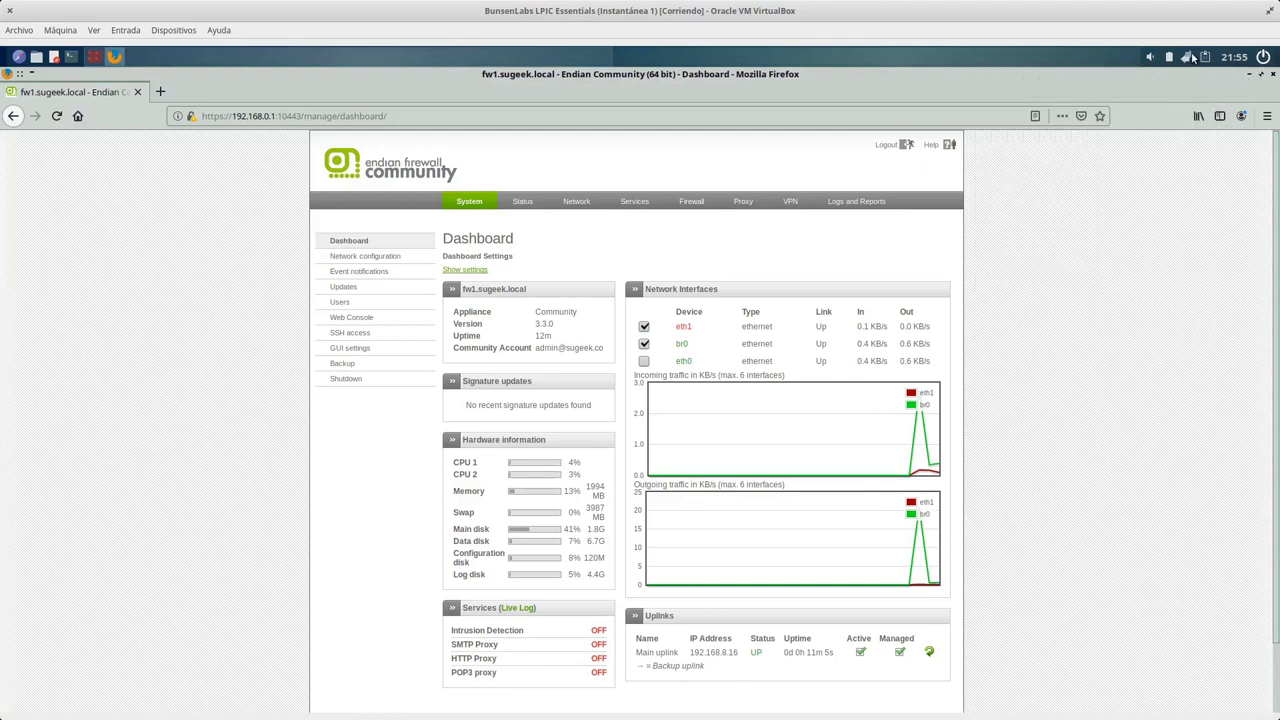
left_click(1194, 58)
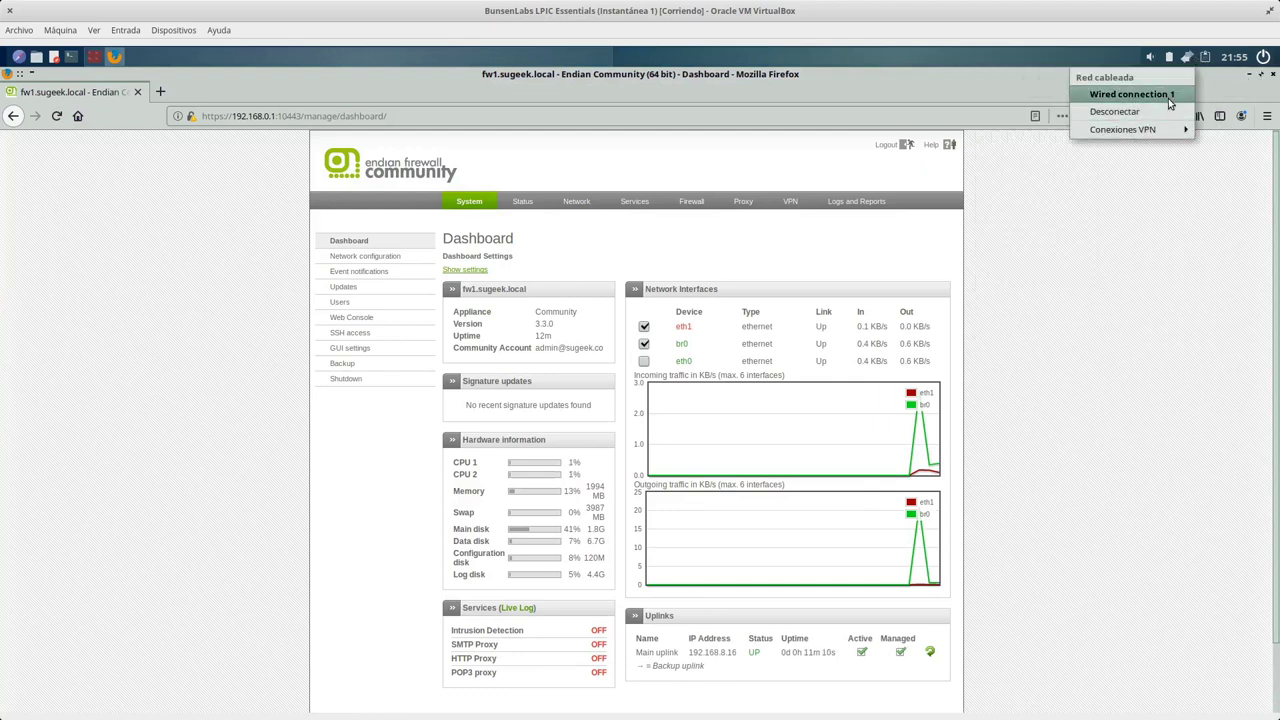
left_click(1188, 60)
right_click(1188, 60)
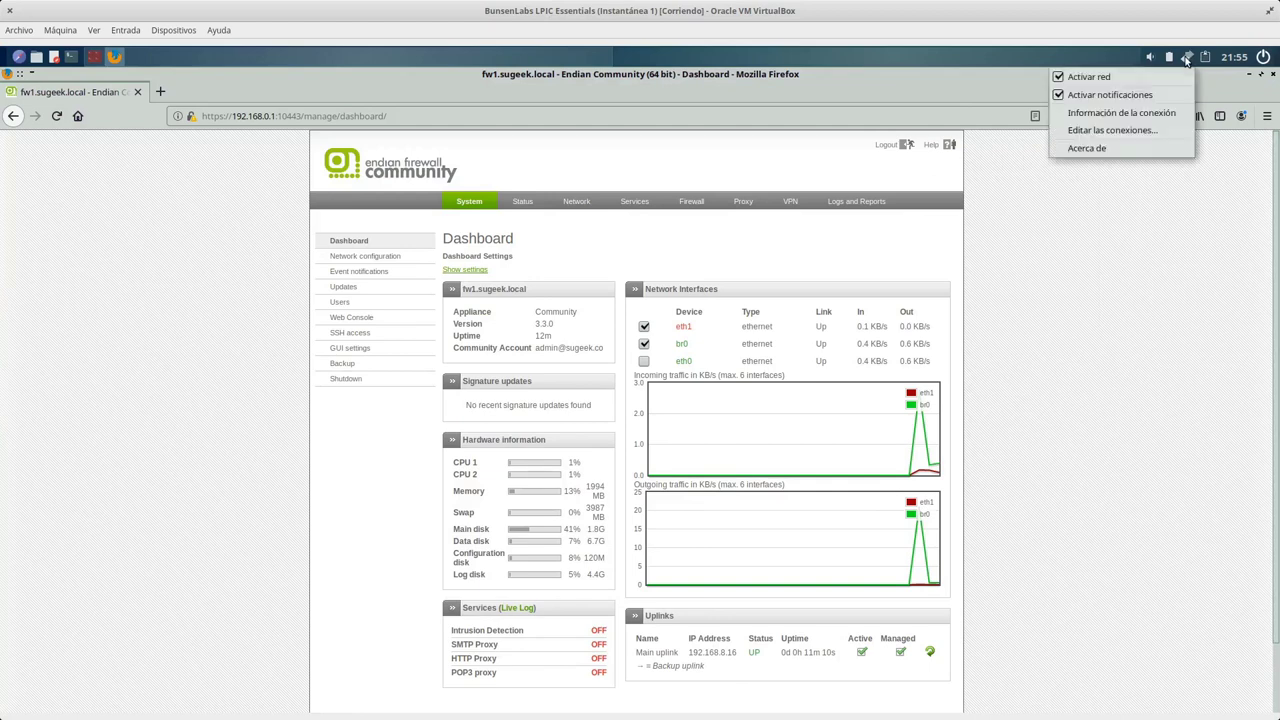
left_click(1126, 113)
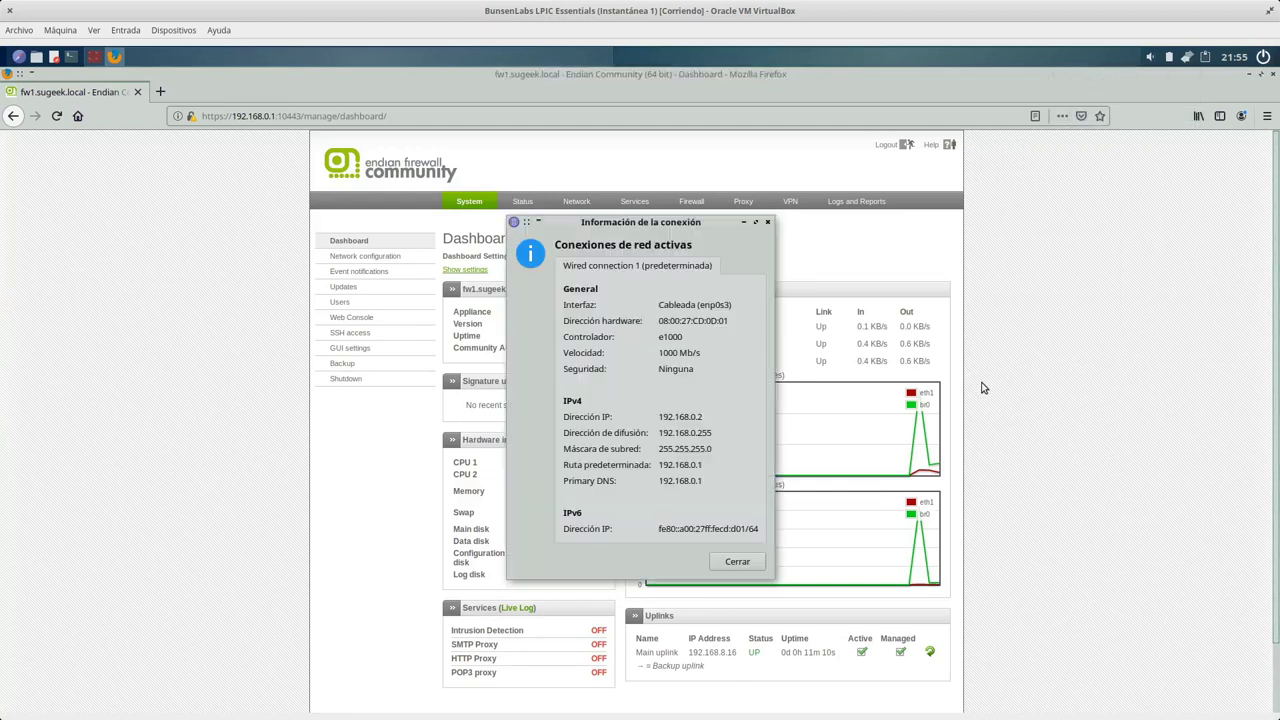
left_click_drag(659, 418, 704, 418)
left_click_drag(704, 465, 653, 465)
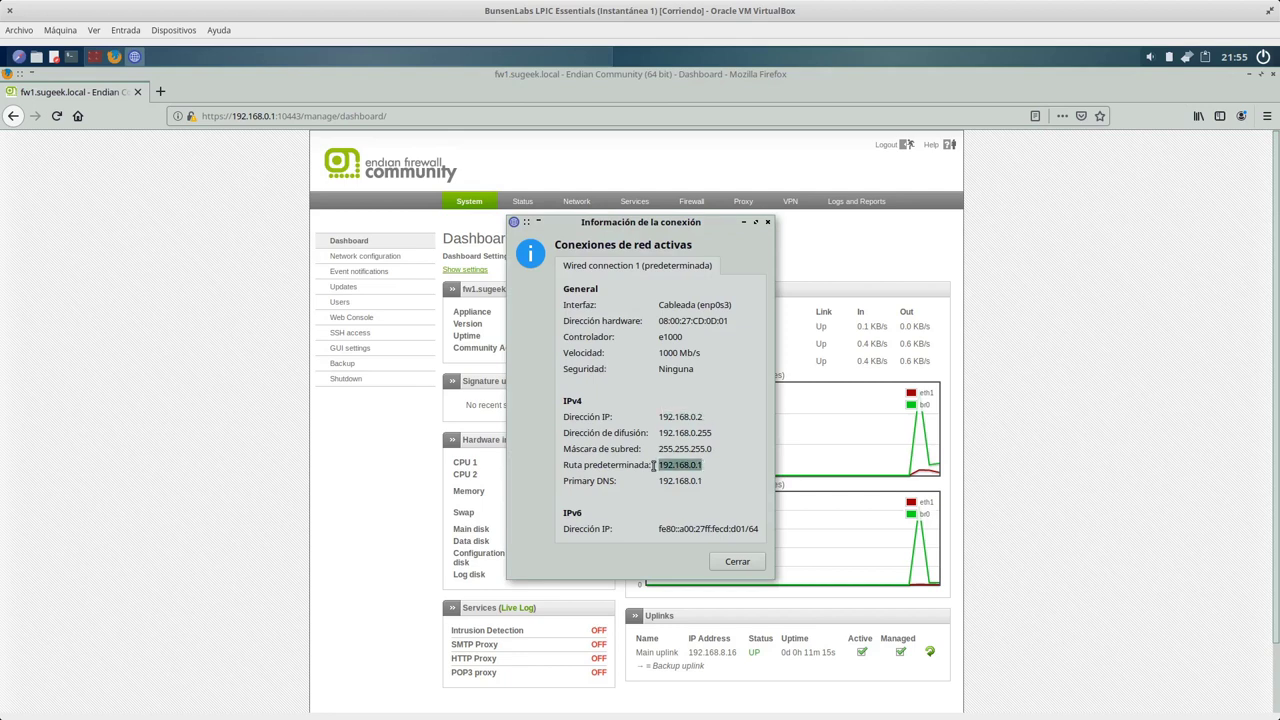
left_click(737, 561)
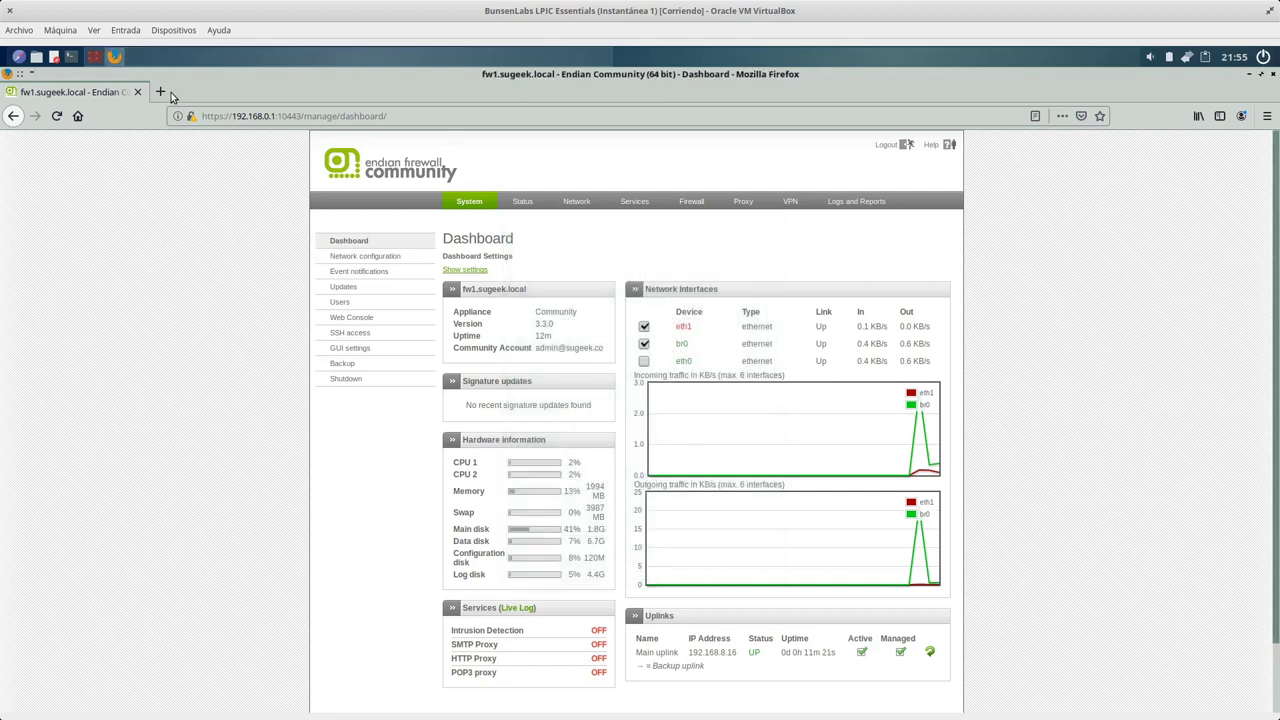
Load sugeek.co in a new Firefox tab.
left_click(161, 92)
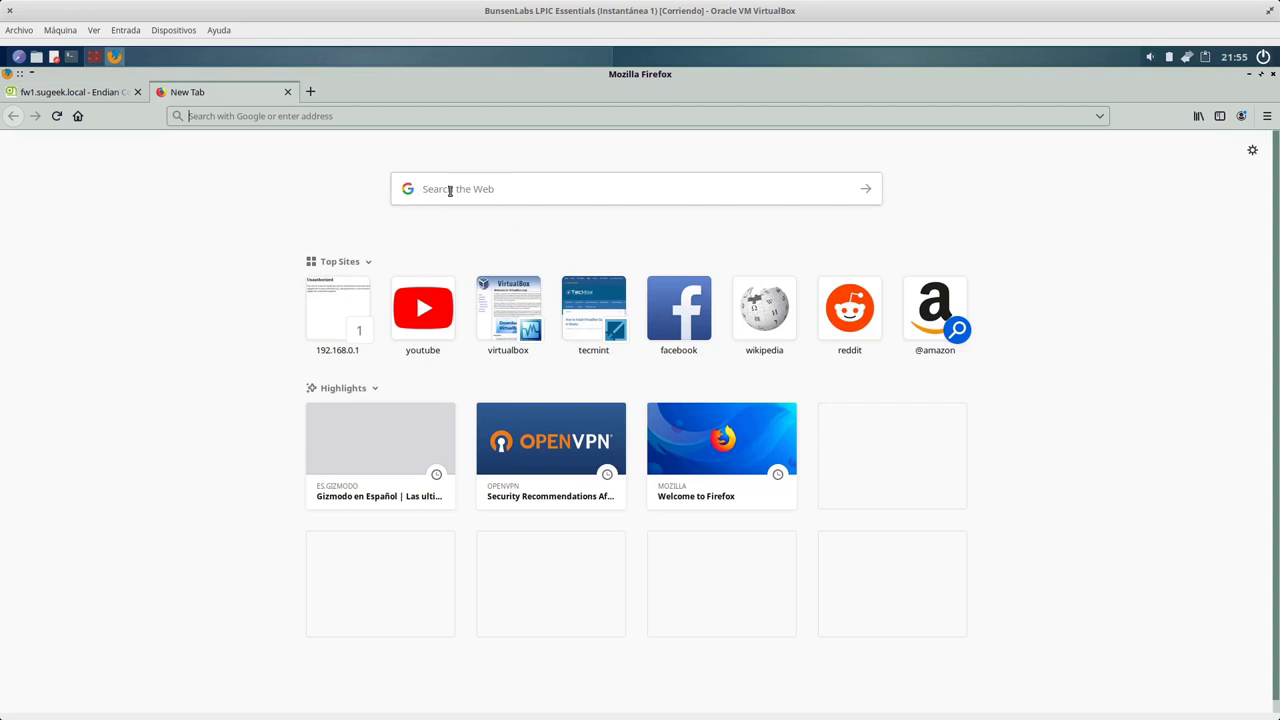
type("sugeek.co")
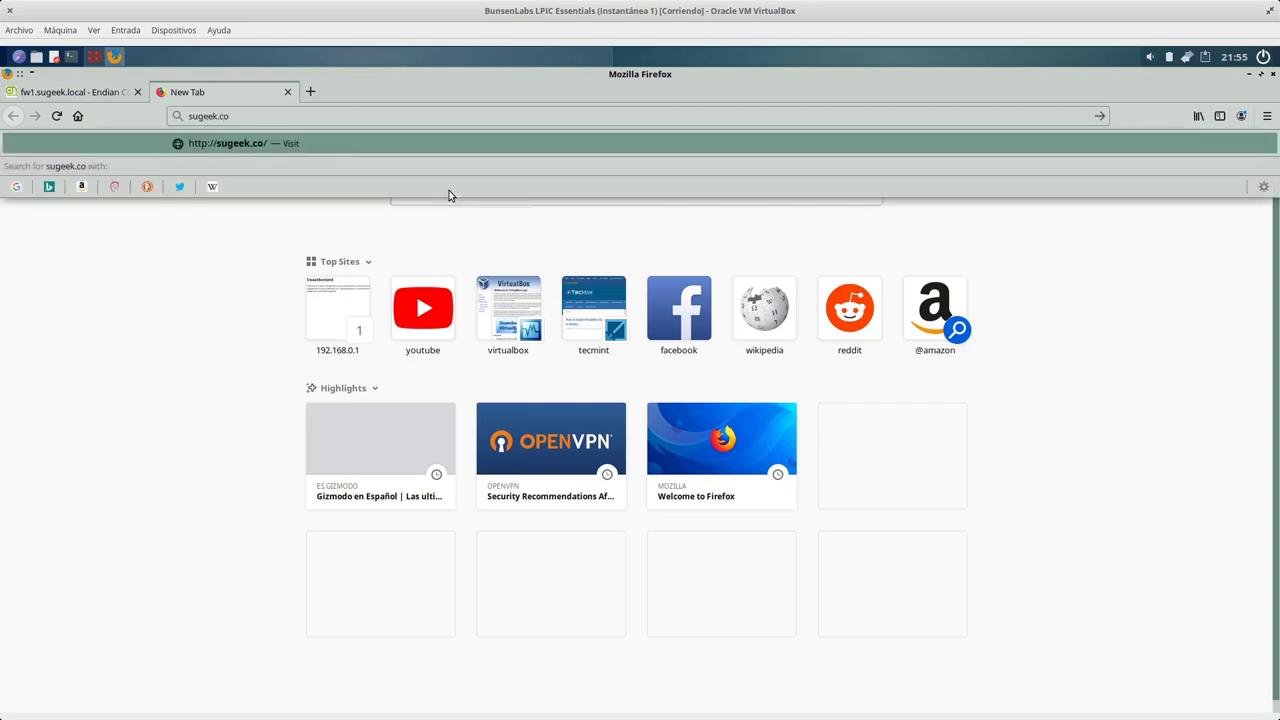
key("Return")
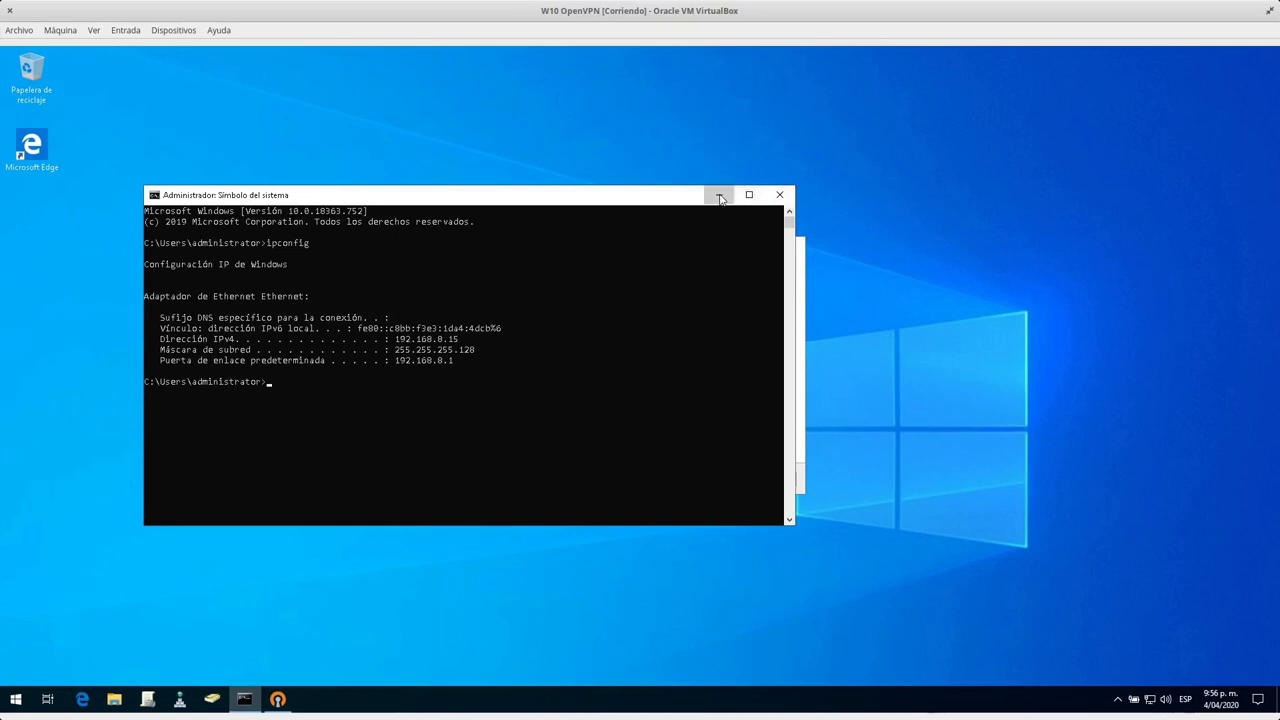
Install OpenVPN 2.4.8 with the default components and installation folder.
left_click(719, 195)
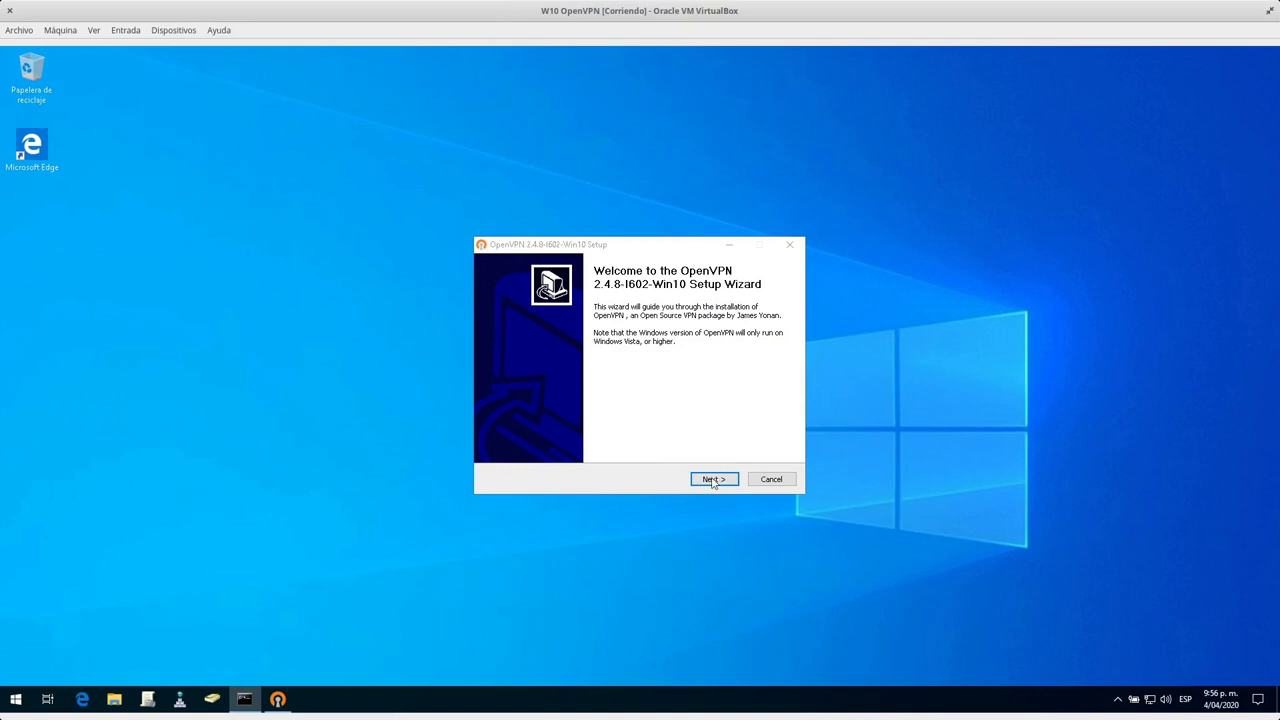
left_click(713, 480)
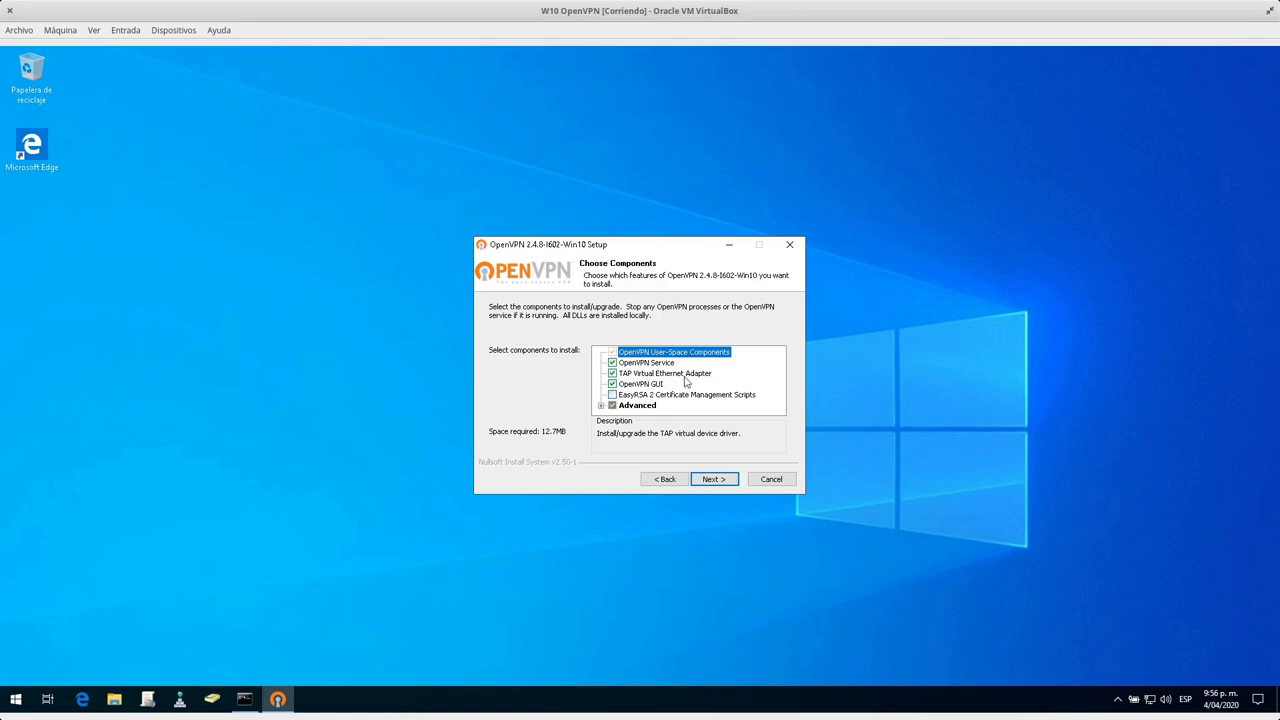
left_click(724, 479)
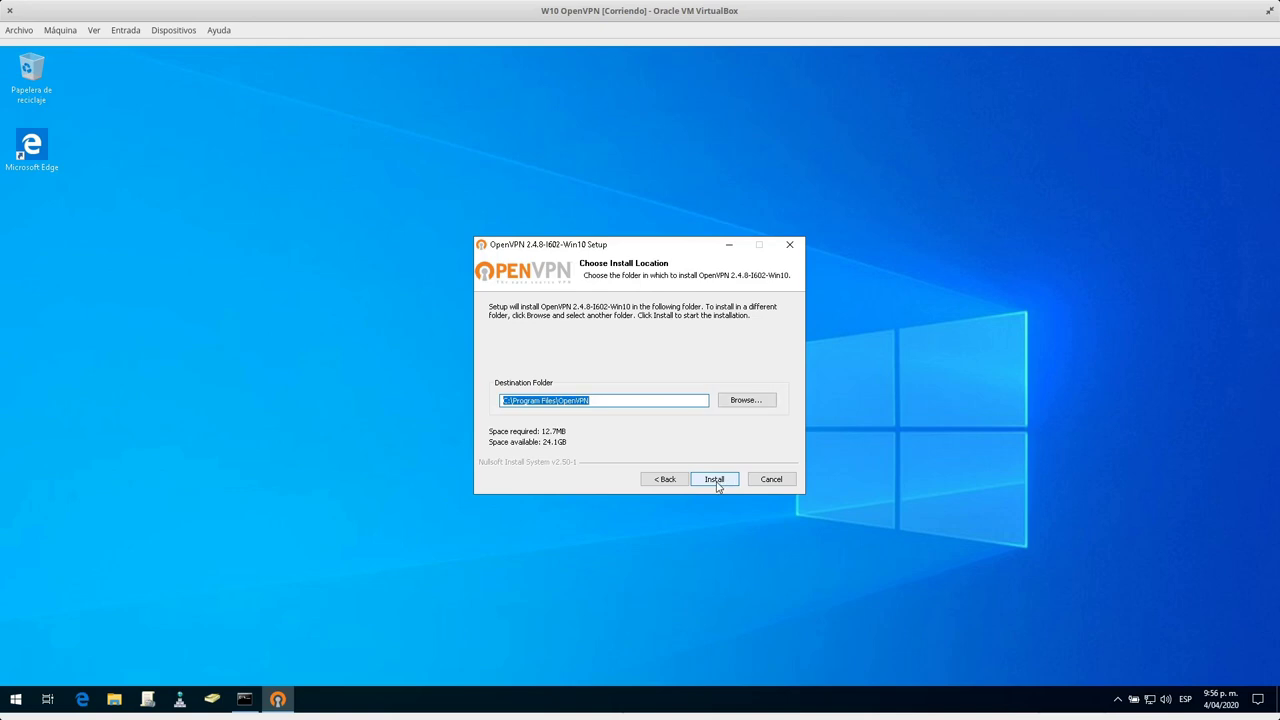
left_click(714, 480)
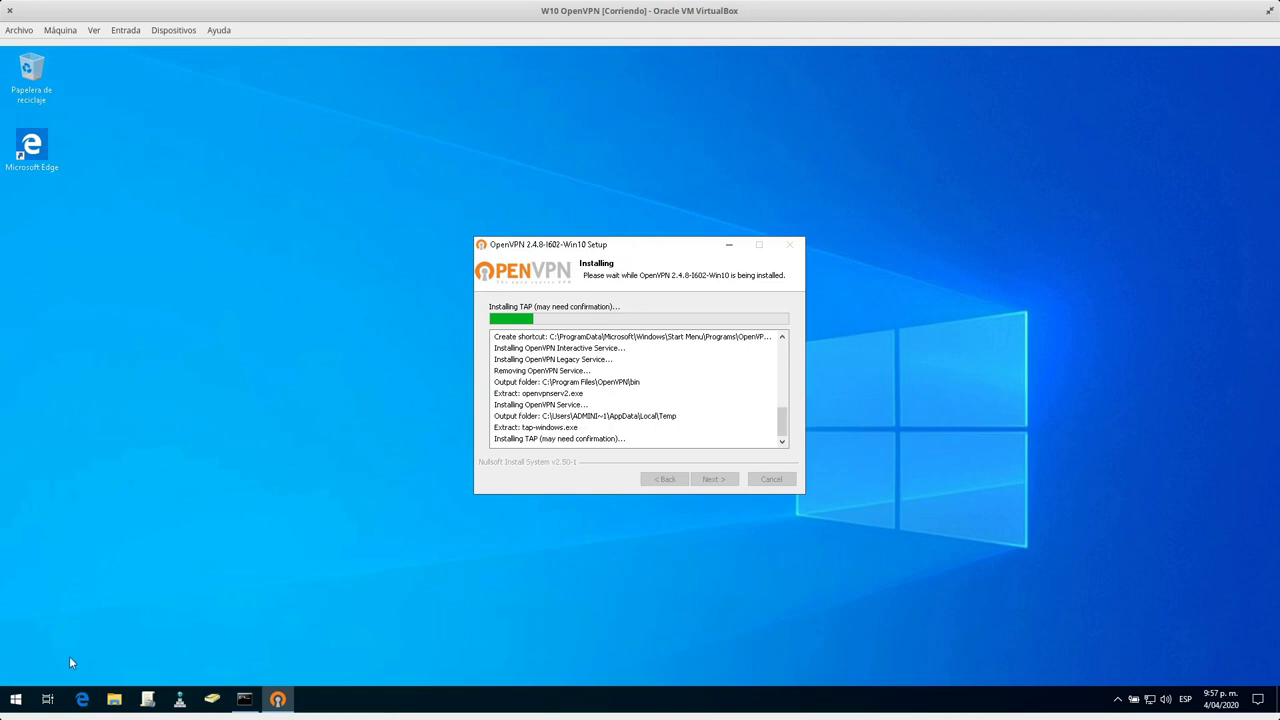
Launch Control Panel via a 'panel de control' search, then return to the BunsenLabs sugeek.co tab.
left_click(15, 699)
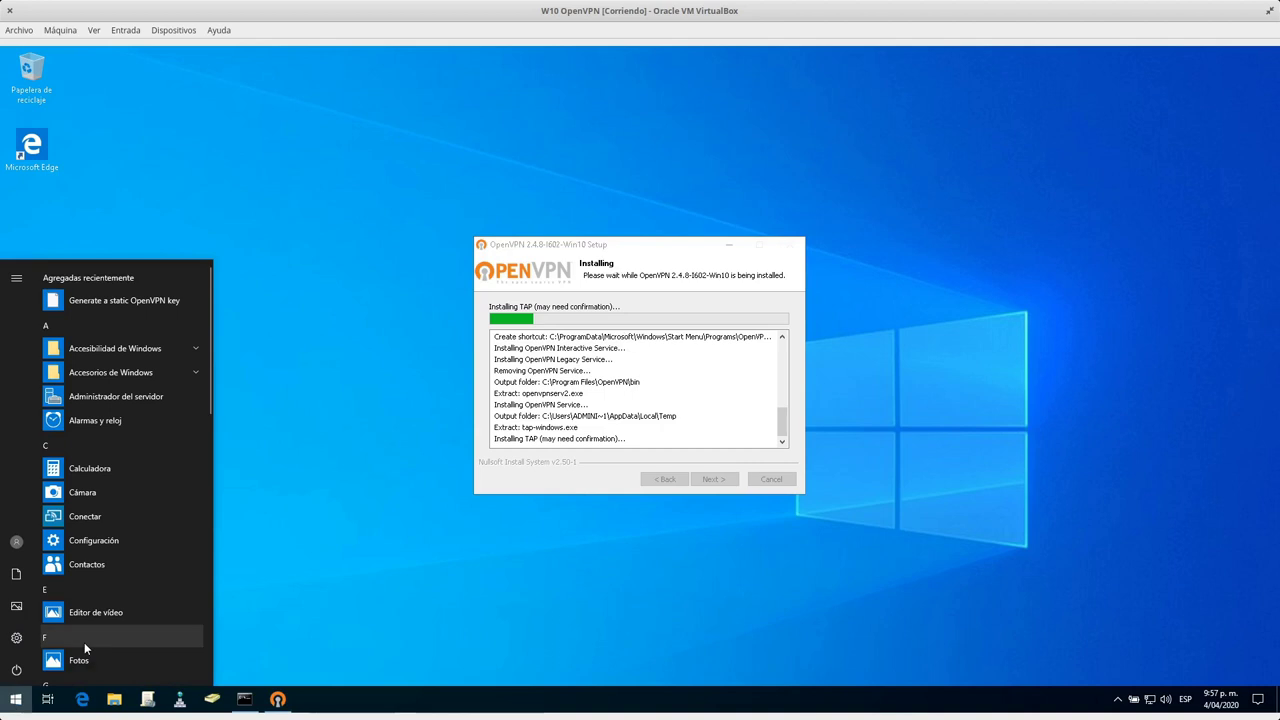
type("panel")
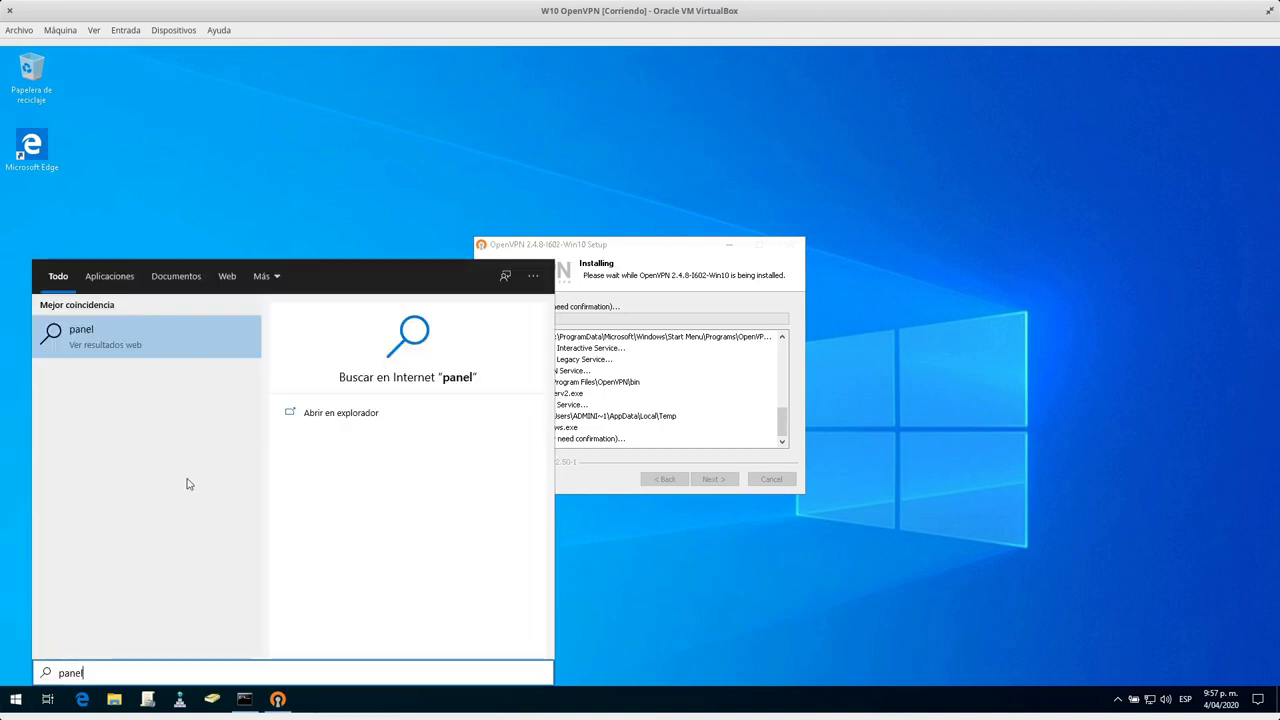
type(" de control")
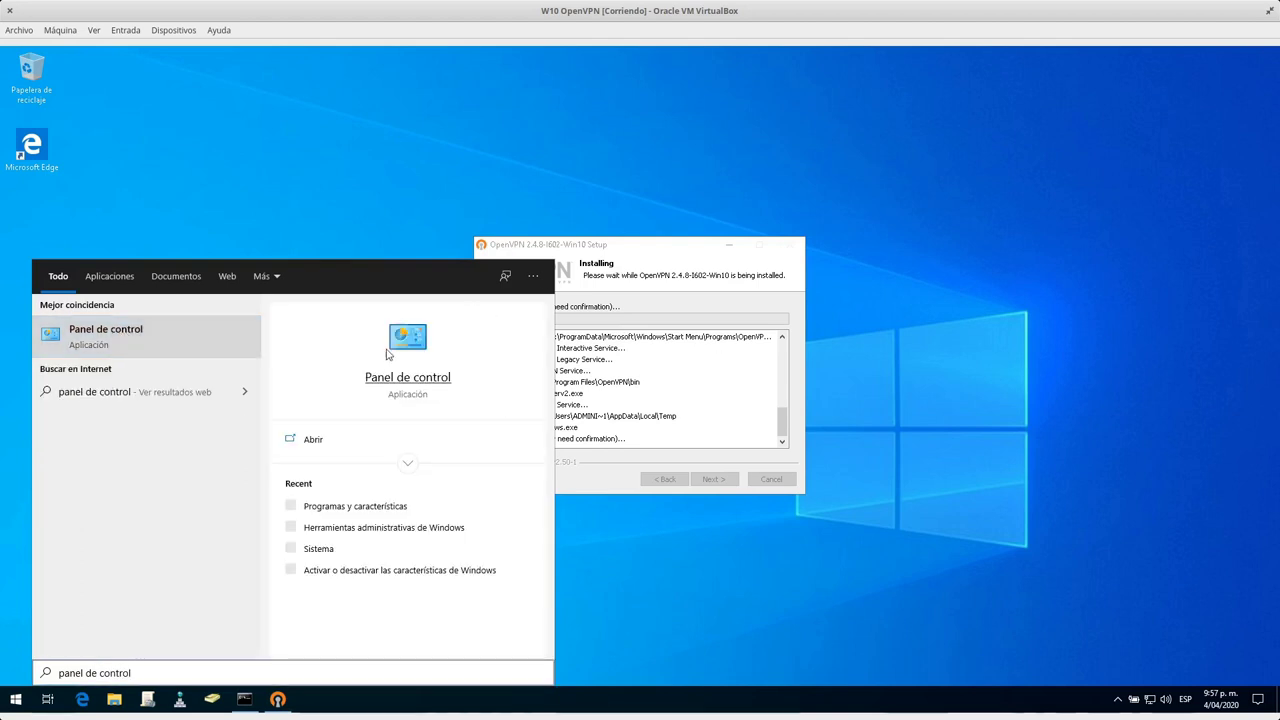
left_click(136, 347)
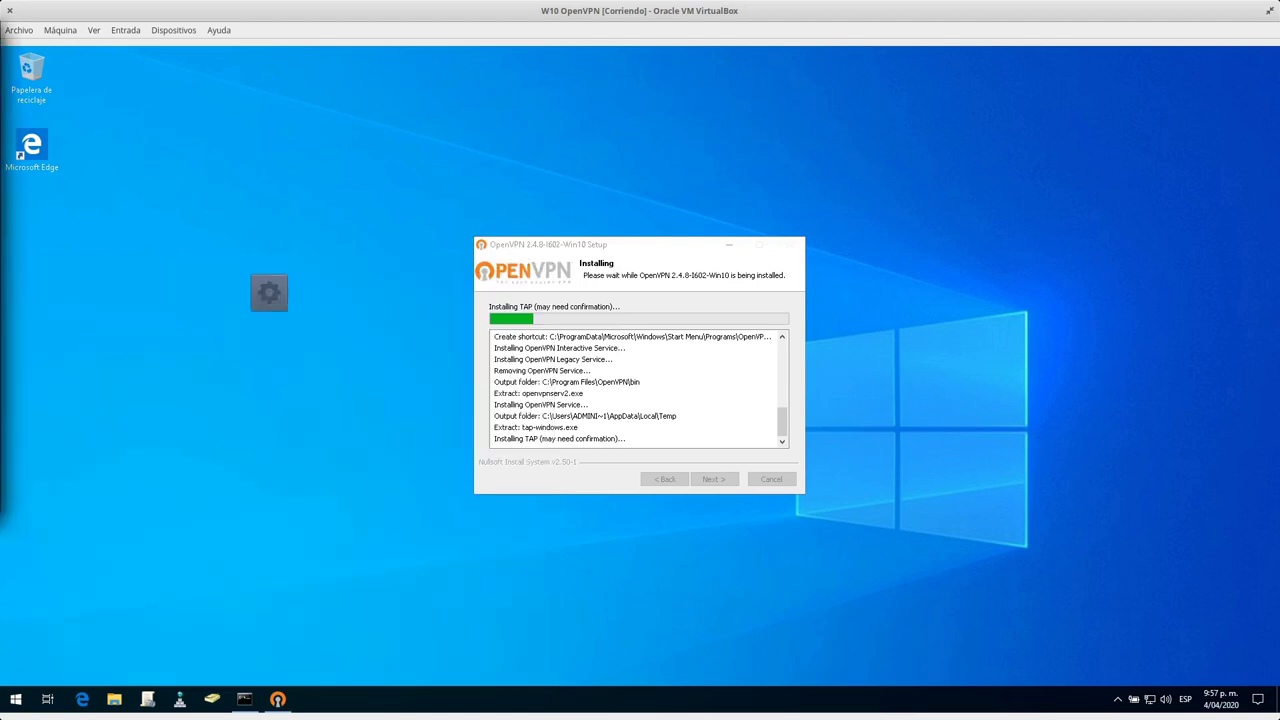
mouse_move(2, 2)
left_click(400, 380)
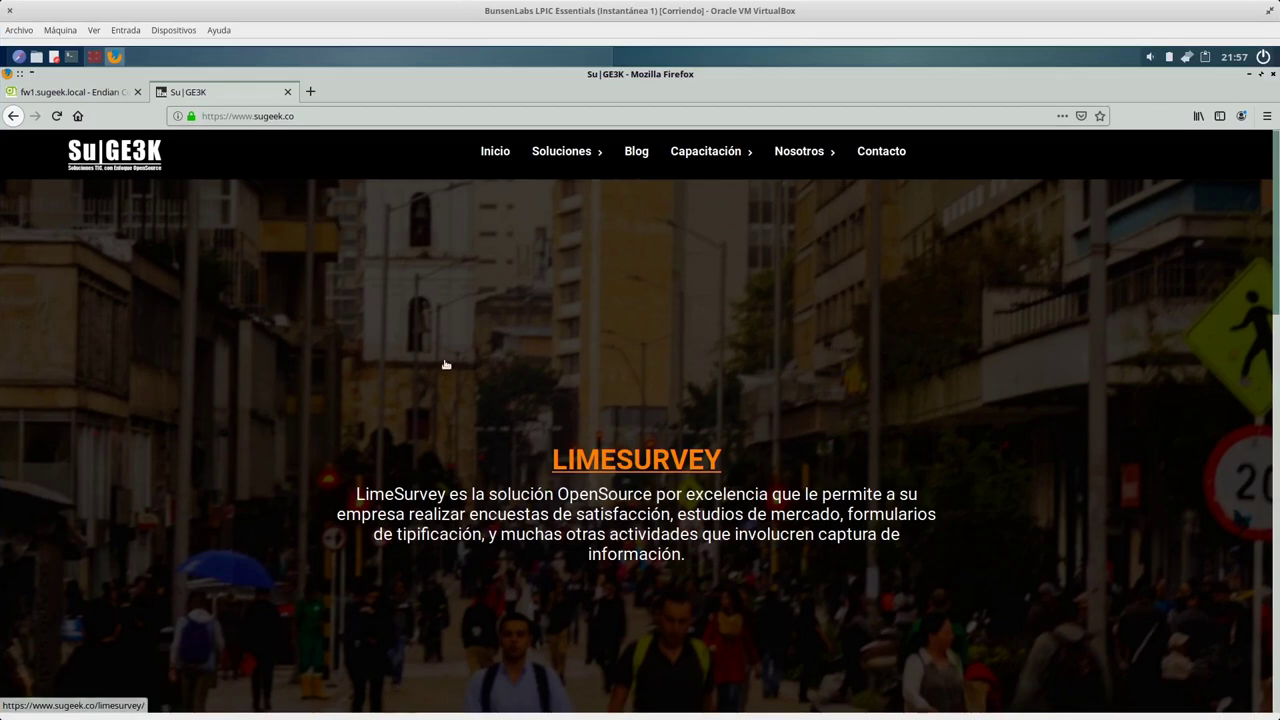
Close the sugeek.co tab and open Endian's VPN menu to reach the OpenVPN server page.
left_click(288, 92)
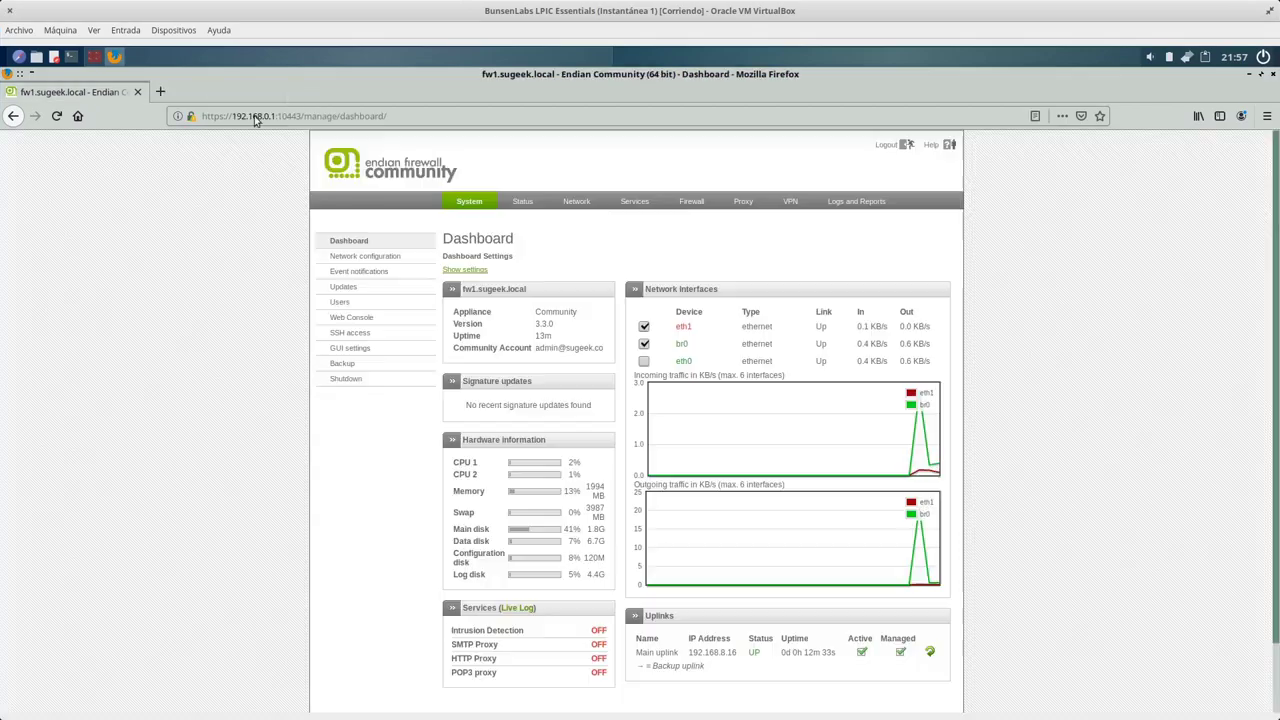
left_click(790, 203)
key("super+w")
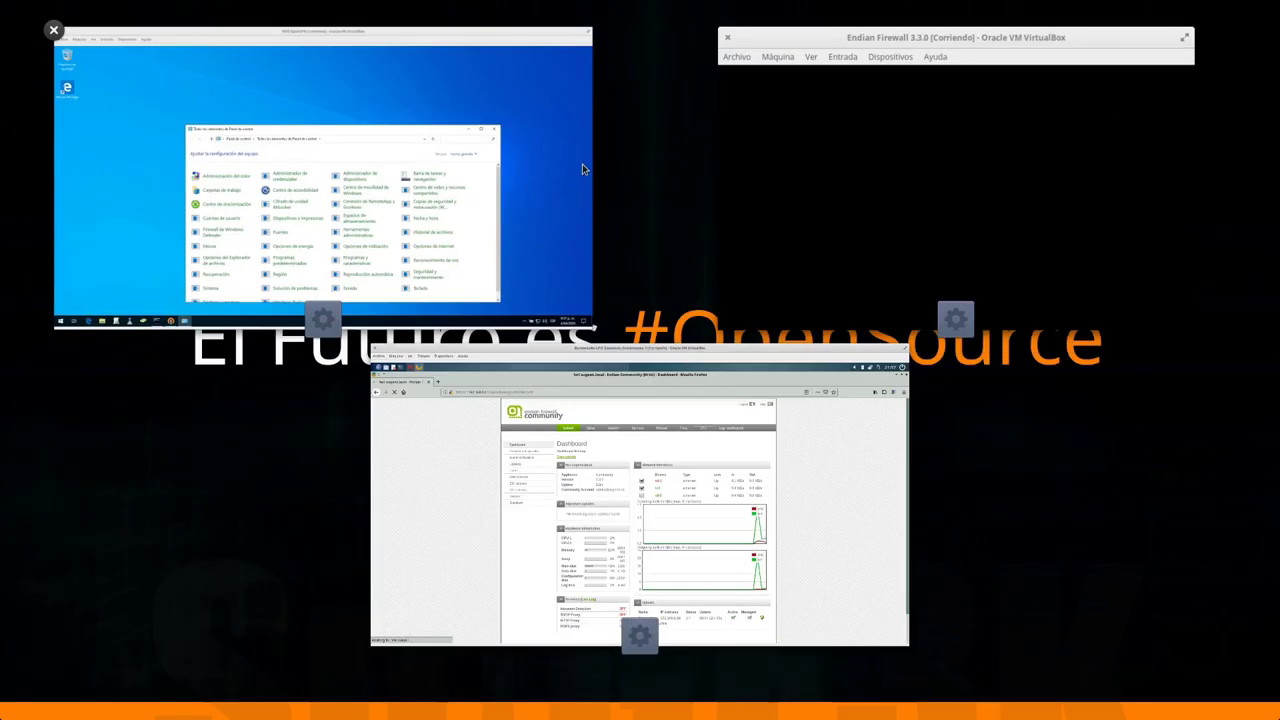
left_click(563, 517)
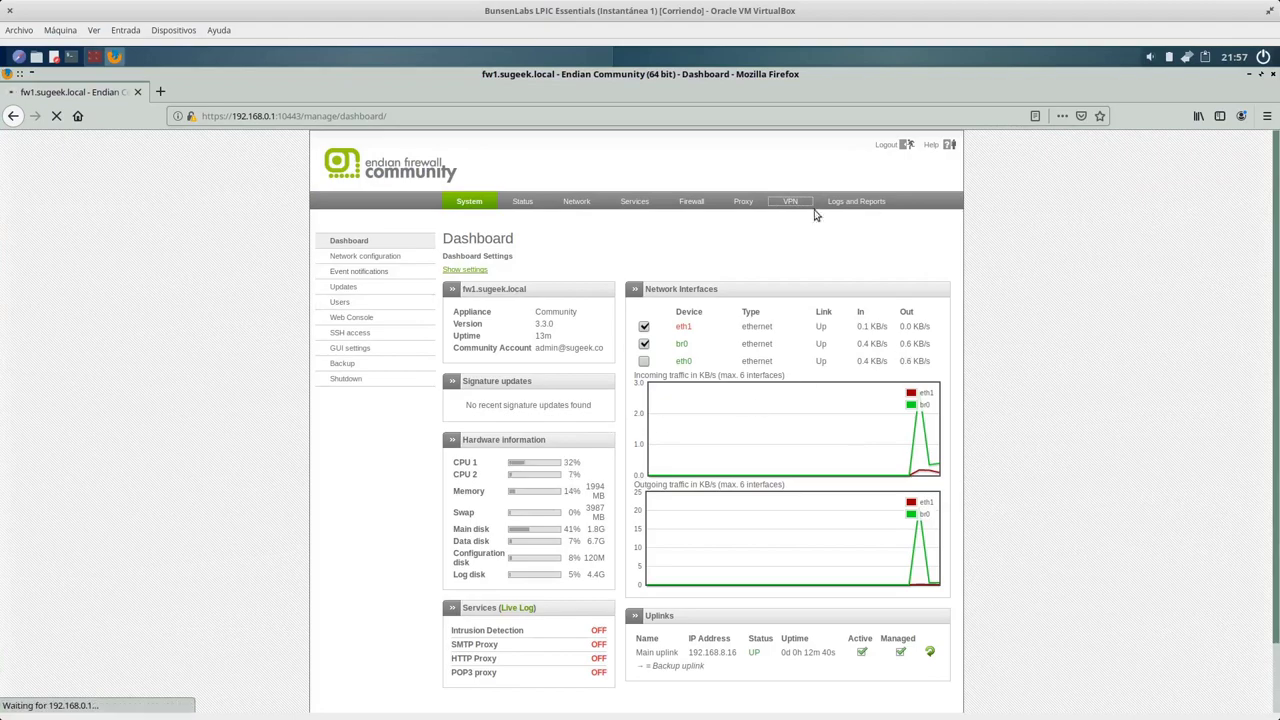
key("super+w")
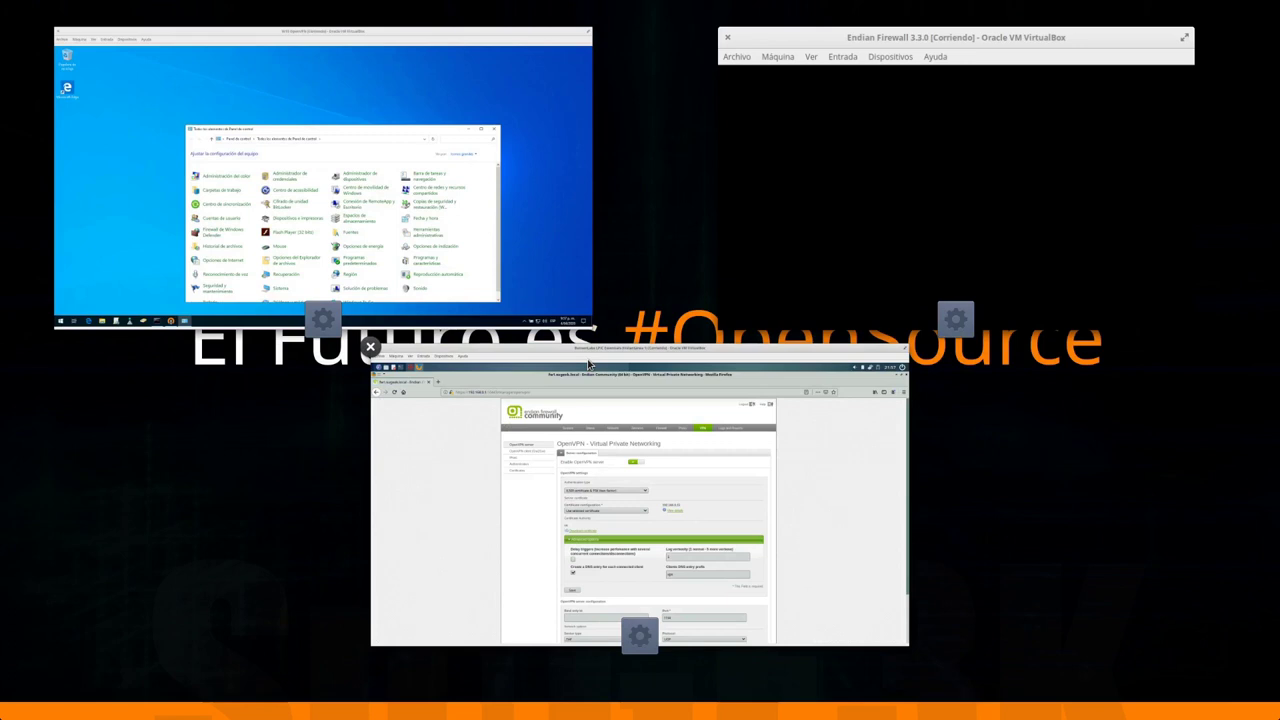
left_click(666, 530)
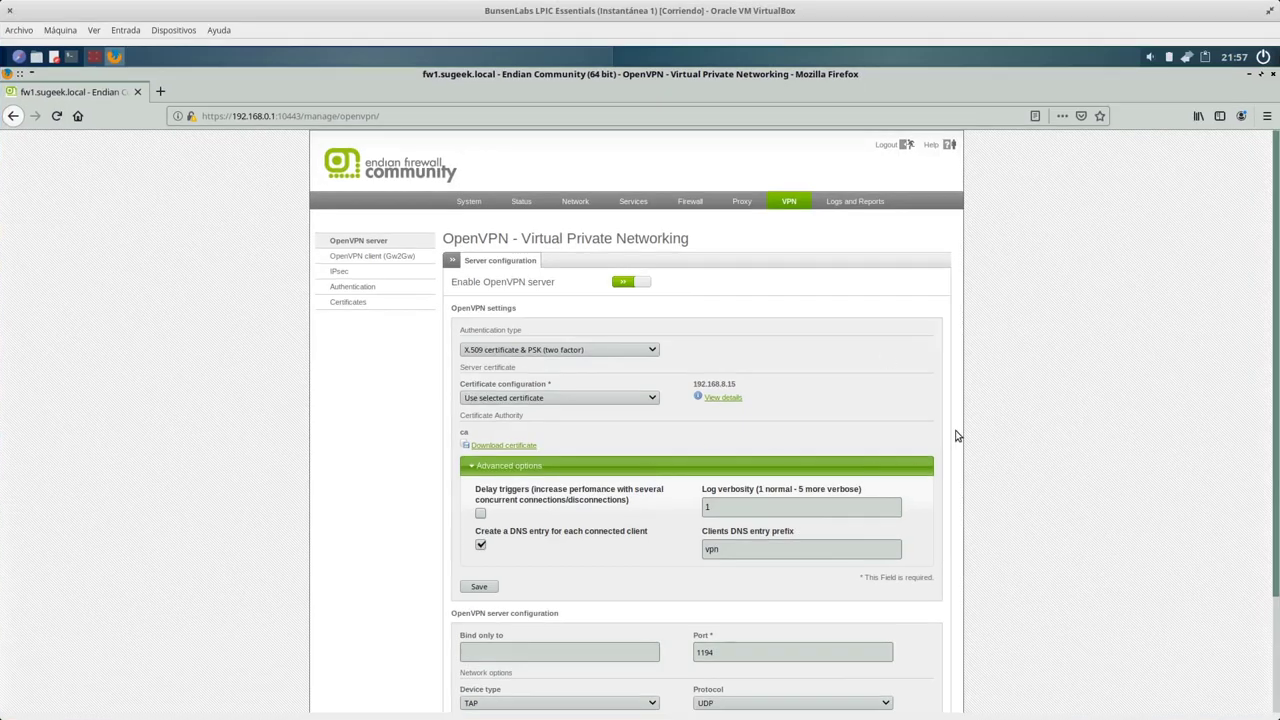
Expand the OpenVPN server's advanced options and review the VPN Subnet value.
scroll(955, 435, "down", 3)
scroll(955, 438, "up", 1)
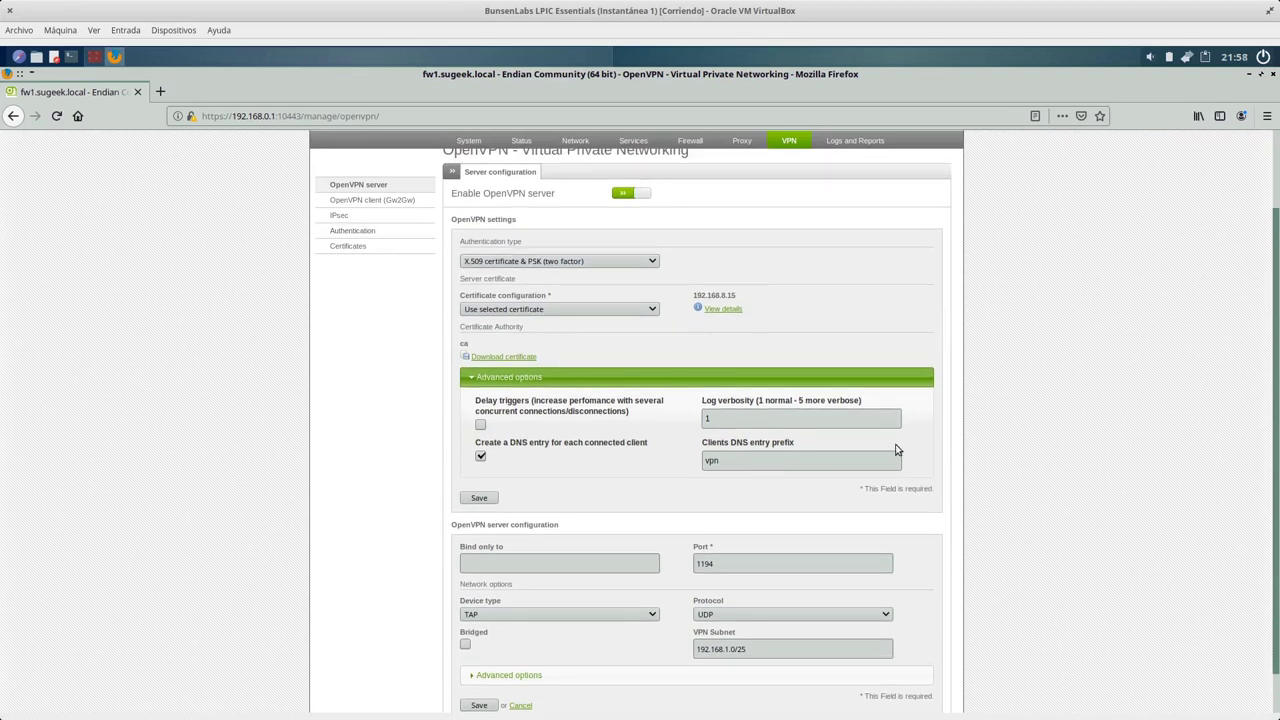
scroll(540, 437, "down", 1)
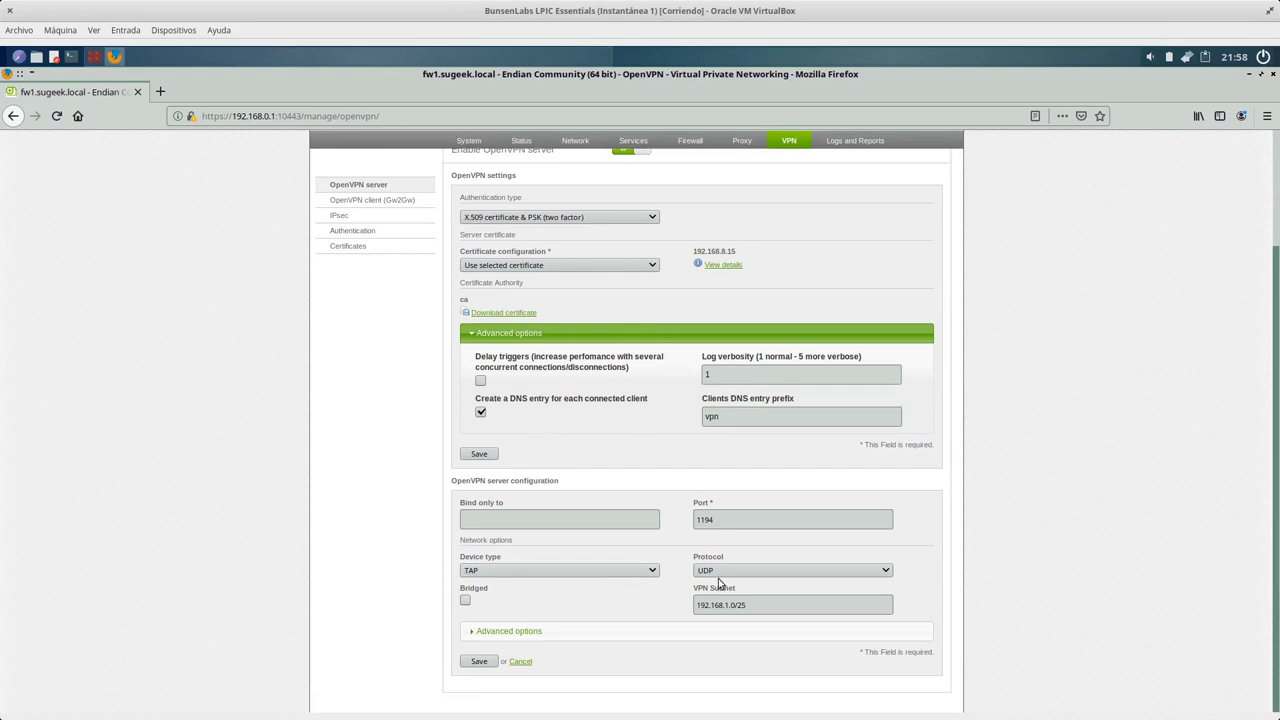
left_click(760, 630)
triple_click(764, 603)
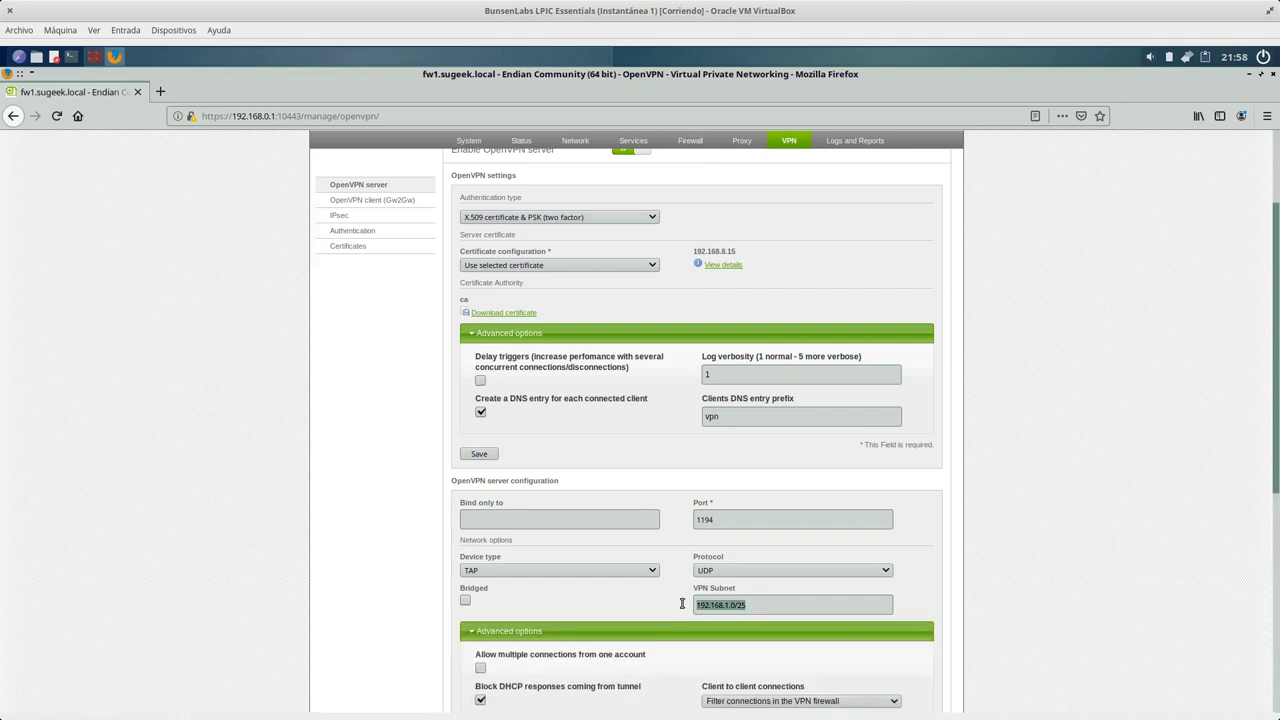
scroll(1080, 565, "down", 2)
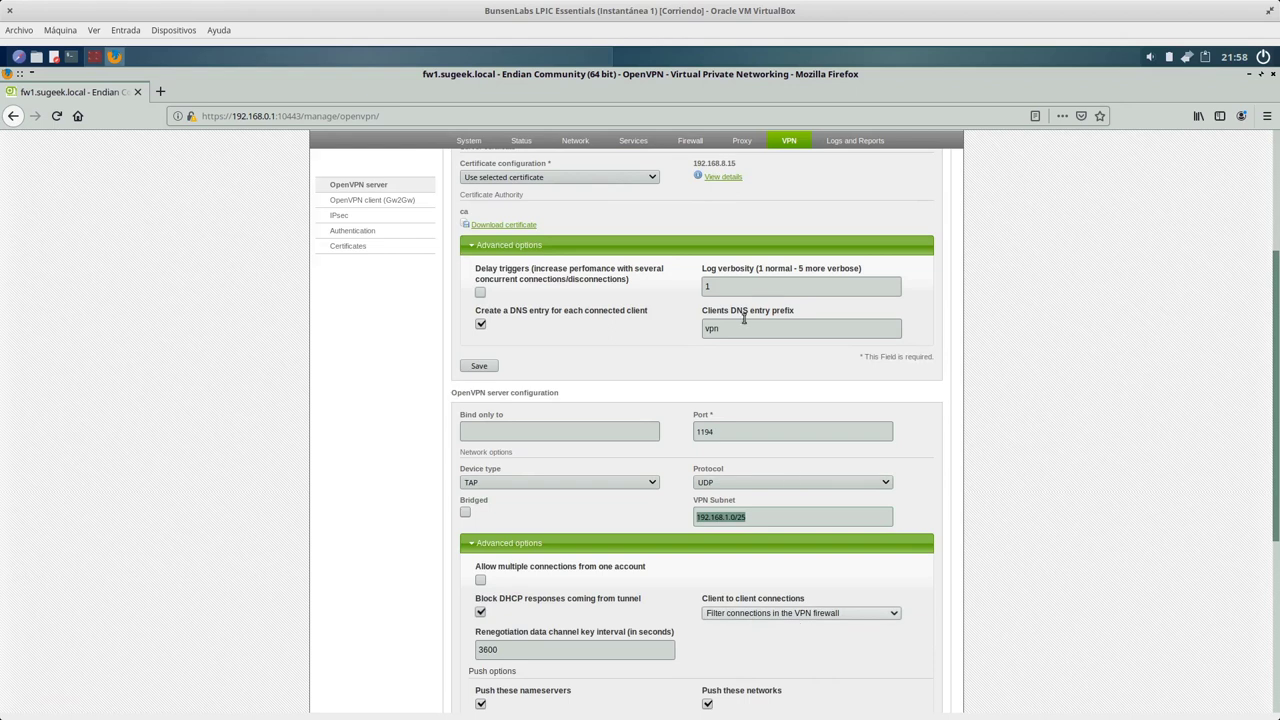
Open the Firewall section in a new background tab.
right_click(688, 145)
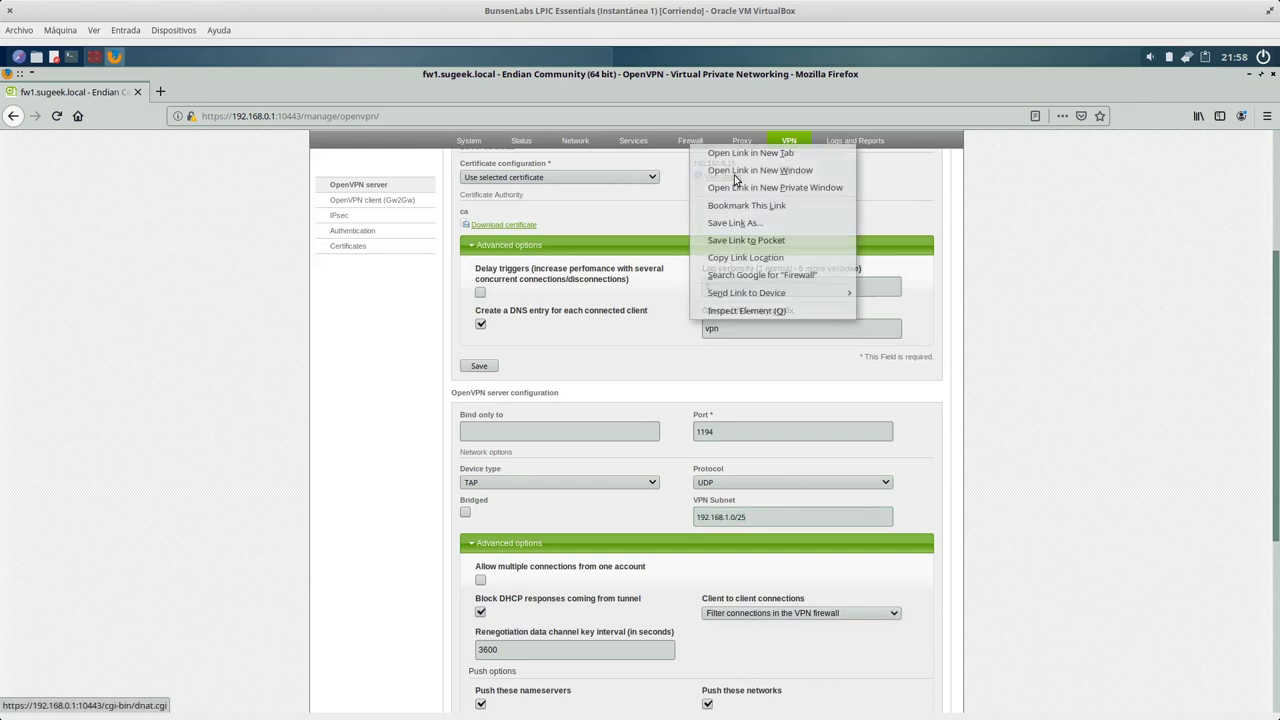
key("Escape")
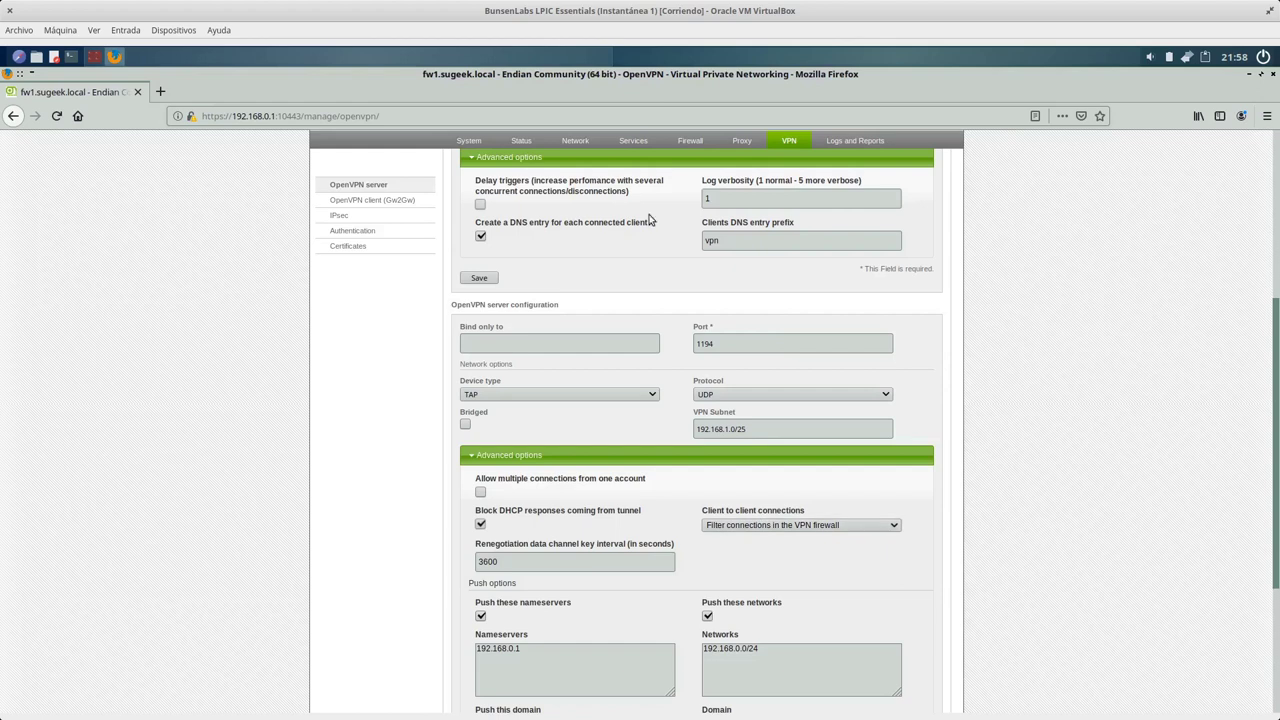
right_click(688, 144)
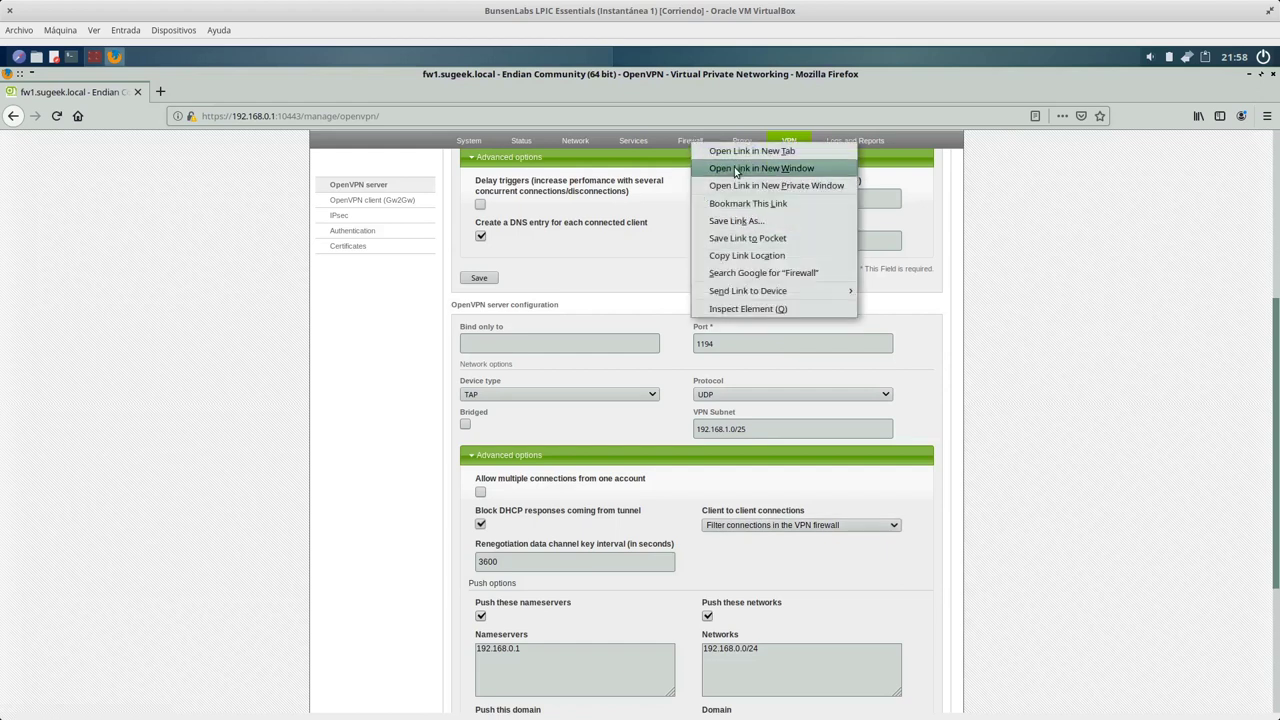
left_click(752, 151)
Review the pushed nameserver and network 192.168.0.0/24, then open the VPN Authentication users page.
scroll(950, 592, "down", 2)
left_click_drag(521, 561, 458, 562)
left_click(807, 565)
key("ctrl+a")
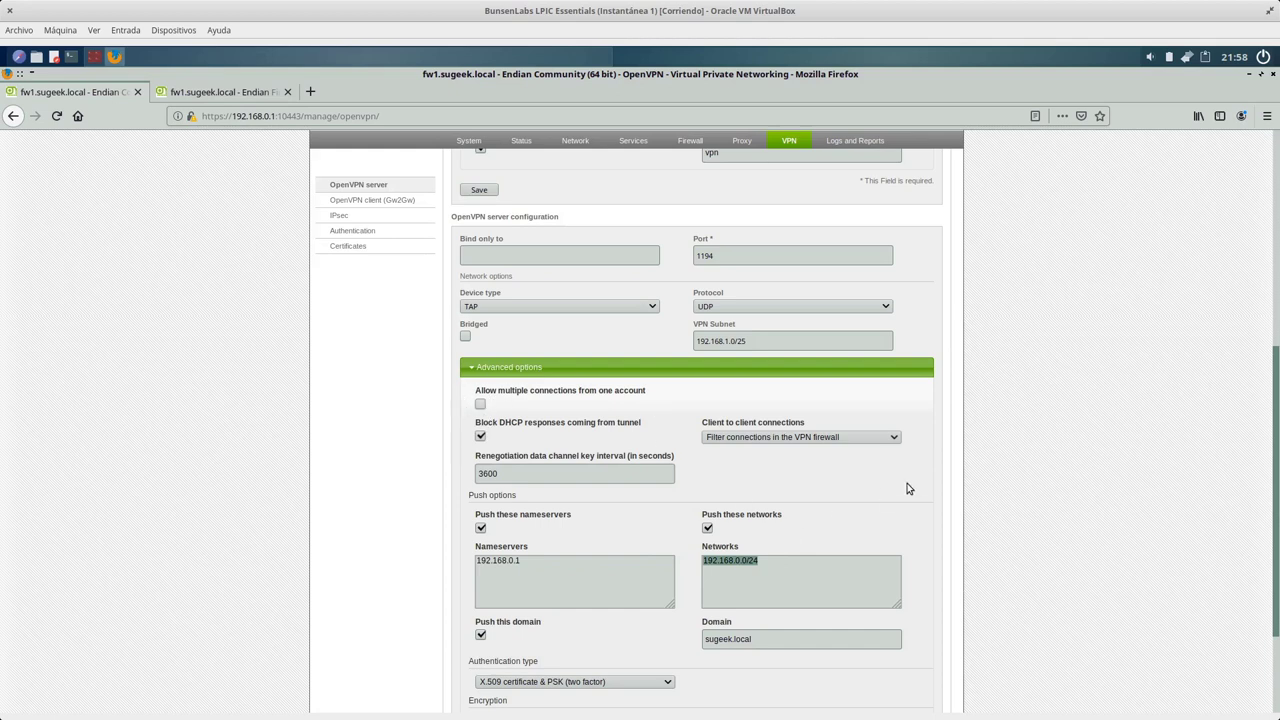
scroll(912, 505, "down", 1)
scroll(914, 514, "down", 1)
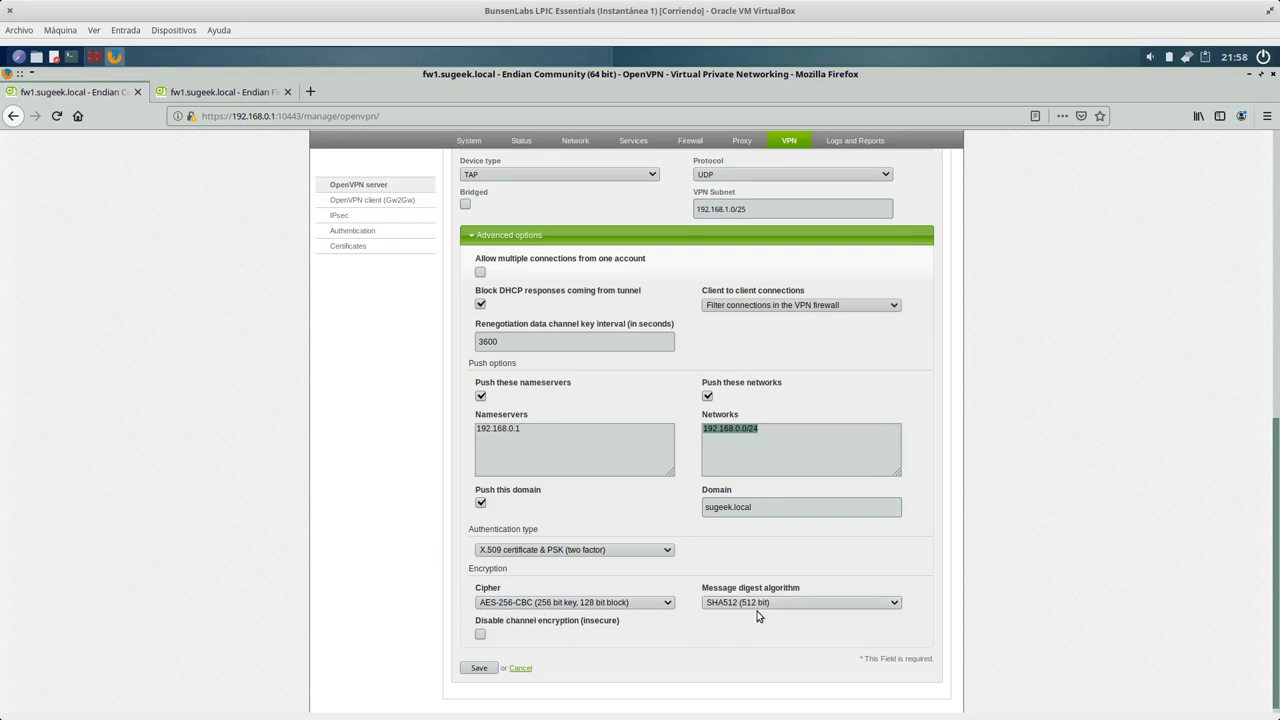
scroll(968, 528, "up", 1)
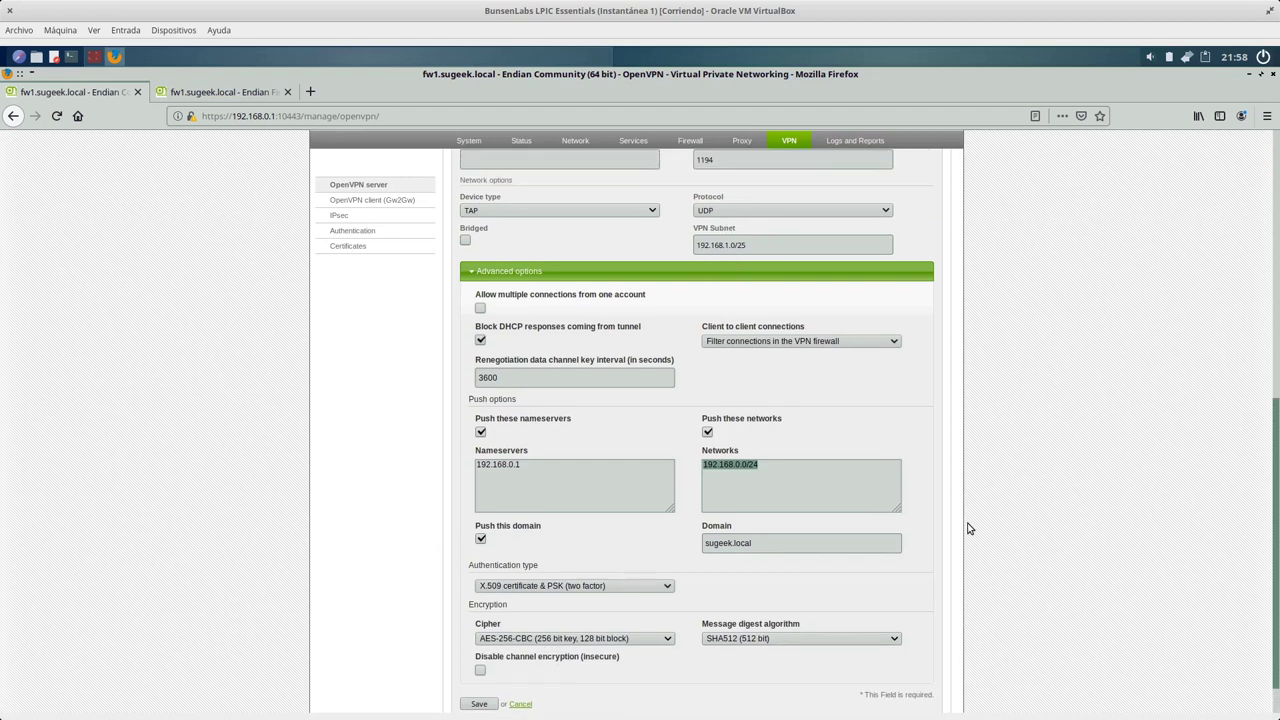
scroll(968, 528, "up", 3)
left_click(352, 230)
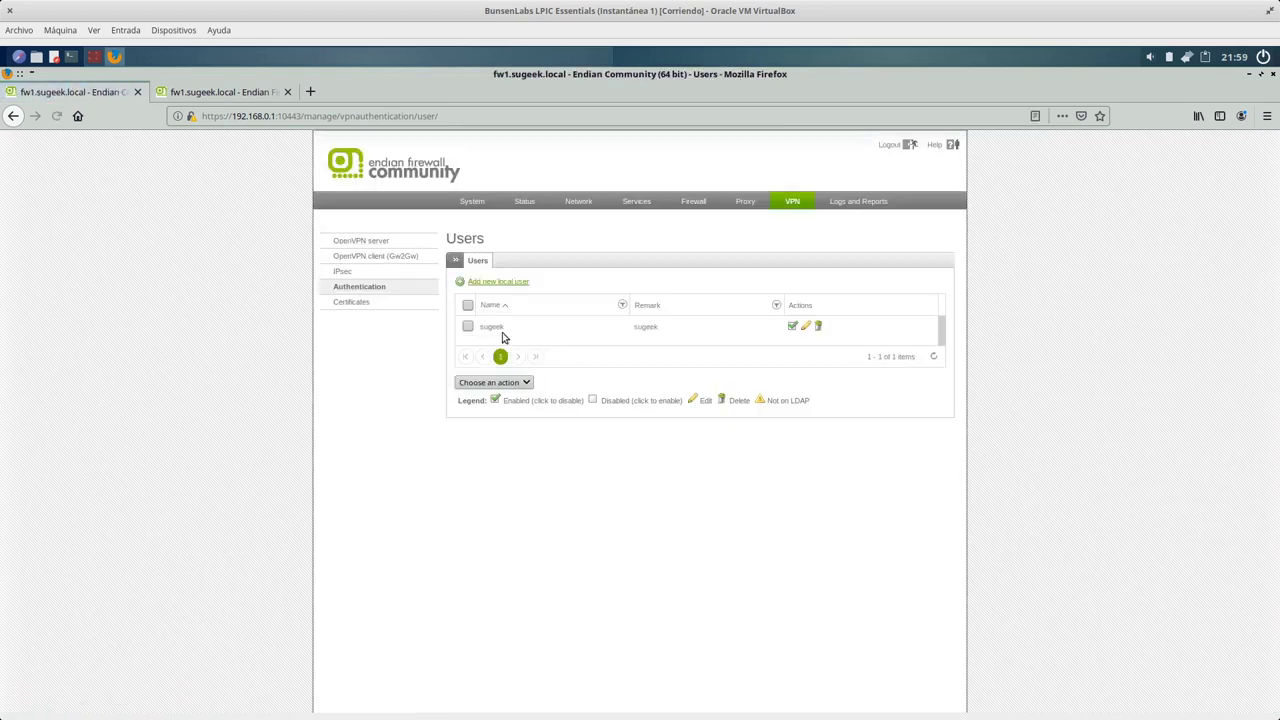
Open VPN Certificates, listing the 192.168.8.15 and local user certificates expiring 2030-04-04.
double_click(484, 327)
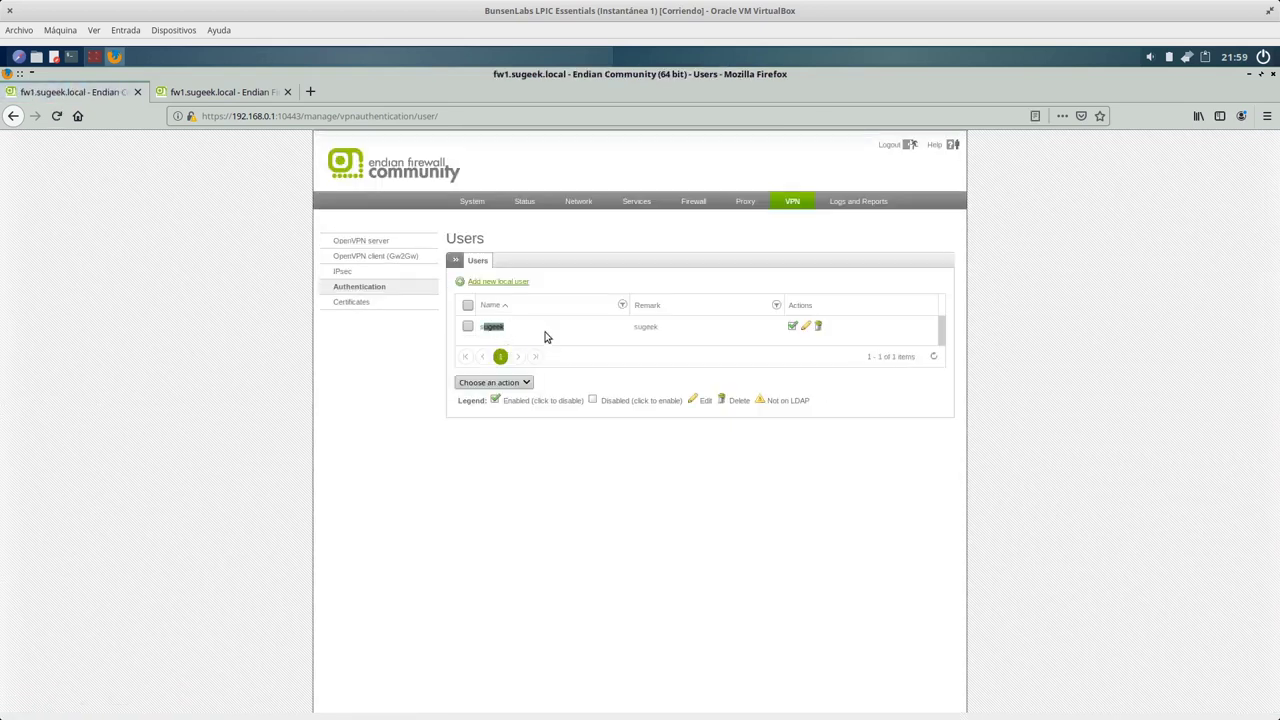
left_click(942, 477)
left_click(351, 306)
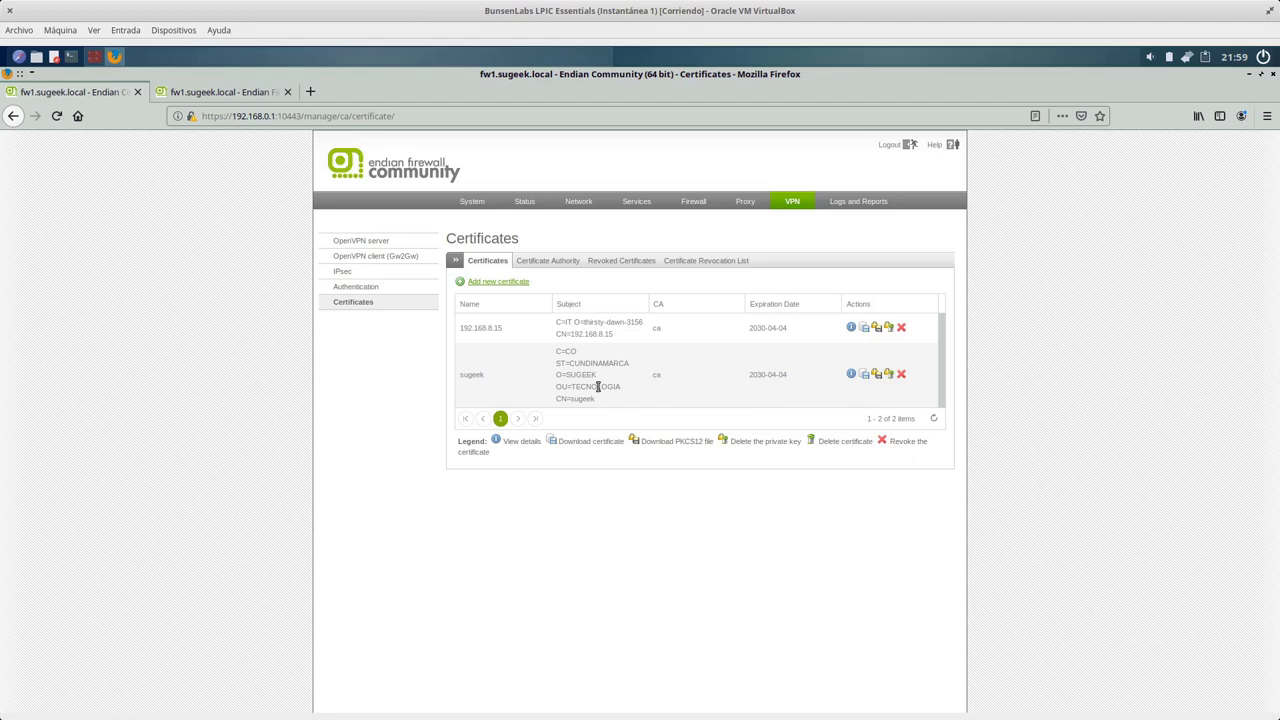
Check the VPN traffic firewall settings in the second tab, then close that tab.
left_click(238, 93)
left_click(365, 291)
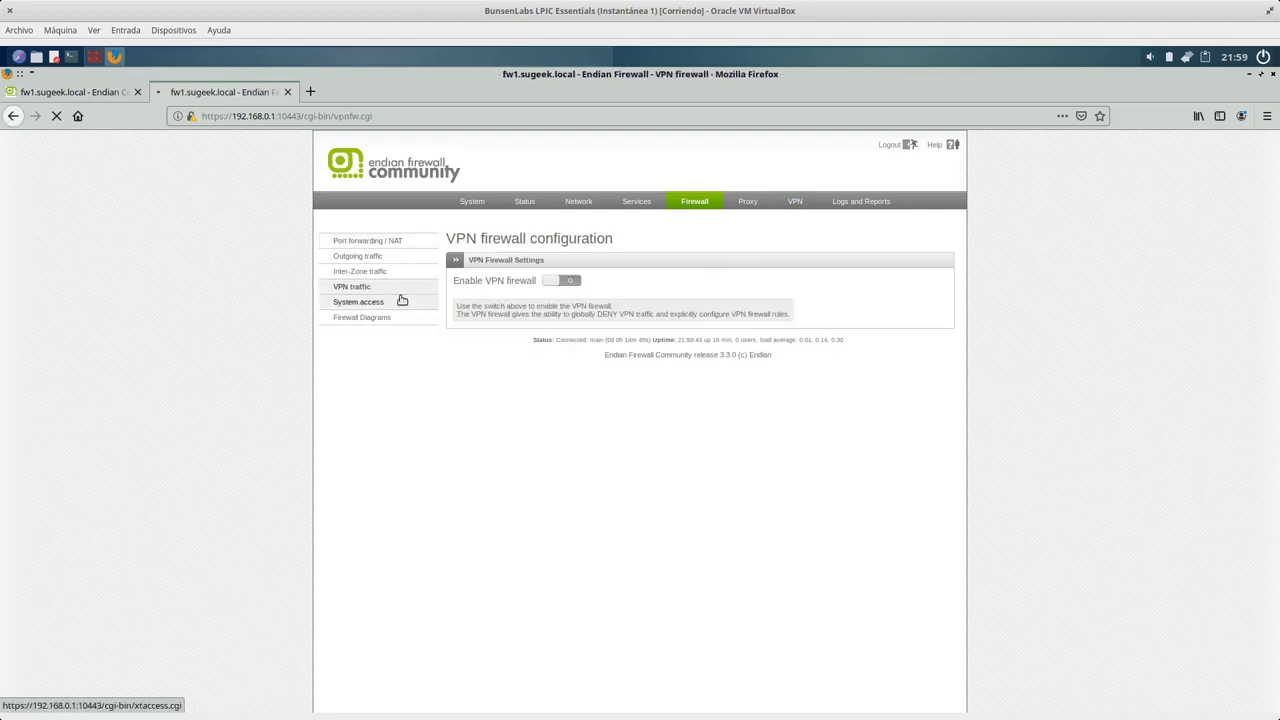
double_click(496, 283)
left_click(532, 375)
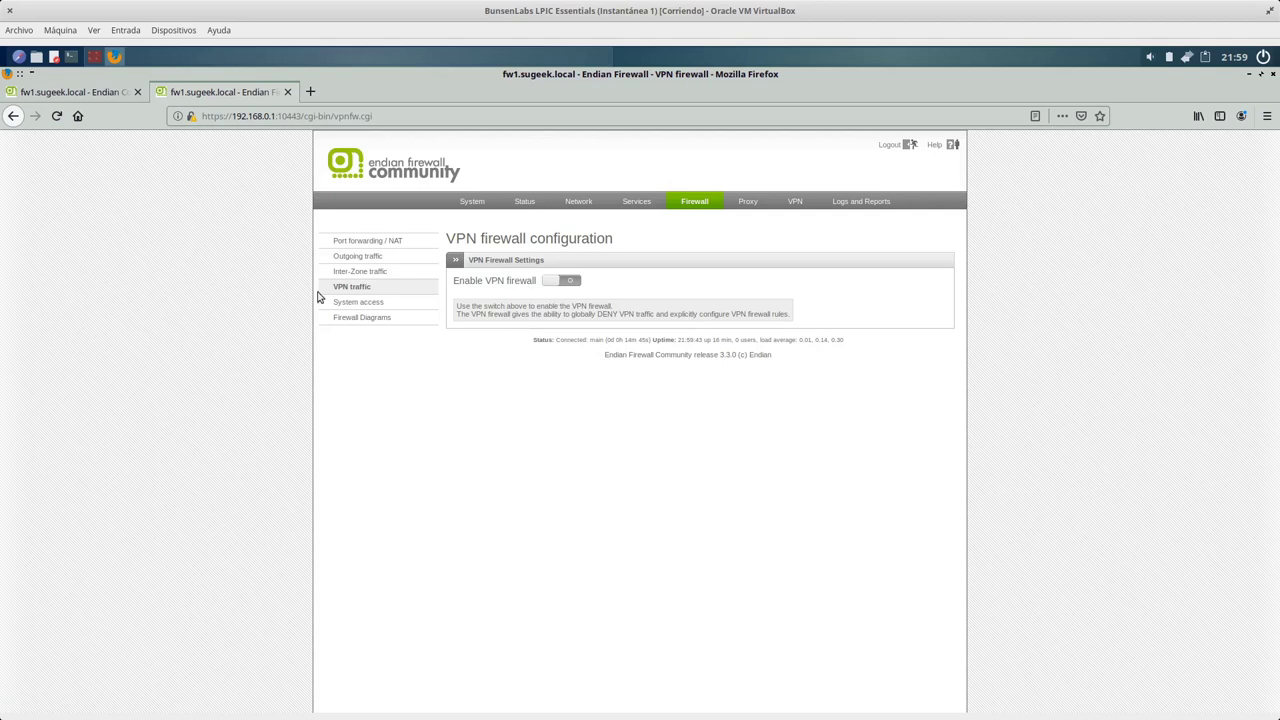
left_click(92, 92)
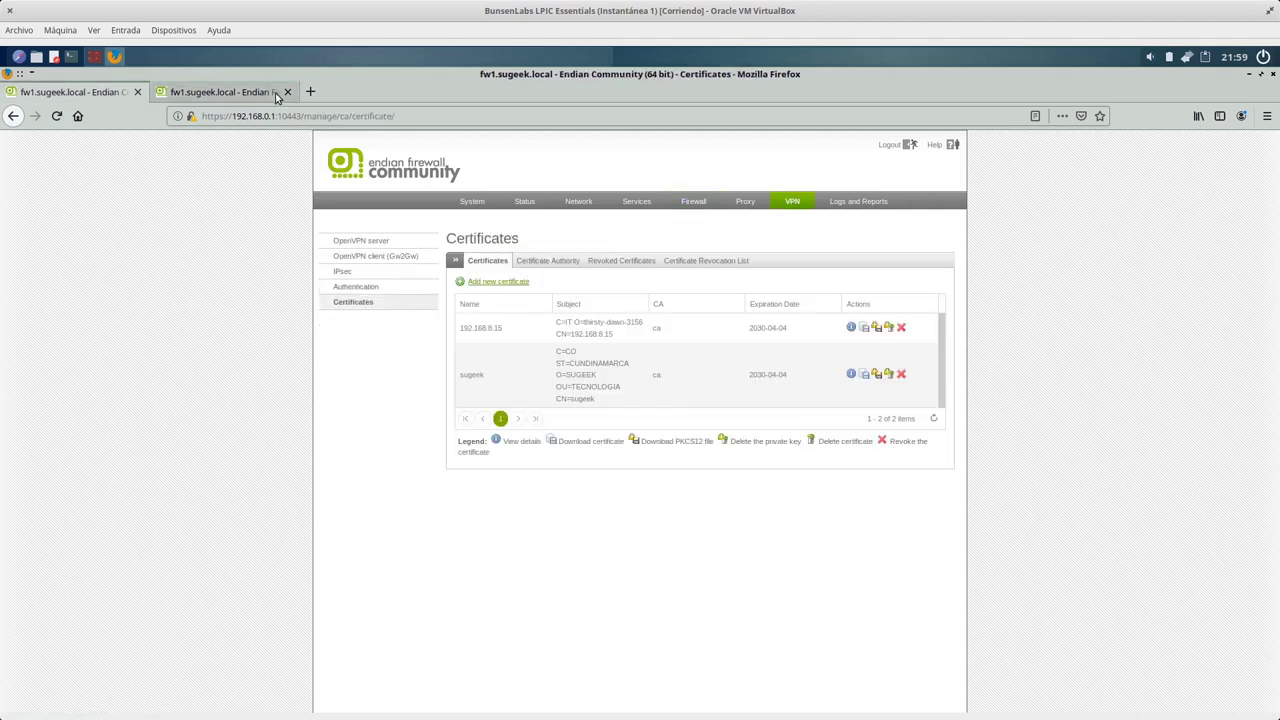
left_click(287, 92)
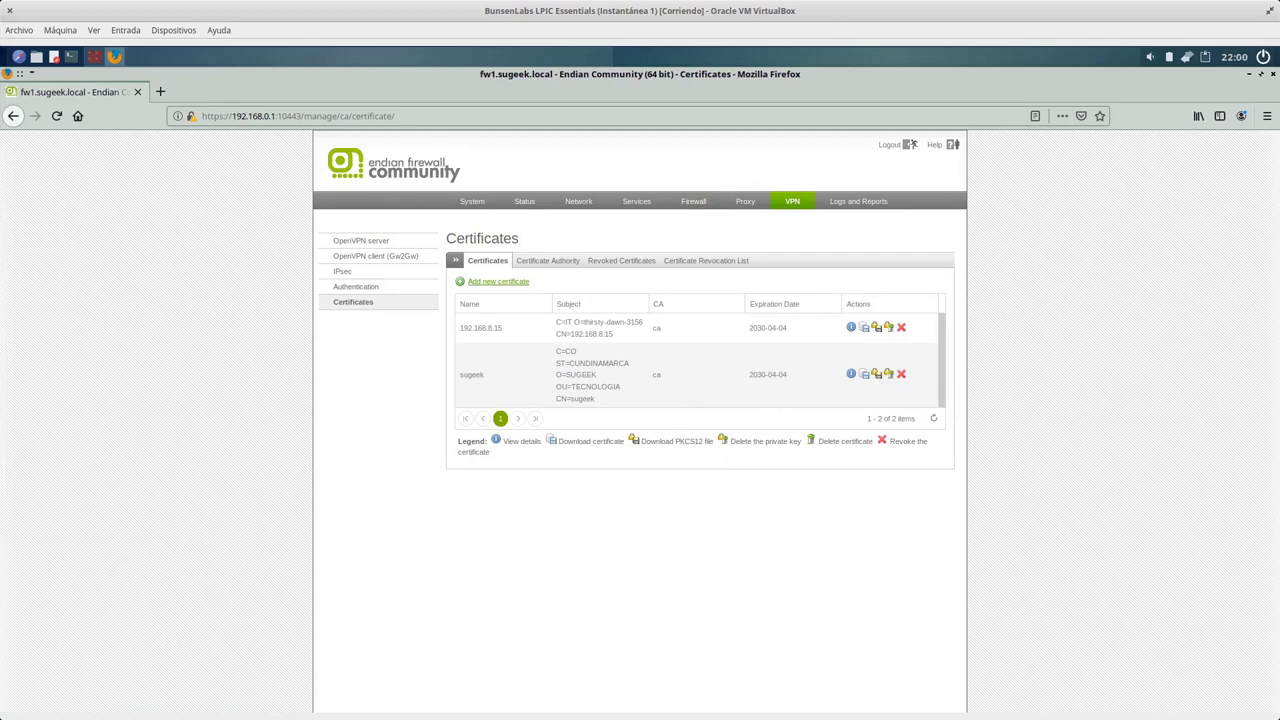
Switch to the Windows 10 VM and move its Control Panel window up and left.
key("super")
left_click(317, 214)
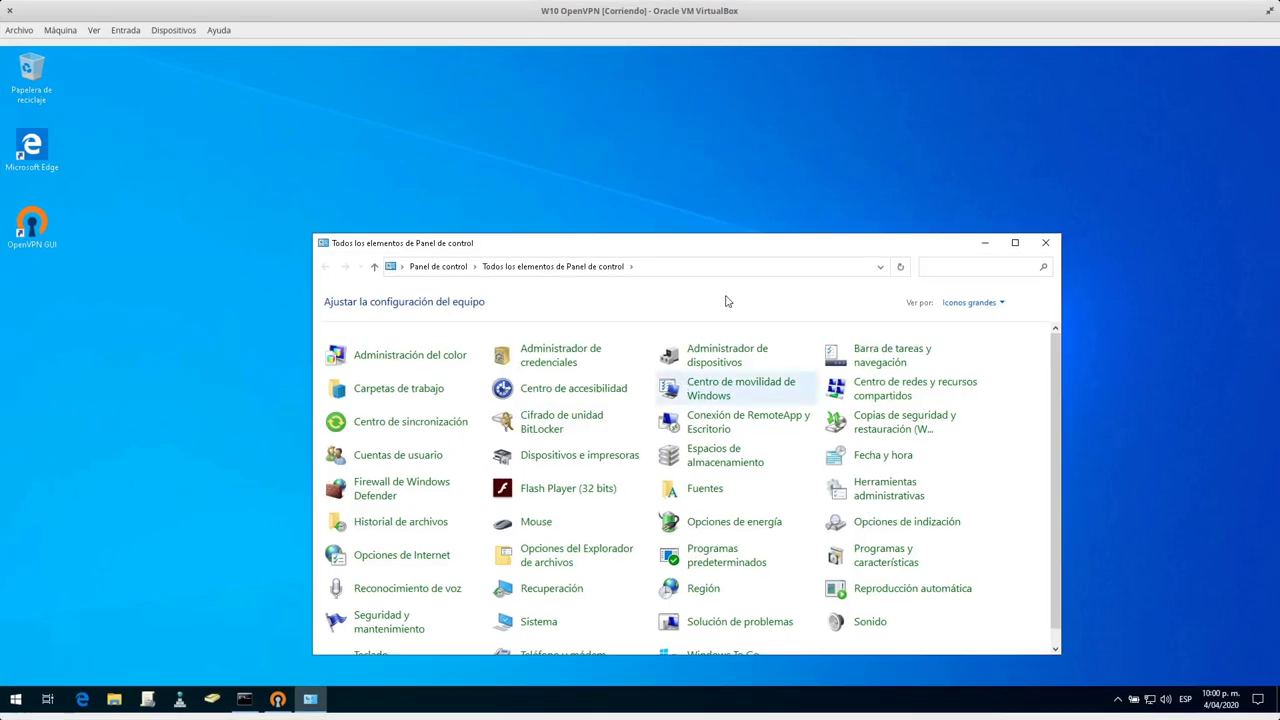
left_click_drag(724, 245, 676, 179)
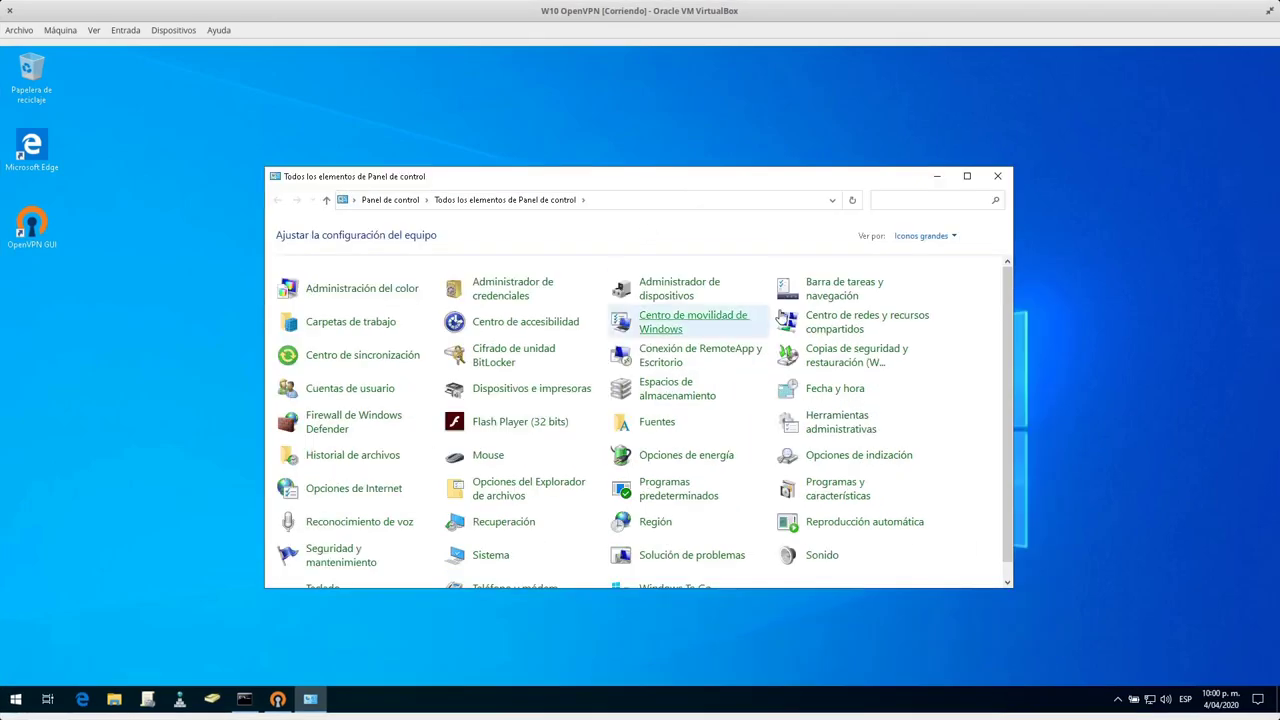
left_click(84, 700)
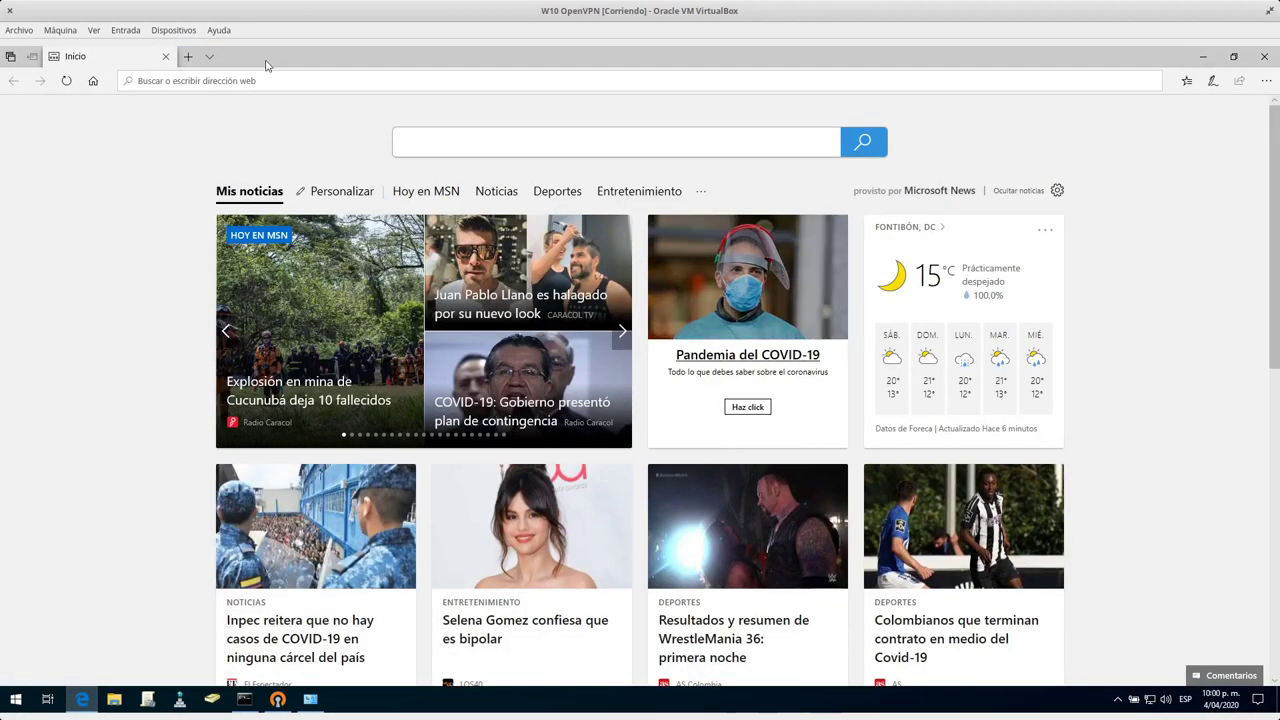
type("192")
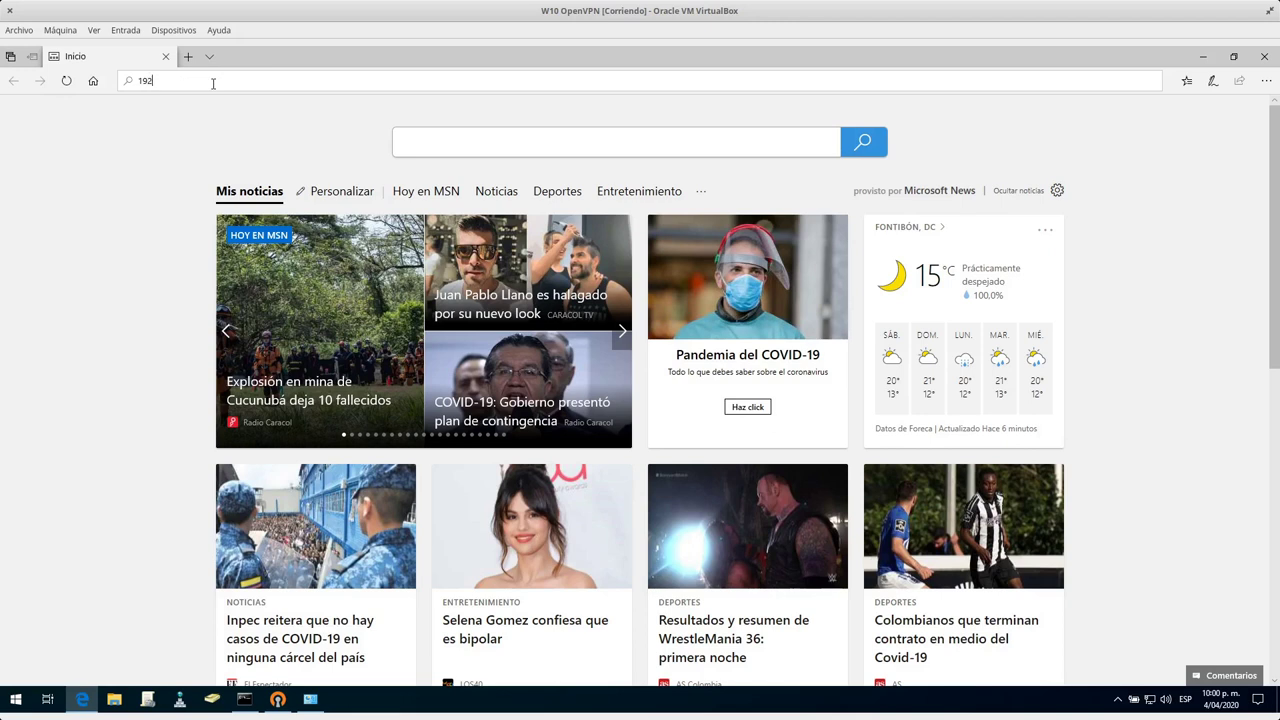
type(".168.8.16")
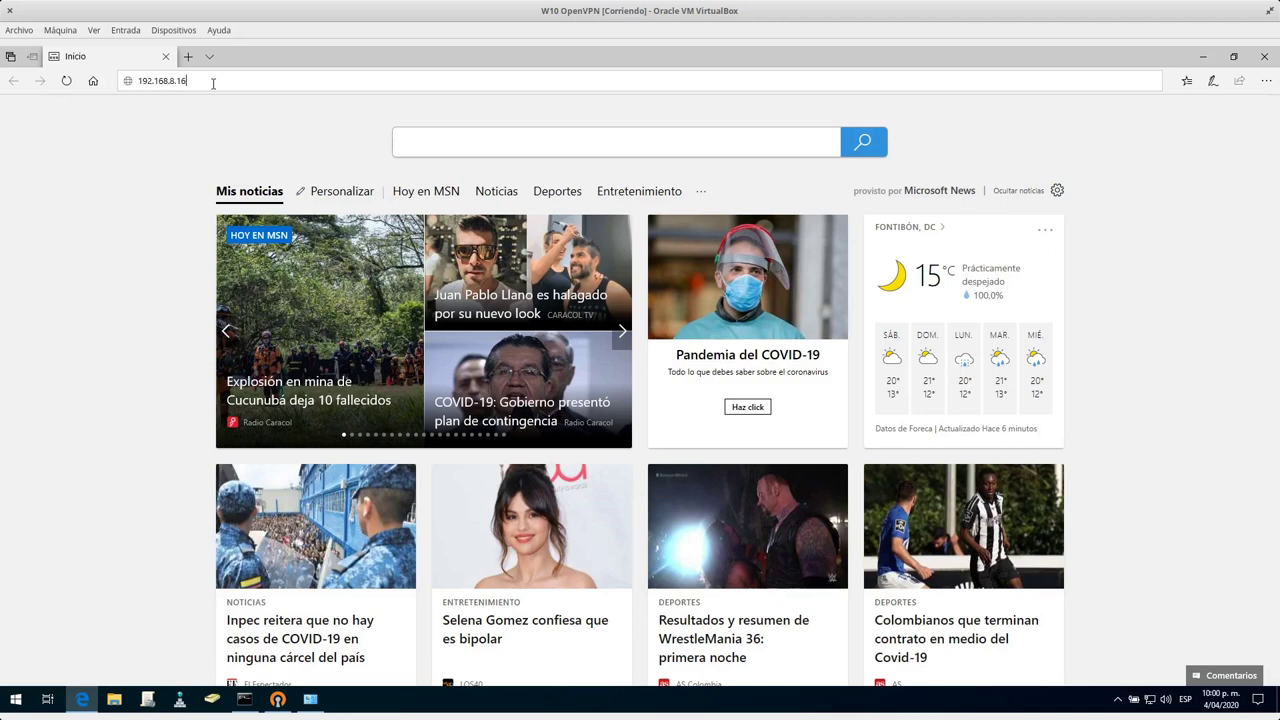
type(":10443")
key("Home")
type("bhttps")
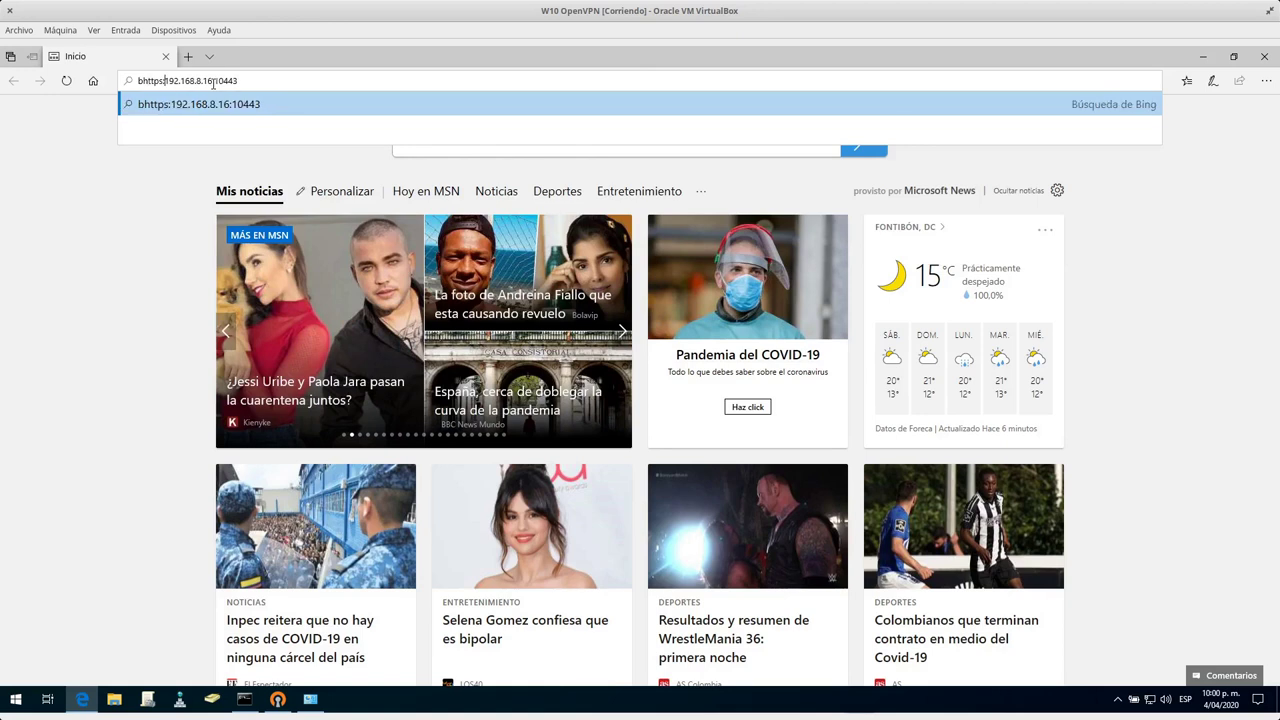
key("Delete")
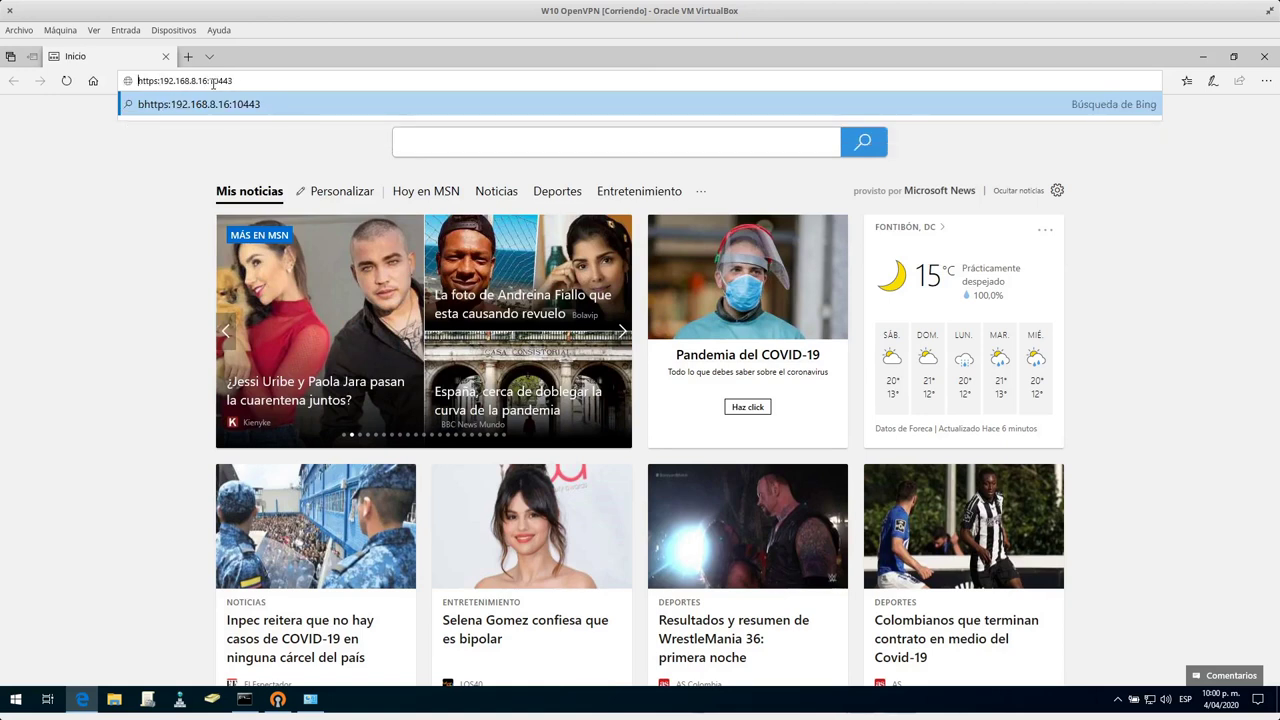
key("Right")
key("Right")
key("Right")
key("Right")
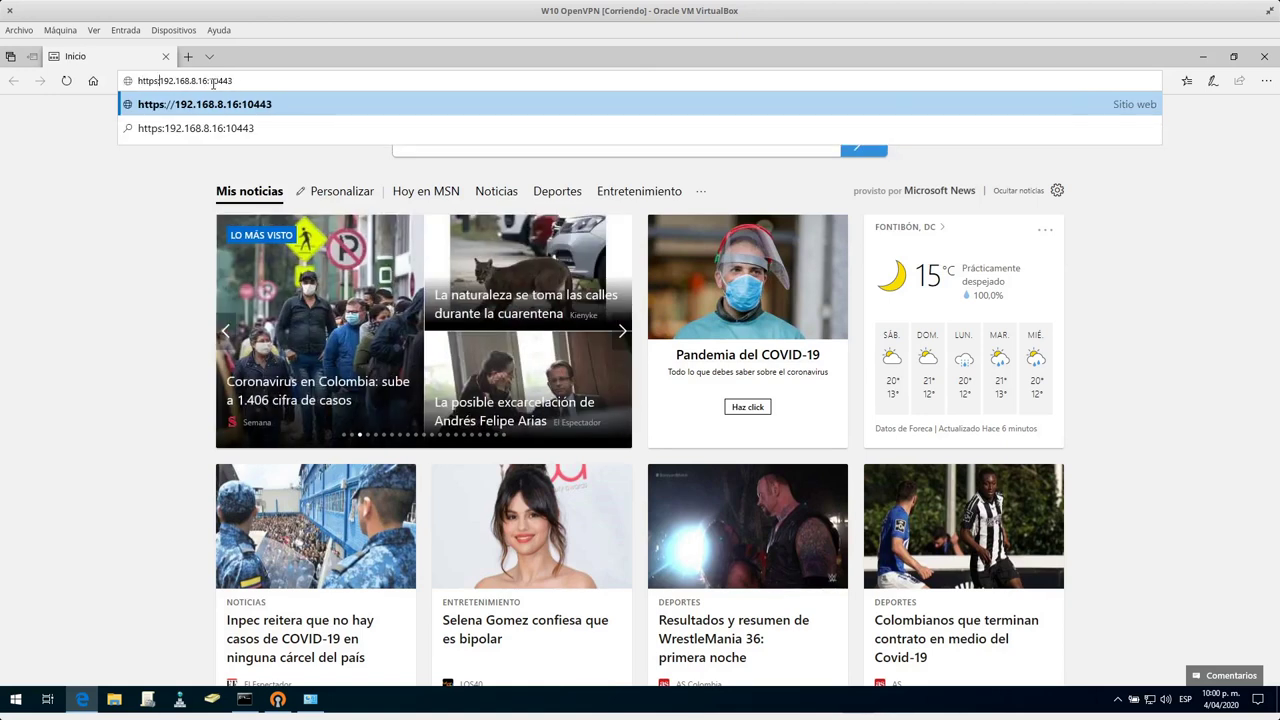
type("//")
key("Return")
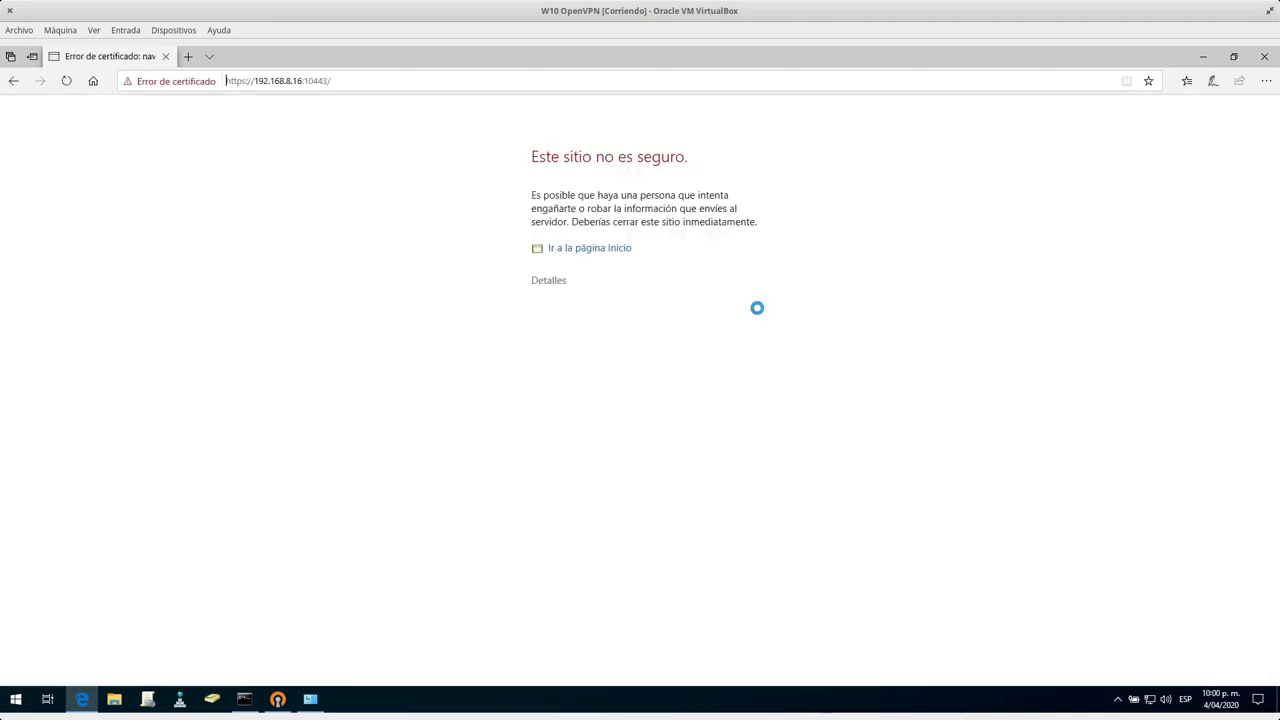
left_click(551, 285)
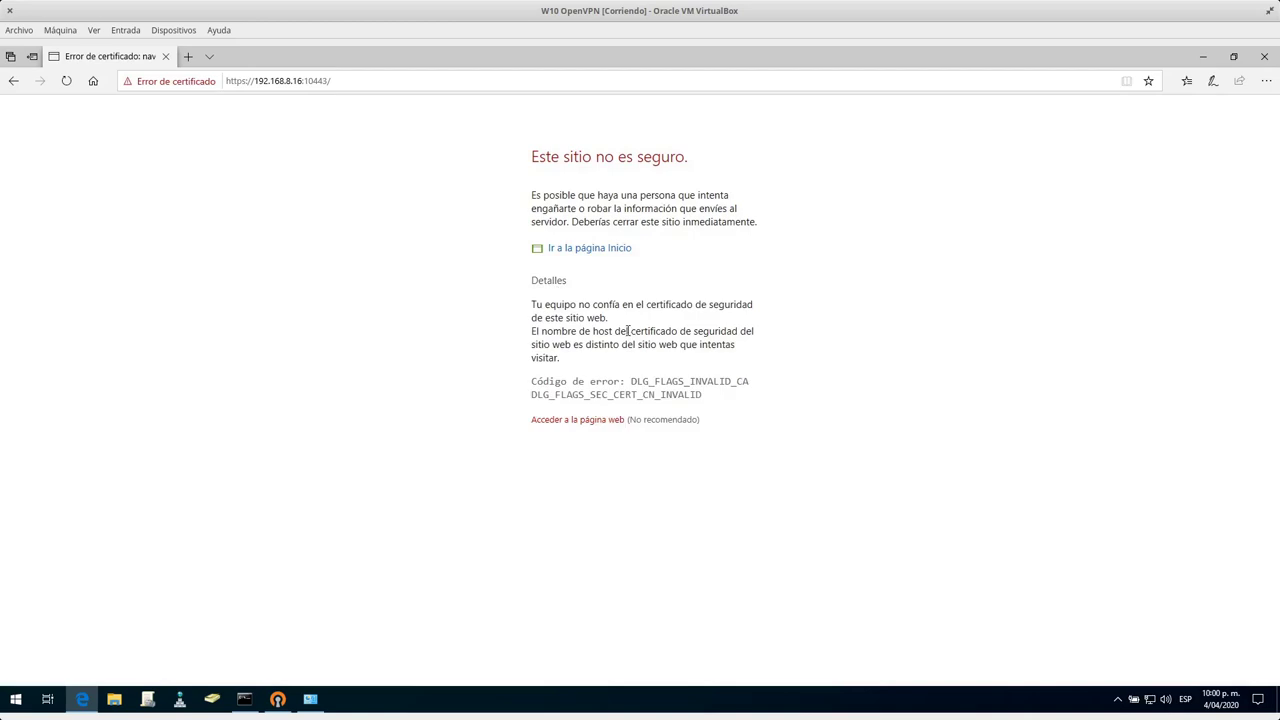
left_click(579, 420)
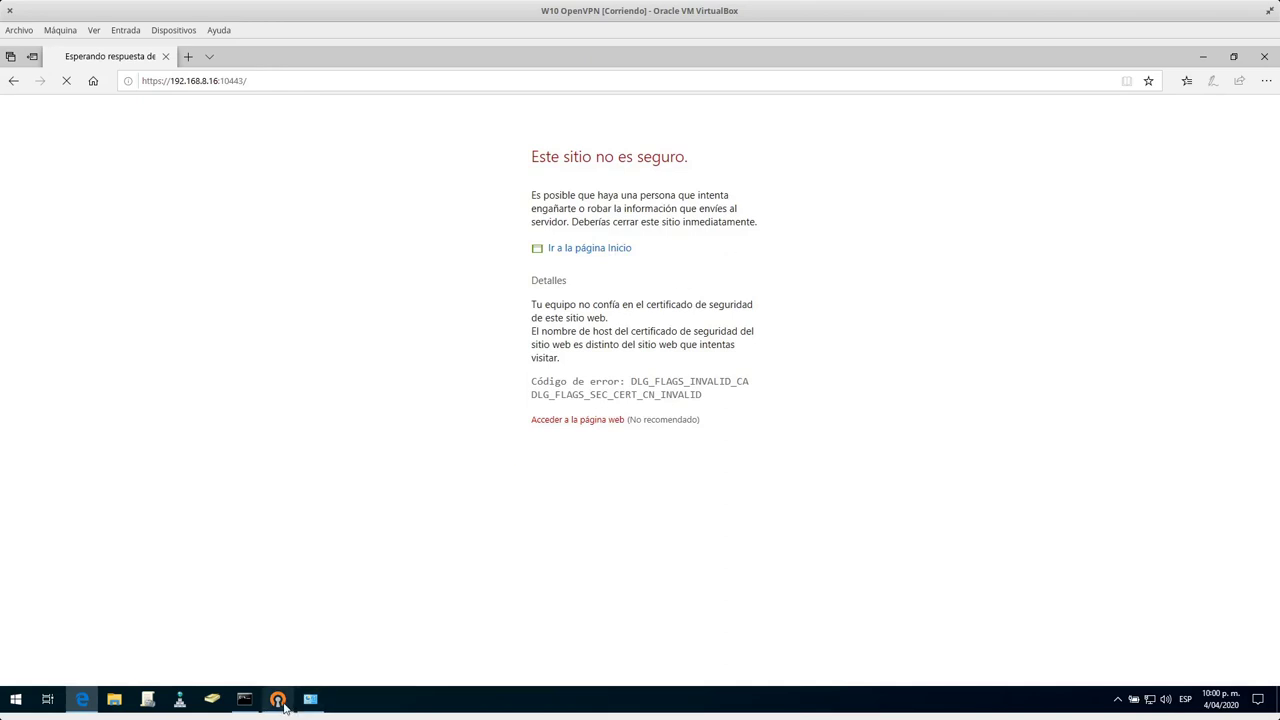
Finish the OpenVPN installer without showing the readme.
left_click(277, 697)
left_click(715, 481)
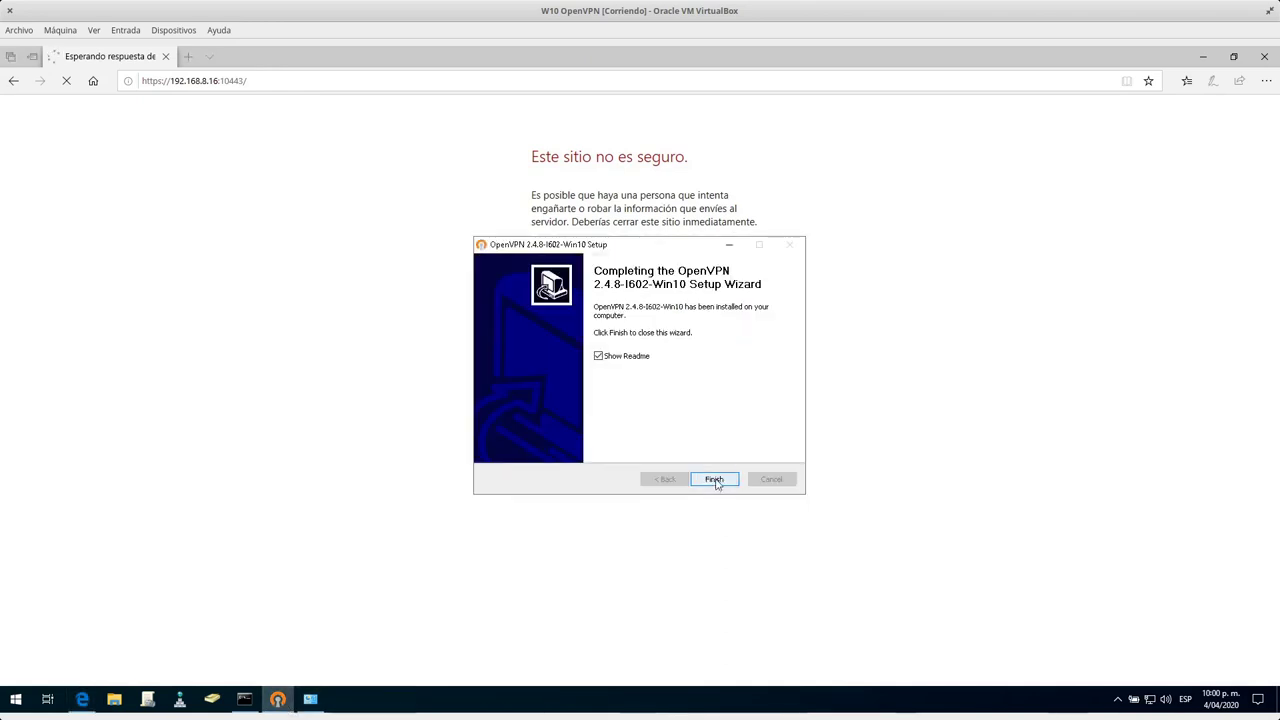
left_click(599, 356)
left_click(712, 478)
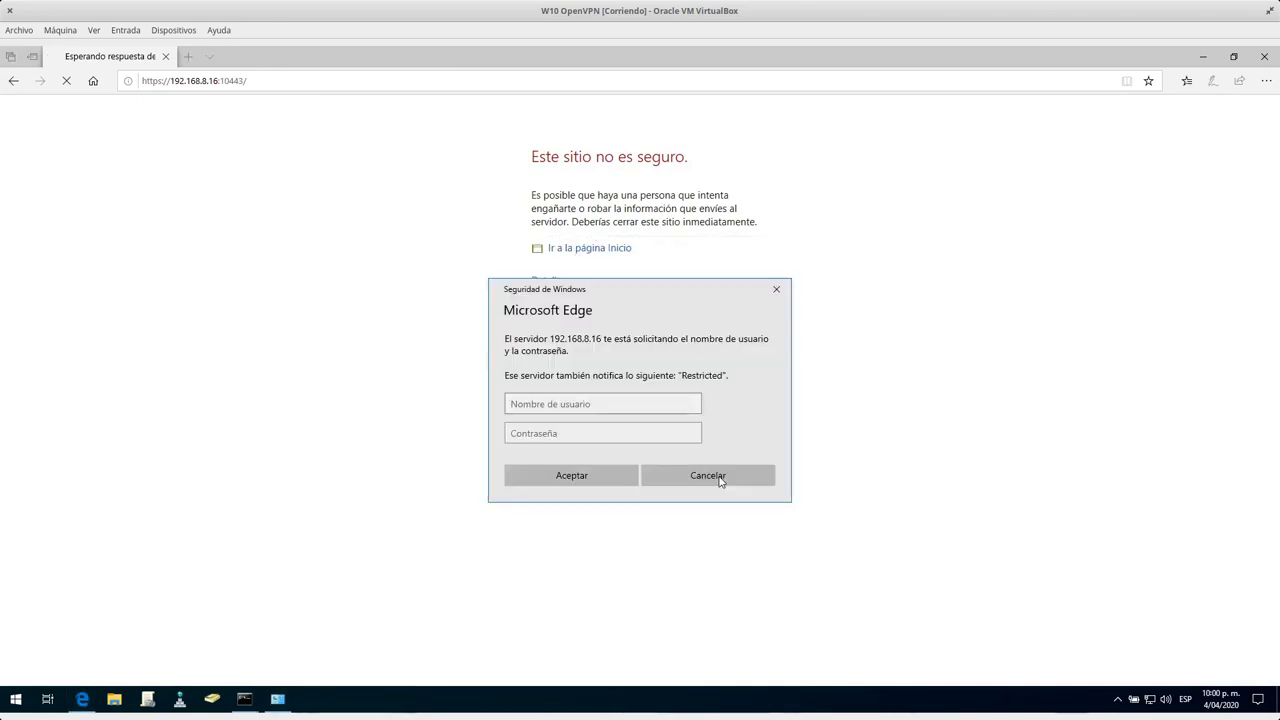
Log in to the Endian console as admin with the account password.
left_click(609, 403)
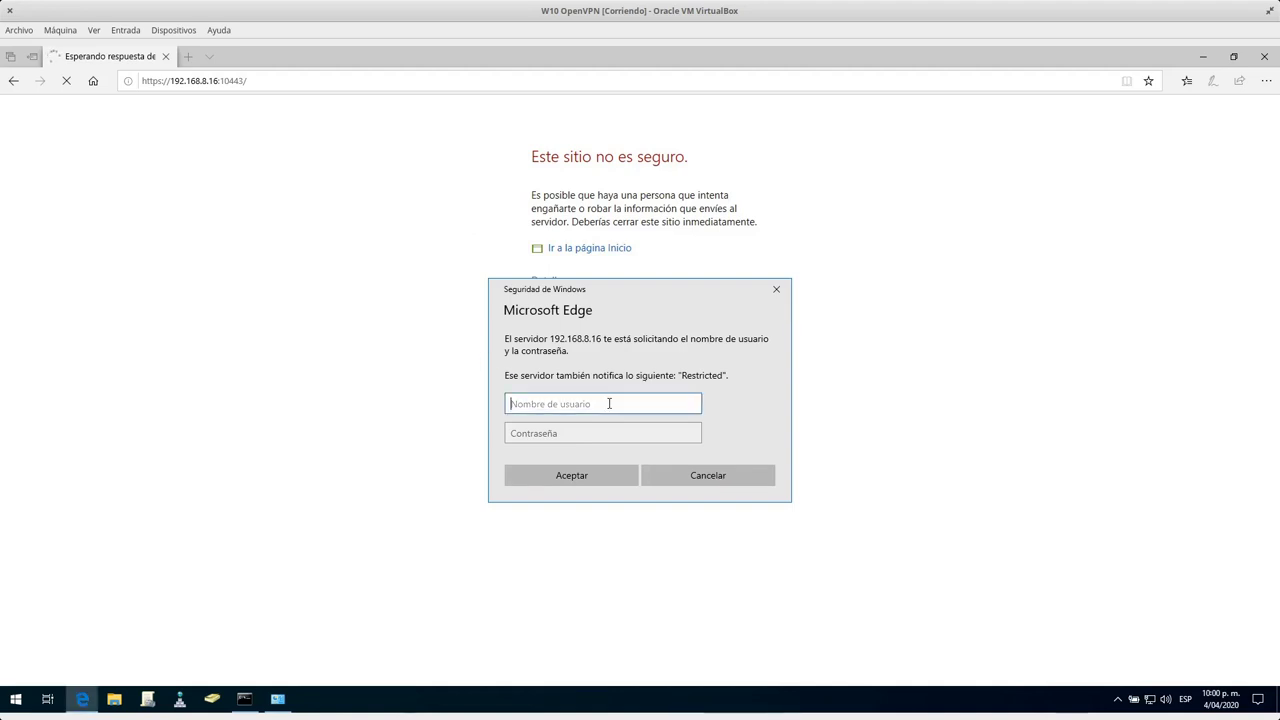
type("admin")
key("Tab")
type("*******")
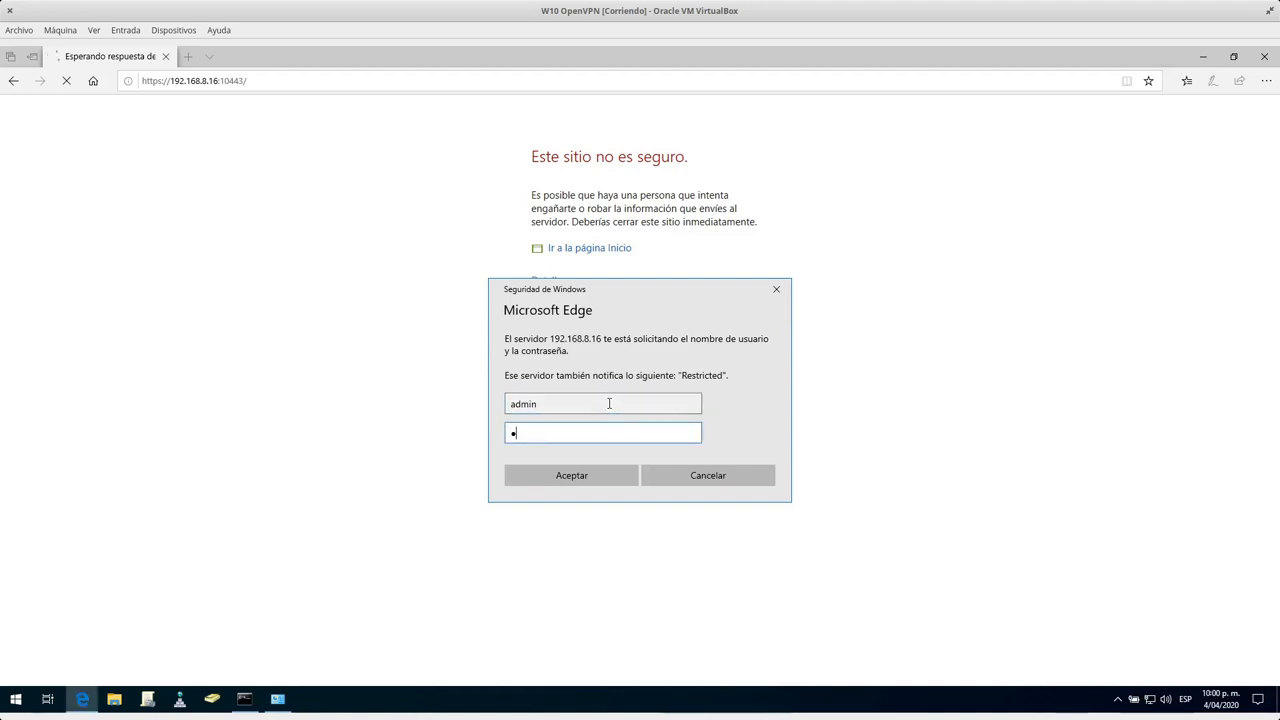
key("Return")
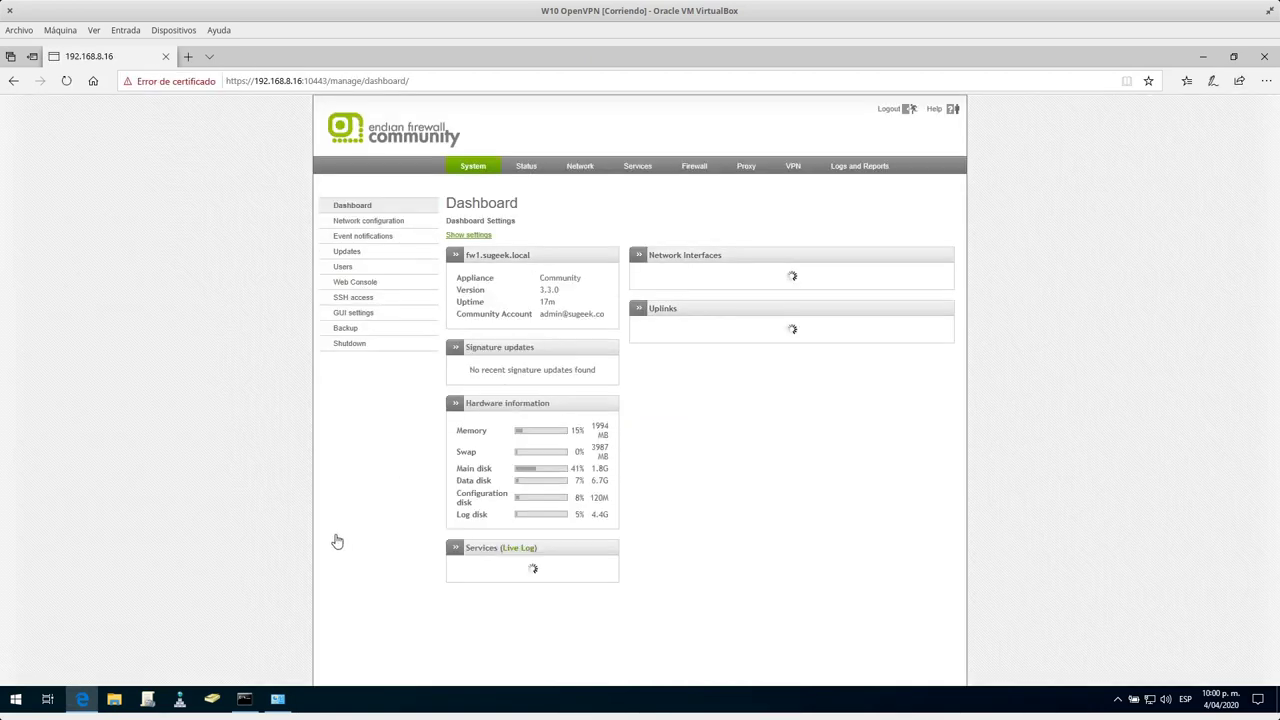
Download the client certificate as a PKCS12 file from VPN > Certificates, saving it as sugeekcert.p12.
key("alt+Tab")
key("alt+Tab")
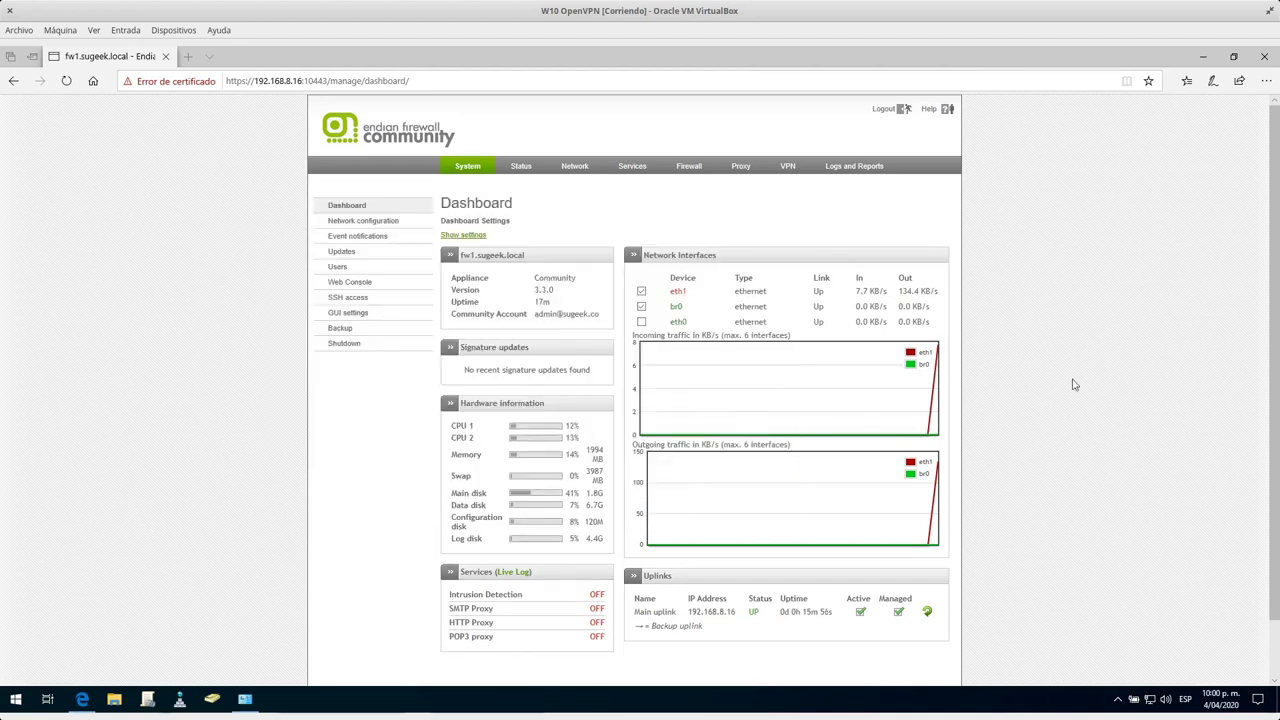
left_click(788, 167)
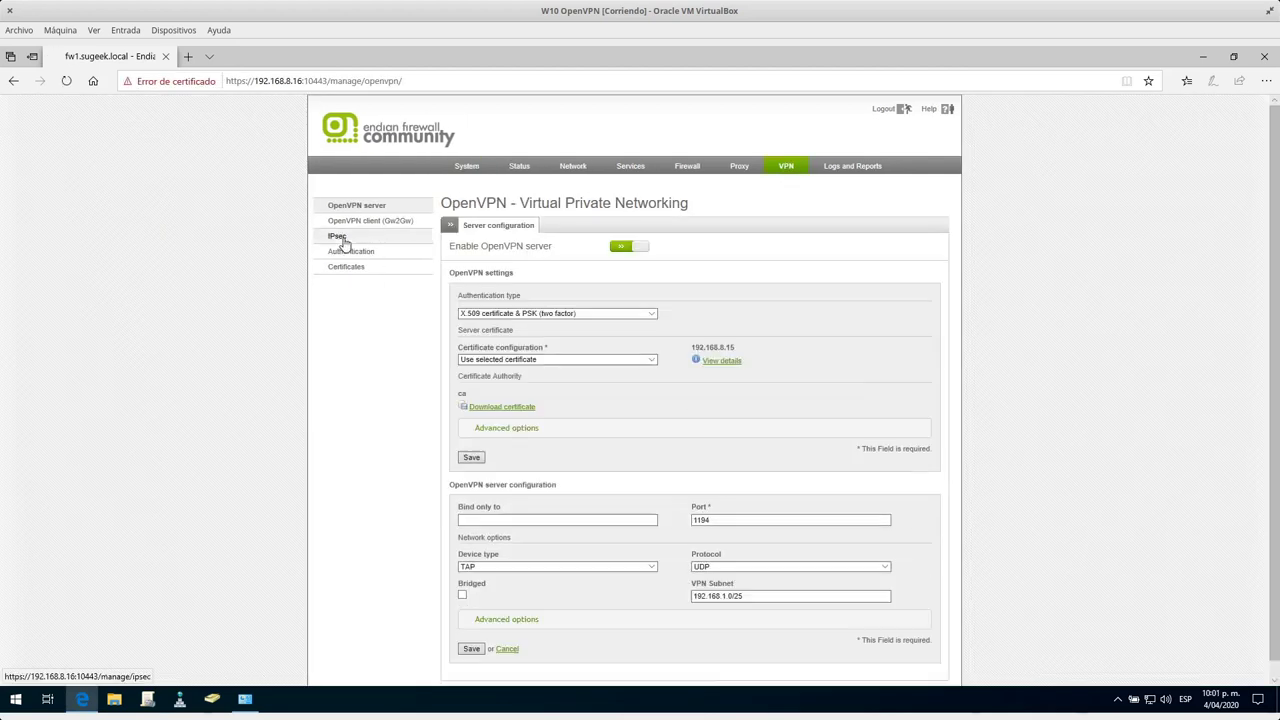
left_click(355, 267)
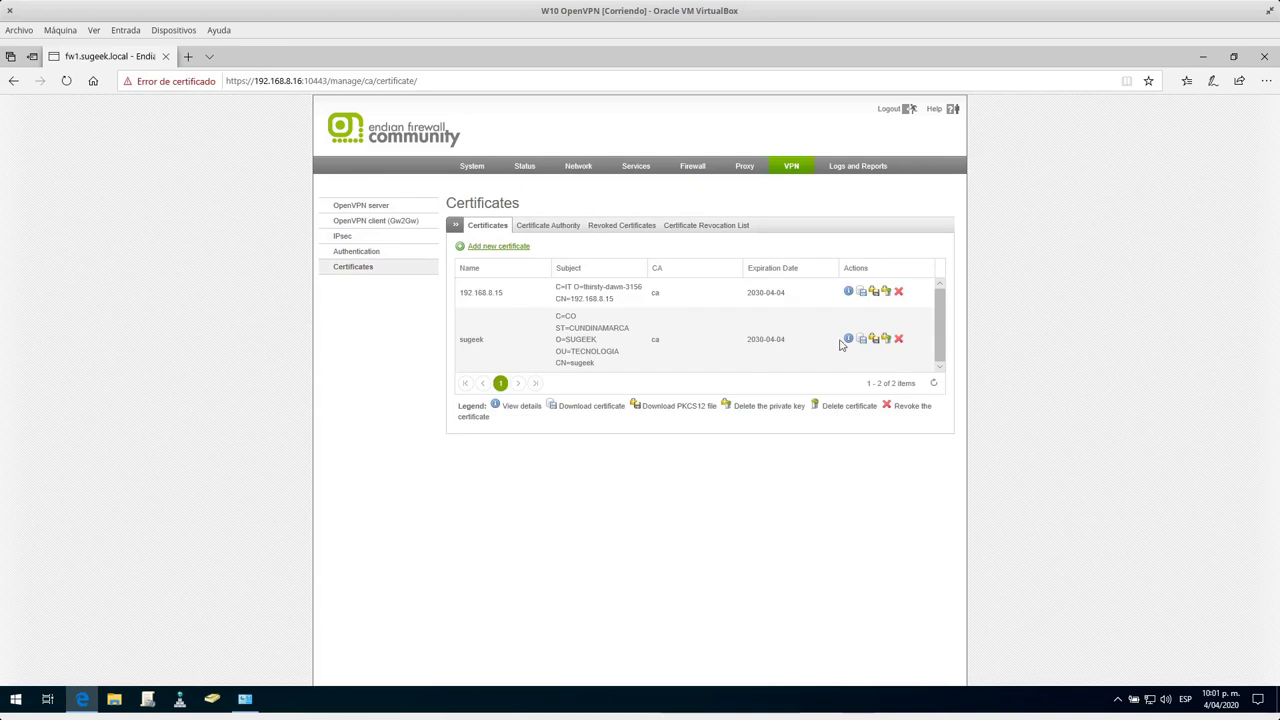
left_click(873, 340)
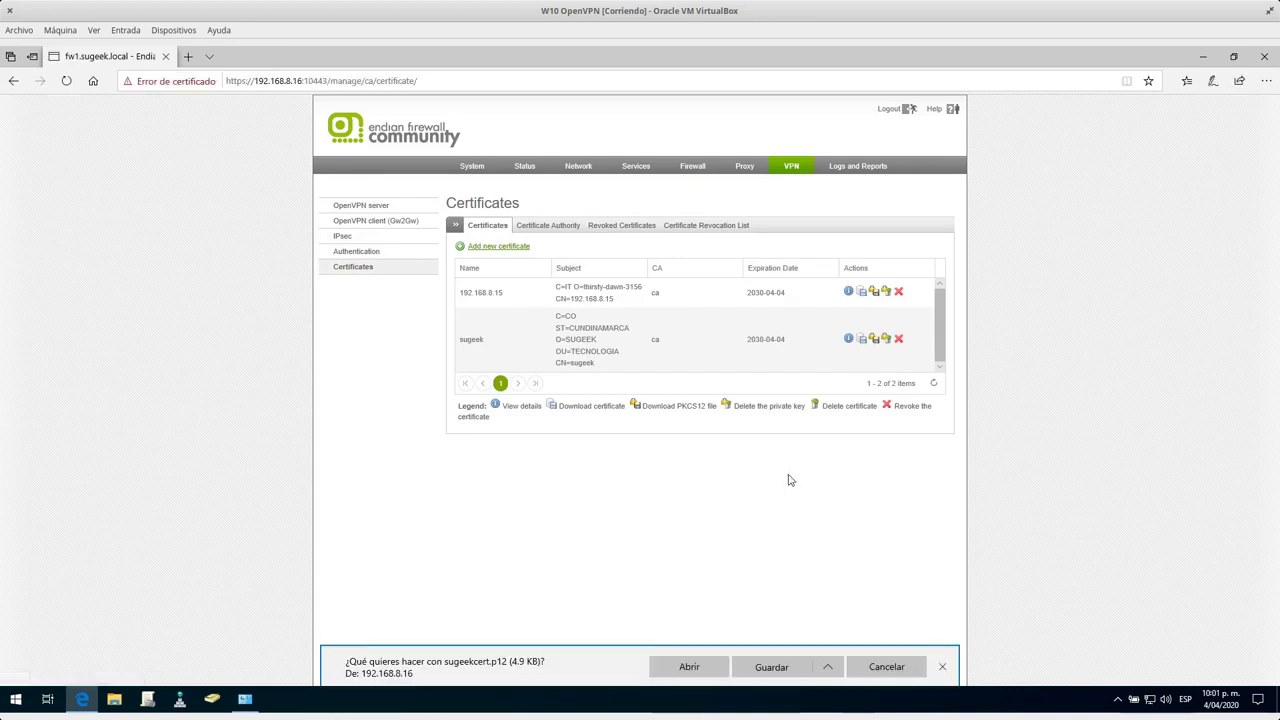
left_click(749, 670)
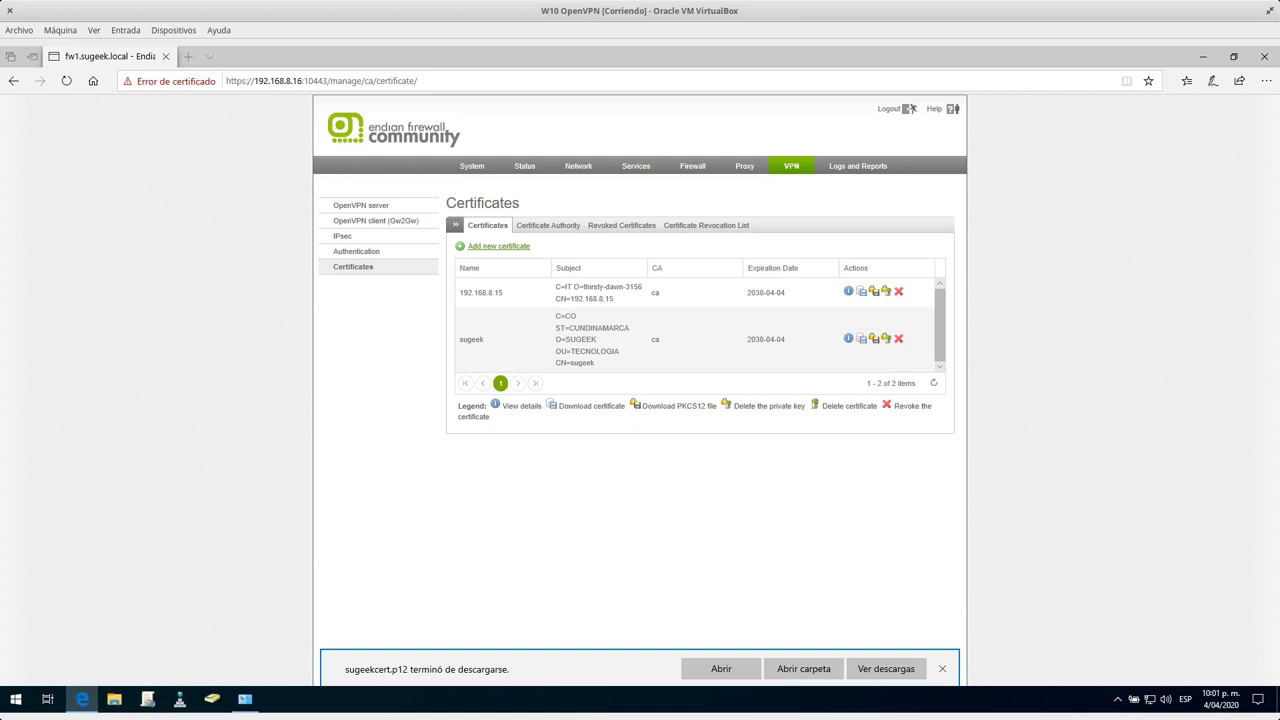
key("super+e")
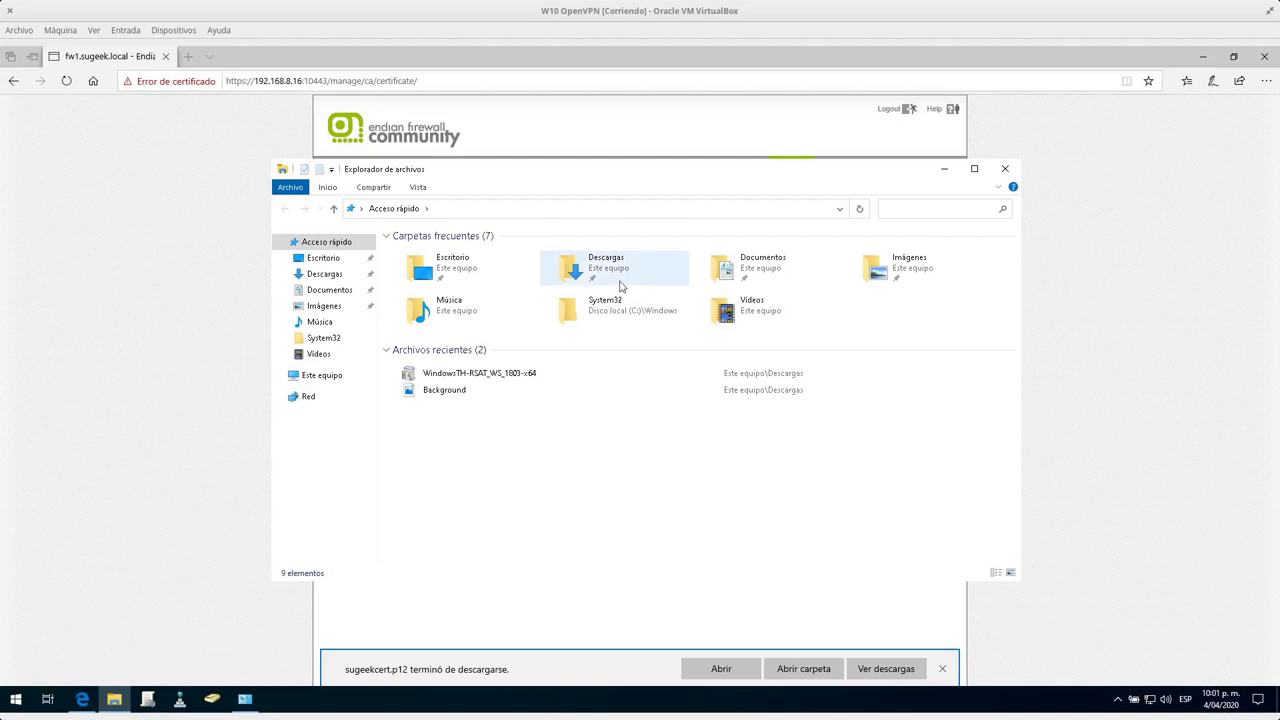
Open Descargas in Explorer, then go over the dev tap and remote IP 1194 lines of Configuración VPN.ovpn.
left_click(603, 268)
key("Return")
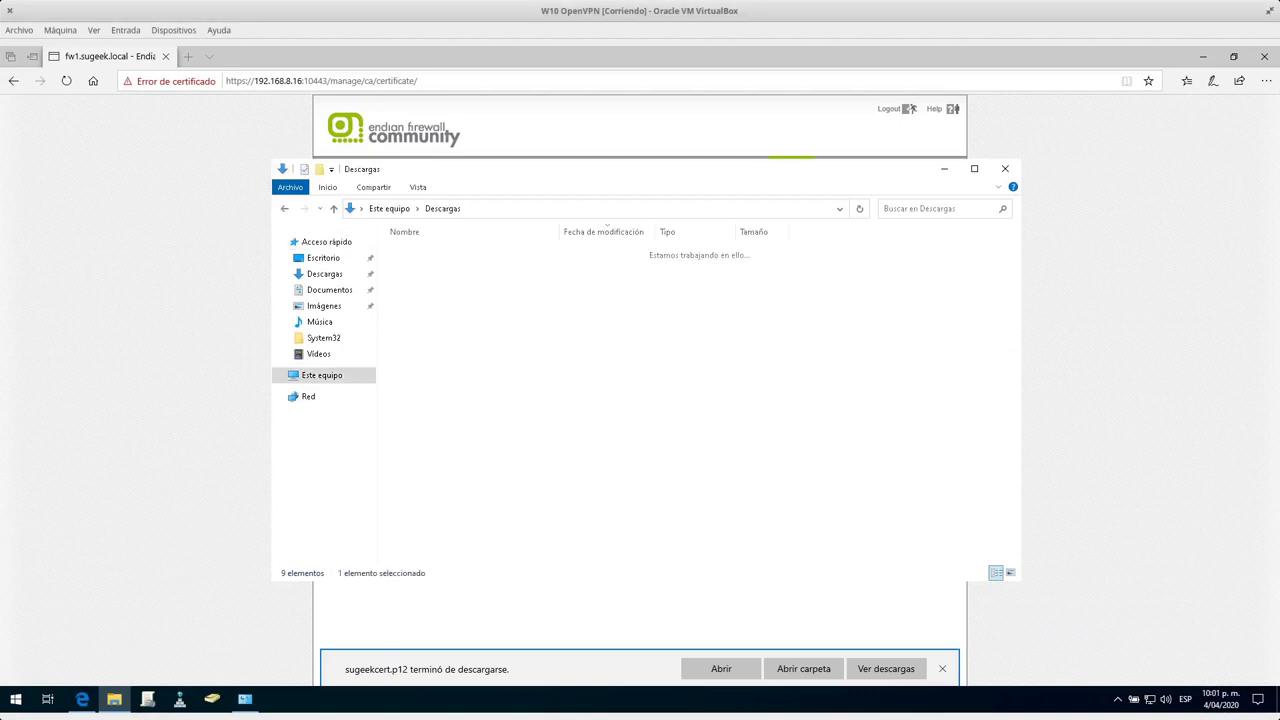
key("alt+Tab")
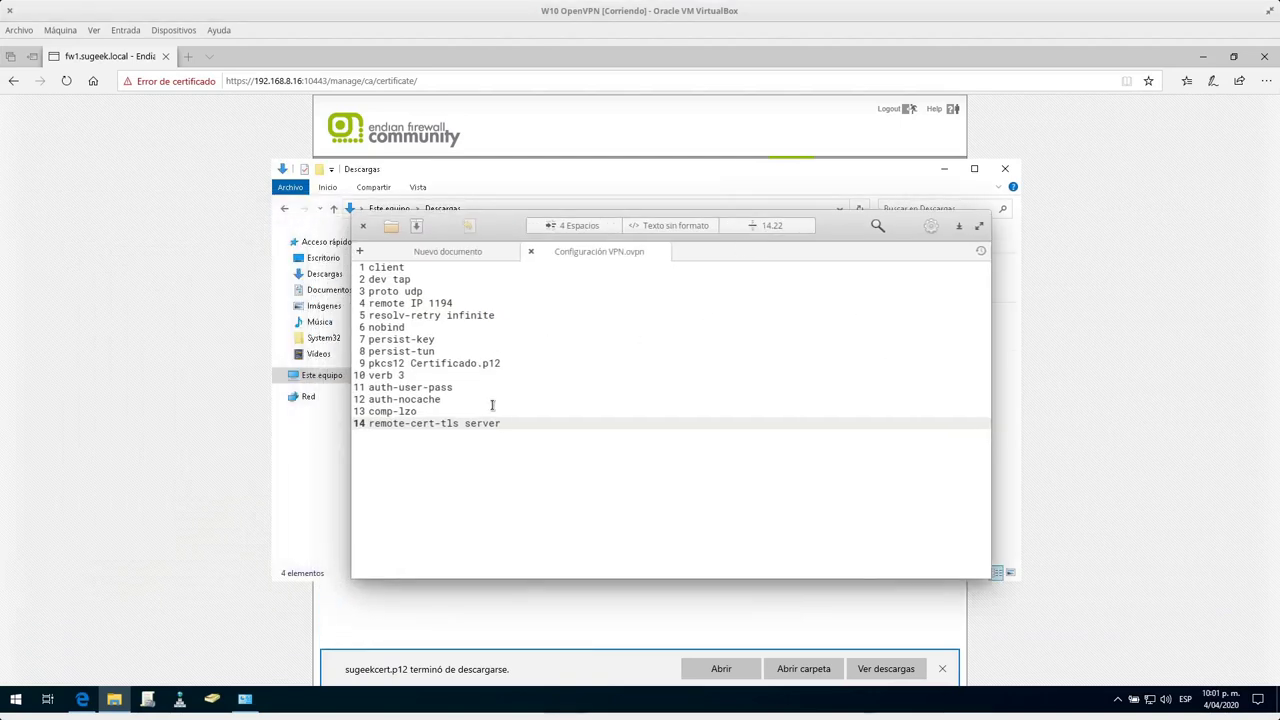
left_click(400, 267)
left_click(412, 280)
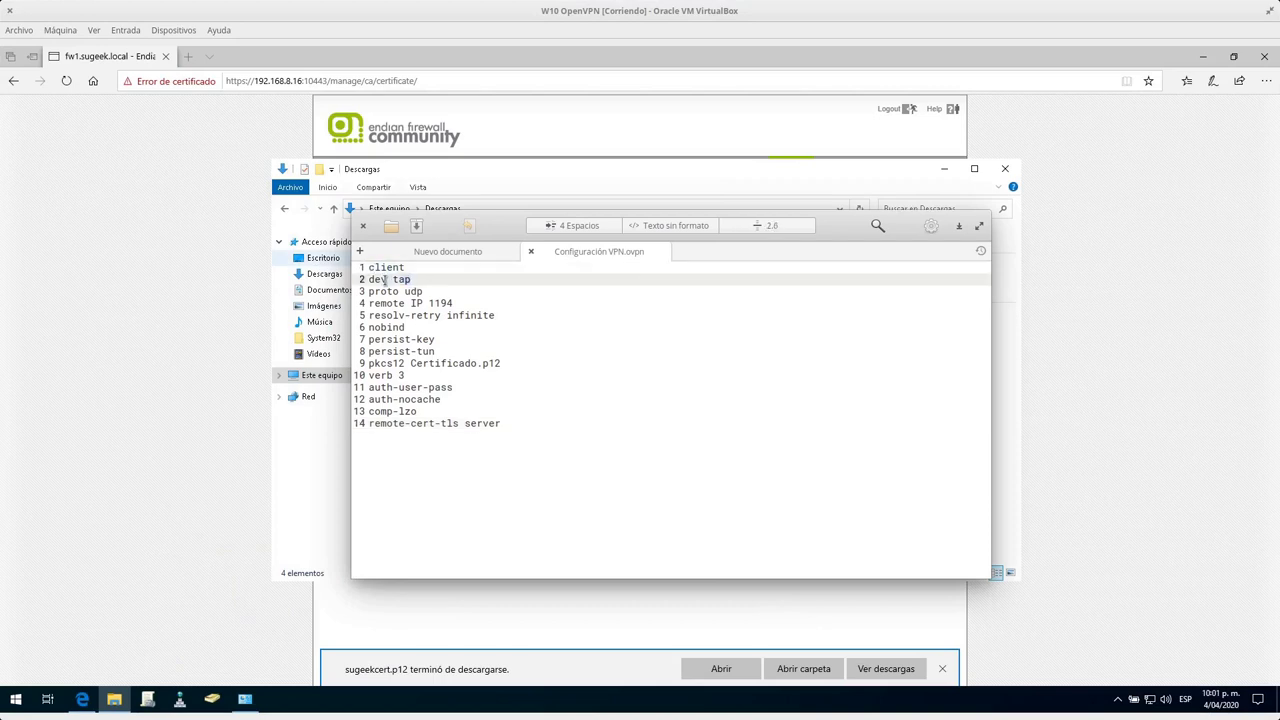
left_click(424, 291)
left_click(442, 303)
triple_click(407, 303)
left_click(413, 303)
Highlight the IP placeholder plus the resolv-retry infinite, persist-key, persist-tun, p12, verb and auth lines.
left_click(415, 303)
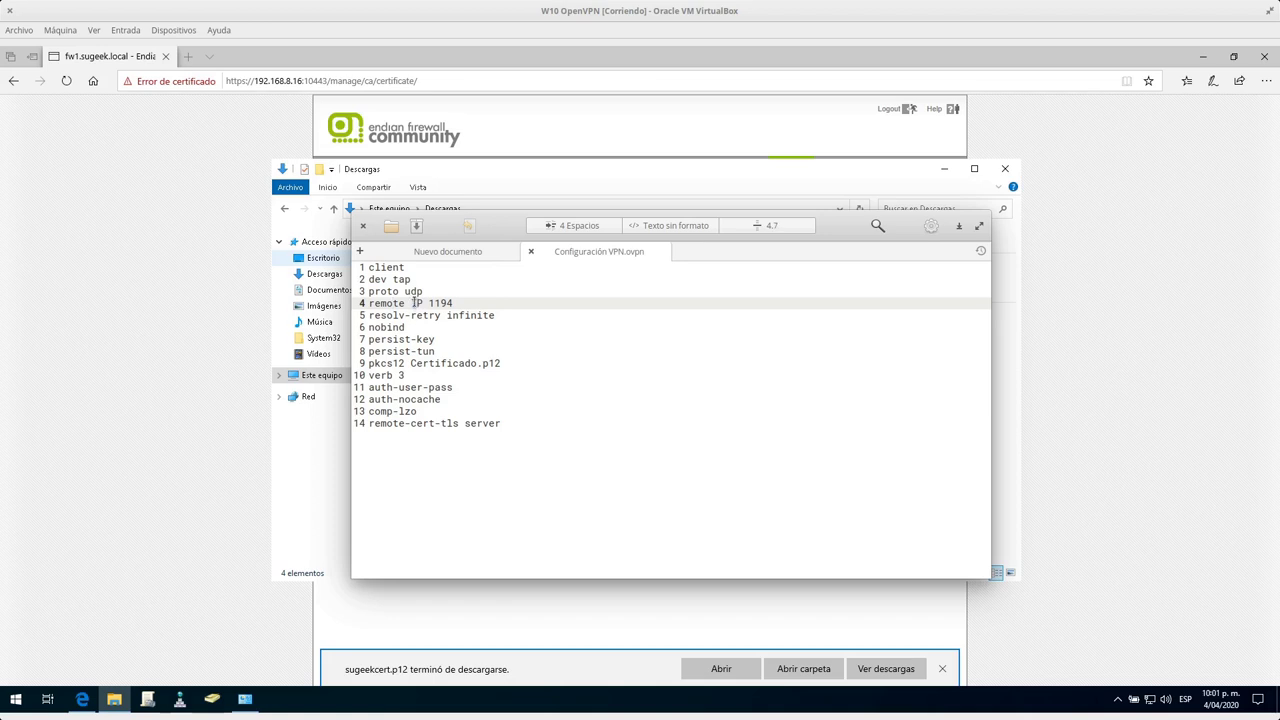
triple_click(395, 316)
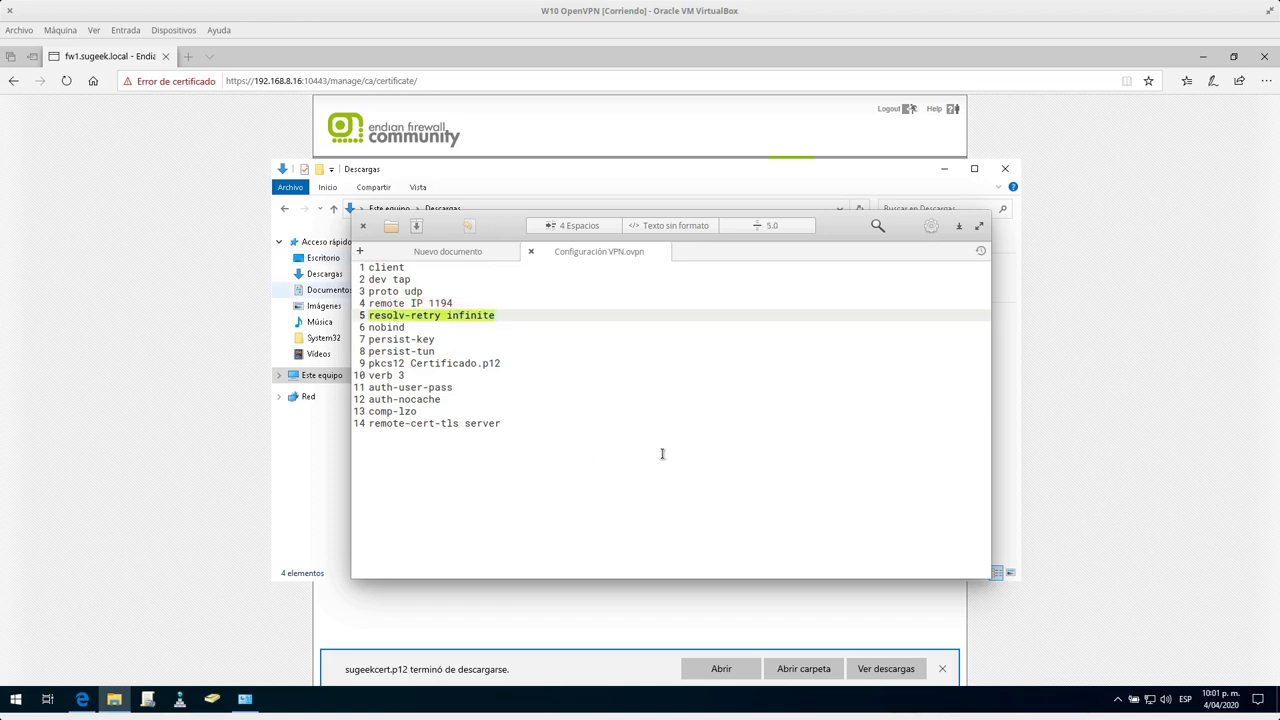
triple_click(378, 340)
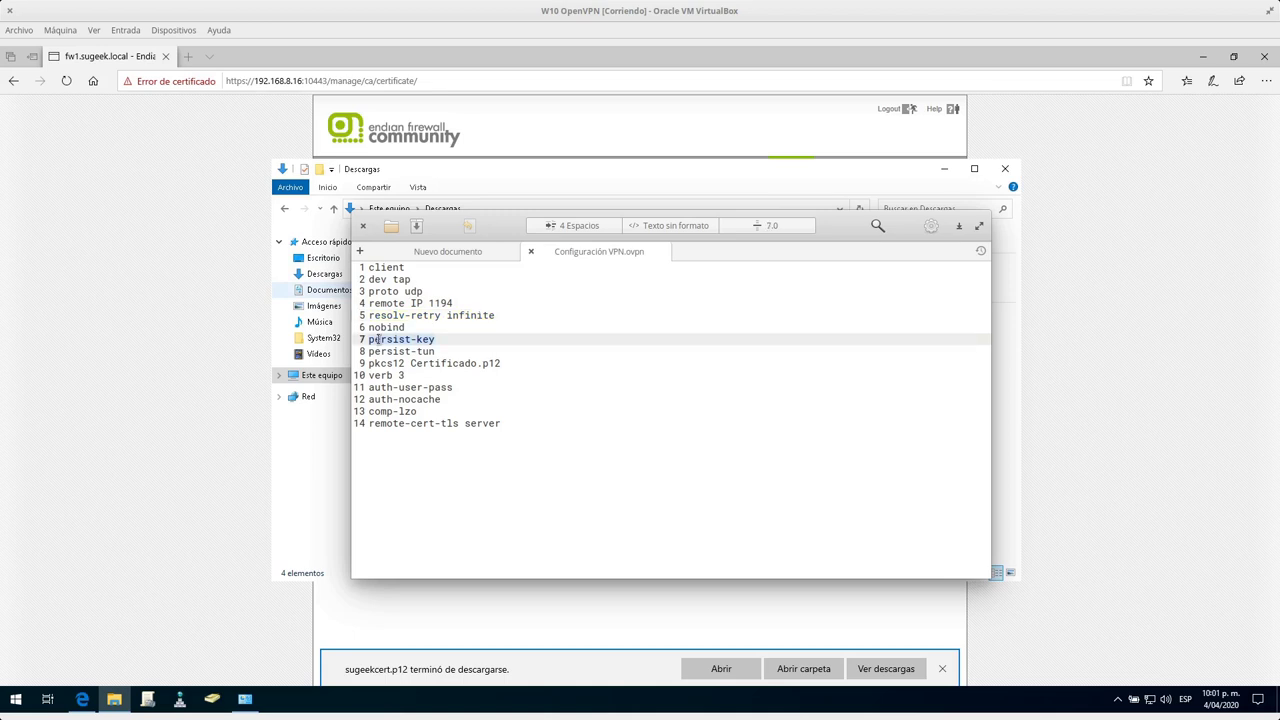
left_click(418, 352)
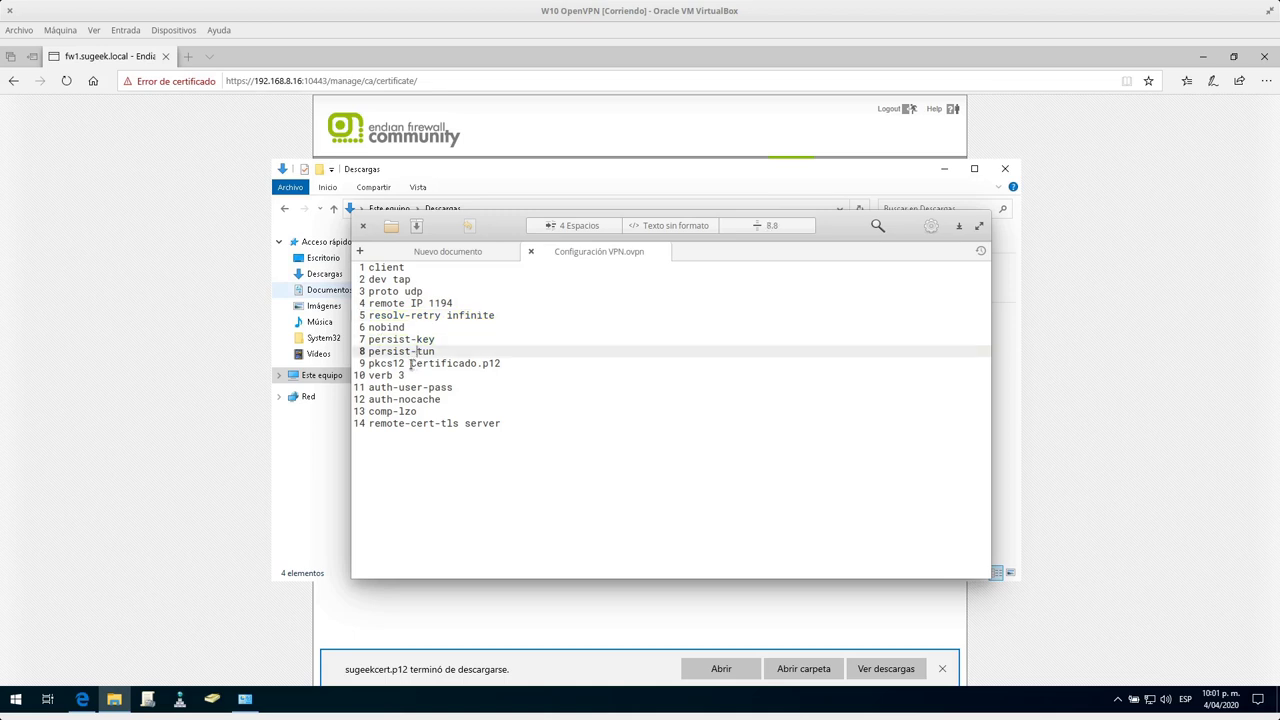
double_click(491, 363)
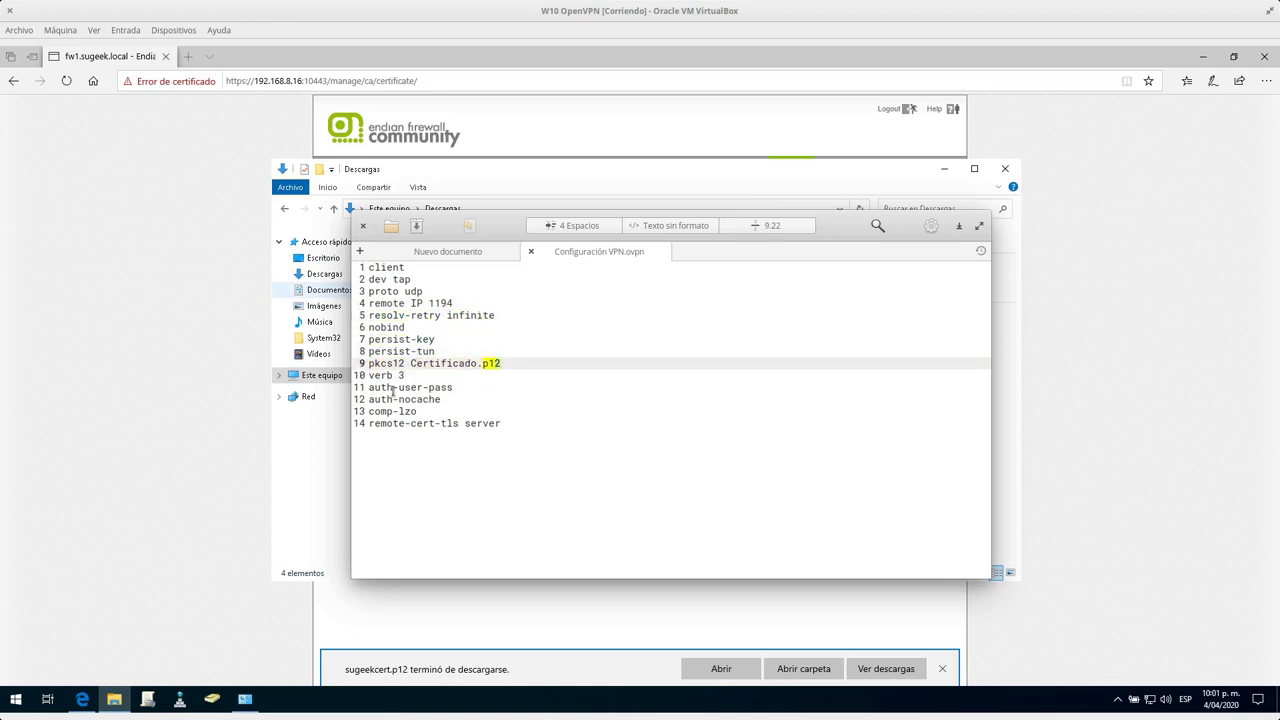
double_click(385, 375)
double_click(378, 387)
left_click(474, 403)
Review the auth-user-pass, auth-nocache, comp-lzo and remote-cert-tls server lines, then move the editor aside.
left_click_drag(454, 387, 370, 386)
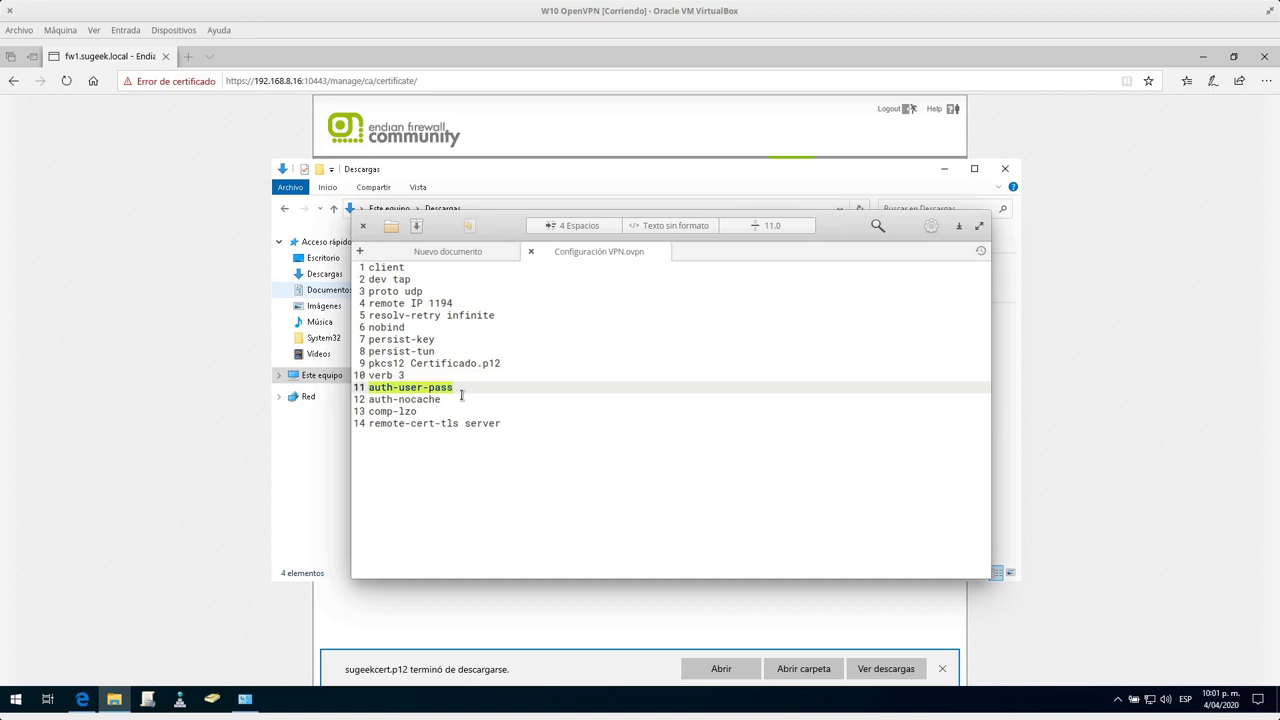
left_click(465, 390)
triple_click(434, 404)
left_click(408, 414)
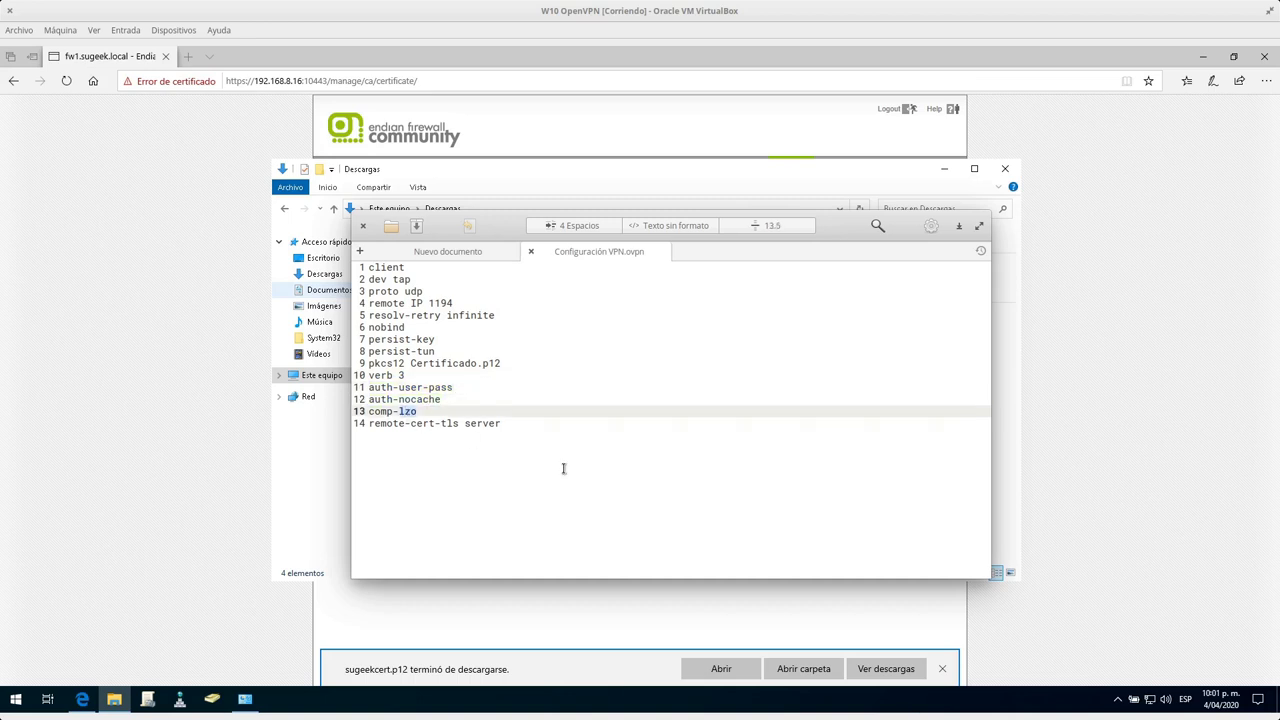
left_click(423, 423)
triple_click(423, 423)
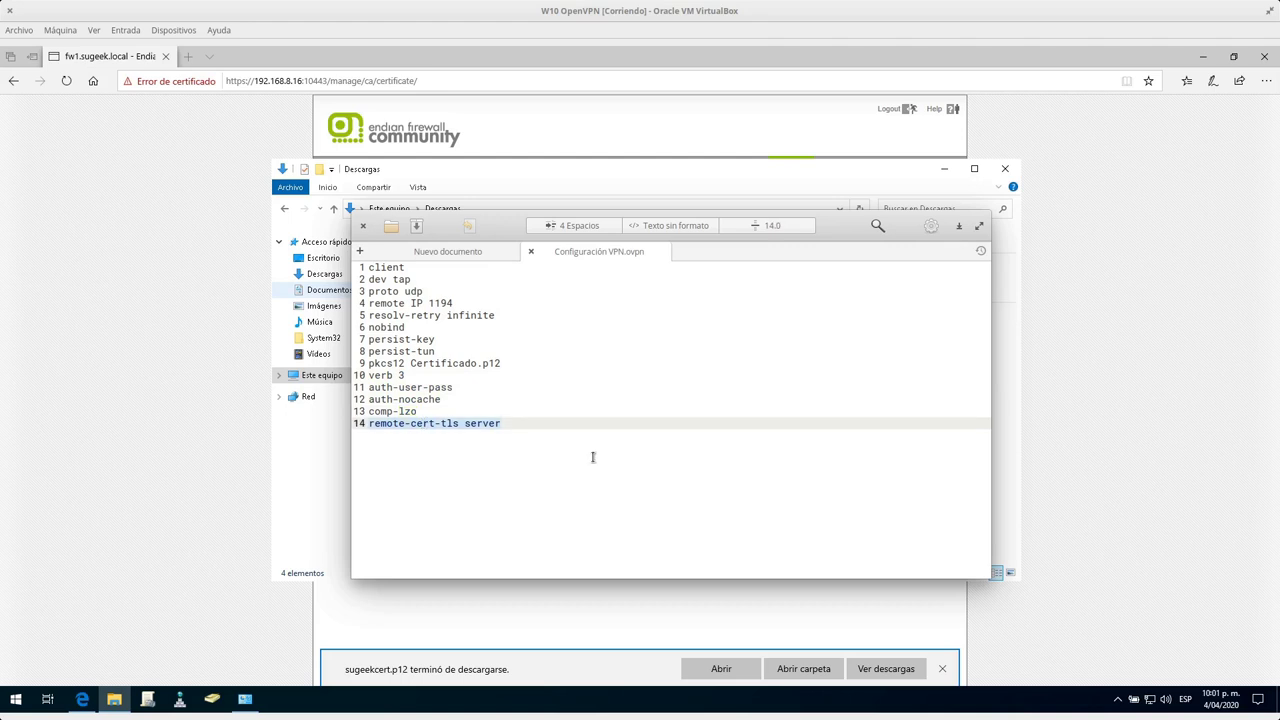
left_click(668, 457)
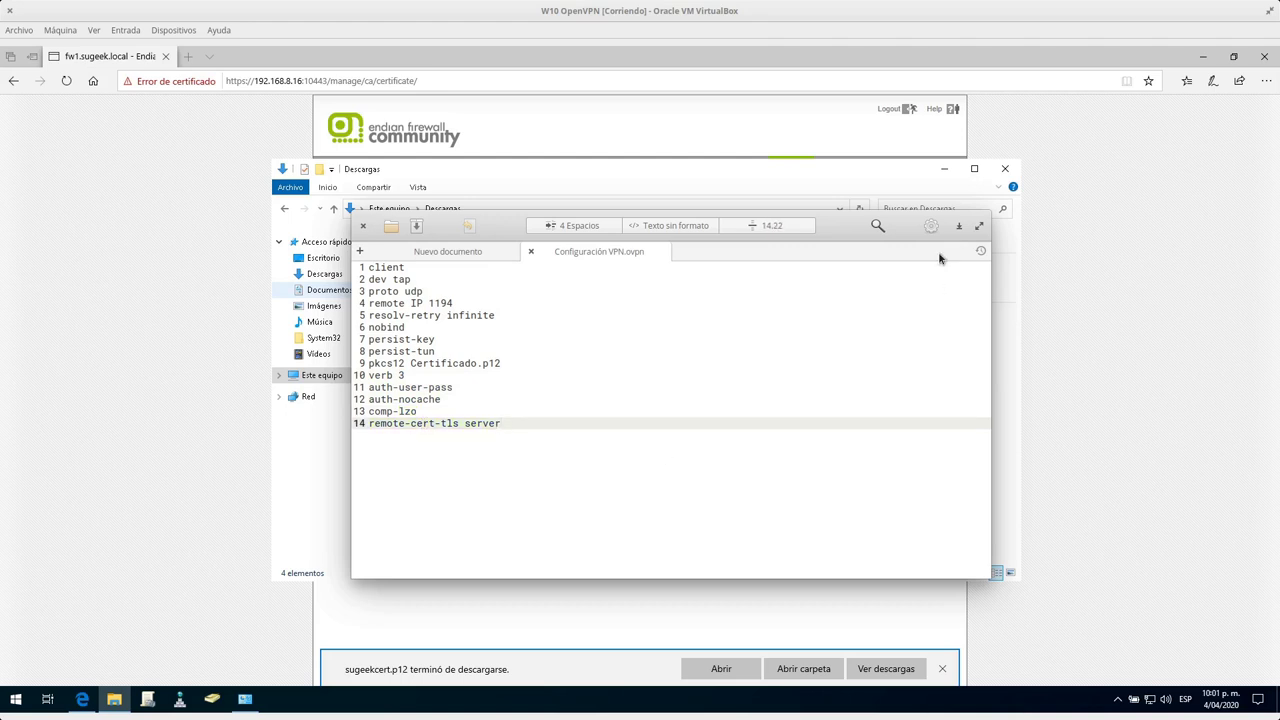
left_click_drag(517, 225, 0, 250)
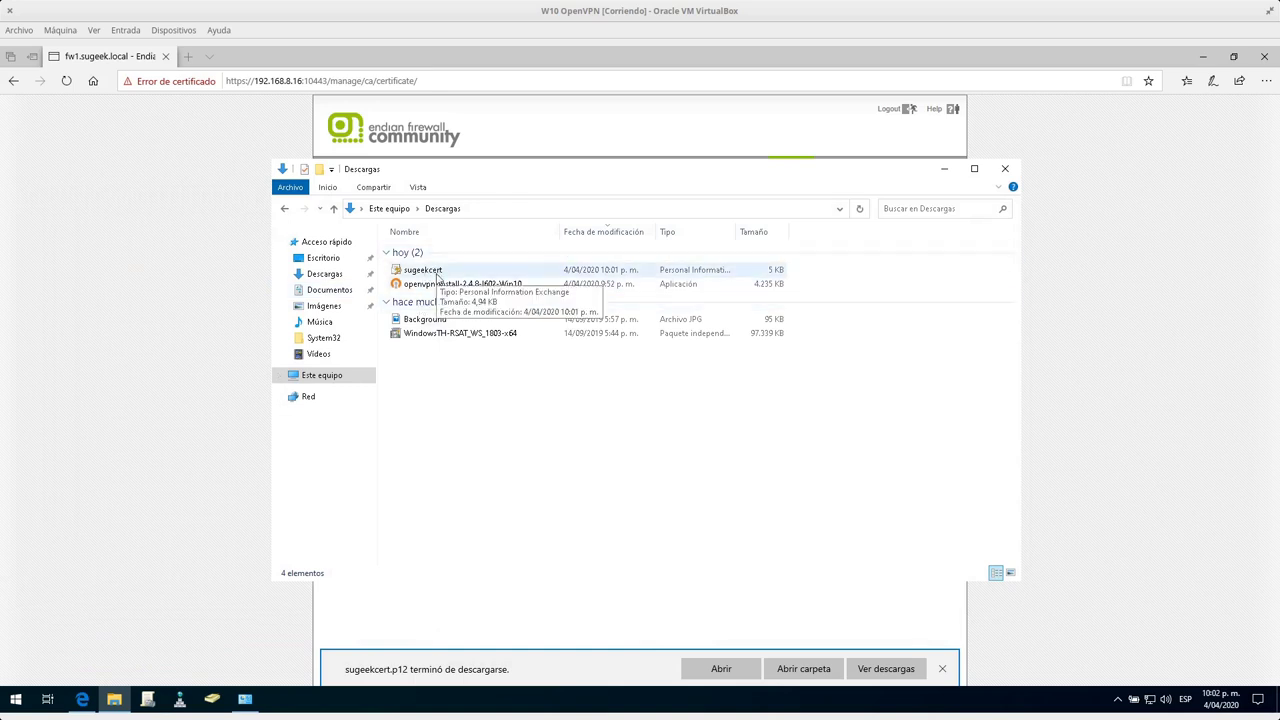
Create a new text document in Descargas, keeping the default name Nuevo documento de texto.
right_click(497, 403)
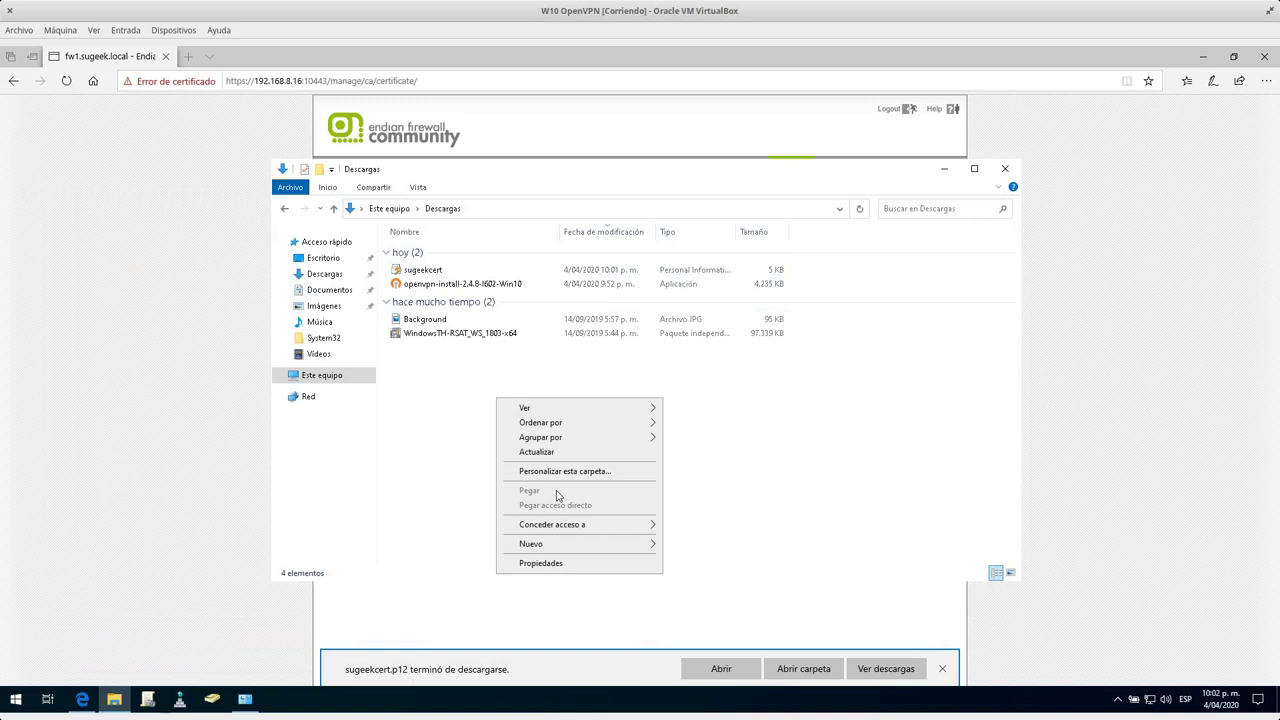
mouse_move(553, 547)
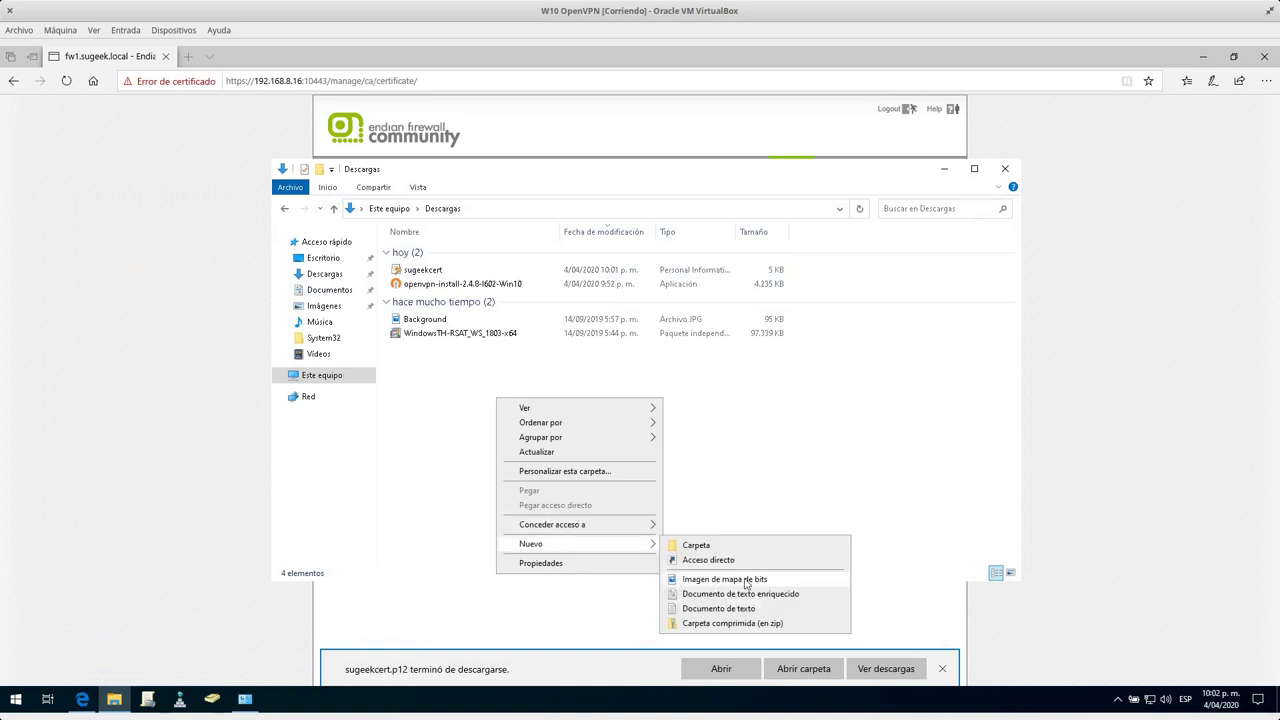
left_click(738, 607)
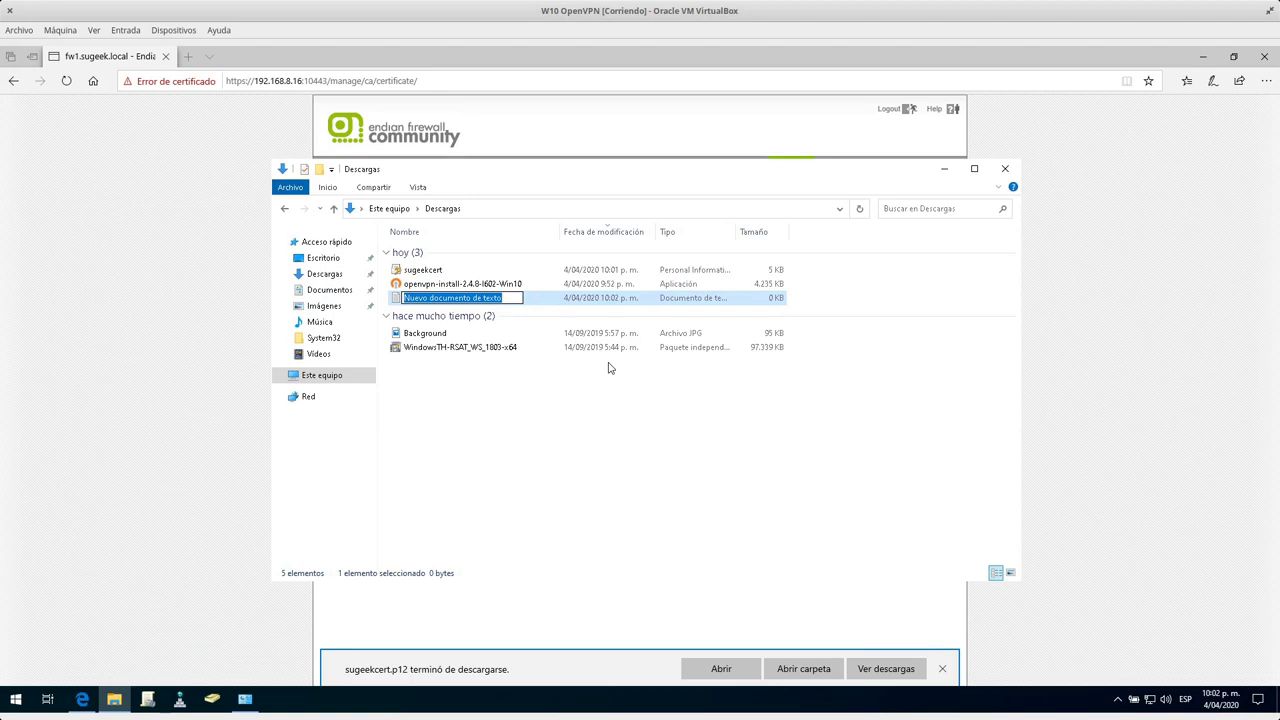
type("C")
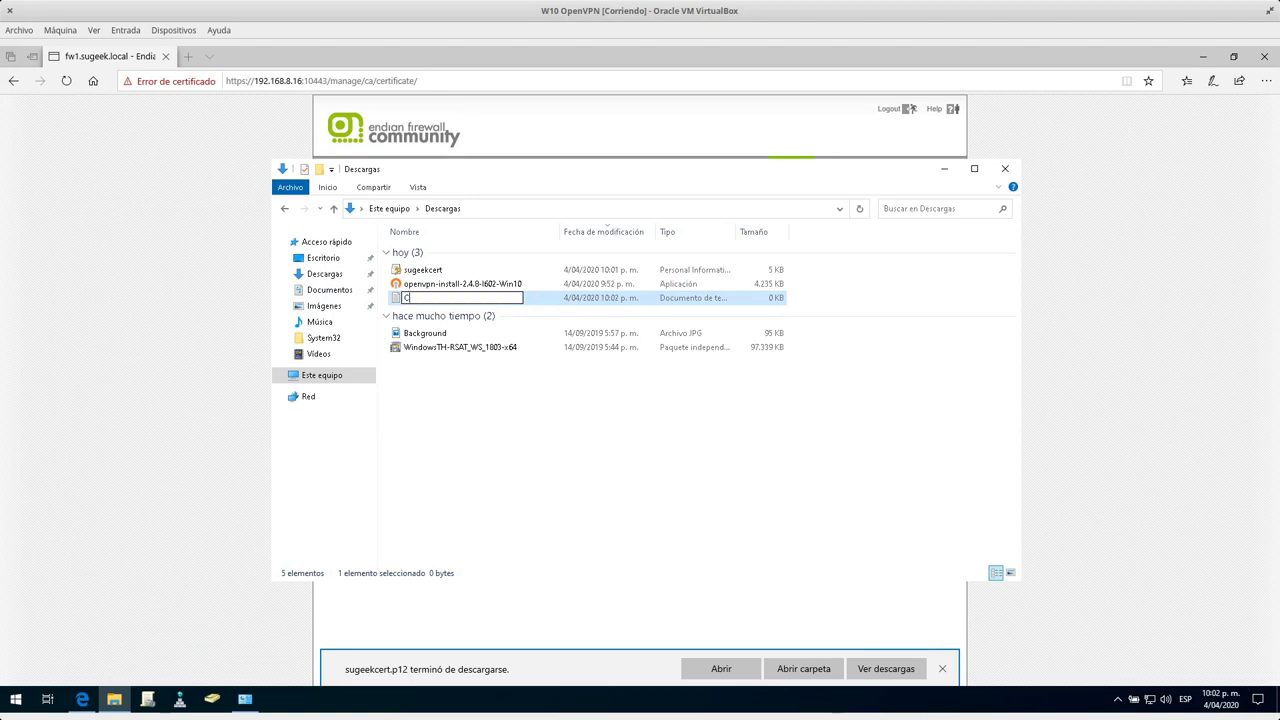
key("Escape")
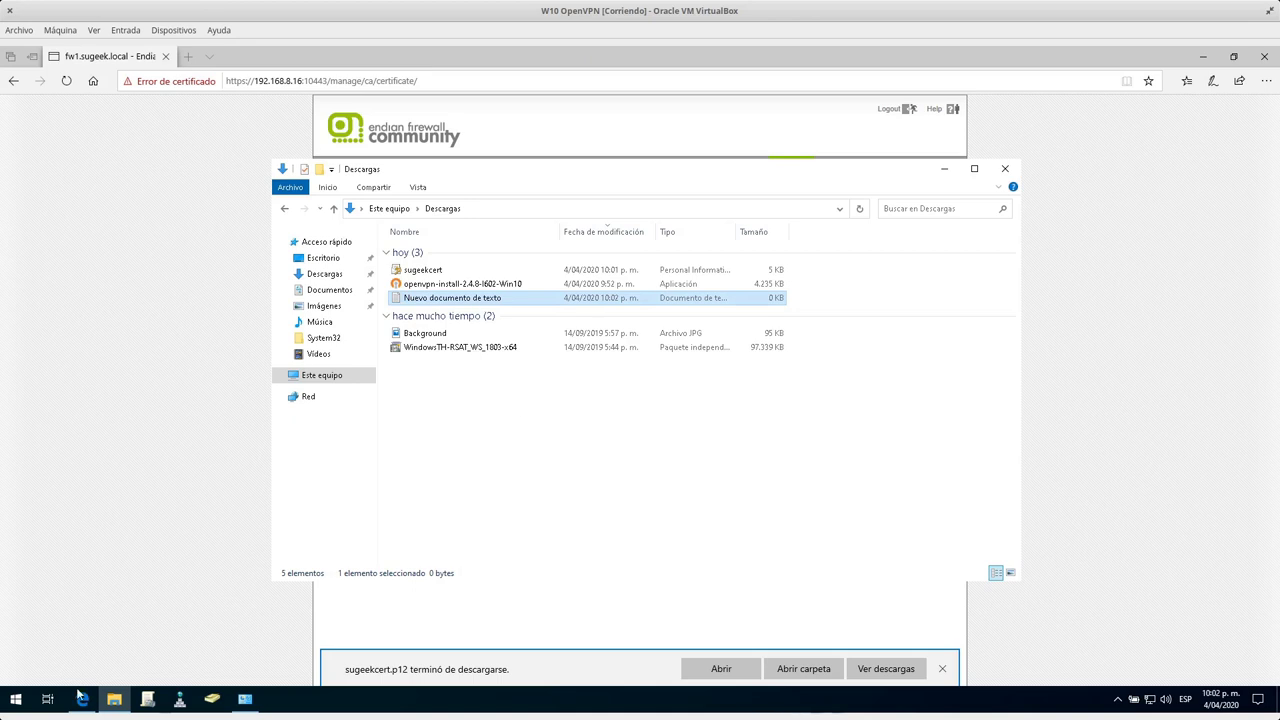
left_click(5, 700)
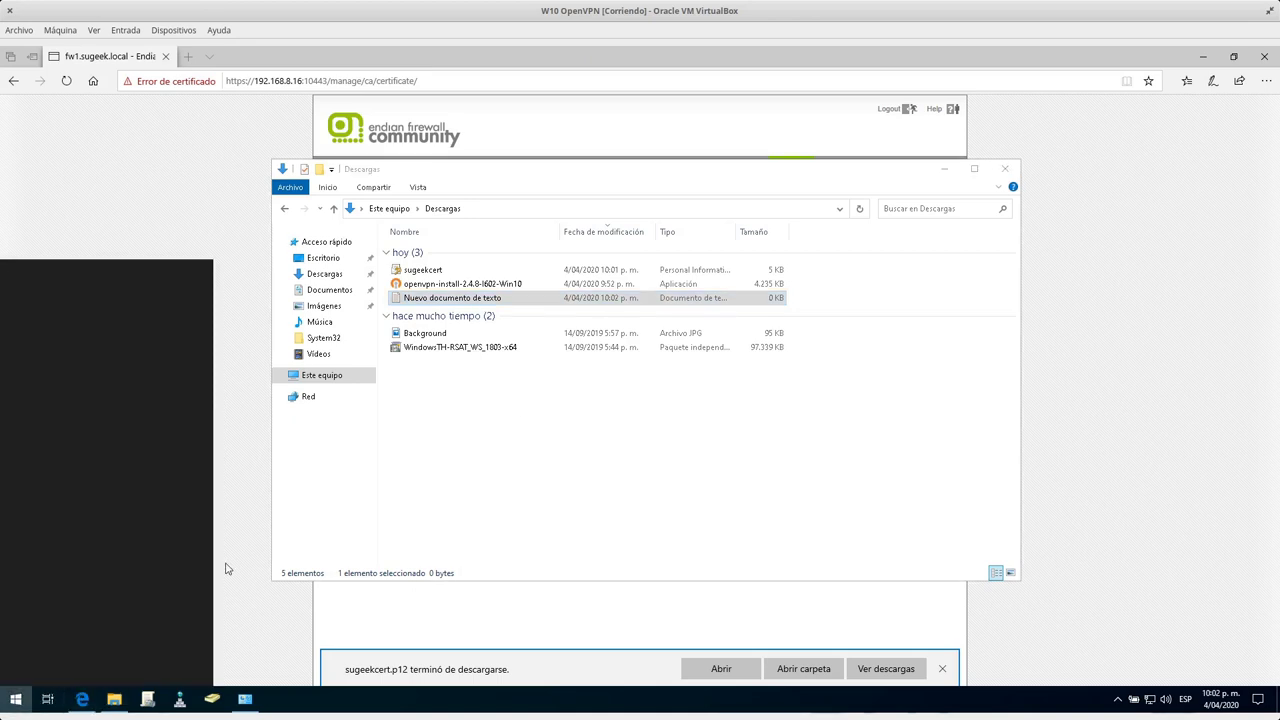
Launch Notepad, enable two-way clipboard sharing with the VM, and paste the OpenVPN client configuration.
type("notepad")
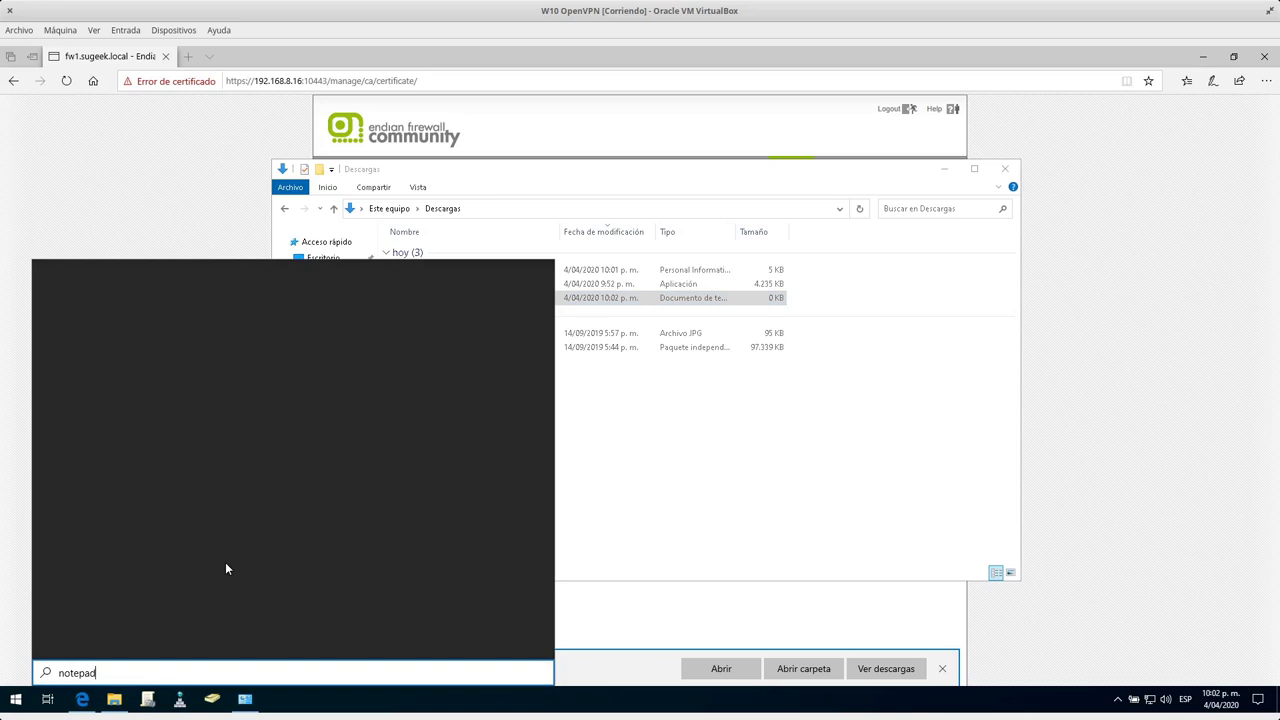
left_click(145, 333)
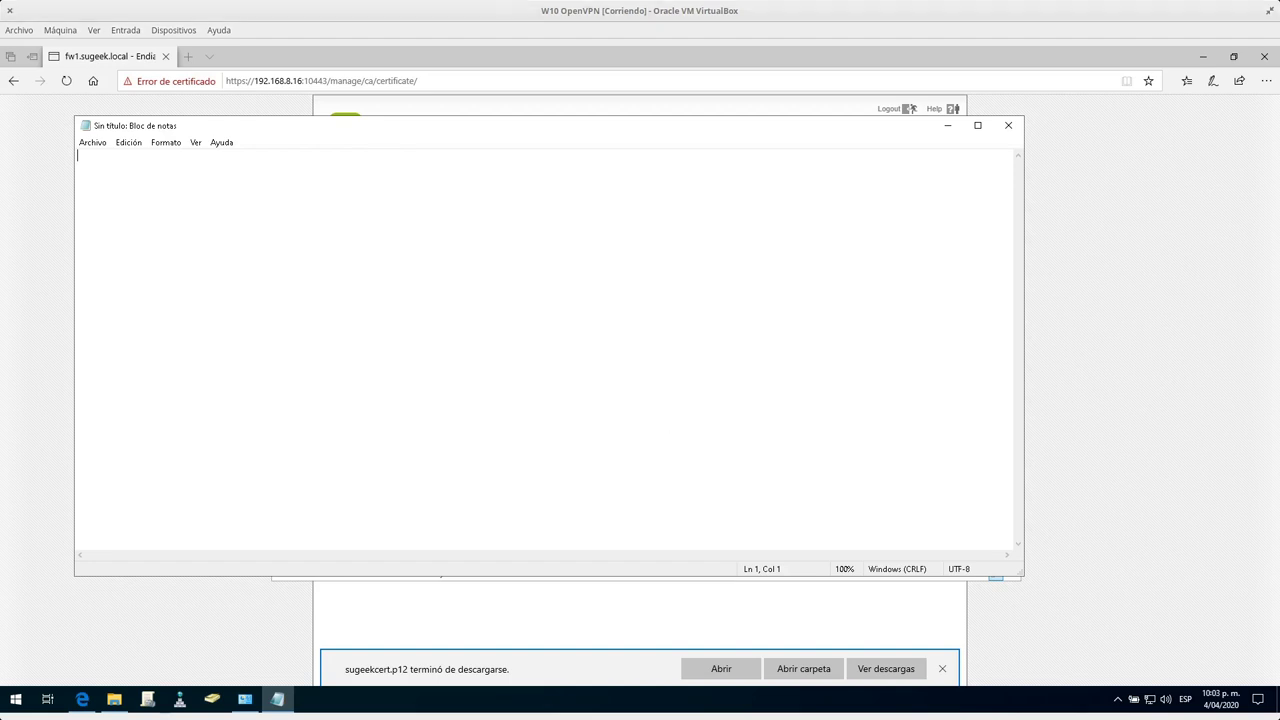
right_click(171, 189)
left_click(218, 249)
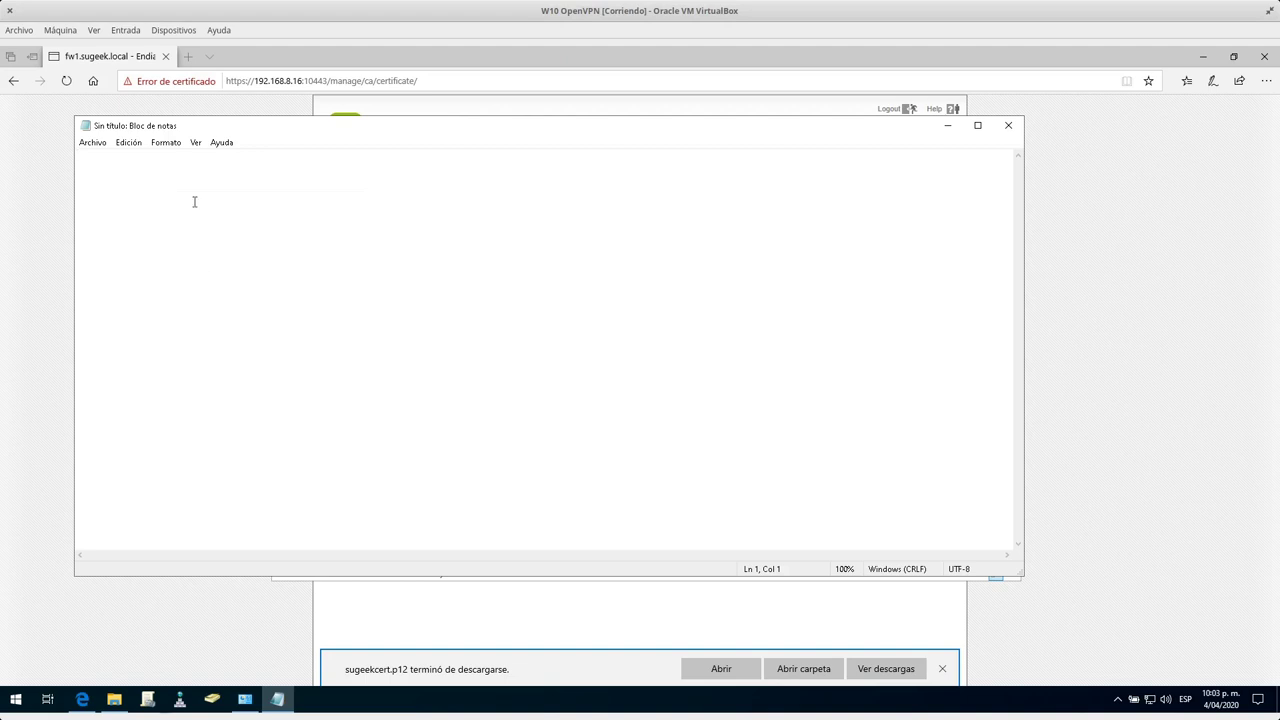
left_click(173, 30)
mouse_move(207, 157)
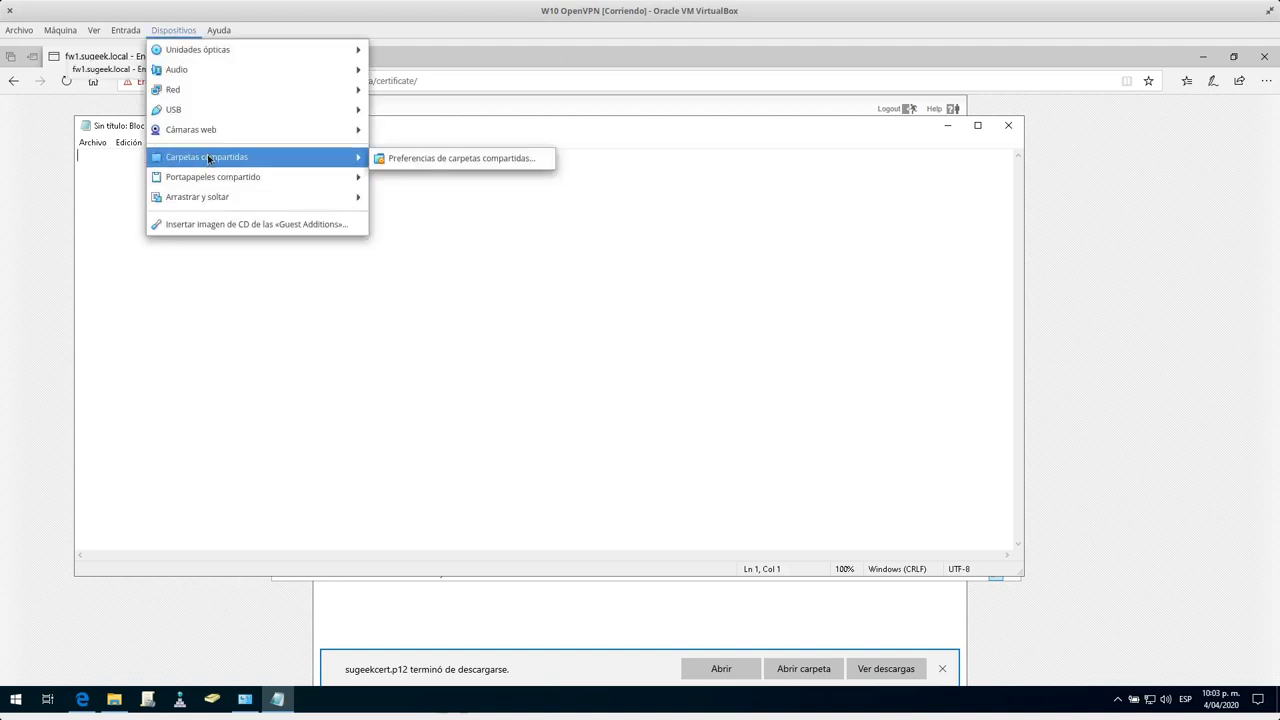
left_click(434, 232)
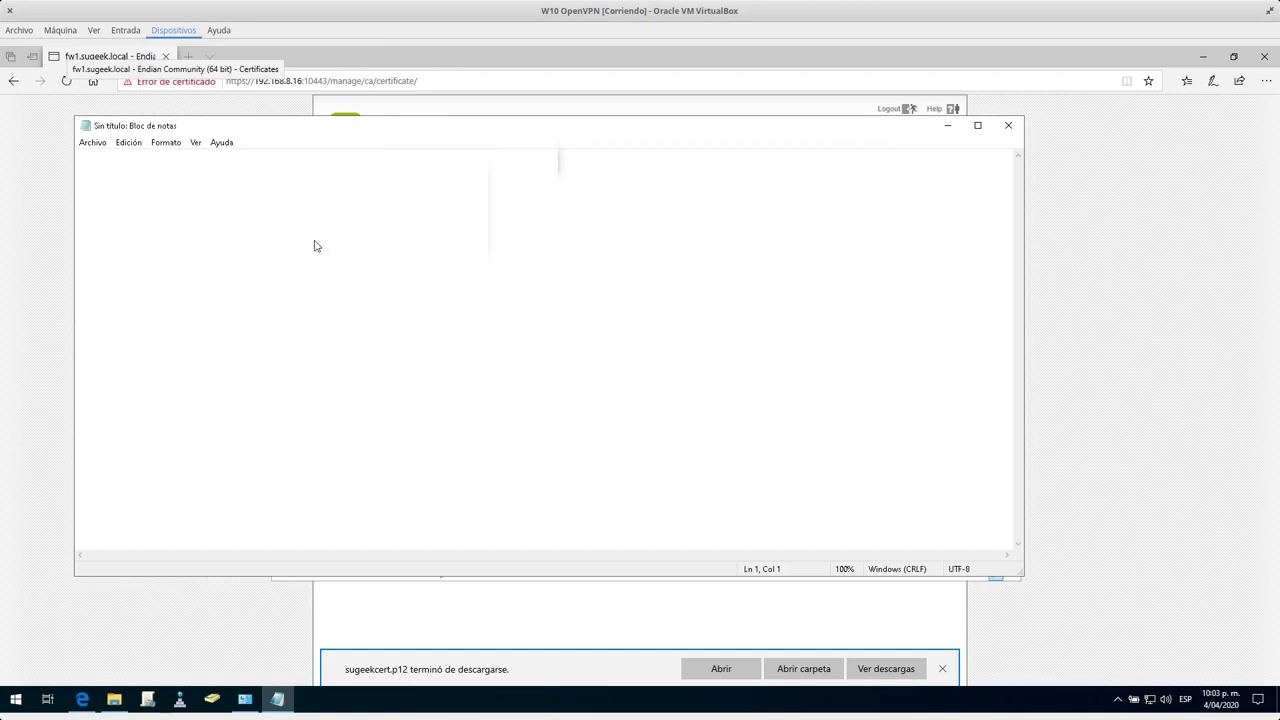
right_click(279, 223)
left_click(316, 281)
Remove the blank lines between the pasted configuration lines.
left_click(99, 167)
key("Delete")
left_click(89, 181)
key("Delete")
left_click(94, 193)
key("Delete")
left_click(94, 205)
key("Delete")
left_click(94, 216)
key("Delete")
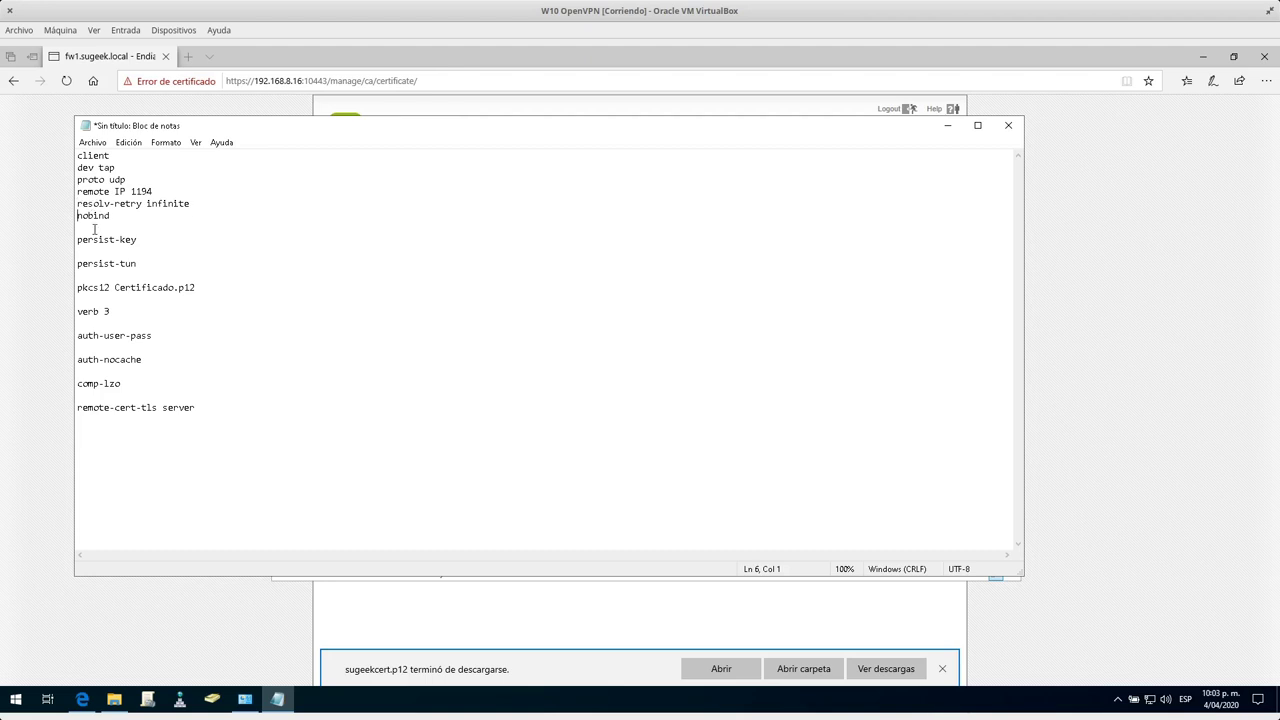
key("Delete")
left_click(91, 240)
key("Delete")
left_click(89, 252)
key("Delete")
left_click(89, 264)
key("Delete")
key("Delete")
left_click(88, 287)
key("Delete")
left_click(88, 299)
key("Delete")
left_click(88, 299)
key("Delete")
Set the remote server to 192.168.8.16, the pkcs12 certificate to sugeekcert, and drop the last blank line.
type("m")
double_click(121, 191)
type("192.168.8.")
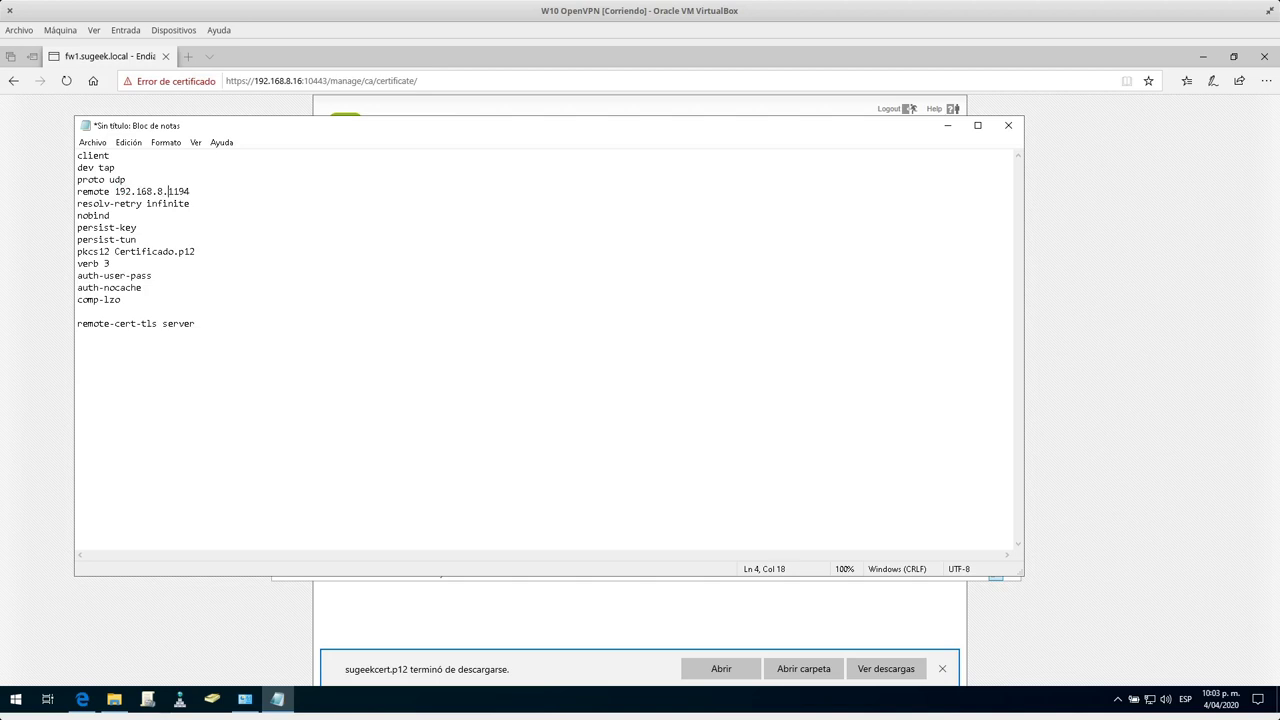
type("16")
key("Down")
key("shift+End")
key("shift+Left")
key("shift+Left")
key("shift+Left")
key("shift+Left")
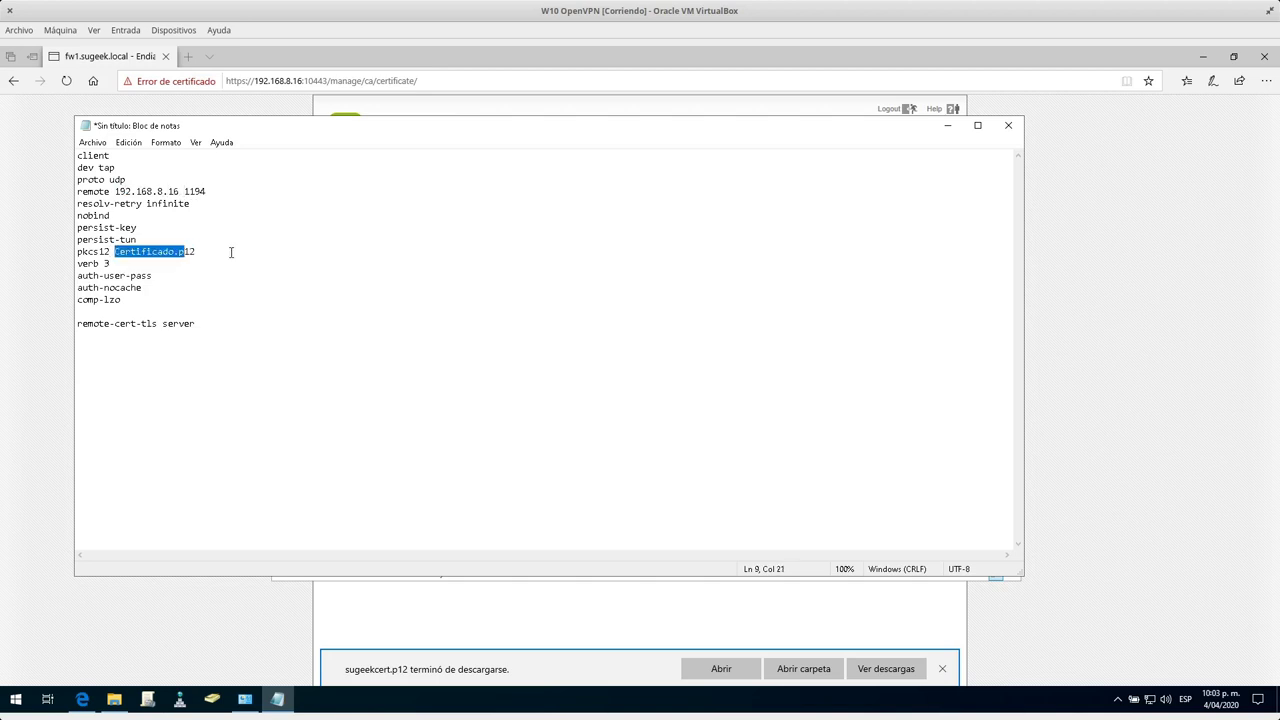
type("sugeekcert")
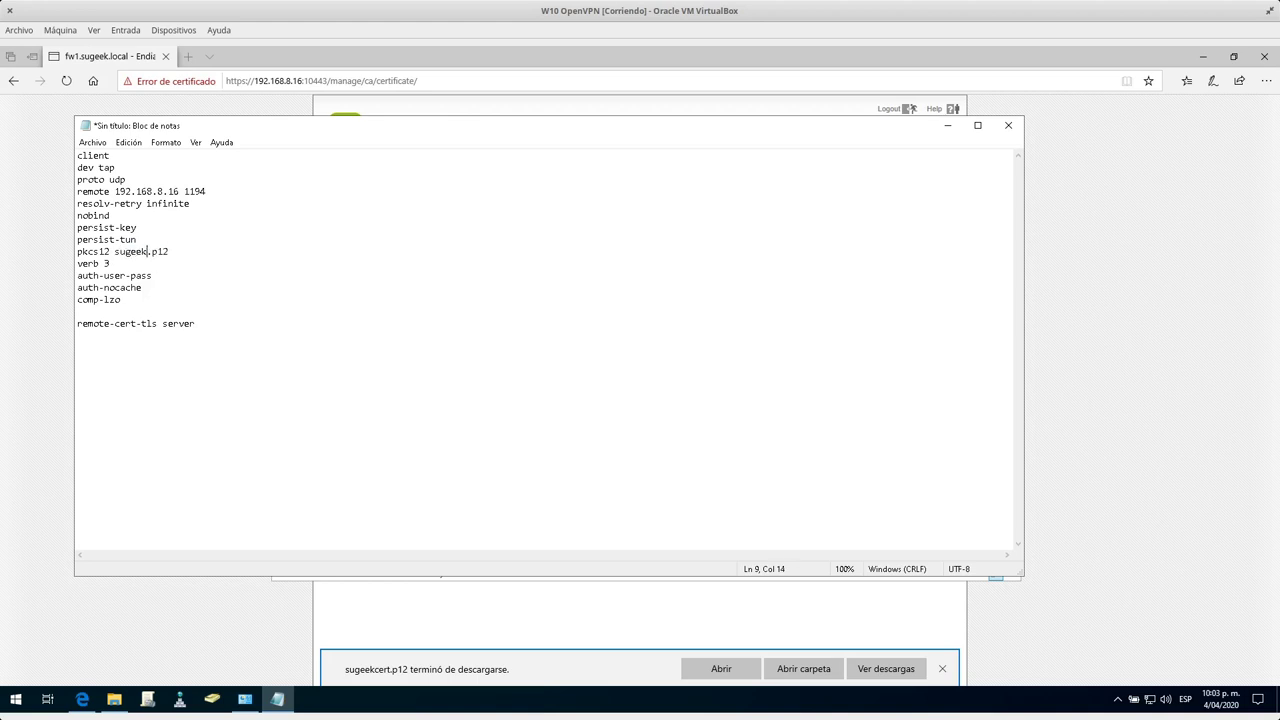
left_click(134, 304)
key("Delete")
Save the configuration as VPN.ovpn in the Descargas folder.
left_click_drag(765, 133, 824, 138)
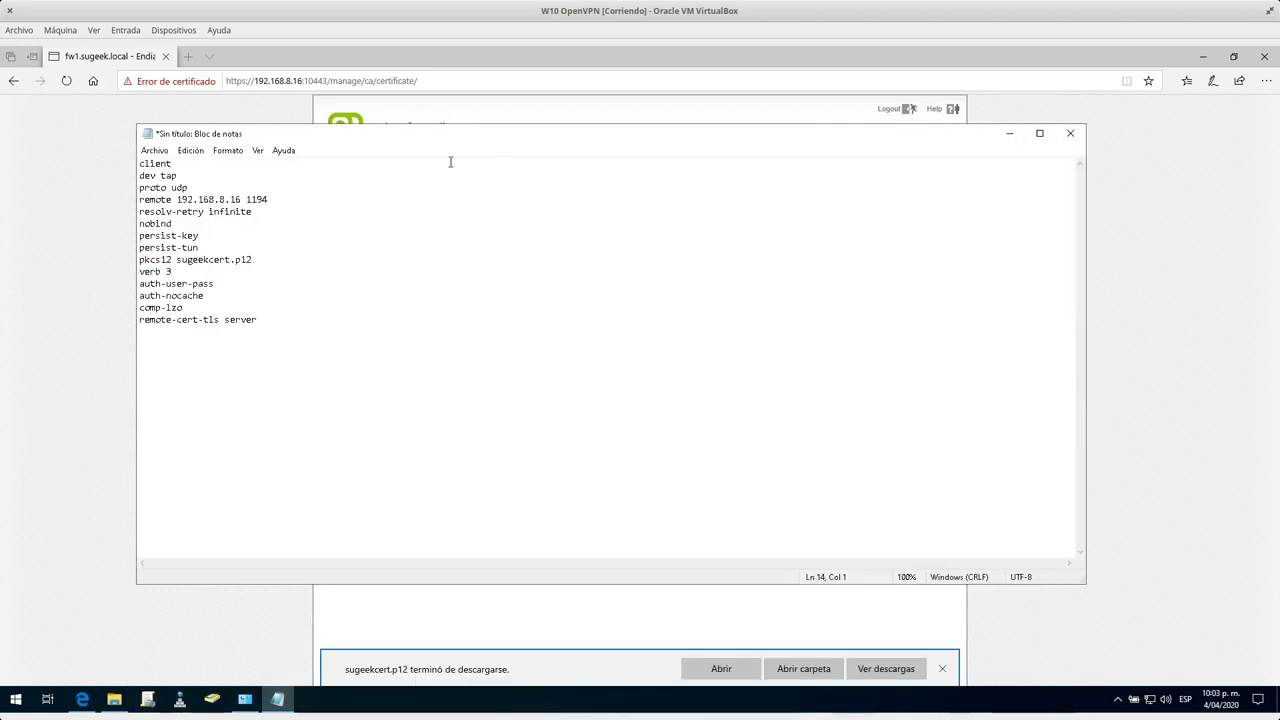
left_click(154, 150)
left_click(197, 213)
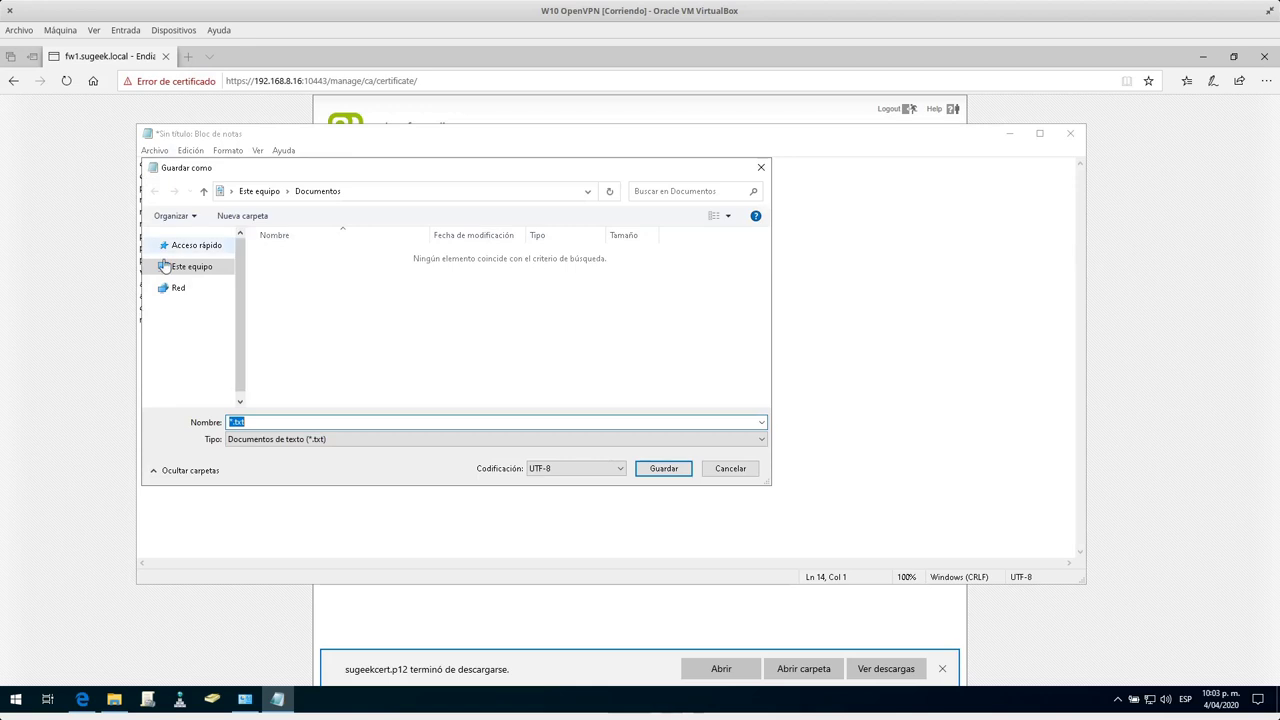
left_click(256, 448)
left_click(267, 422)
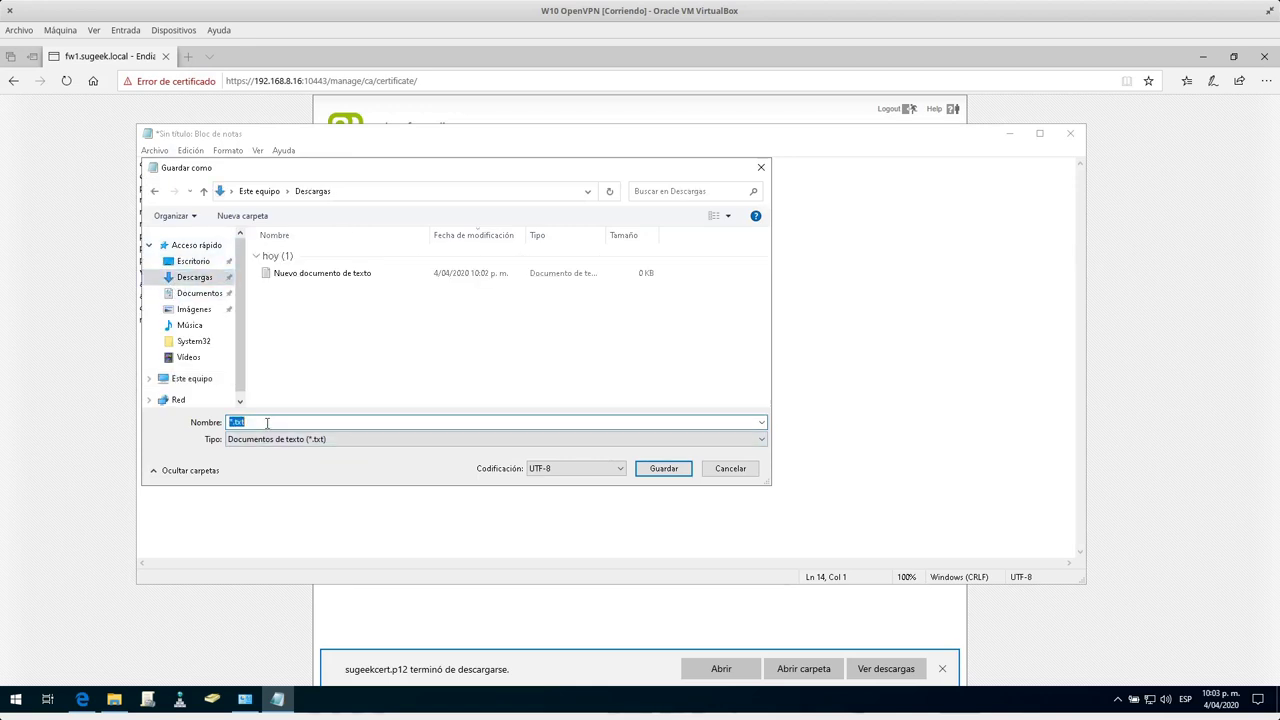
type("VPN.ovpn")
left_click(669, 469)
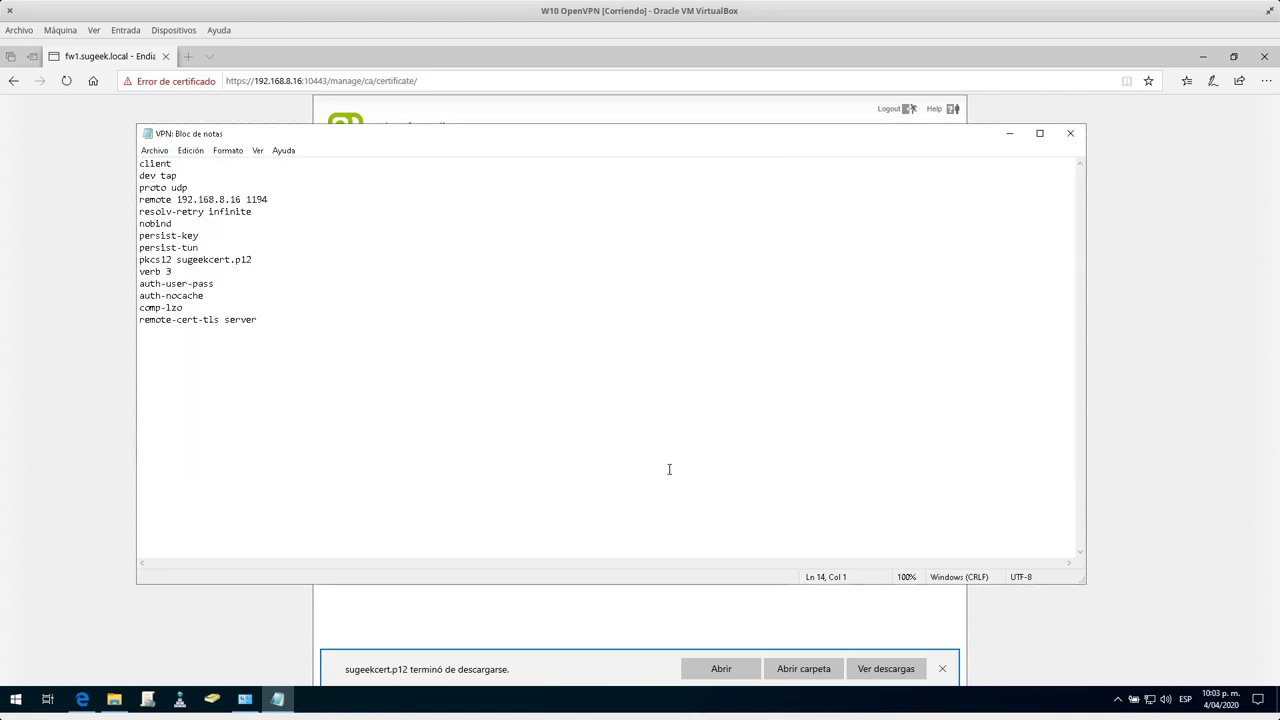
Close Notepad and select the sugeekcert and VPN files in Descargas.
left_click(1070, 133)
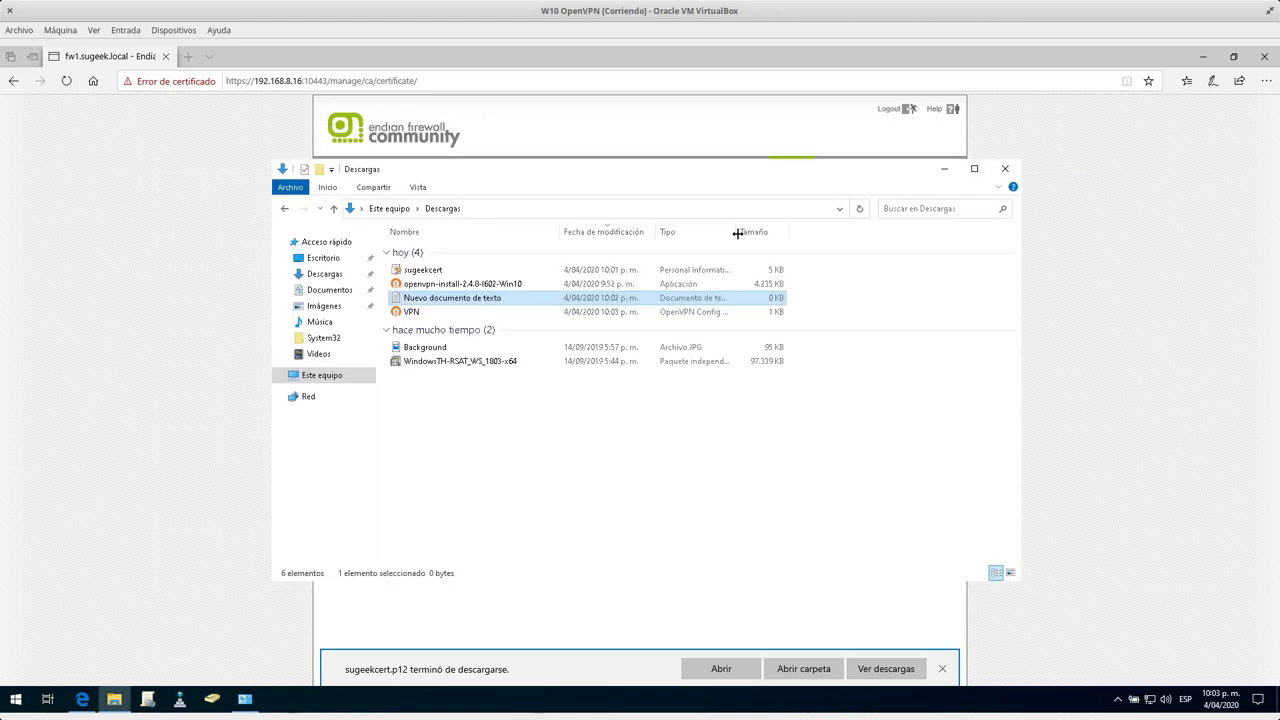
left_click(445, 312)
left_click(437, 272)
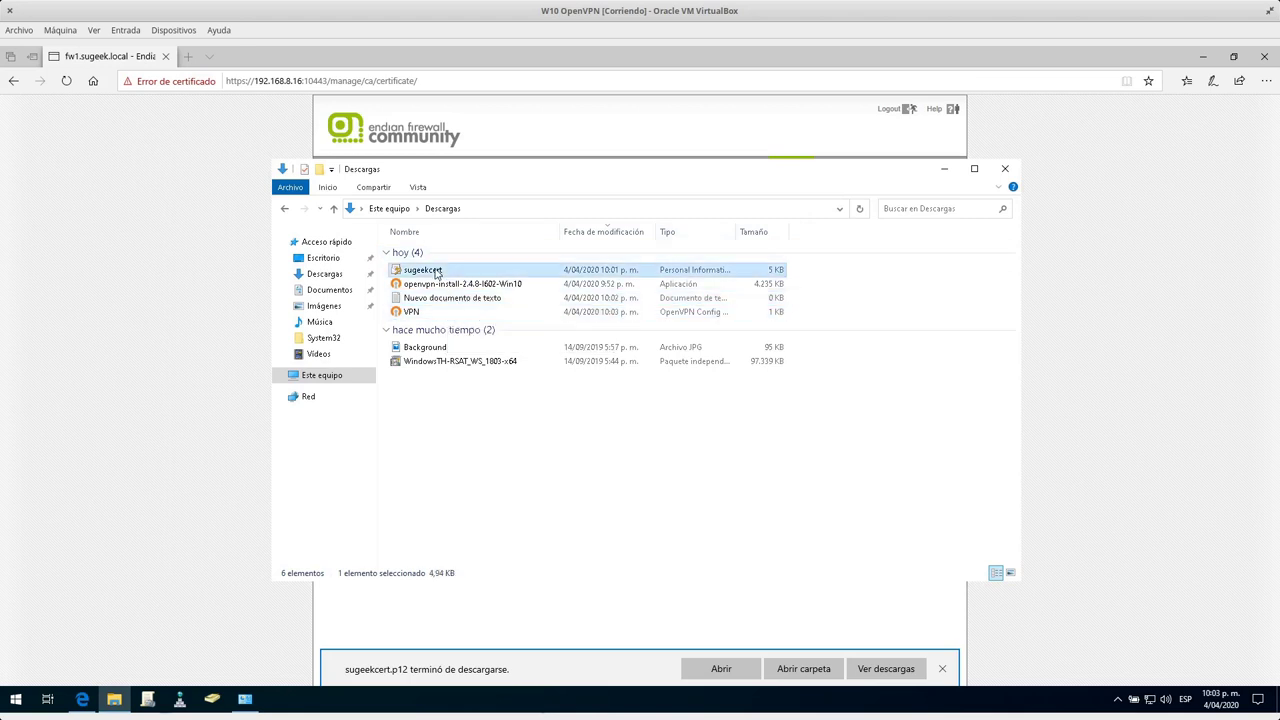
left_click(434, 312, "ctrl")
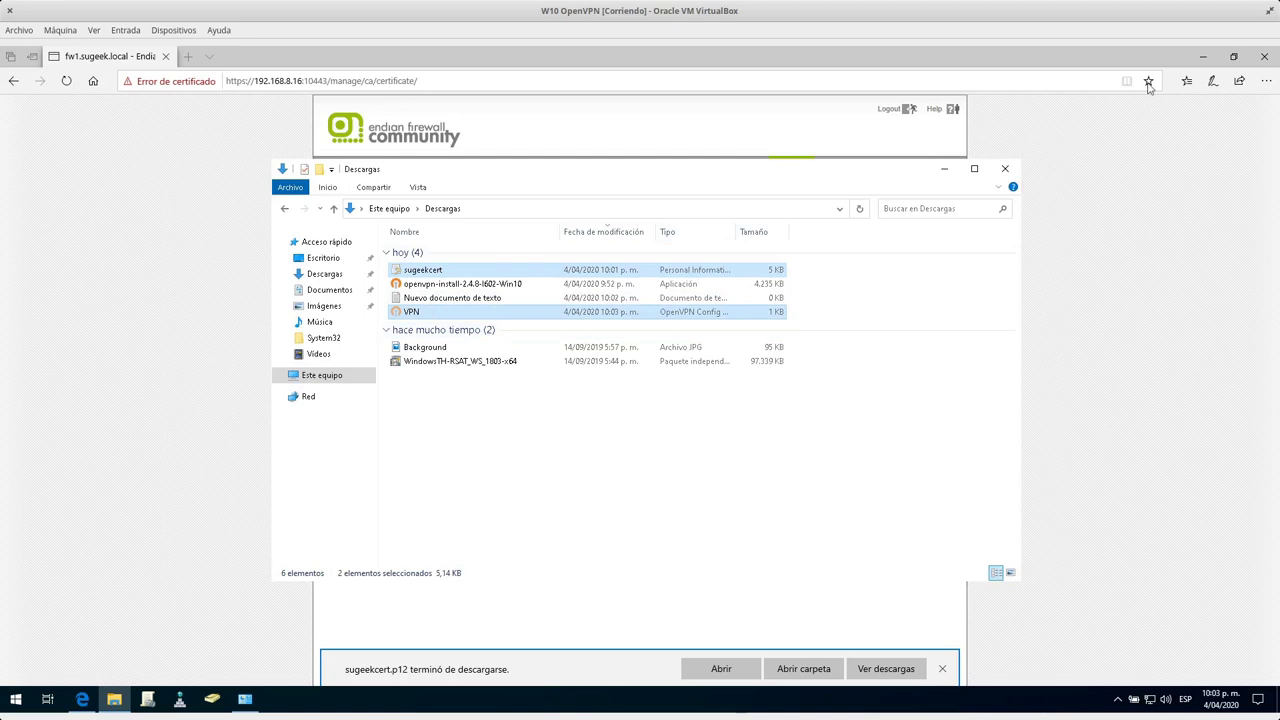
Open the OpenVPN GUI shortcut's file location and navigate to the OpenVPN config folder.
left_click(1204, 62)
left_click(1204, 58)
left_click(35, 228)
key("shift+F10")
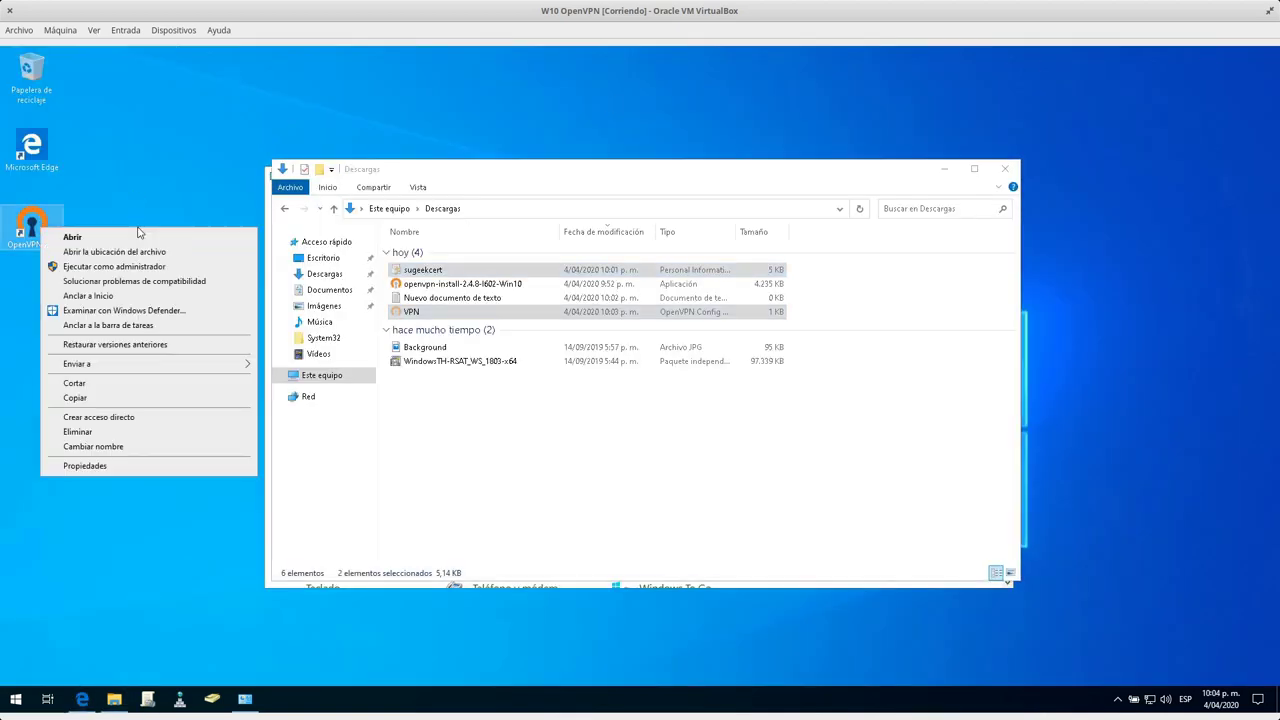
left_click(132, 252)
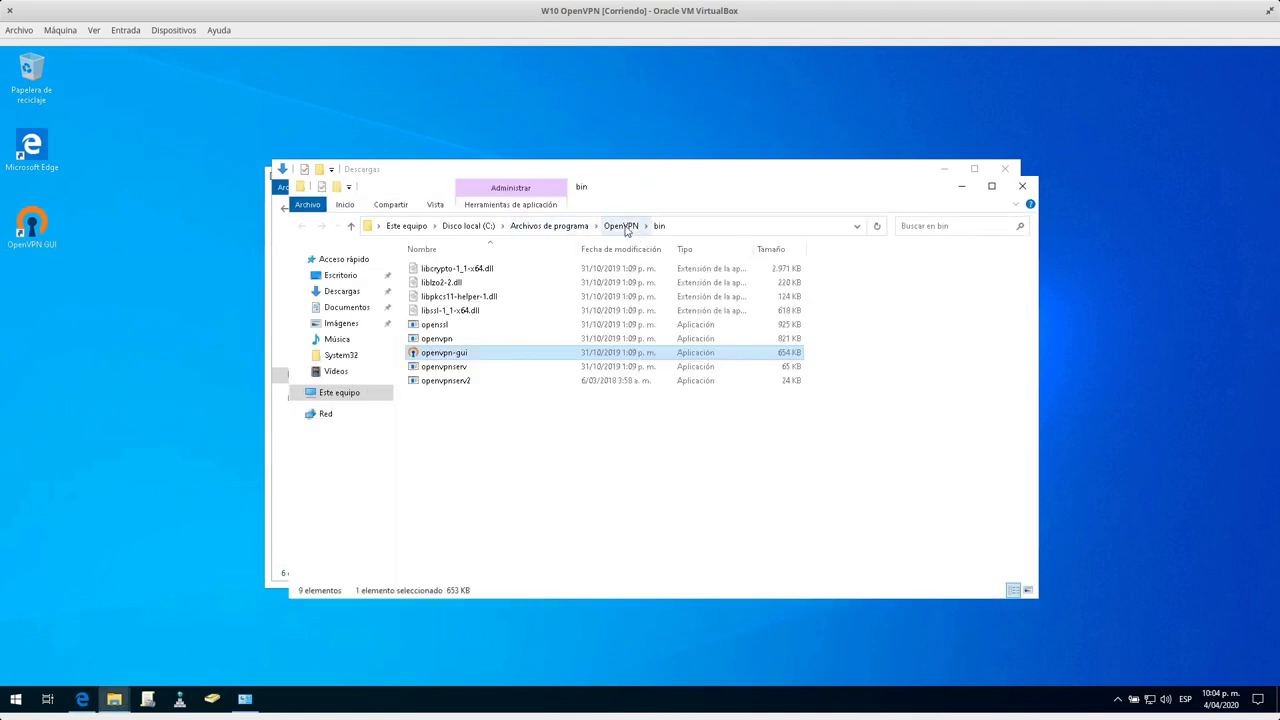
left_click(621, 227)
double_click(468, 285)
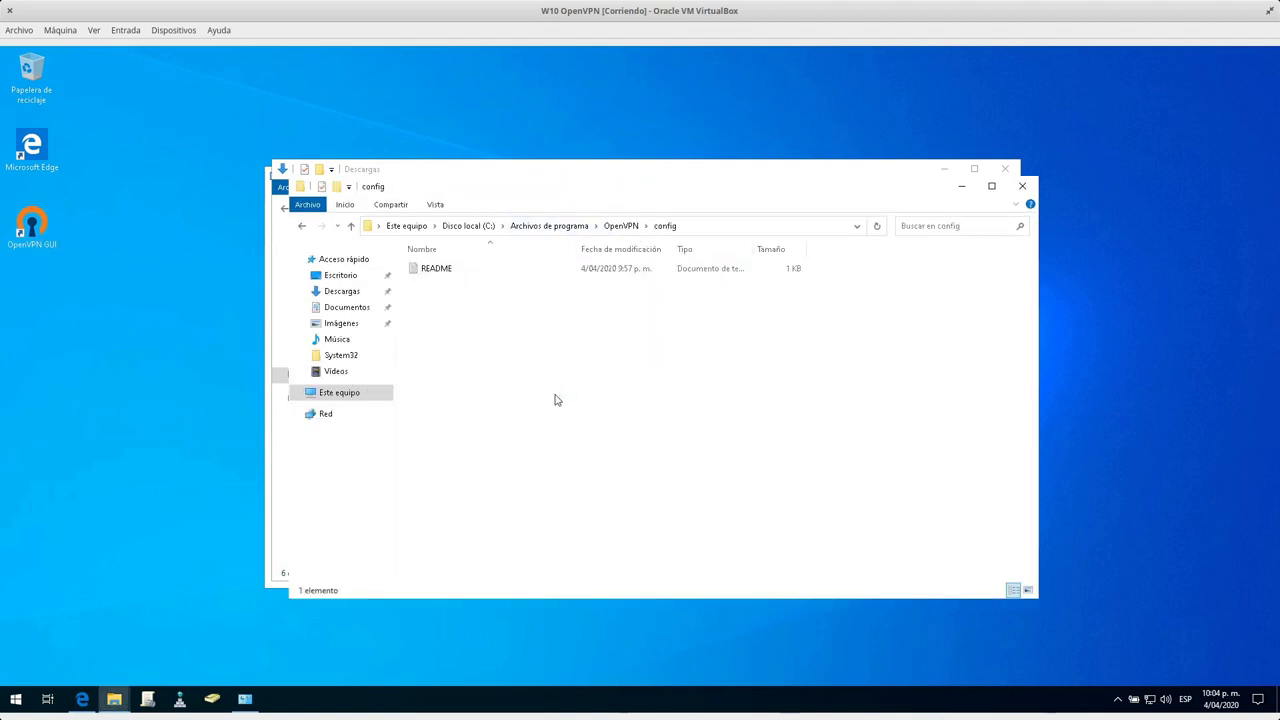
Paste sugeekcert and VPN into the config folder, then launch OpenVPN GUI.
right_click(531, 359)
left_click(592, 452)
left_click(602, 385)
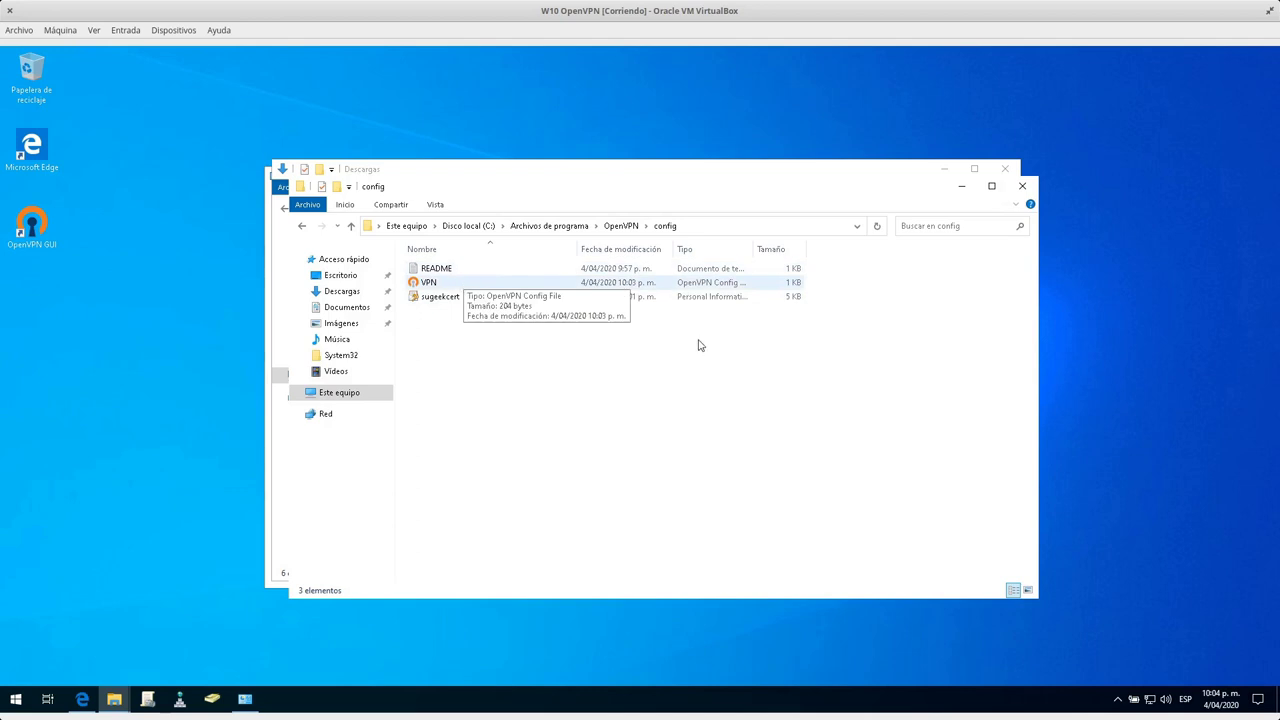
double_click(27, 220)
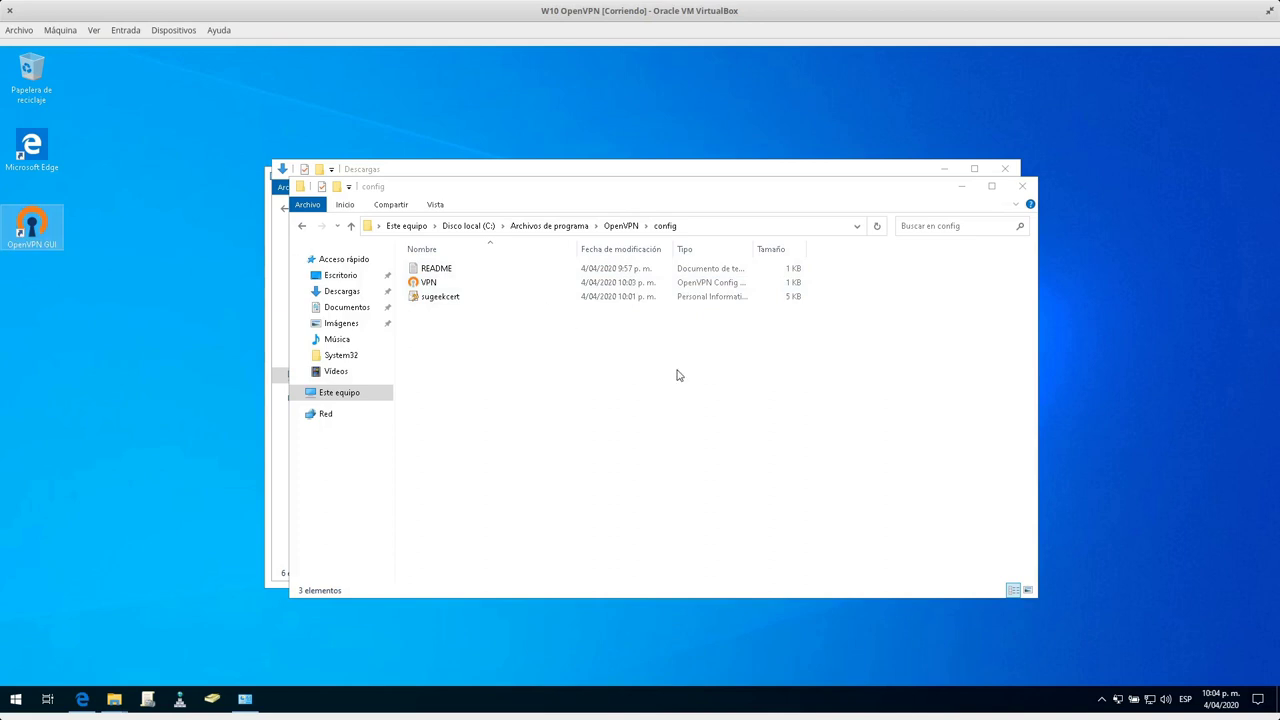
Connect the VPN from the tray icon, entering the account username, password and private key password.
right_click(1119, 698)
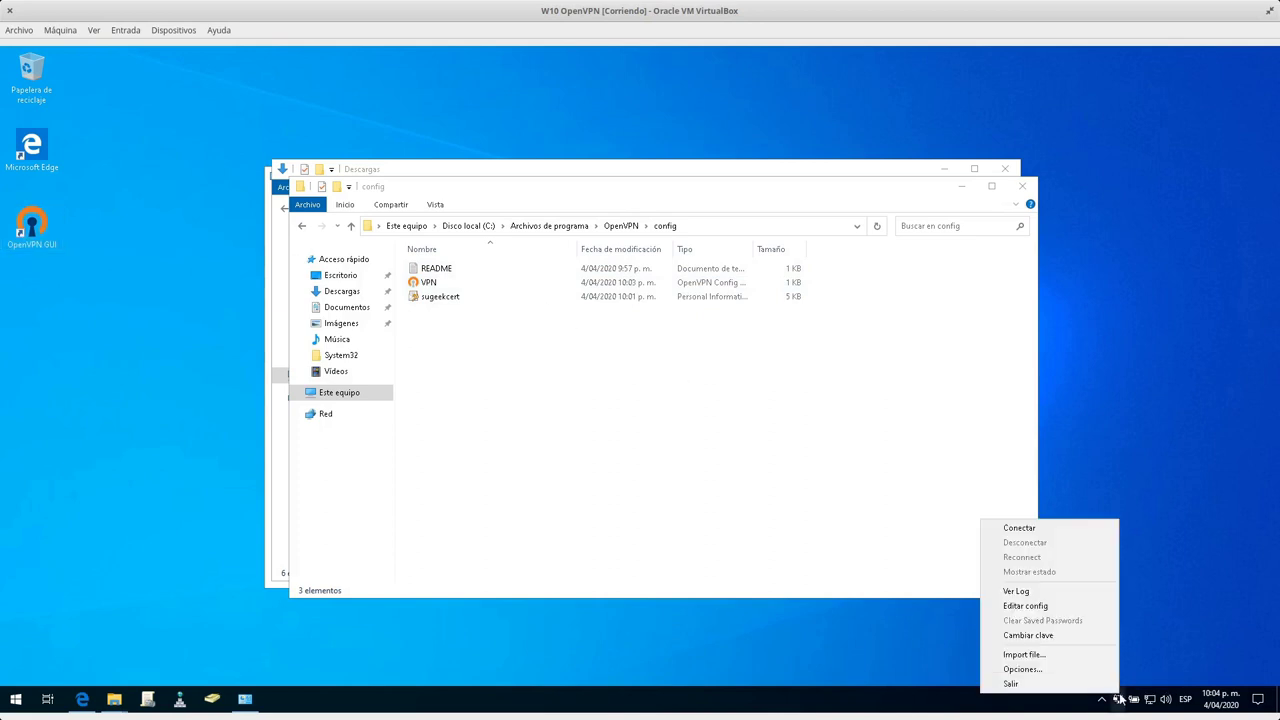
left_click(1066, 537)
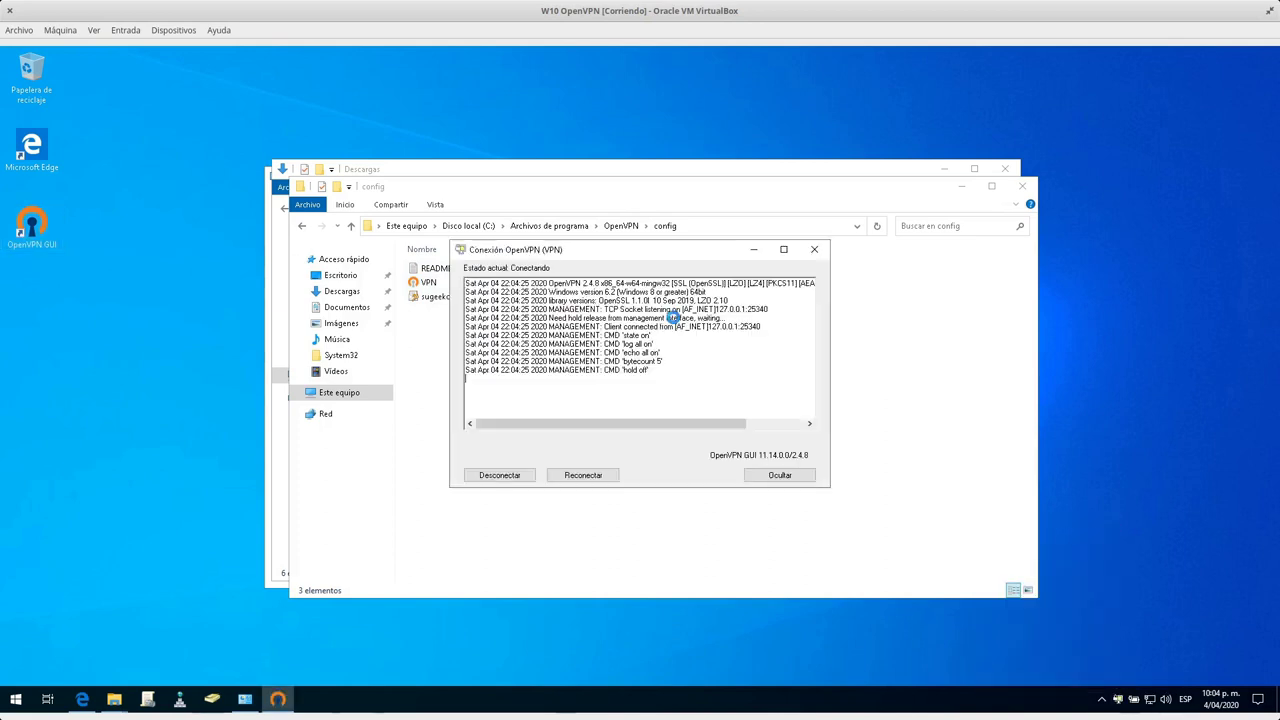
type("sugeek")
key("Tab")
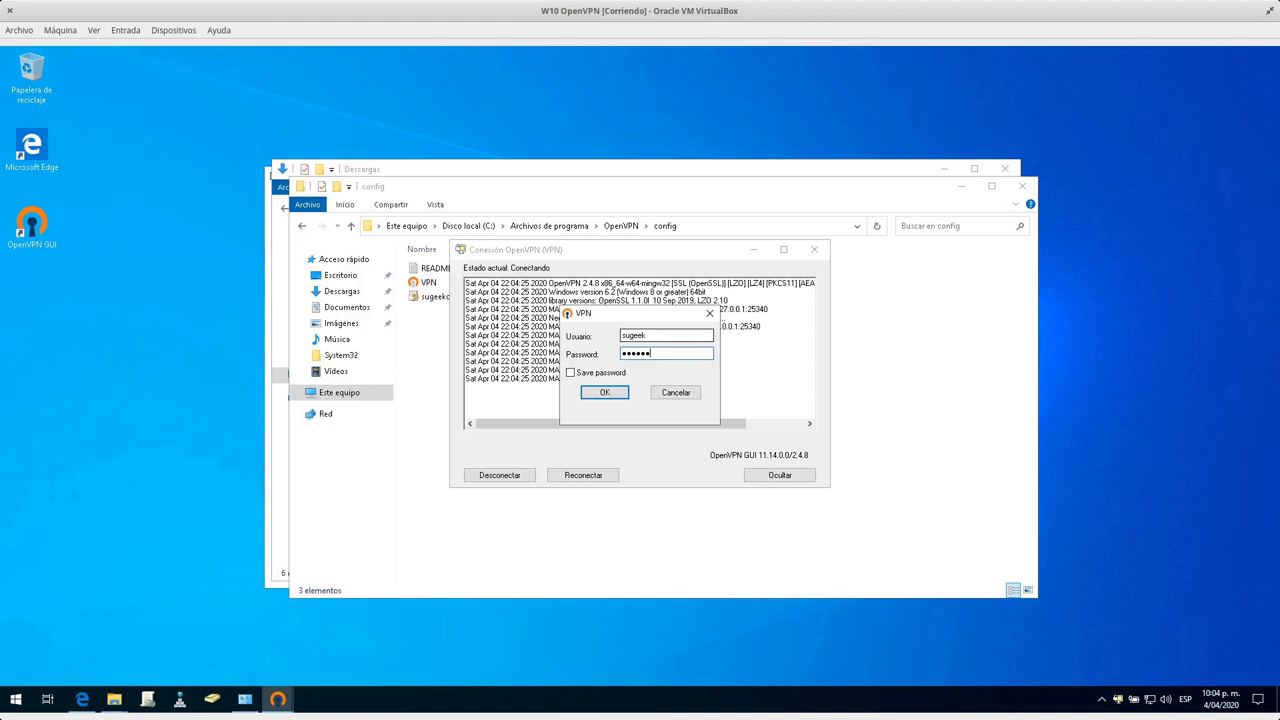
key("Return")
type("••")
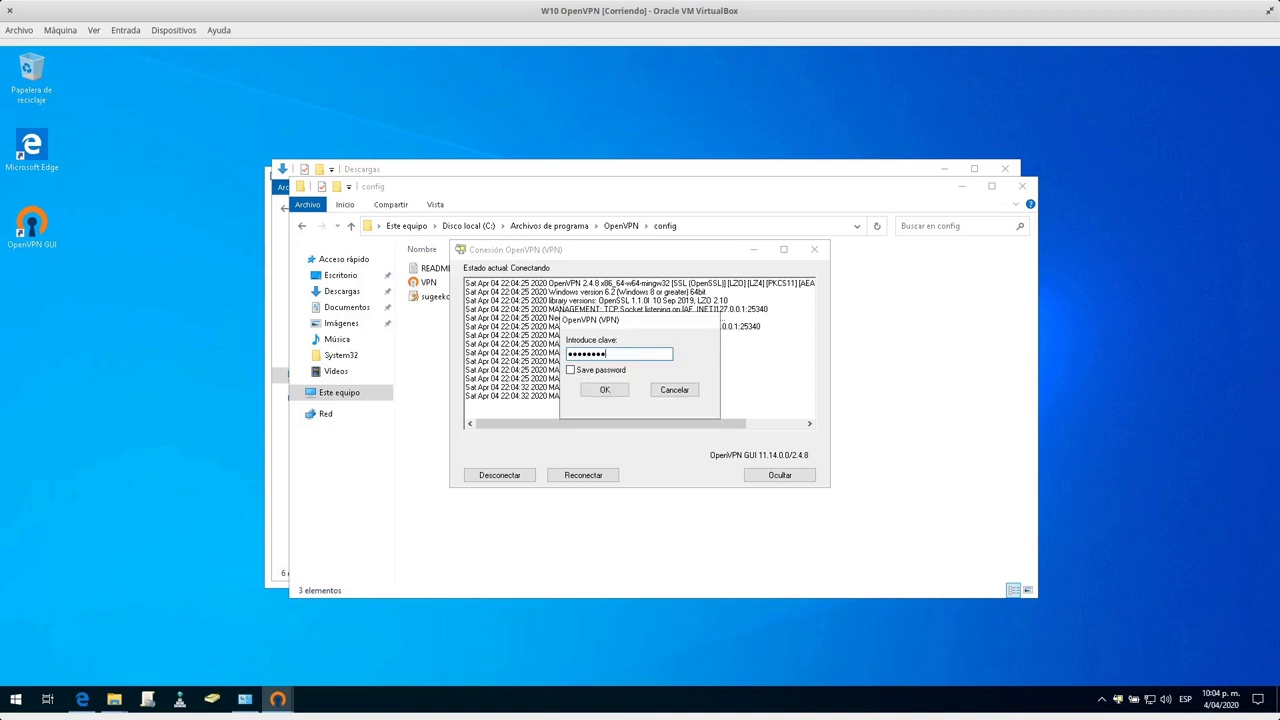
key("Return")
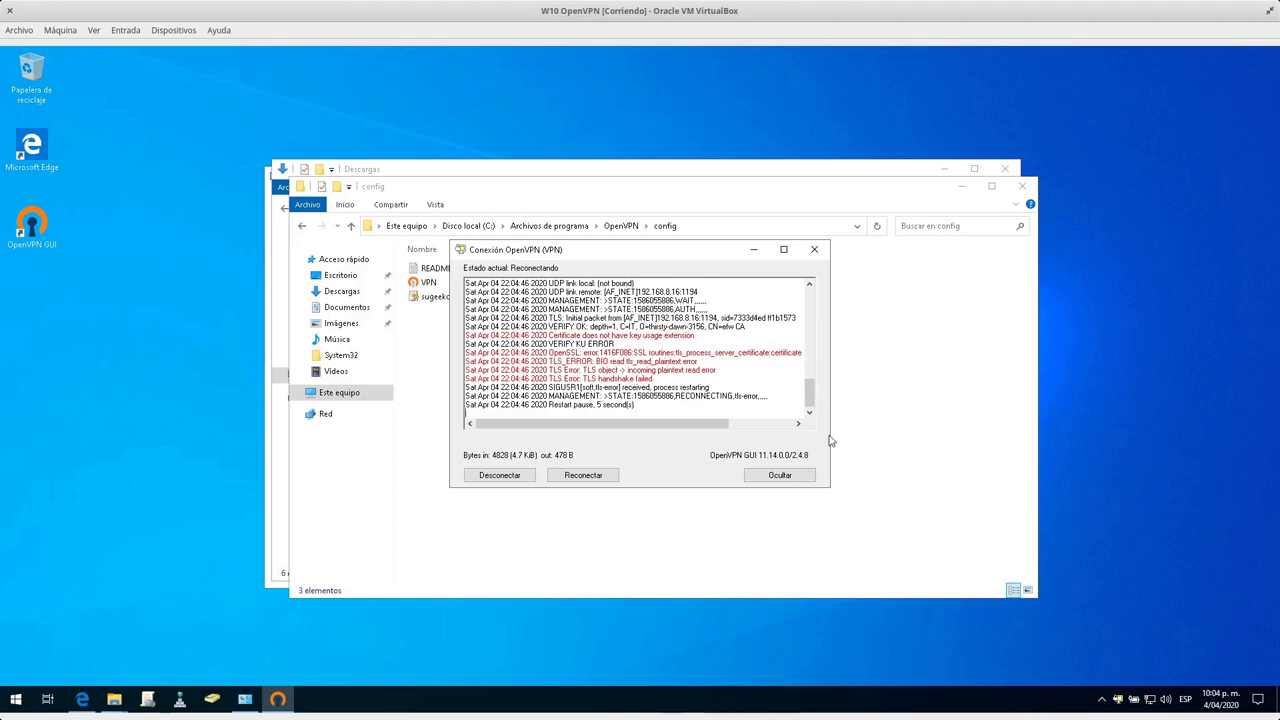
Inspect the handshake failed and certificate verify failed errors in the log, then disconnect.
left_click_drag(829, 440, 958, 435)
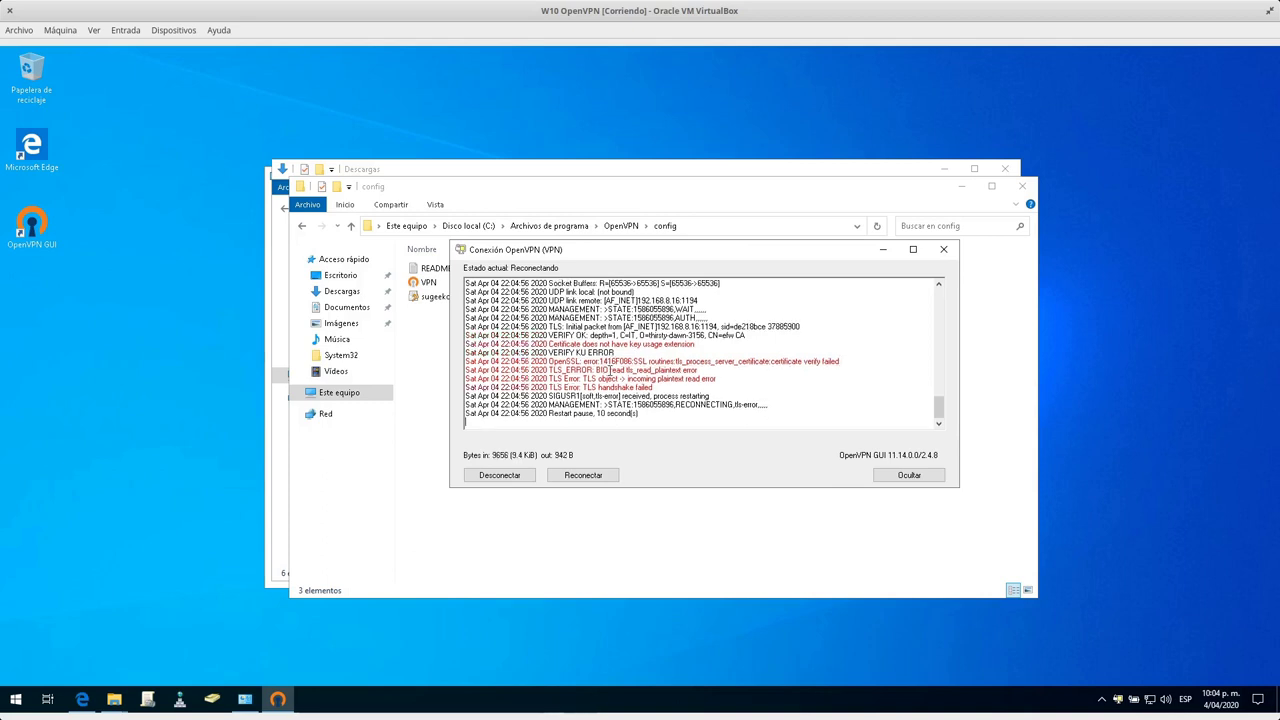
left_click_drag(611, 361, 700, 380)
left_click(700, 380)
left_click_drag(597, 387, 674, 387)
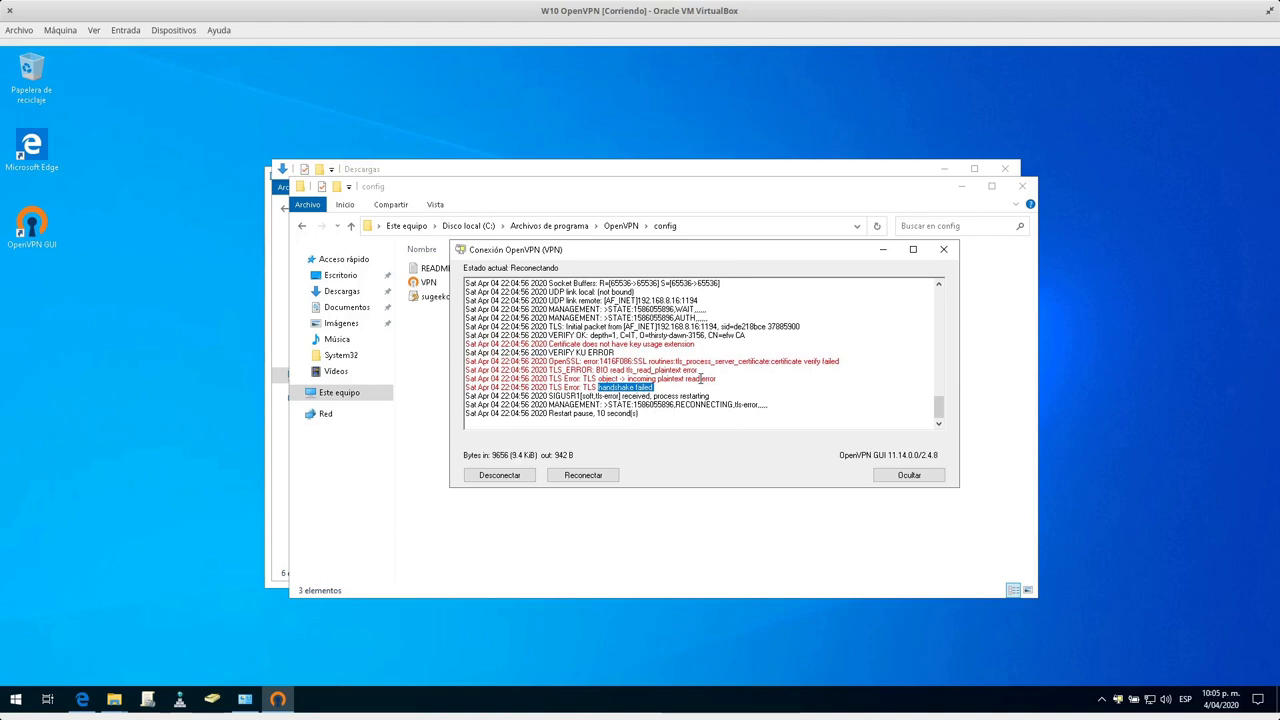
scroll(703, 378, "up", 1)
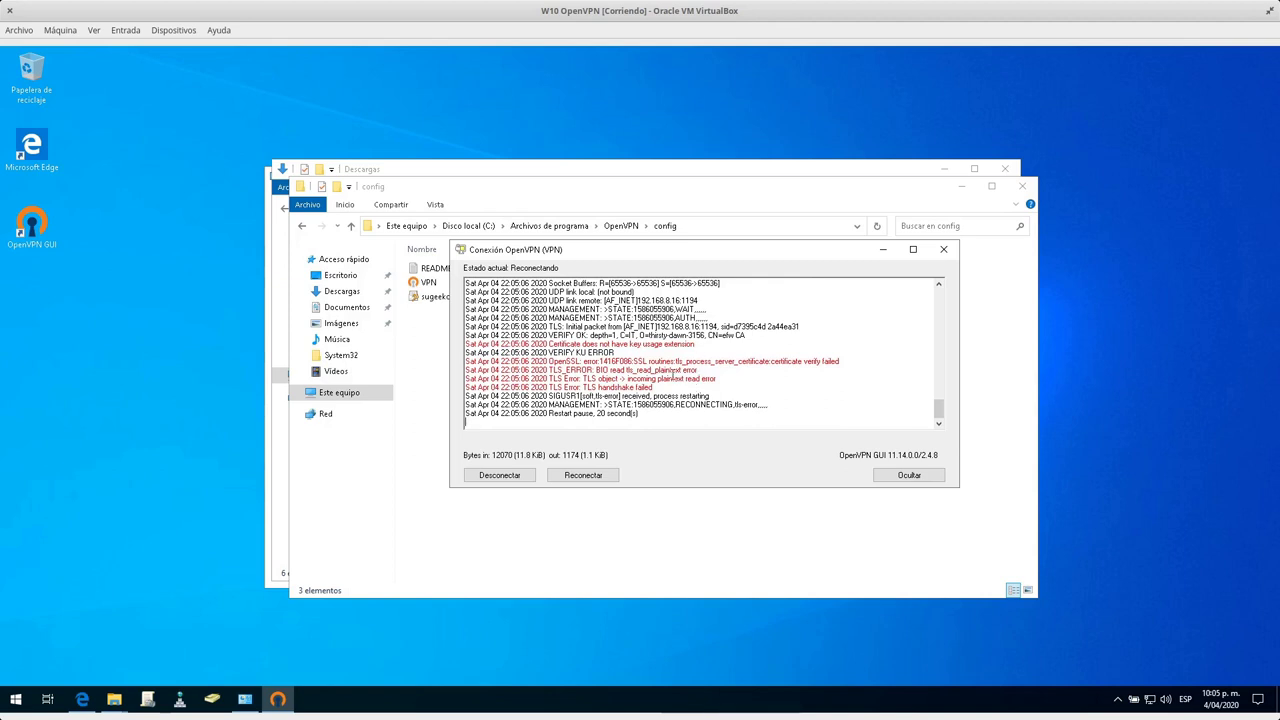
left_click_drag(549, 361, 735, 369)
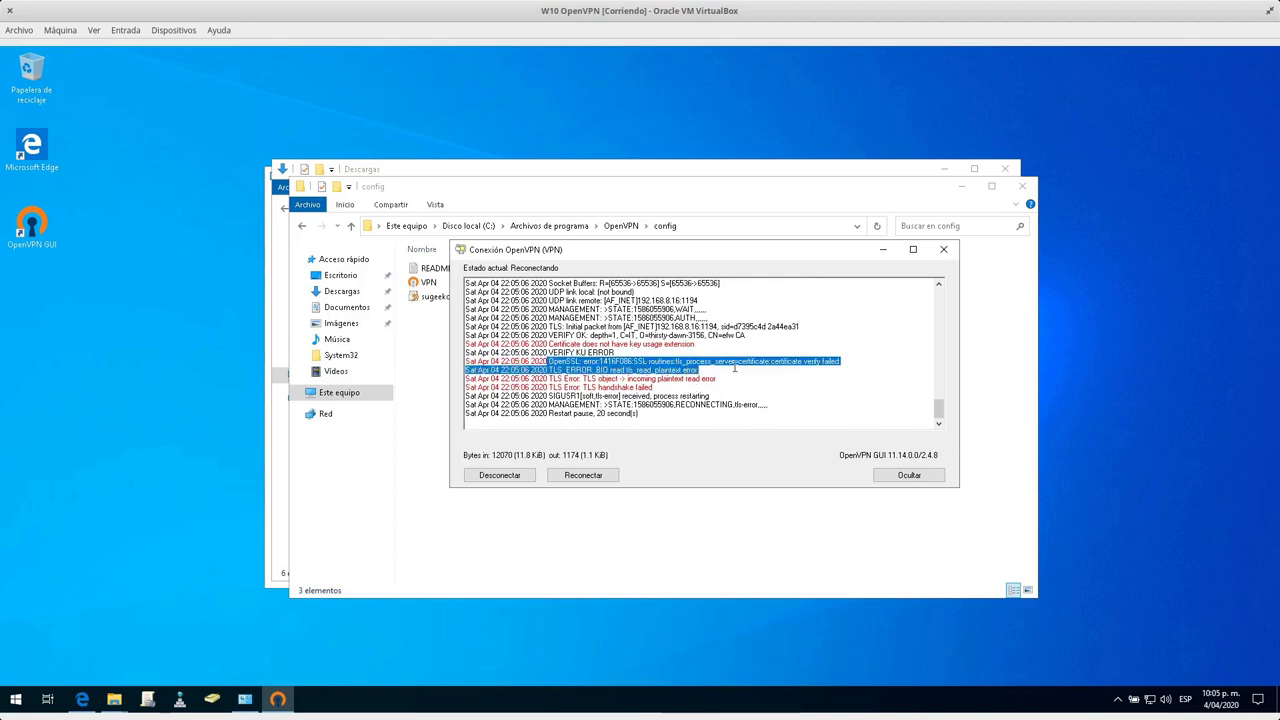
left_click_drag(870, 366, 707, 388)
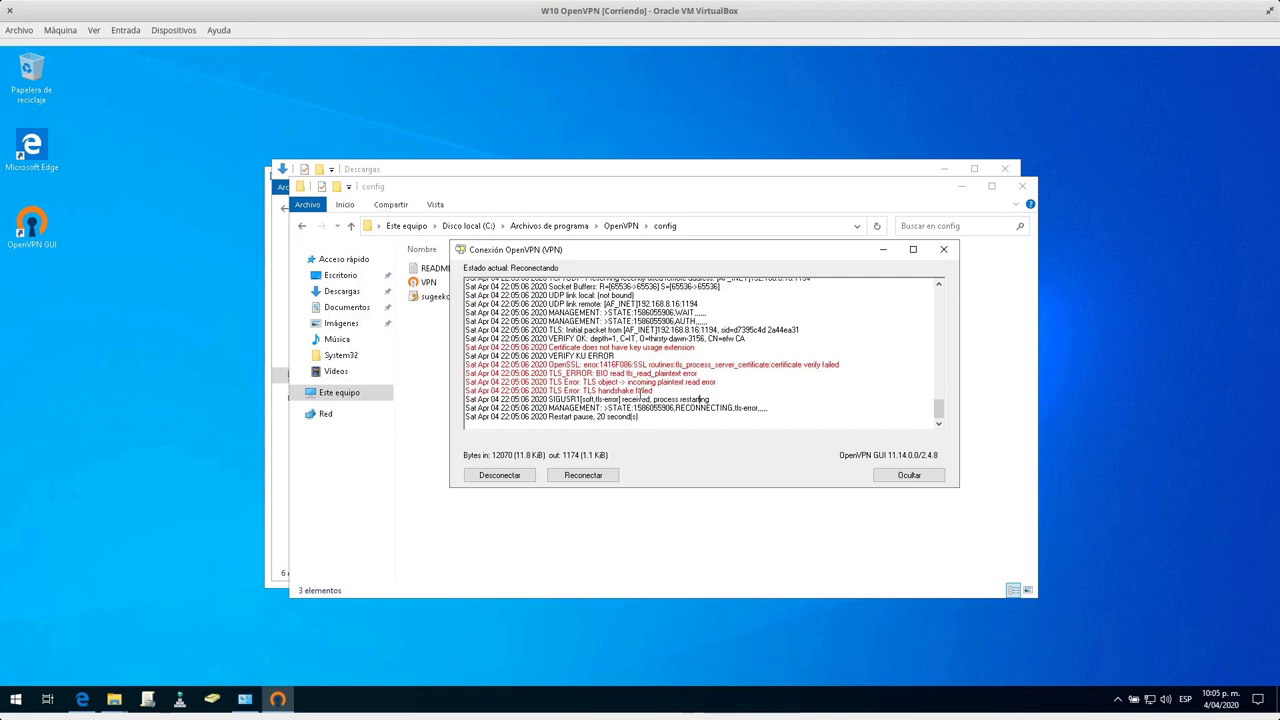
left_click(511, 475)
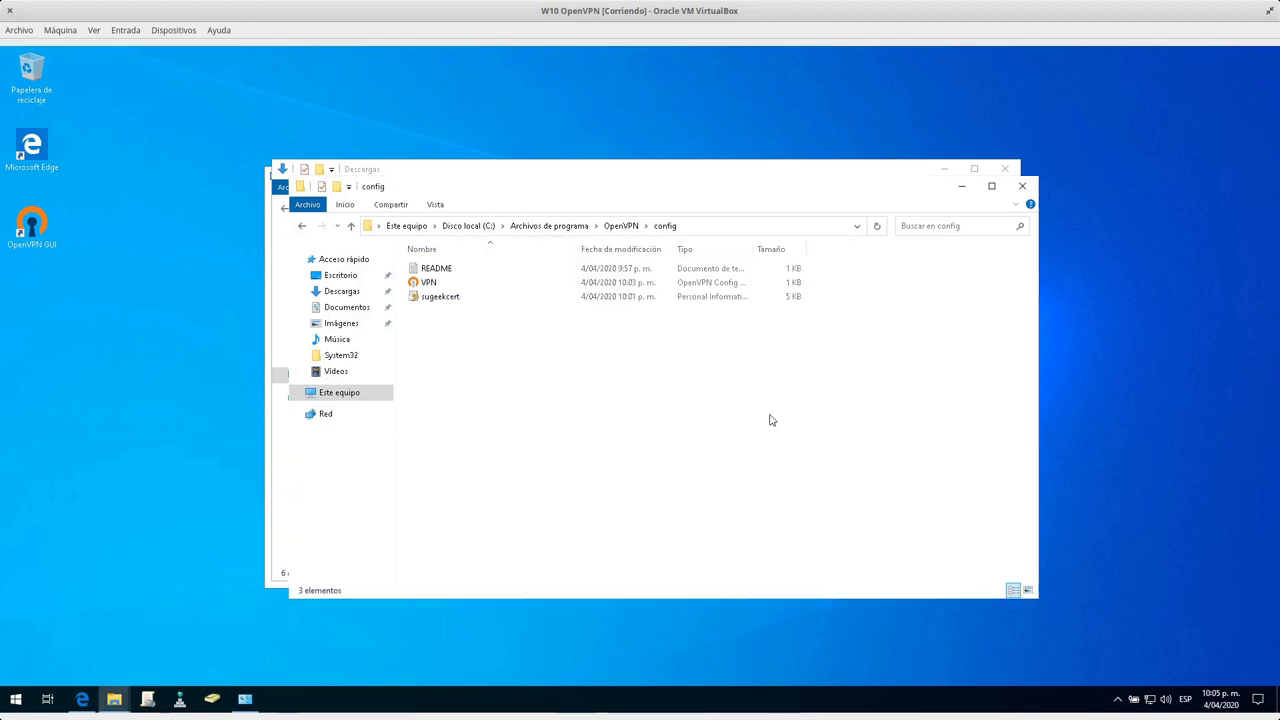
Open VPN.ovpn from the config folder to check the sugeekcert certificate name, then minimize it.
left_click(441, 298)
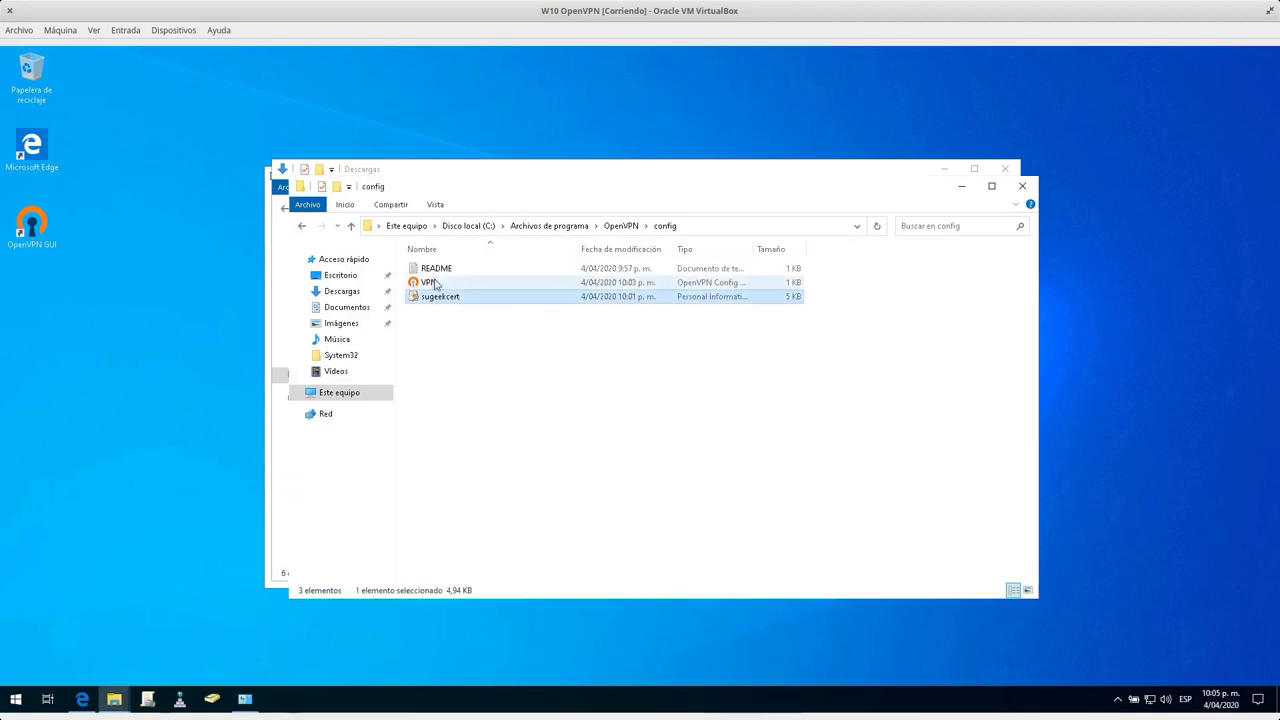
left_click(433, 285)
double_click(433, 285)
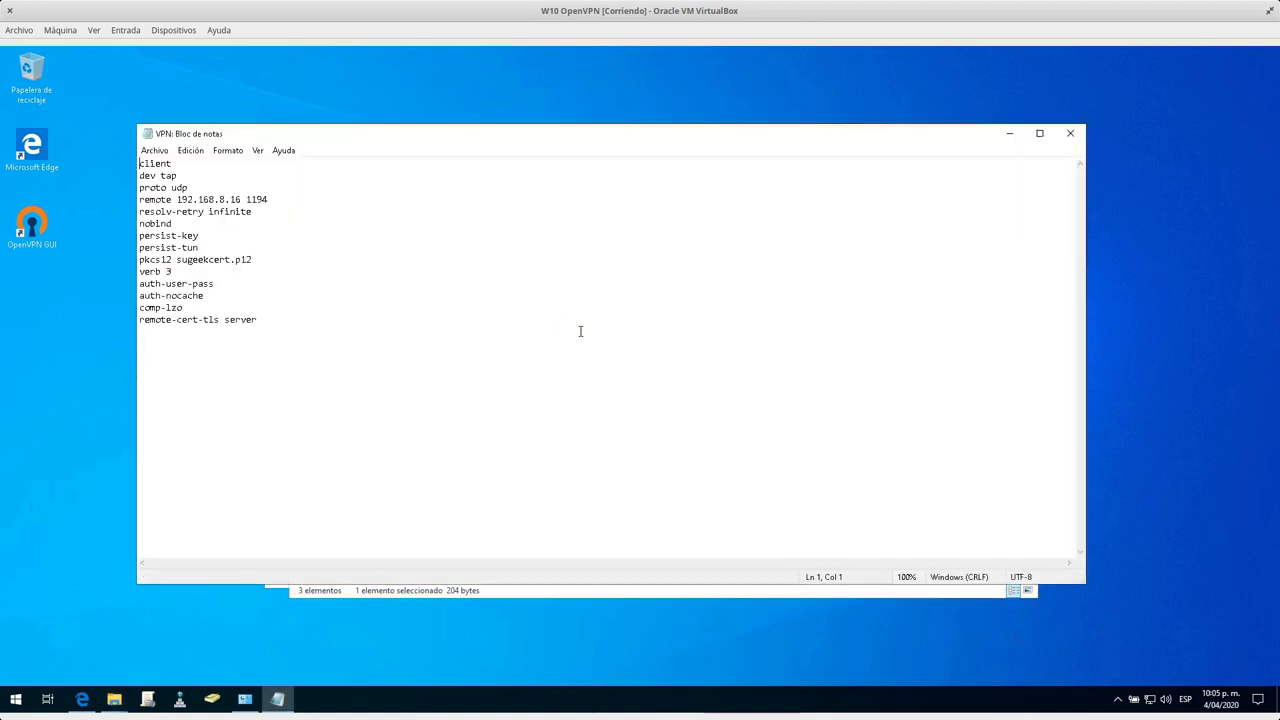
left_click_drag(177, 260, 231, 260)
left_click(257, 320)
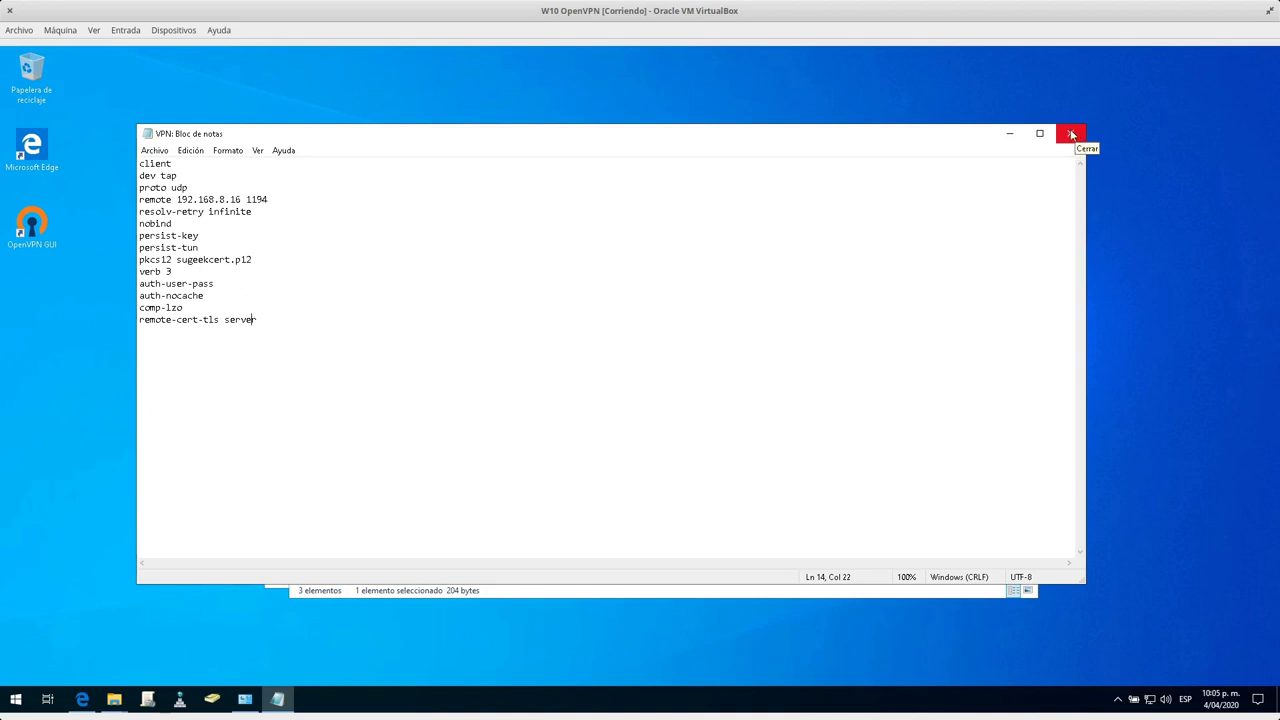
left_click(1009, 133)
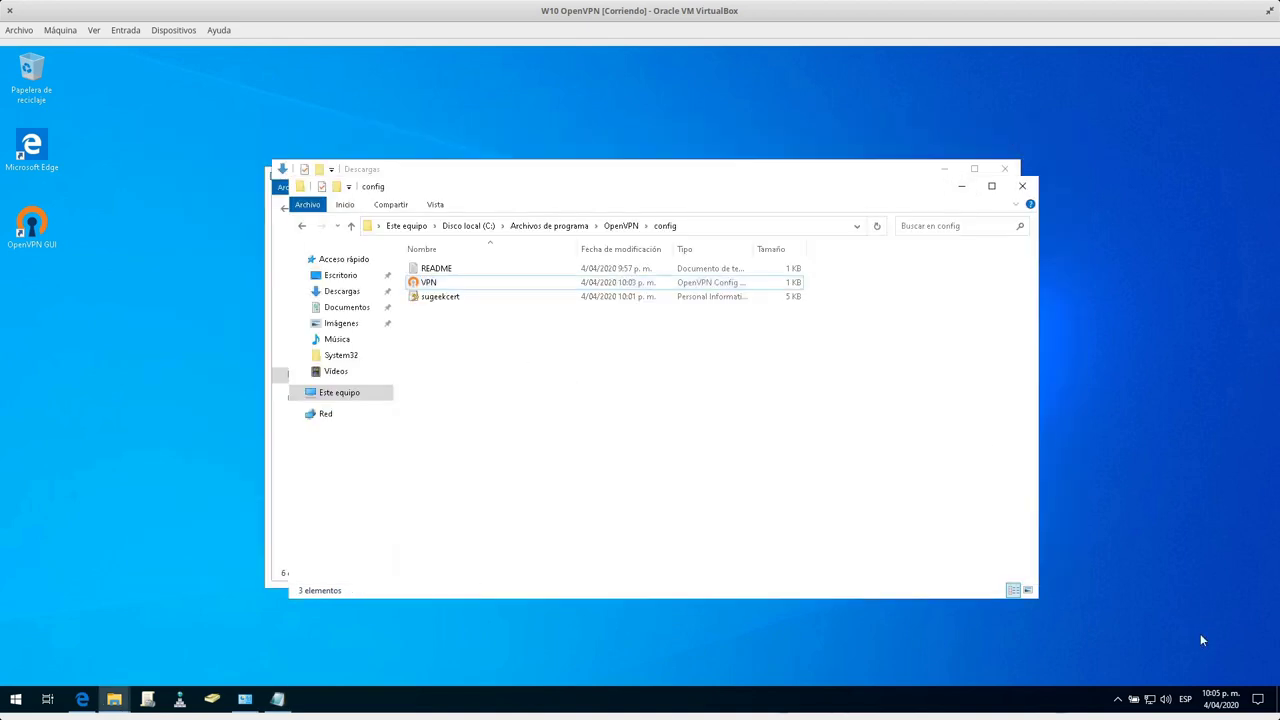
Open the OpenVPN connection log from the tray and highlight the key usage extension error.
right_click(1115, 700)
left_click(1037, 634)
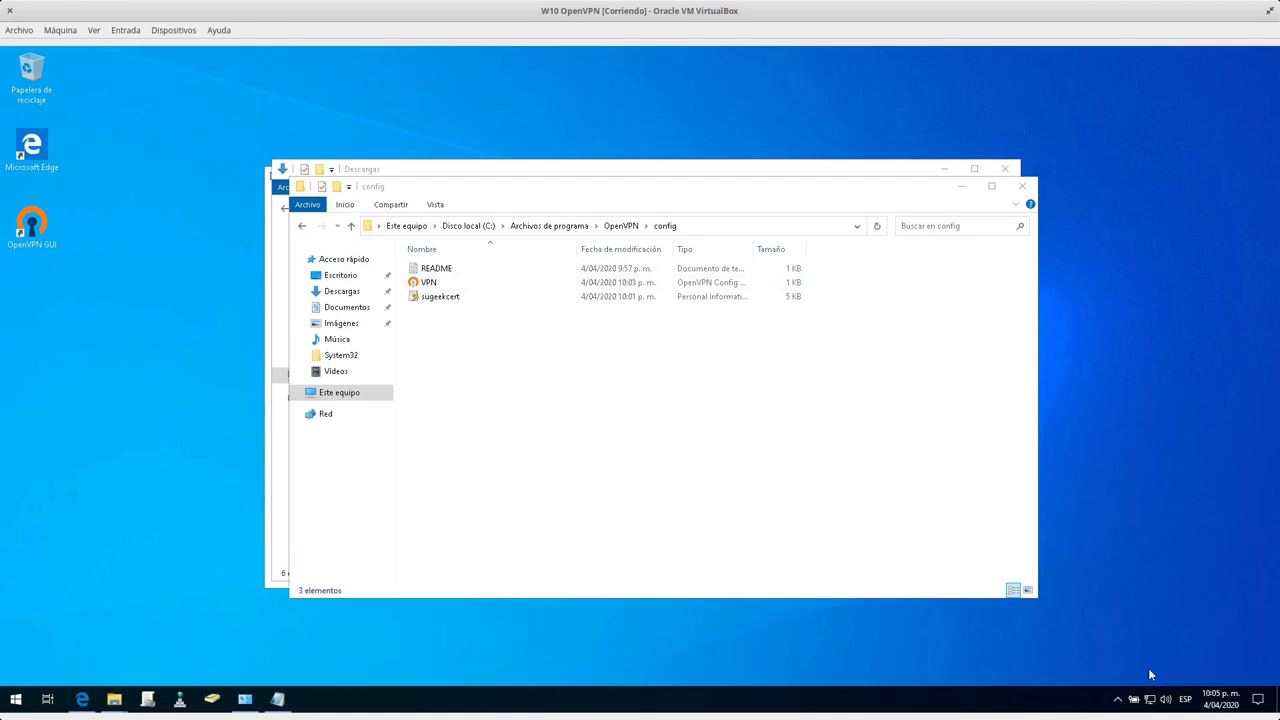
left_click(1117, 699)
right_click(1105, 673)
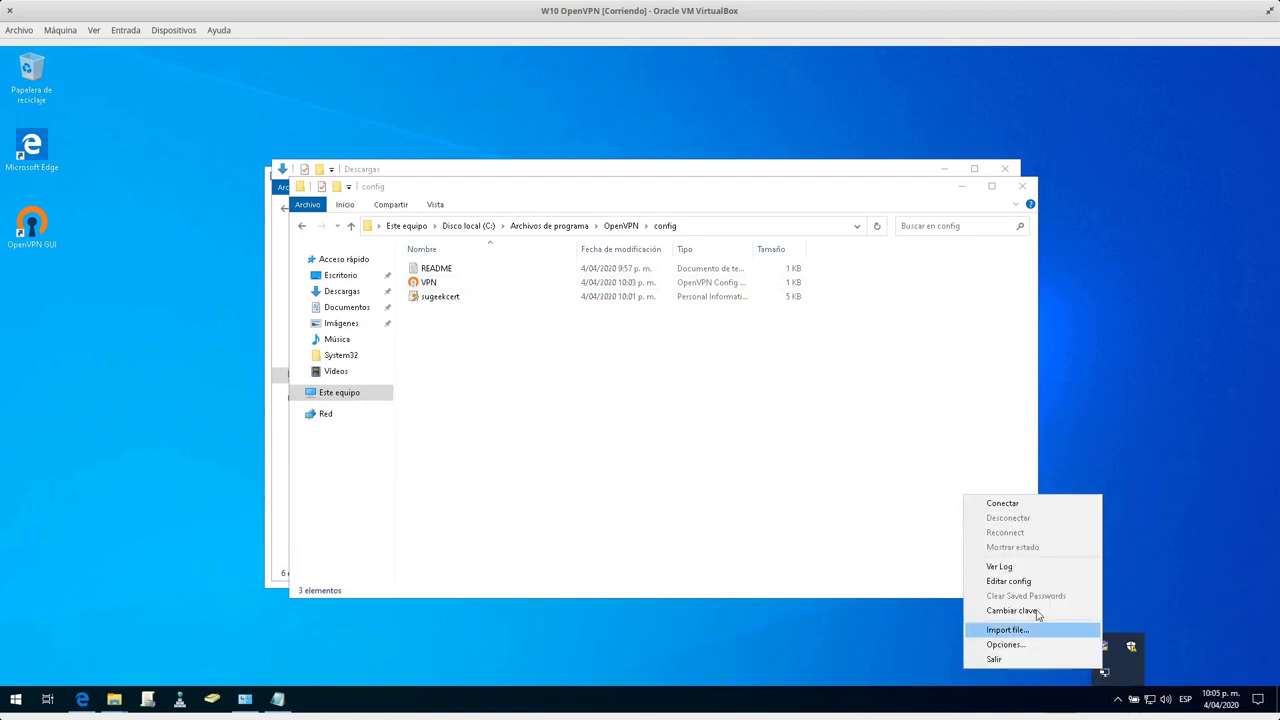
left_click(999, 566)
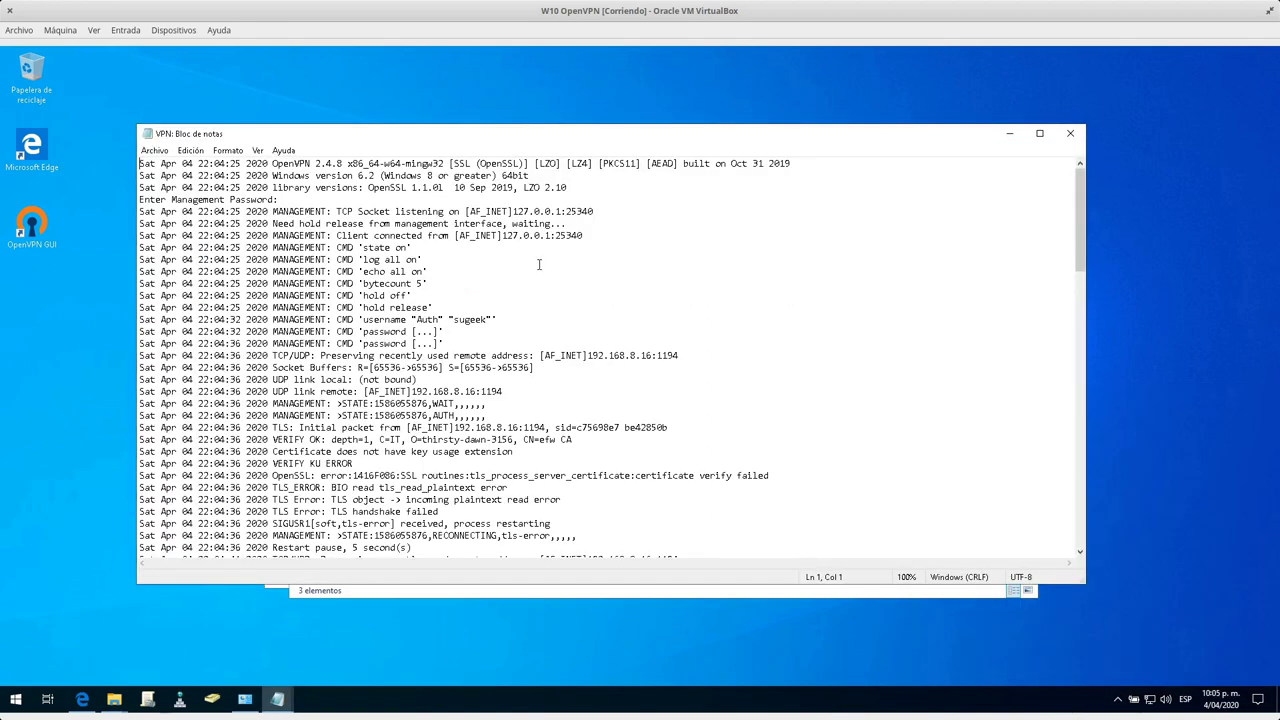
scroll(529, 463, "down", 5)
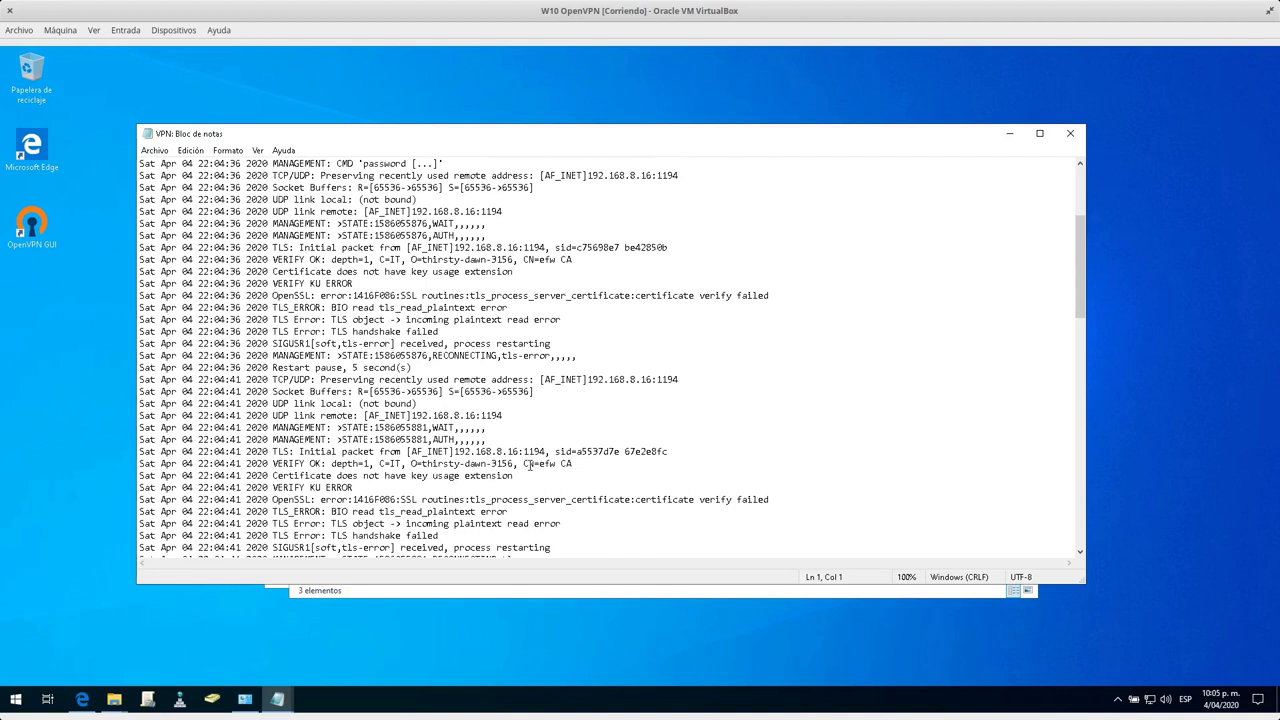
left_click_drag(302, 262, 460, 271)
left_click(381, 271)
left_click_drag(311, 271, 519, 270)
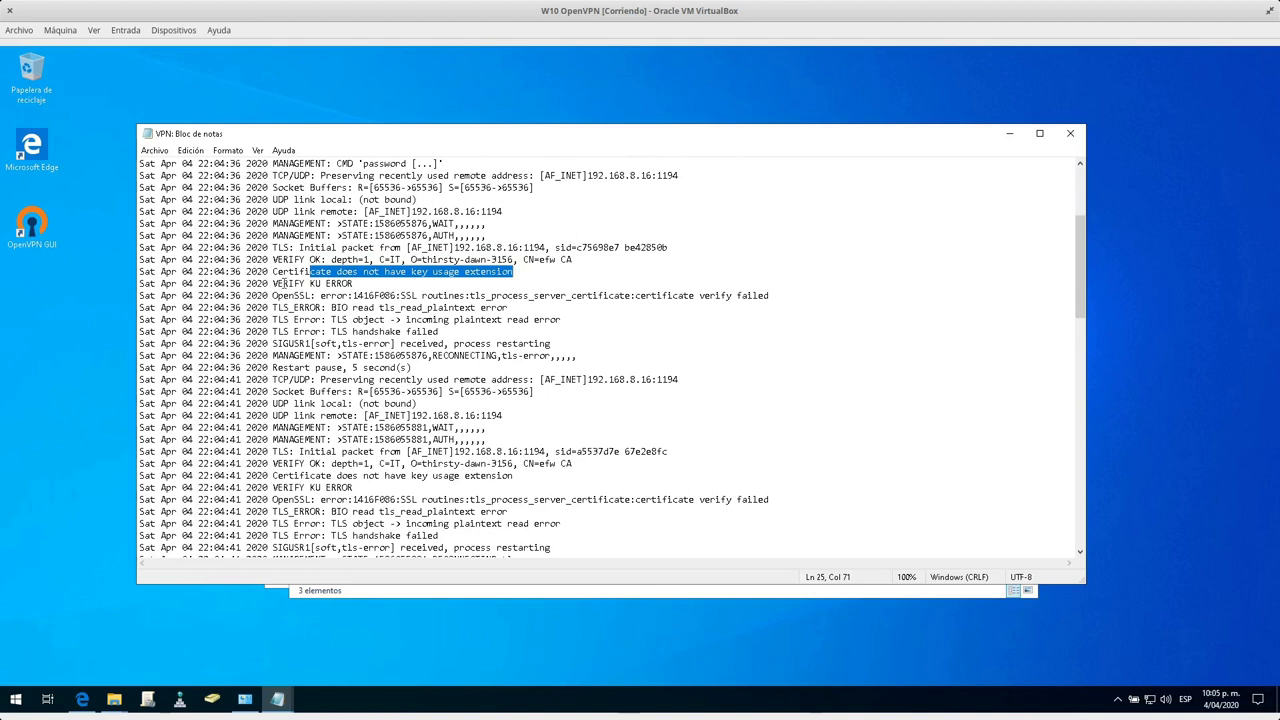
Reopen VPN.ovpn to check the certificate file's extension, then hide it again.
left_click_drag(646, 138, 670, 356)
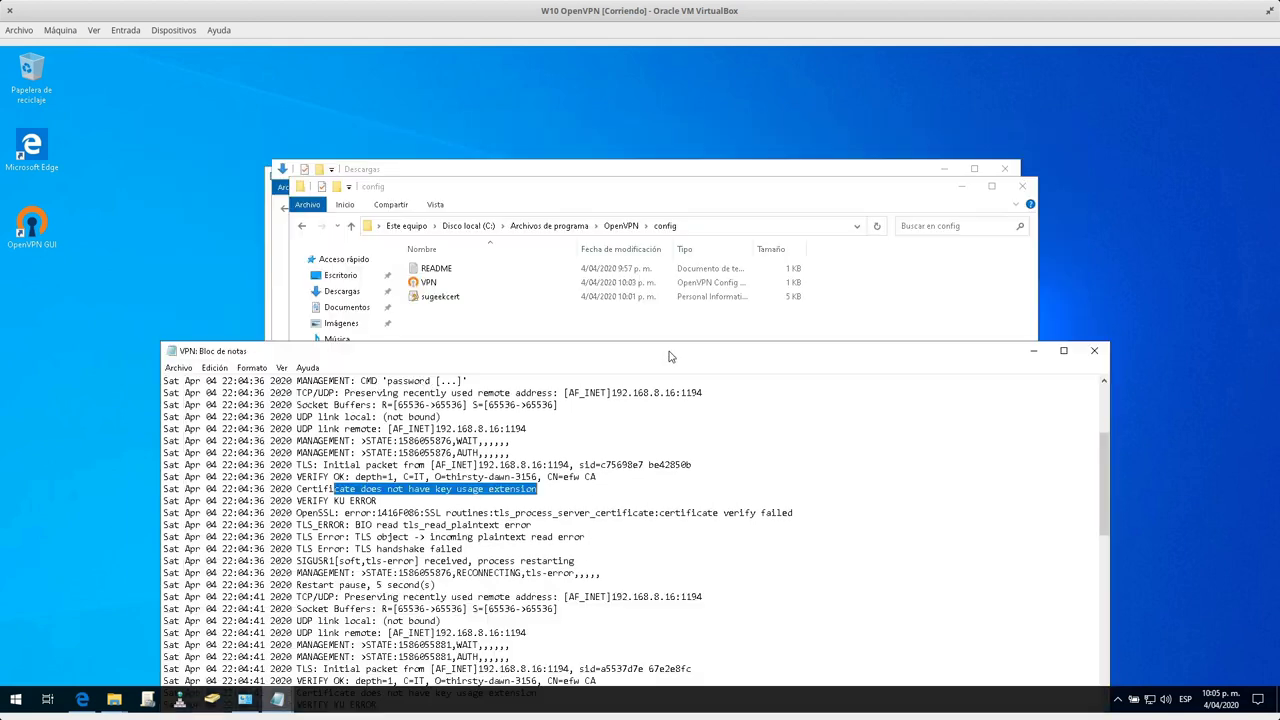
double_click(438, 283)
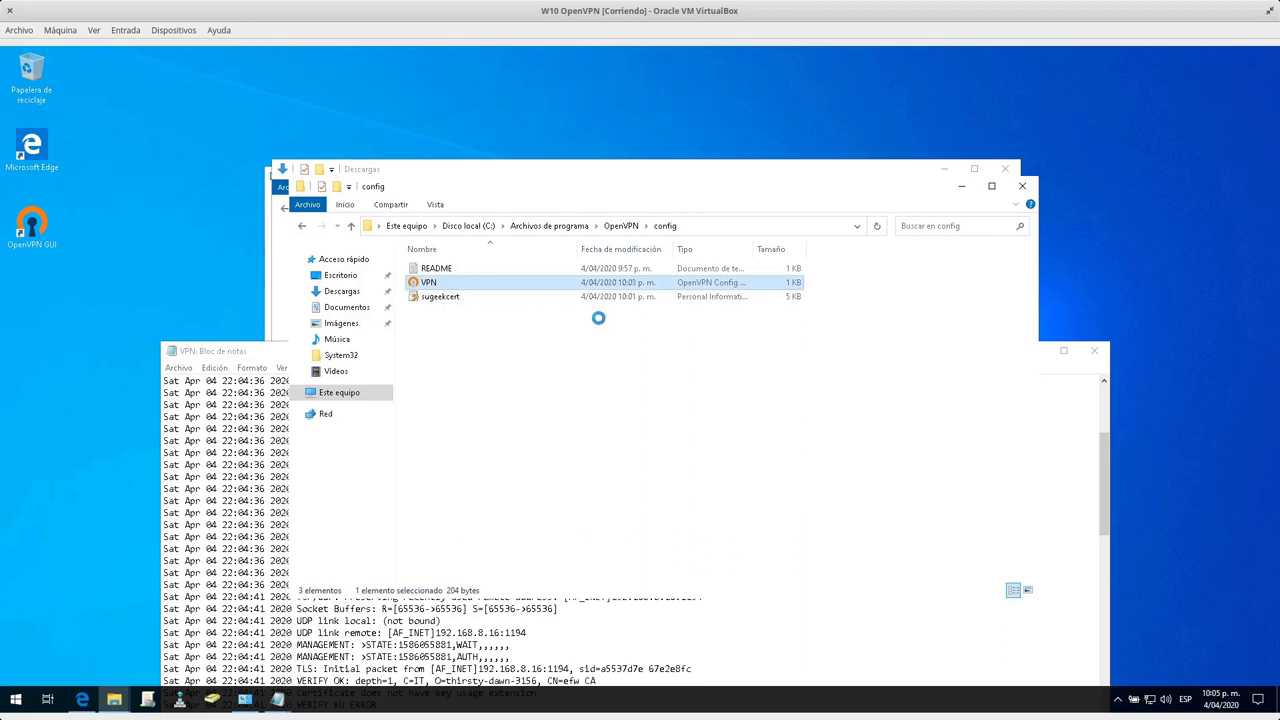
left_click_drag(262, 264, 241, 260)
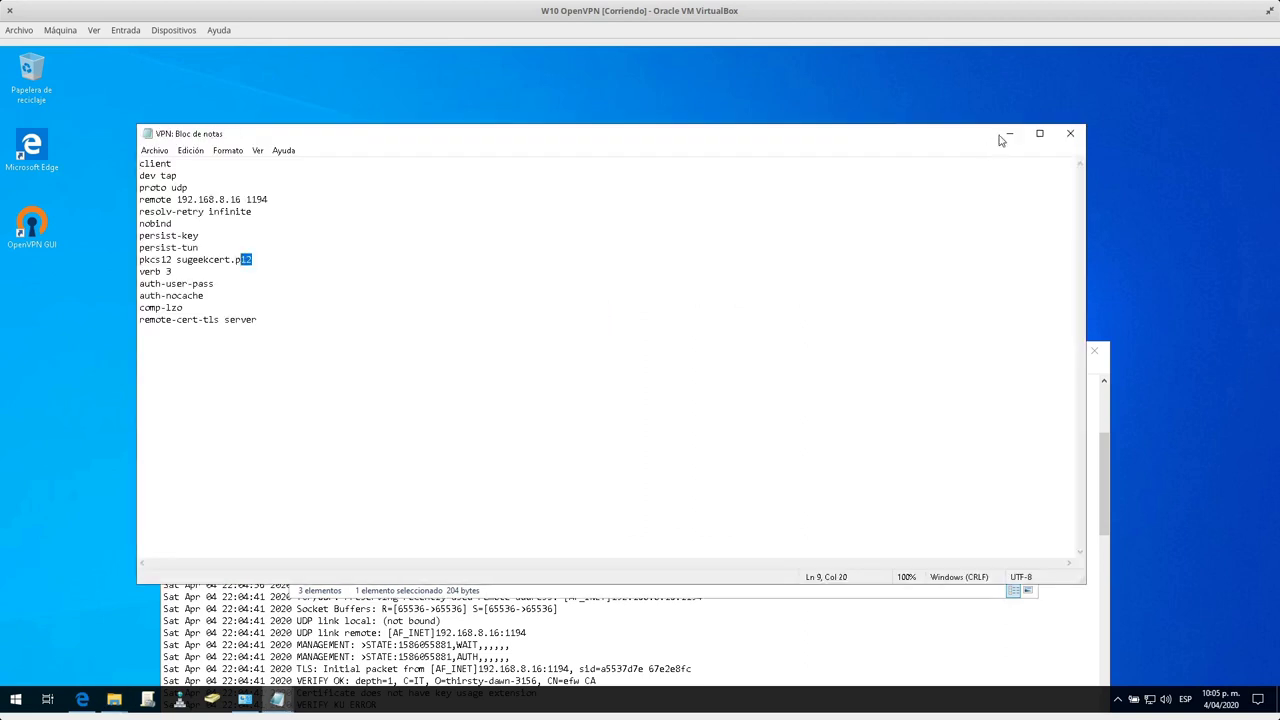
left_click(1009, 134)
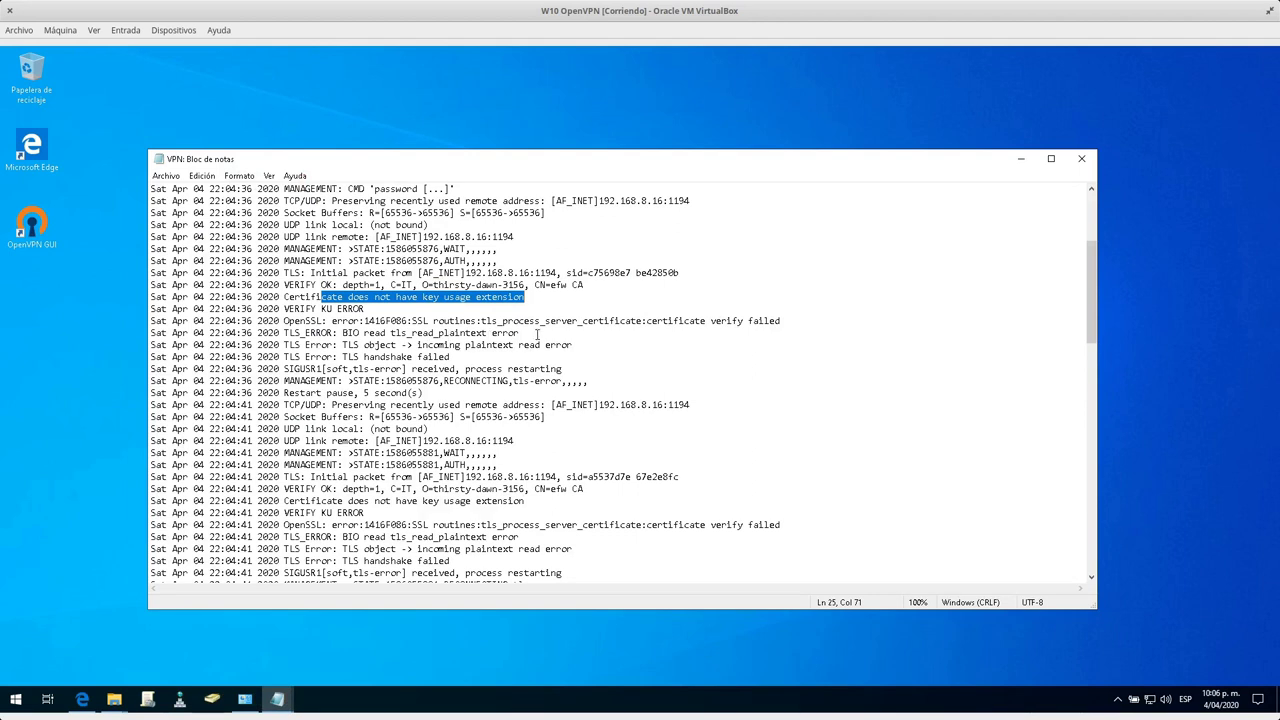
Highlight further error lines in the connection log.
left_click_drag(337, 357, 503, 369)
left_click(503, 369)
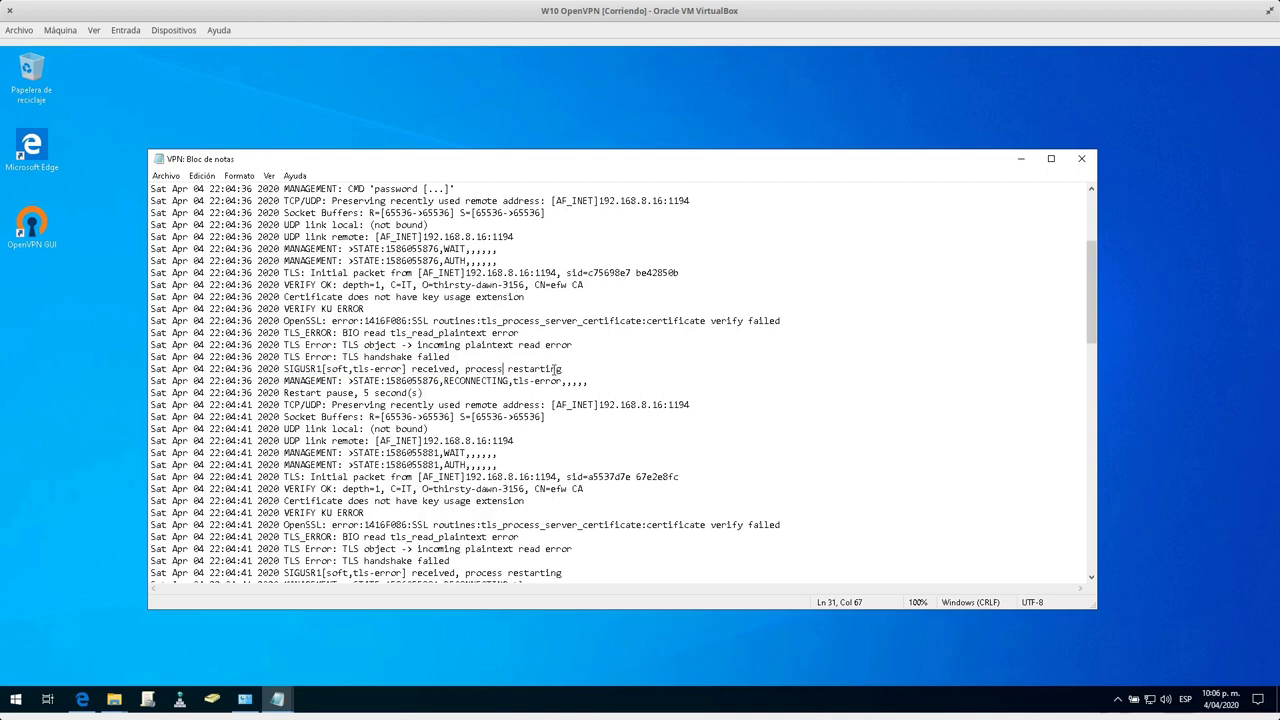
double_click(415, 404)
left_click(432, 417)
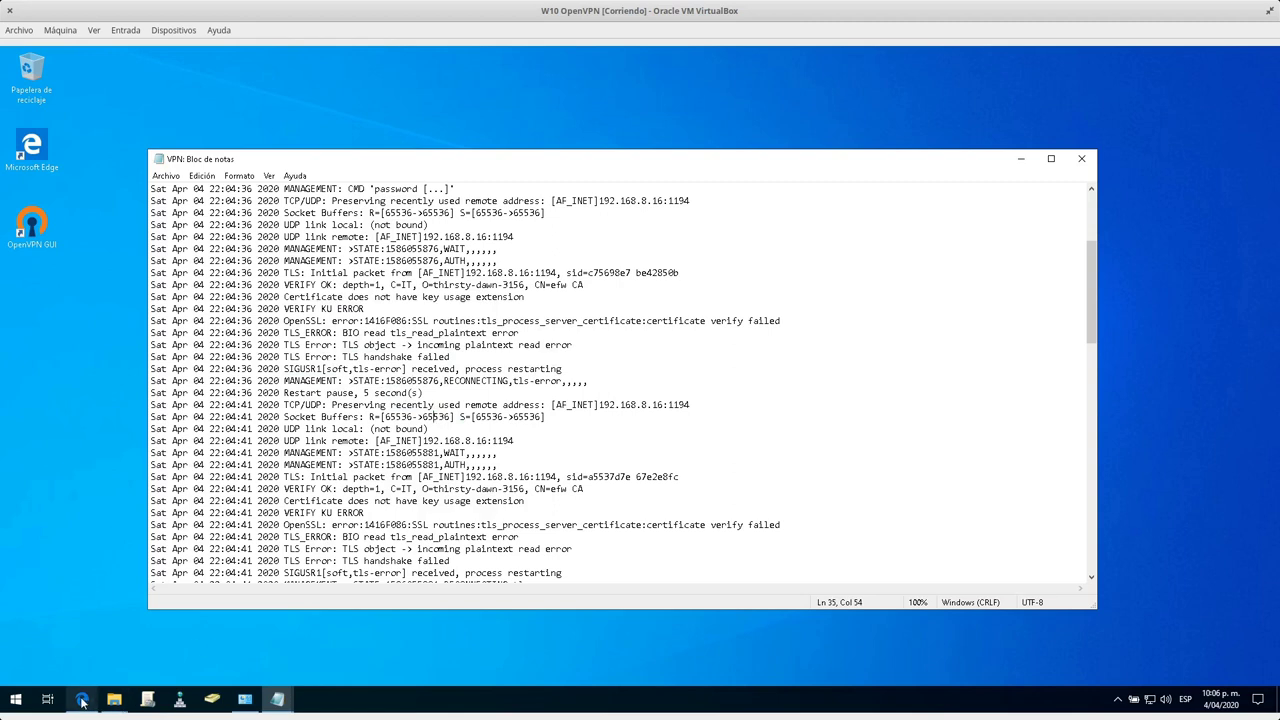
left_click(82, 698)
Open Logs and Reports and show only the OpenVPN server's live log.
left_click(850, 170)
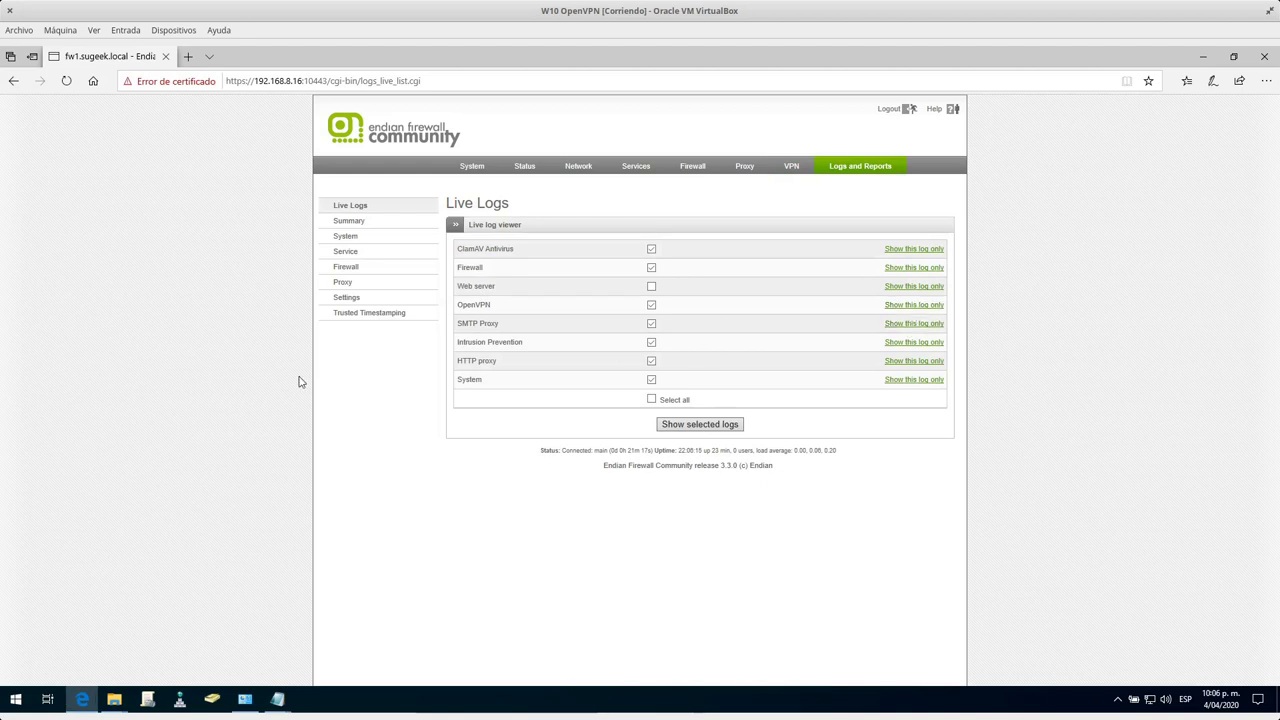
left_click(248, 281)
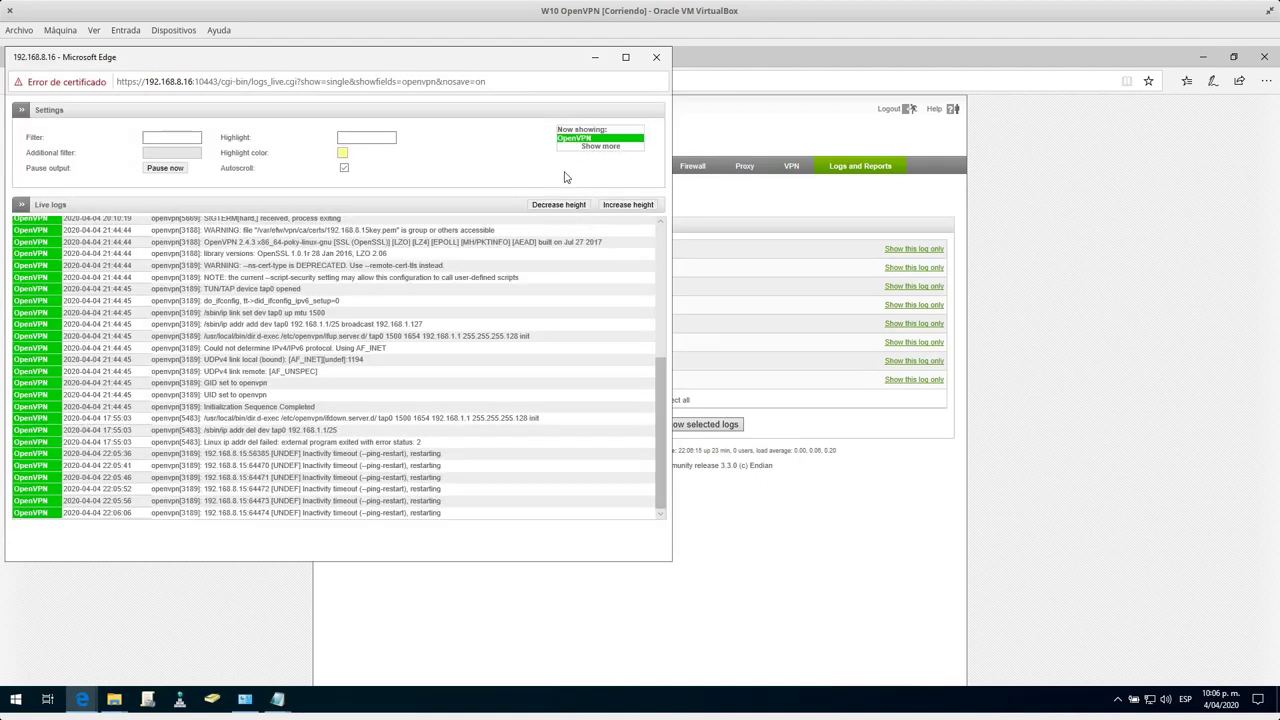
scroll(540, 335, "up", 5)
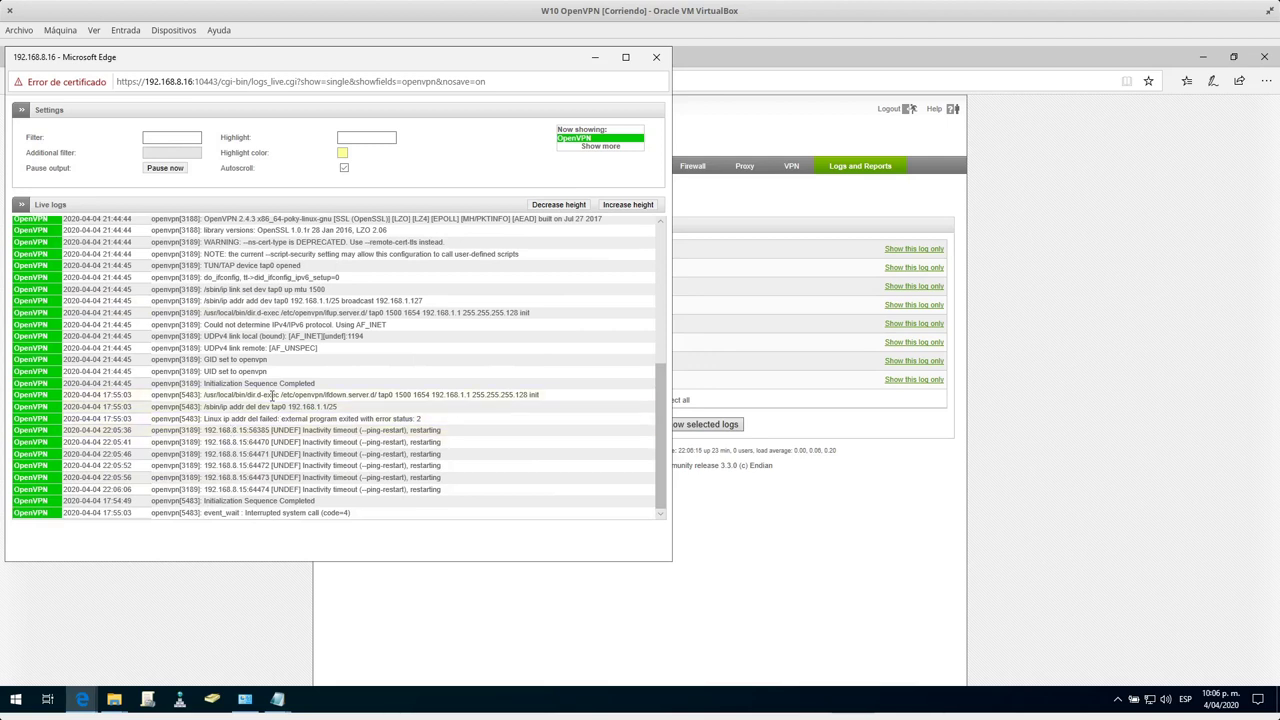
Retry the VPN via the OpenVPN tray icon with the username, password and key password, then stop it.
left_click(1202, 57)
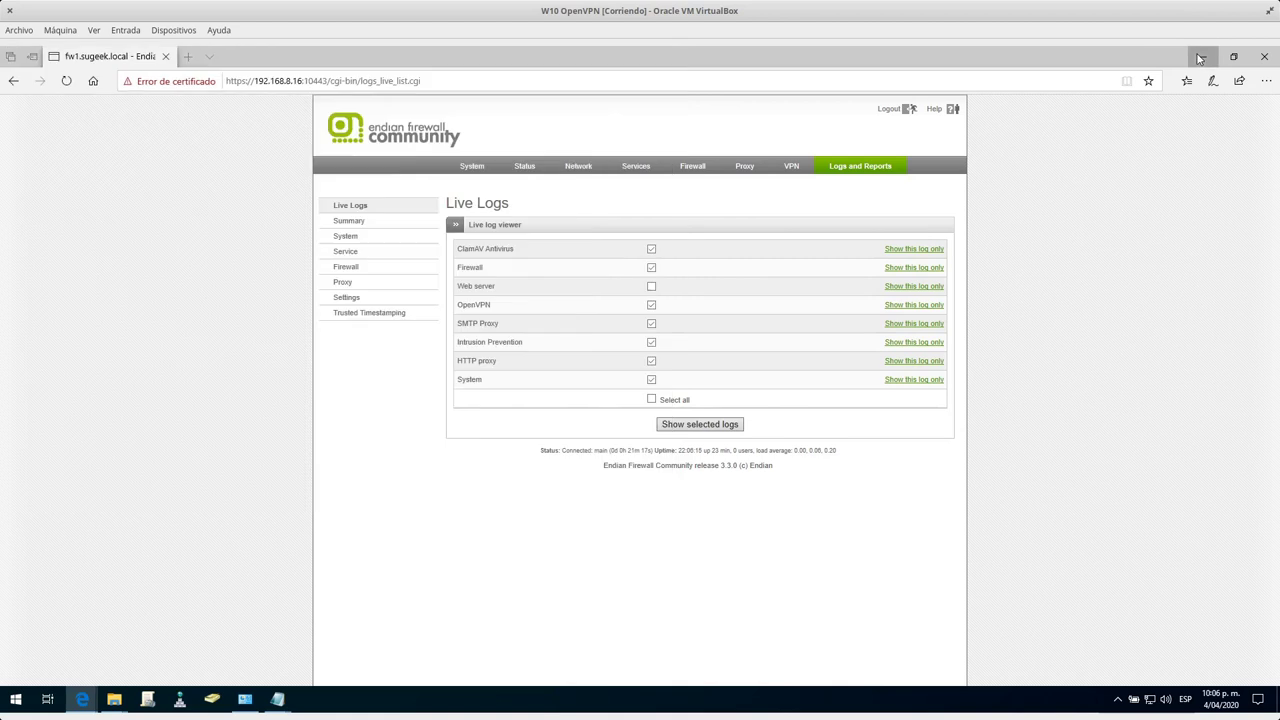
left_click(1117, 699)
right_click(1104, 670)
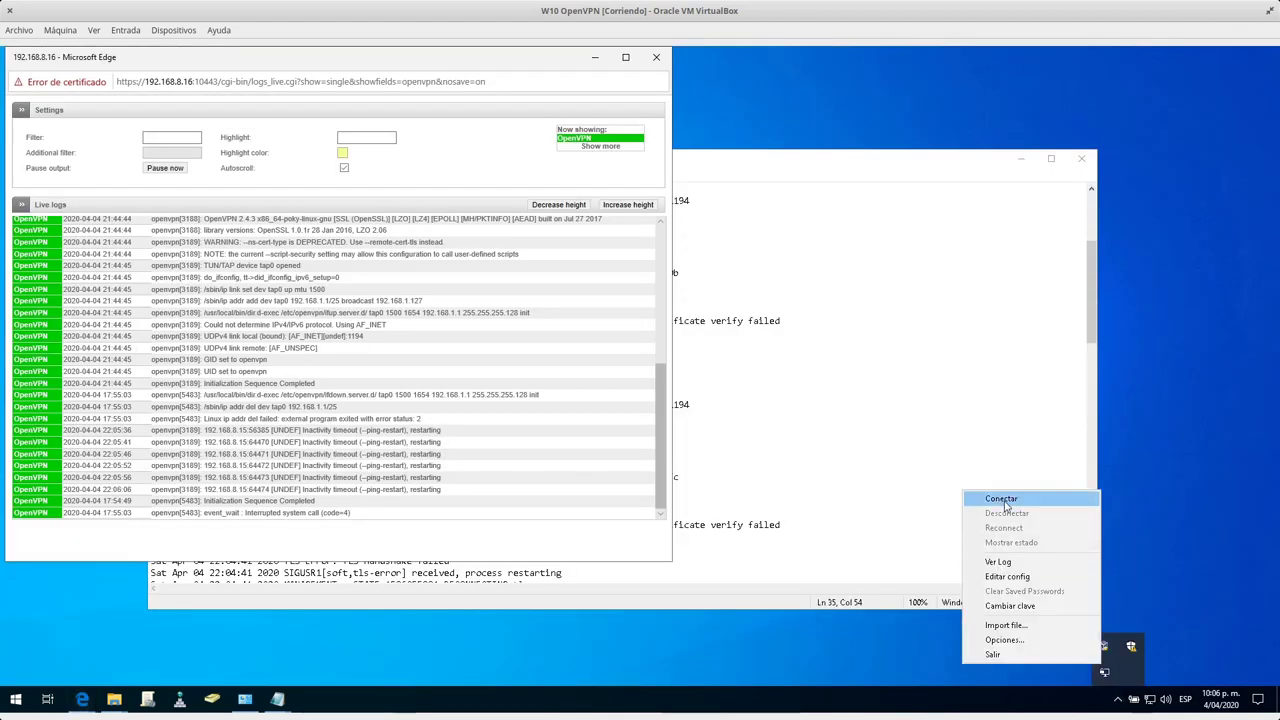
left_click(1088, 496)
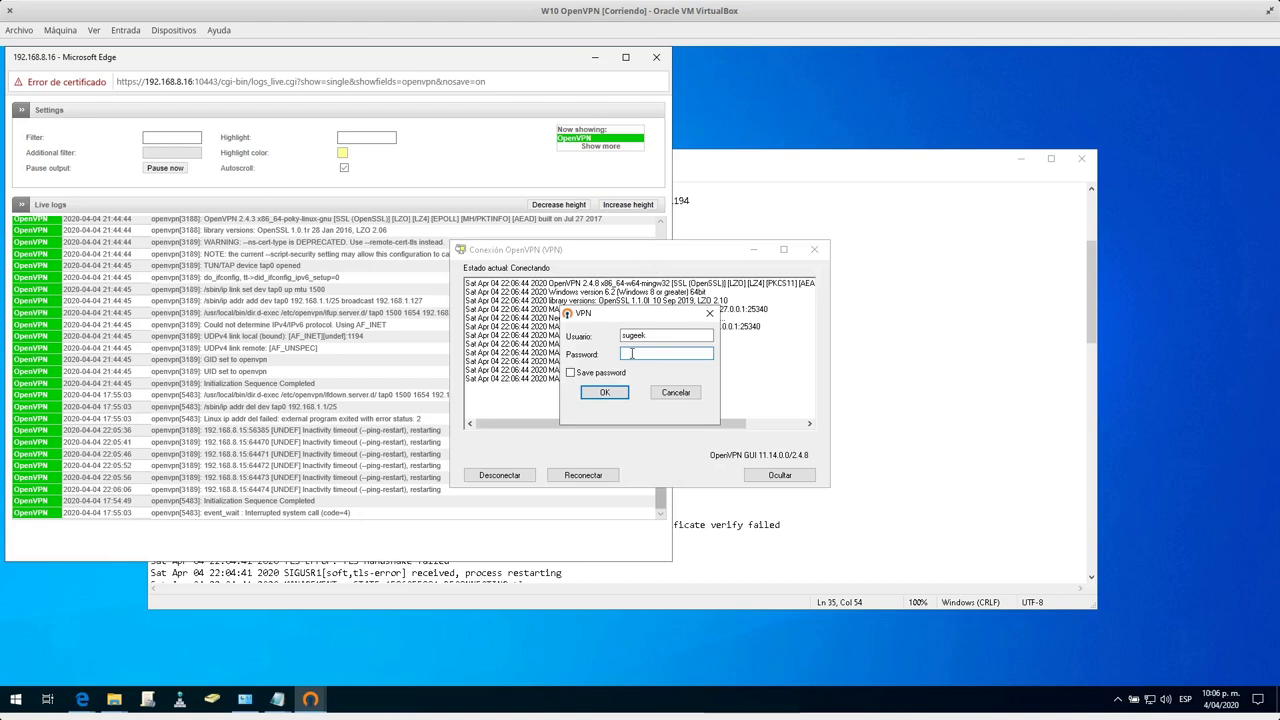
key("Return")
key("Return")
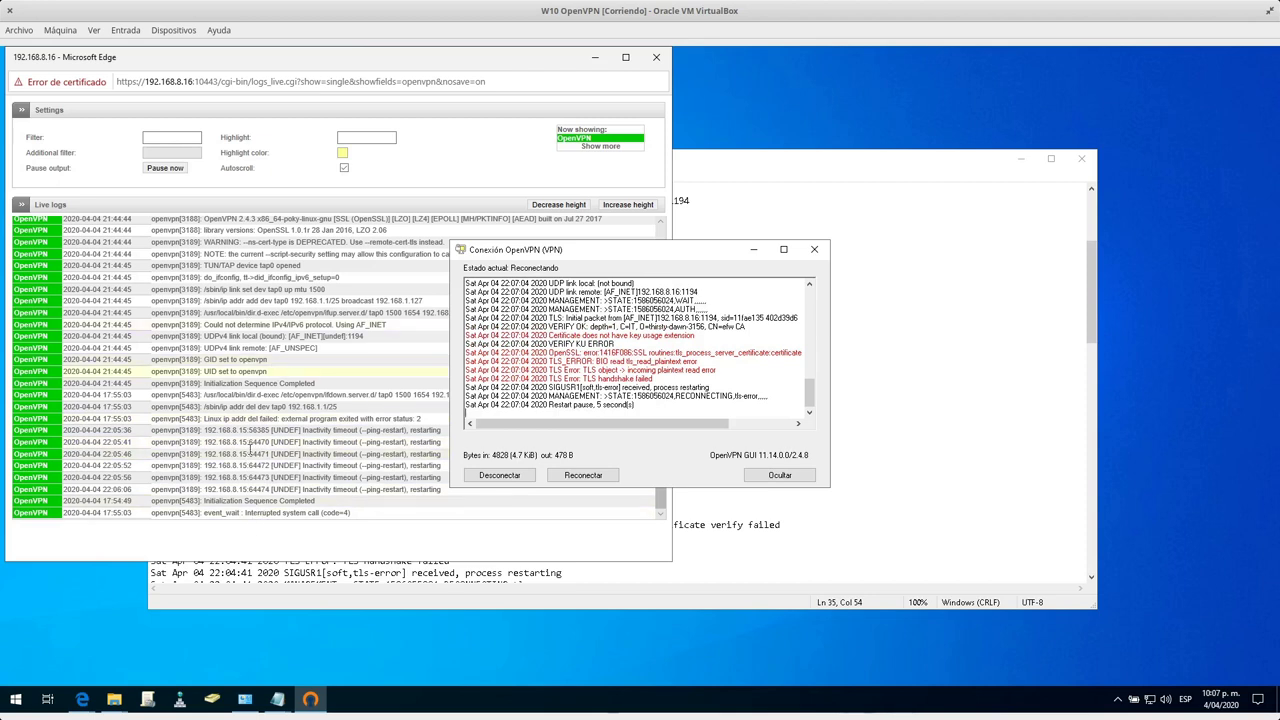
left_click(516, 477)
Close the OpenVPN connection log and open VPN.ovpn from the config folder.
left_click(919, 190)
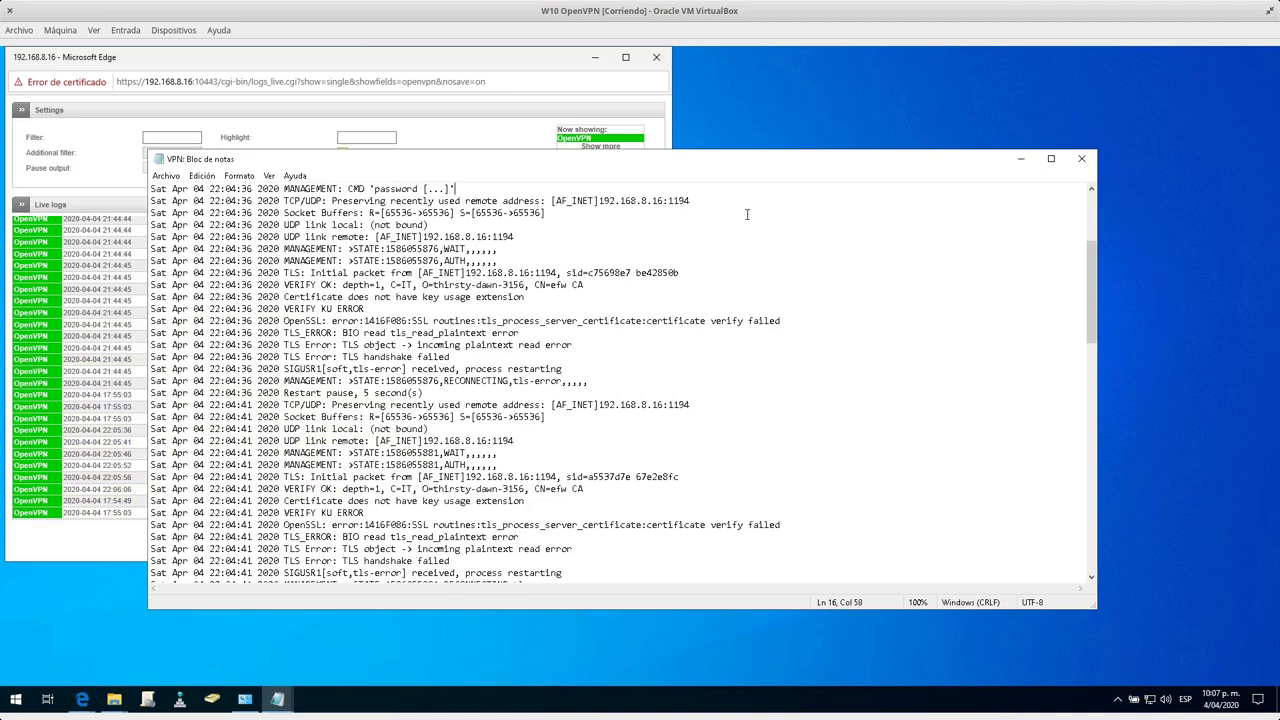
left_click(1081, 158)
left_click(831, 403)
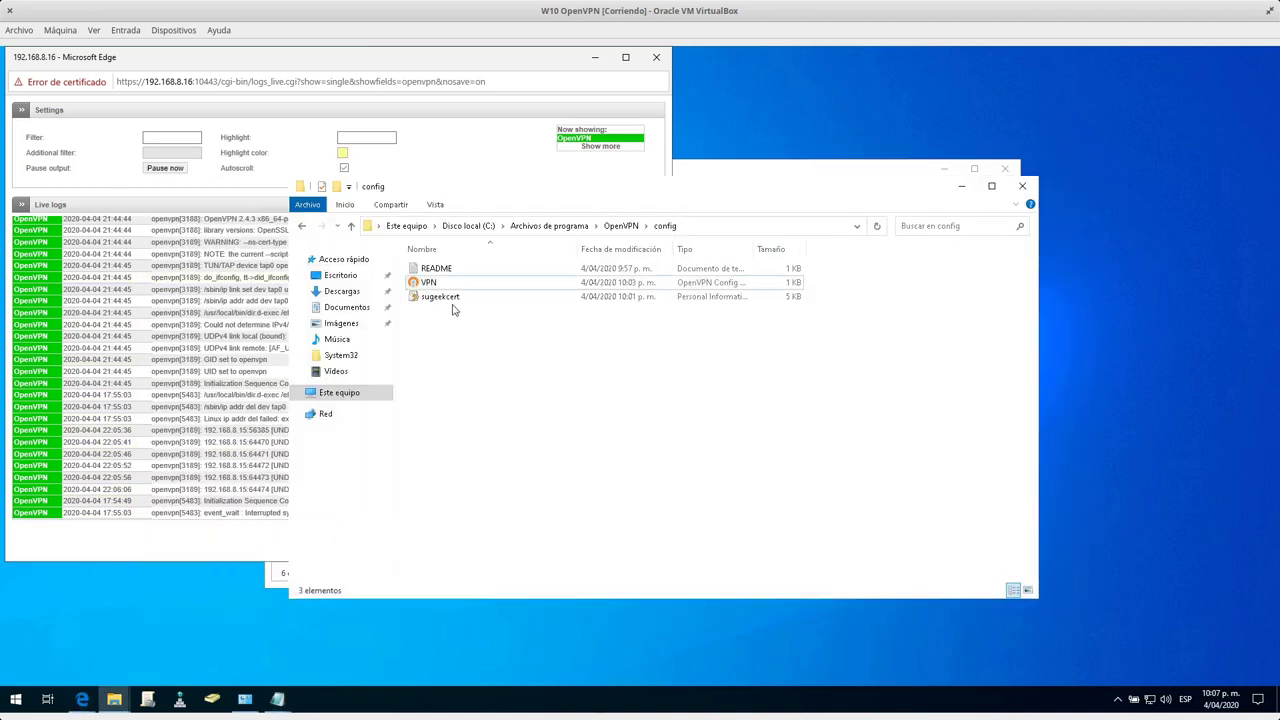
double_click(444, 285)
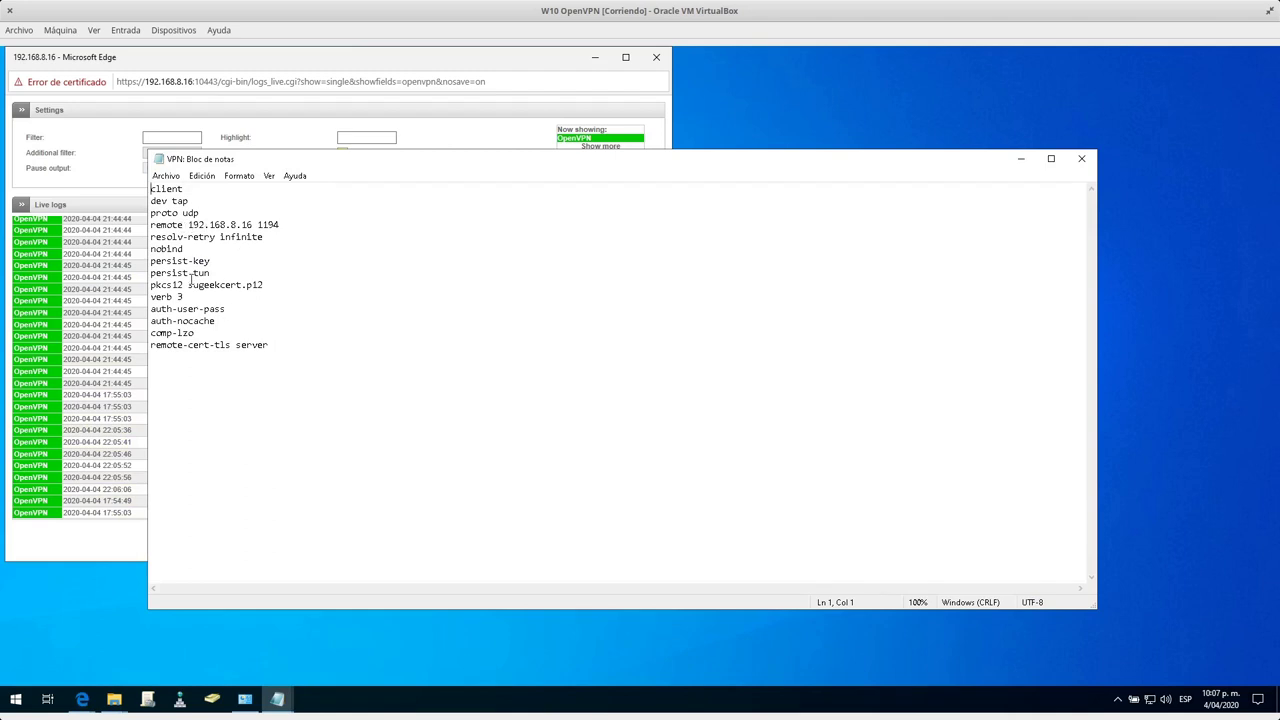
Review the auth-nocache and final config lines, then return to Edge's Live Logs page.
left_click(236, 320)
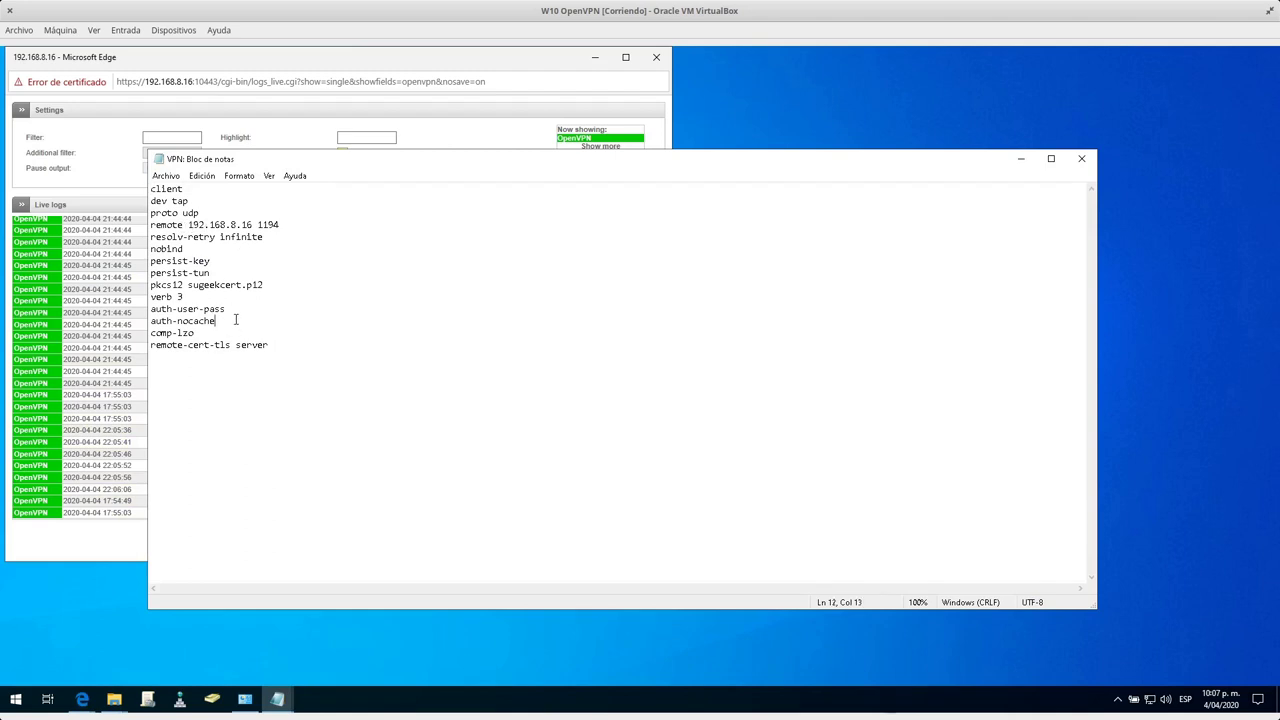
left_click(243, 346)
mouse_move(79, 701)
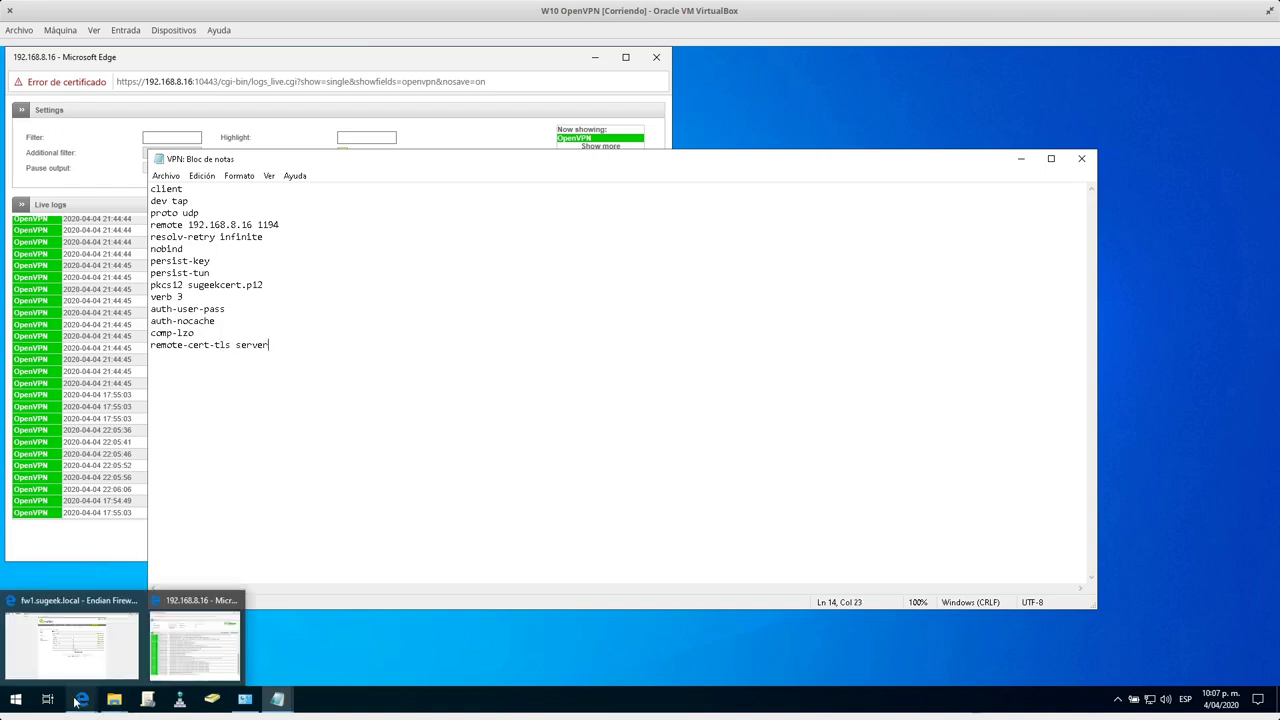
left_click(59, 648)
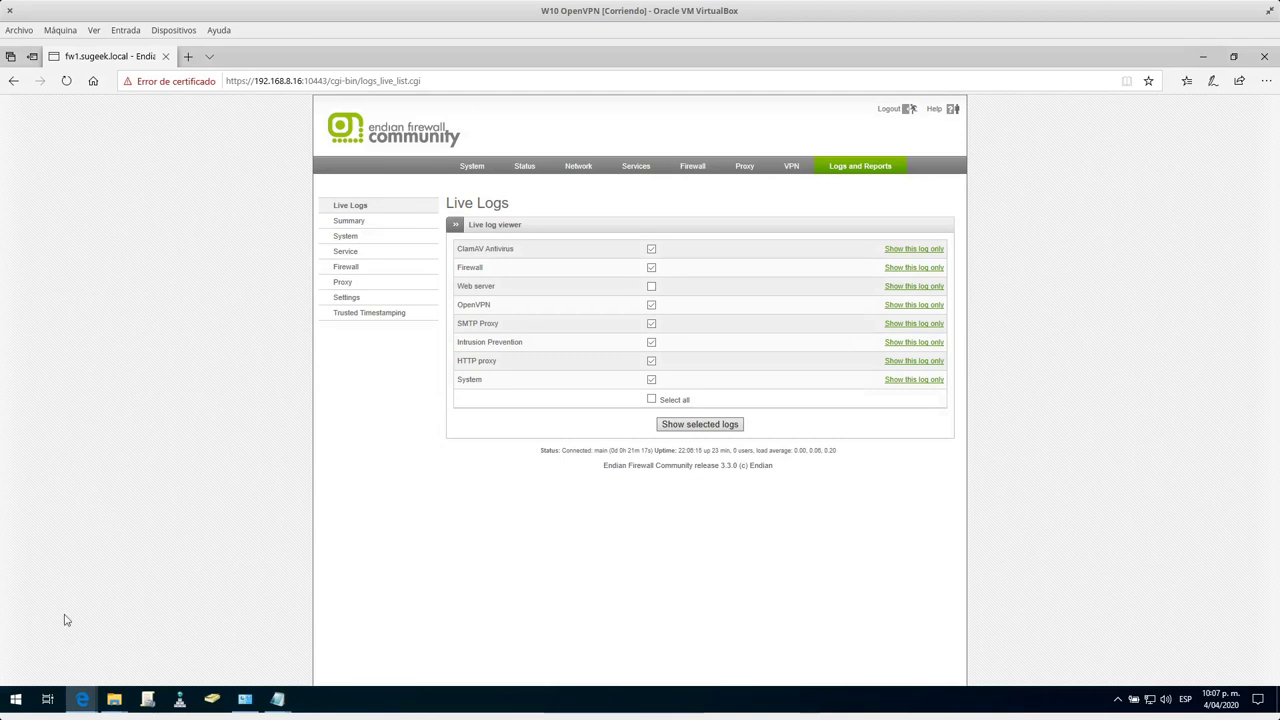
In the OpenVPN server's advanced options, set authentication type to PSK (username/password), save and apply.
mouse_move(84, 700)
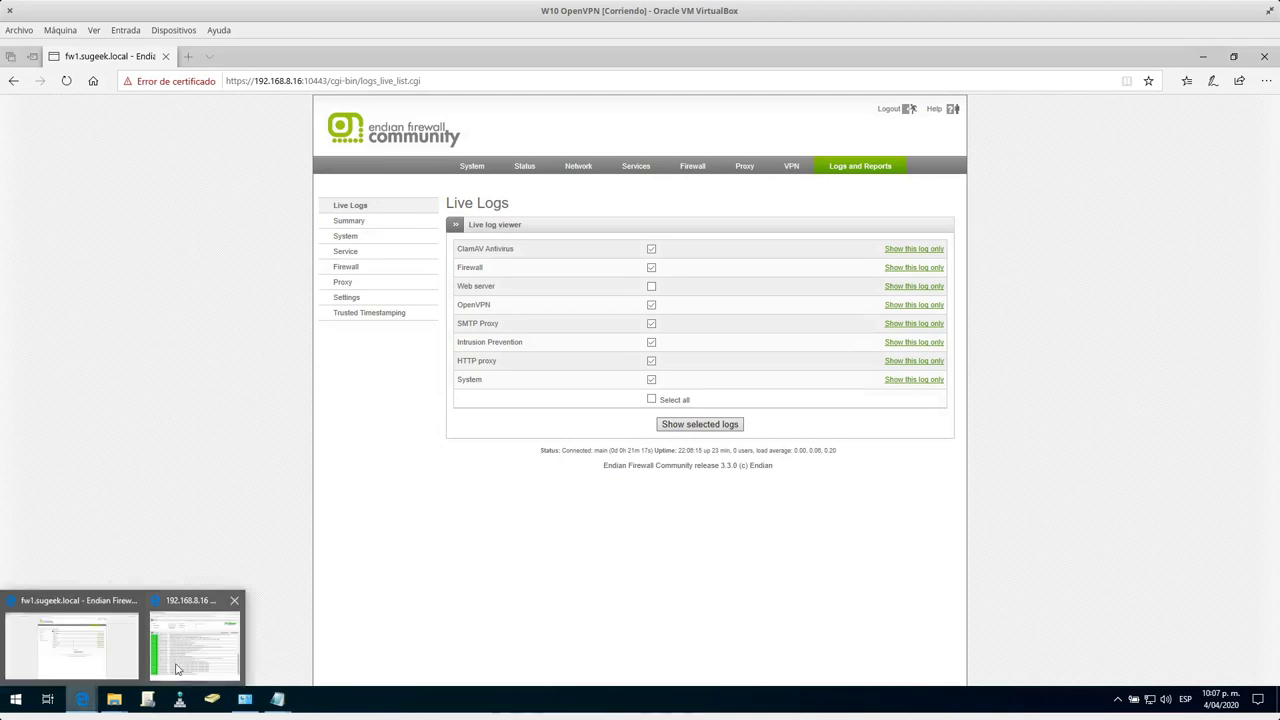
left_click(805, 171)
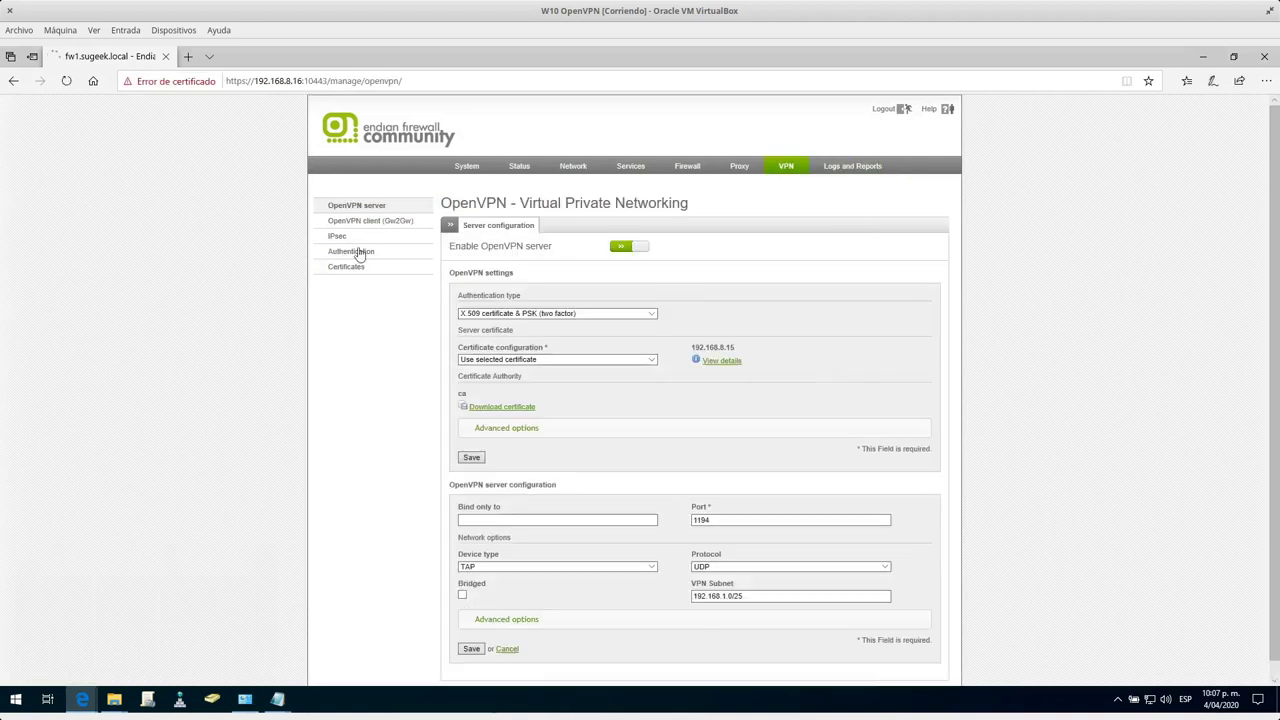
scroll(905, 430, "down", 2)
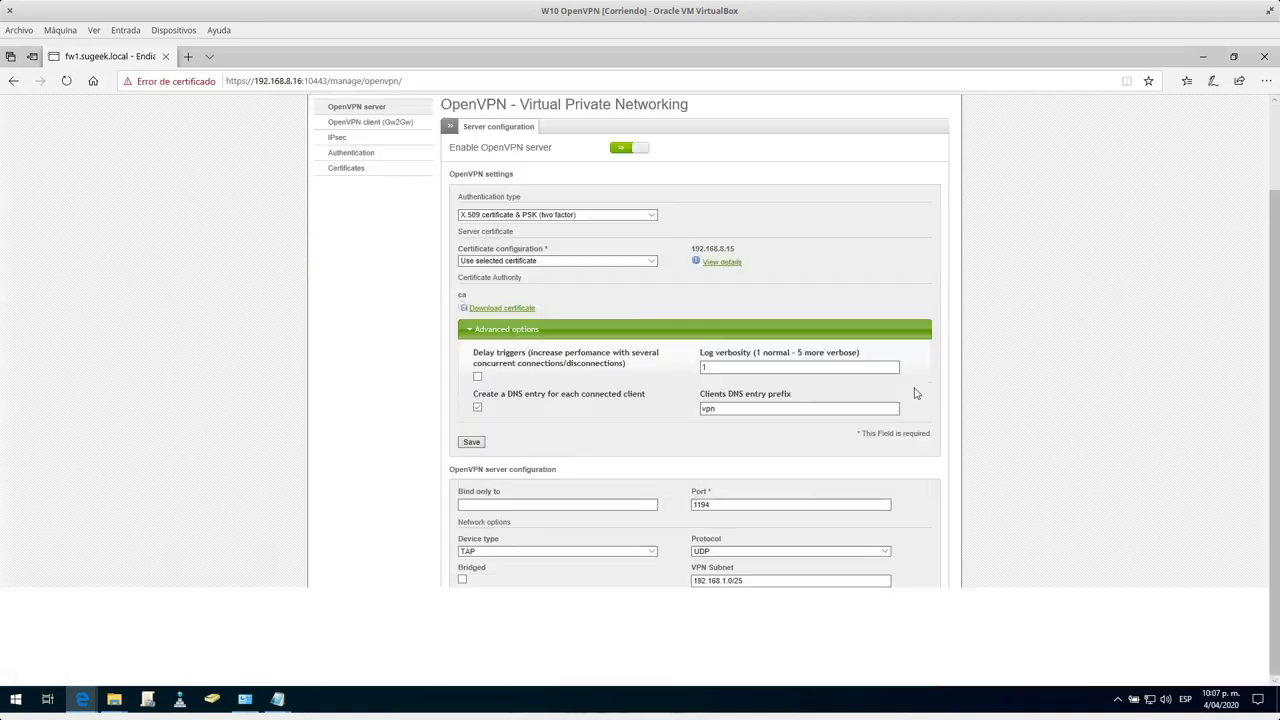
left_click(520, 606)
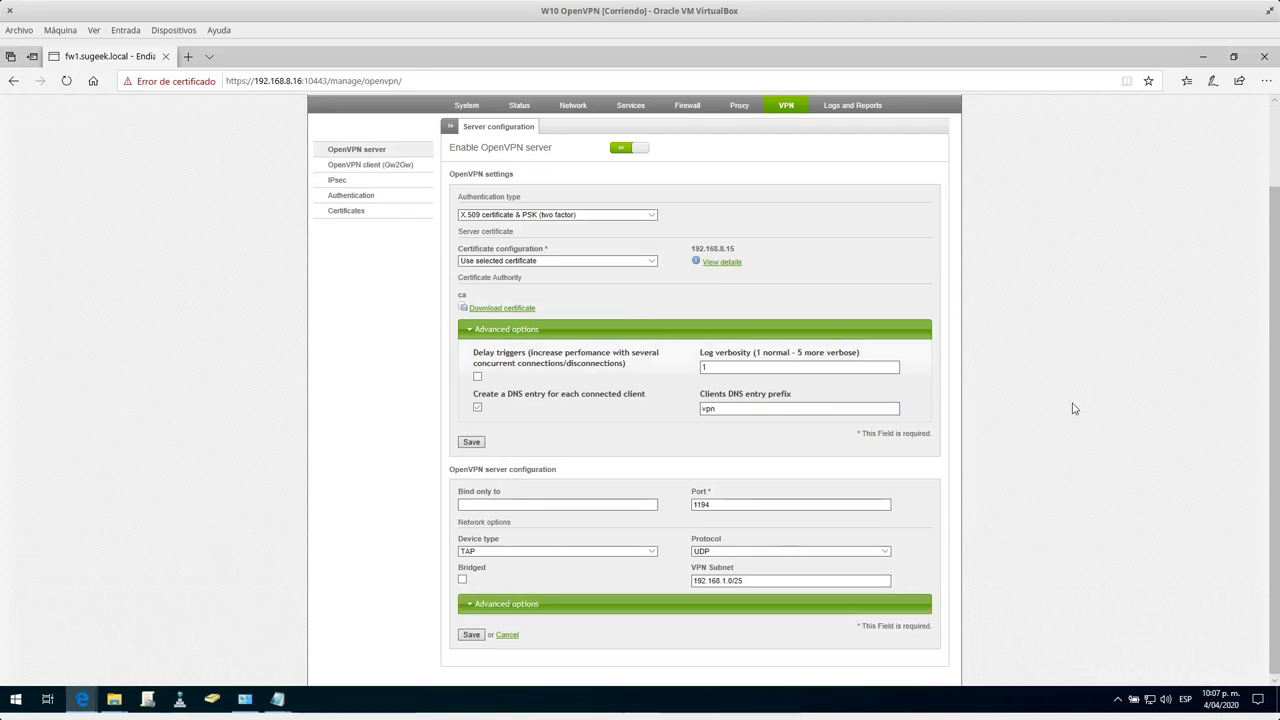
scroll(870, 390, "down", 4)
left_click(617, 519)
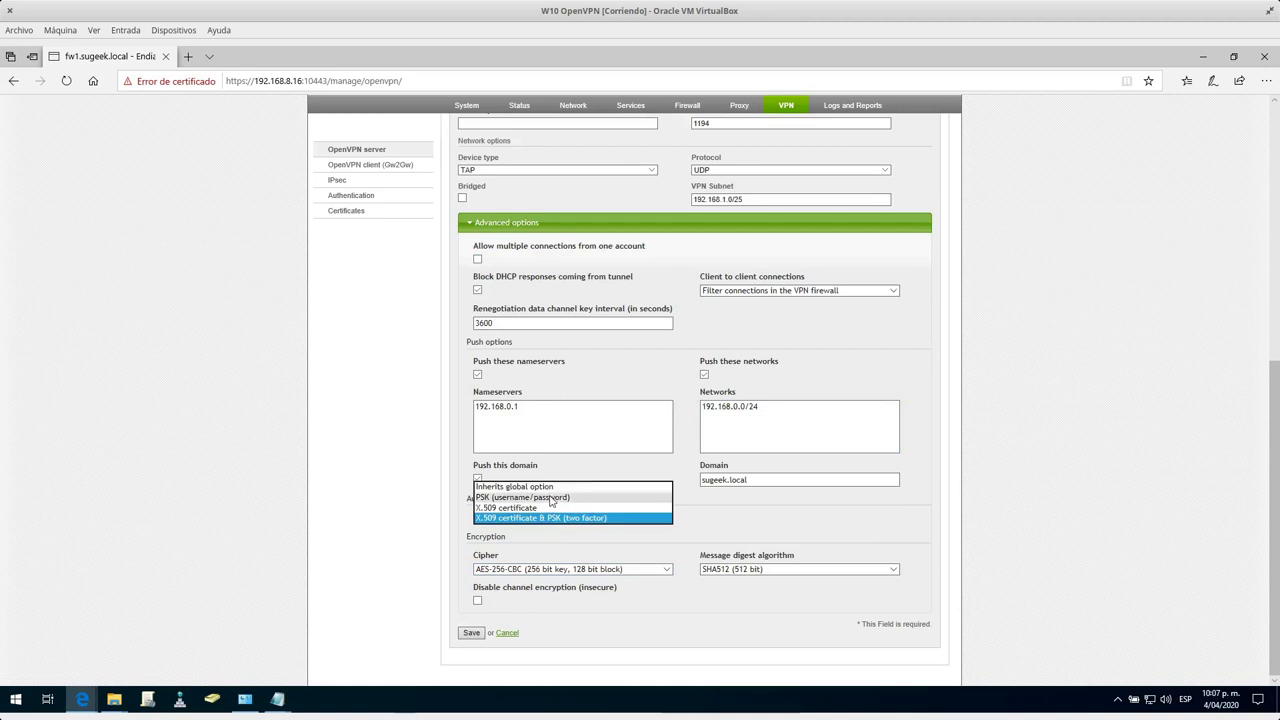
left_click(551, 497)
left_click(471, 633)
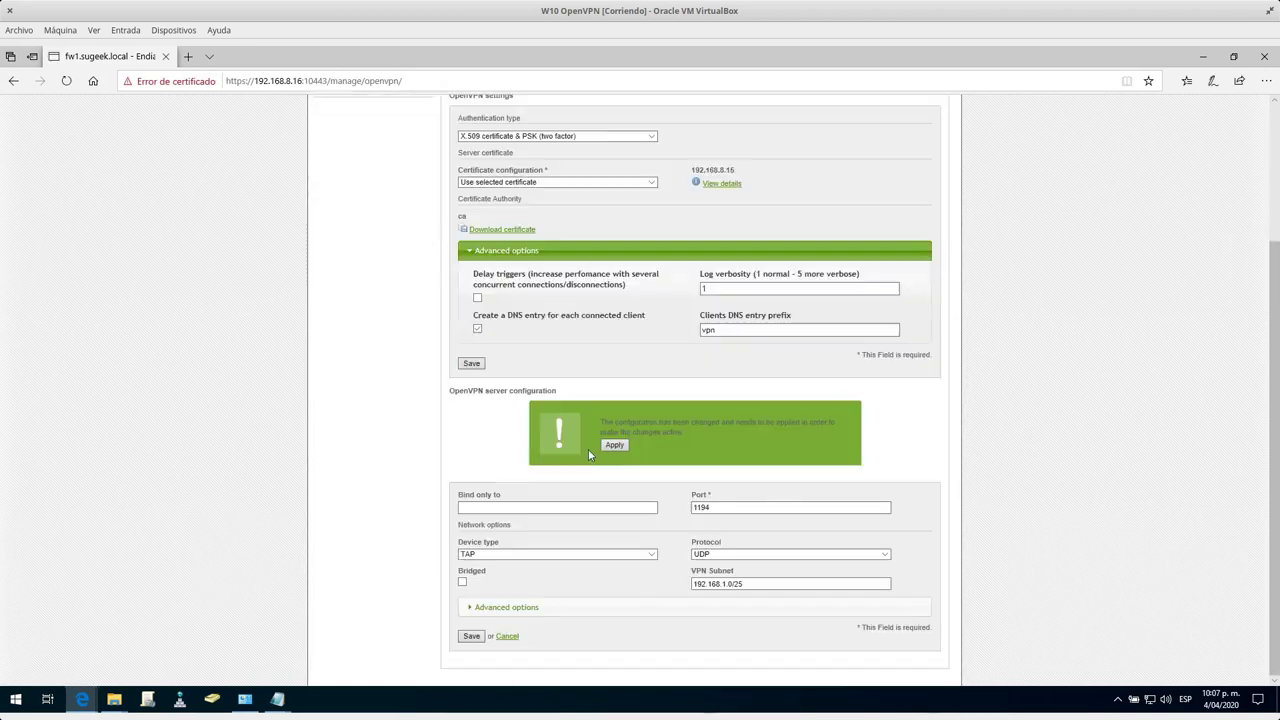
left_click(614, 445)
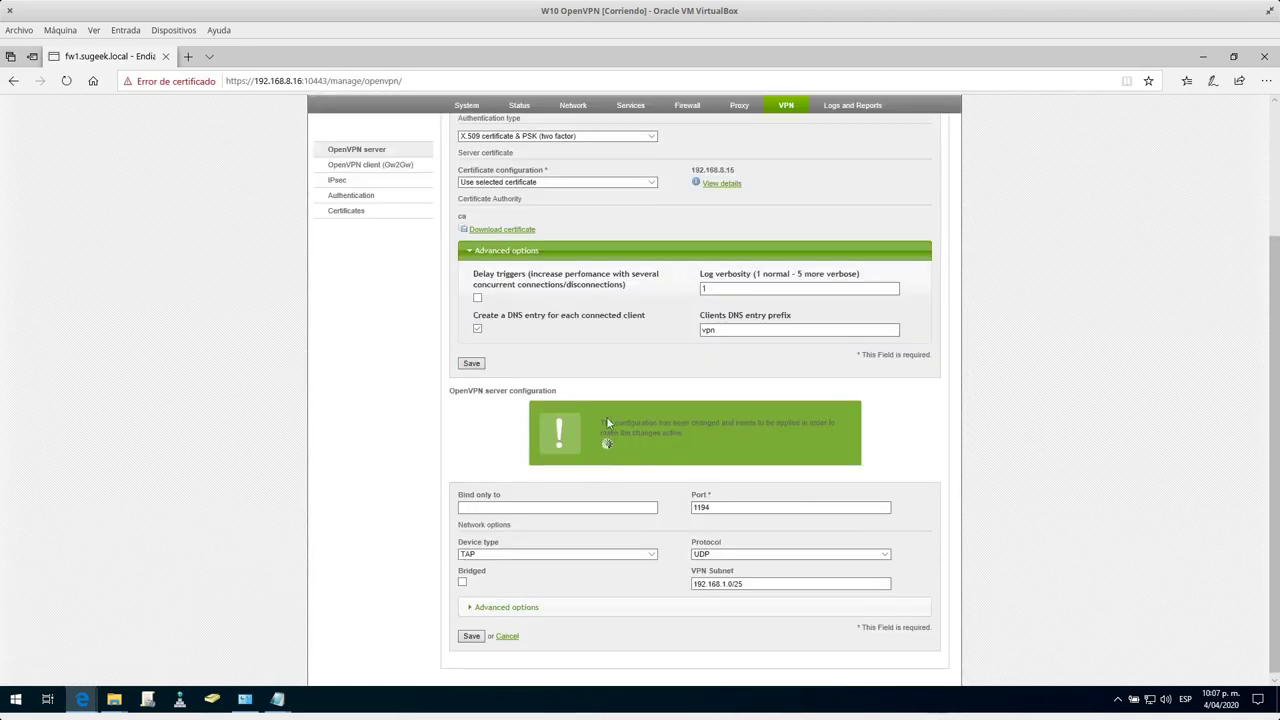
left_click(1118, 698)
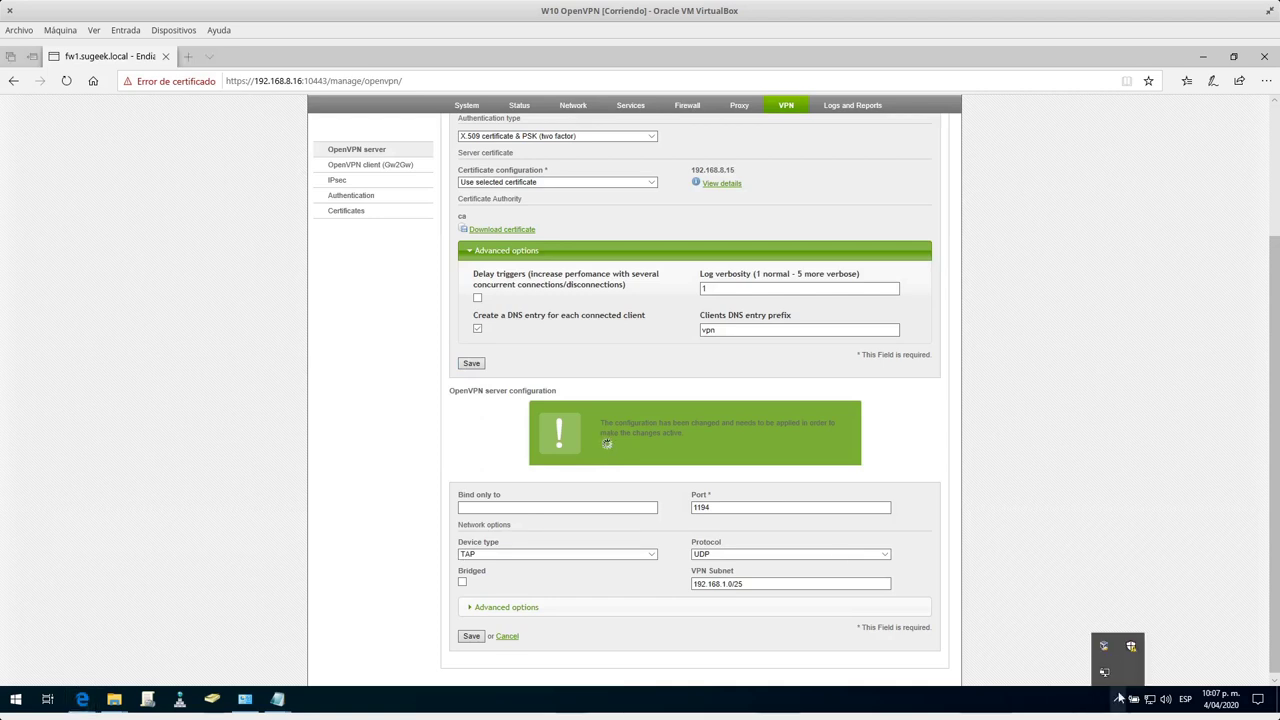
Reconnect the VPN from the tray with the username, password and key password; it fails with TLS errors.
right_click(1104, 672)
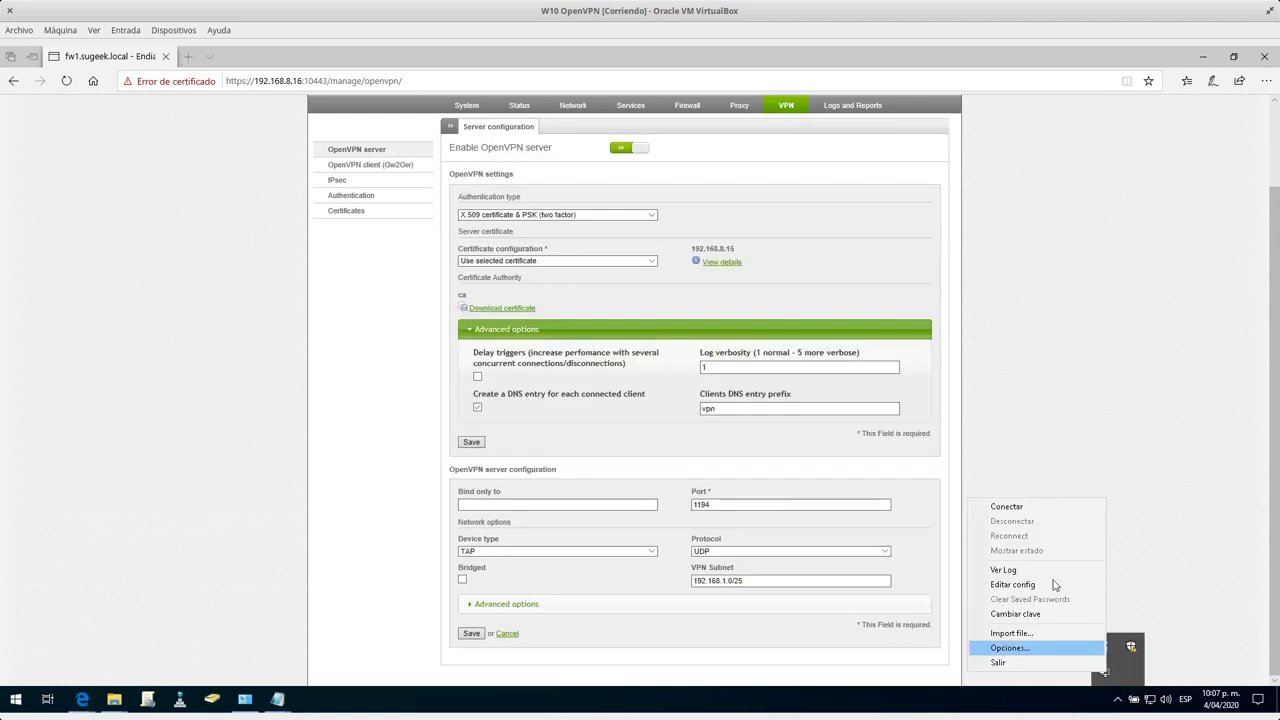
left_click(1019, 512)
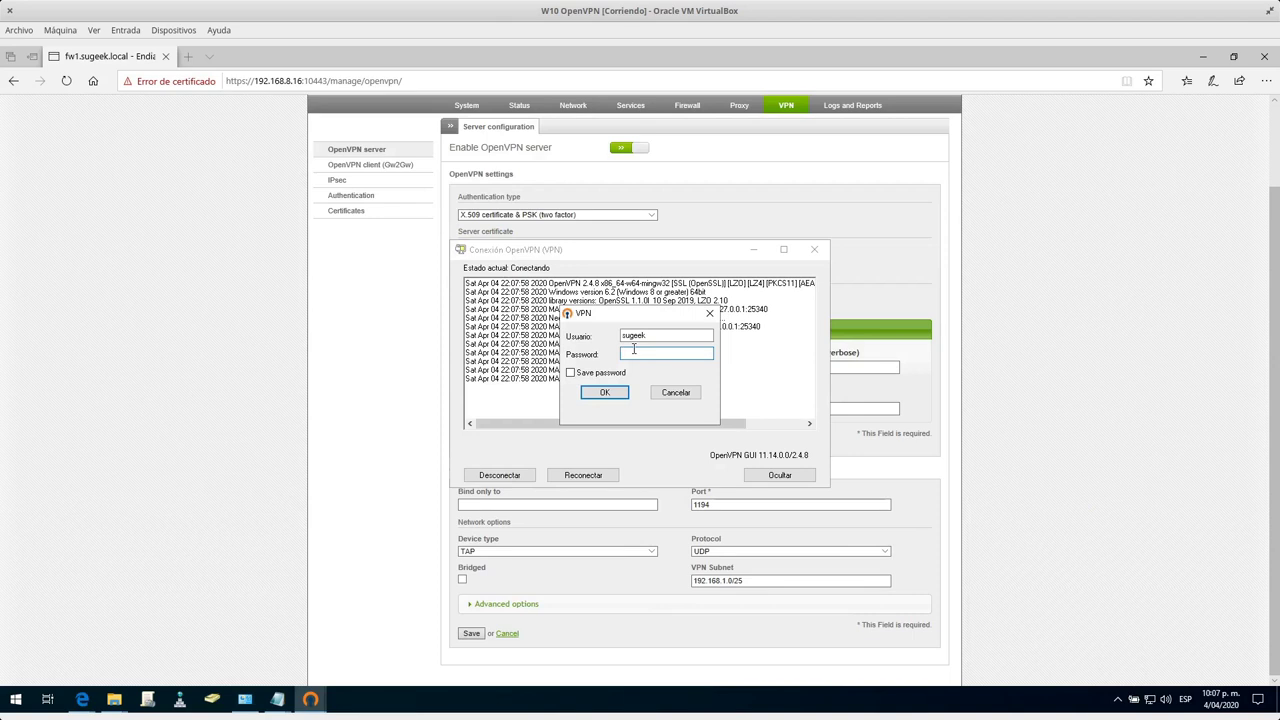
type("••••••")
key("Return")
type("••••••••••")
key("Return")
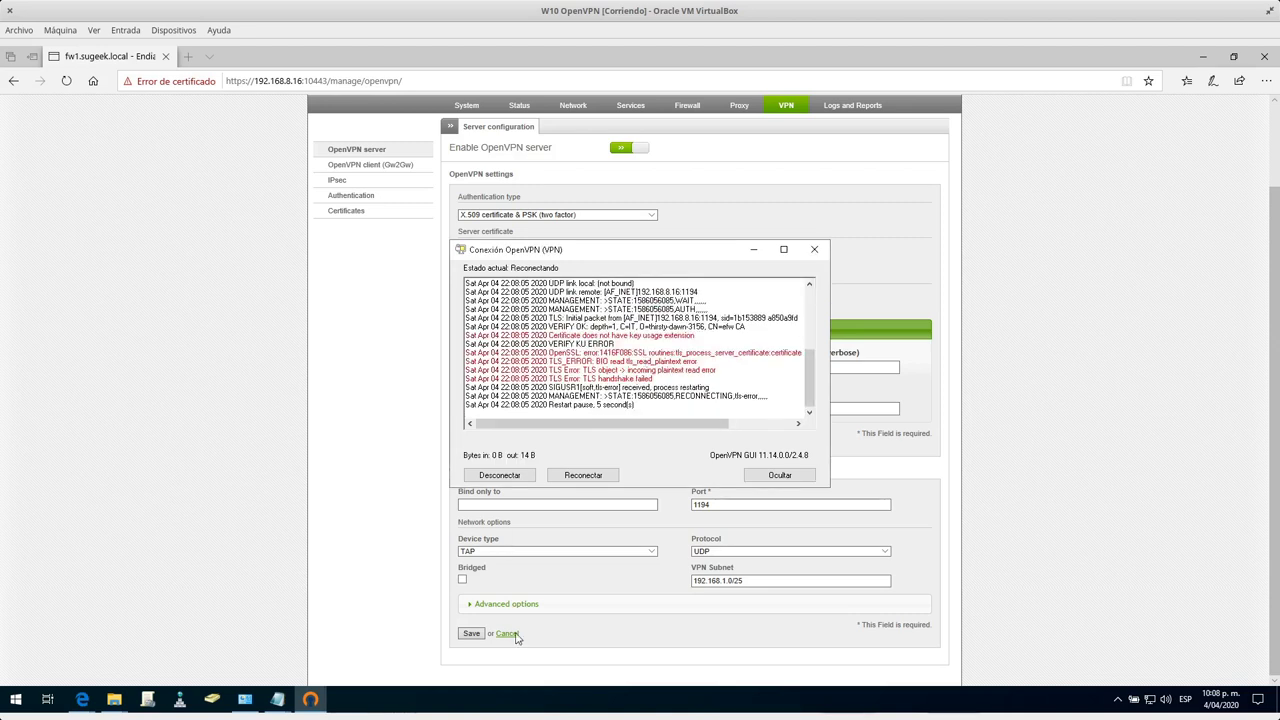
left_click(500, 605)
left_click(505, 605)
Set Cipher and Message digest to Auto and authentication to X.509 certificate & PSK (two factor), then save.
scroll(349, 520, "down", 4)
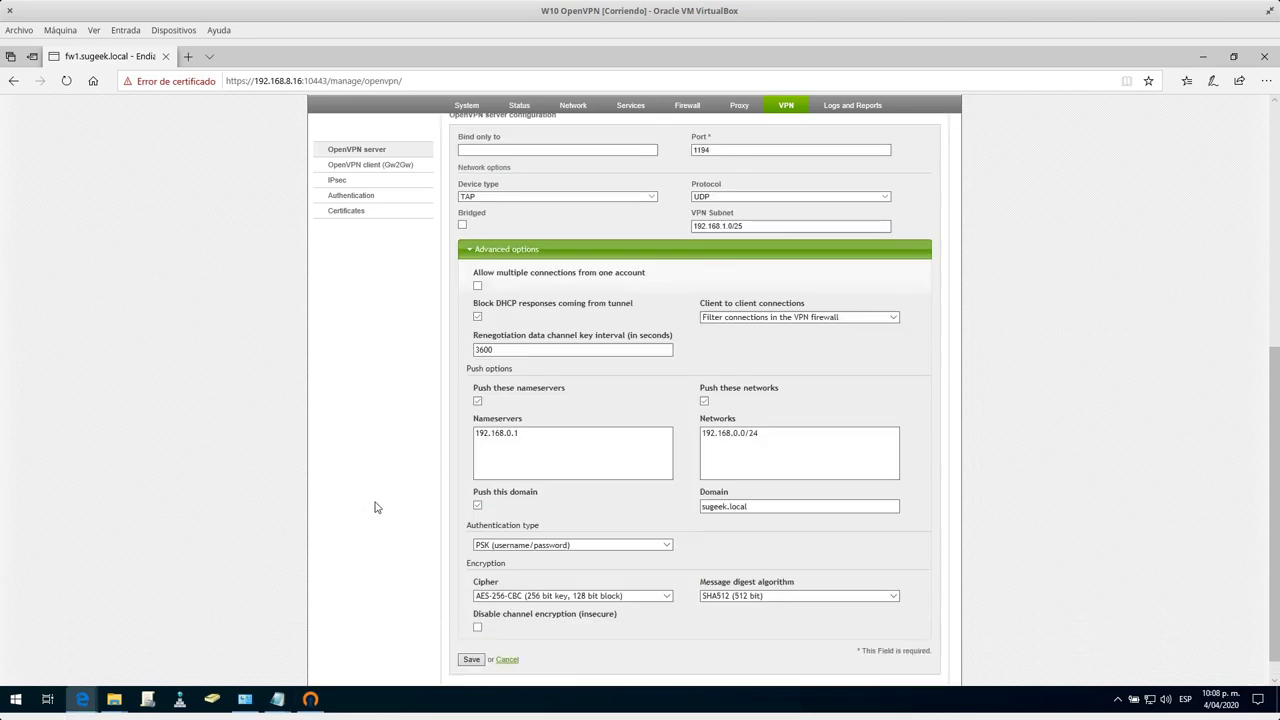
left_click(560, 598)
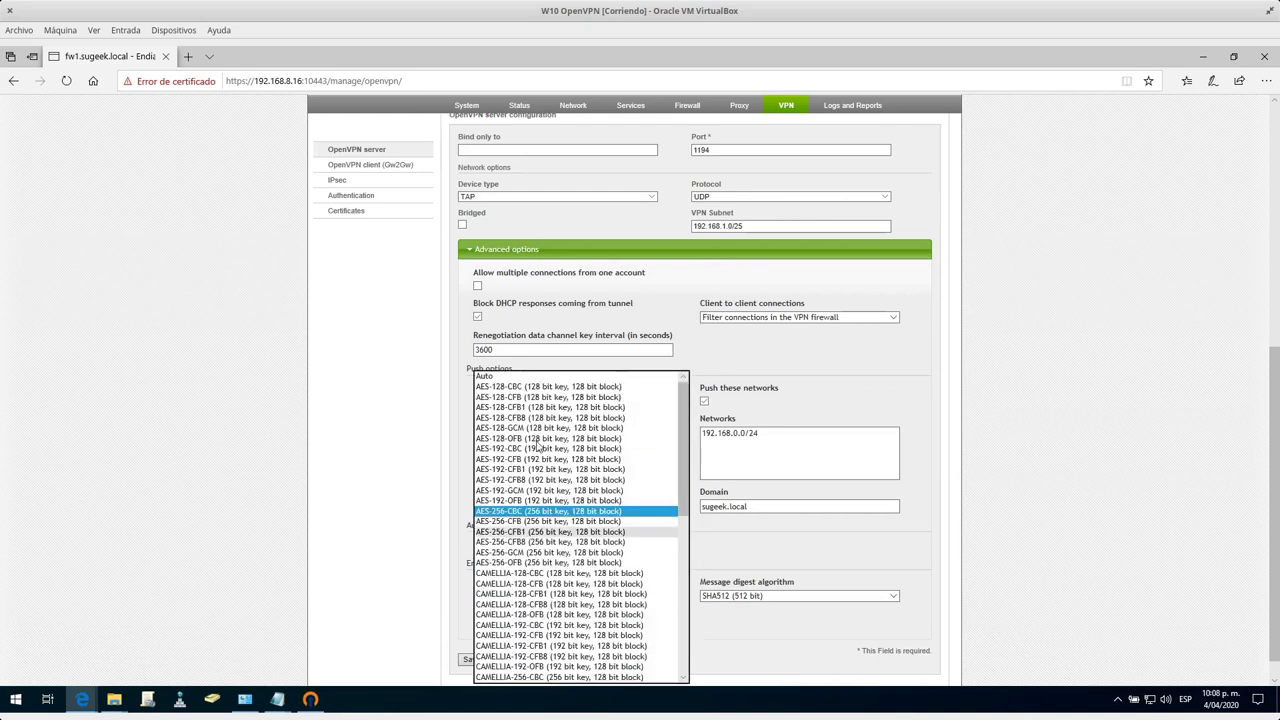
left_click(538, 377)
left_click(762, 597)
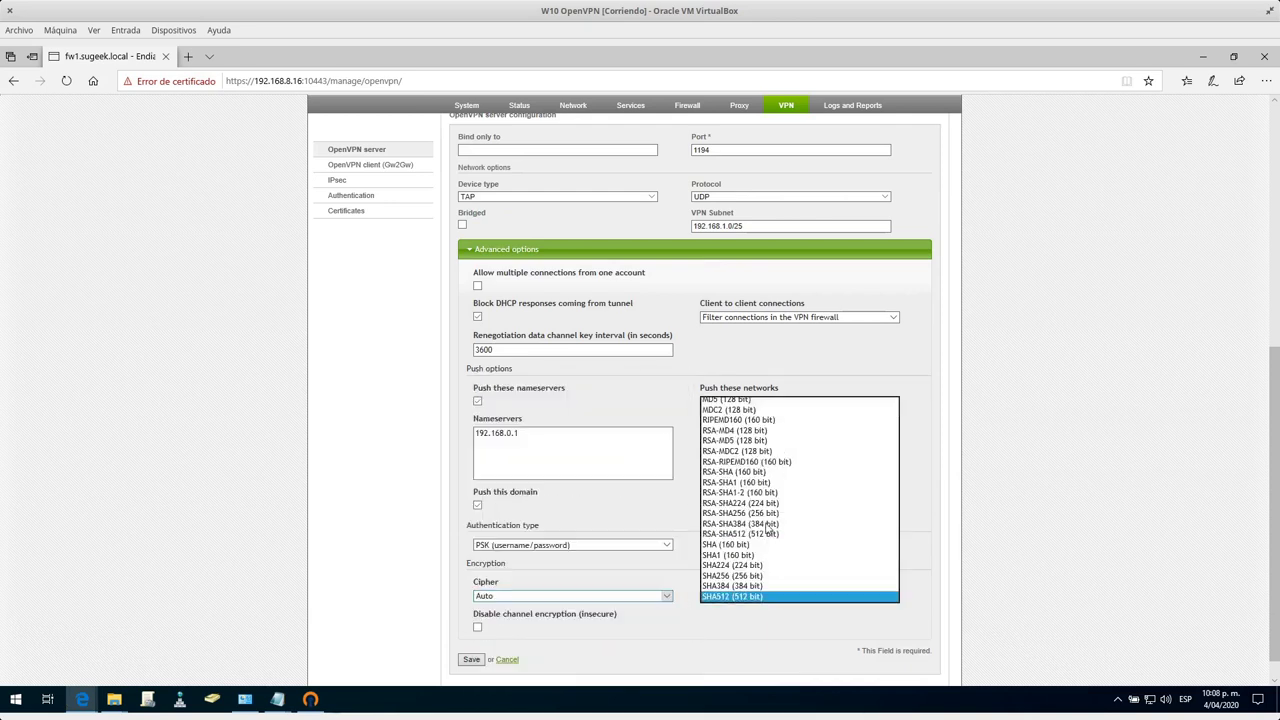
left_click(1035, 518)
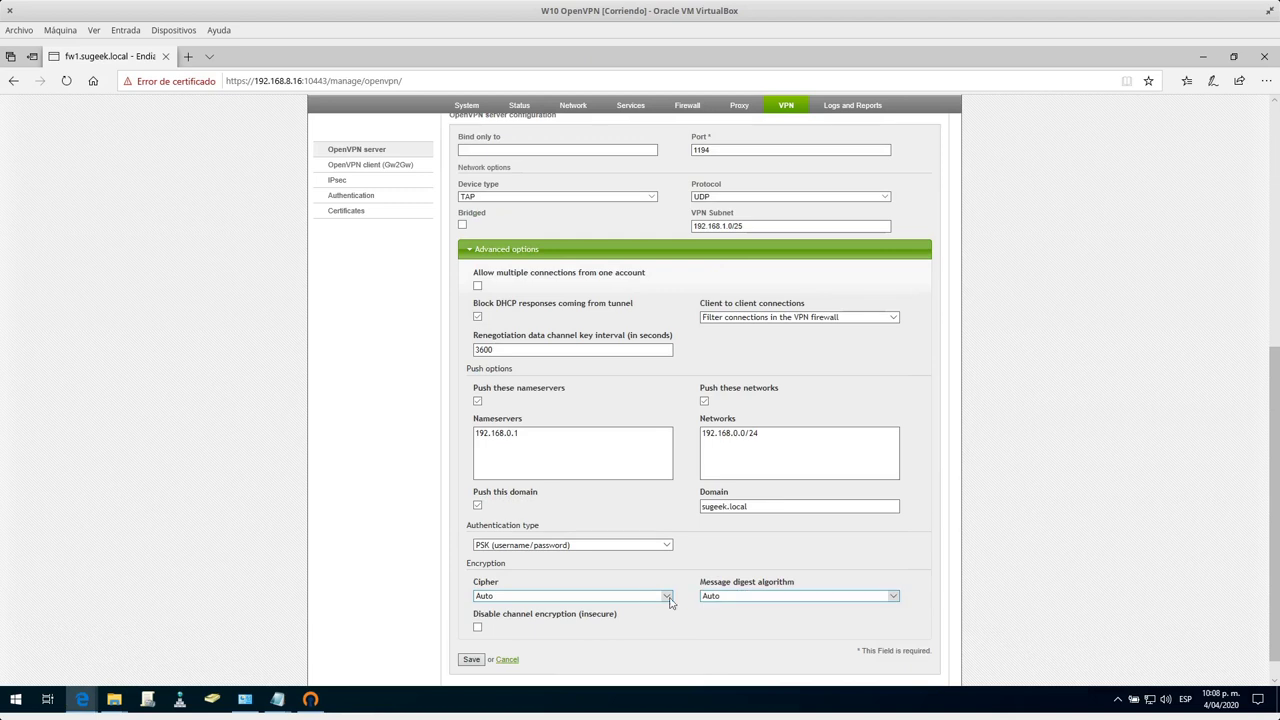
left_click(592, 546)
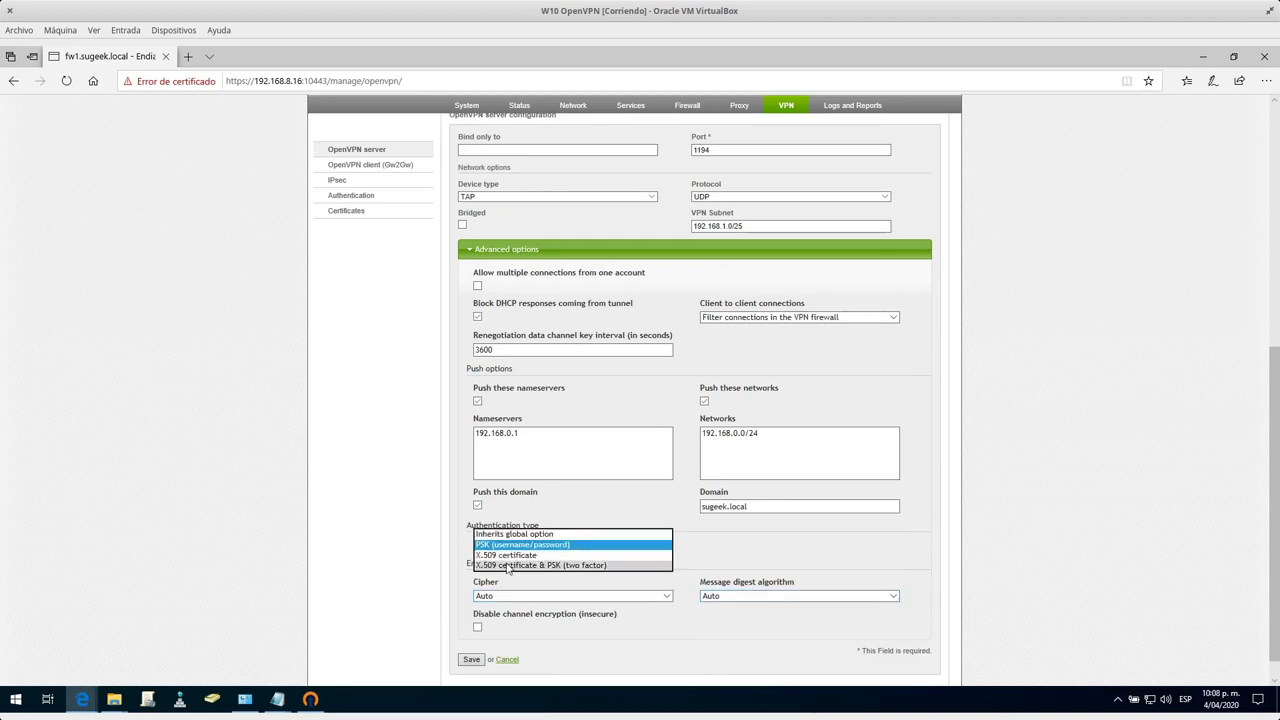
left_click(500, 565)
left_click(471, 659)
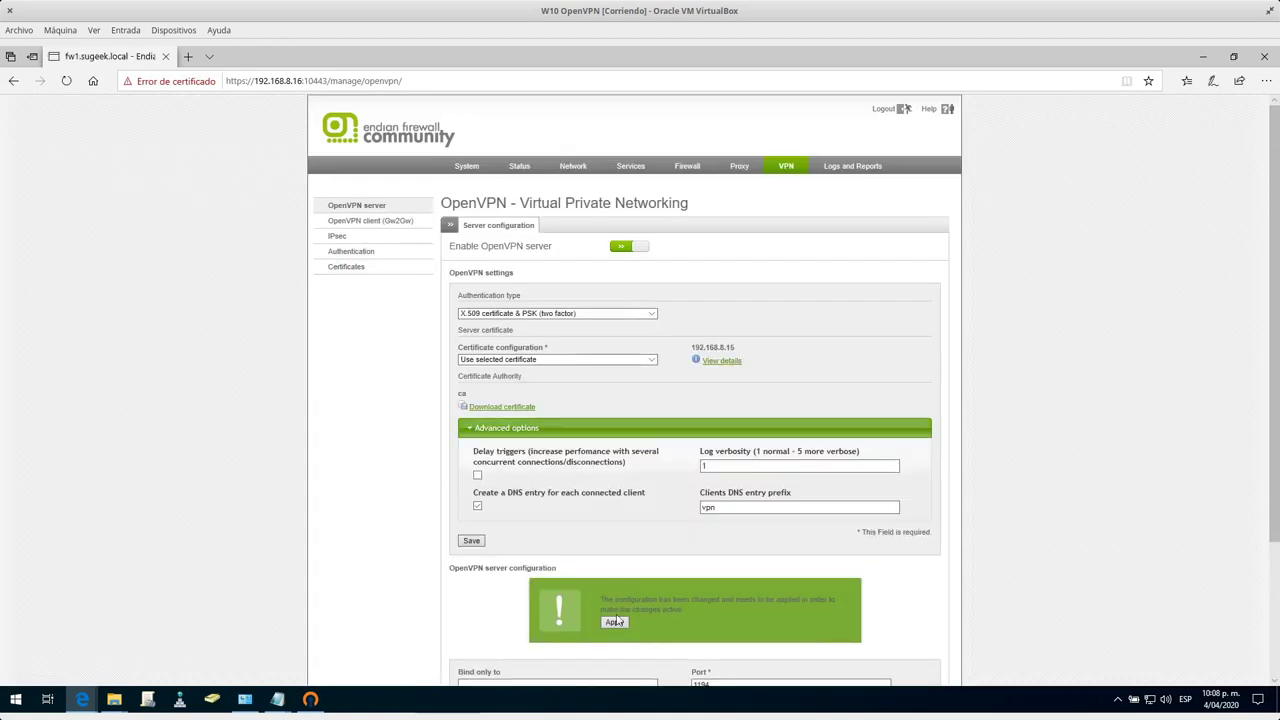
Compare the OpenVPN client's connection log with the firewall's live OpenVPN log.
left_click(310, 700)
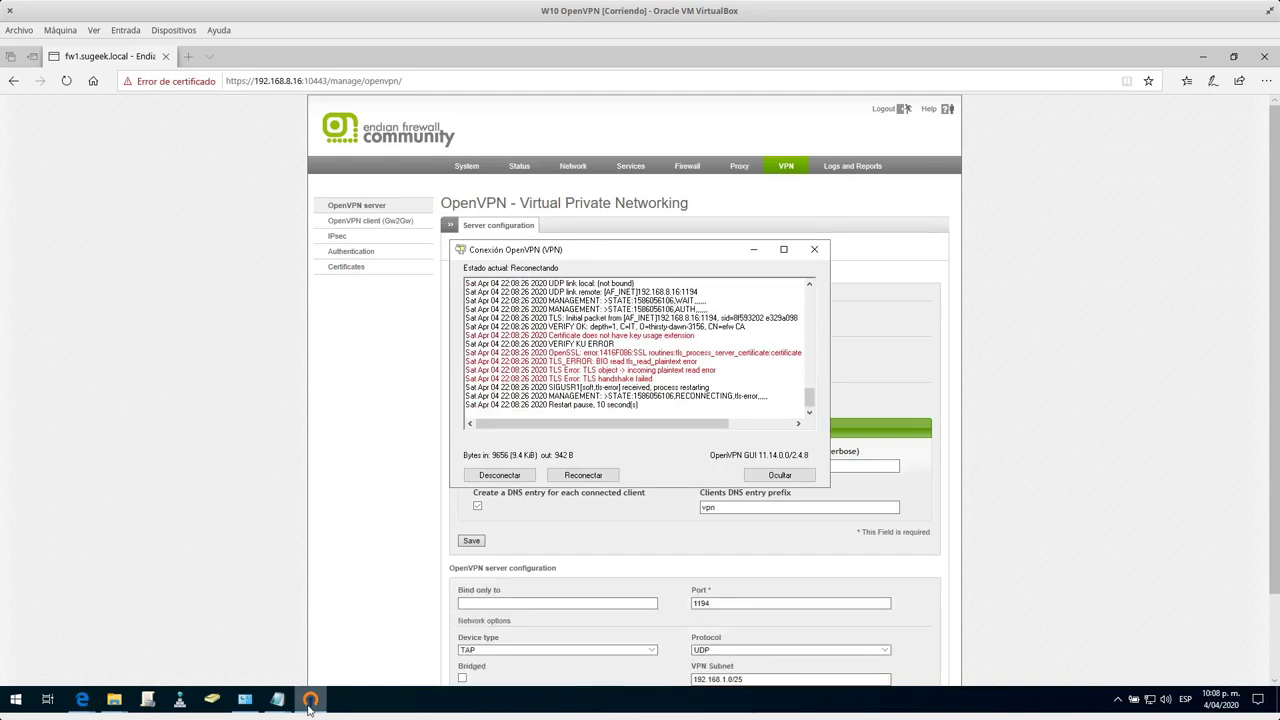
mouse_move(97, 704)
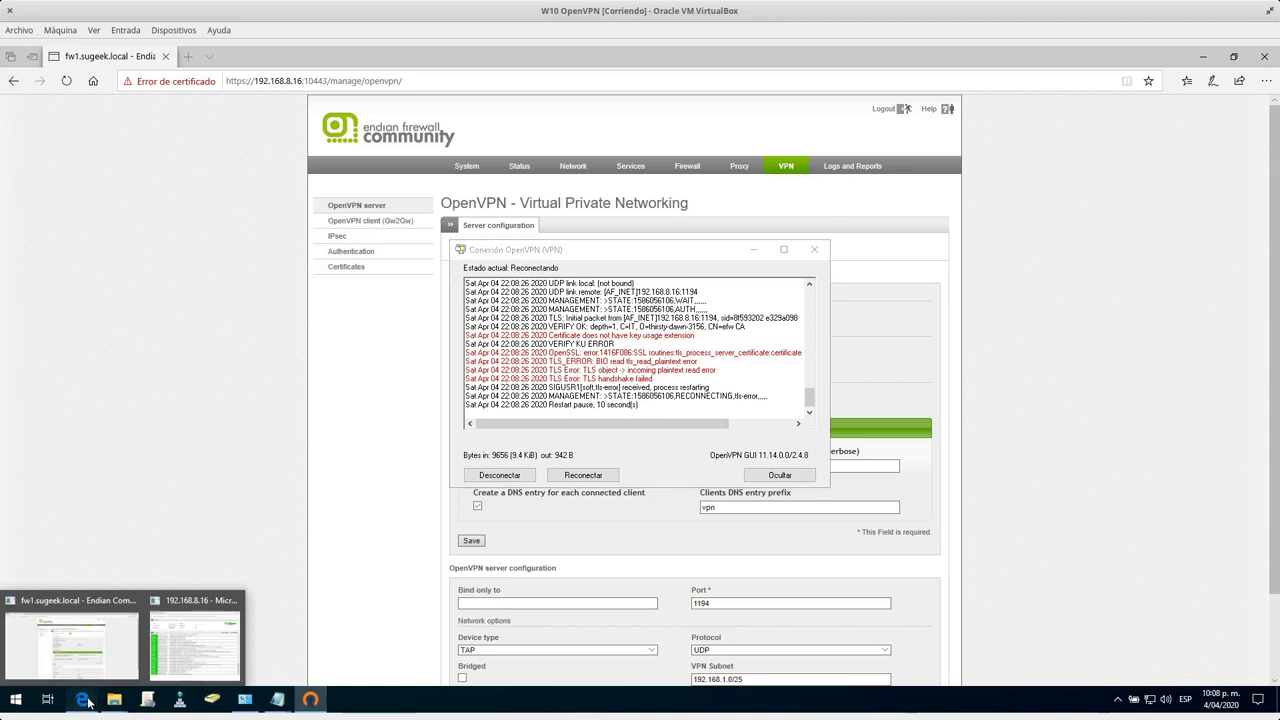
left_click(160, 663)
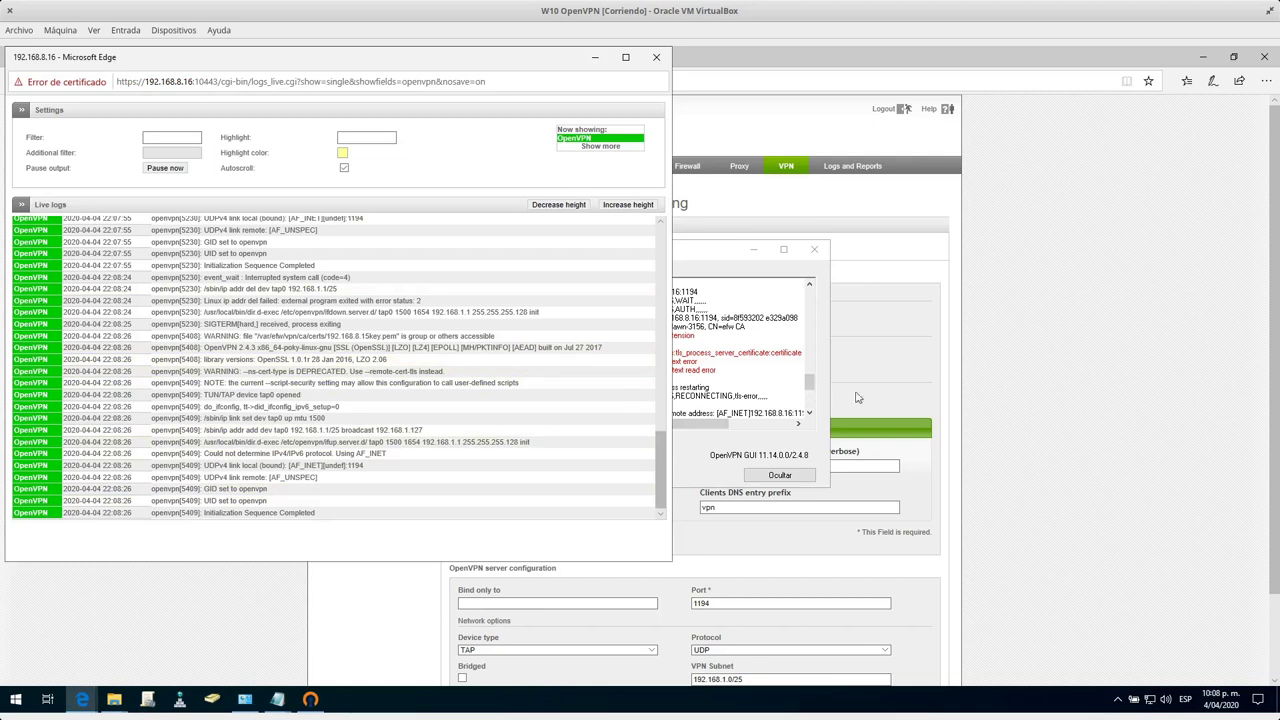
left_click(810, 382)
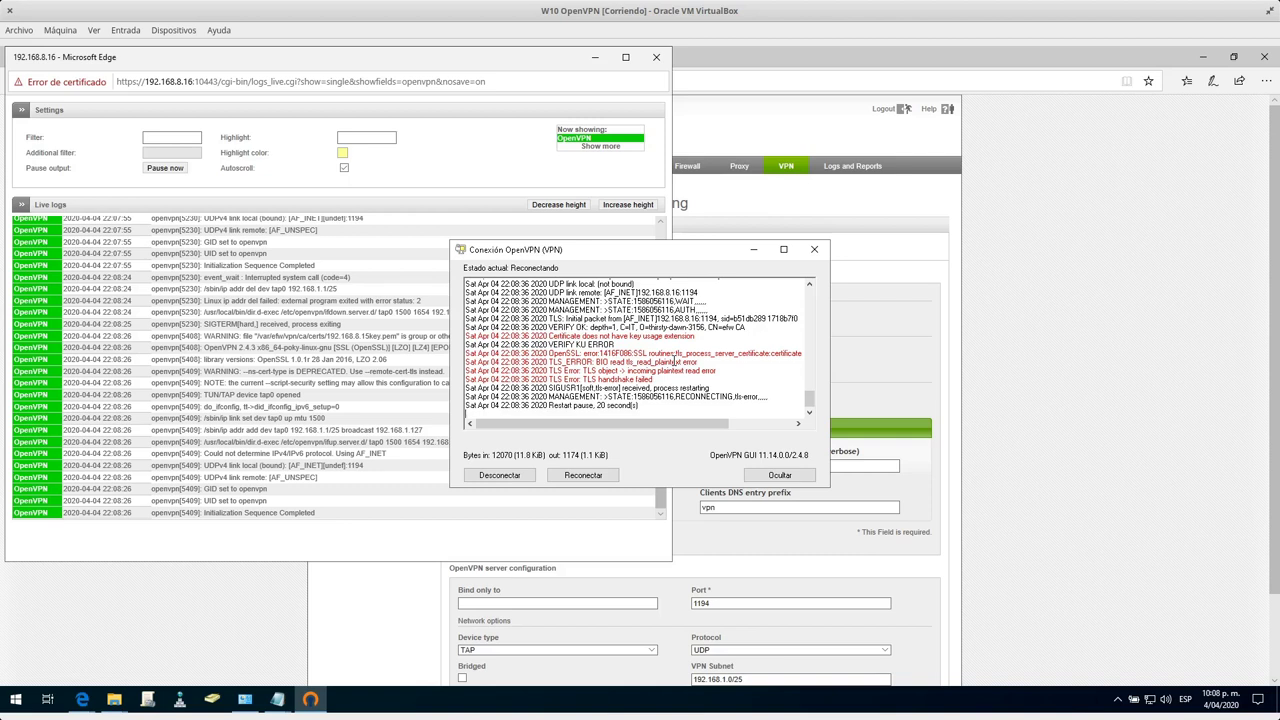
left_click_drag(684, 424, 771, 424)
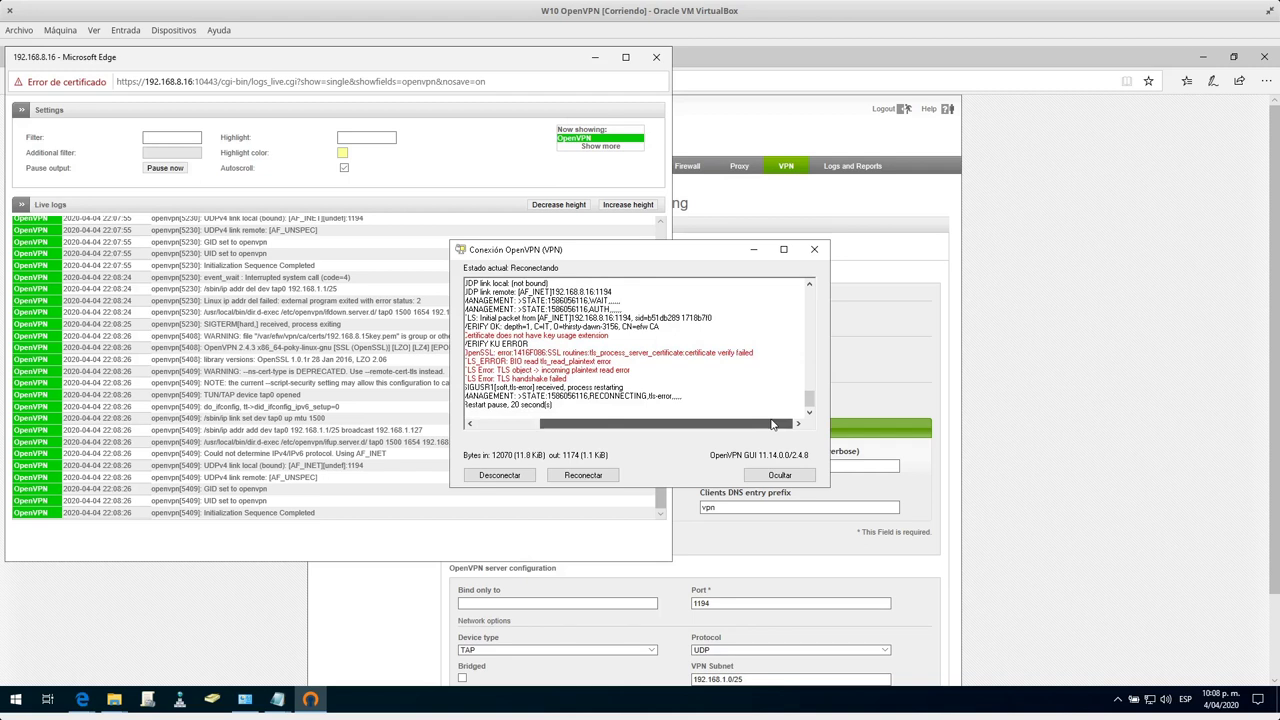
Recheck the OpenVPN server's advanced options on the settings page, then minimize the browser.
left_click(720, 505)
scroll(717, 494, "down", 1)
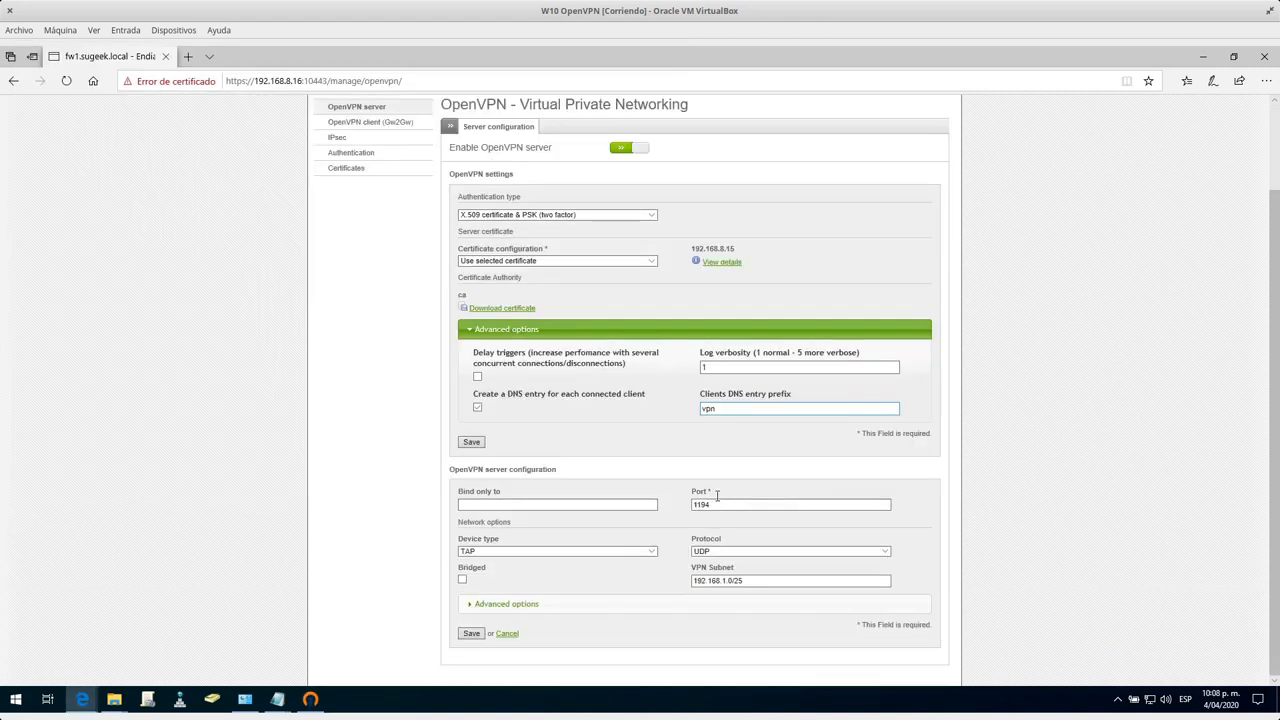
left_click(500, 604)
scroll(616, 579, "down", 4)
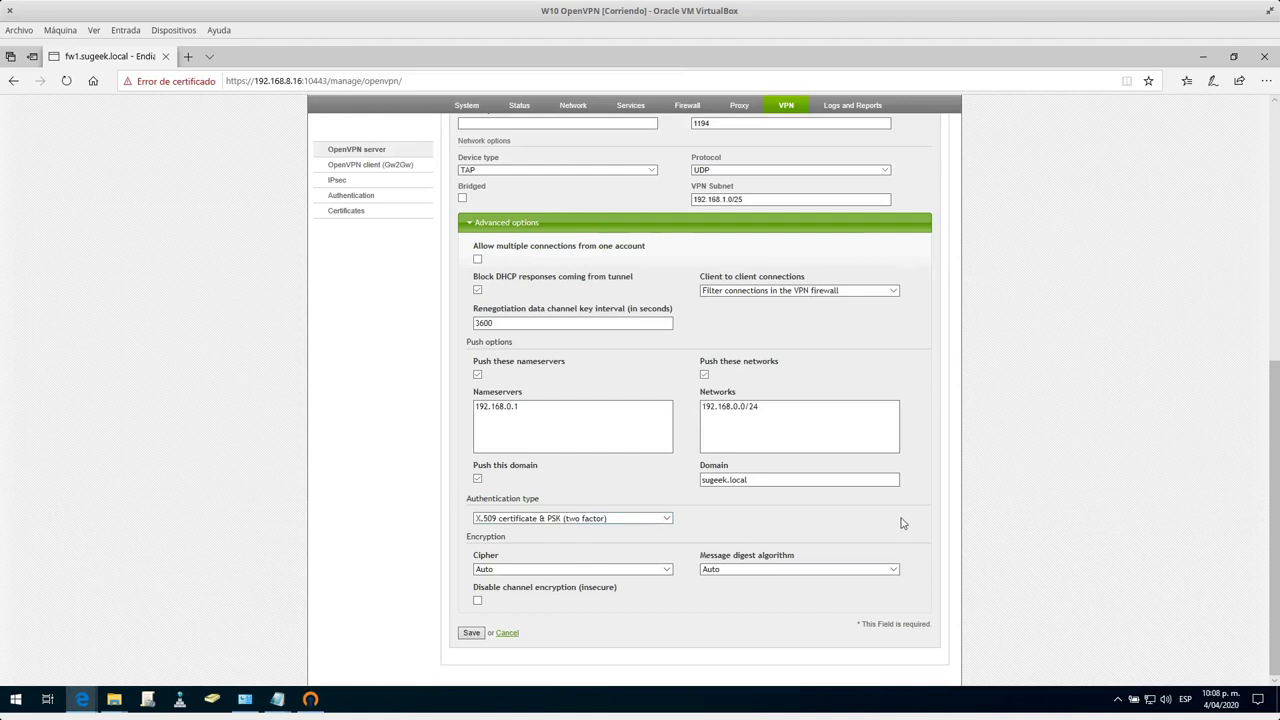
scroll(903, 523, "up", 10)
left_click(1203, 56)
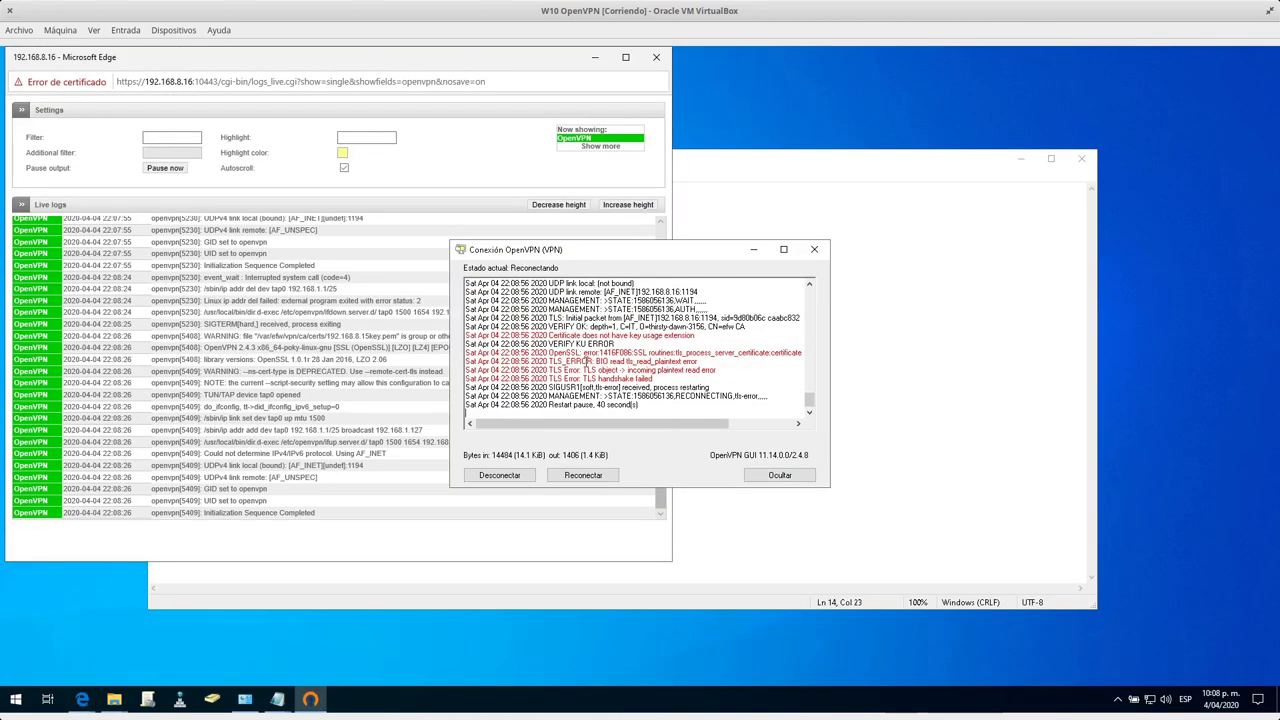
Disconnect the VPN and copy the 'remote-cert-tls' option name from VPN.ovpn's last line.
left_click(483, 474)
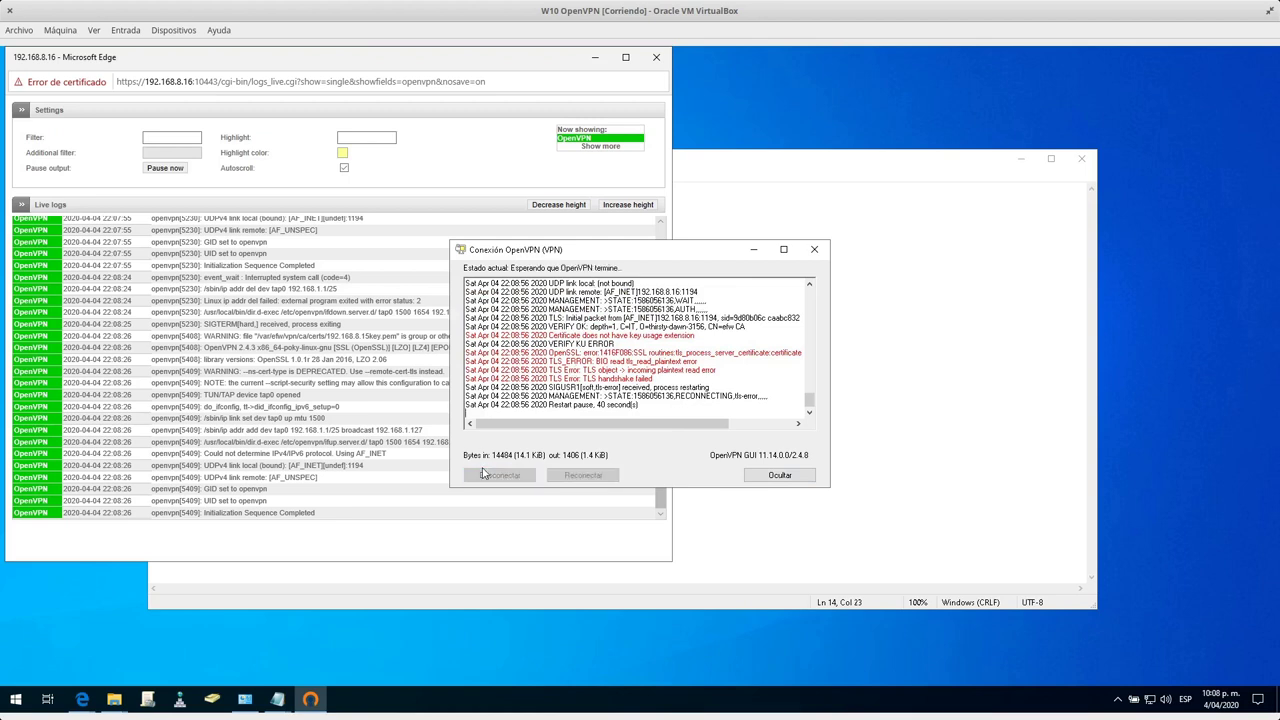
left_click(594, 57)
double_click(176, 345)
left_click(180, 345)
left_click_drag(180, 345, 152, 336)
left_click(183, 346)
left_click(183, 346)
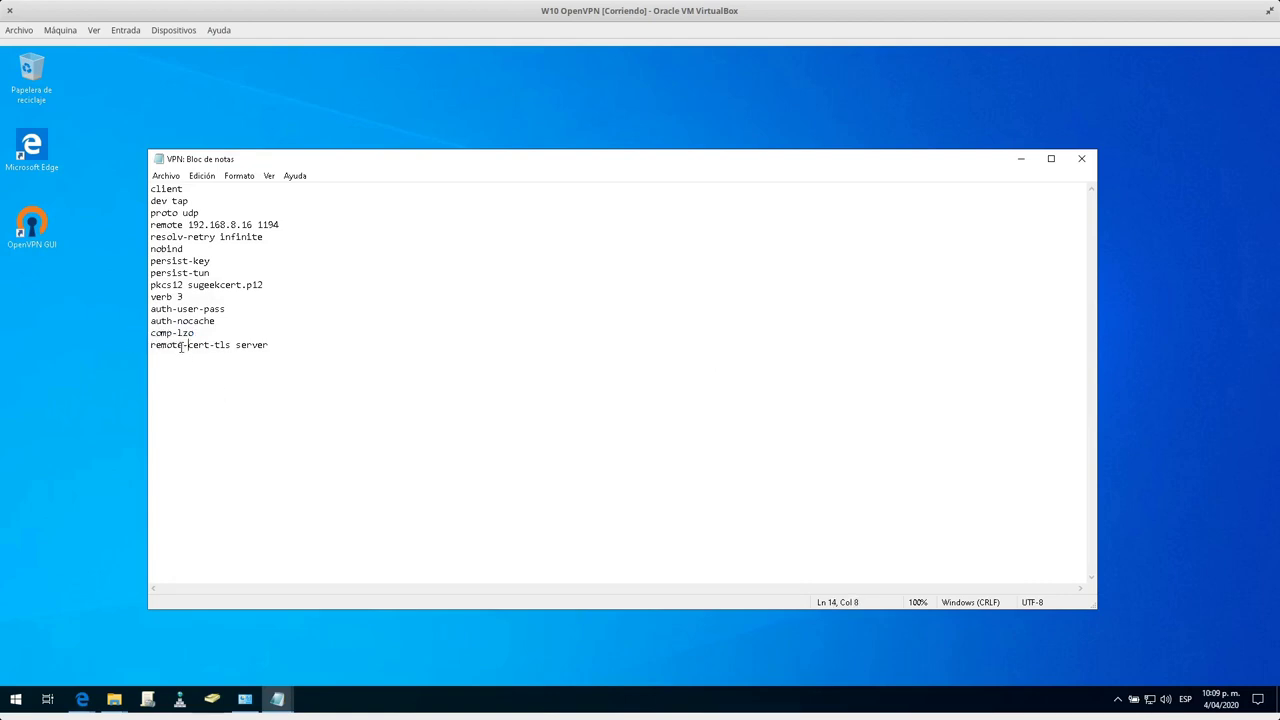
left_click_drag(232, 345, 150, 345)
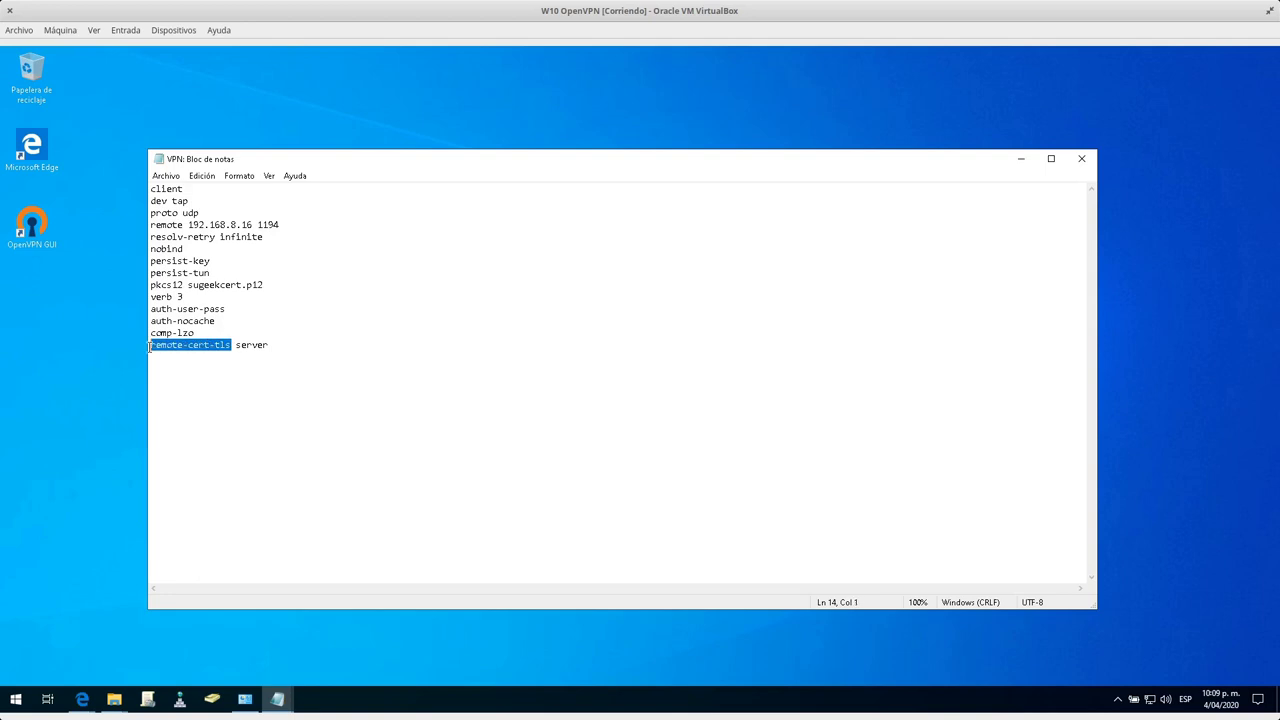
right_click(200, 357)
left_click(233, 393)
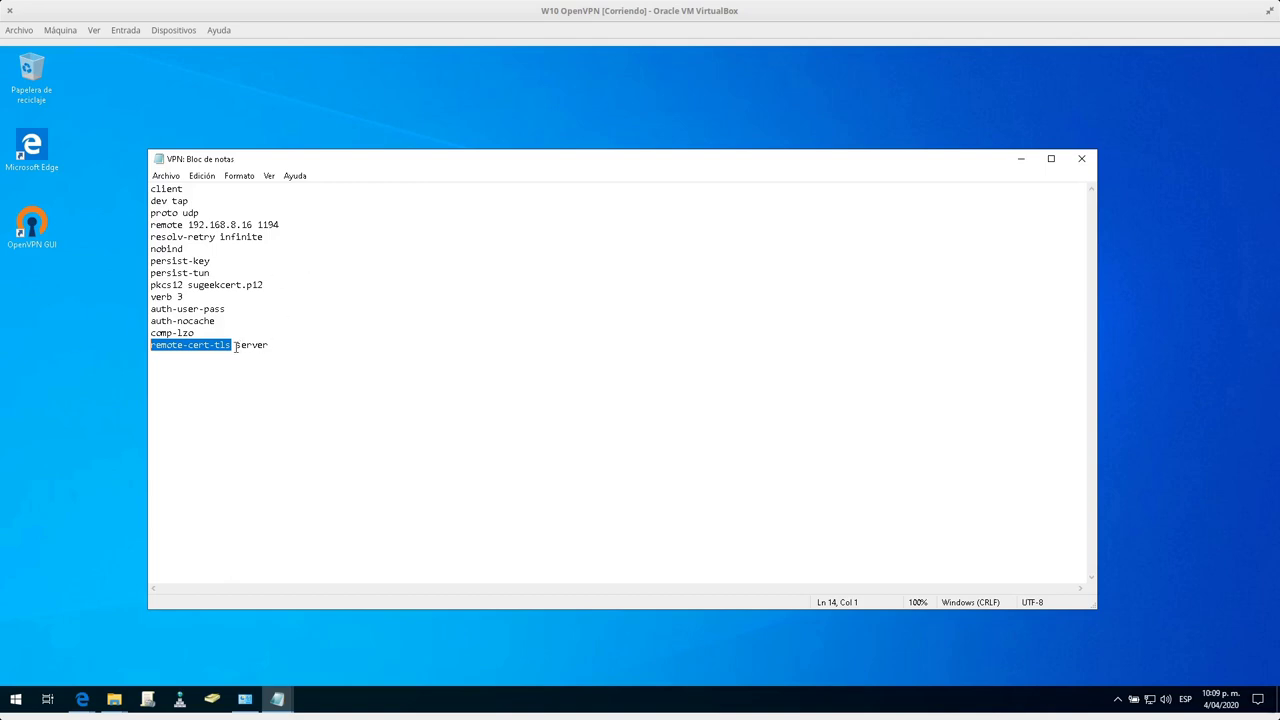
Change the last line to 'ns-cert-type server' and save the file when closing Notepad.
left_click(187, 344)
double_click(172, 344)
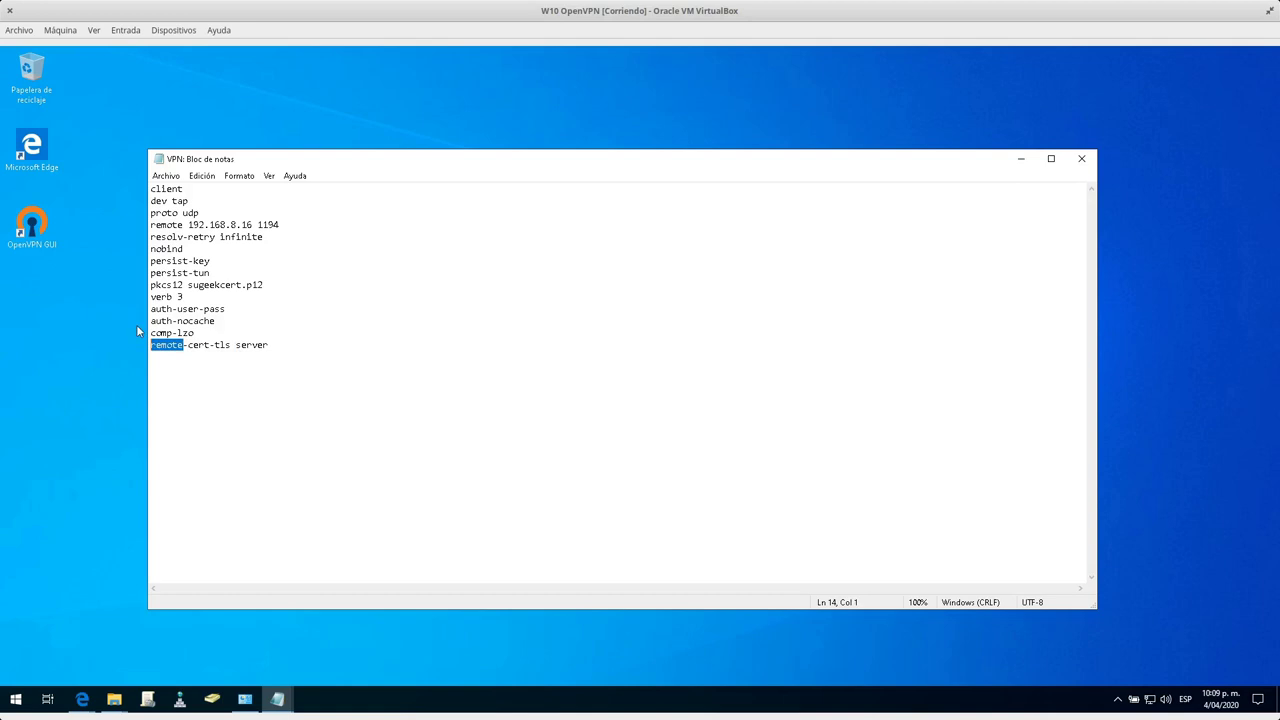
type("ns")
key("Right")
key("Right")
key("Right")
key("Right")
key("Right")
key("Right")
key("ctrl+shift+Right")
type("type")
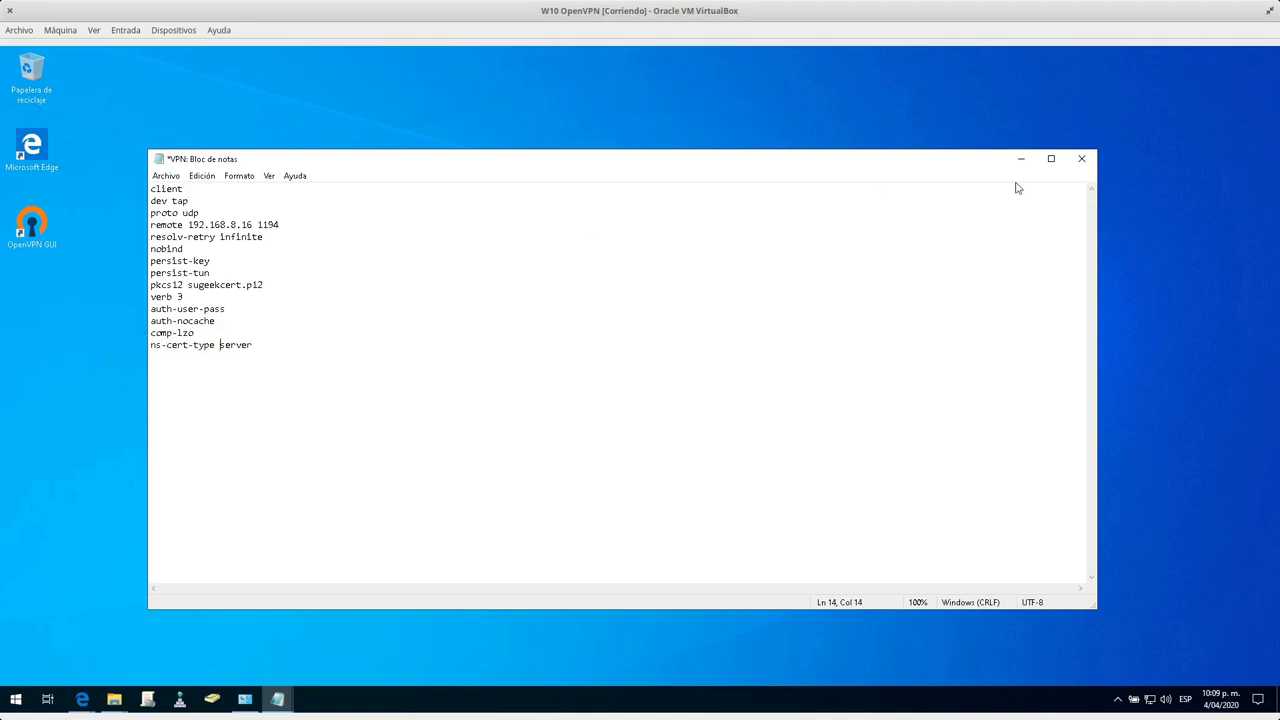
left_click(1081, 158)
left_click(579, 386)
left_click(1081, 158)
Connect the VPN with the password and key password until it reports Conectado with IP 192.168.1.2.
left_click(1117, 699)
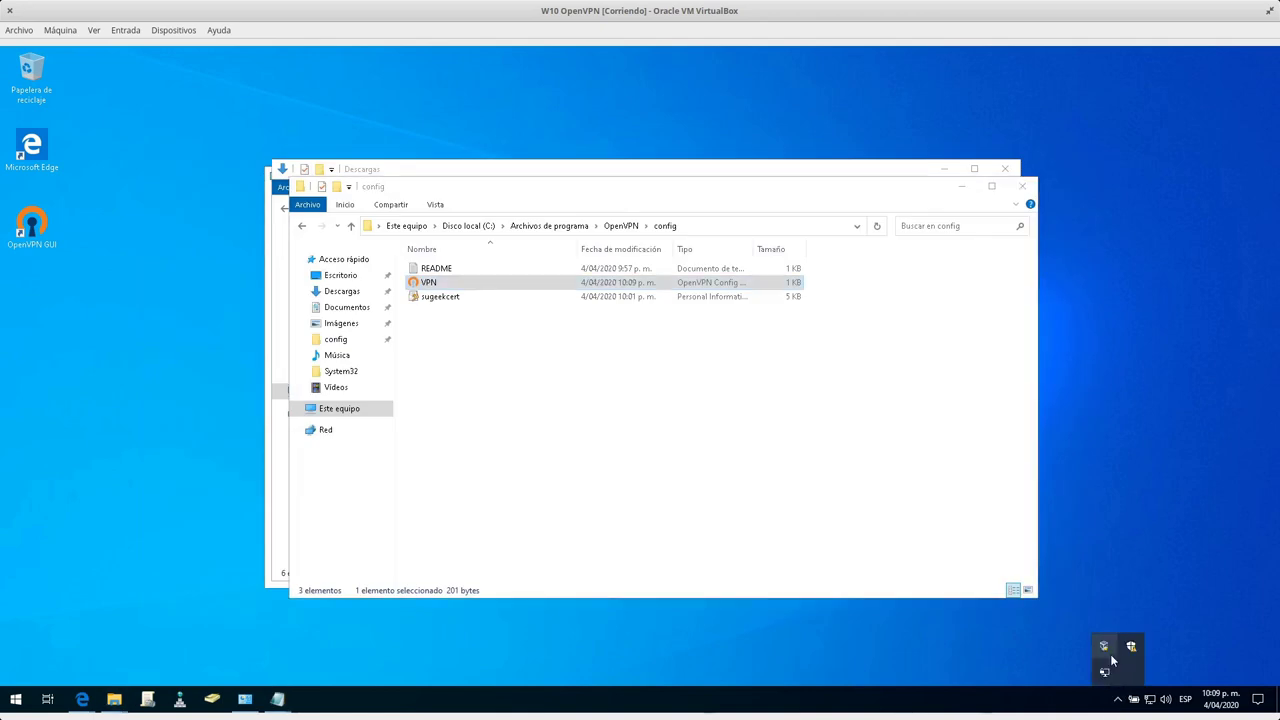
right_click(1104, 670)
left_click(1010, 503)
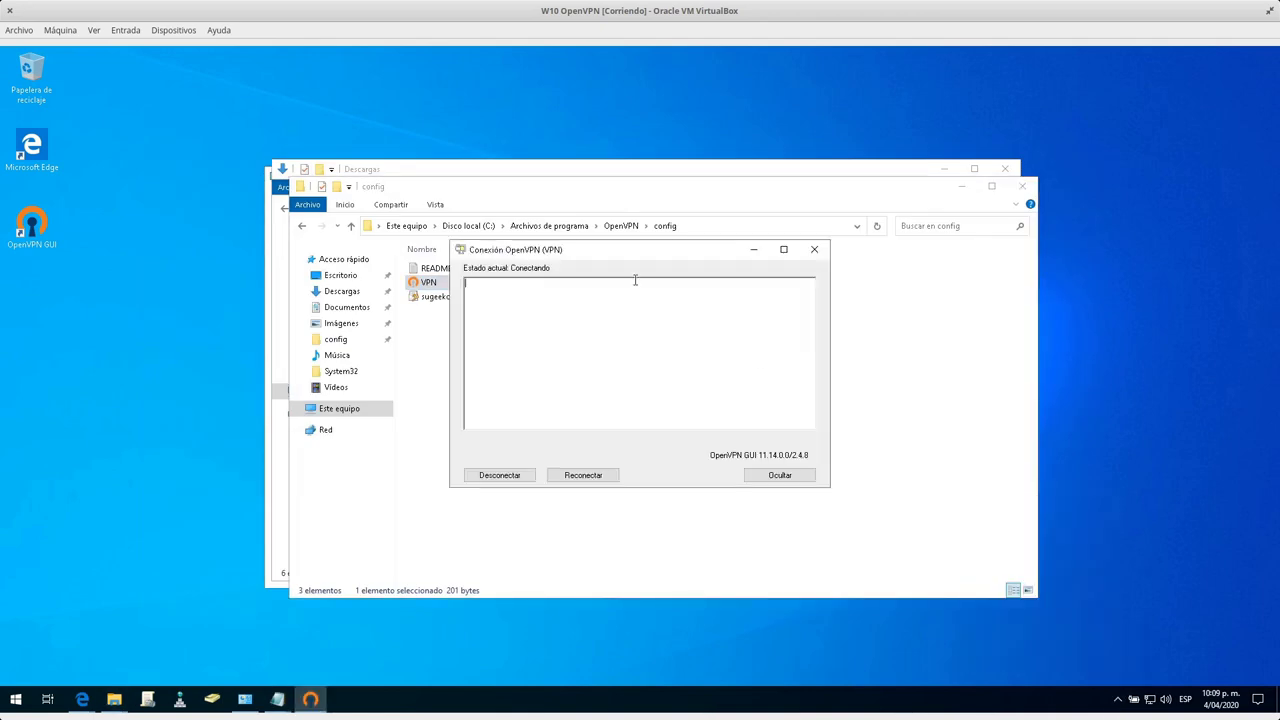
type("******")
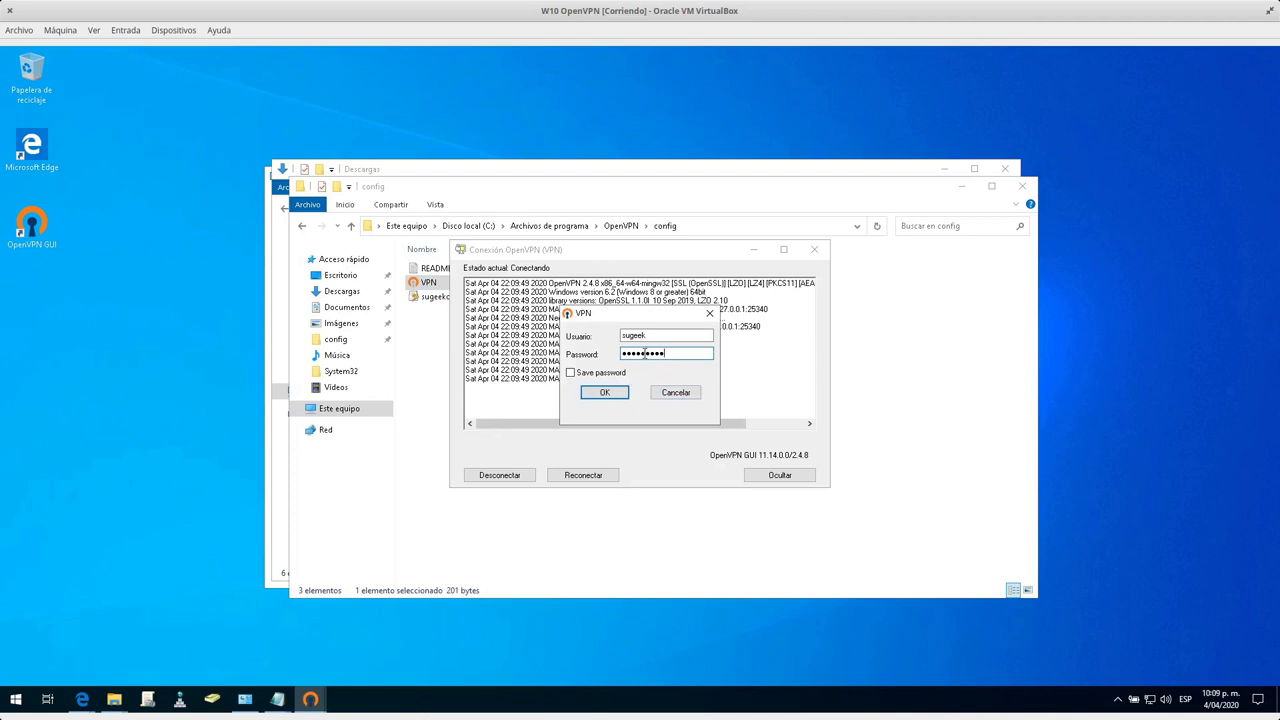
left_click(612, 392)
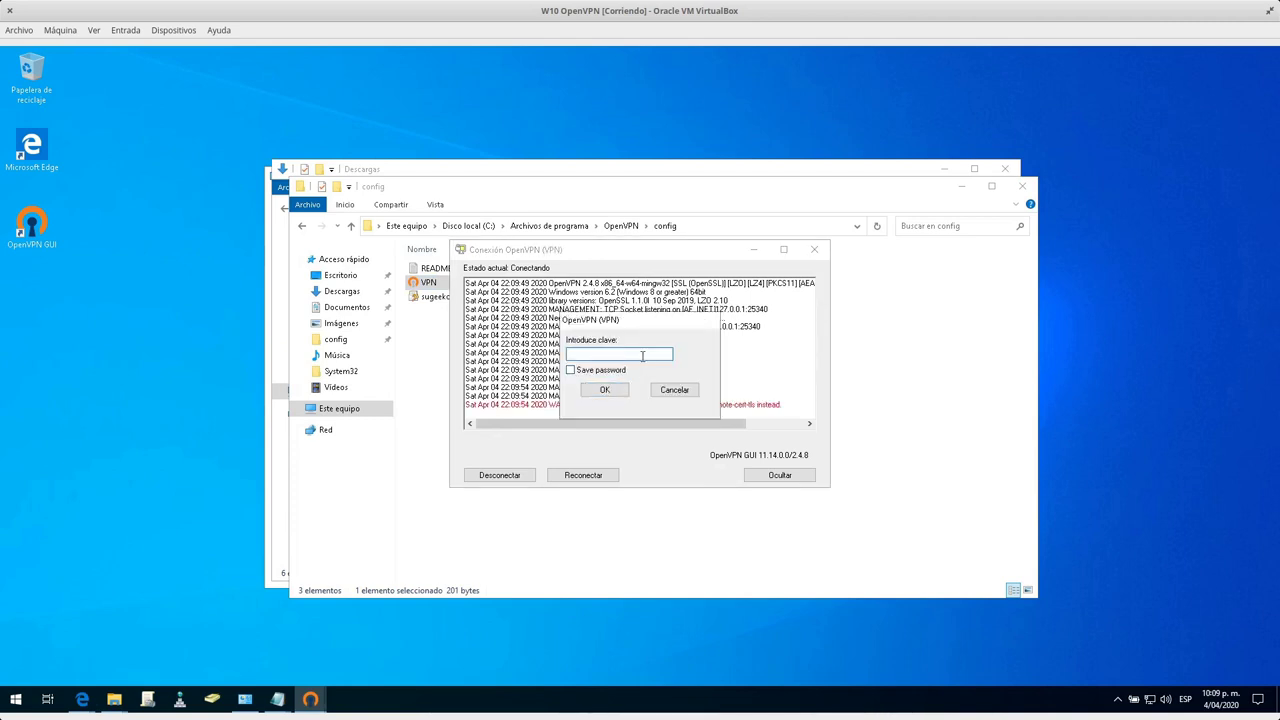
type("*********")
key("Return")
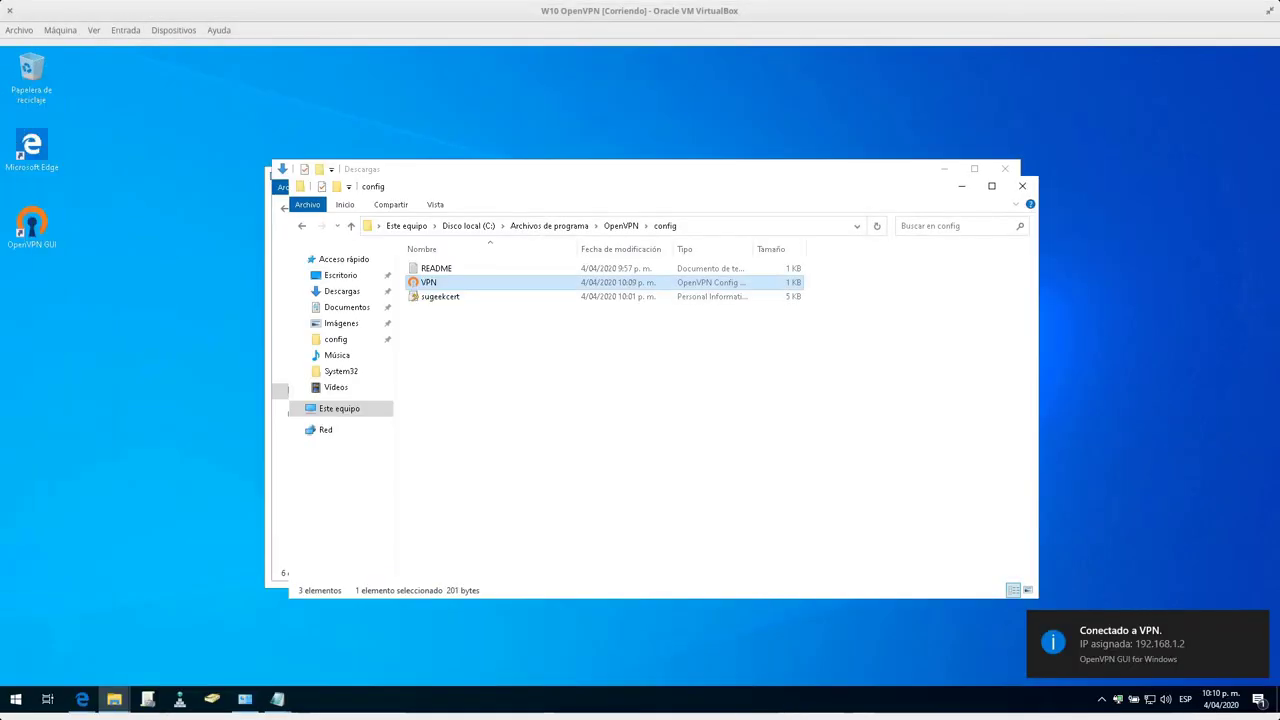
double_click(430, 284)
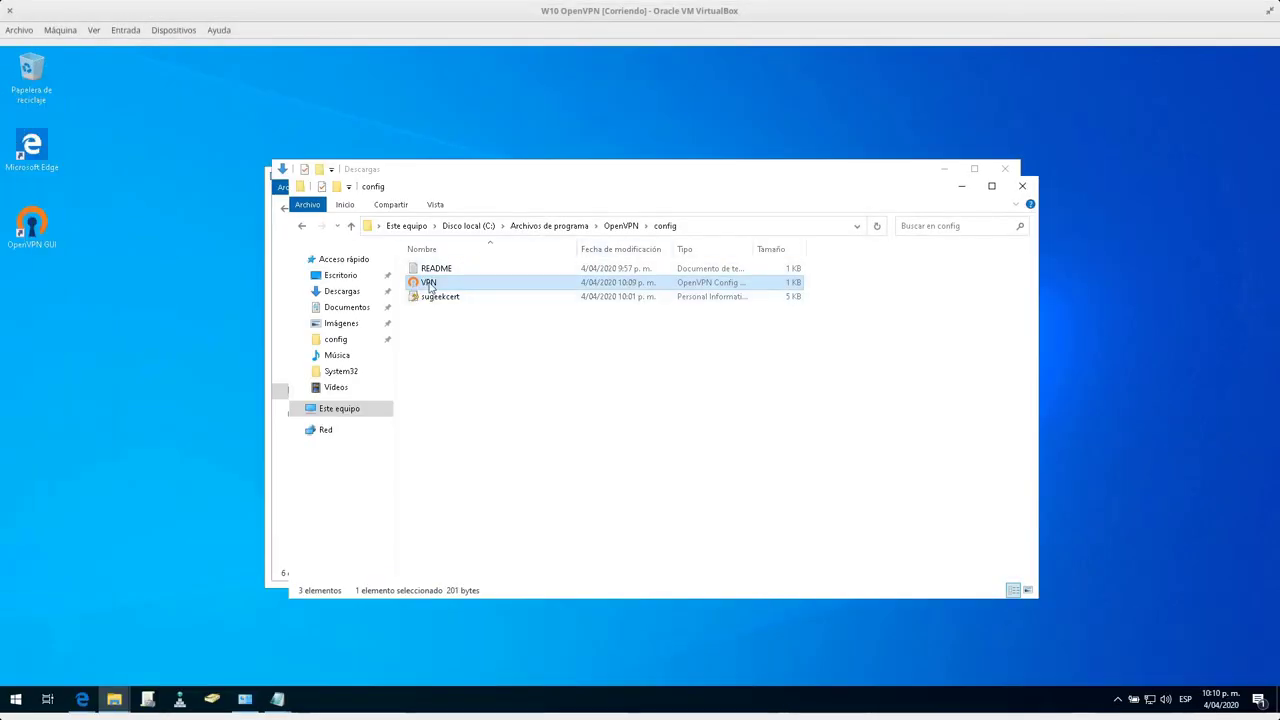
Choose AES-256-CBC cipher and SHA512 message digest for the OpenVPN server, then save and apply.
mouse_move(82, 699)
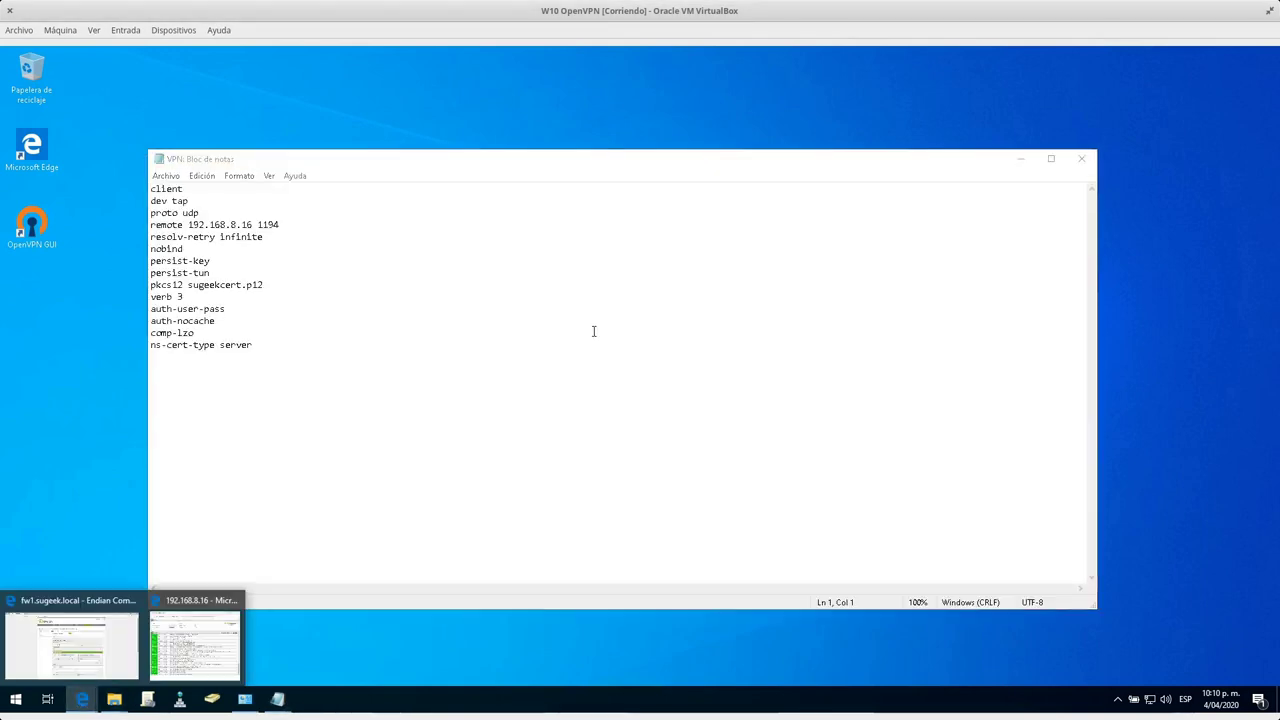
left_click(72, 655)
scroll(409, 509, "down", 5)
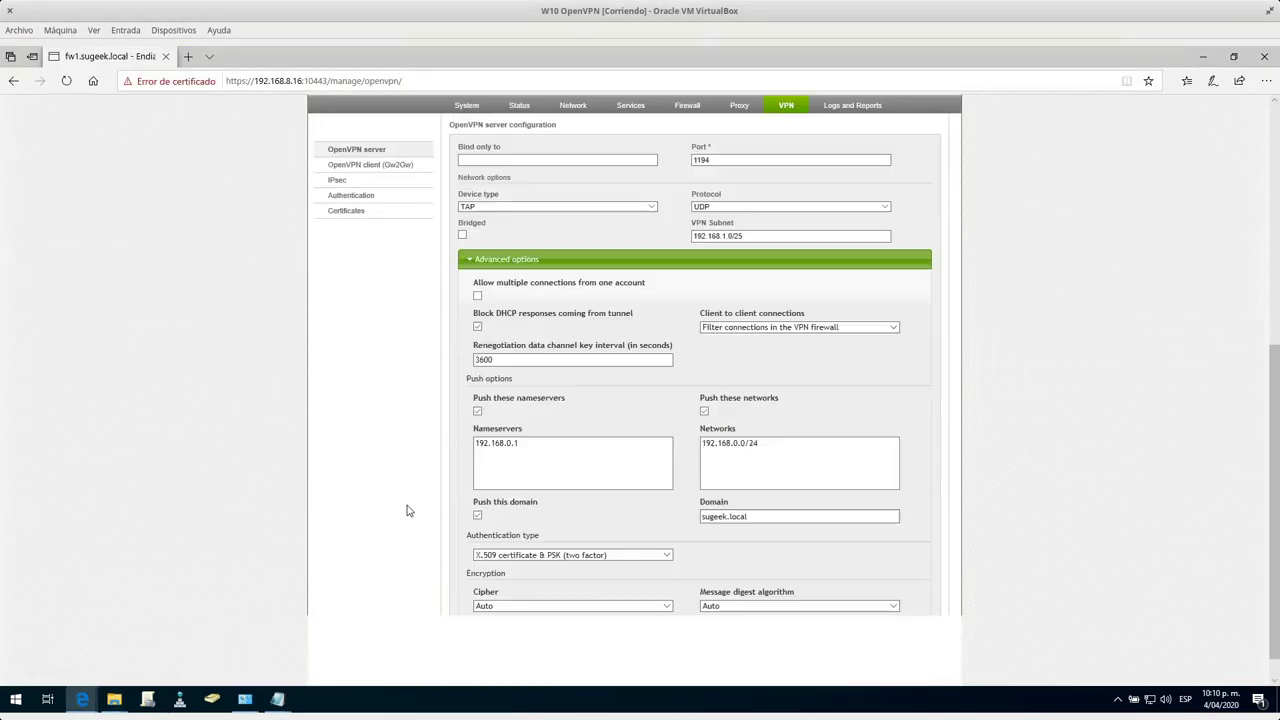
left_click(590, 606)
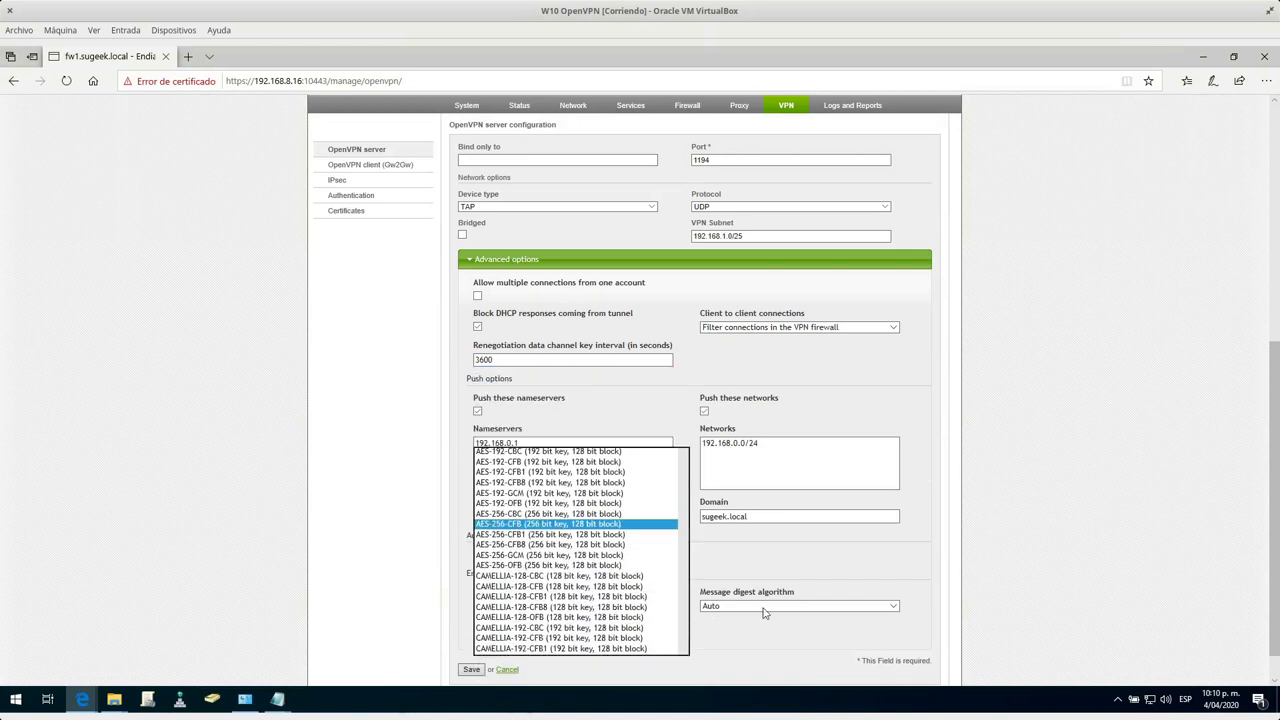
left_click(565, 520)
left_click(535, 607)
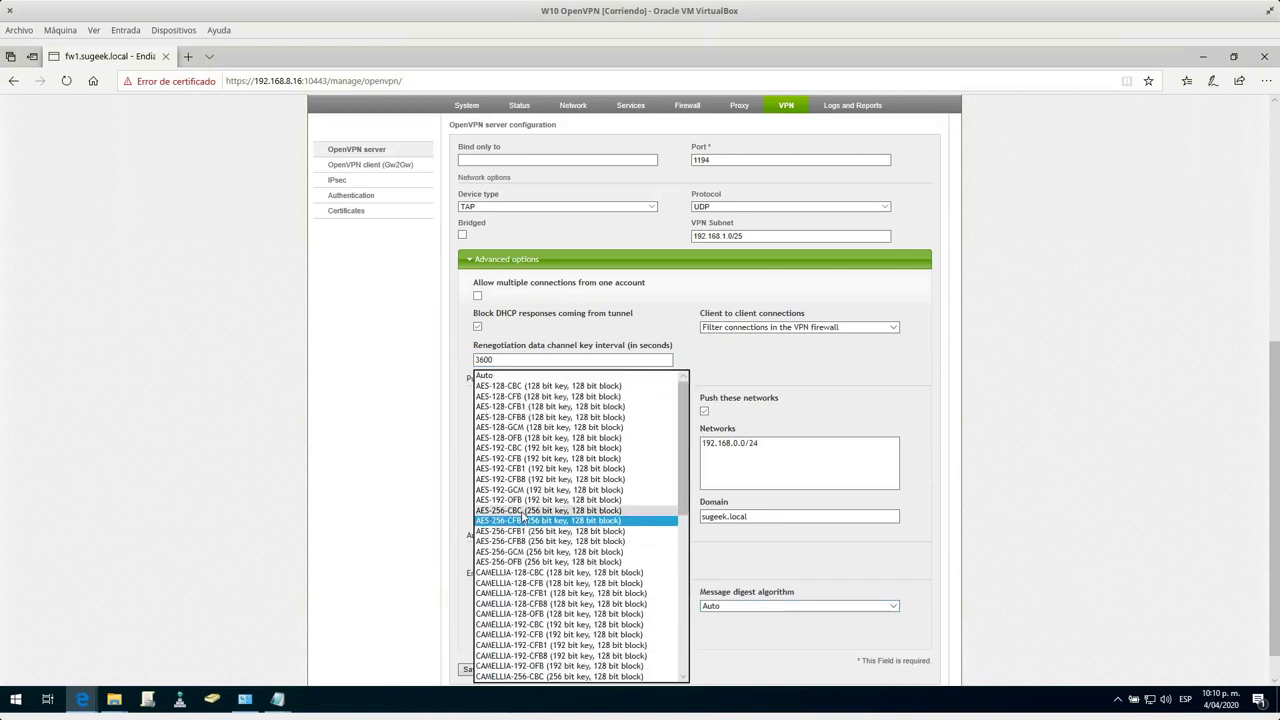
left_click(530, 510)
left_click(741, 606)
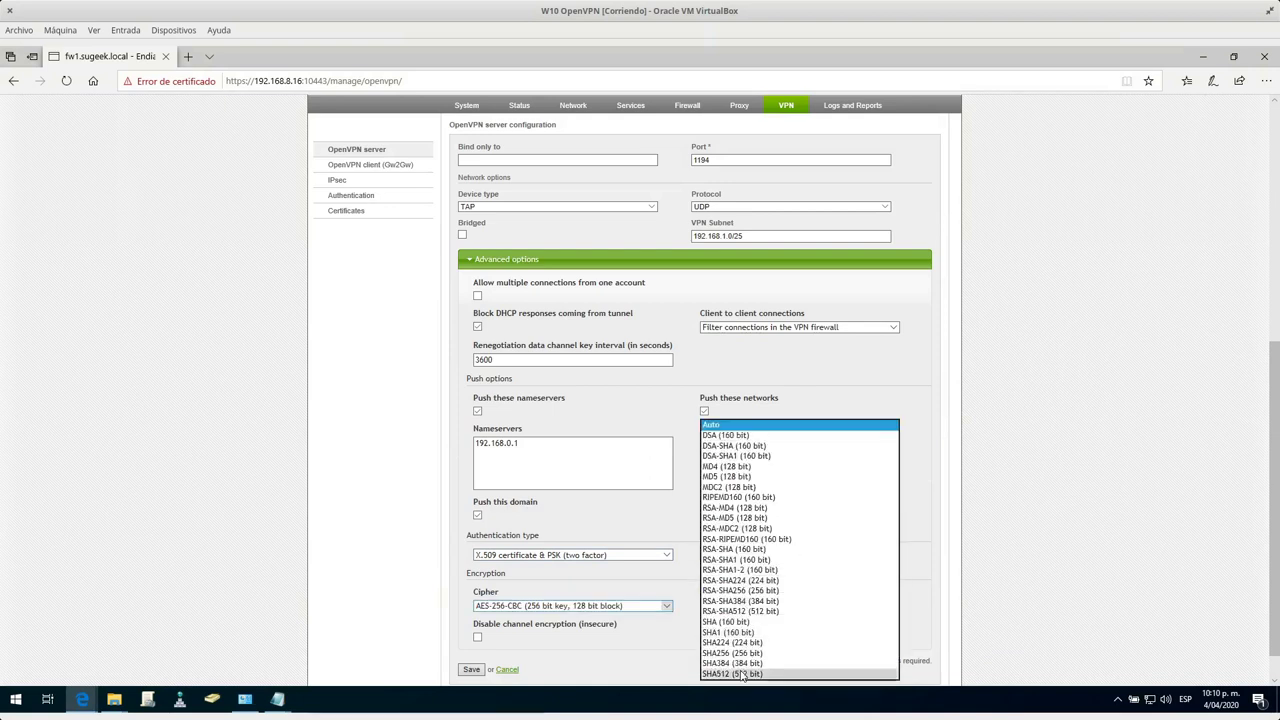
left_click(744, 674)
left_click(470, 669)
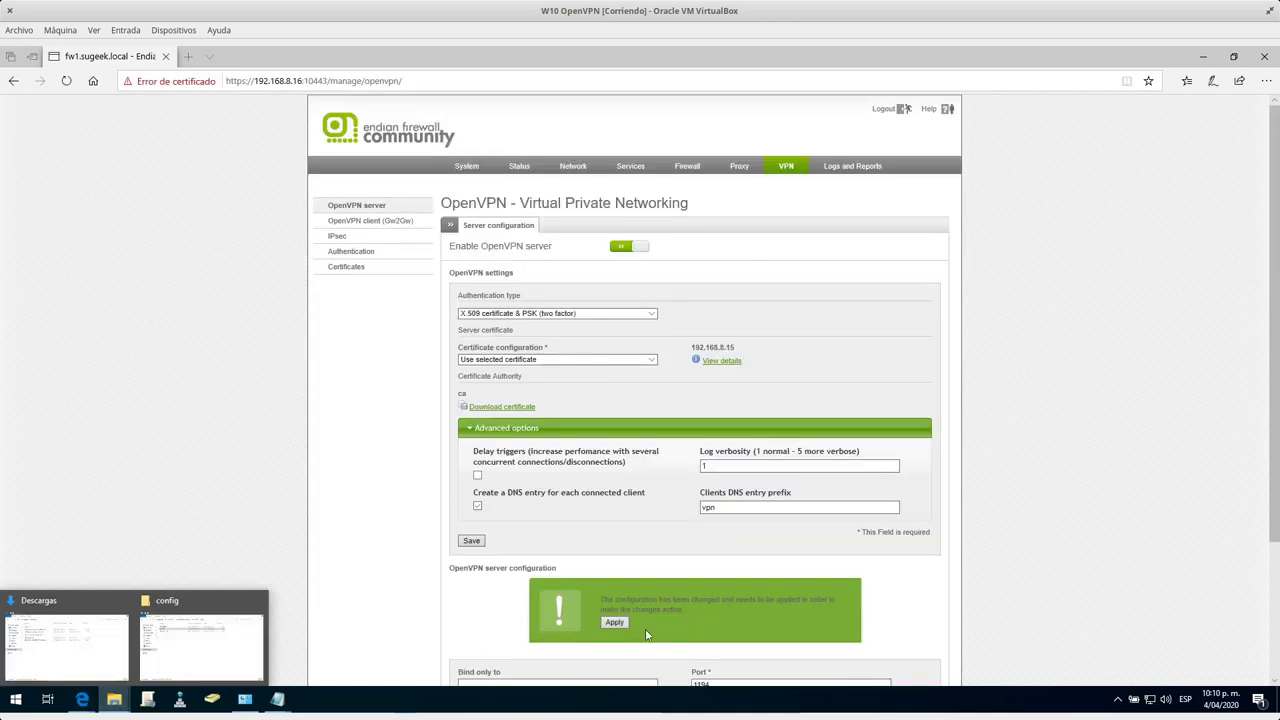
left_click(614, 622)
mouse_move(114, 698)
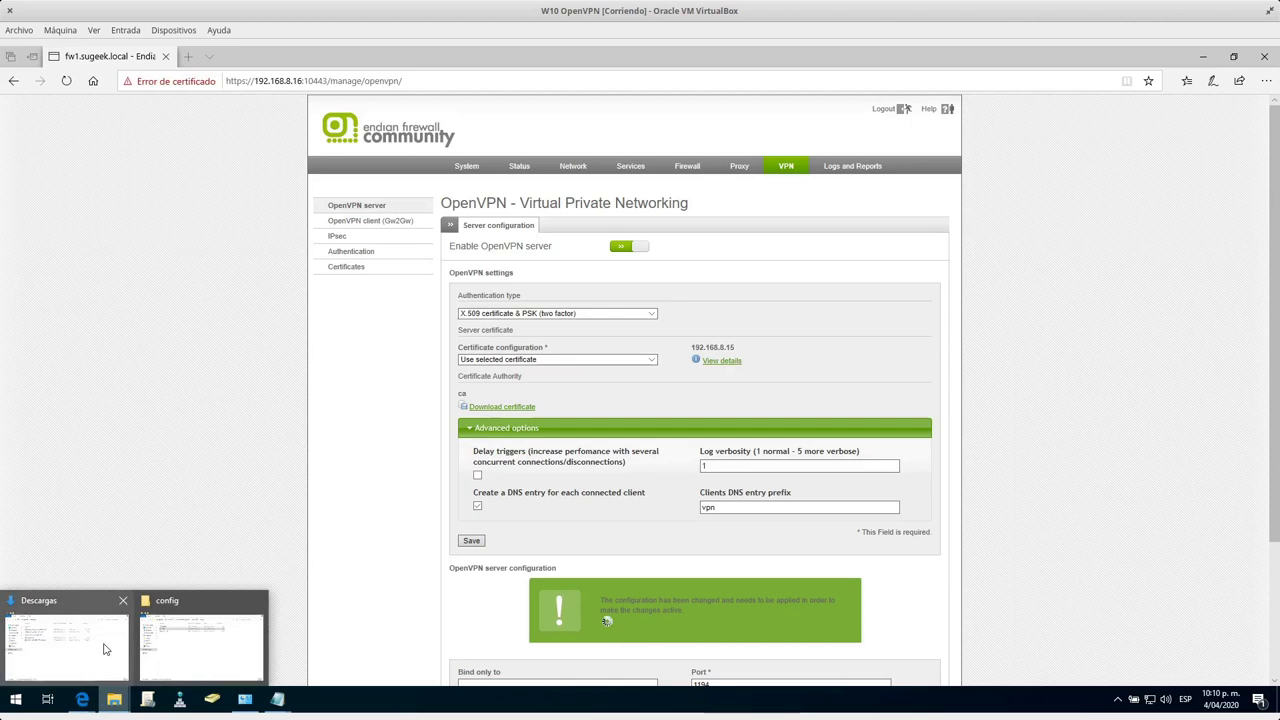
left_click(200, 645)
Open VPN.ovpn, check its final 'ns-cert-type server' line, and close Notepad.
double_click(445, 285)
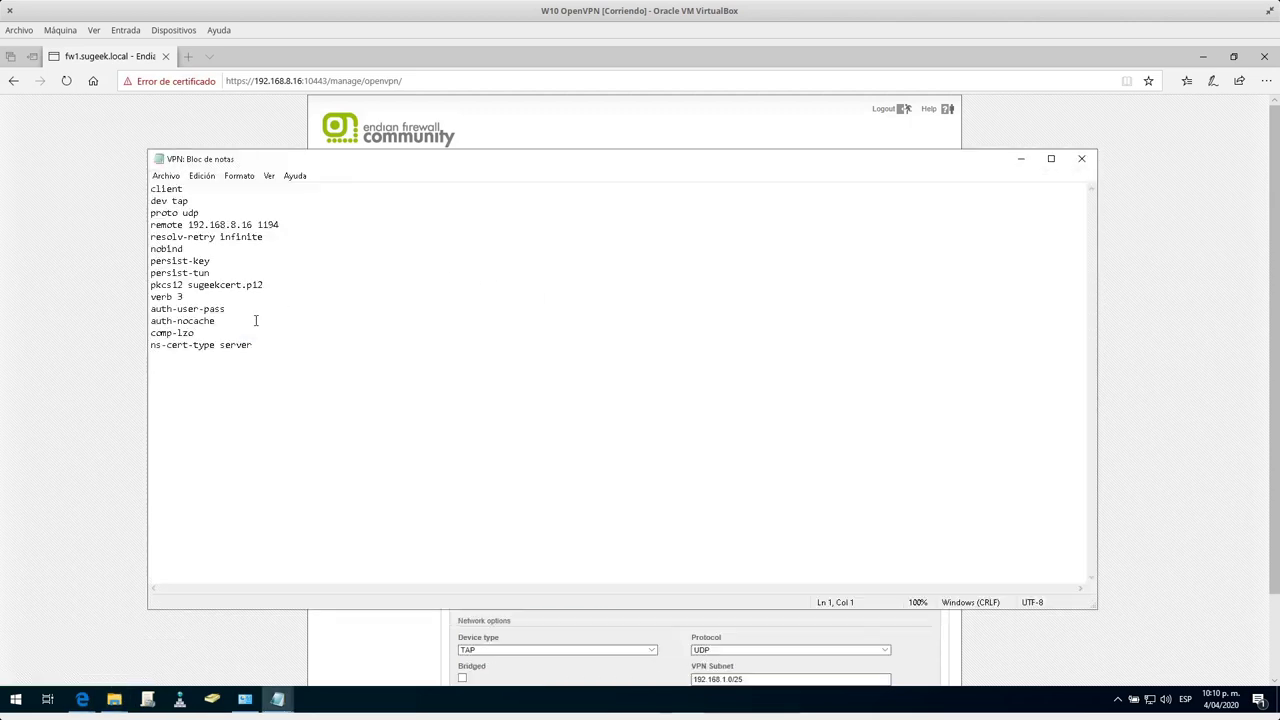
left_click_drag(253, 345, 150, 345)
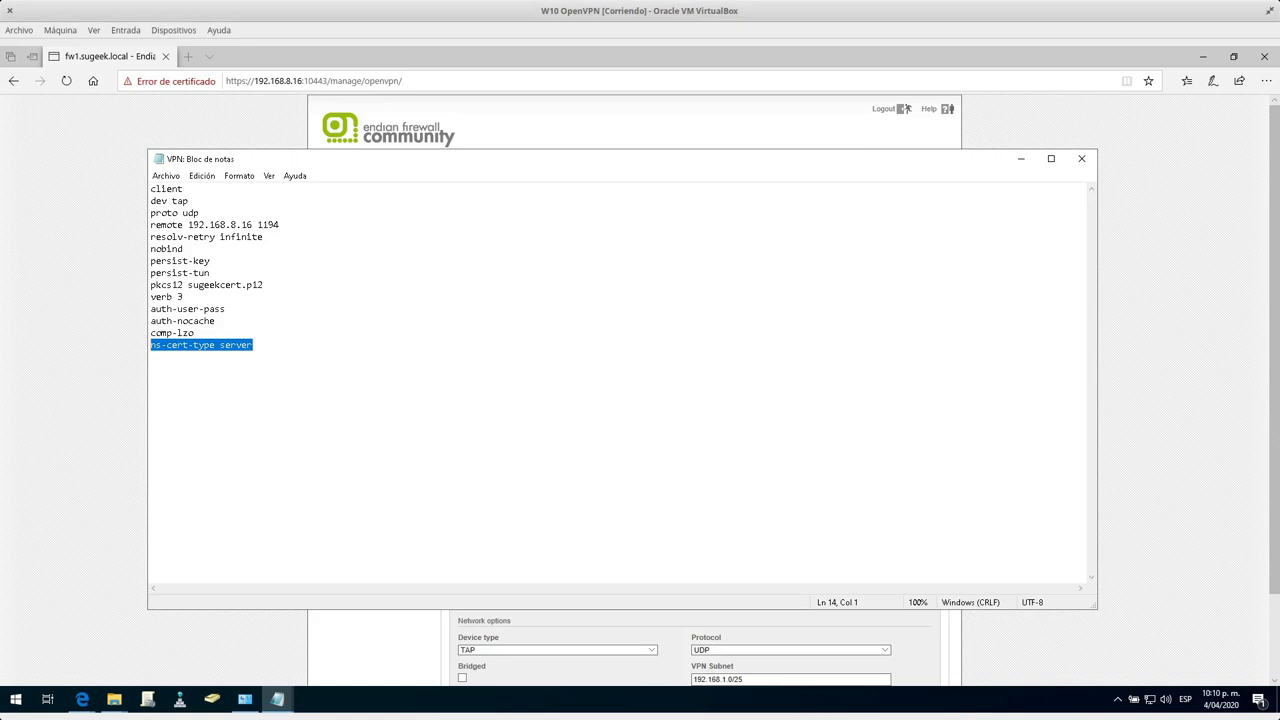
left_click(516, 347)
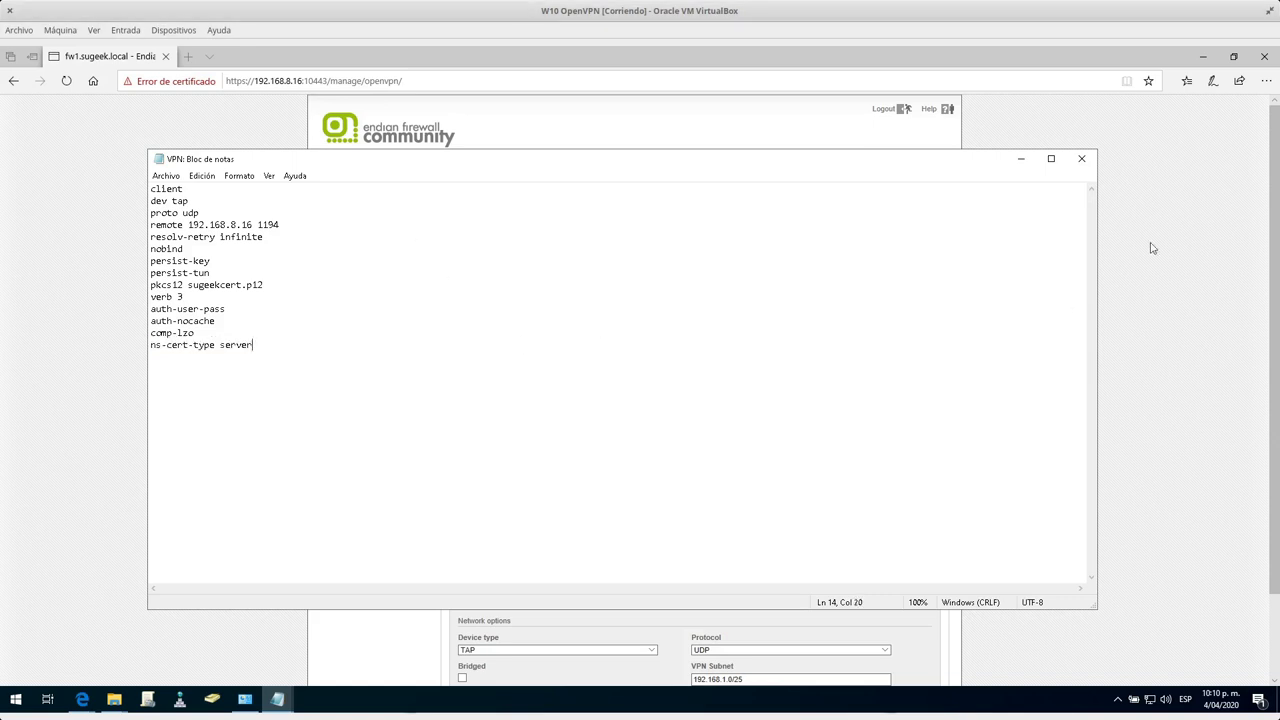
left_click(1082, 159)
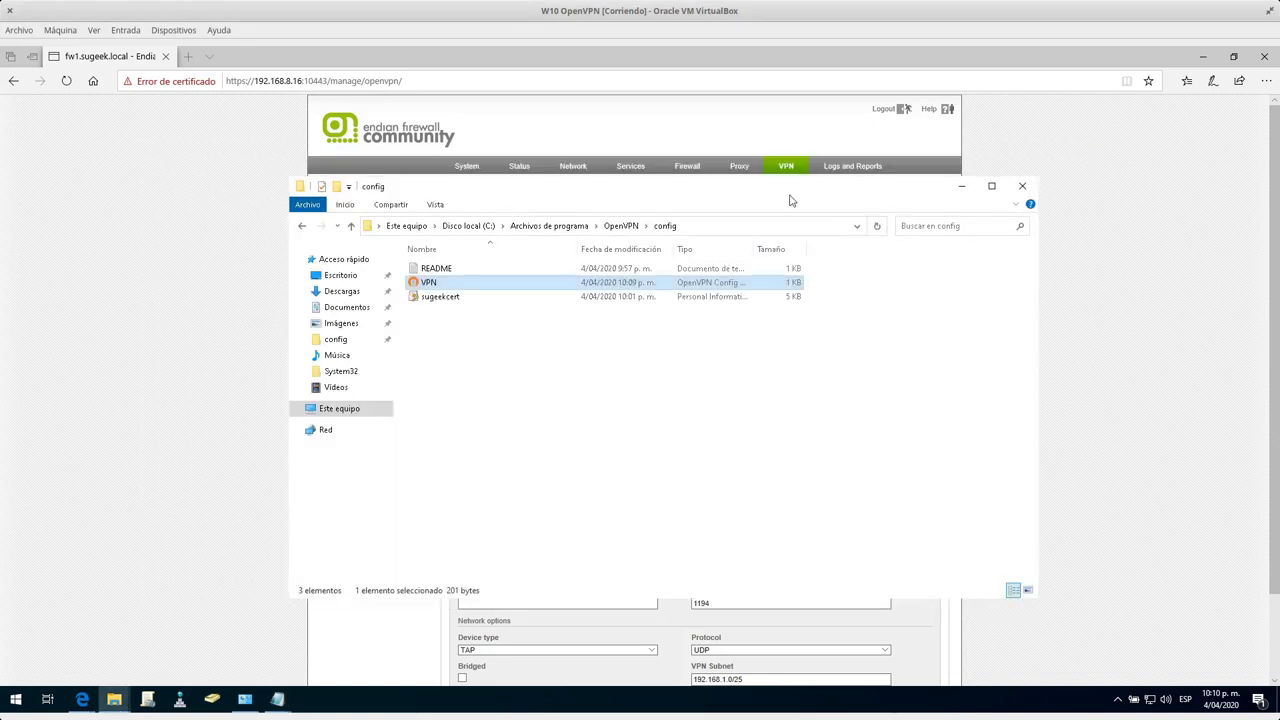
Open the firewall's Status > VPN connections page, which lists no active connections.
left_click(1117, 699)
mouse_move(1108, 674)
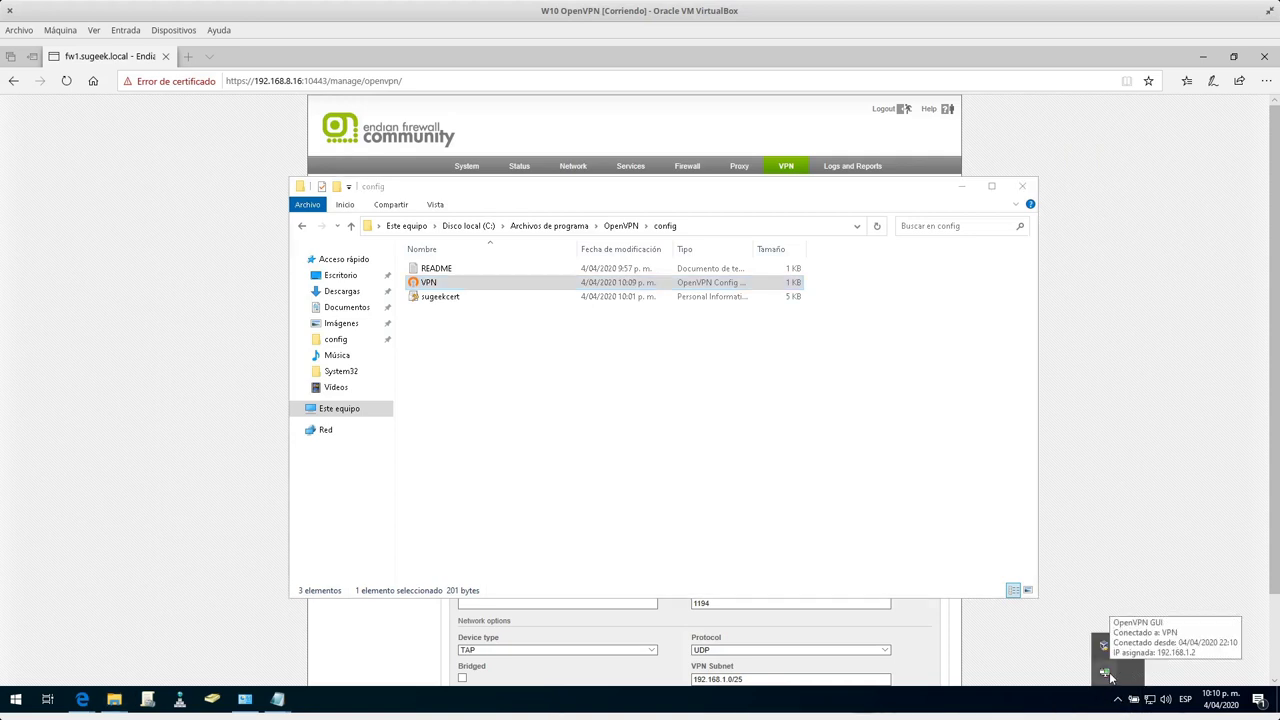
left_click(520, 166)
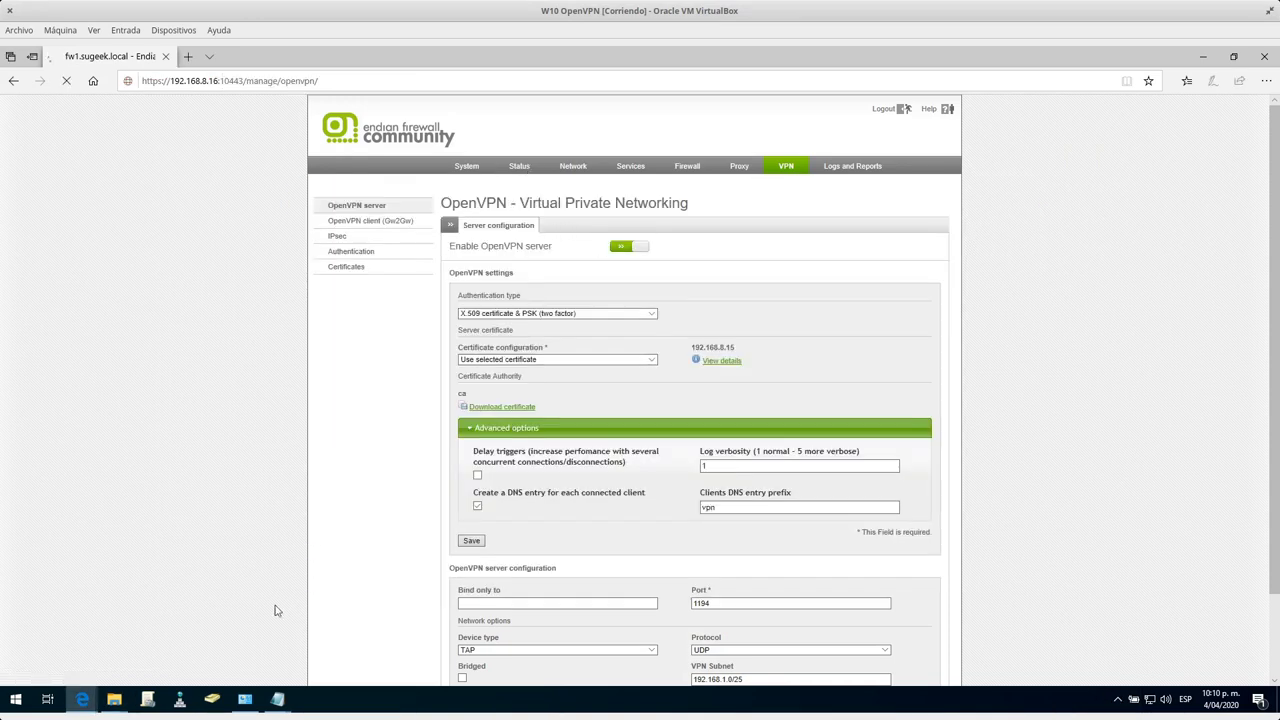
left_click(220, 640)
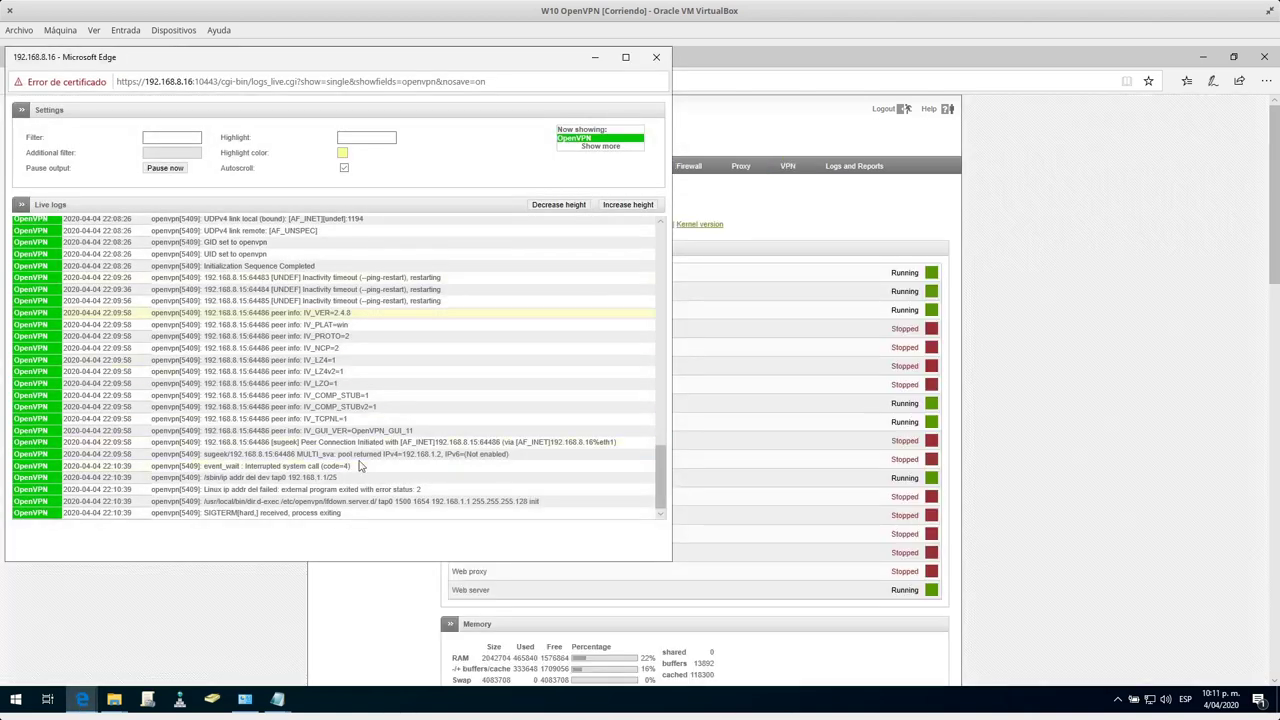
left_click(910, 249)
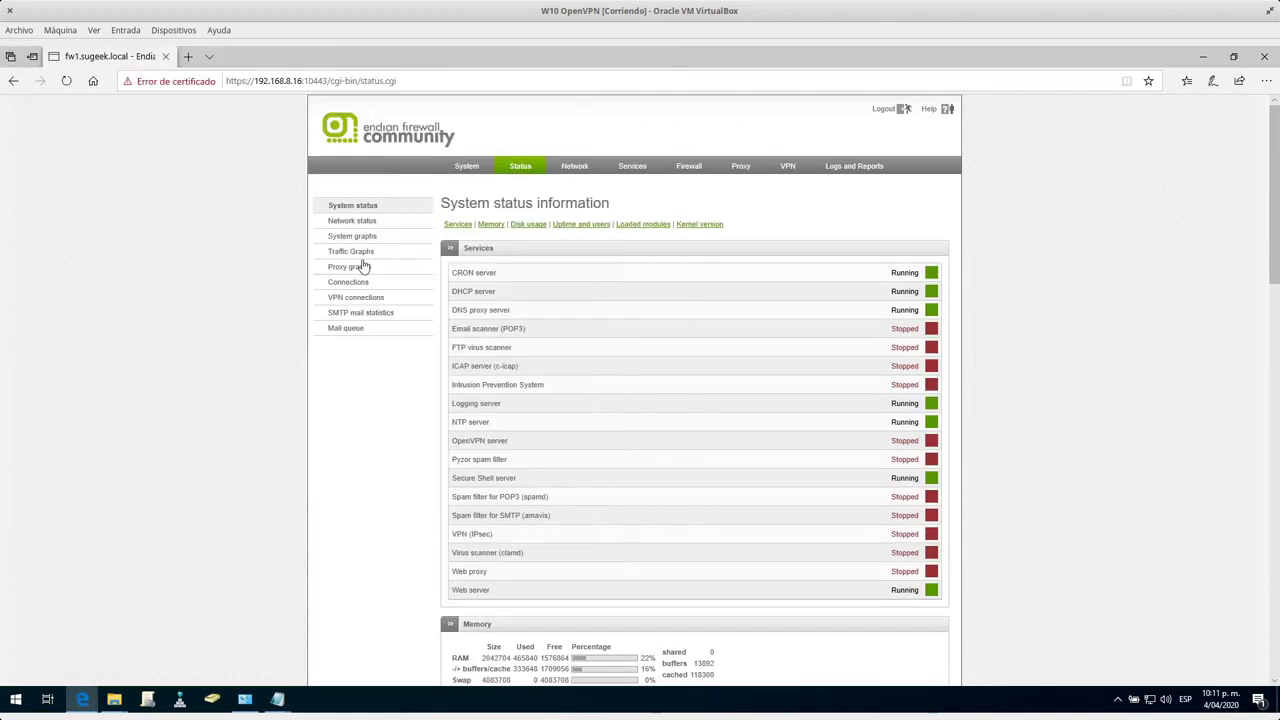
left_click(369, 297)
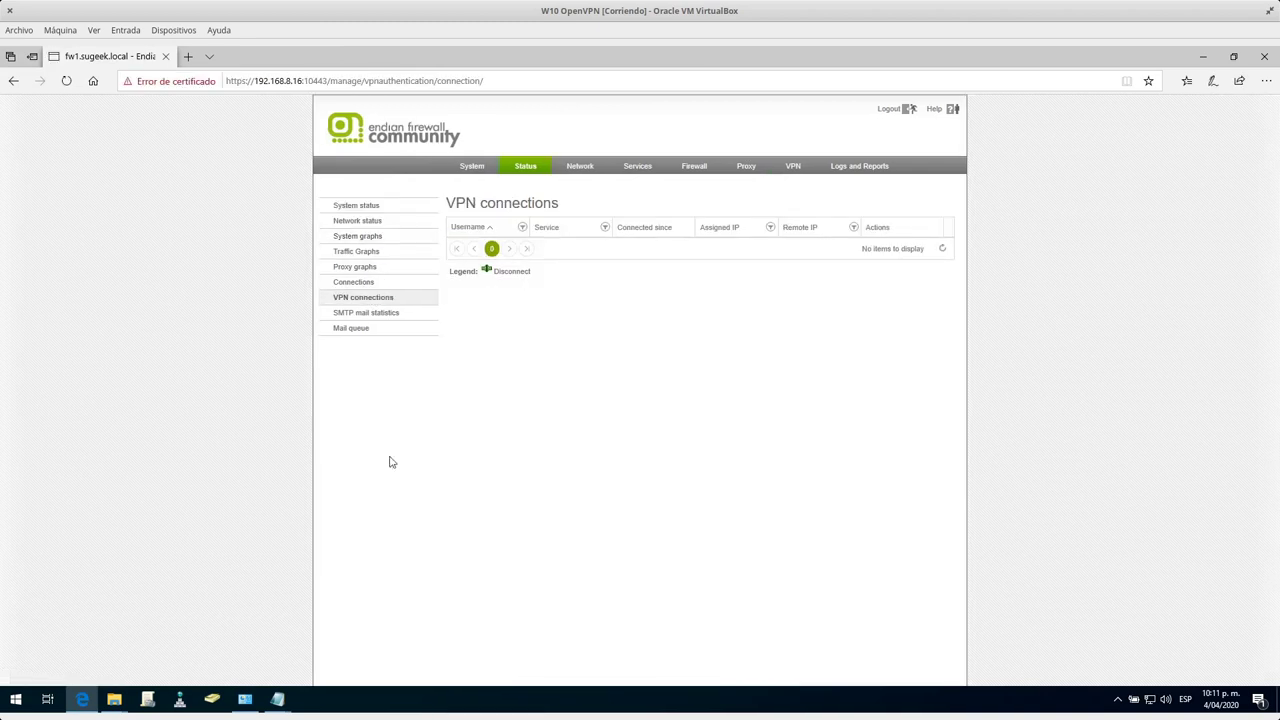
Submit the password in the OpenVPN login dialog to connect the VPN.
left_click(16, 699)
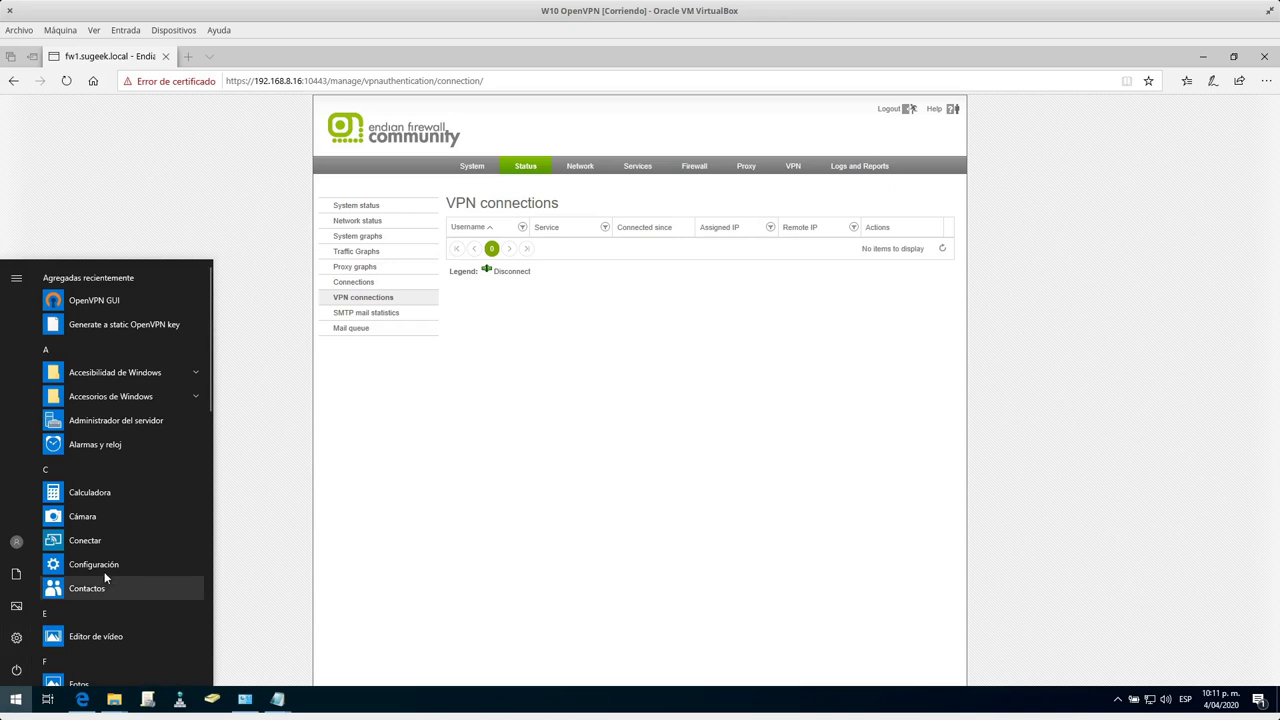
type("cmd")
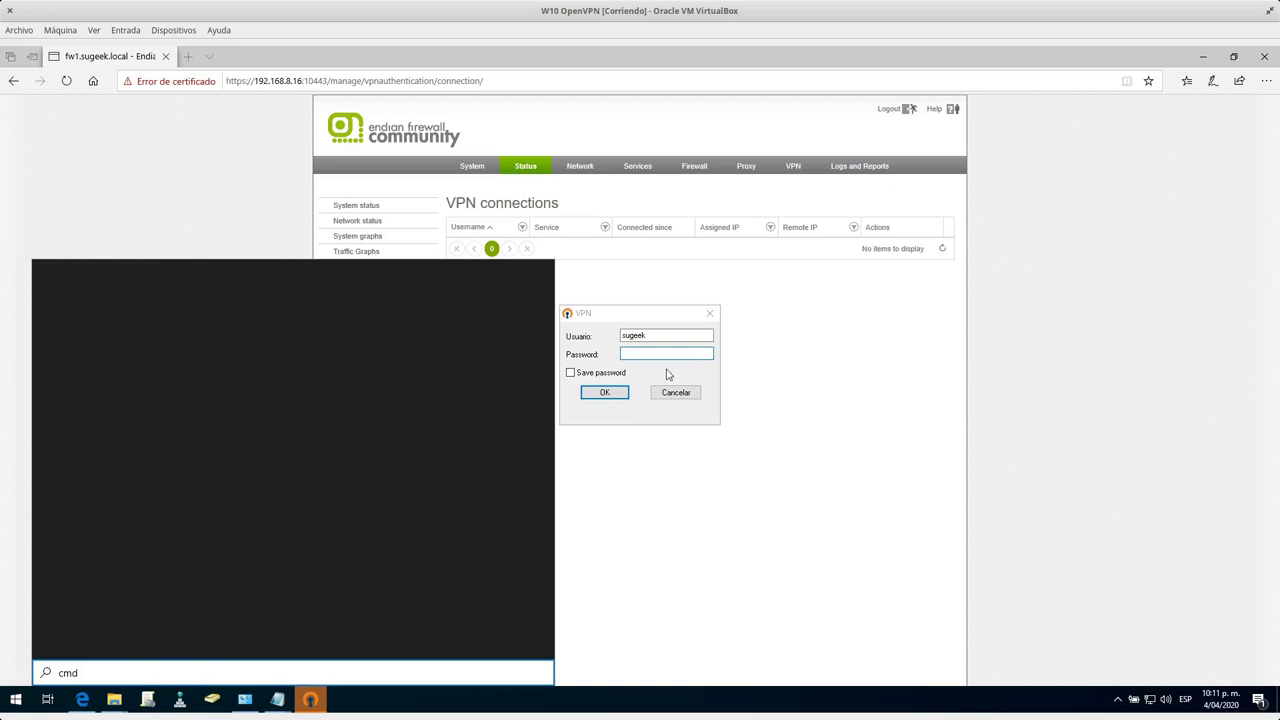
left_click(668, 353)
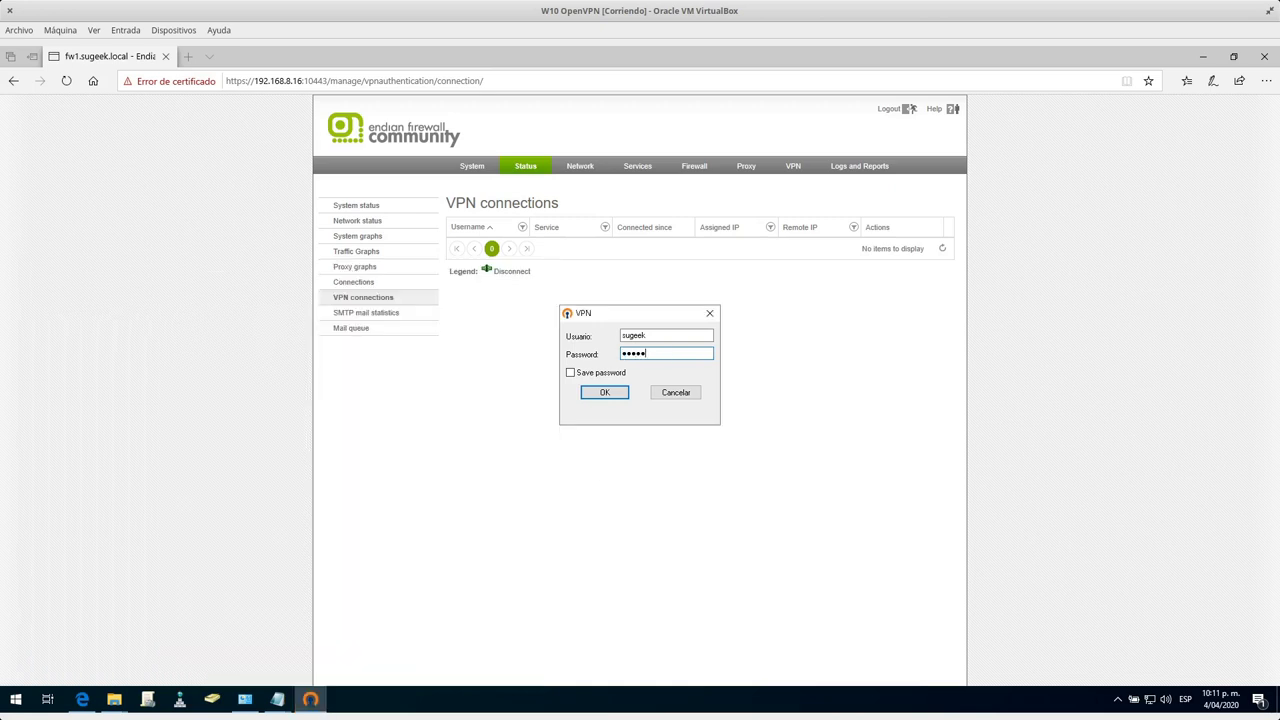
key("Return")
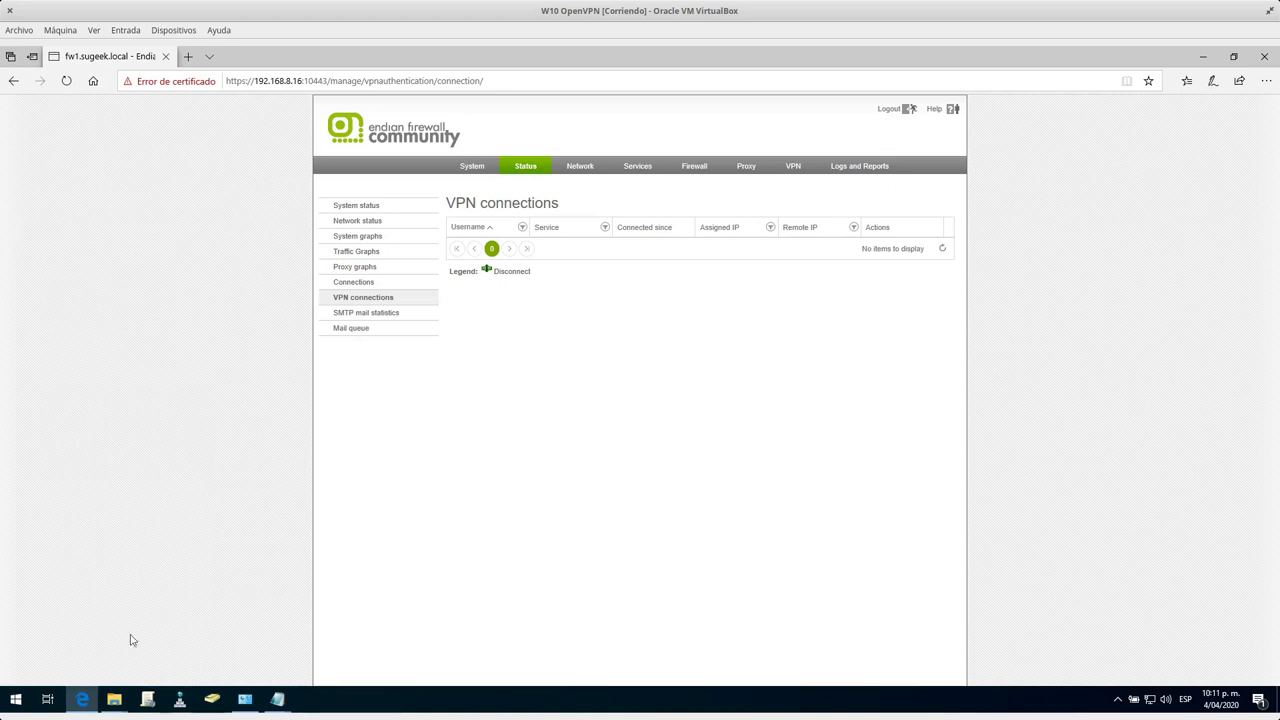
Open Command Prompt and run route print to show the routing table.
left_click(15, 699)
type("cmd")
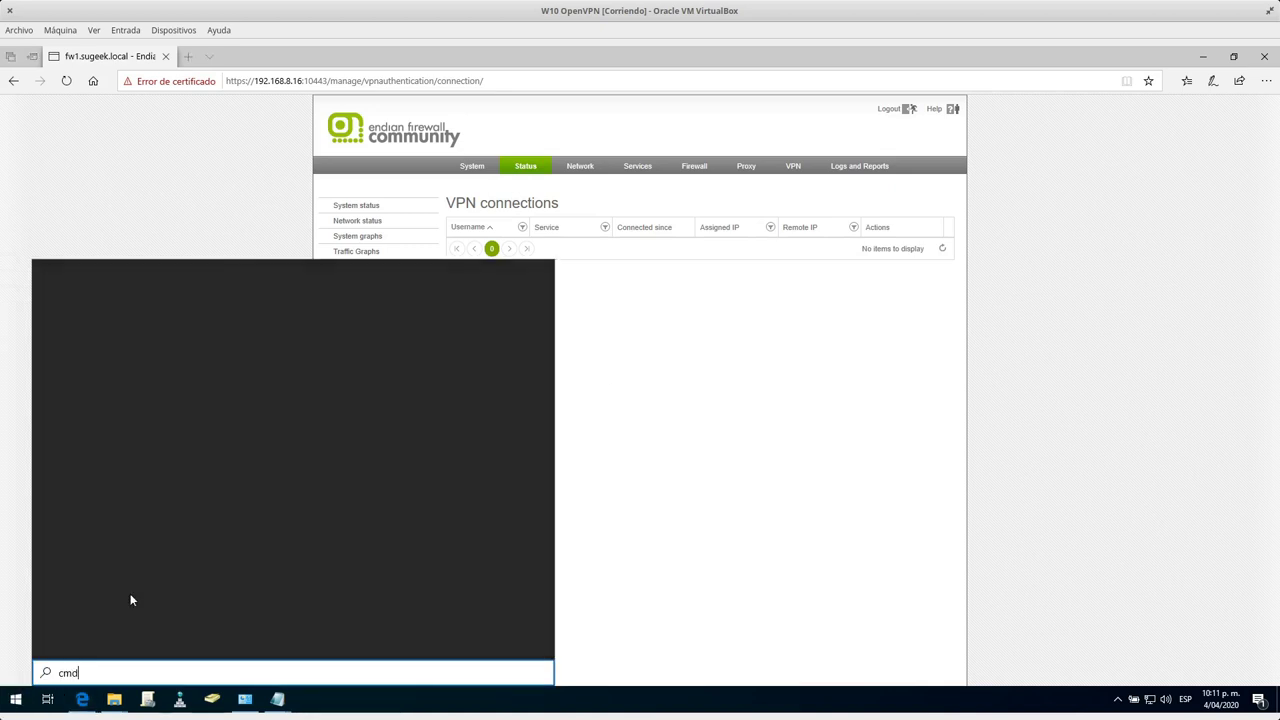
left_click(121, 340)
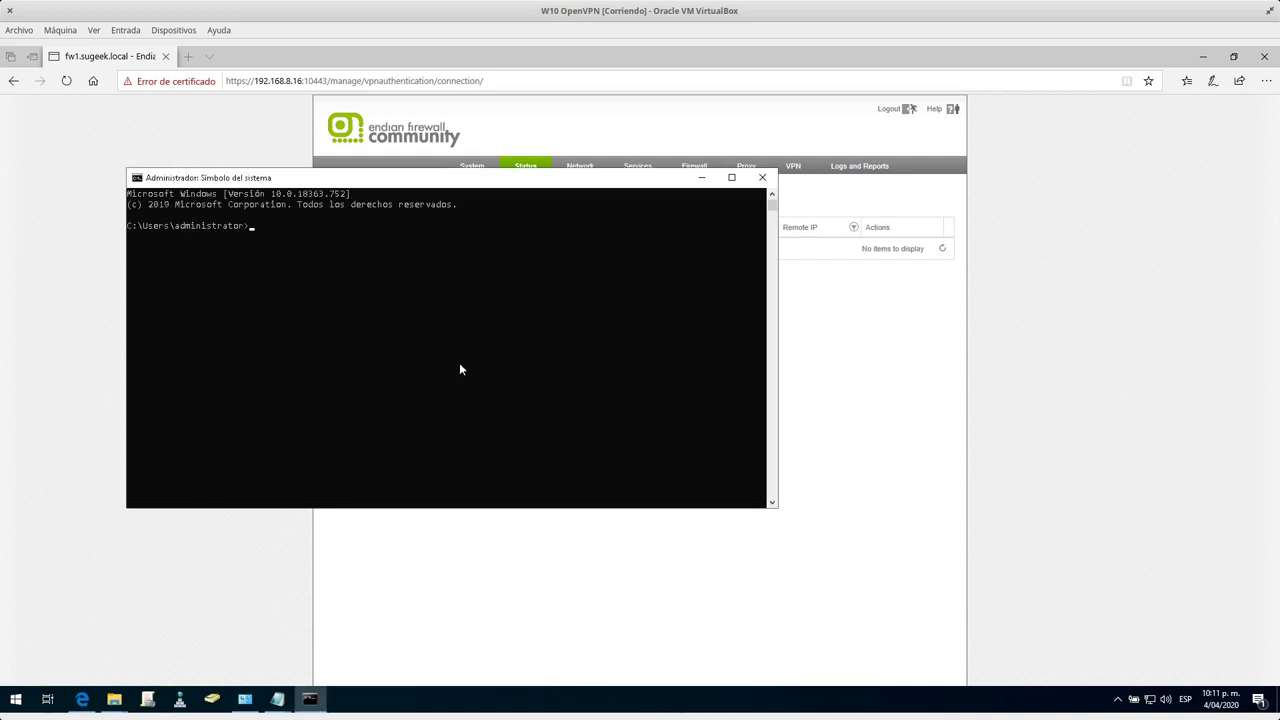
type("route print")
key("Return")
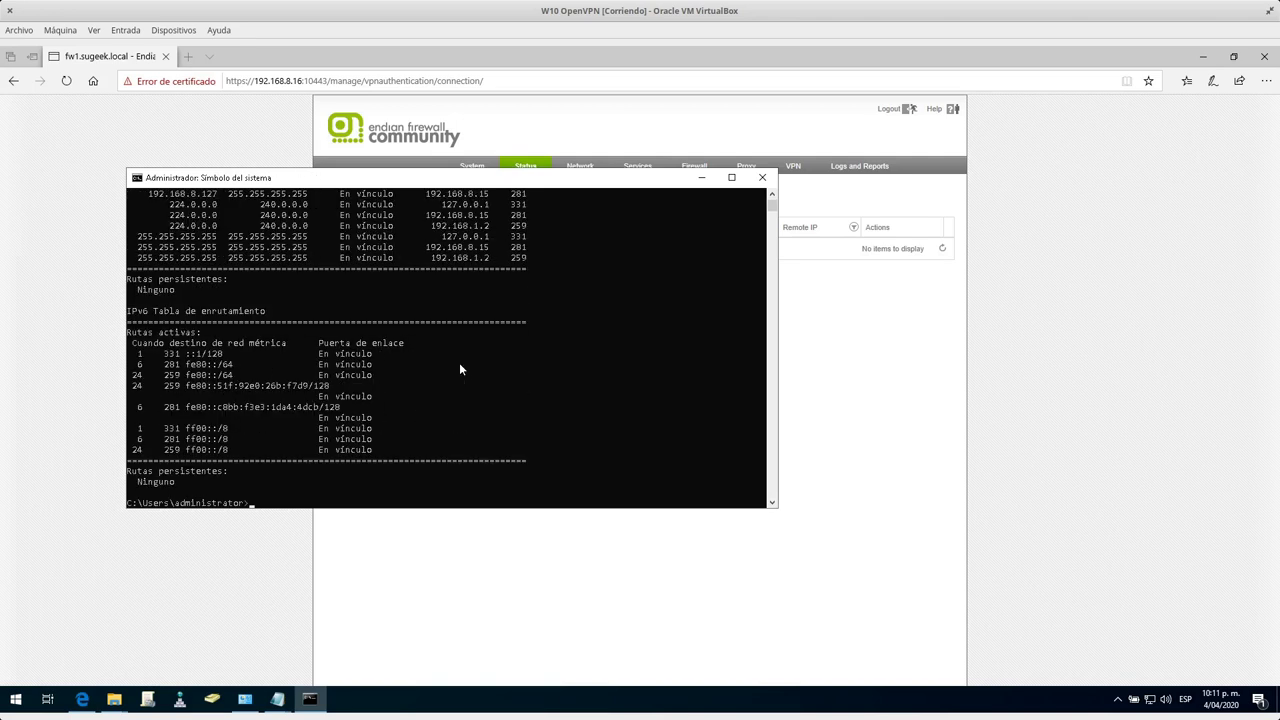
scroll(422, 366, "up", 3)
scroll(422, 366, "up", 2)
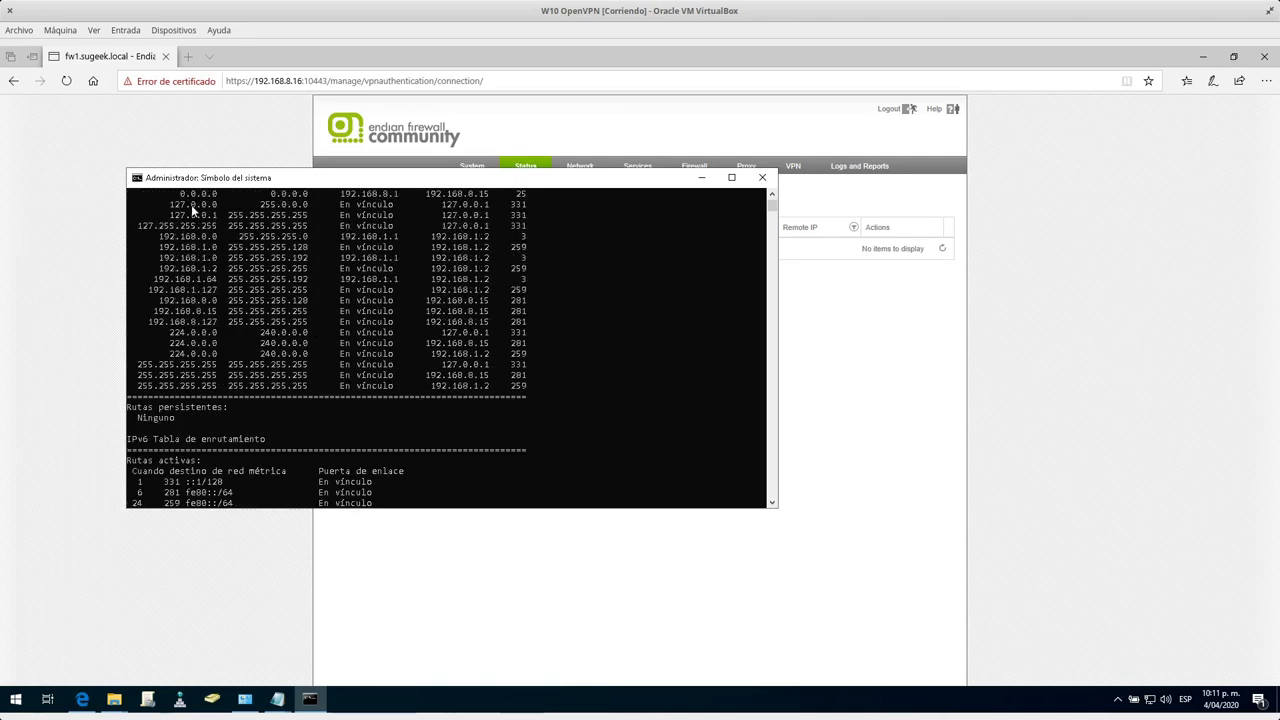
Refresh Endian's VPN connections list, then return to the route table output.
left_click(699, 178)
left_click(1117, 699)
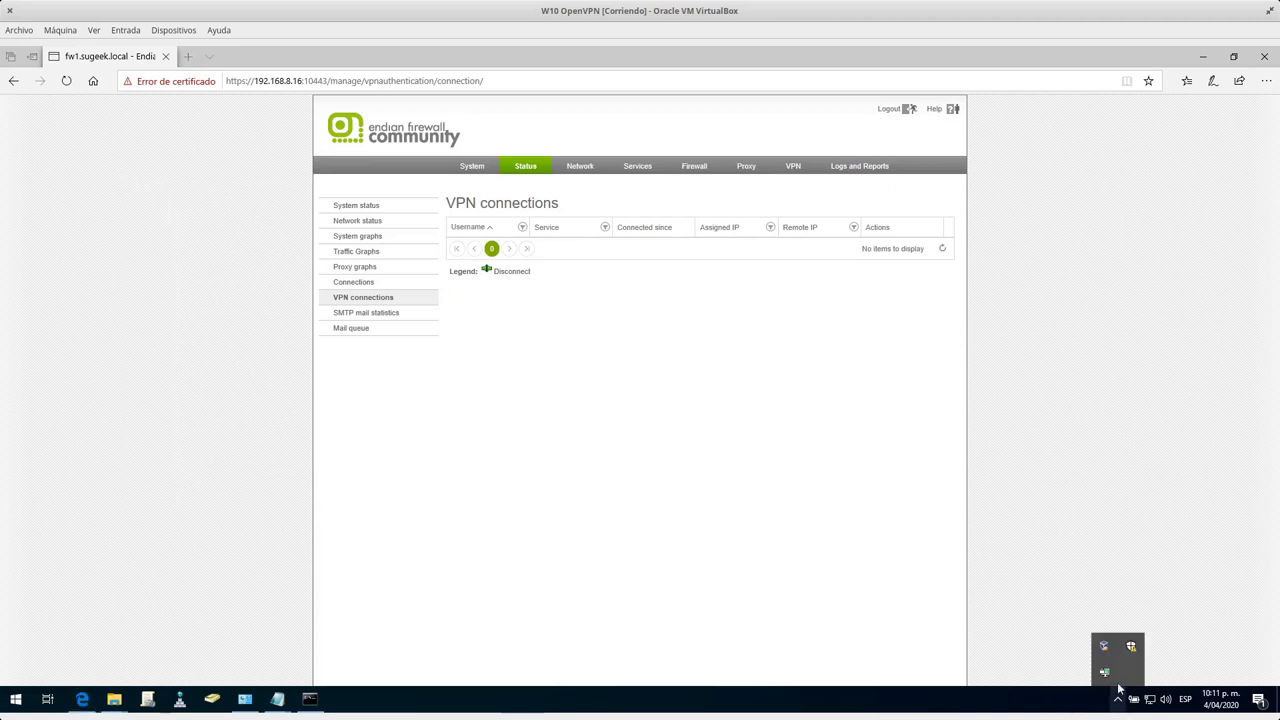
left_click(377, 300)
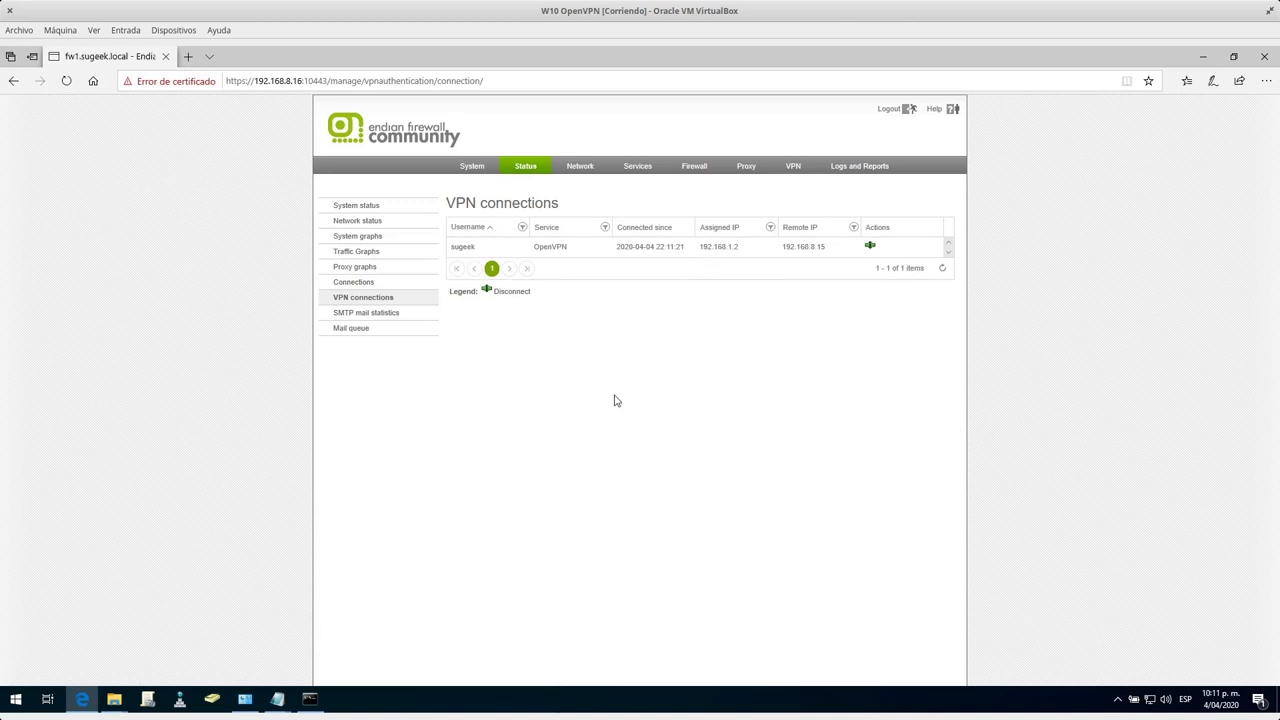
left_click(310, 699)
left_click(381, 321)
Unlock the BunsenLabs VM desktop with the corrected password.
key("super")
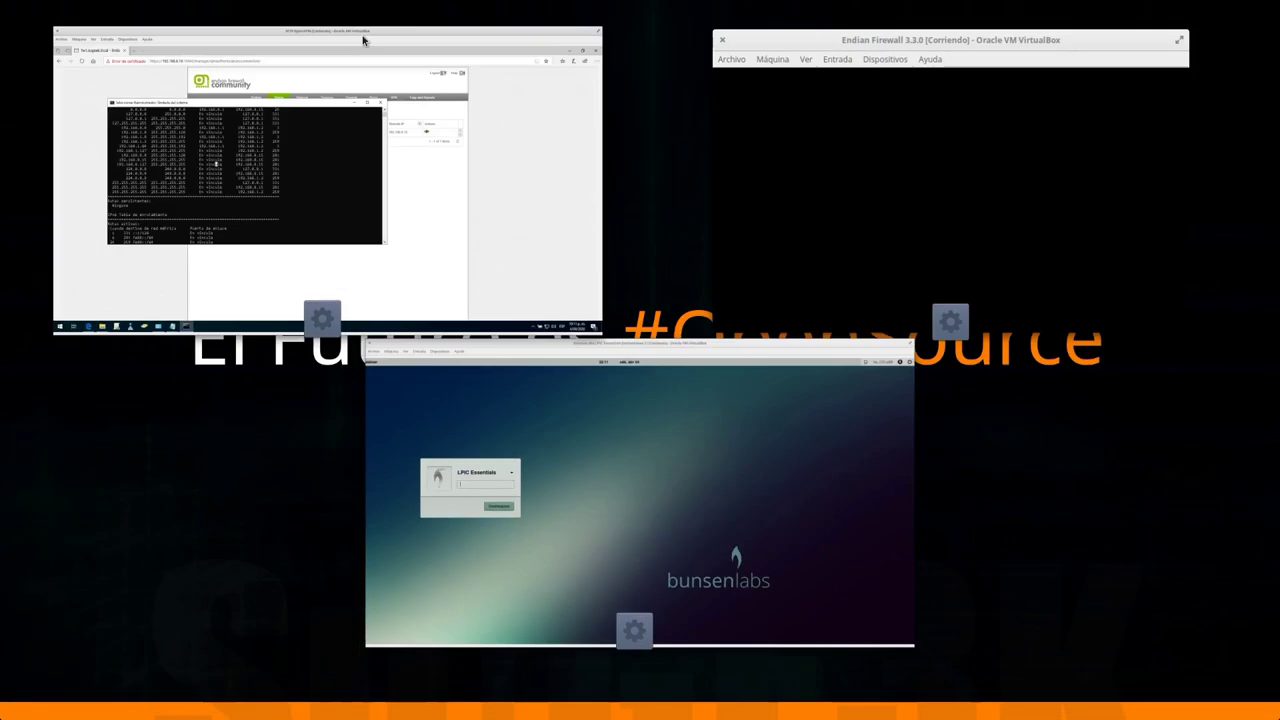
left_click(603, 469)
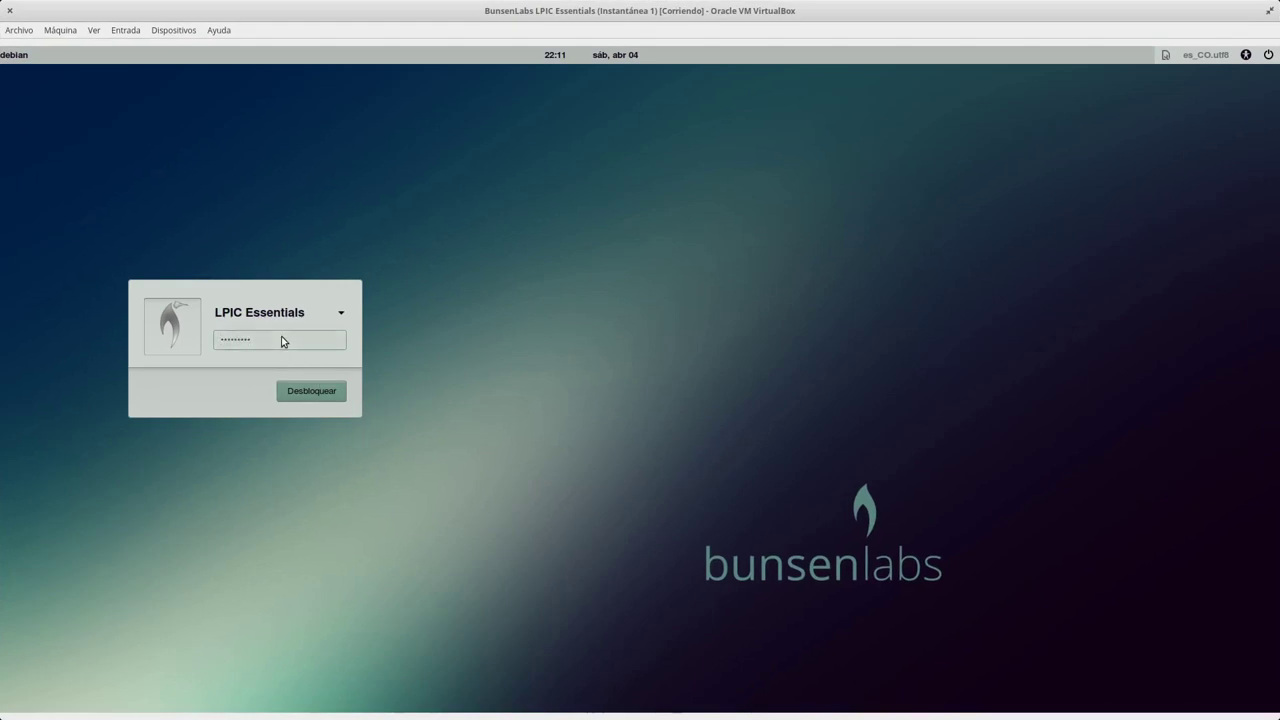
key("Return")
type("••••••••••")
key("Return")
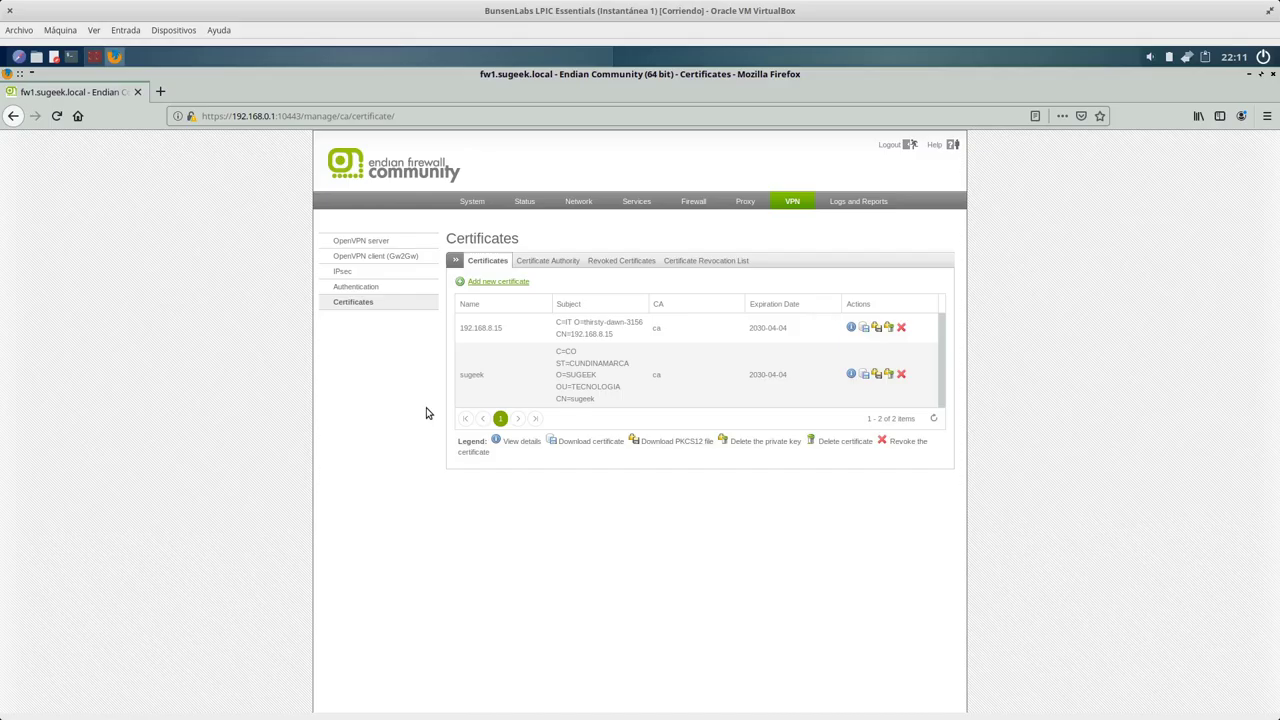
In a terminal, run ip addr to list the host's network addresses.
left_click(94, 56)
type("ip config")
key("Return")
type("ip addr")
key("Return")
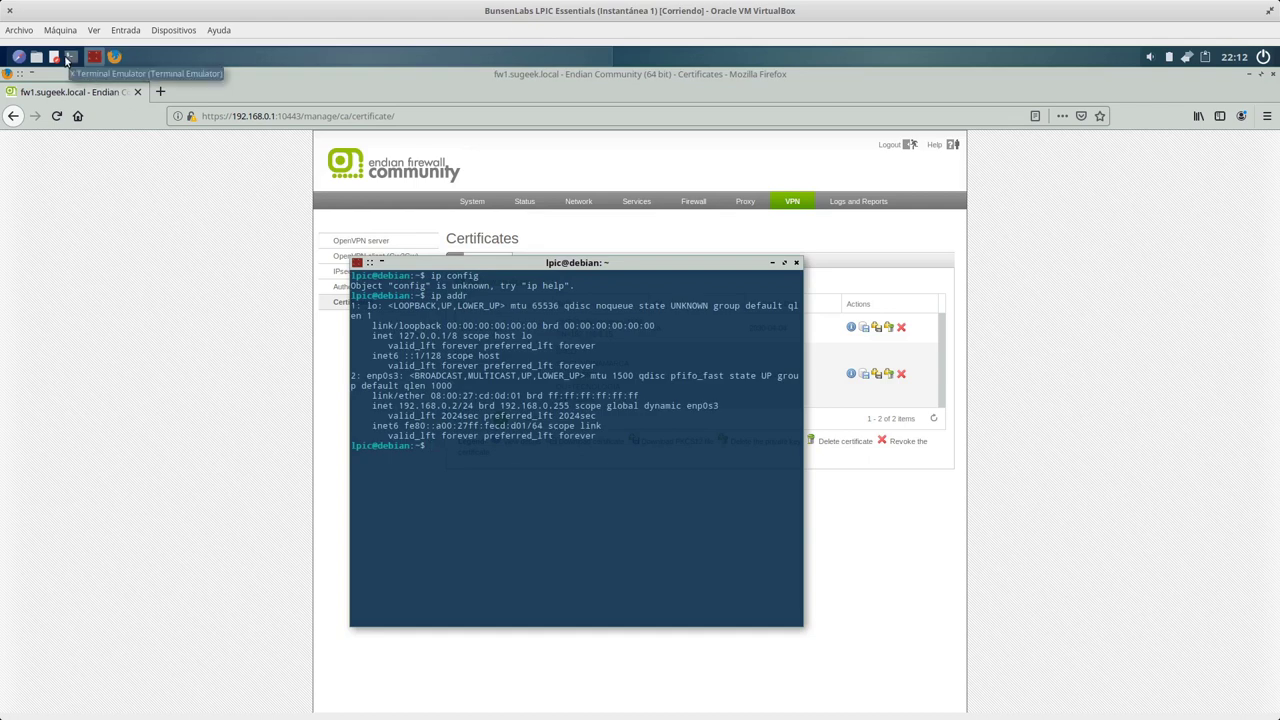
On Windows 10, view the OpenVPN connection status from the tray, then hide it.
mouse_move(2, 2)
left_click(306, 149)
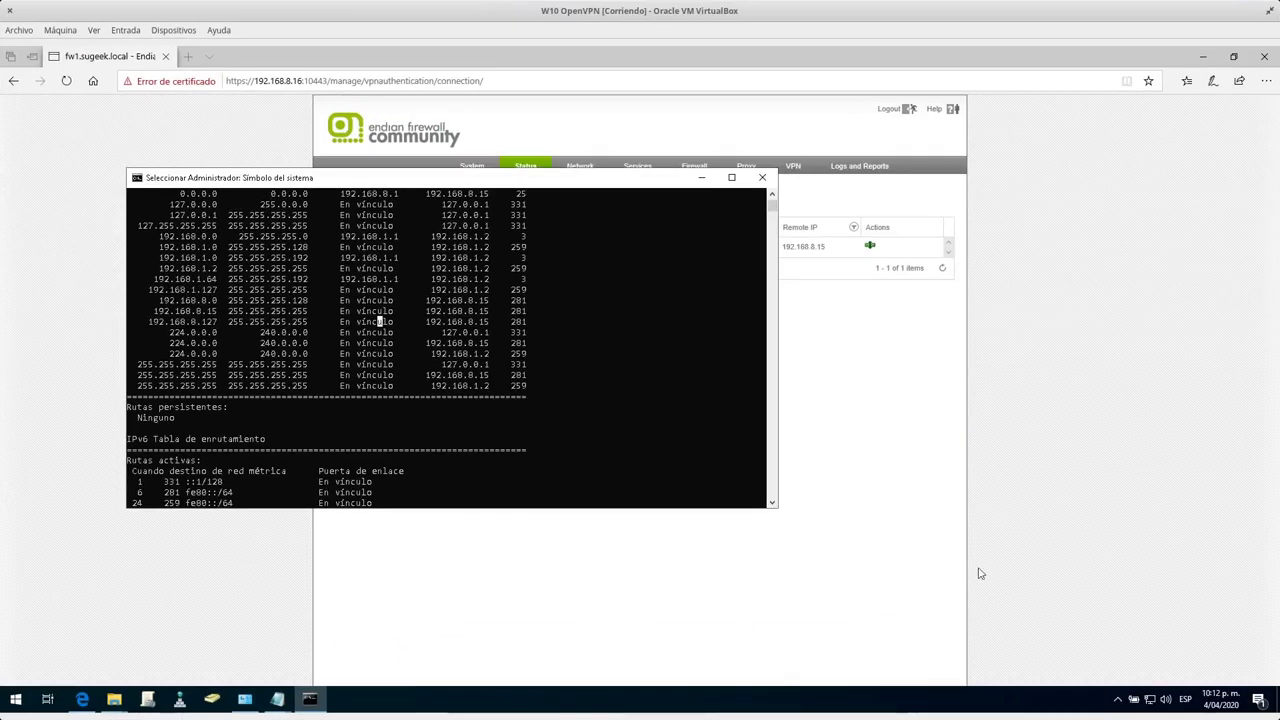
left_click(1120, 698)
right_click(1104, 672)
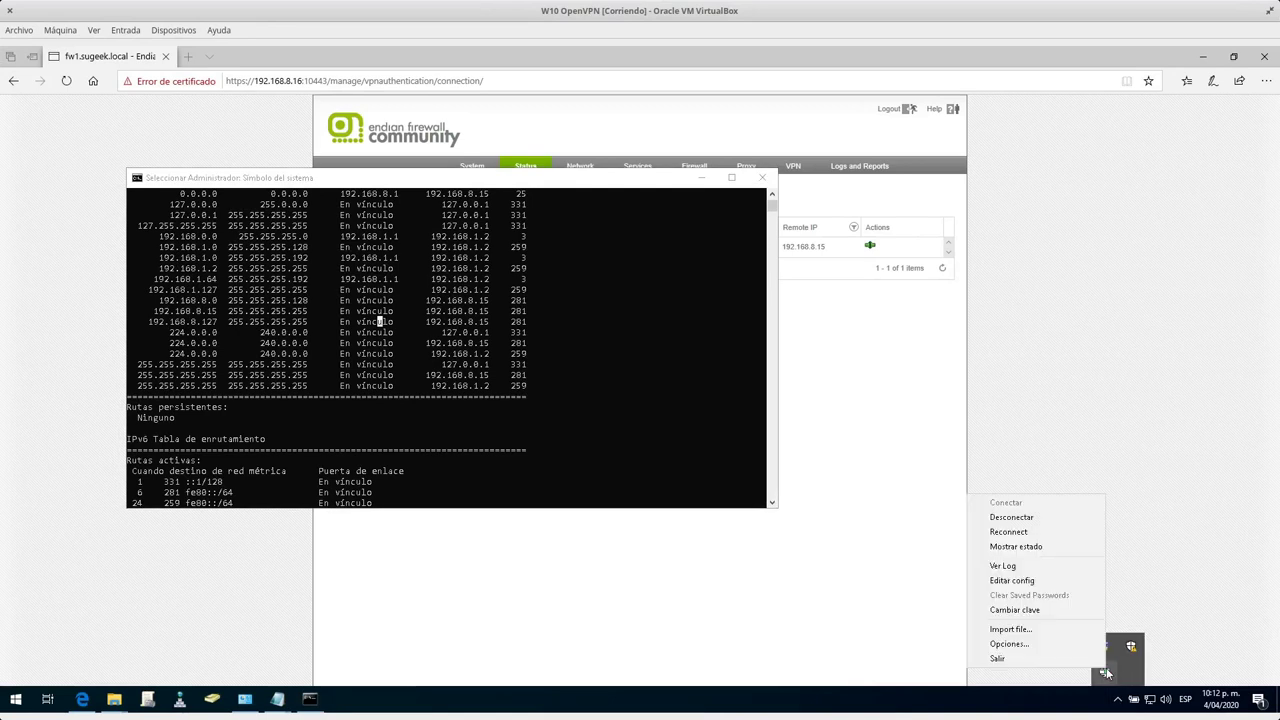
left_click(1016, 546)
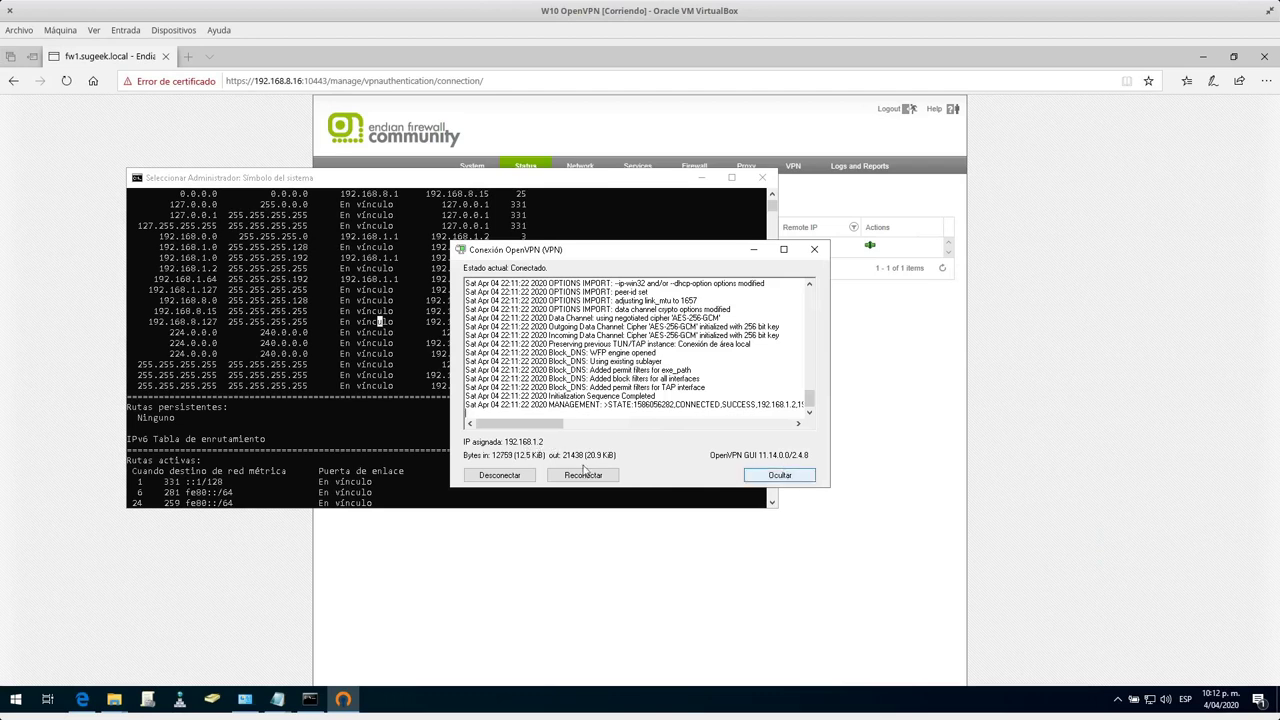
left_click(779, 475)
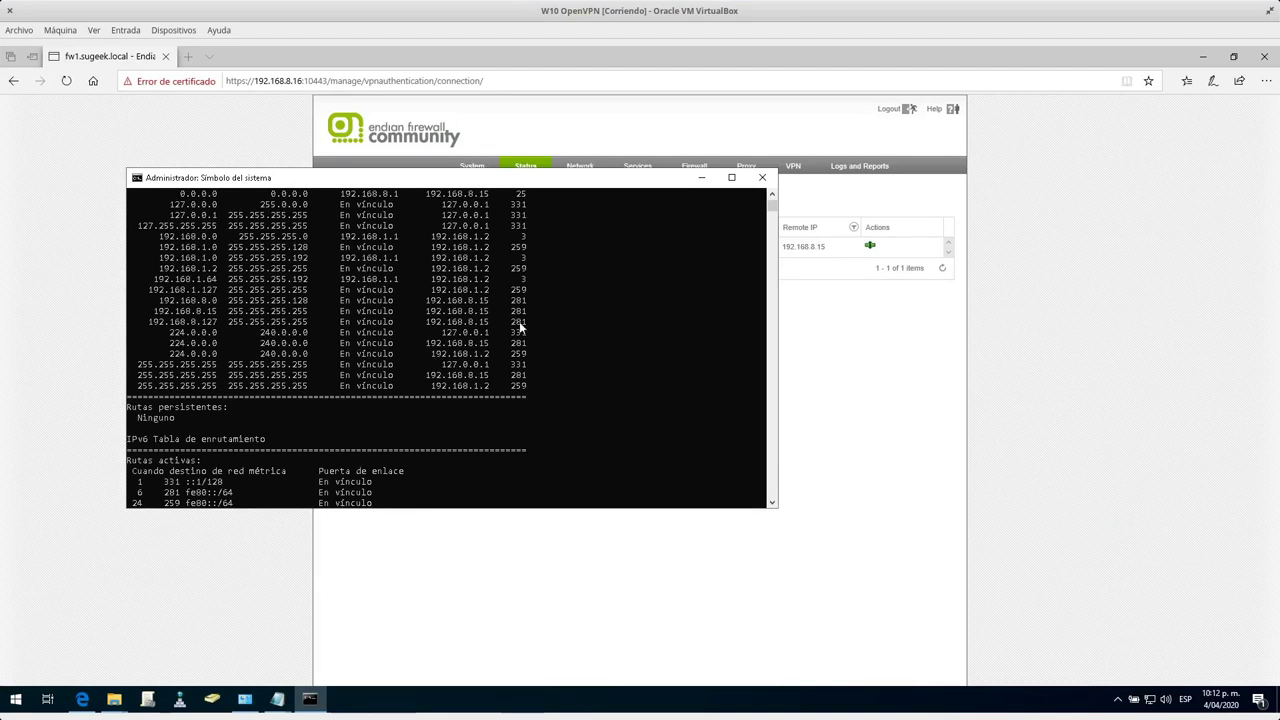
Ping the LAN host 192.168.0.2 and get four replies with no loss.
scroll(520, 335, "down", 9)
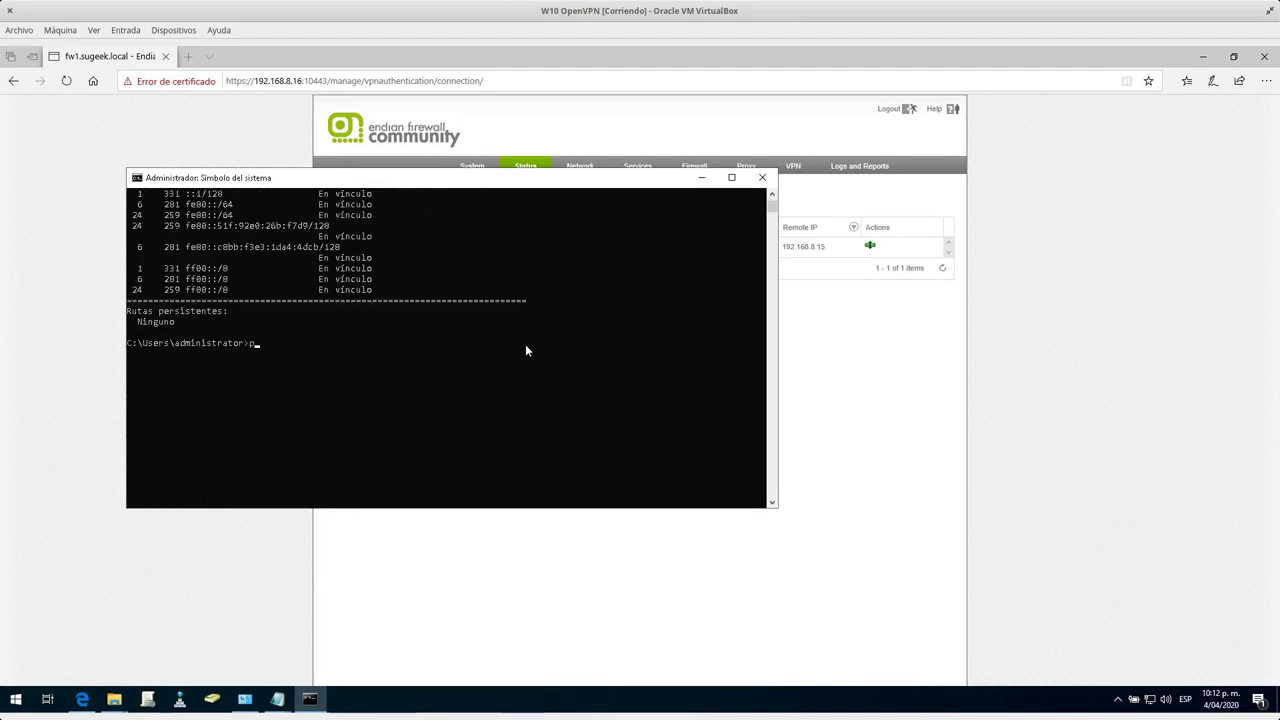
type("68.")
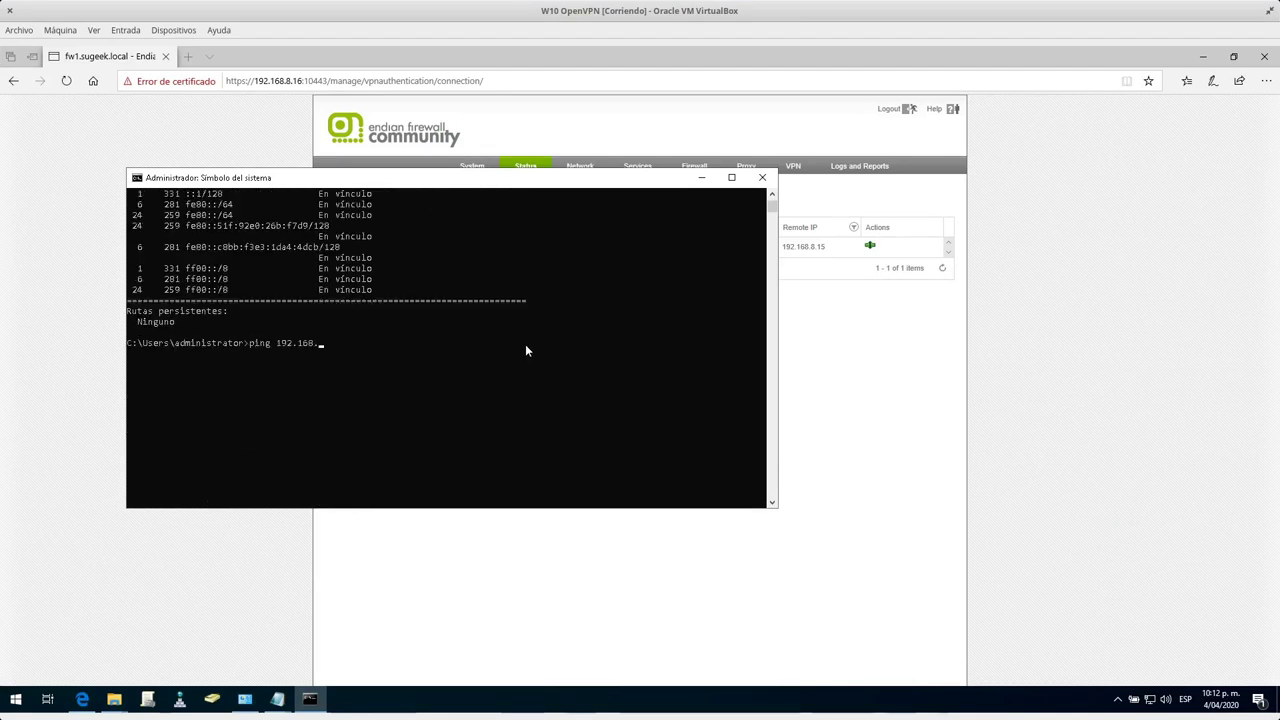
type("0.2")
key("Return")
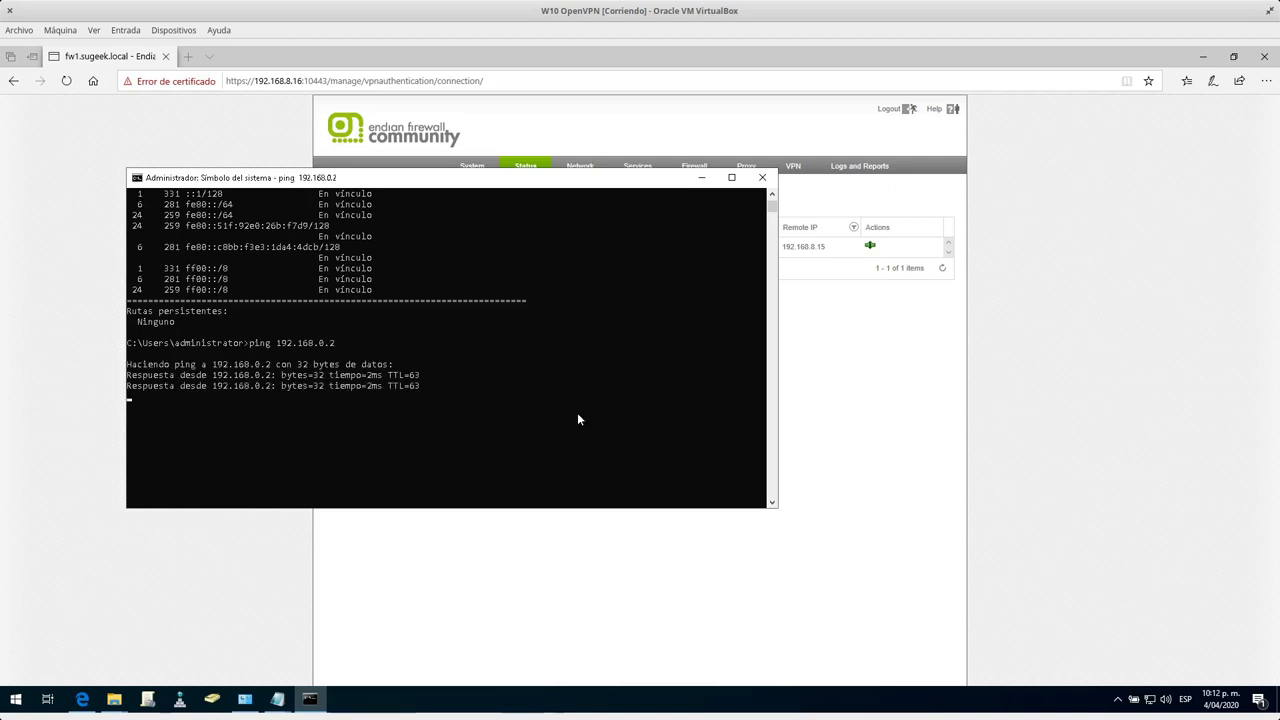
left_click(463, 384)
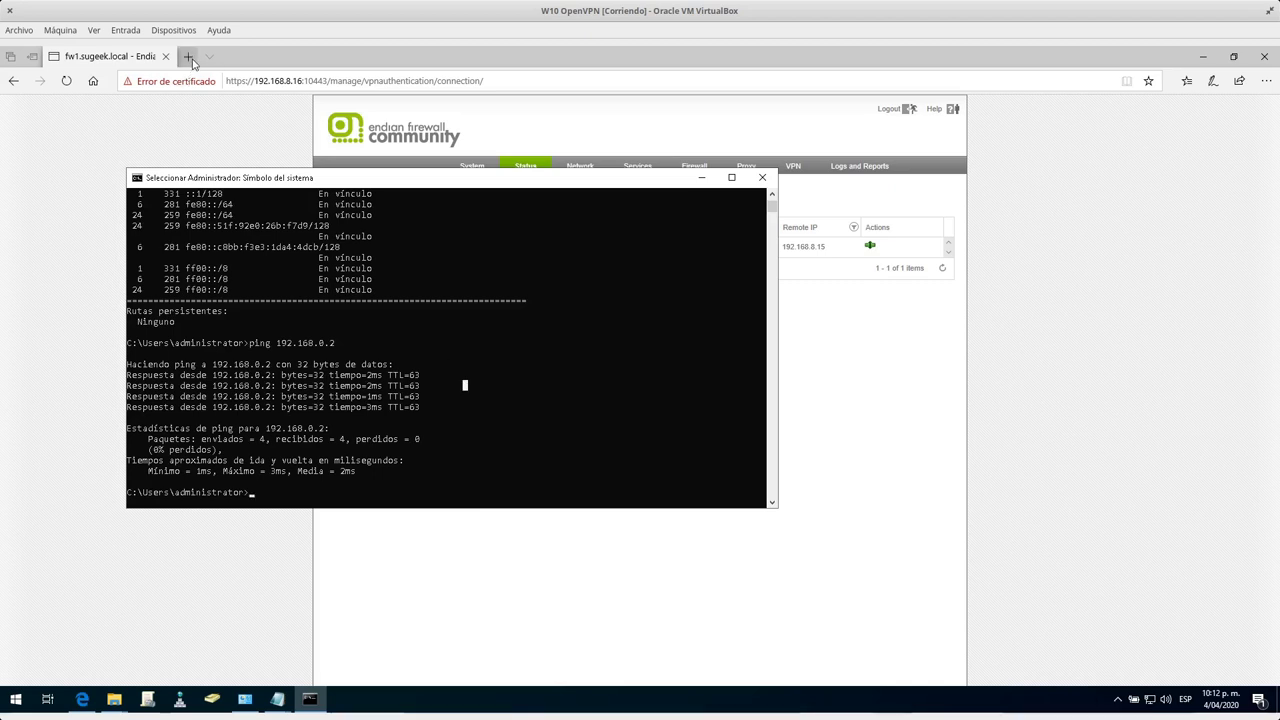
left_click(403, 168)
Search for putty, open putty.org, and reach the PuTTY 0.73 download page.
key("ctrl+t")
type("putty")
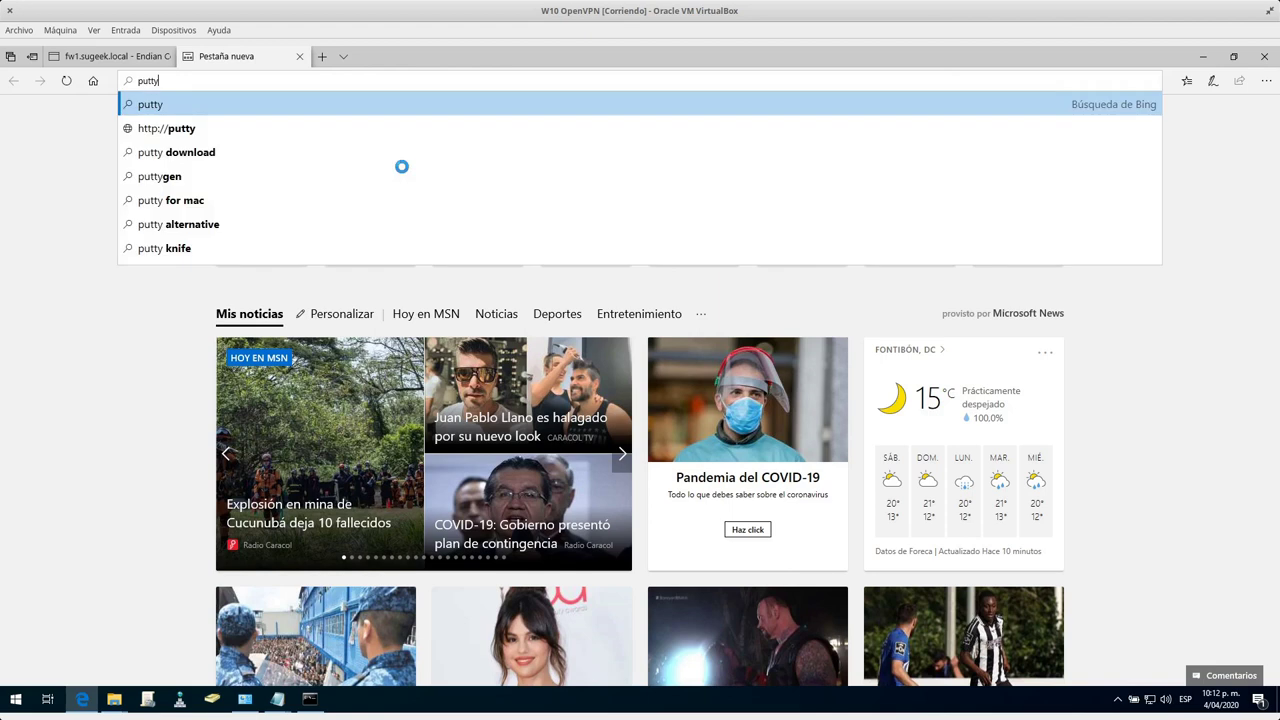
key("Return")
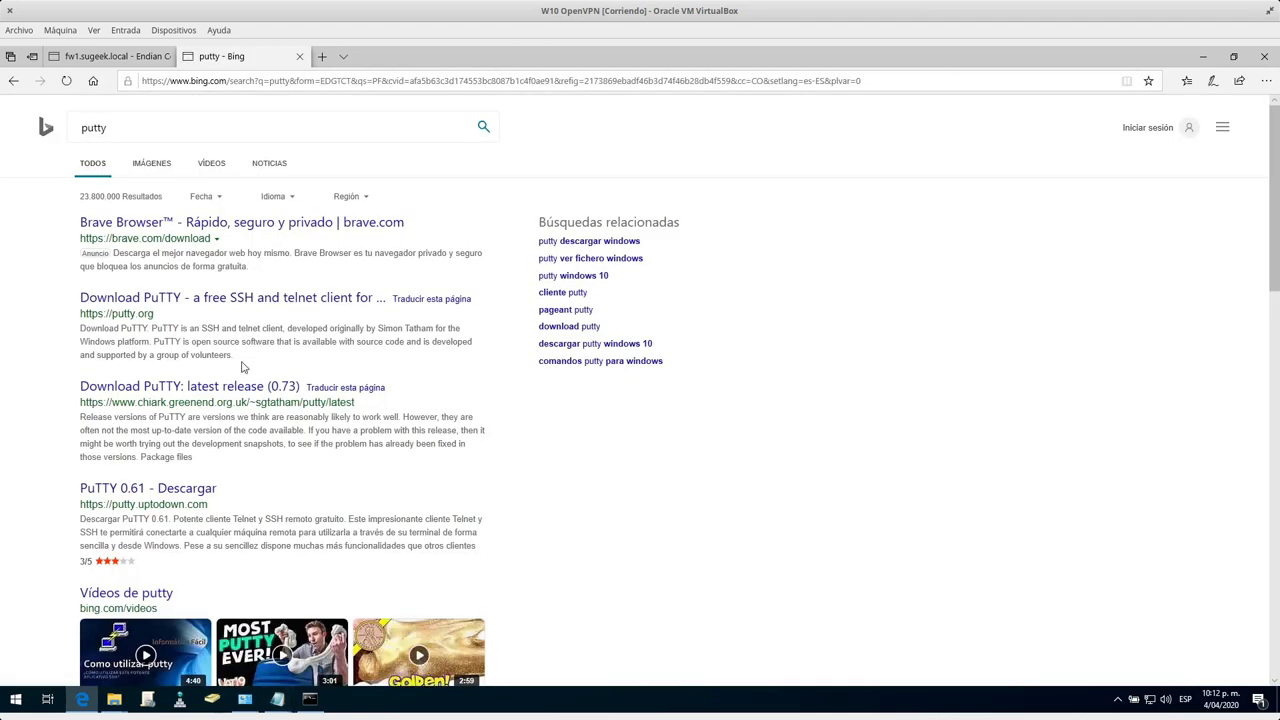
left_click(211, 306)
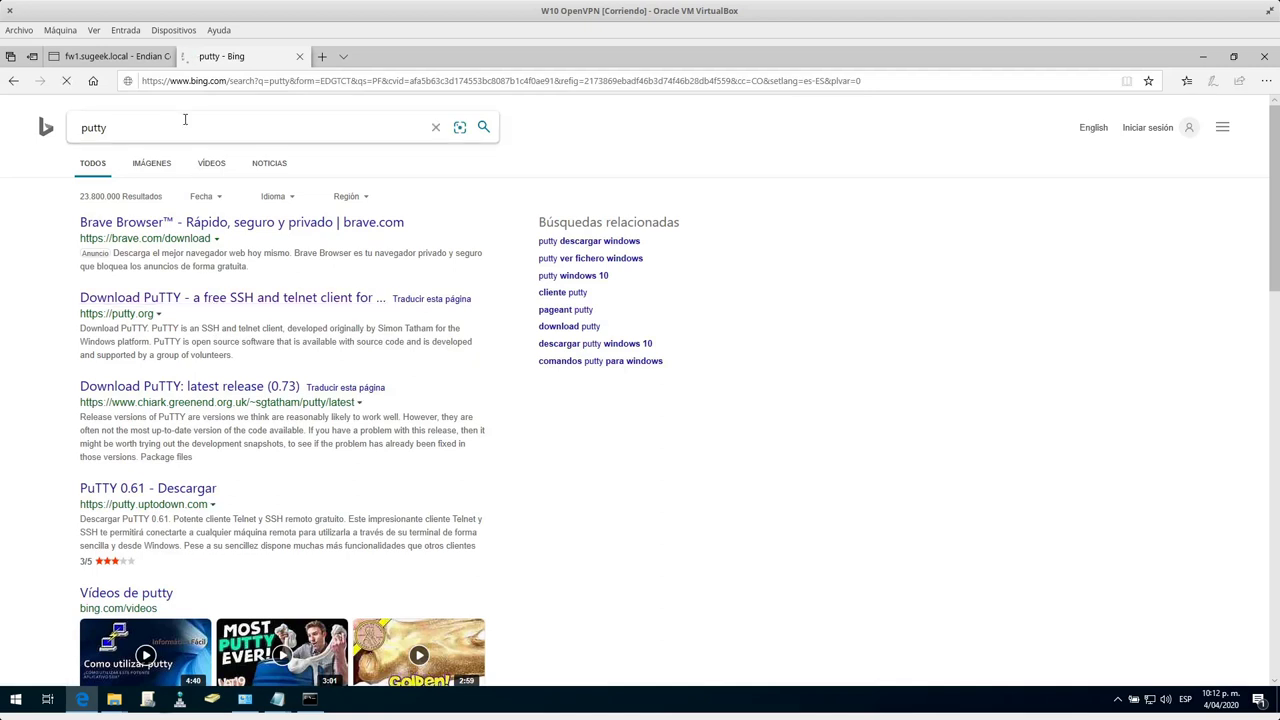
left_click(150, 58)
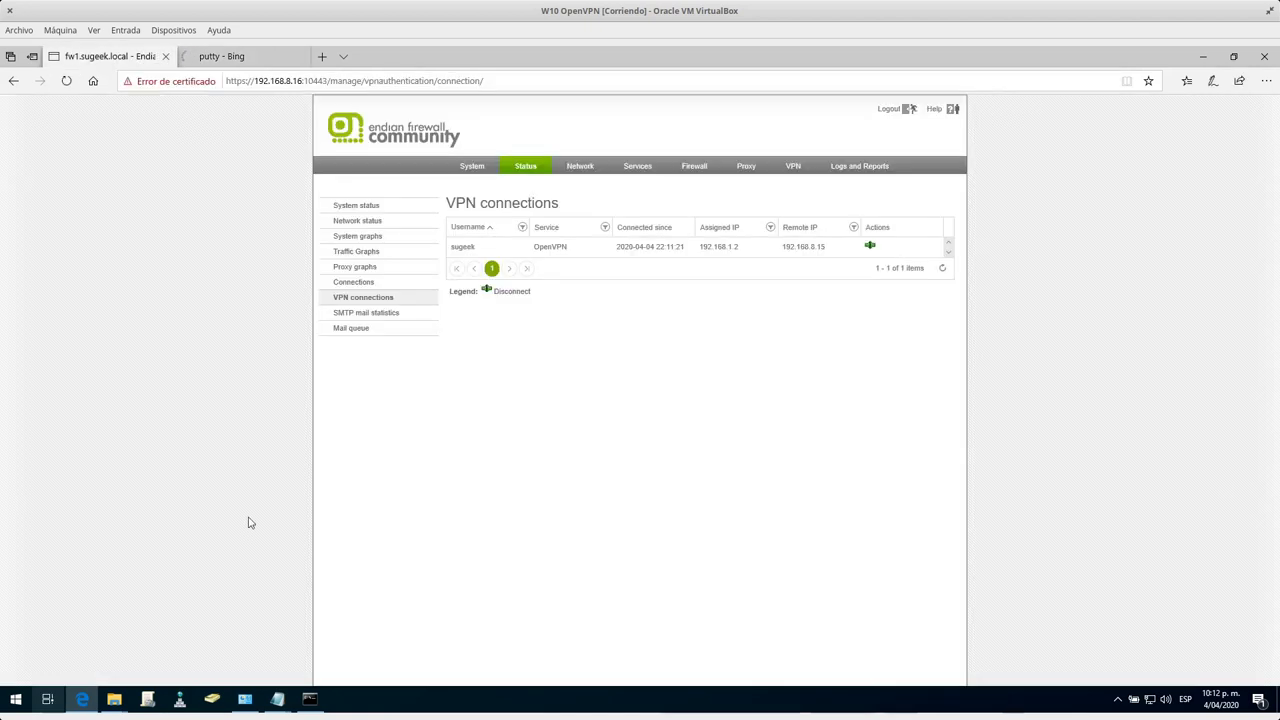
left_click(266, 57)
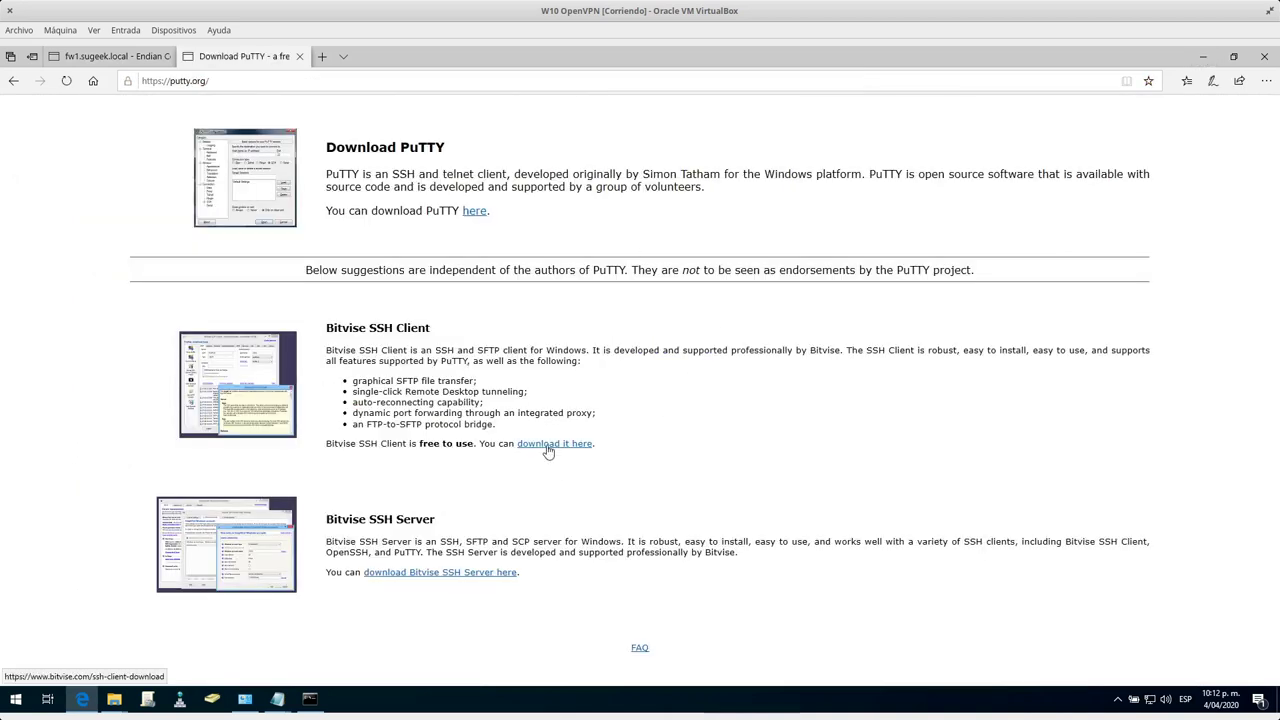
left_click(471, 216)
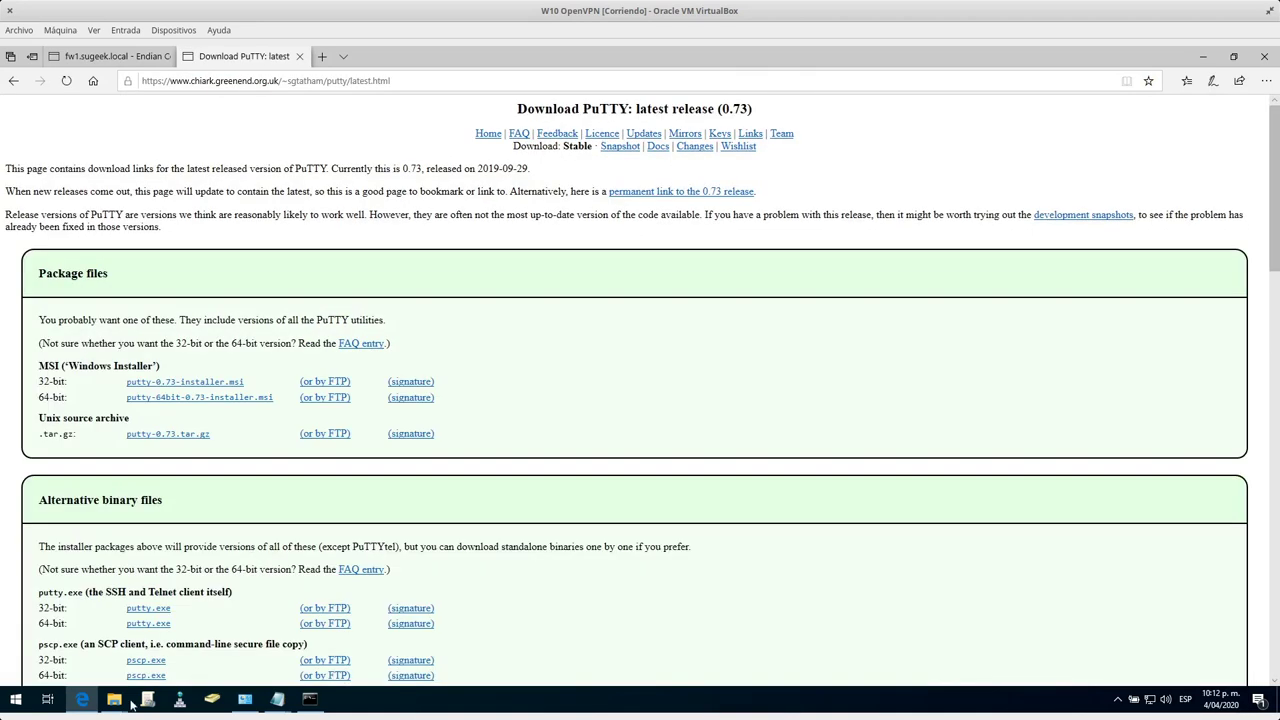
Bring the OpenVPN config folder and the VPN note windows back into view.
mouse_move(118, 705)
left_click(200, 651)
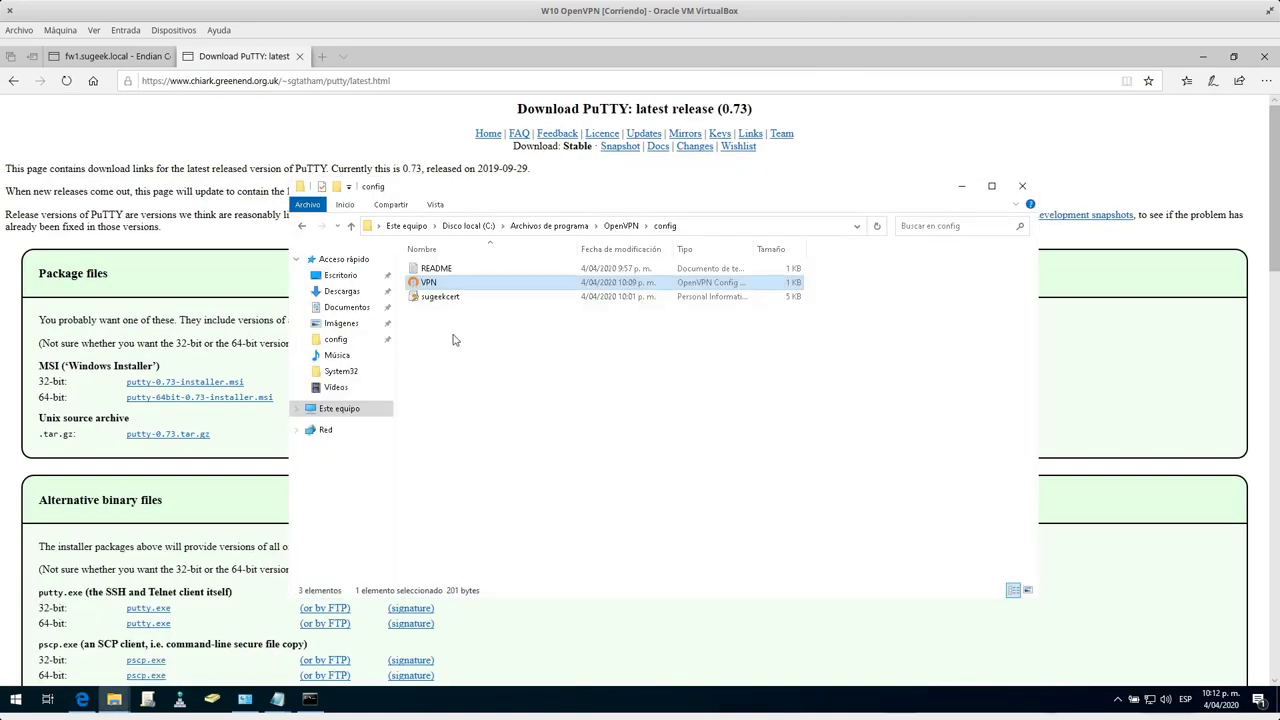
left_click(277, 698)
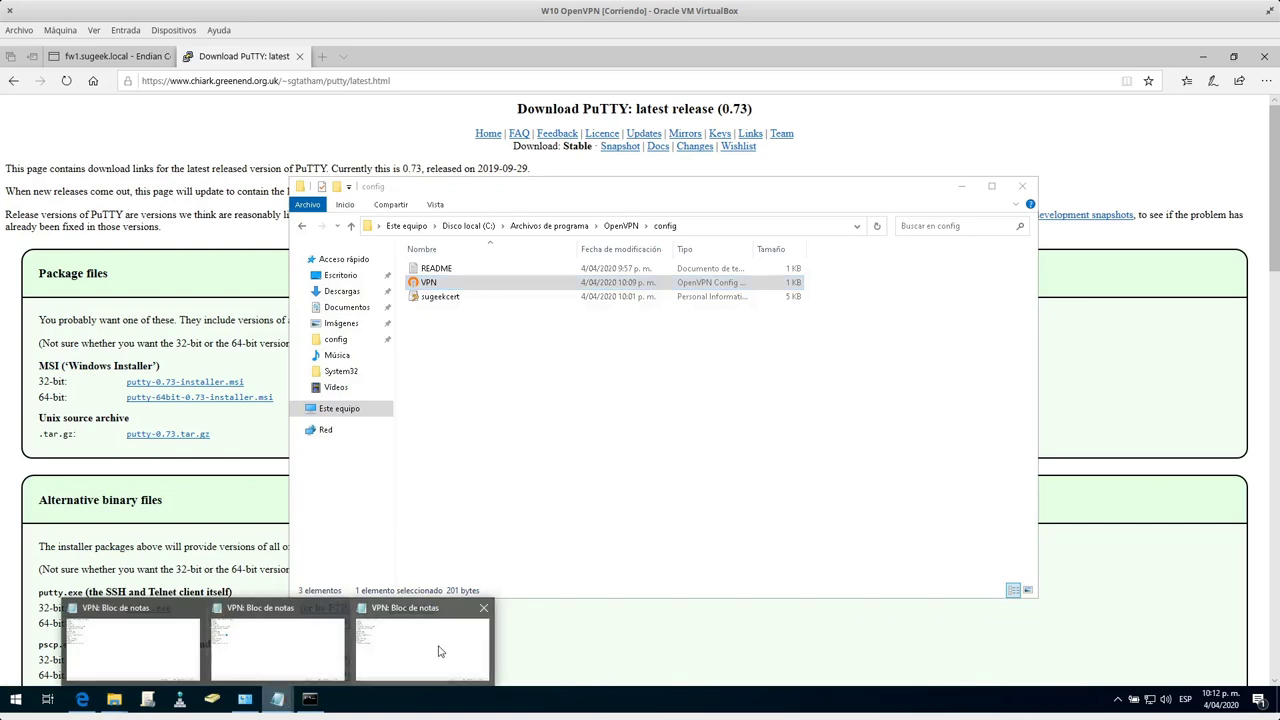
Close the two duplicate VPN notes and open a new blank Notepad window.
left_click(483, 608)
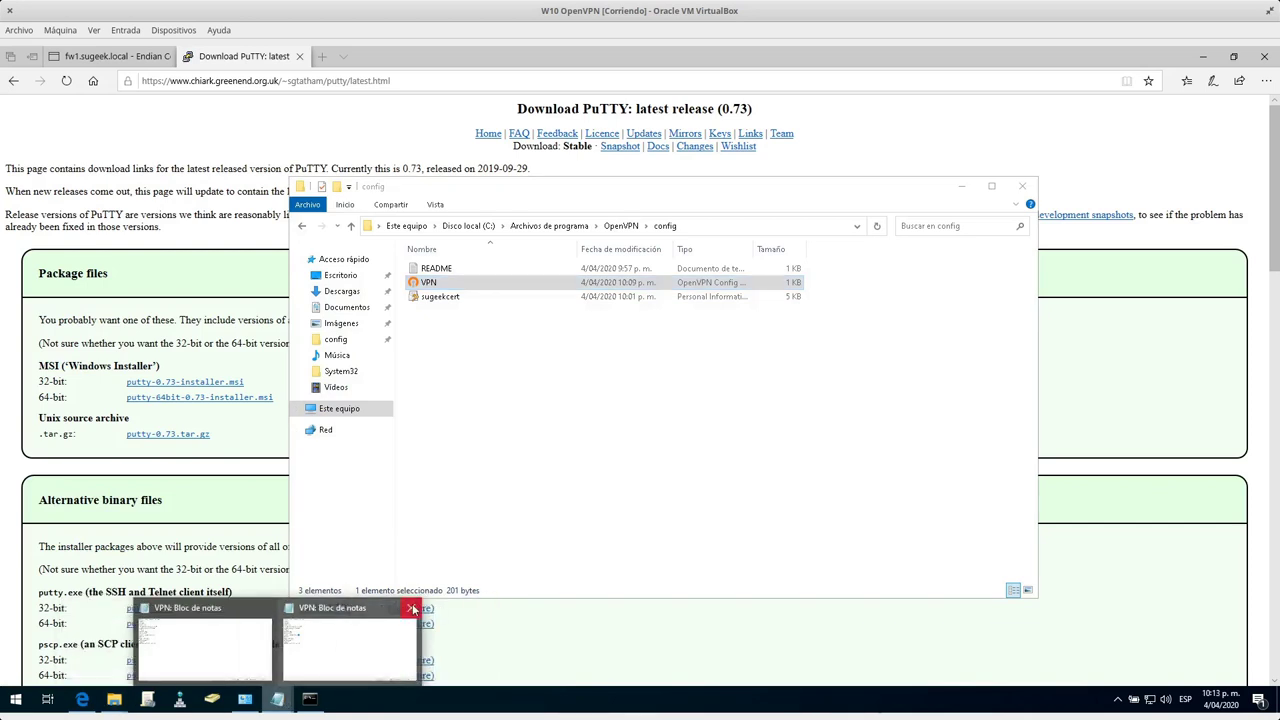
left_click(413, 607)
left_click(310, 628)
left_click(155, 150)
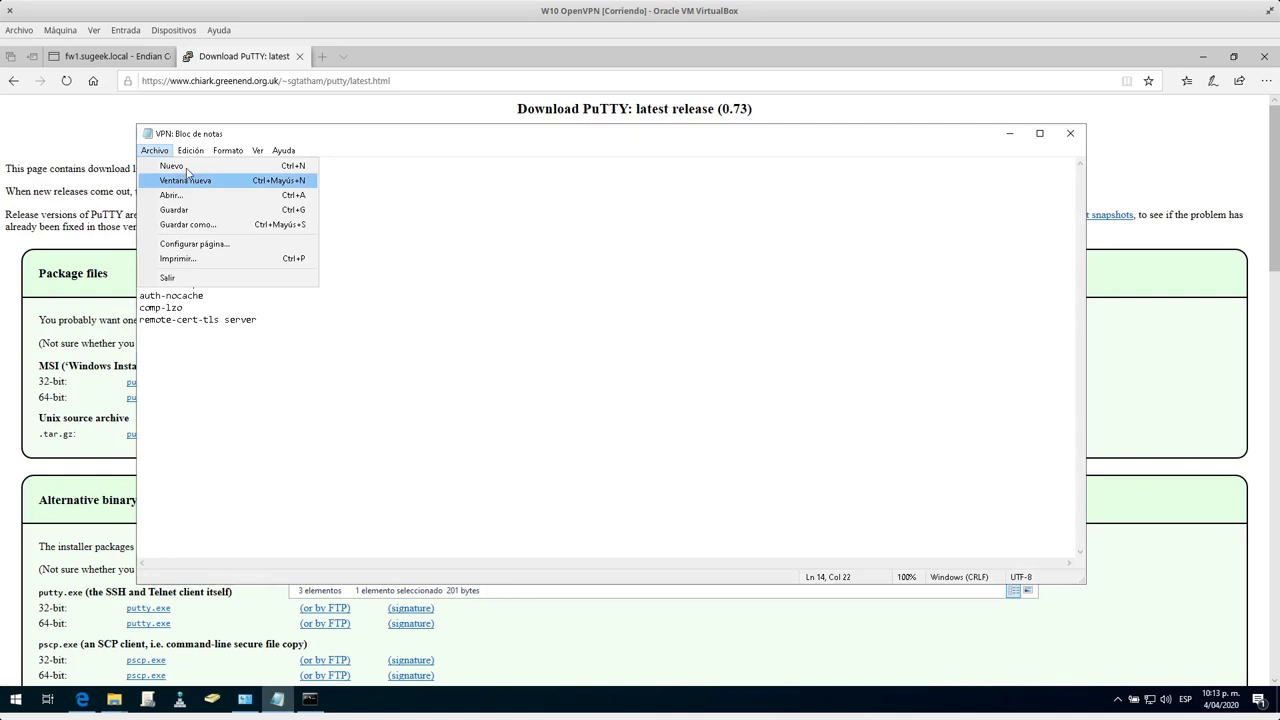
left_click(185, 177)
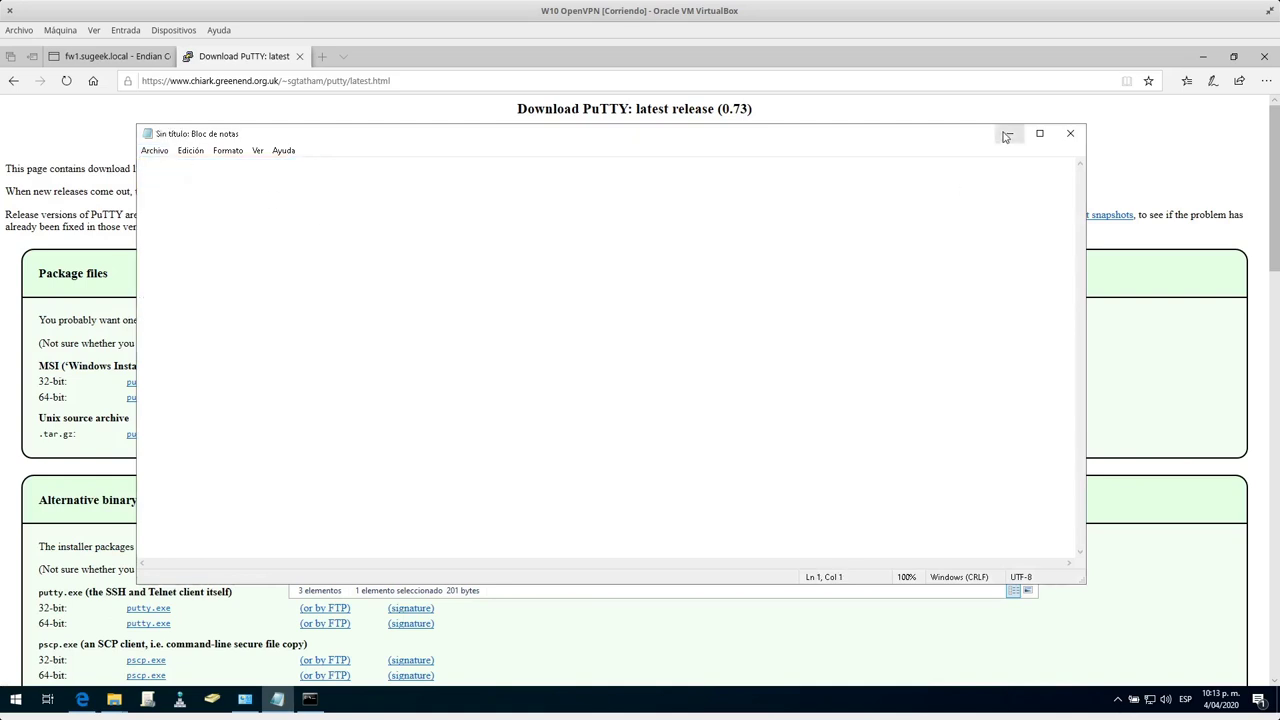
left_click(1009, 133)
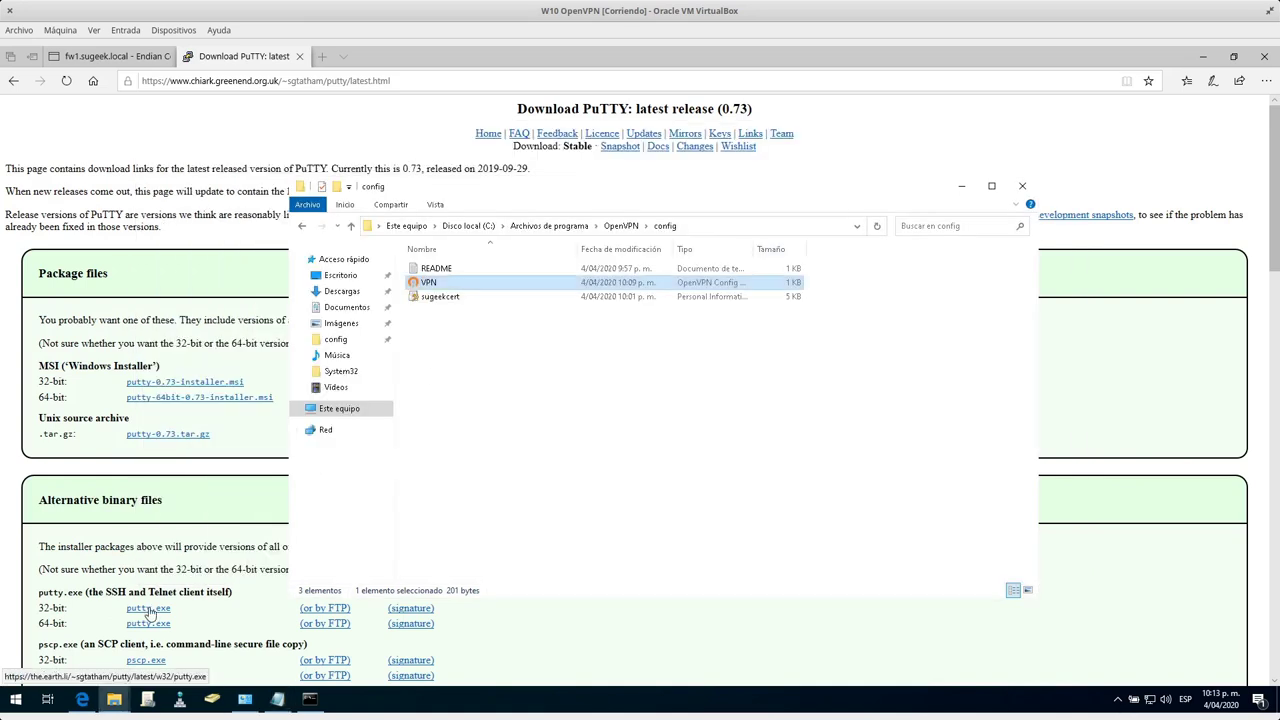
Start the 32-bit putty.exe download and type the VPN username and password into the note.
left_click(148, 609)
left_click(277, 698)
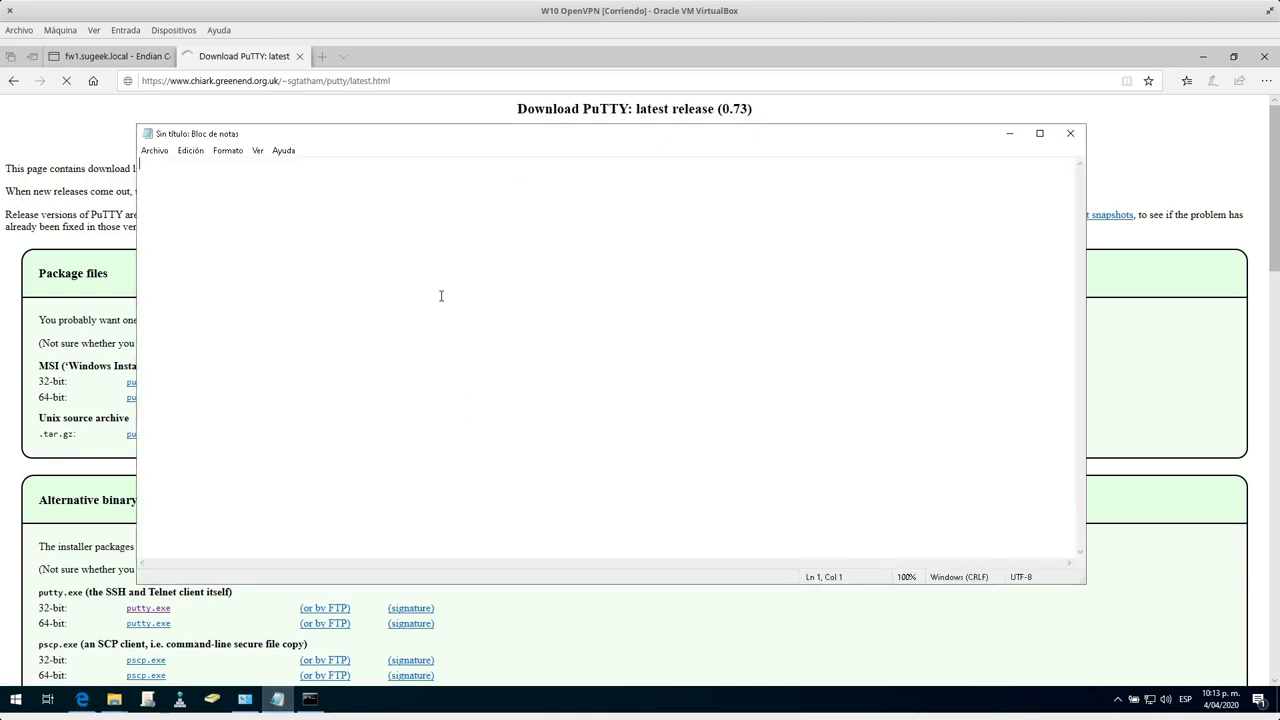
type("sugeek ")
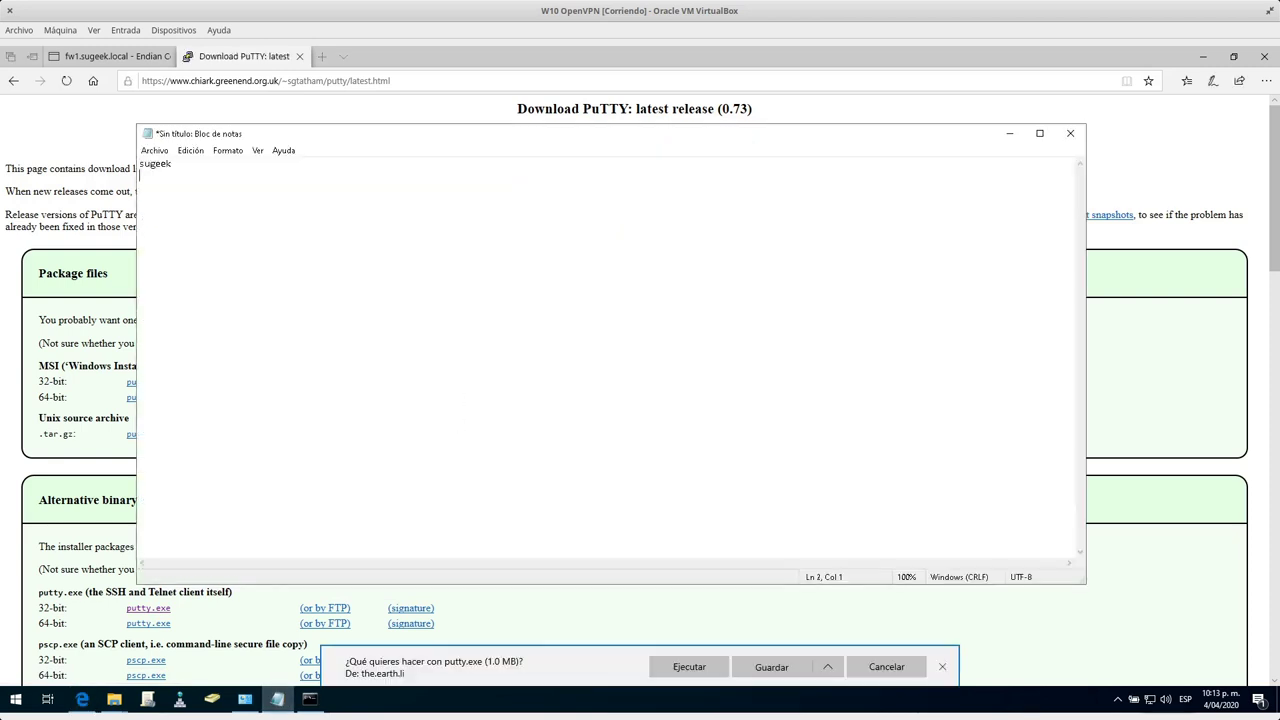
left_click(143, 162)
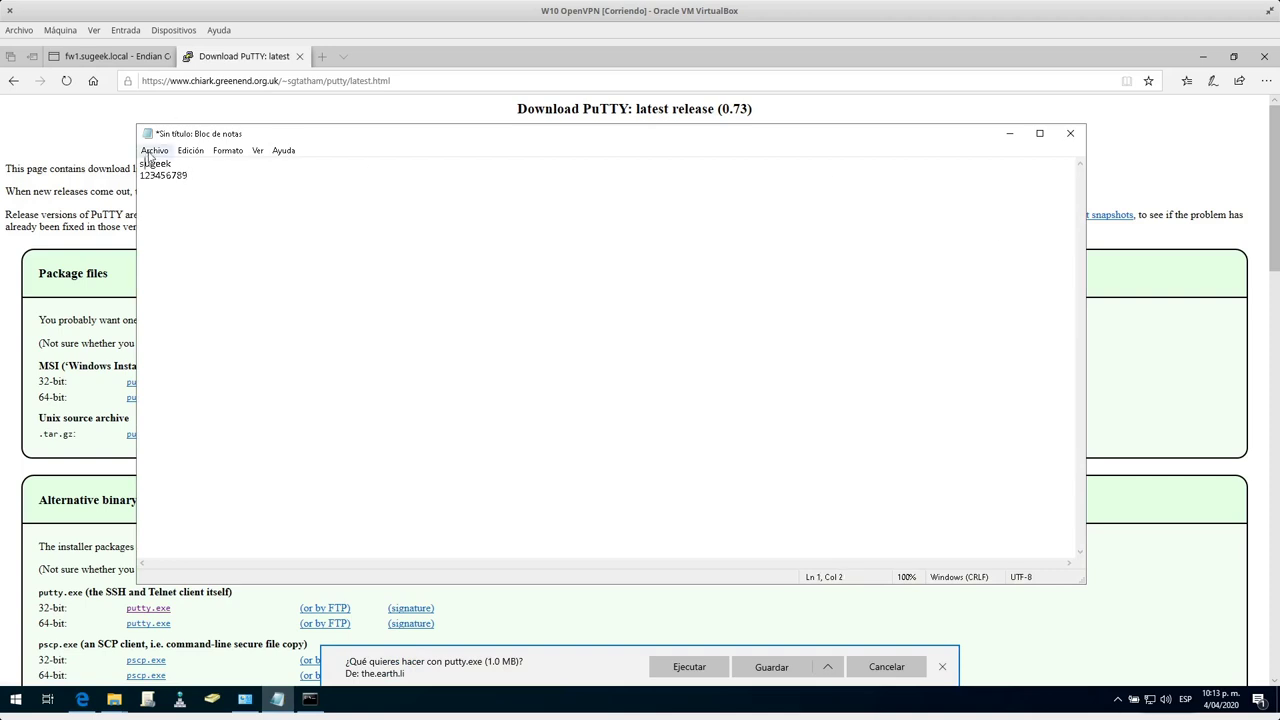
left_click(154, 150)
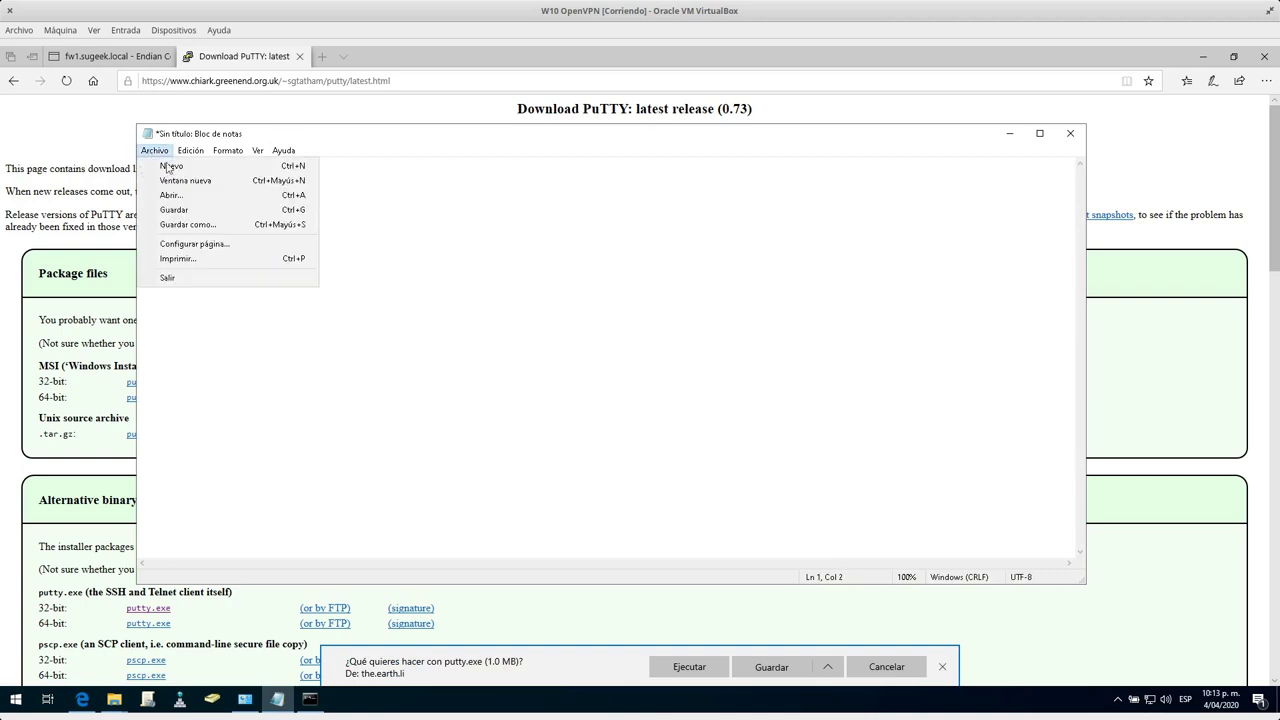
In Save As, browse to C:\Archivos de programa\OpenVPN\config.
left_click(210, 224)
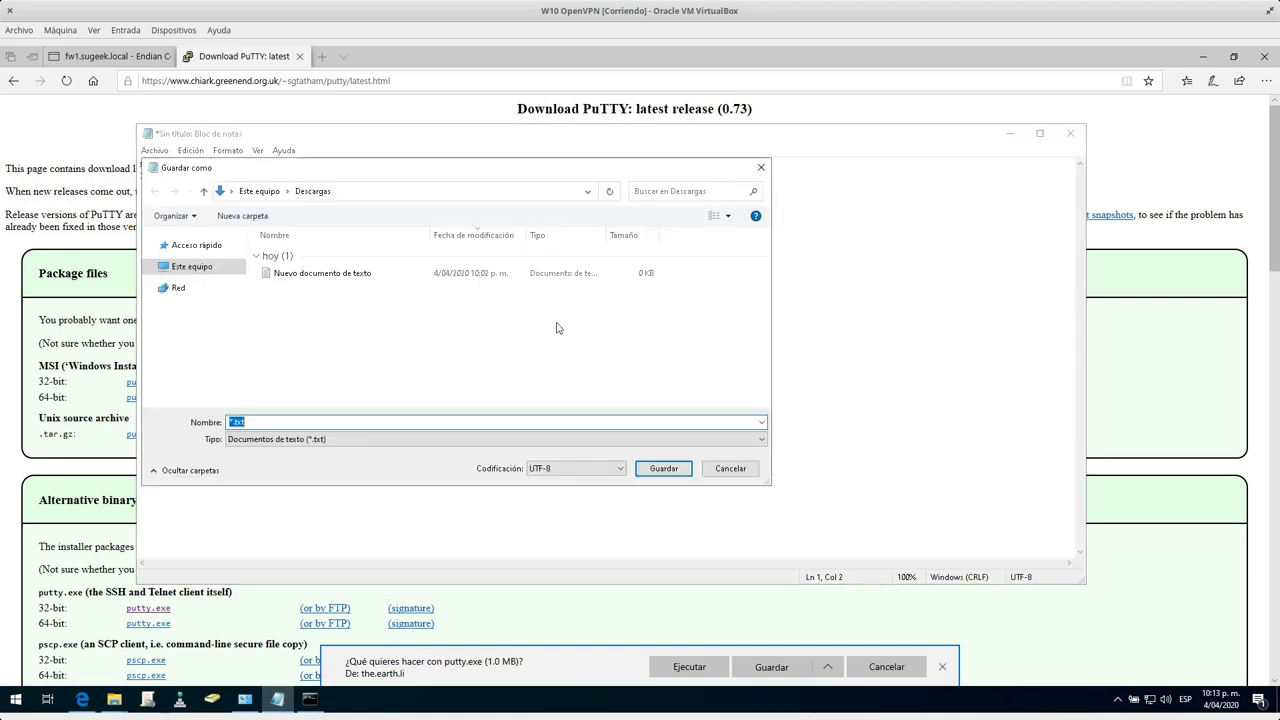
left_click(190, 396)
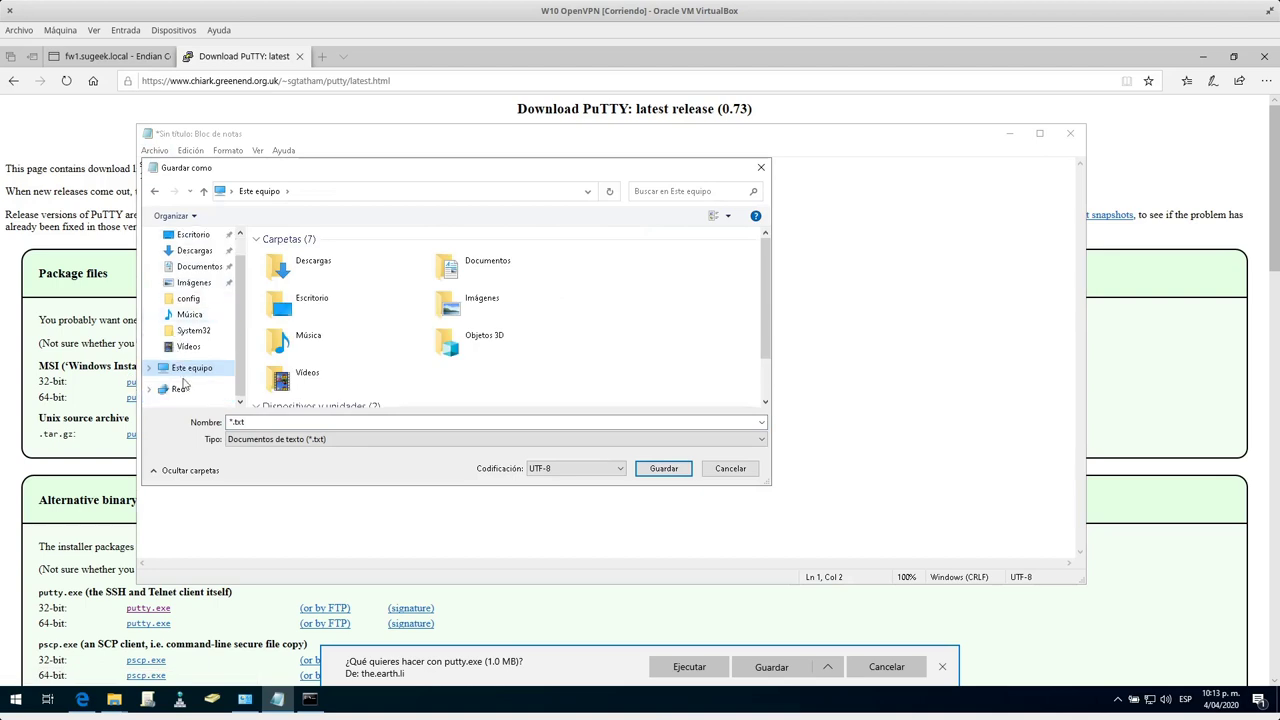
left_click(149, 368)
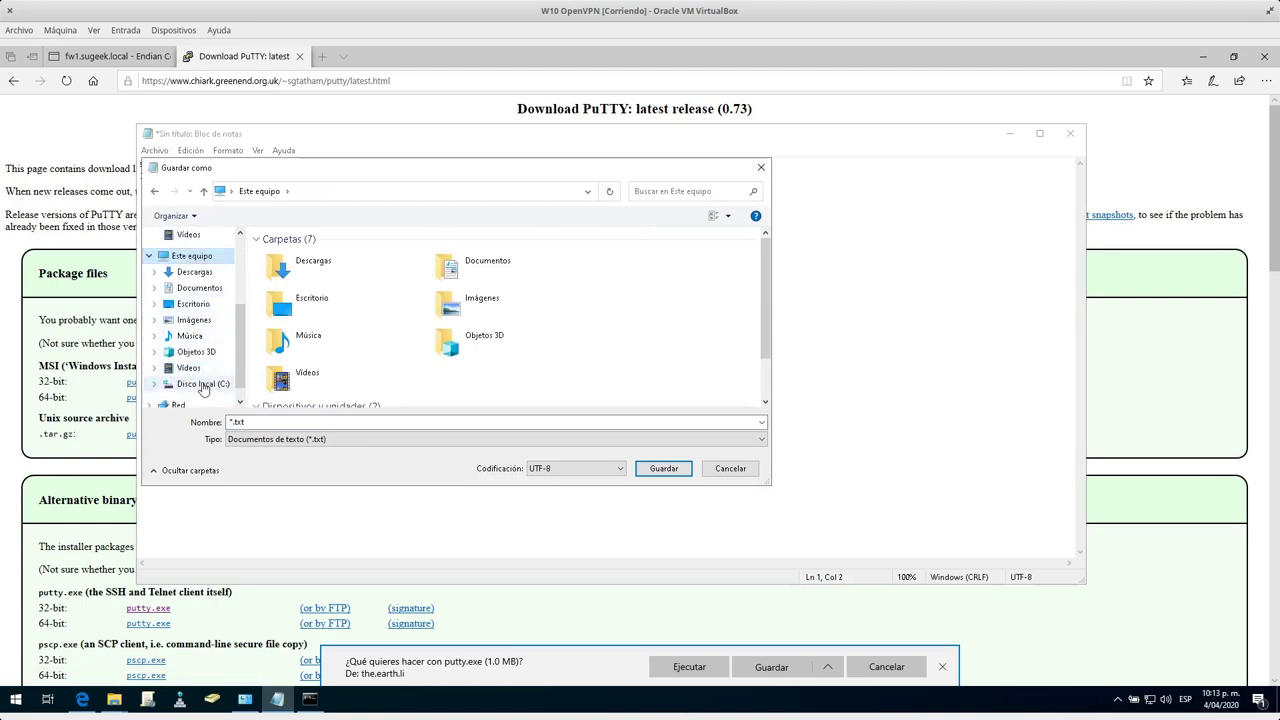
left_click(203, 386)
double_click(312, 255)
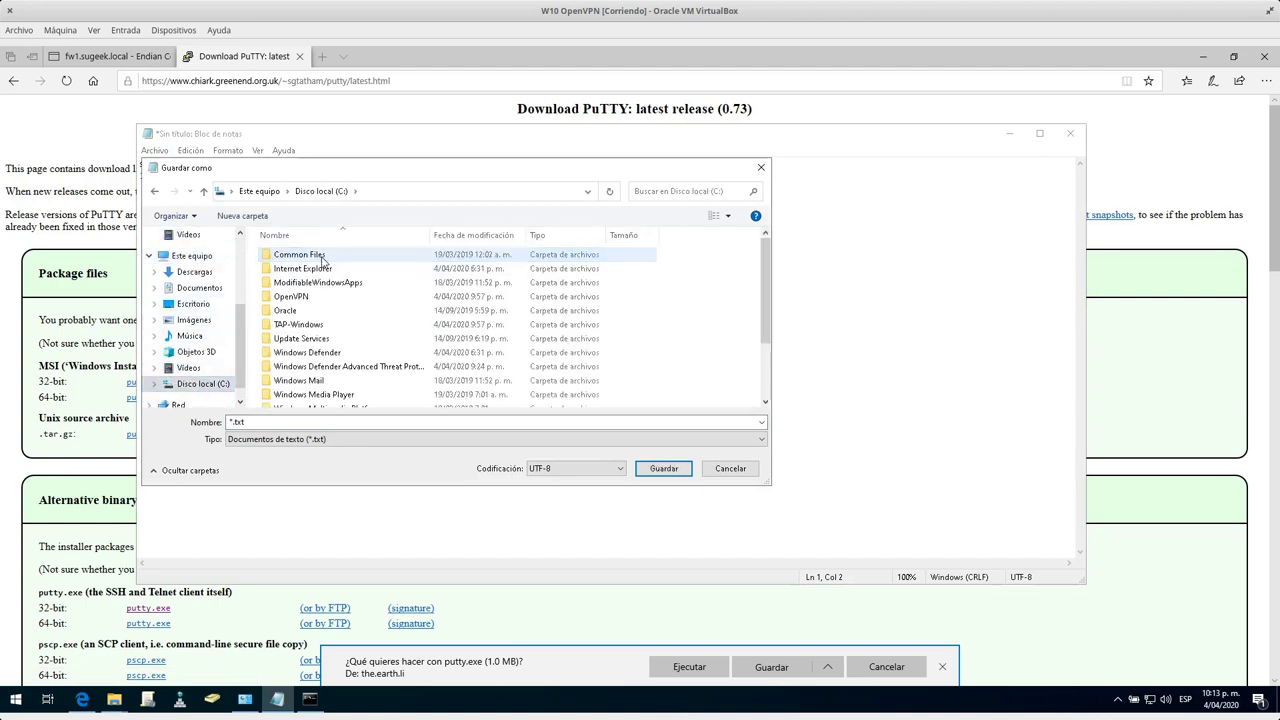
scroll(312, 350, "down", 3)
scroll(312, 320, "up", 2)
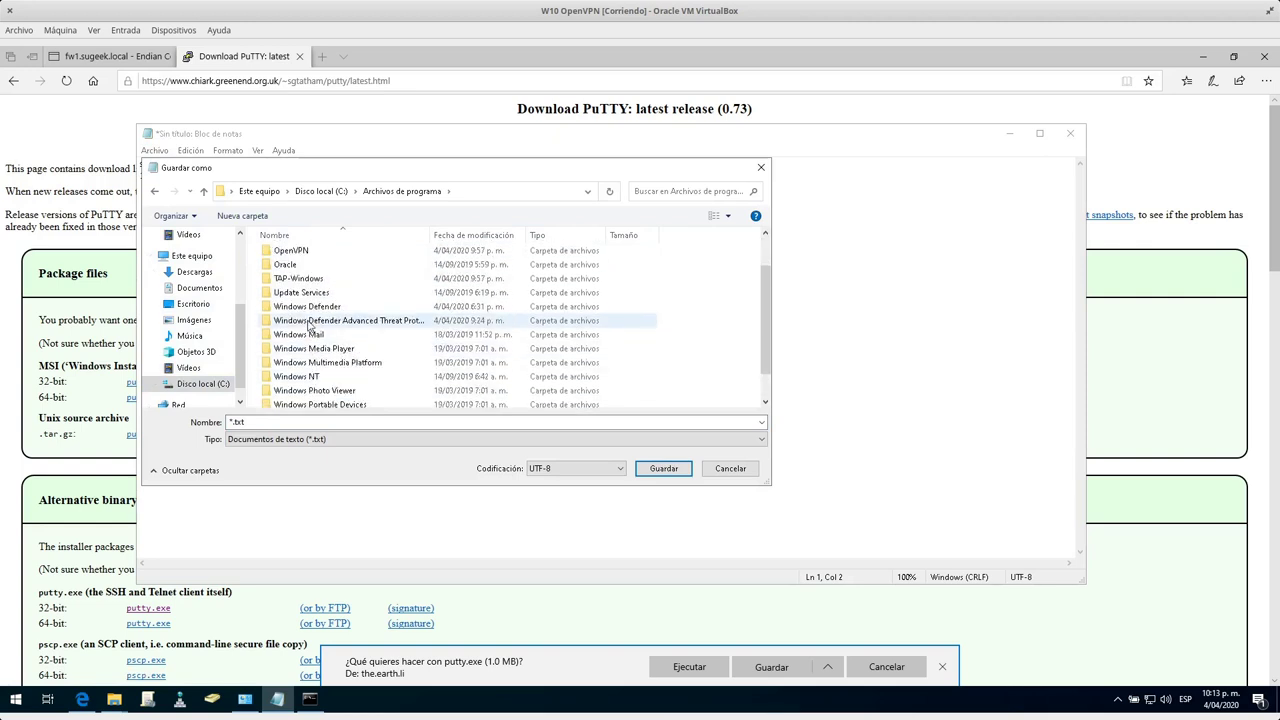
double_click(309, 255)
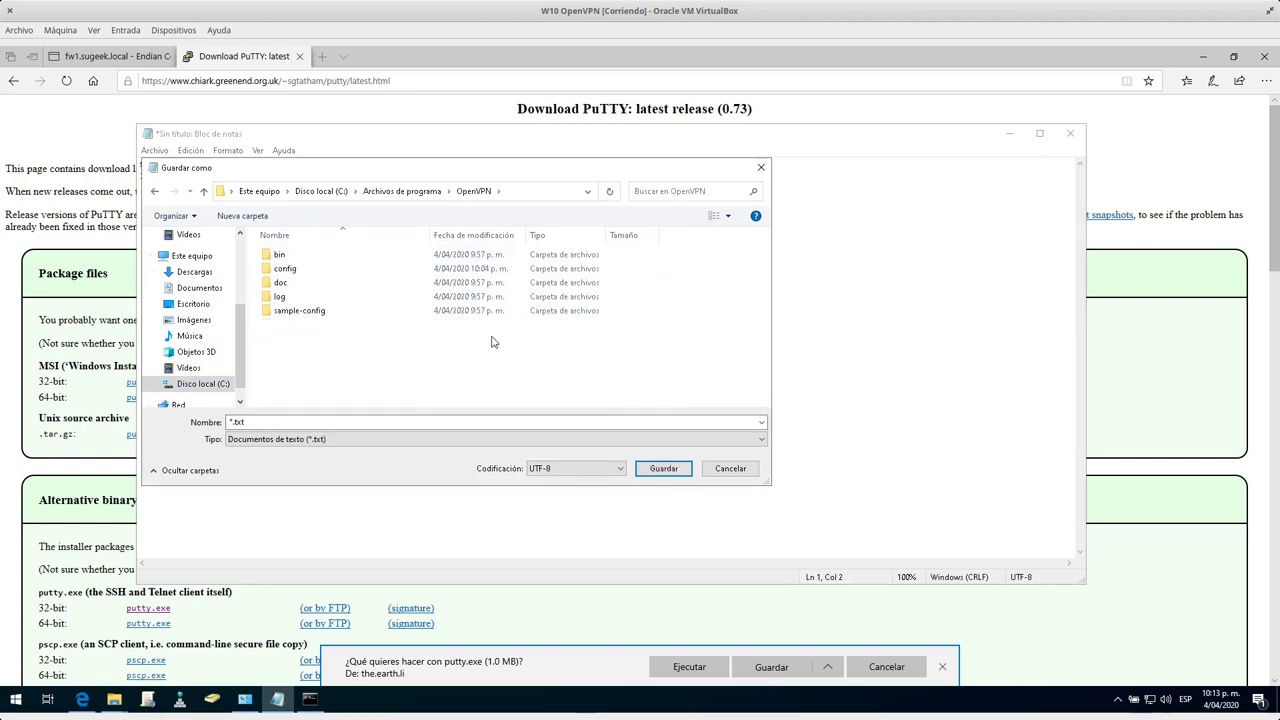
double_click(300, 268)
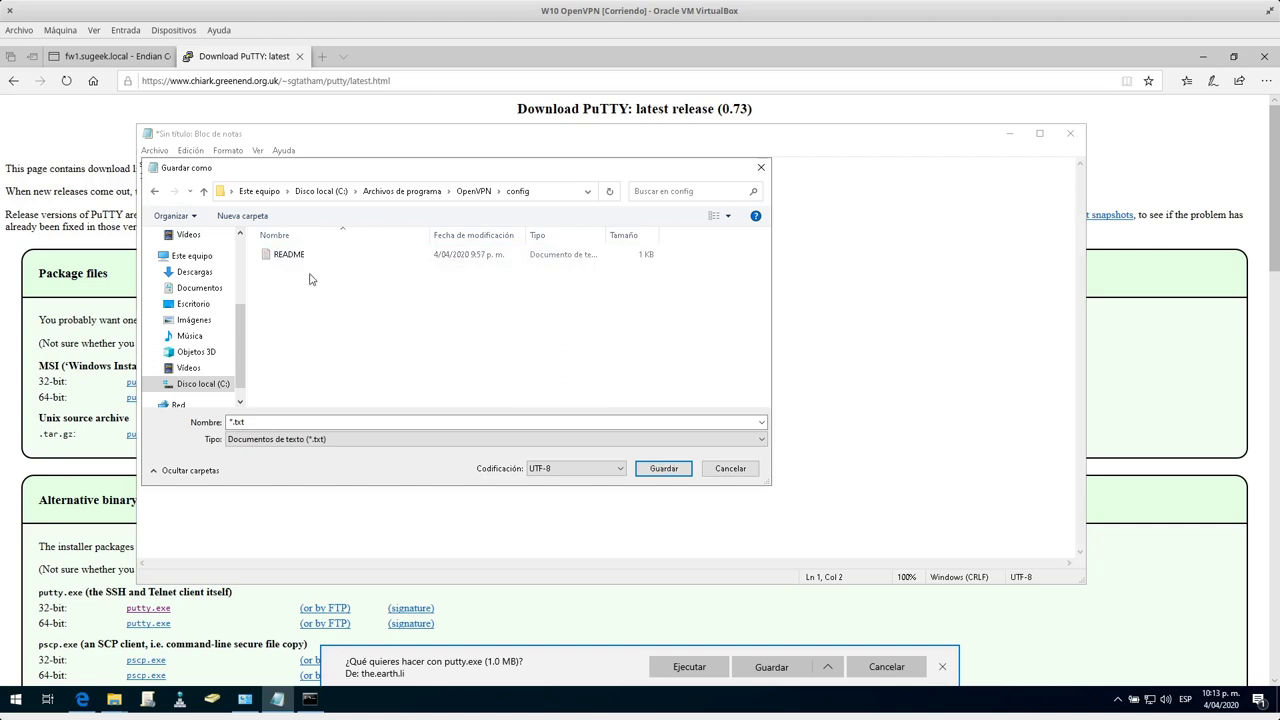
Name the file Credenciales.txt and save it.
left_click(259, 423)
double_click(259, 422)
key("Home")
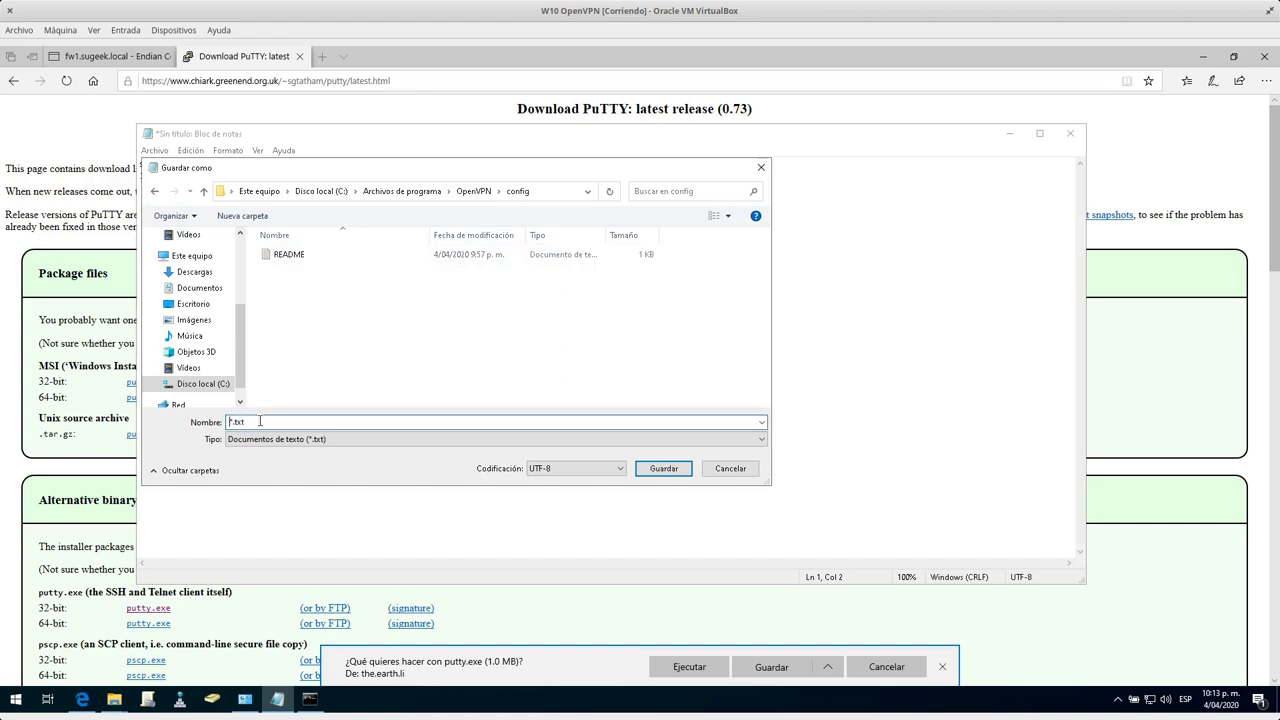
type("Credenciales")
left_click(662, 467)
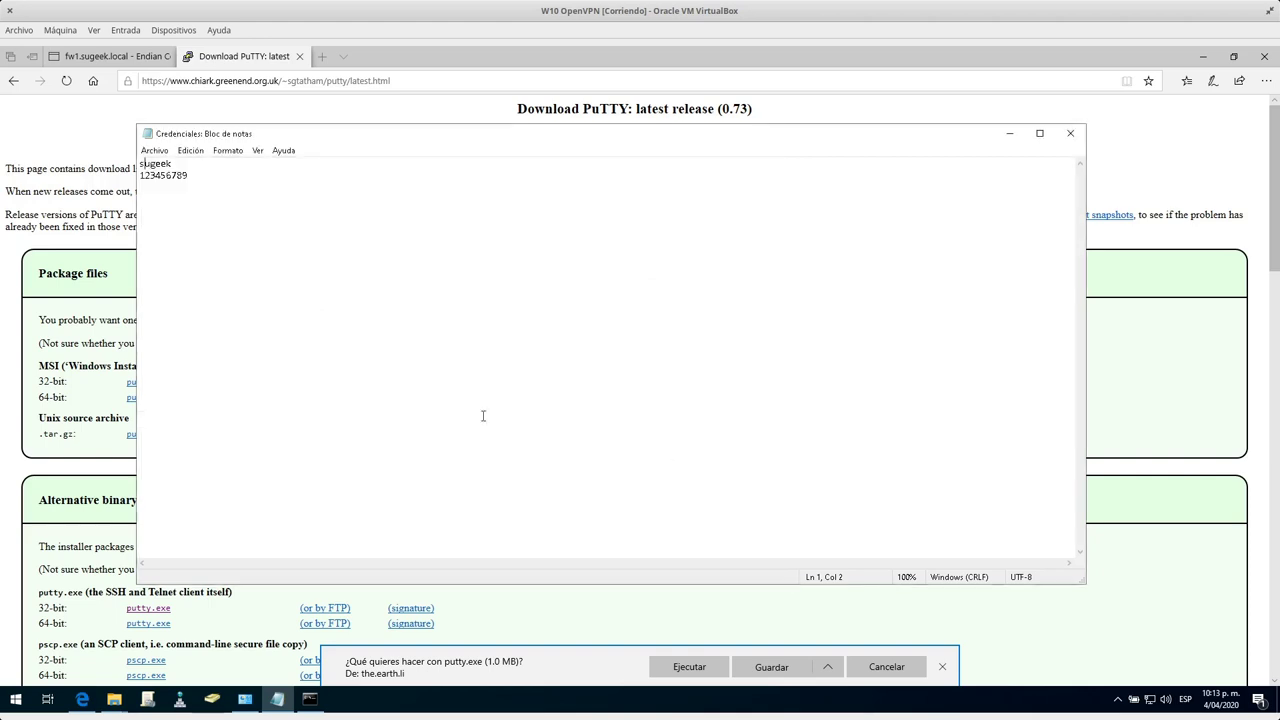
Save and run the putty.exe download, and open Device Manager from Control Panel.
left_click(245, 698)
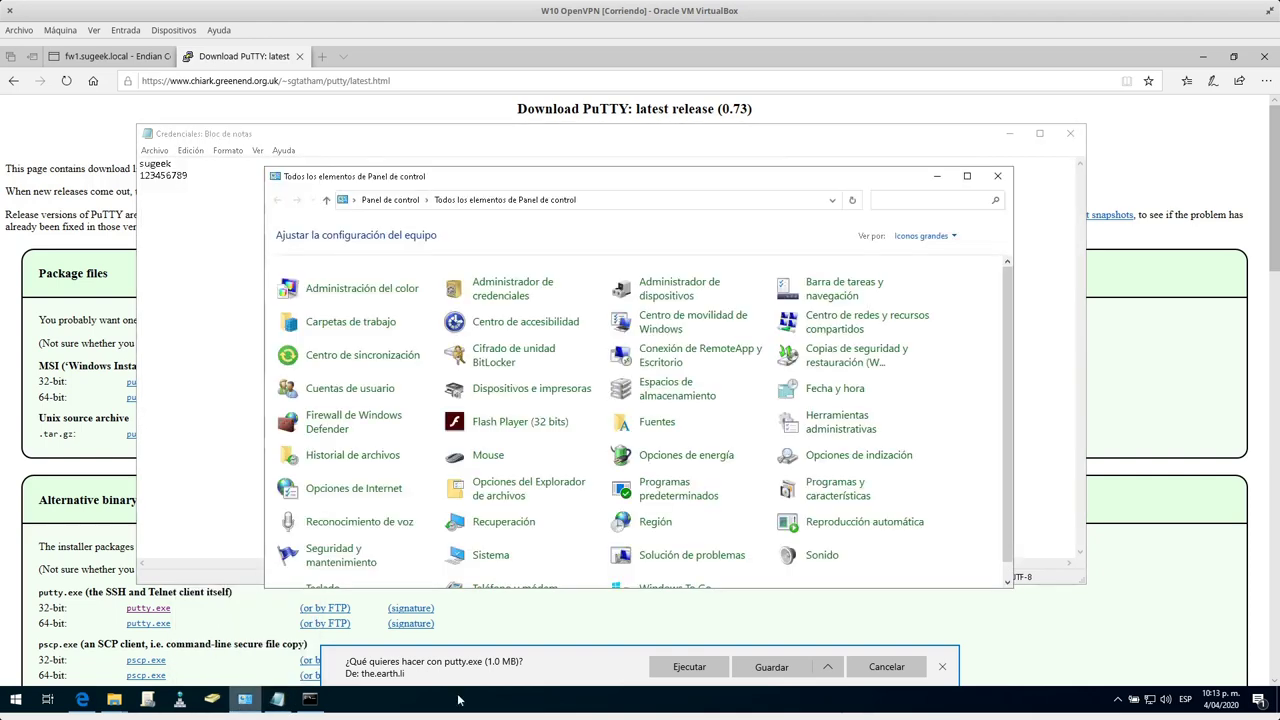
left_click(752, 667)
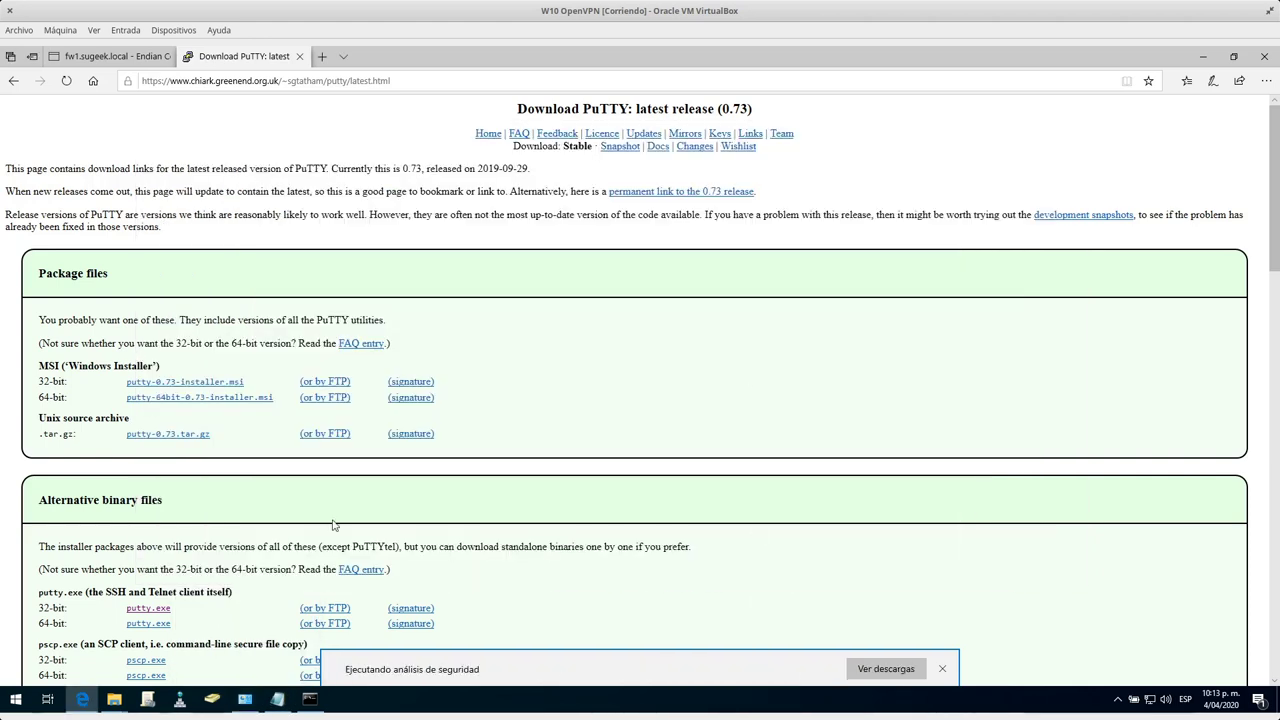
left_click(245, 698)
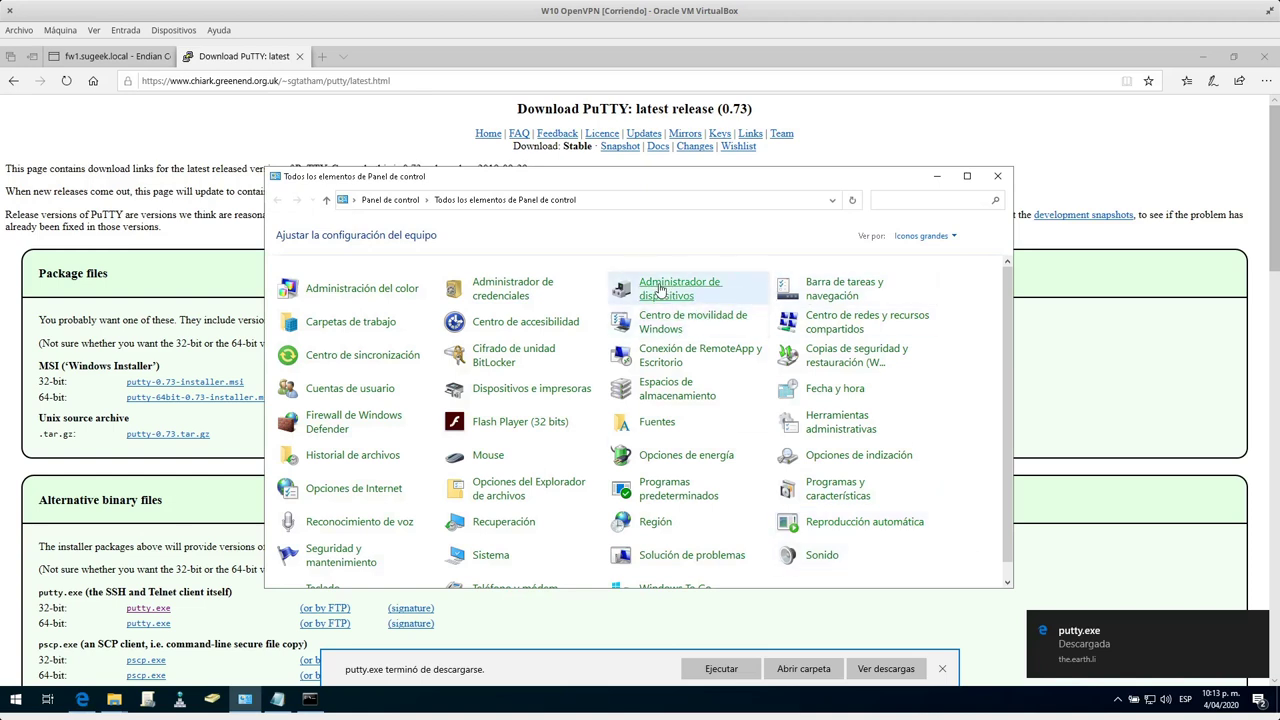
left_click(690, 288)
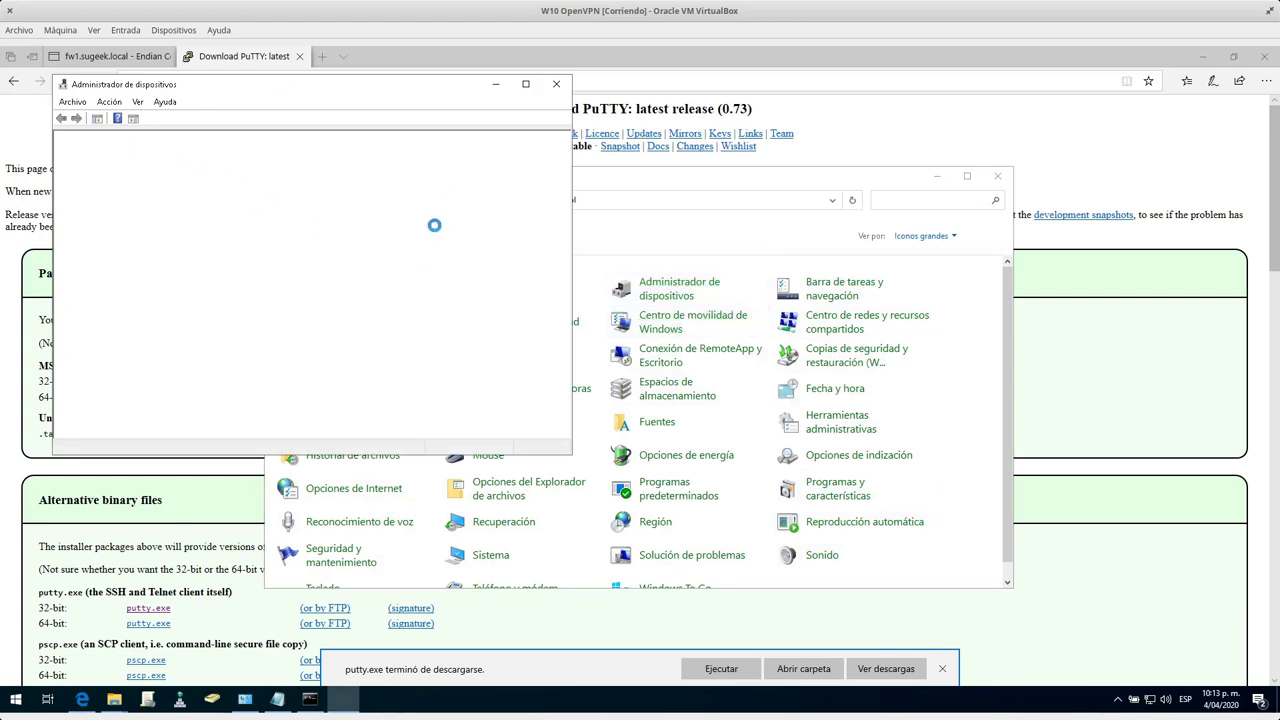
left_click(722, 672)
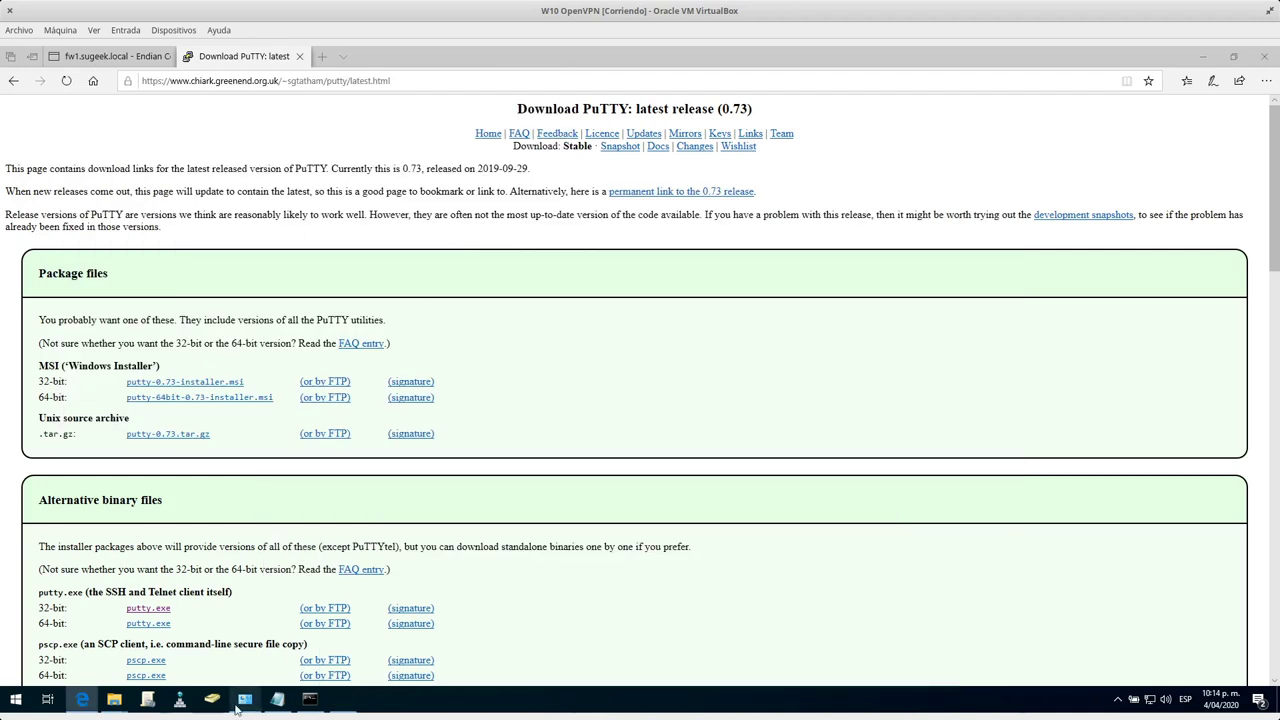
Find TAP-Windows Adapter V9 under Adaptadores de red, then close Device Manager.
left_click(245, 702)
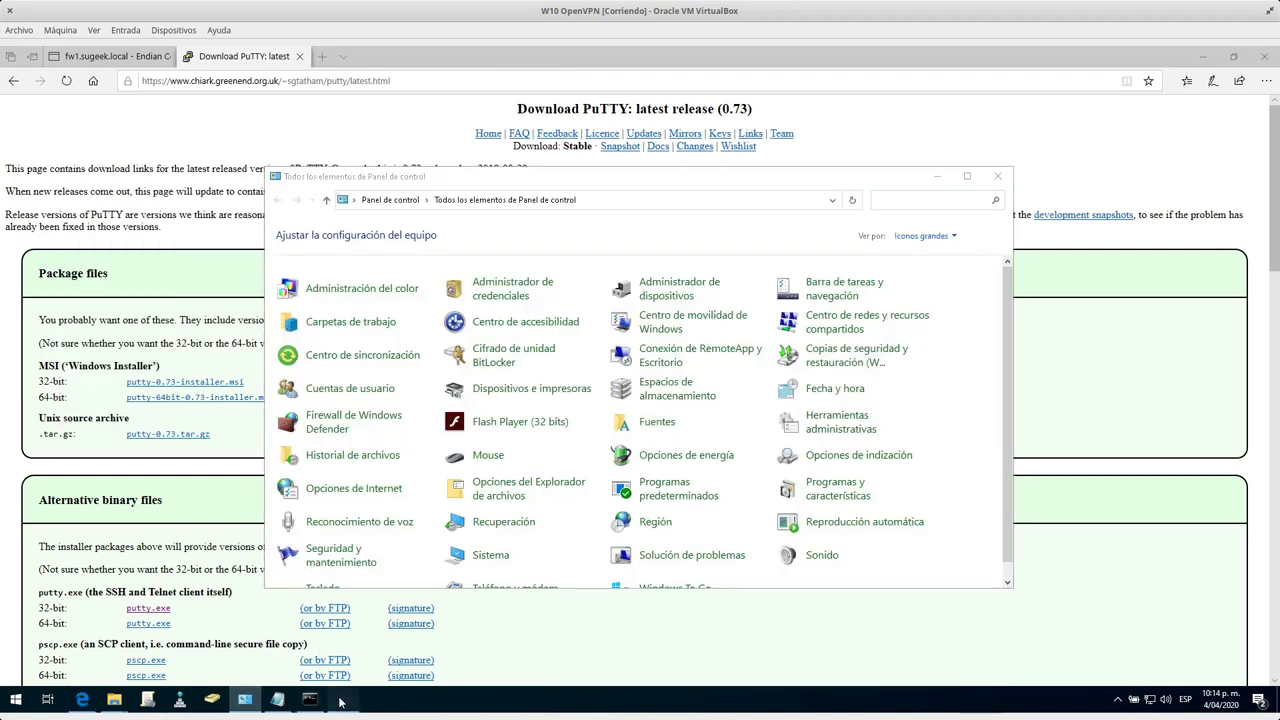
left_click(937, 176)
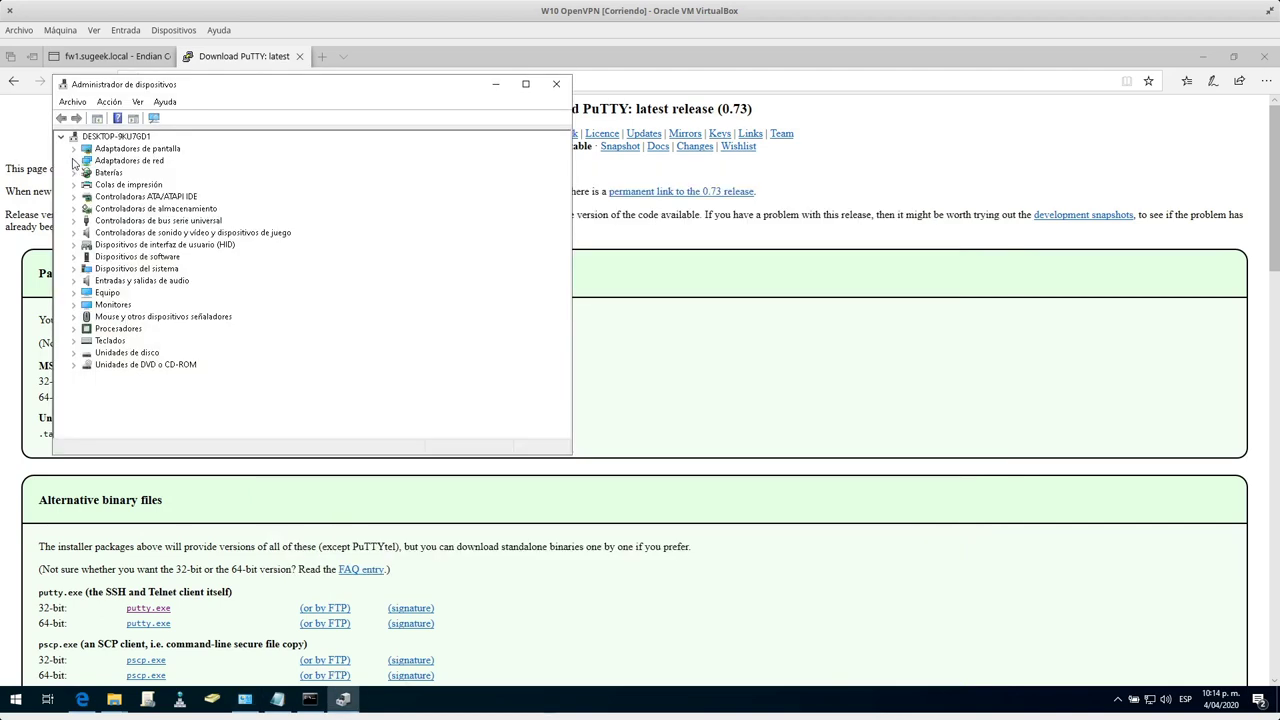
left_click(73, 160)
left_click(172, 185)
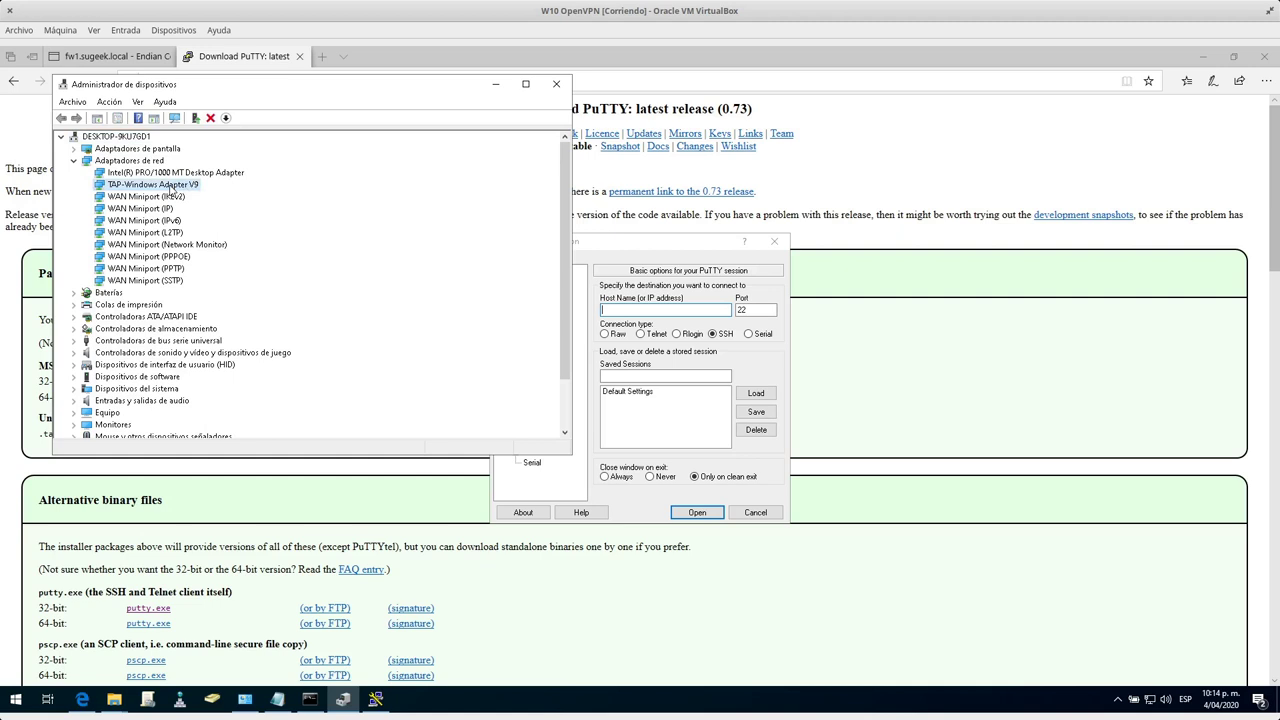
right_click(170, 190)
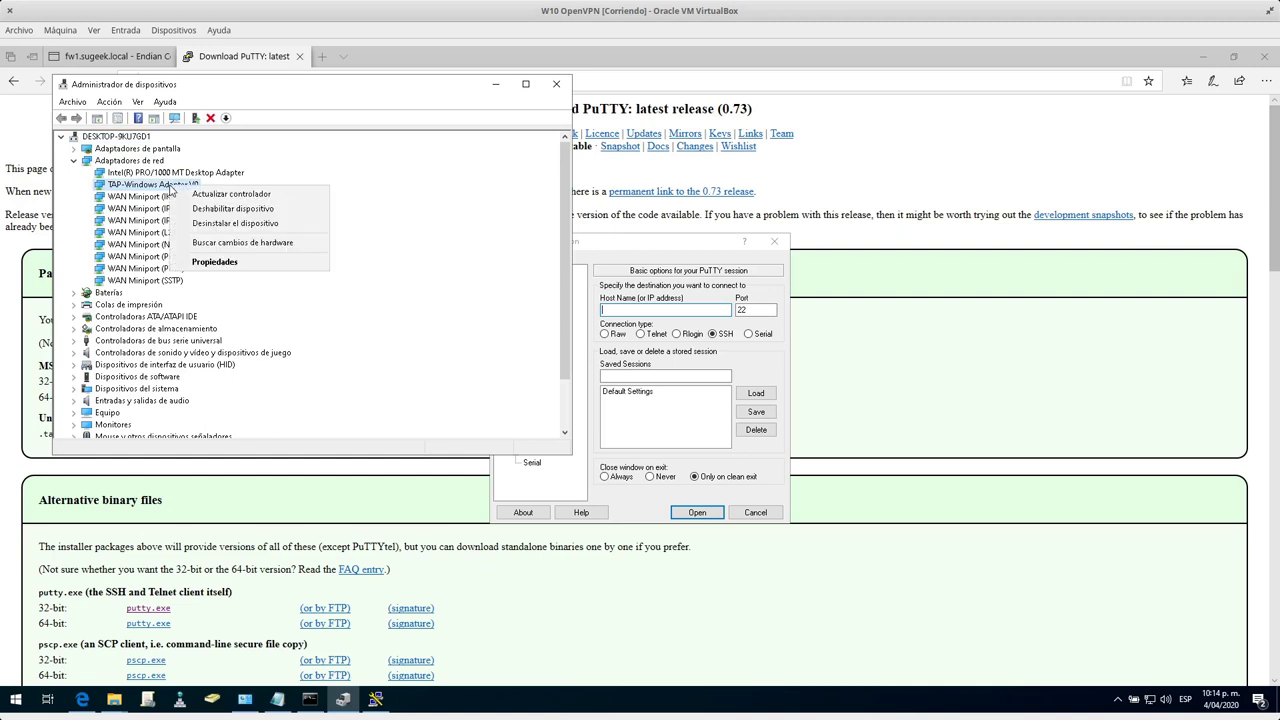
left_click(386, 105)
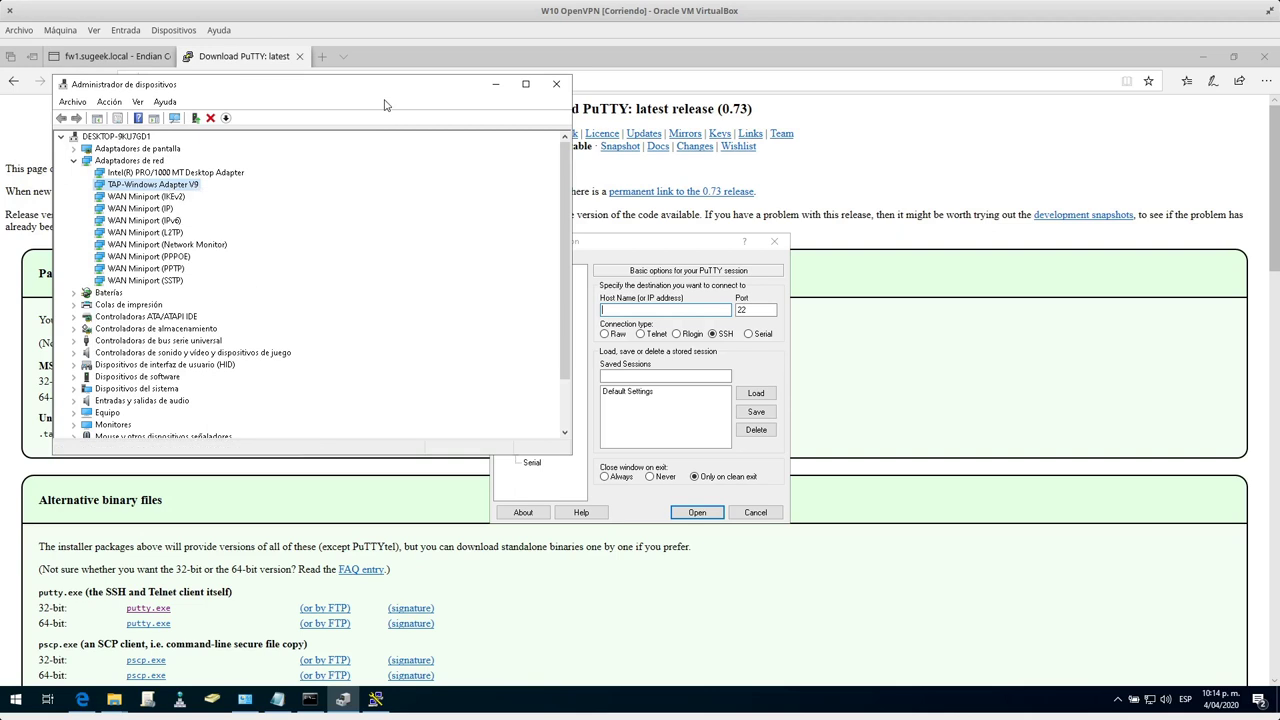
left_click(555, 85)
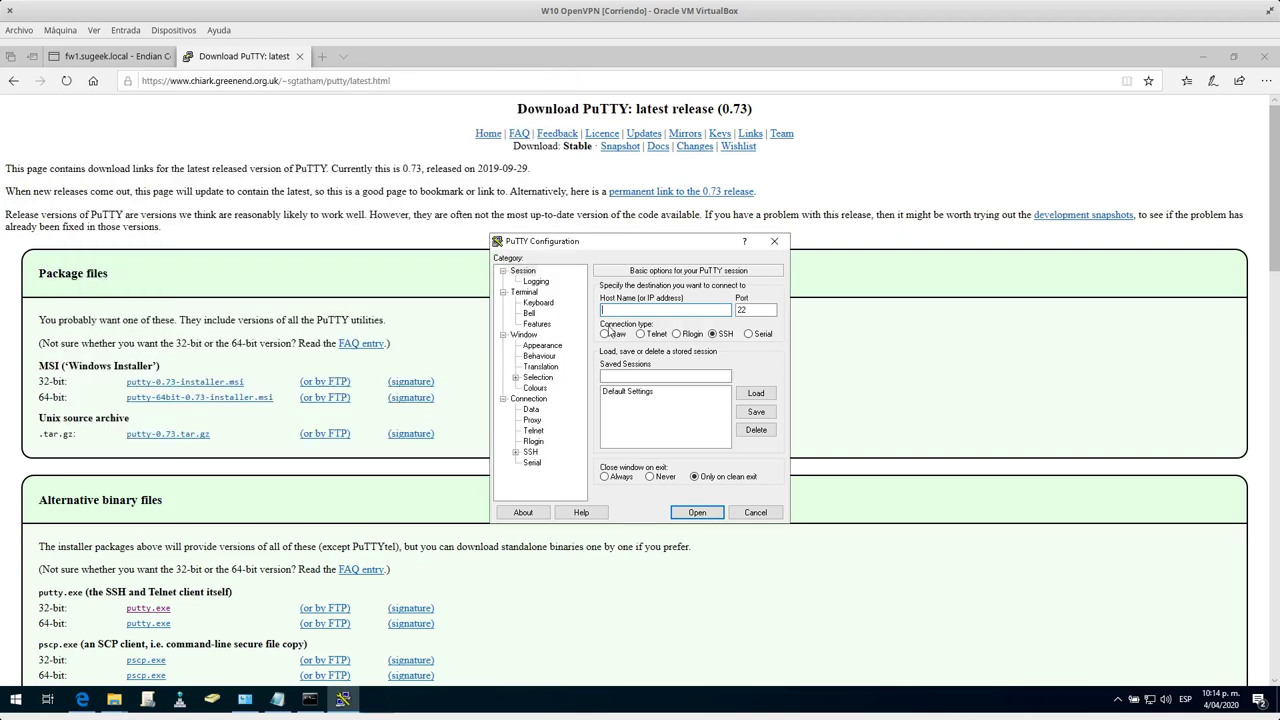
On BunsenLabs, run sudo apt-get install openssh-server, enter the sudo password and confirm with S.
key("super")
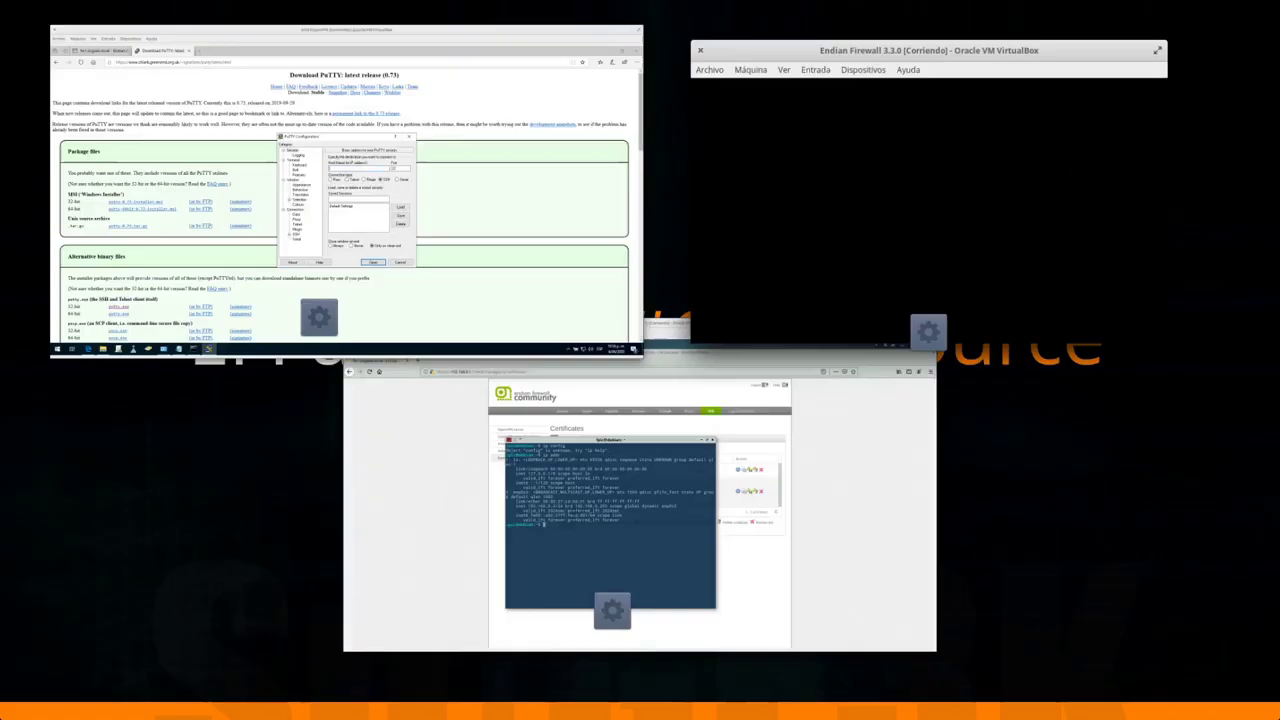
left_click(555, 493)
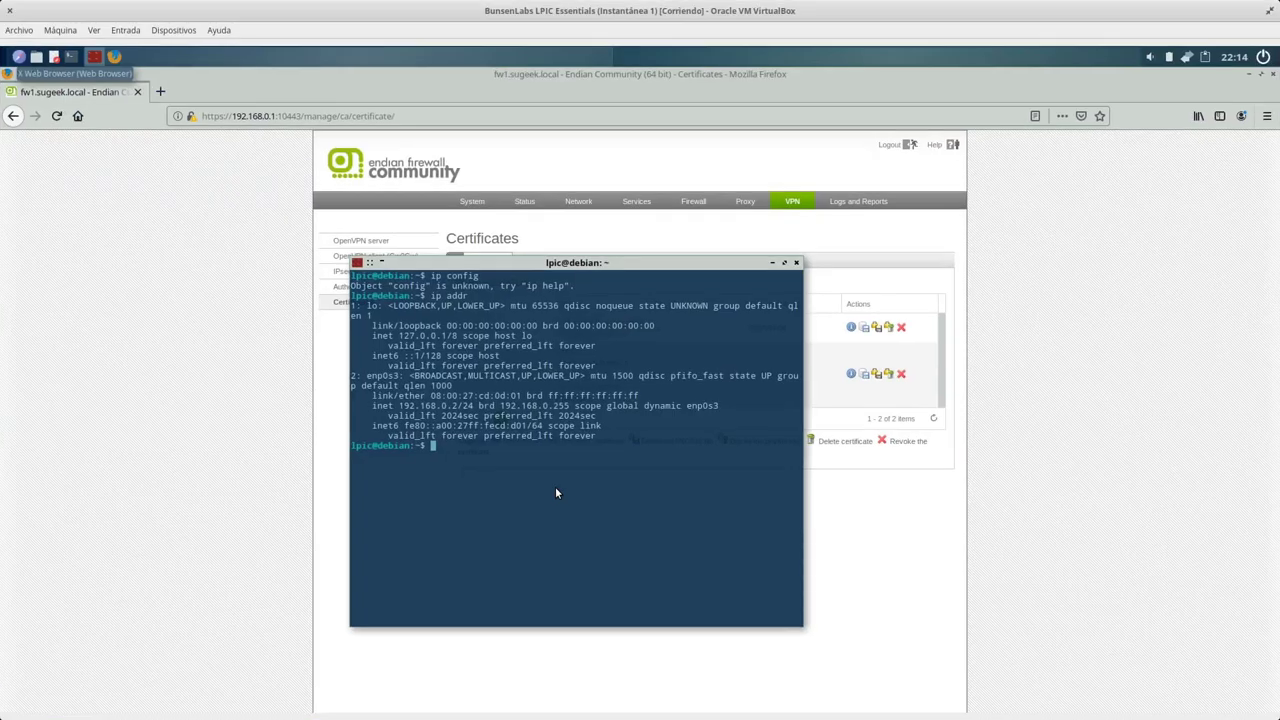
type("sudo apt-get install openssh-server")
key("Return")
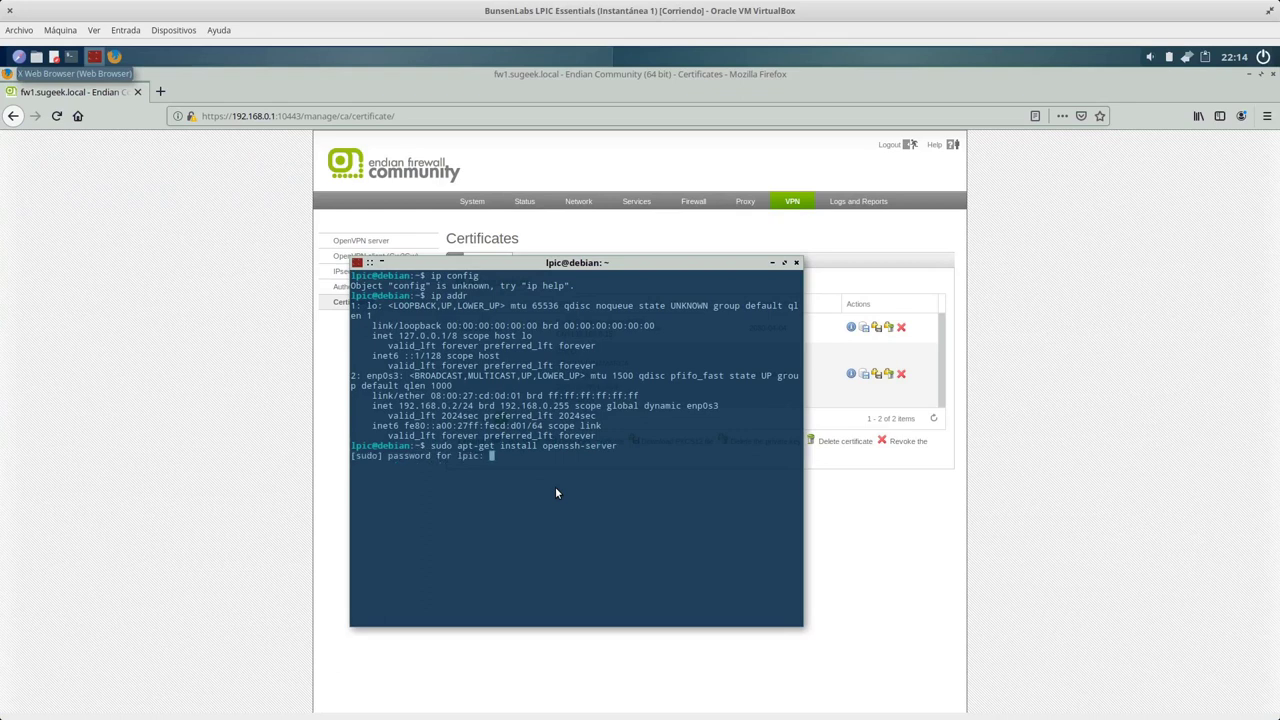
key("Return")
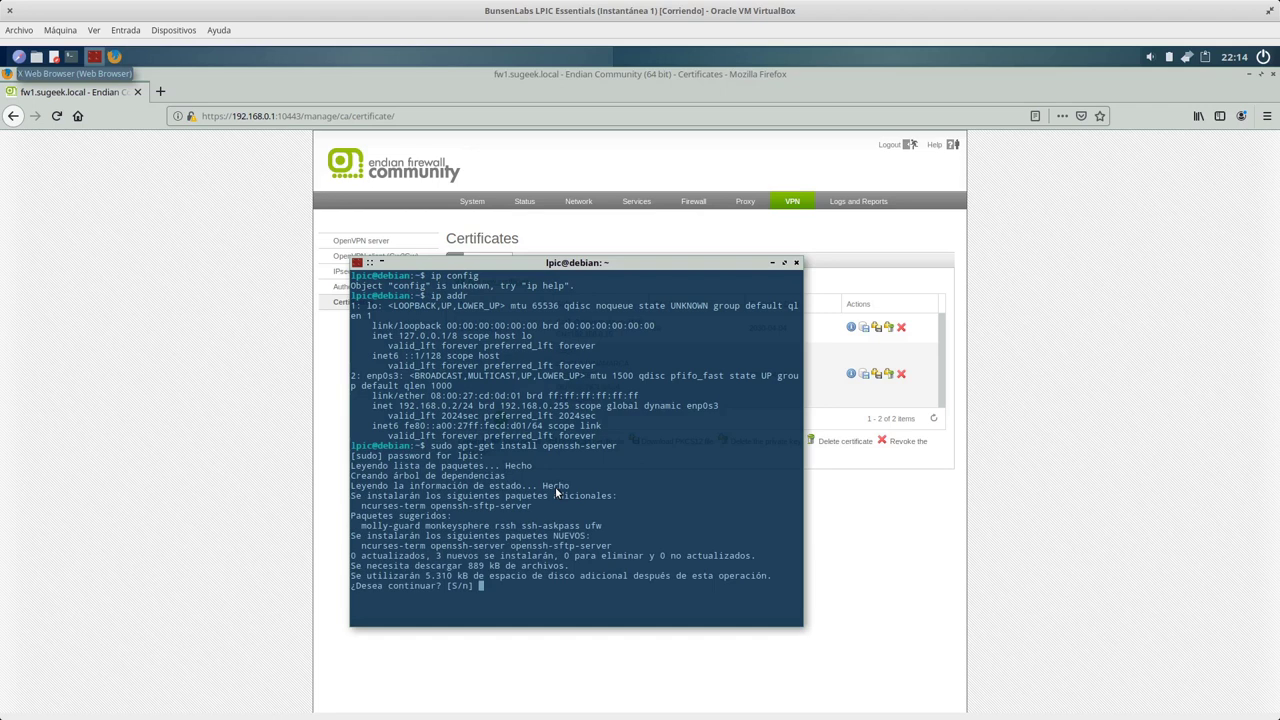
type("S")
key("Return")
key("super")
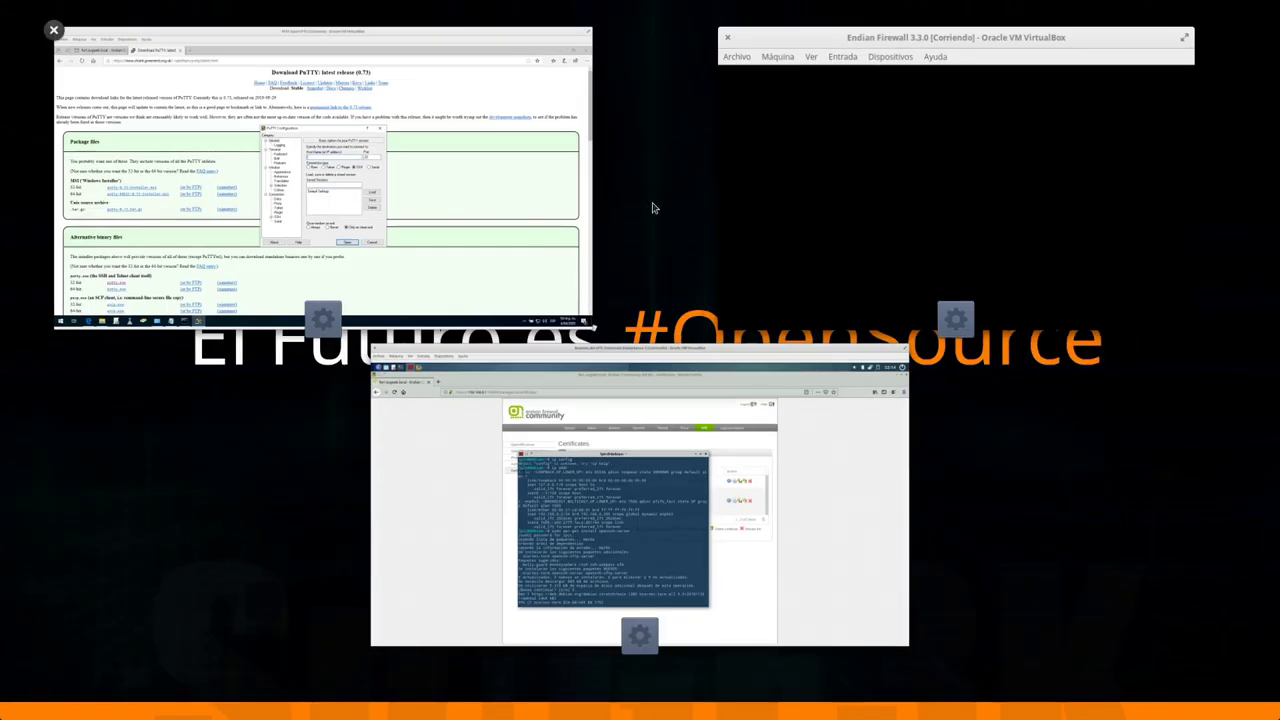
left_click(395, 197)
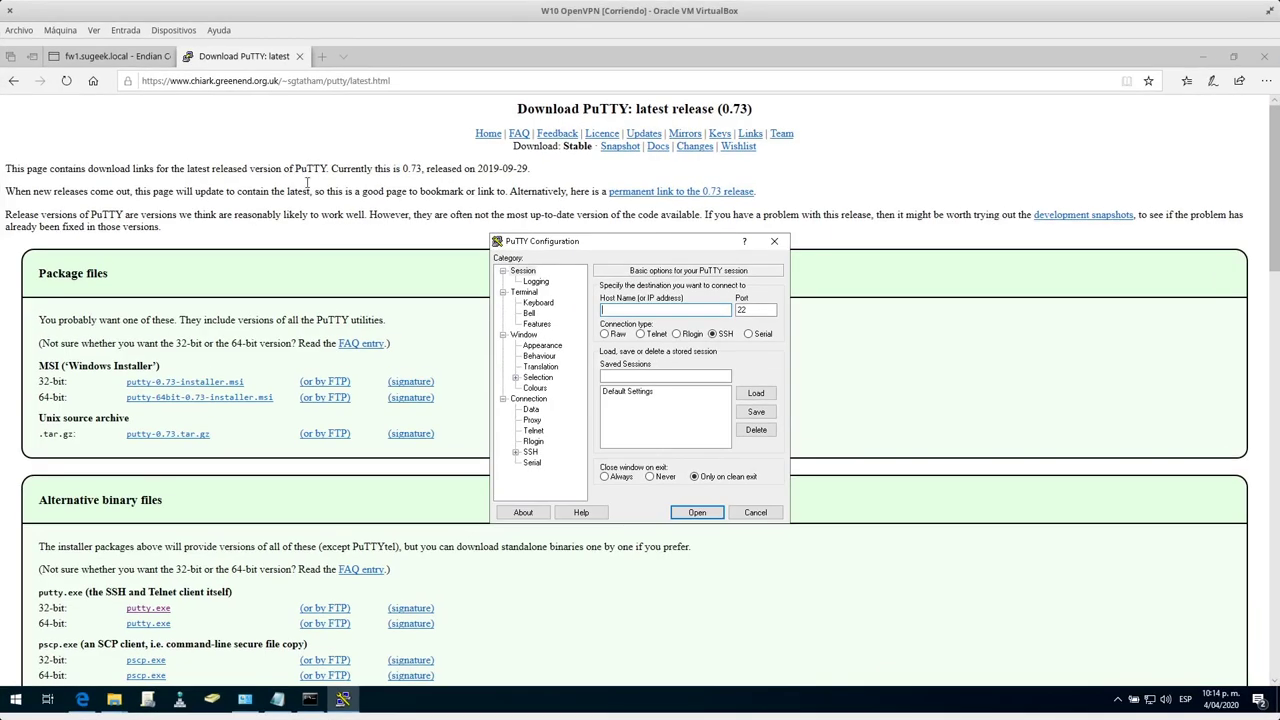
Close the PuTTY download tab and the Credenciales Notepad window.
left_click(298, 56)
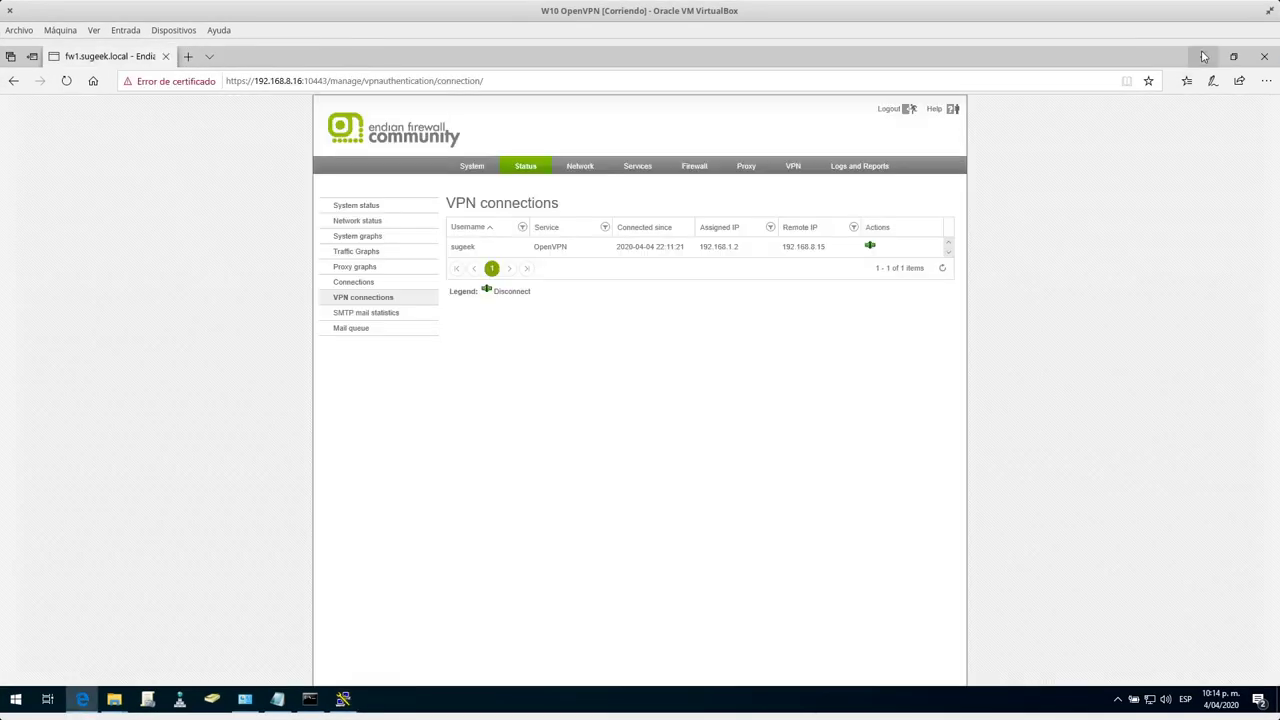
left_click(1201, 56)
left_click(220, 340)
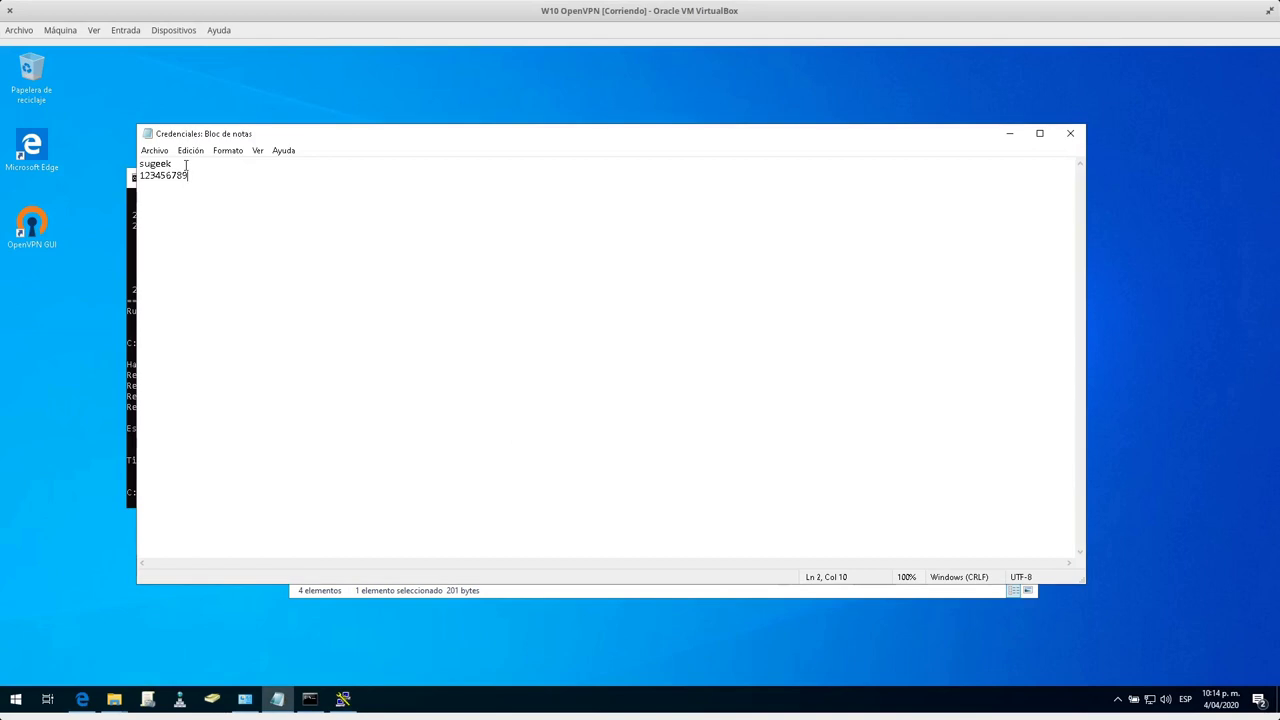
left_click(1070, 133)
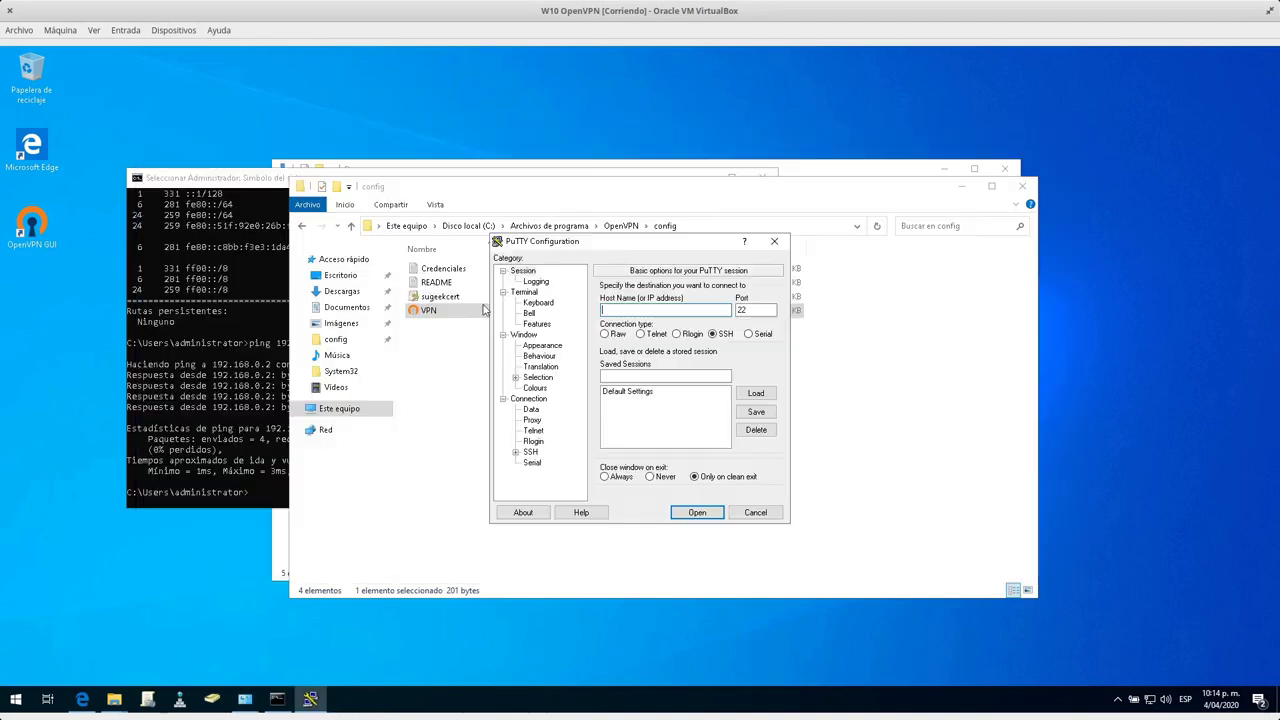
left_click(428, 485)
Append Credenciales.txt to VPN.ovpn's auth-user-pass line and save the config.
double_click(425, 311)
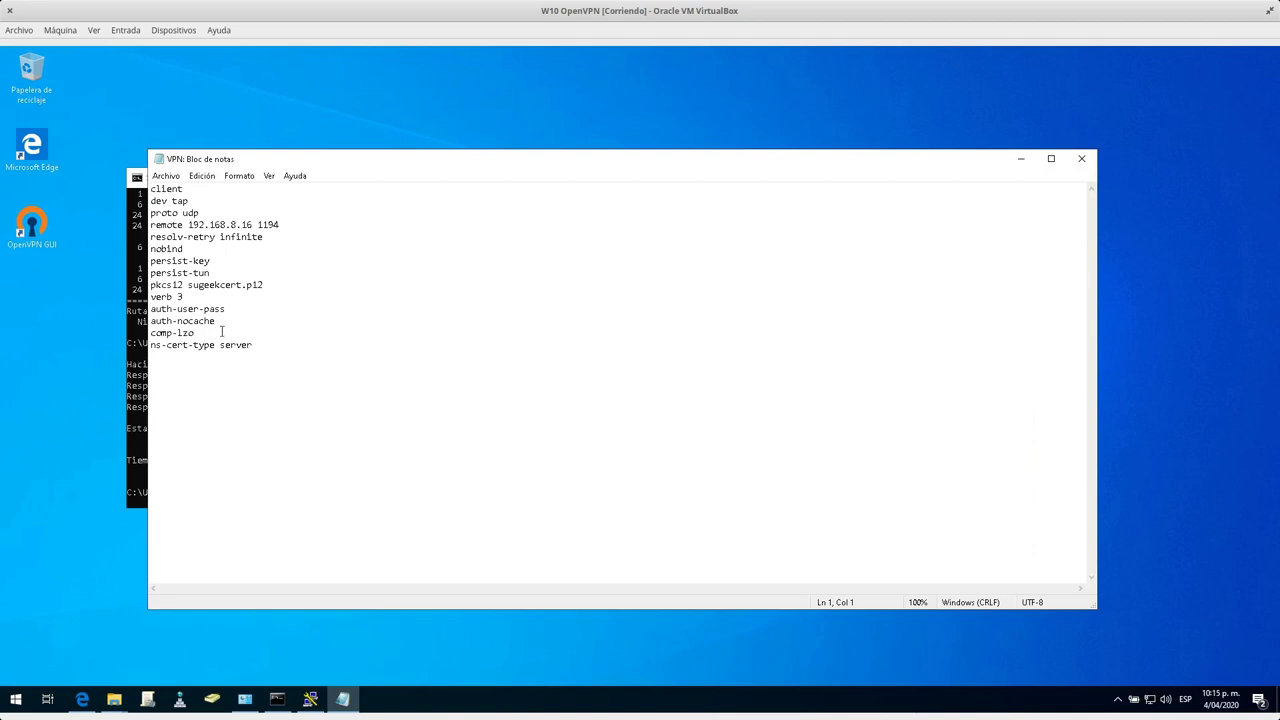
left_click(230, 311)
type("b ")
type("redenca")
key("BackSpace")
type("iales.txt")
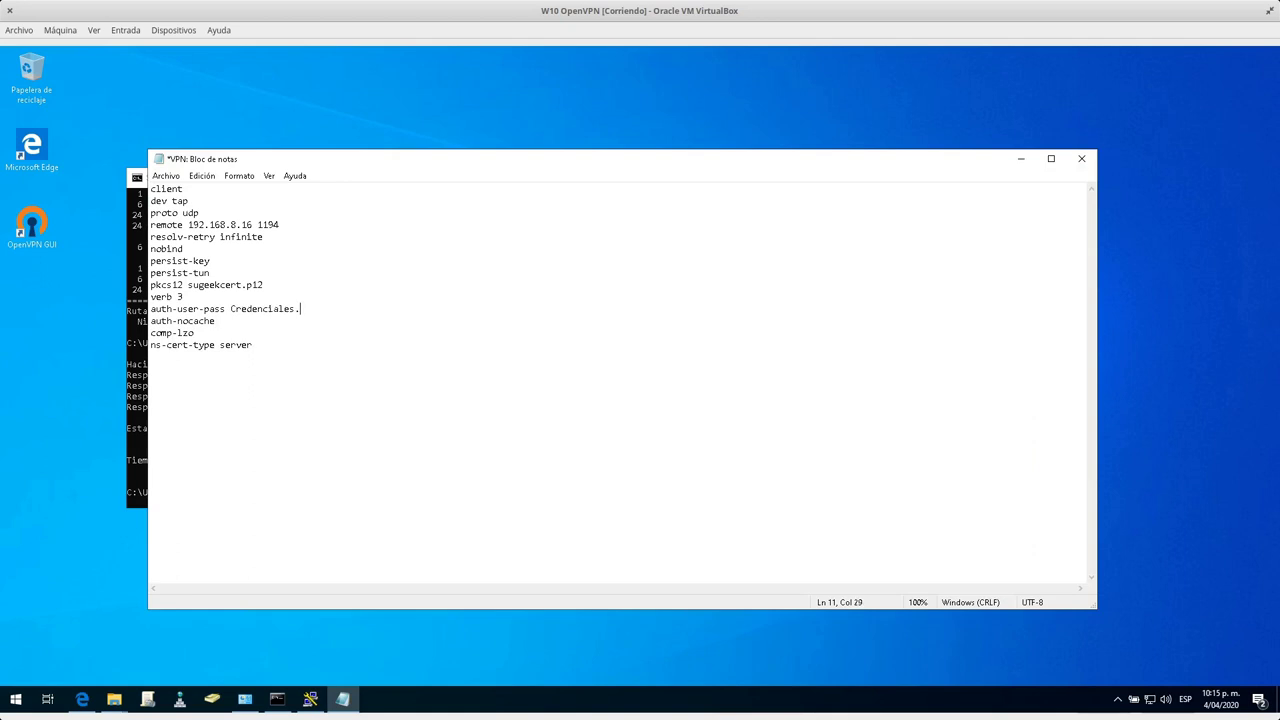
left_click(166, 175)
left_click(1021, 158)
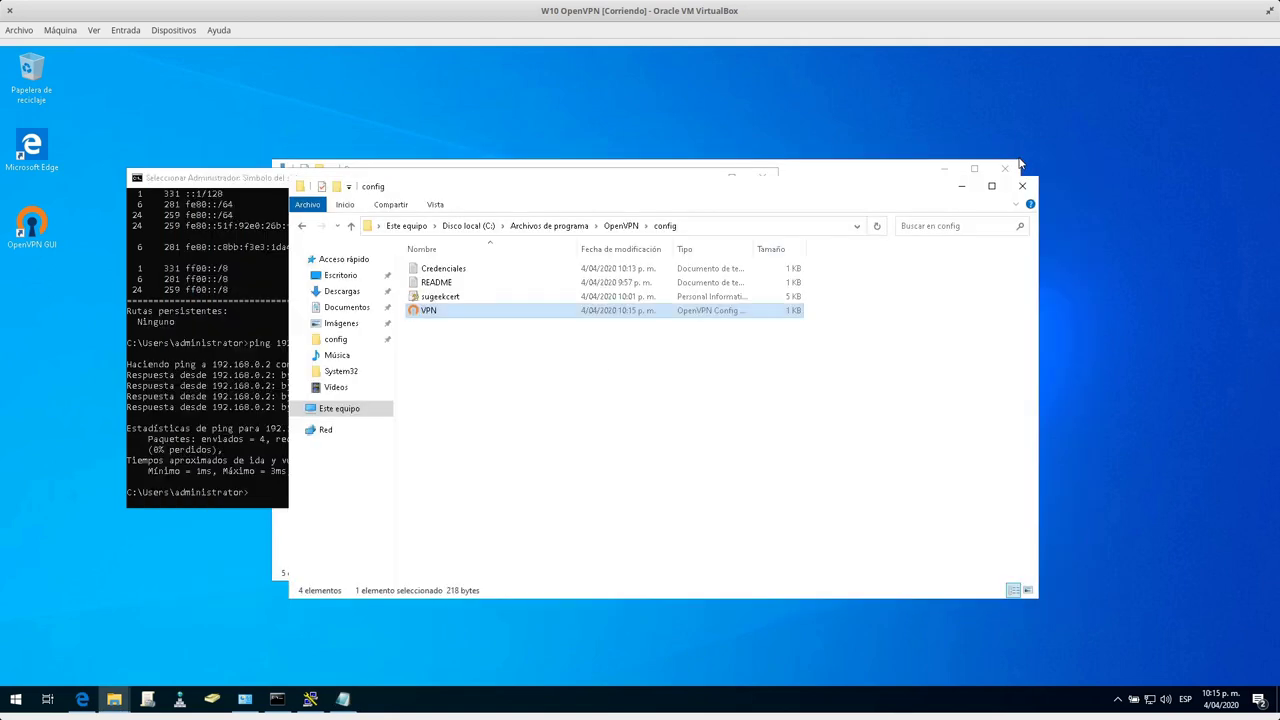
Reconnect the OpenVPN GUI connection from the tray so it picks up the updated config.
left_click(1116, 701)
right_click(1104, 672)
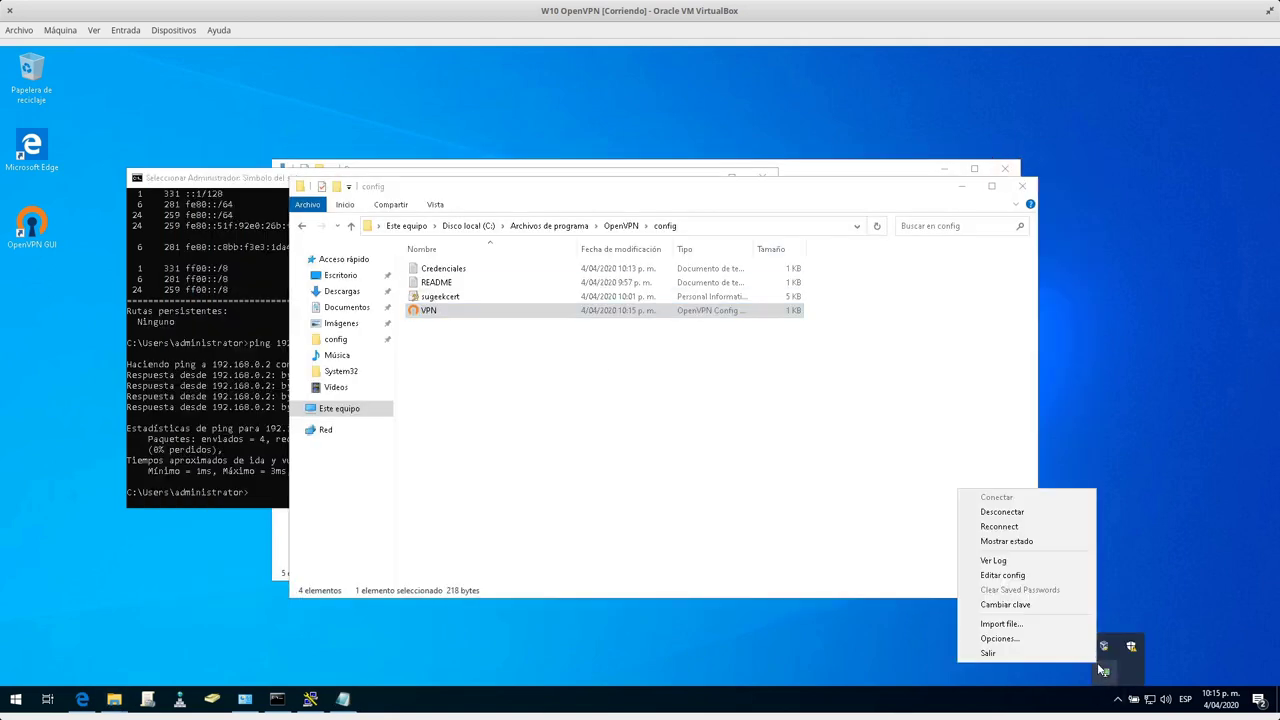
left_click(1034, 514)
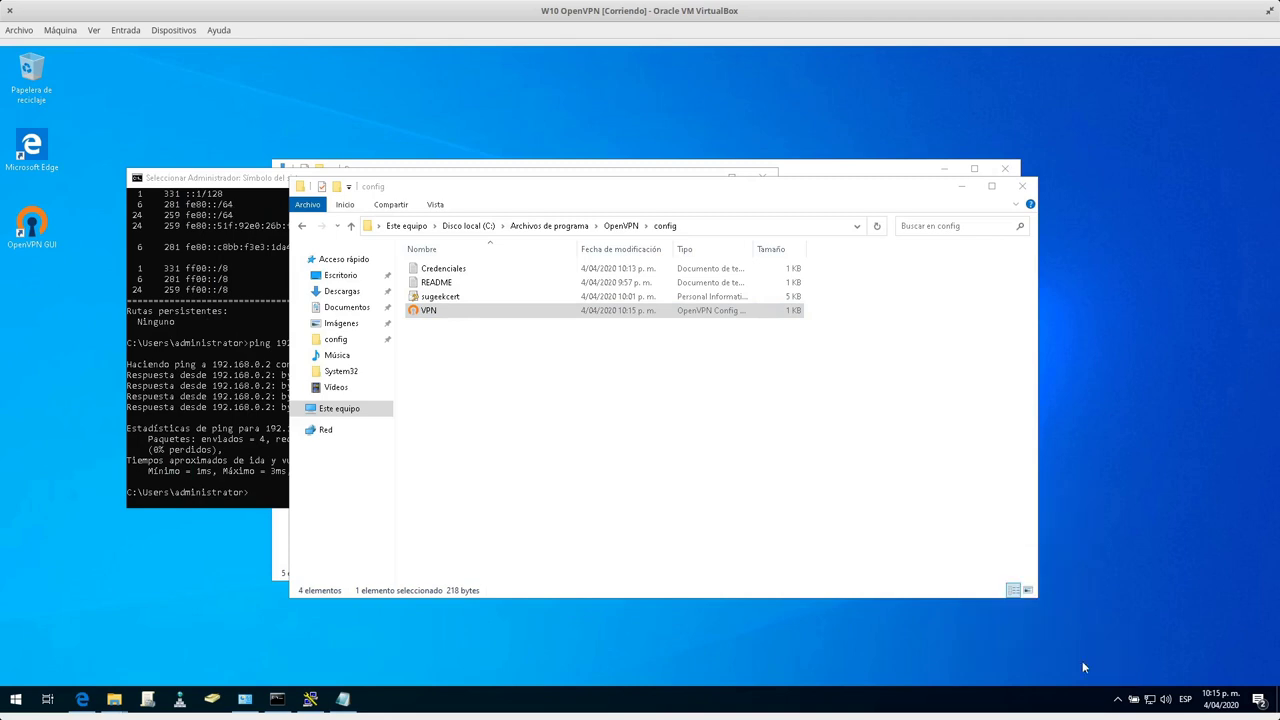
Verify the tray status still shows Conectado a VPN with IP 192.168.1.2.
left_click(1116, 701)
mouse_move(1105, 676)
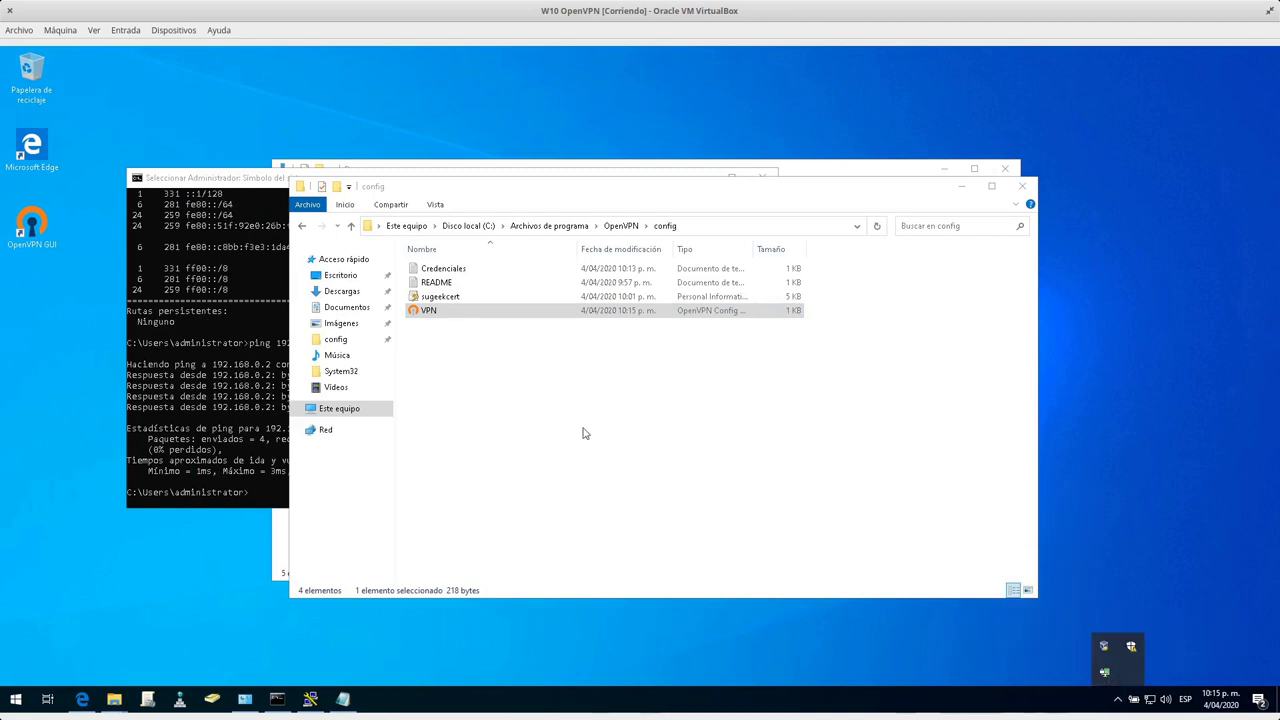
left_click(500, 404)
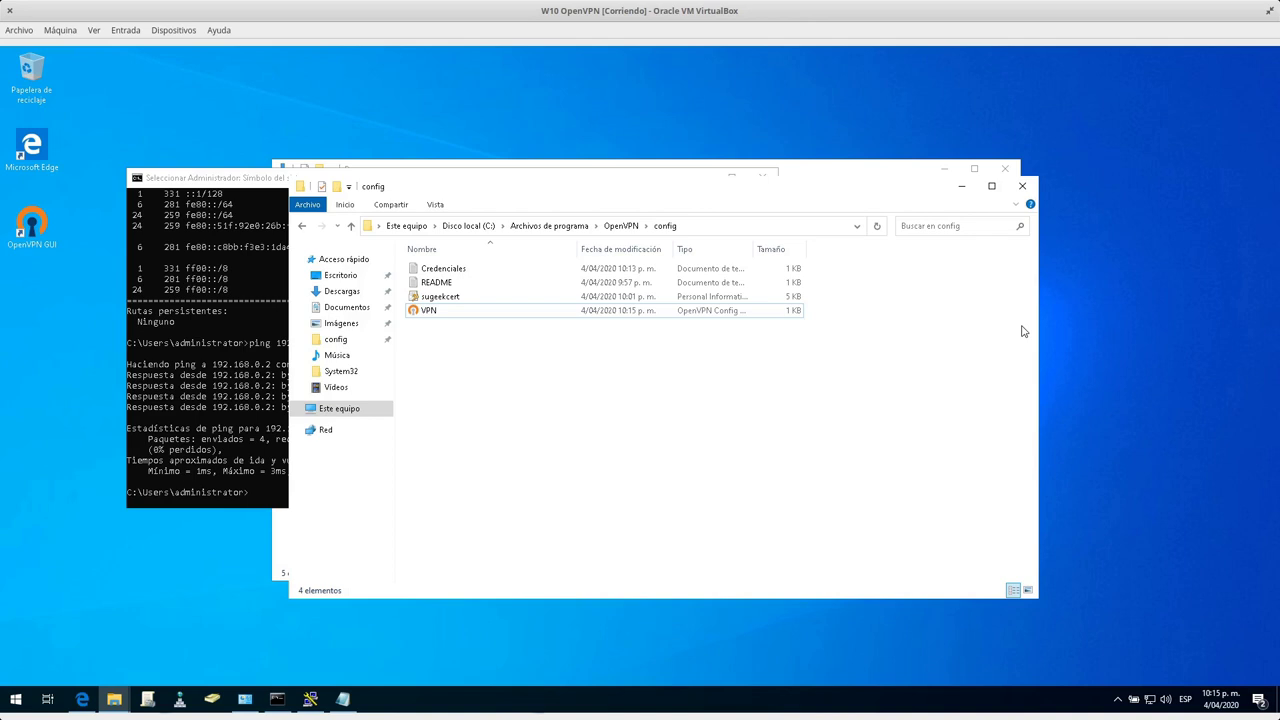
Hide the config folder and start connecting the OpenVPN profile with the tray icon's Conectar option.
left_click(961, 189)
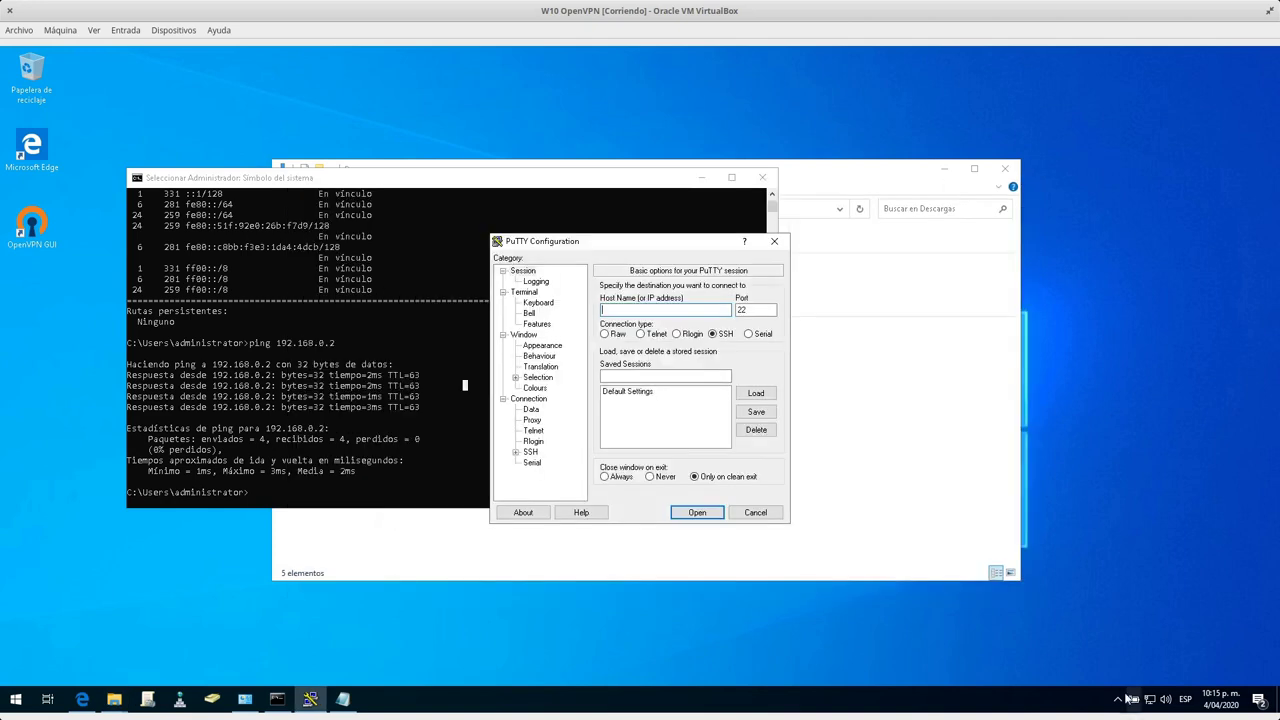
left_click(1117, 699)
right_click(1104, 671)
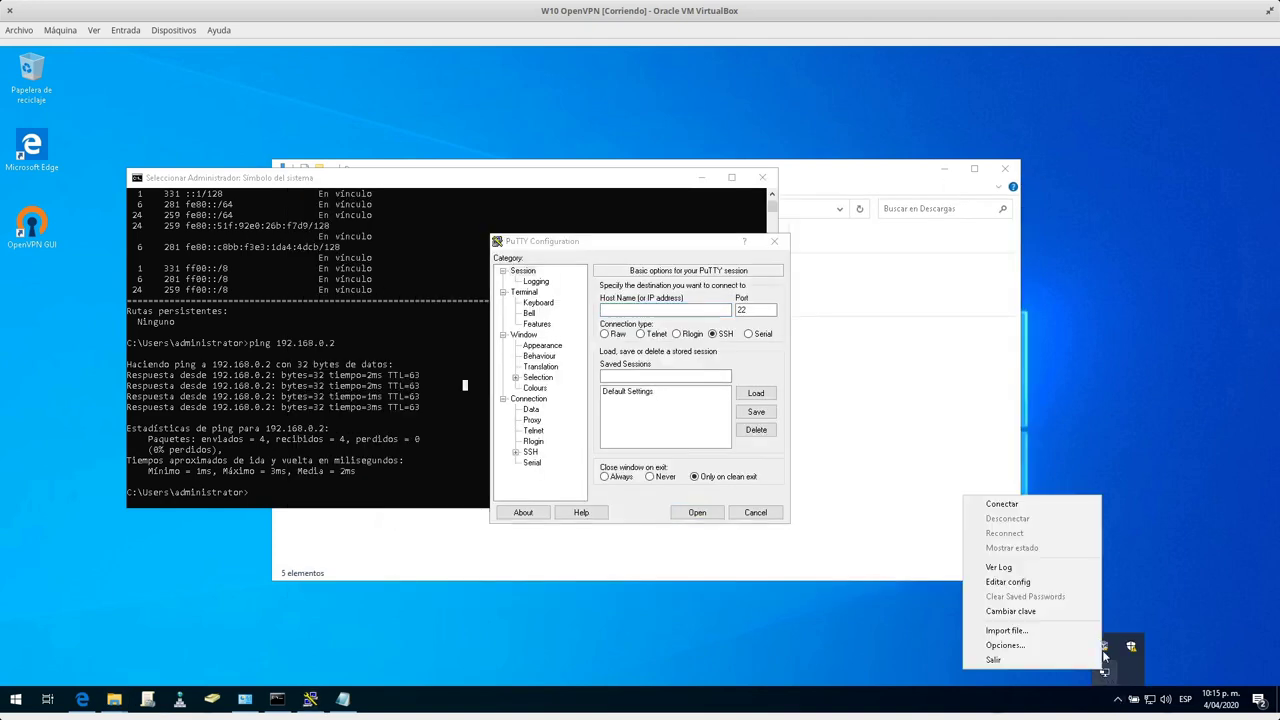
left_click(1051, 504)
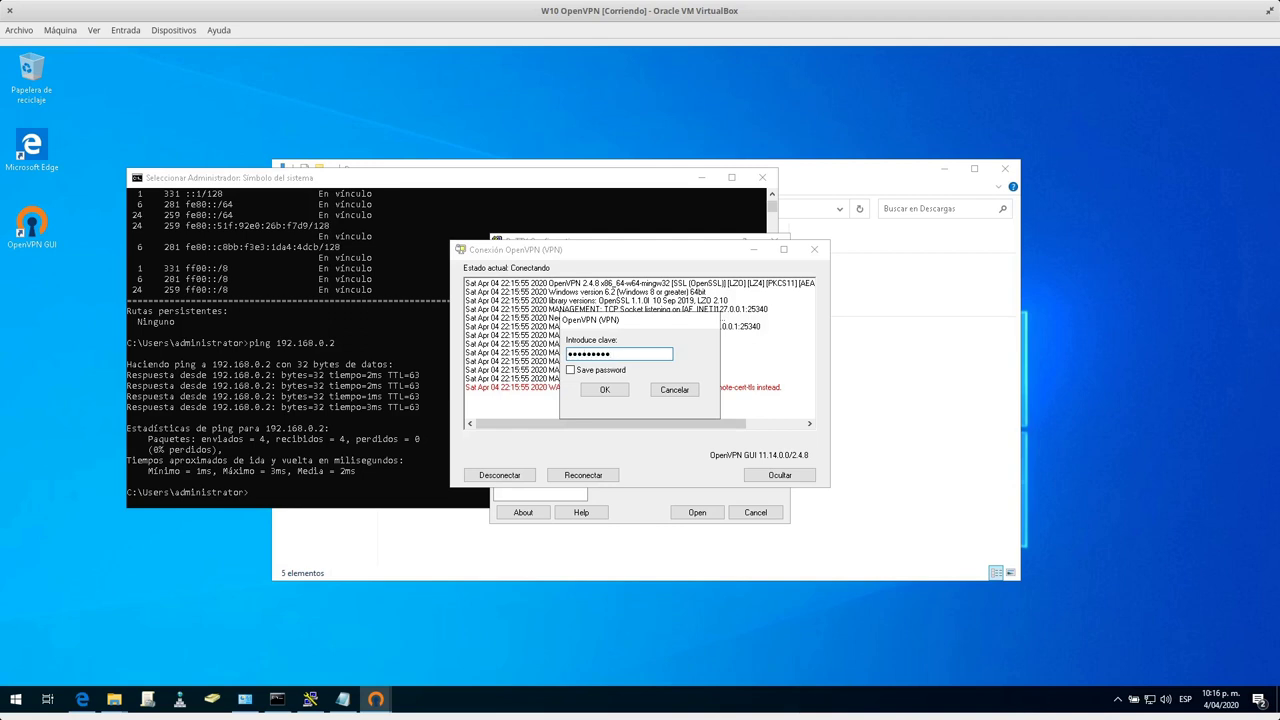
Confirm the private key password, then open the OpenVPN connection log with Ver Log.
left_click(596, 392)
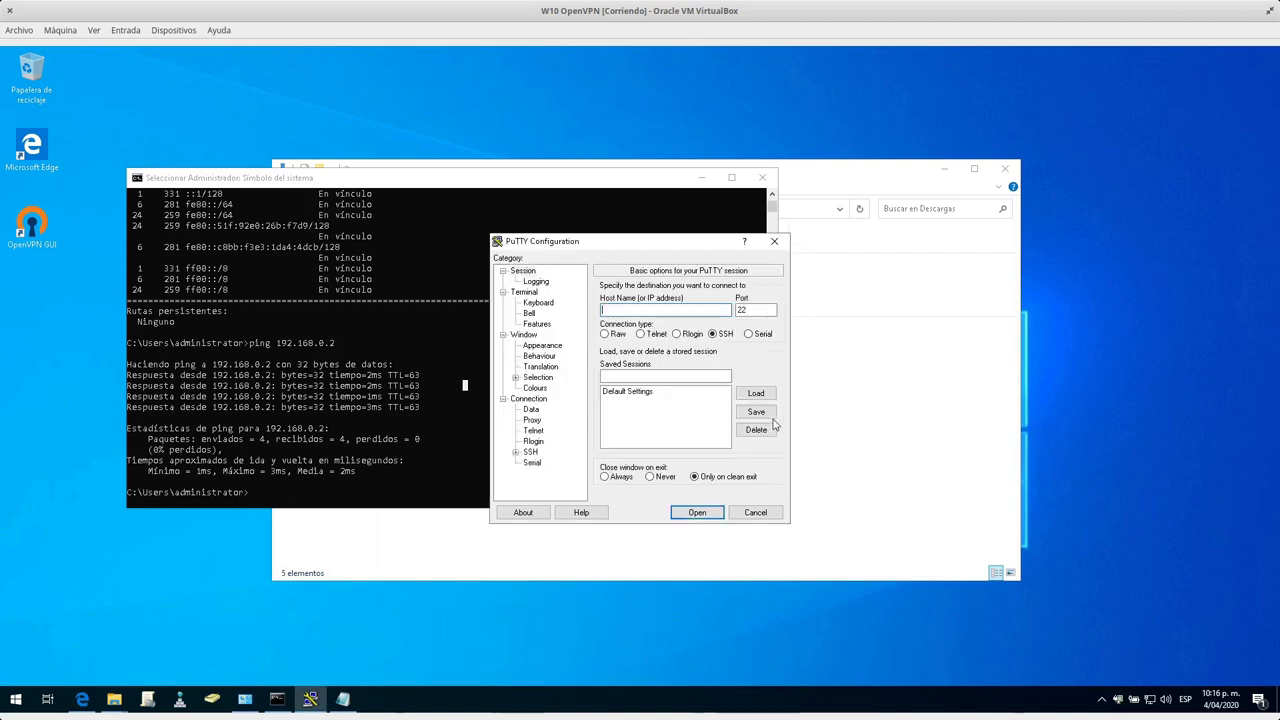
right_click(1117, 705)
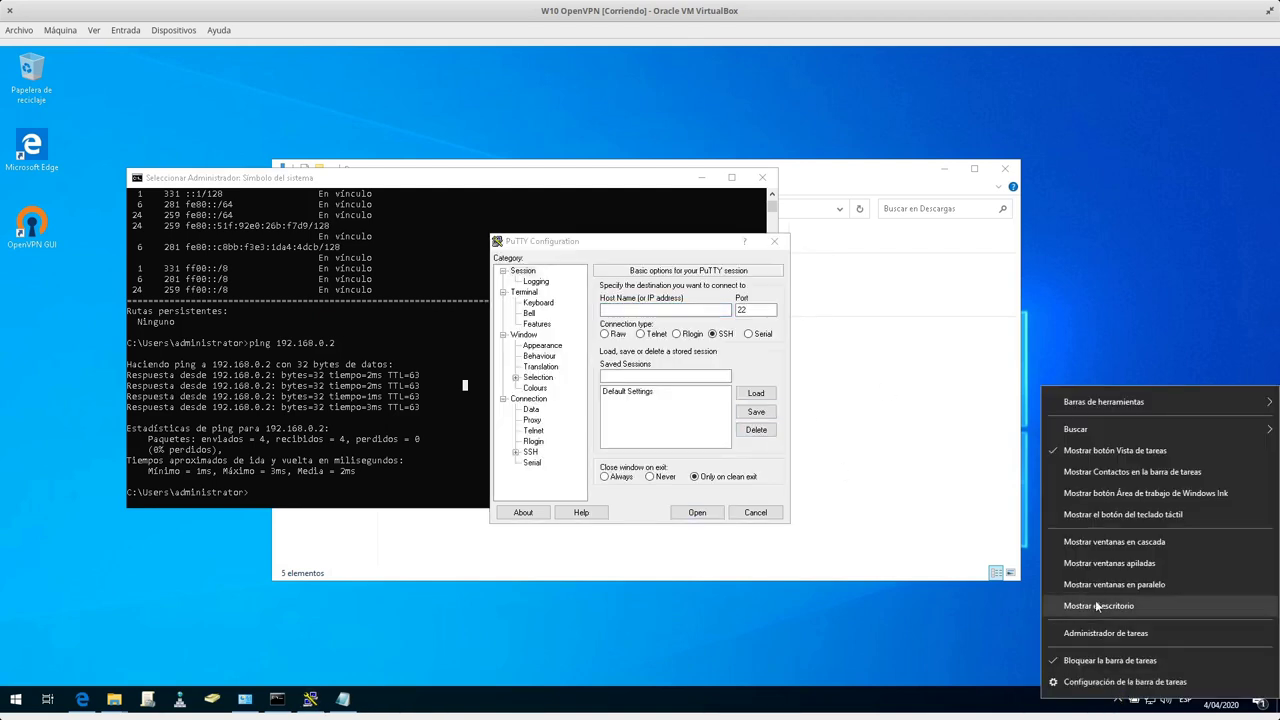
left_click(1098, 698)
left_click(1117, 699)
right_click(1104, 672)
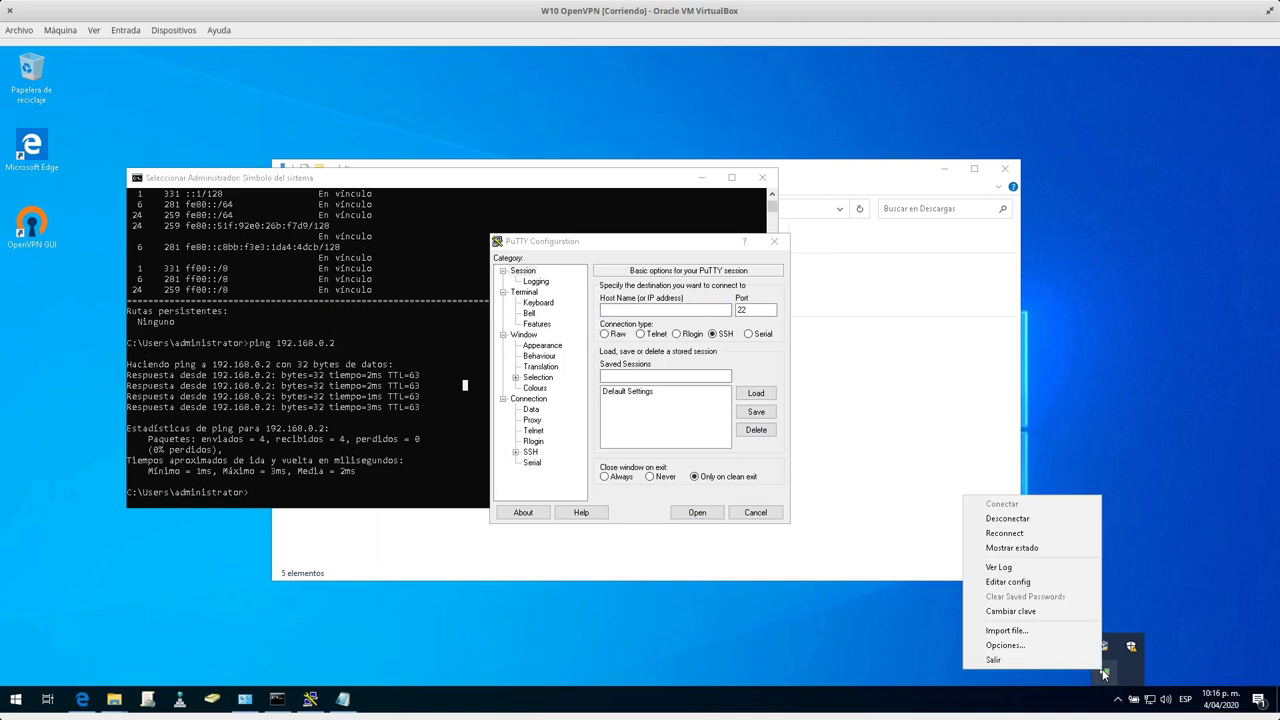
left_click(1042, 568)
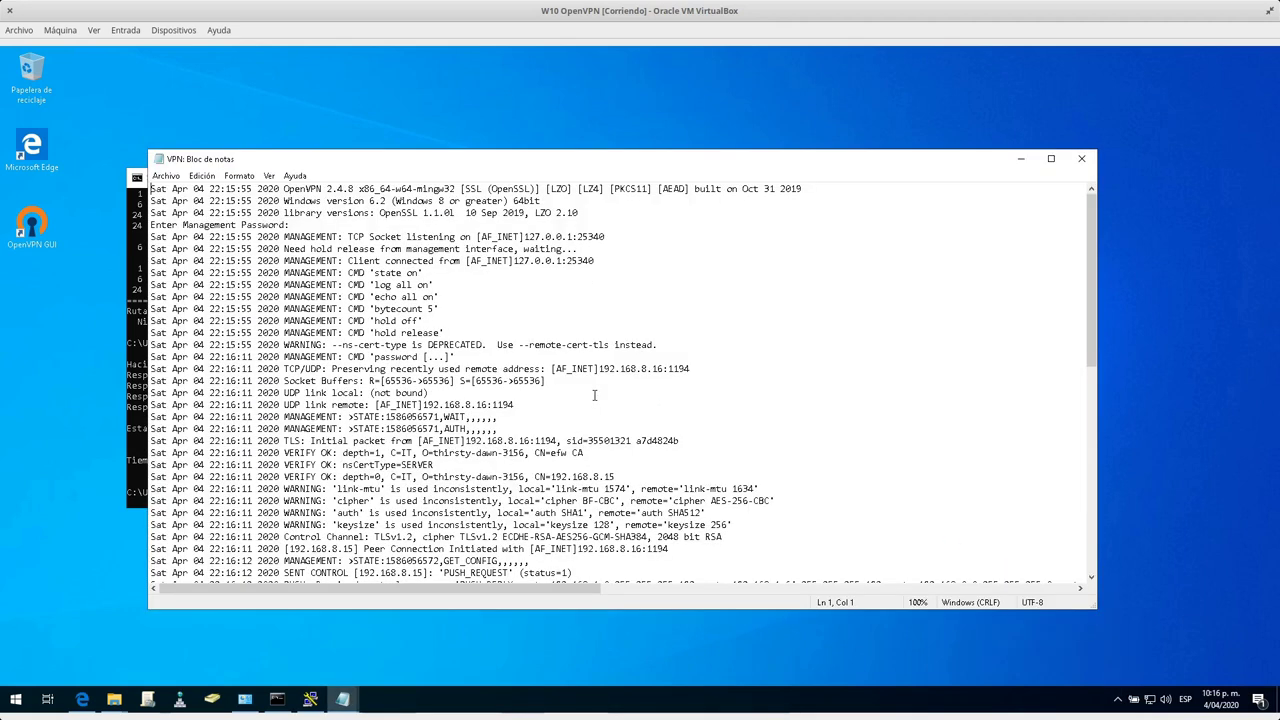
scroll(605, 457, "down", 10)
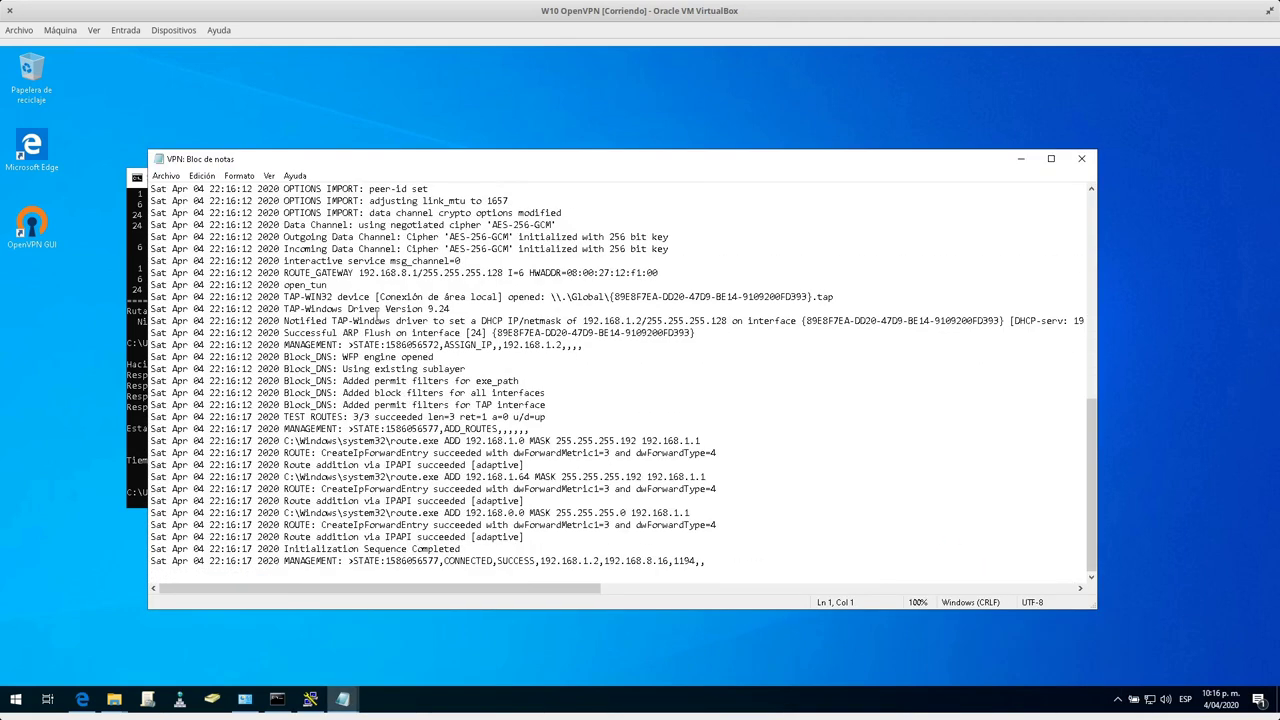
scroll(375, 344, "up", 5)
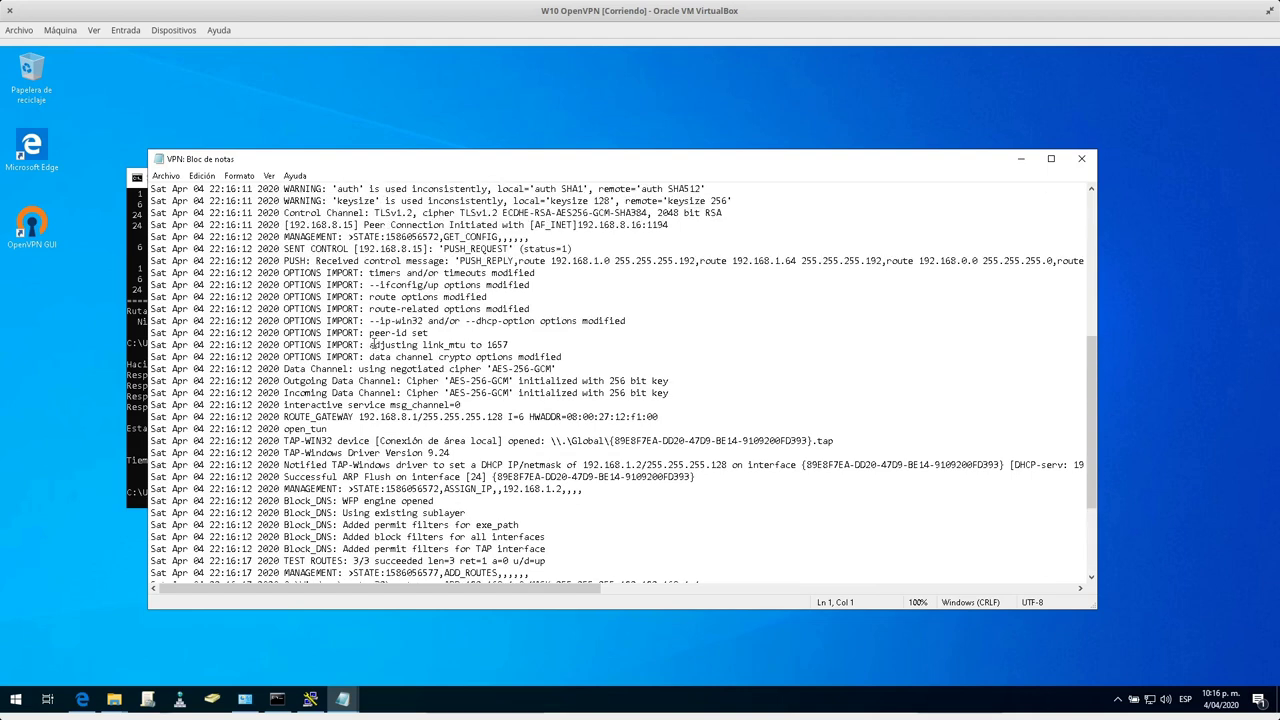
scroll(372, 334, "up", 2)
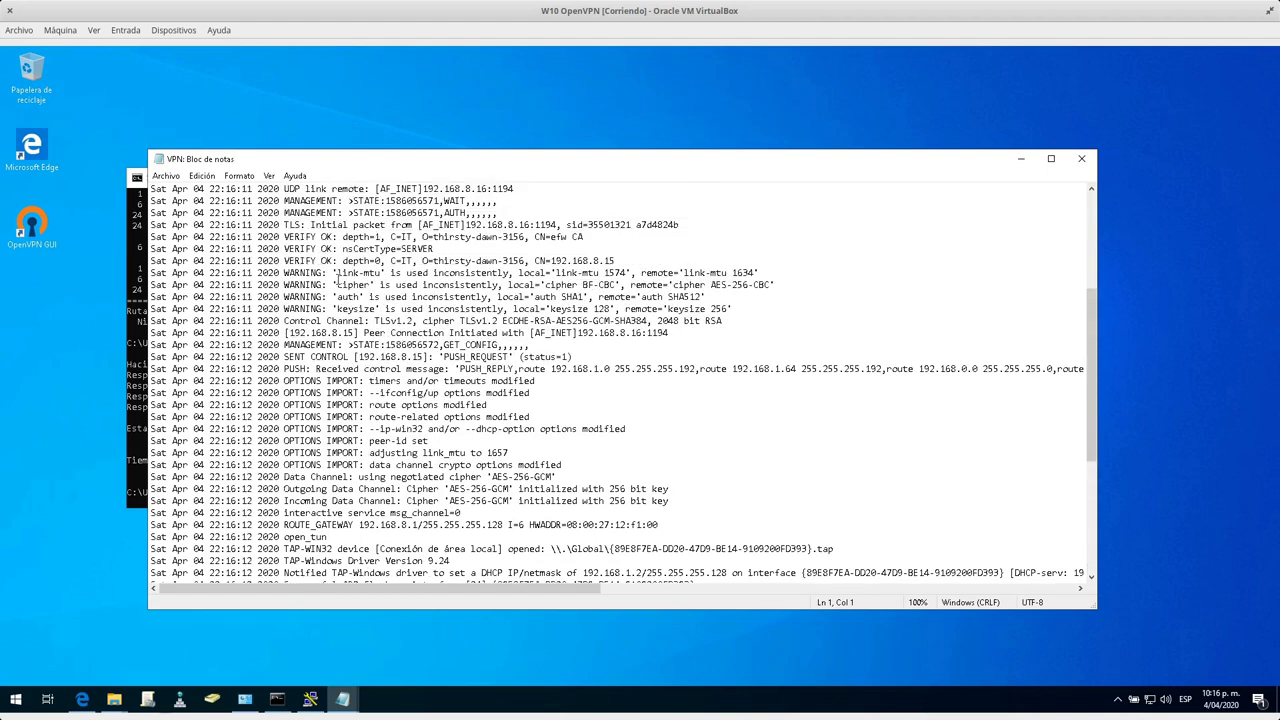
left_click_drag(328, 272, 628, 272)
left_click(603, 272)
left_click(589, 273)
left_click_drag(732, 272, 756, 272)
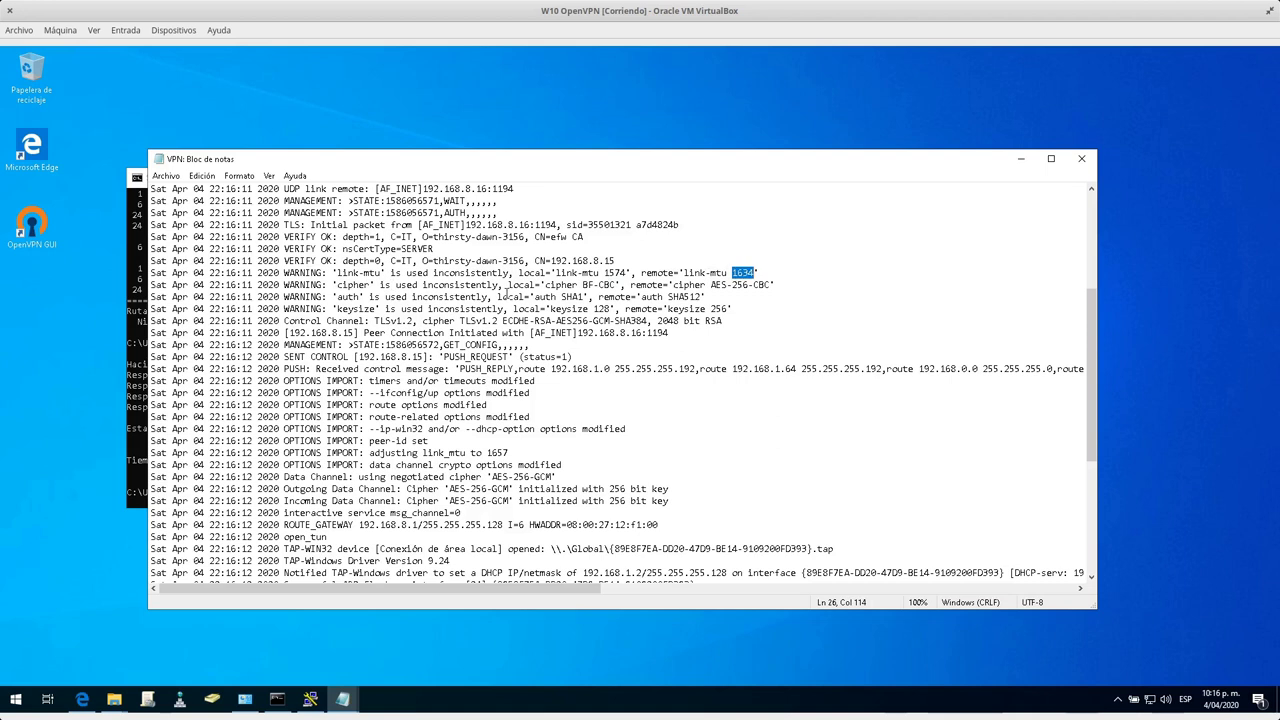
left_click_drag(544, 286, 771, 286)
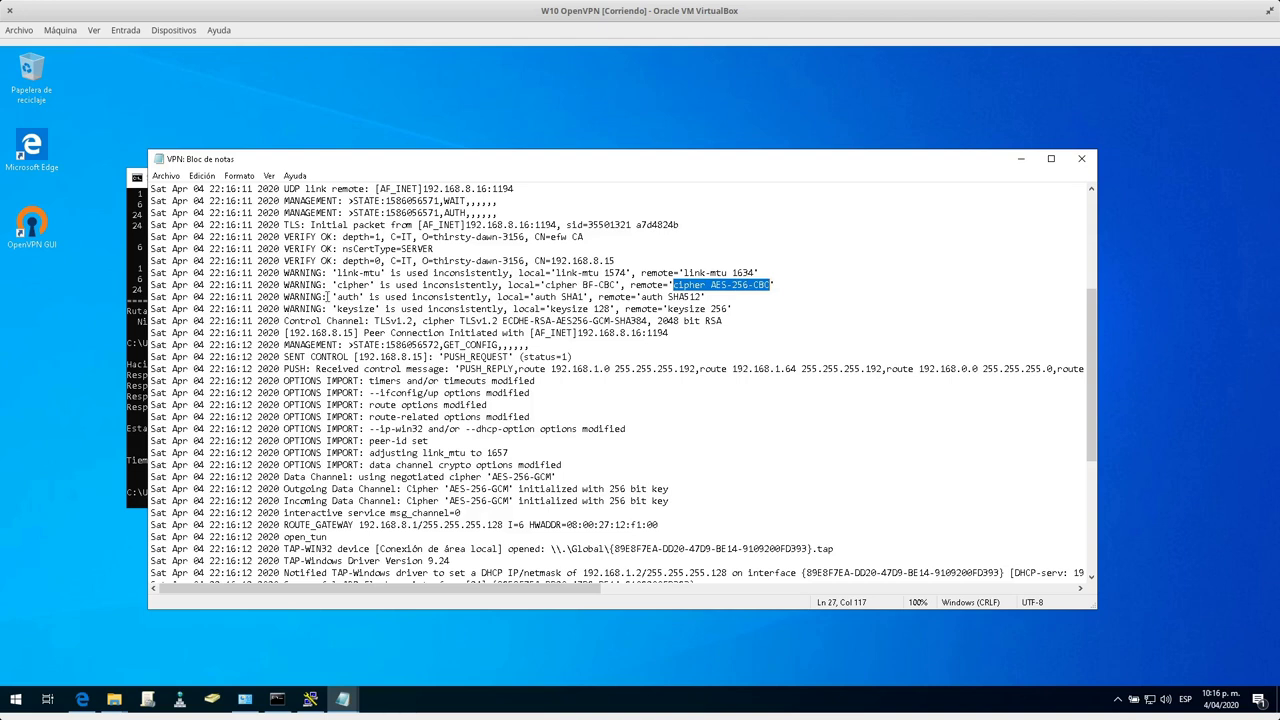
left_click_drag(337, 297, 357, 297)
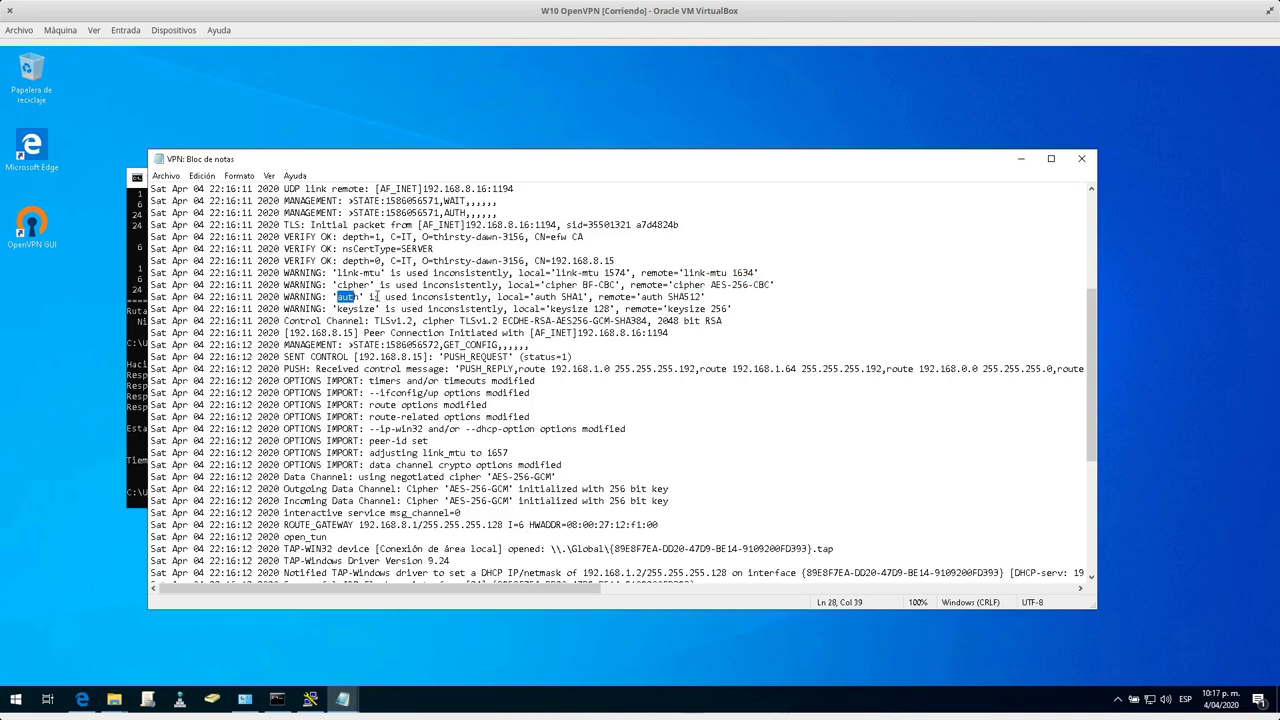
left_click_drag(533, 297, 706, 297)
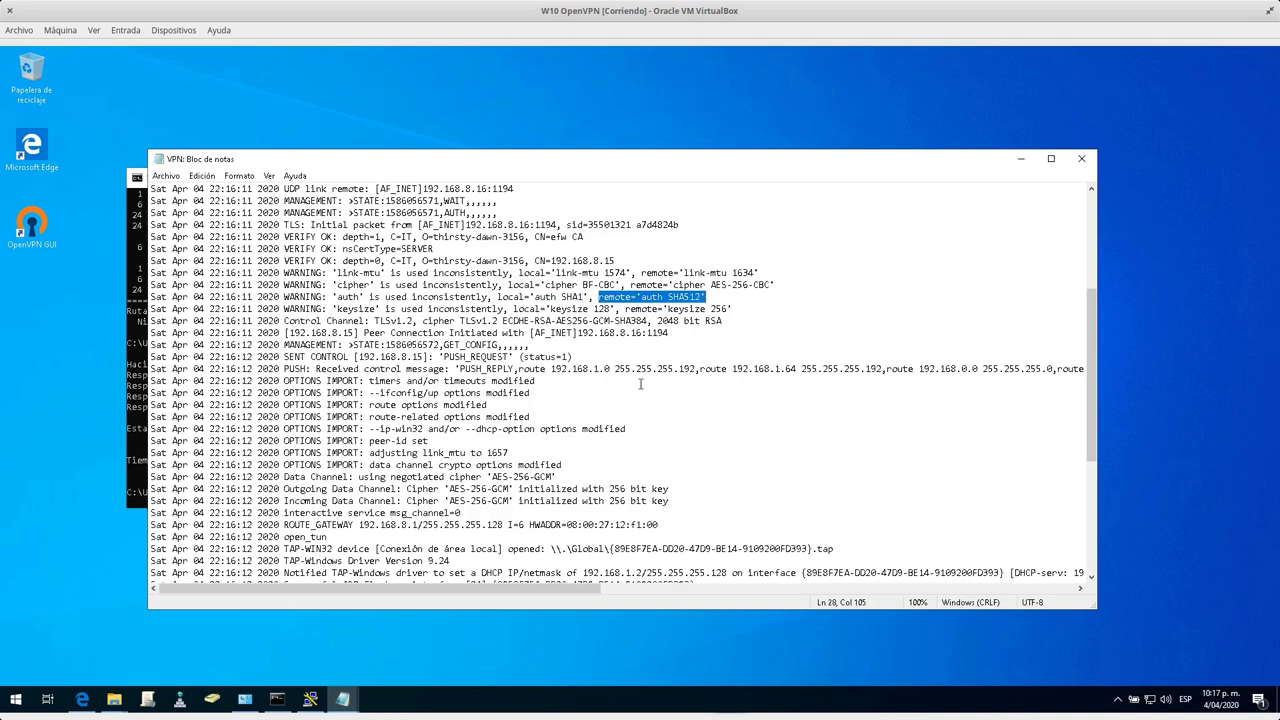
double_click(552, 308)
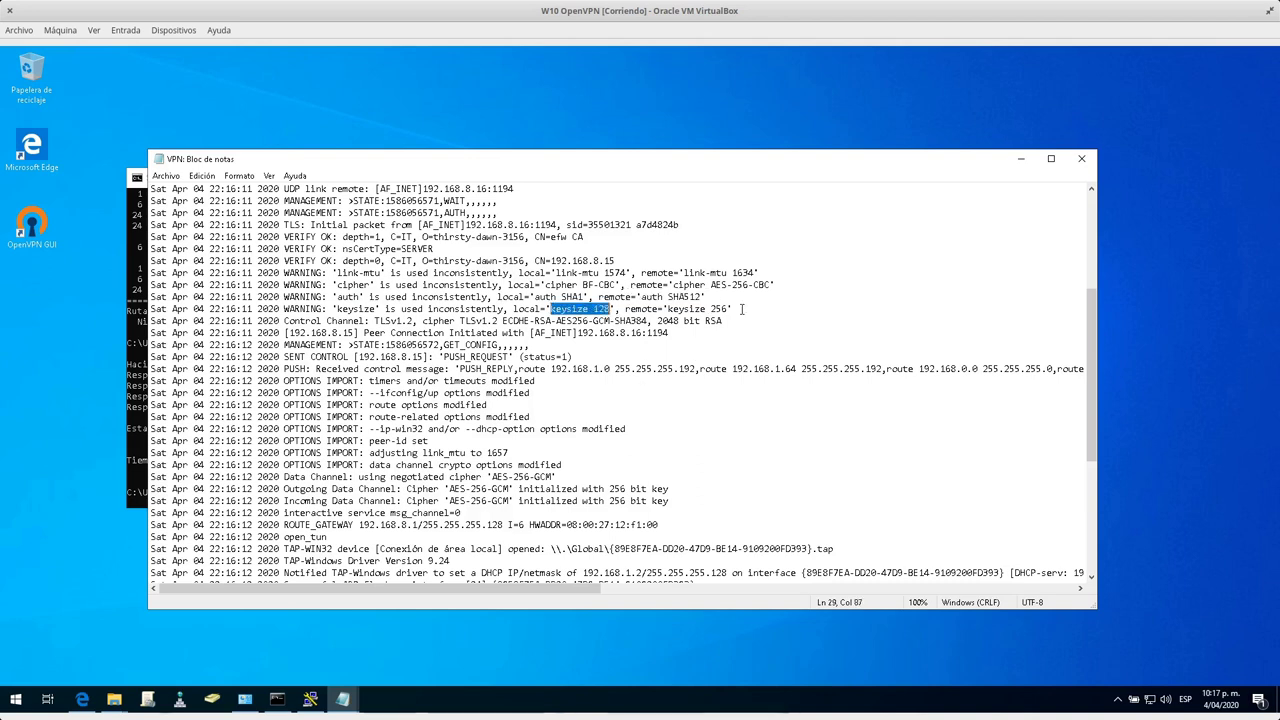
key("Home")
key("shift+End")
Review the four WARNING lines and link-mtu text, check the CONNECTED,SUCCESS end line, and close the log.
left_click(174, 272, "shift")
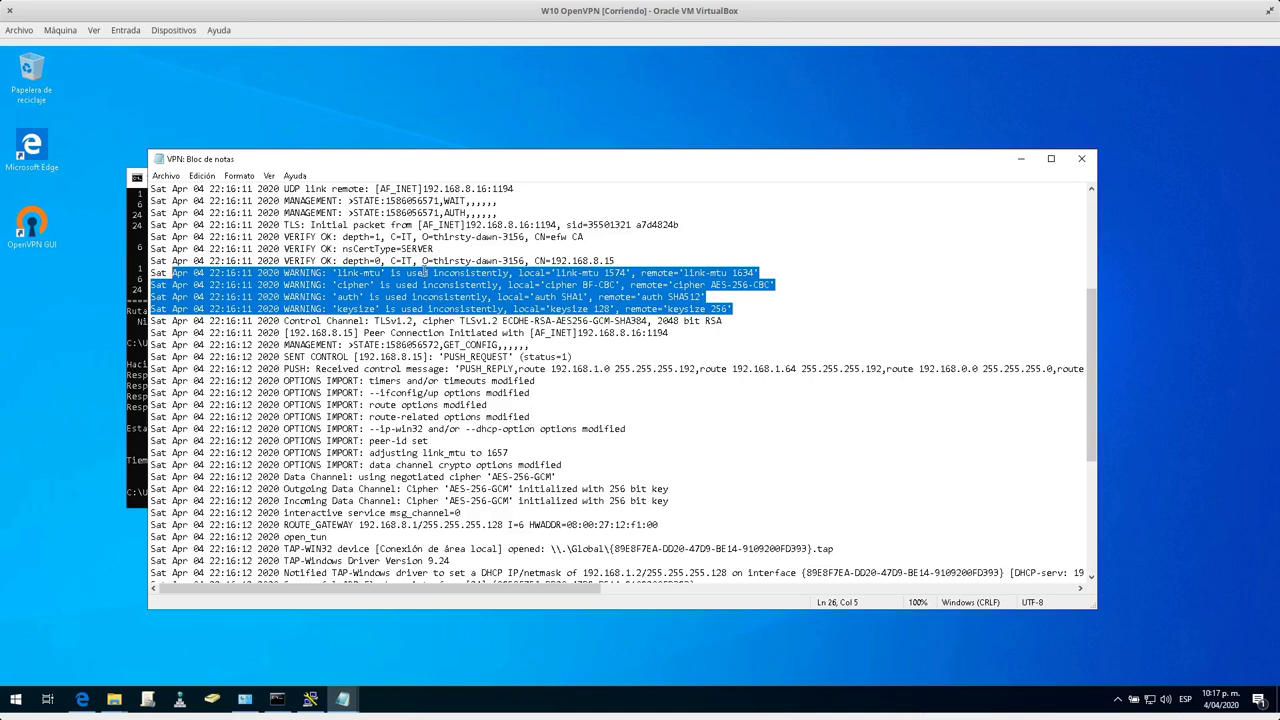
mouse_move(337, 273)
left_mouse_down()
mouse_move(388, 273)
mouse_move(354, 285)
left_mouse_up()
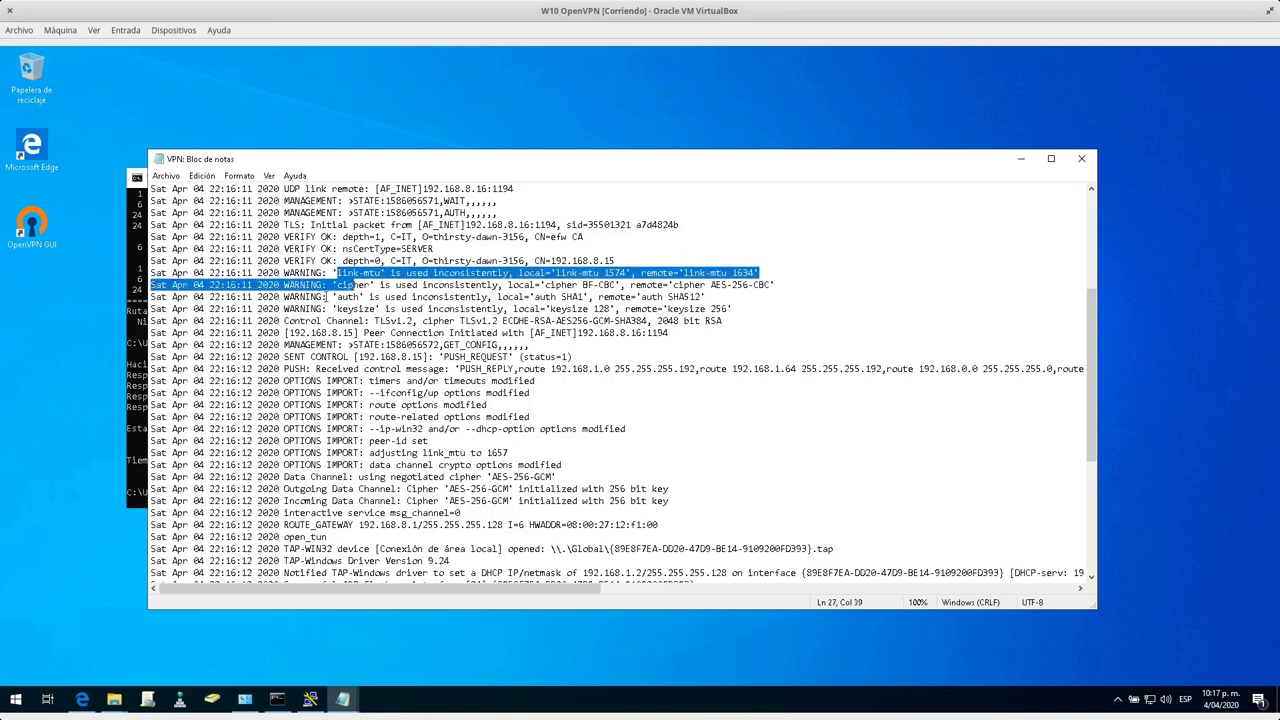
left_click(333, 297)
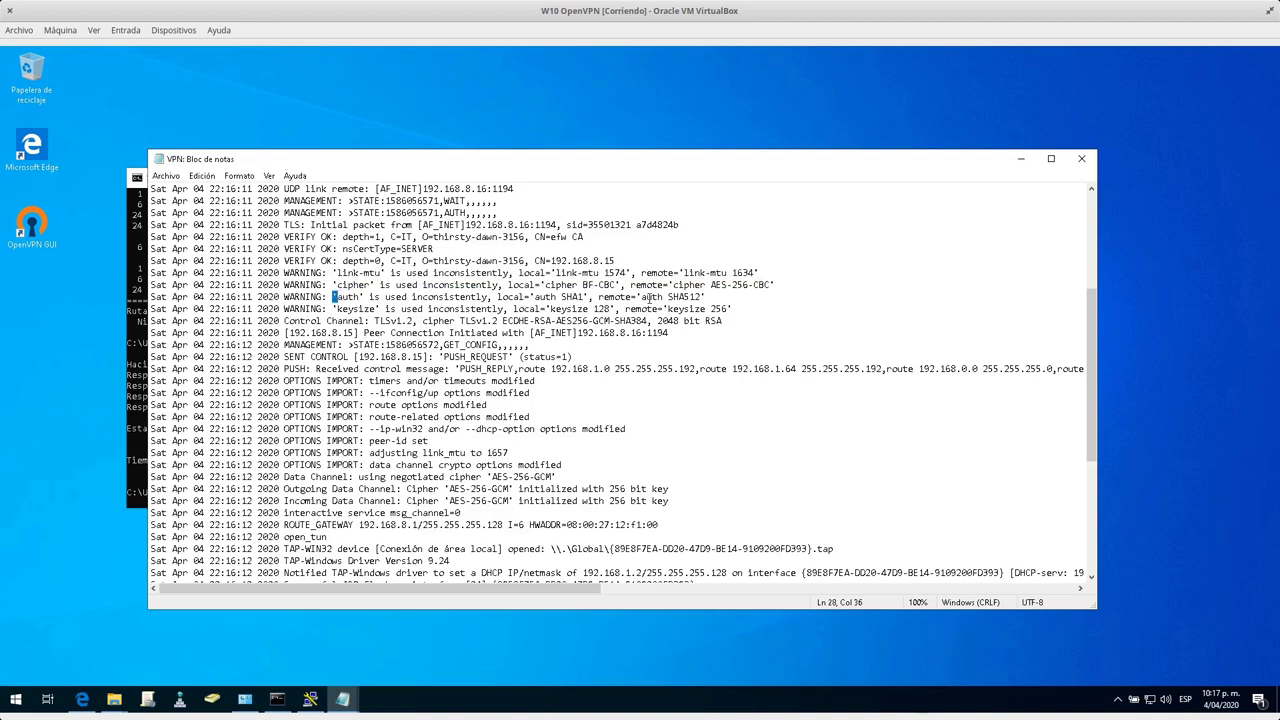
left_click_drag(688, 272, 732, 273)
left_click(760, 282)
scroll(900, 360, "down", 7)
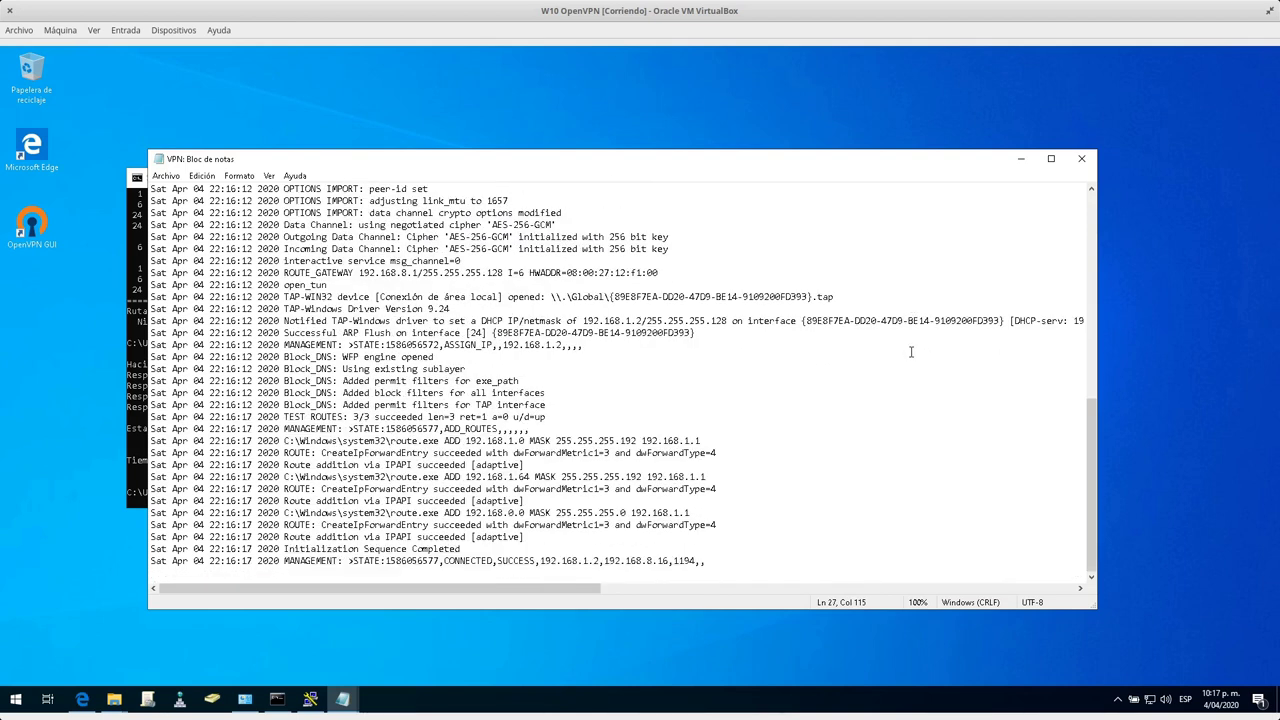
scroll(686, 357, "up", 4)
scroll(686, 355, "down", 4)
left_click(1081, 158)
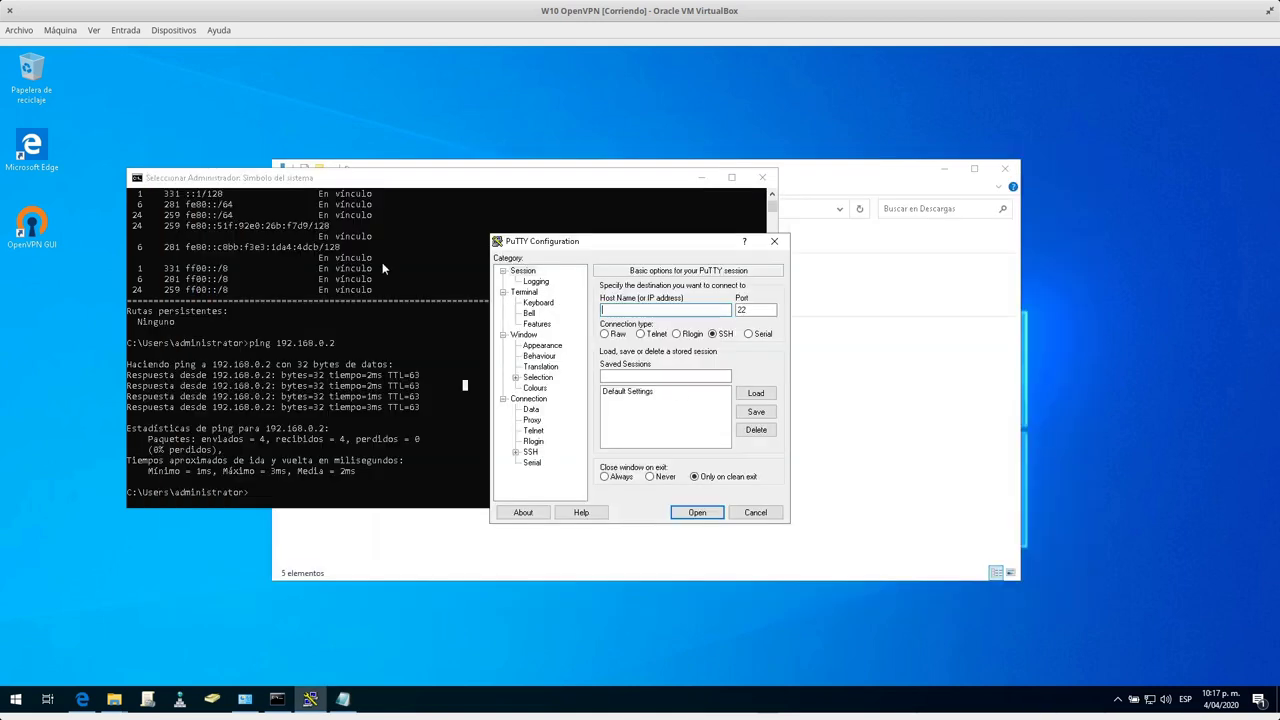
Hide the command prompt, disconnect the VPN with Desconectar, and bring back the OpenVPN config folder.
left_click(337, 415)
left_click(1117, 699)
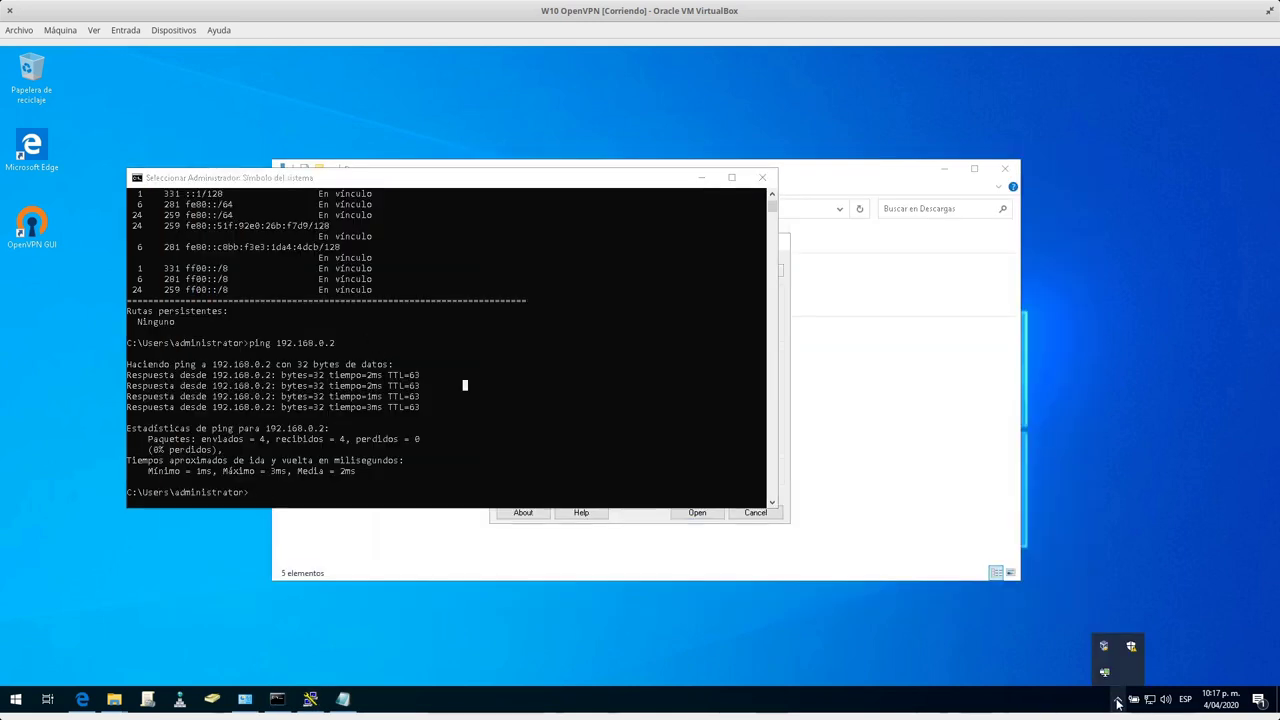
left_click(700, 178)
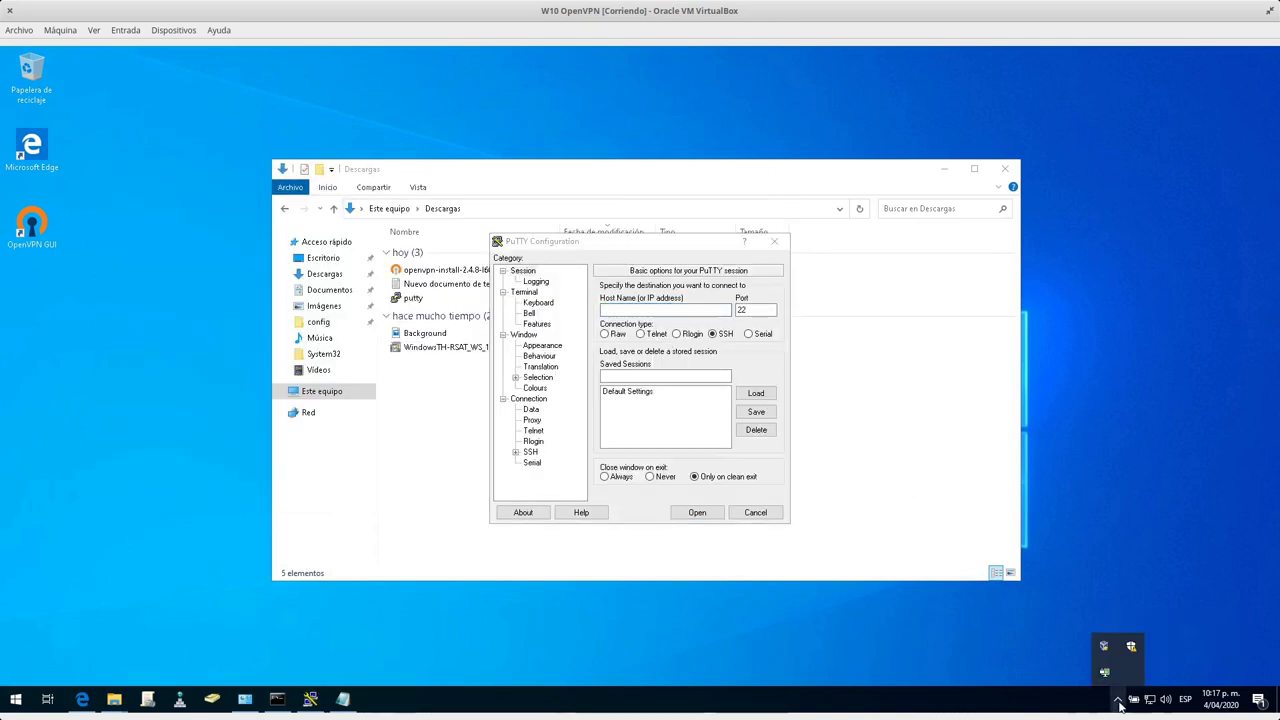
right_click(1104, 672)
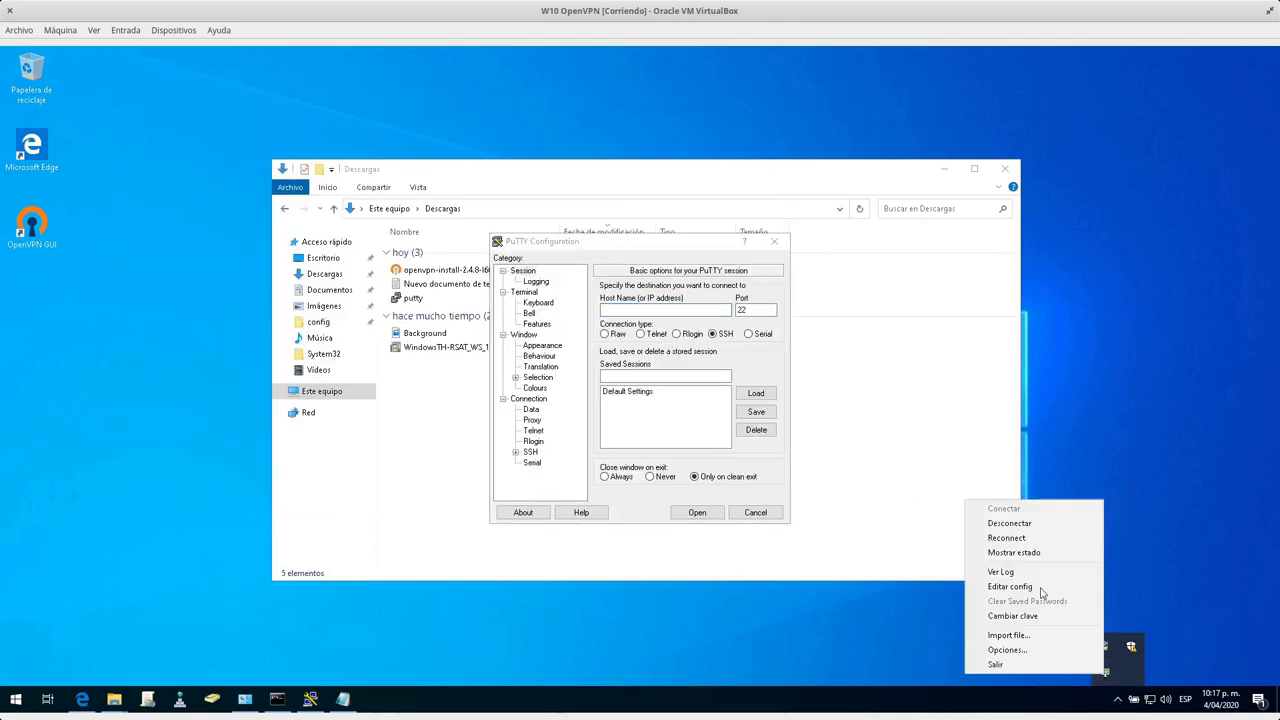
left_click(1025, 523)
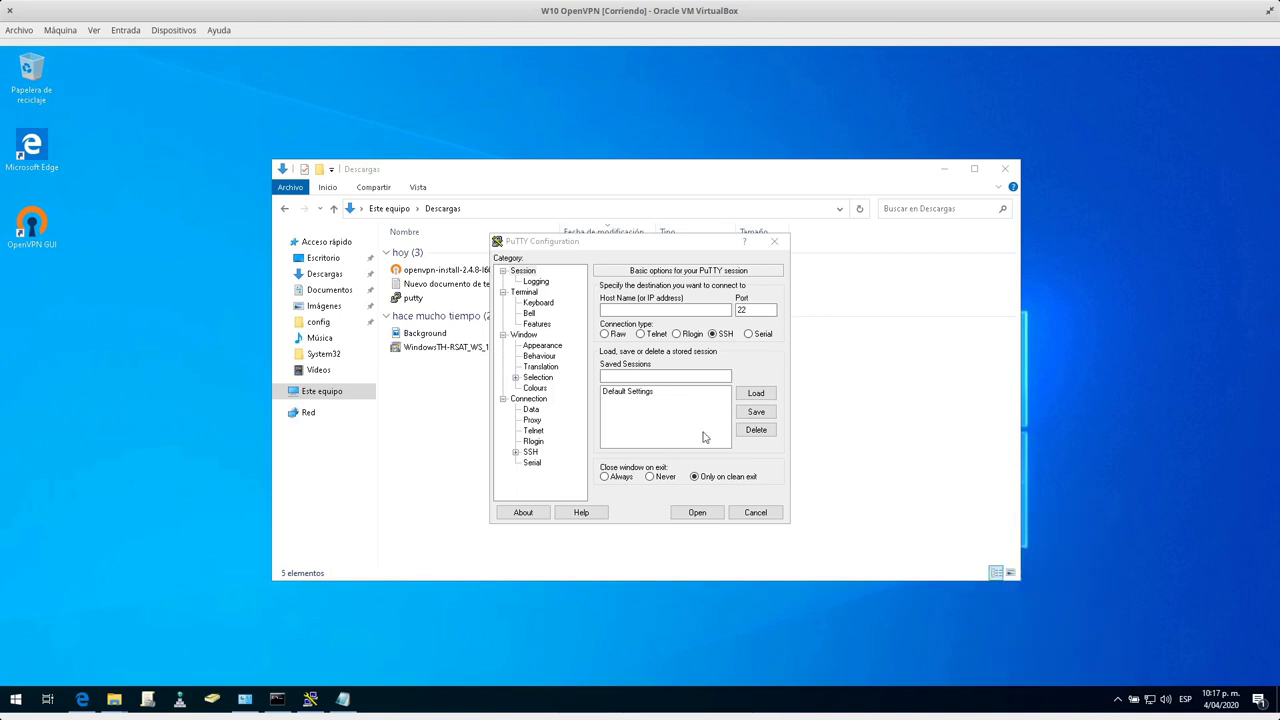
left_click(1004, 169)
left_click(114, 698)
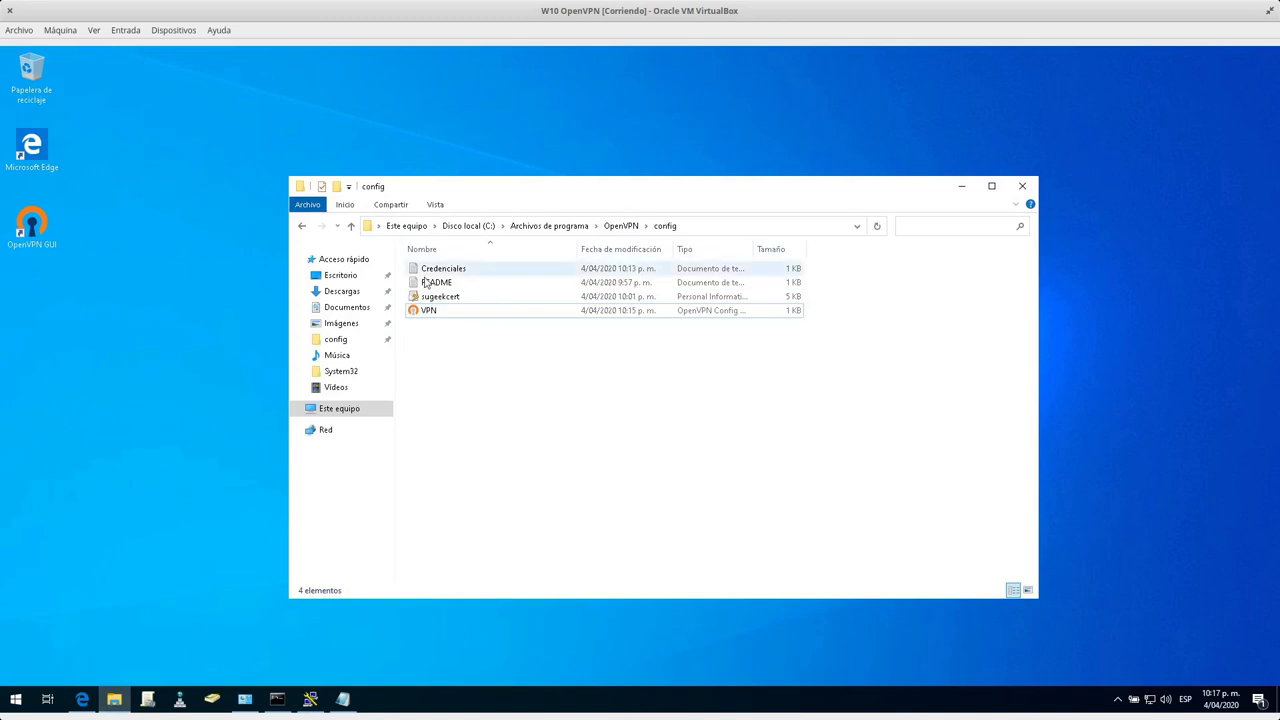
Write the certificate passphrase in a new Notepad document and save it as Certificado.txt in the config folder.
left_click(343, 698)
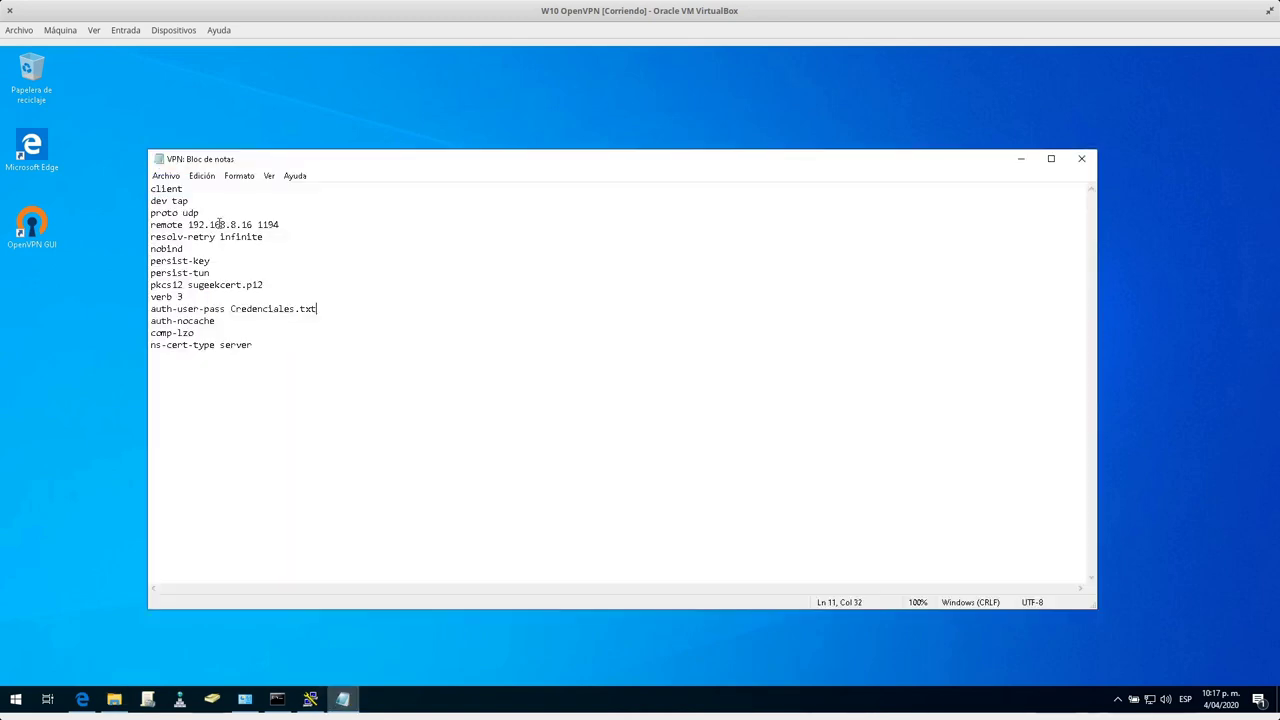
left_click(166, 175)
left_click(186, 192)
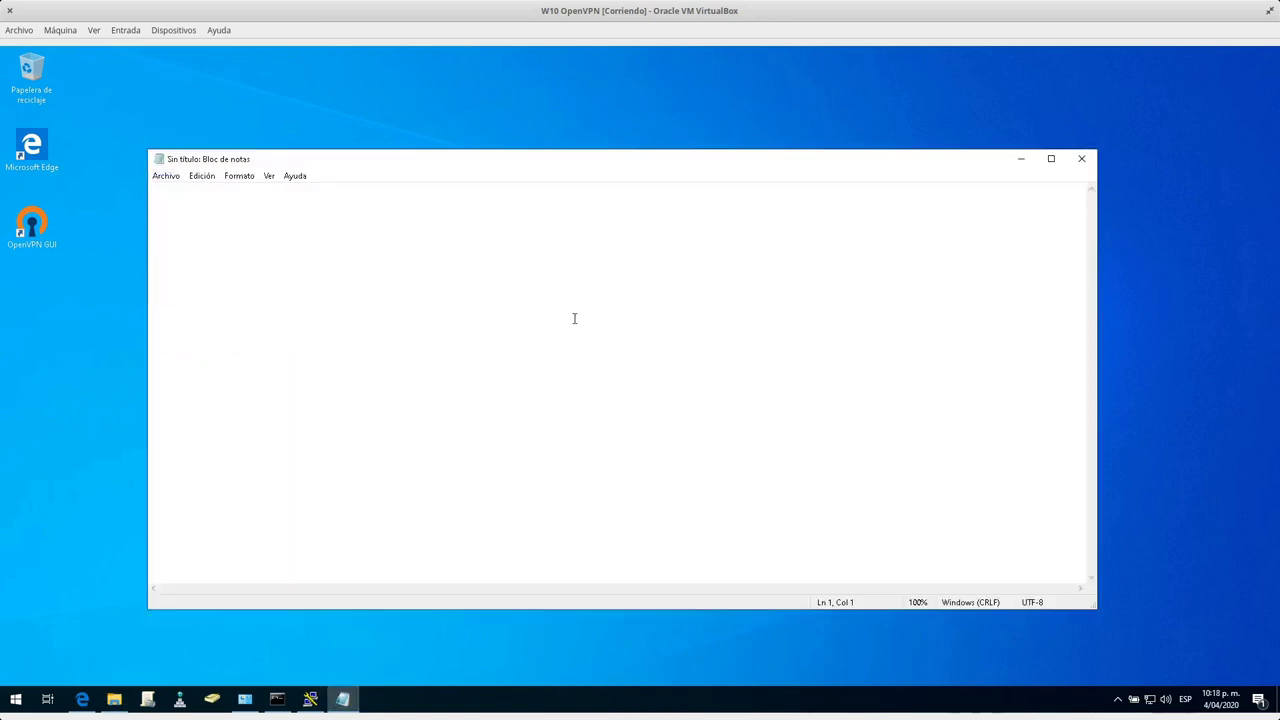
left_click(166, 175)
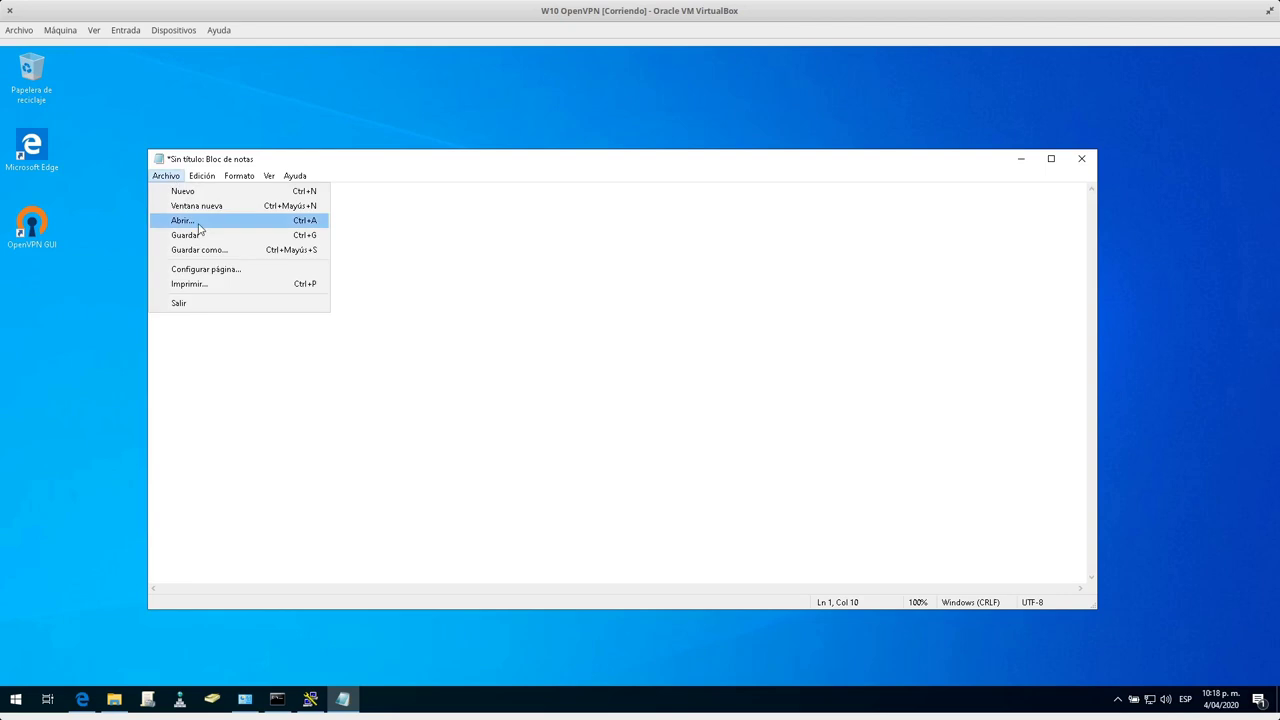
left_click(200, 234)
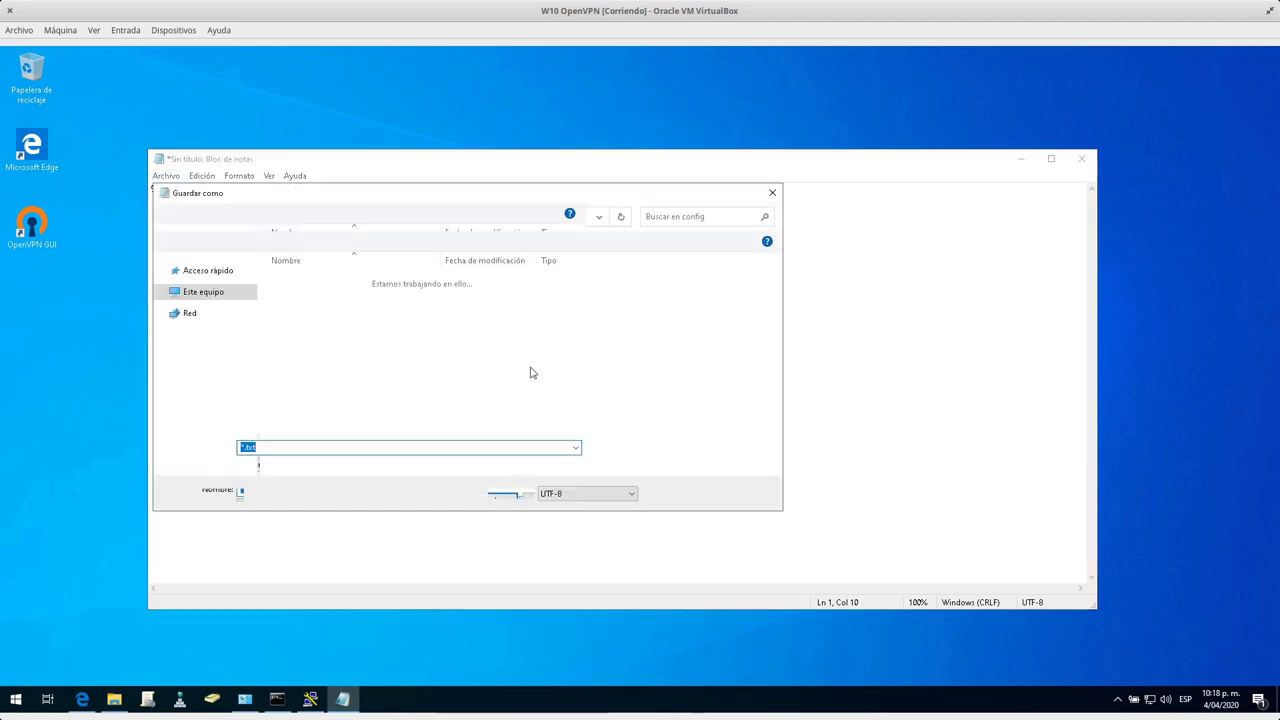
left_click(279, 447)
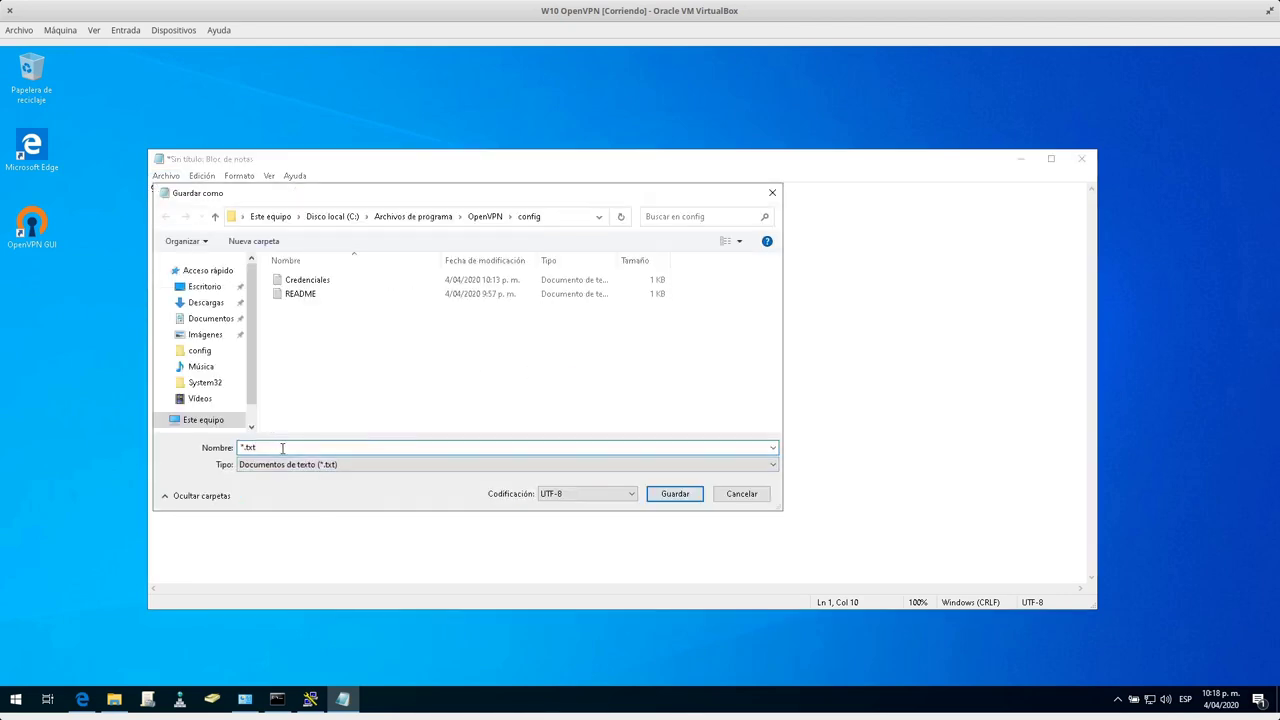
type("Password")
key("Return")
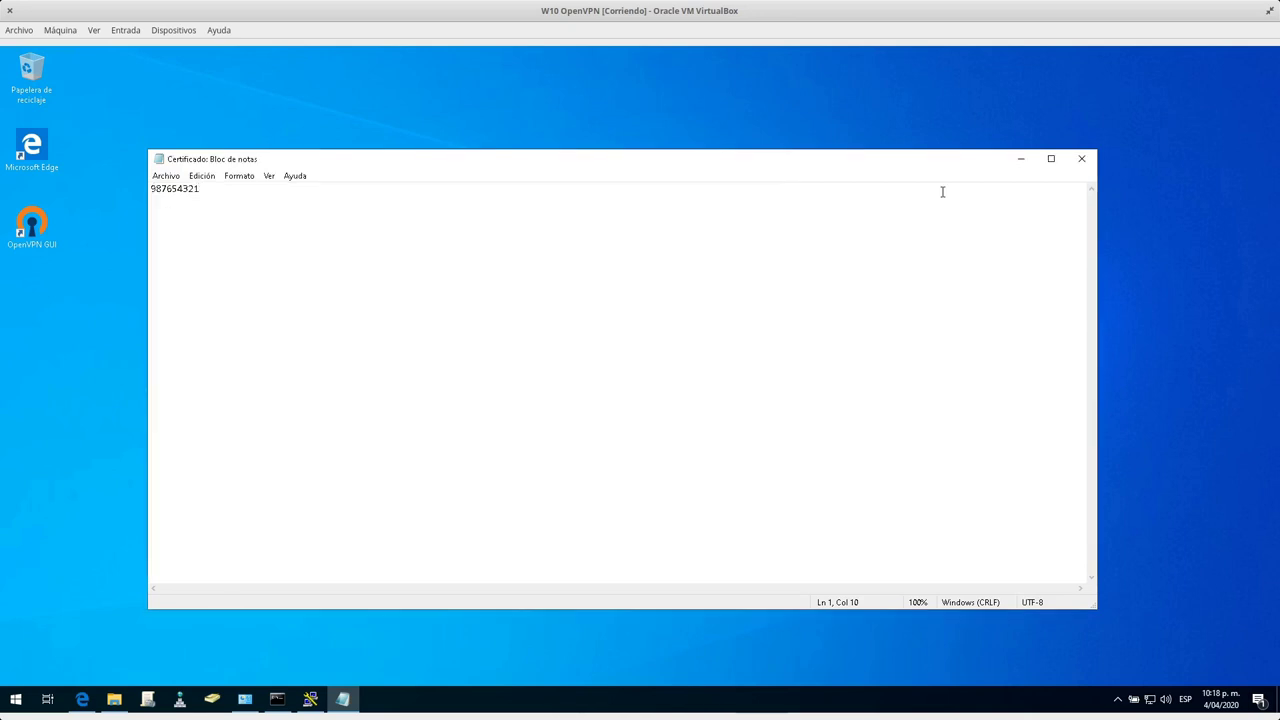
left_click(1081, 158)
Add an 'askpass Certificado.txt' line below auth-user-pass in VPN.ovpn and save it.
double_click(529, 324)
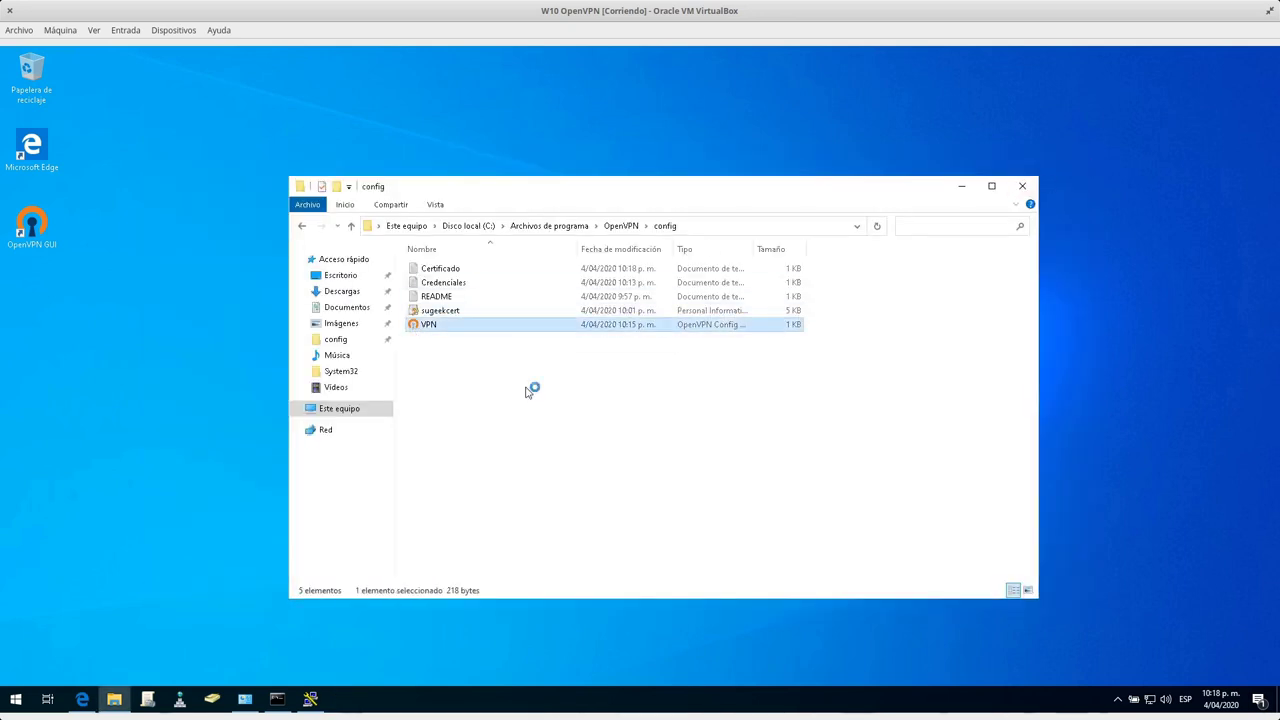
left_click(326, 311)
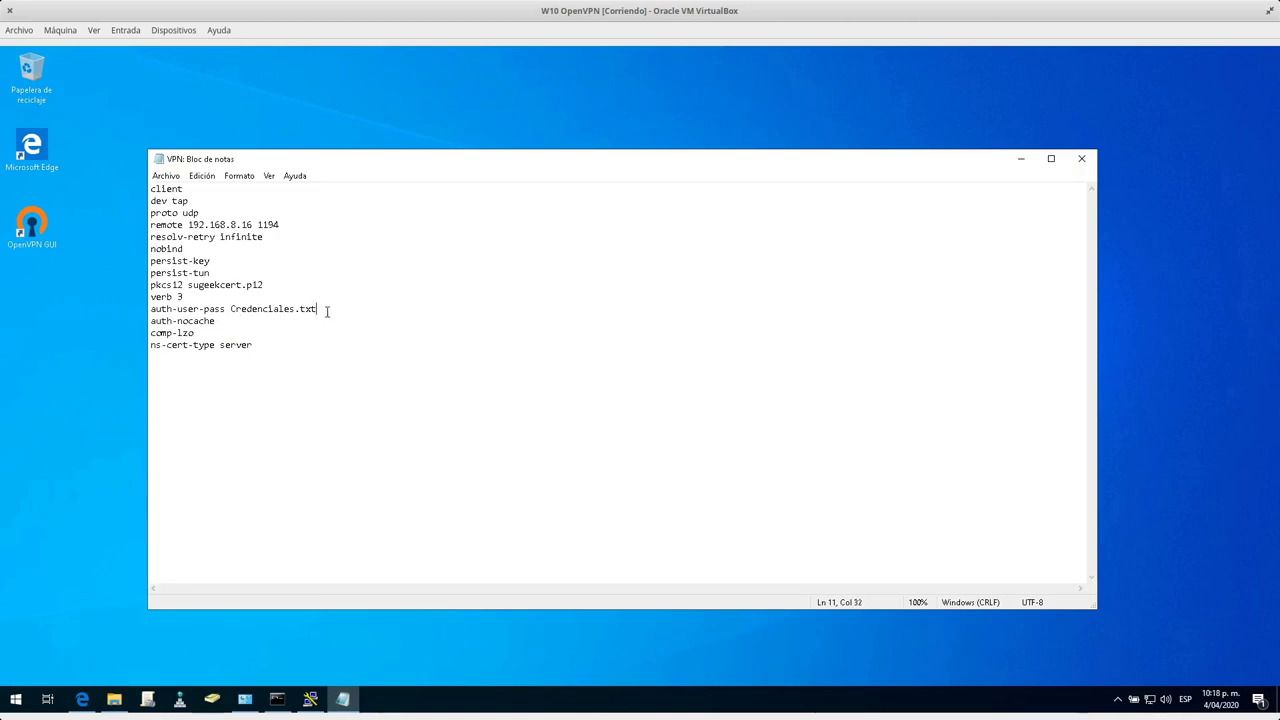
key("Return")
type("askp")
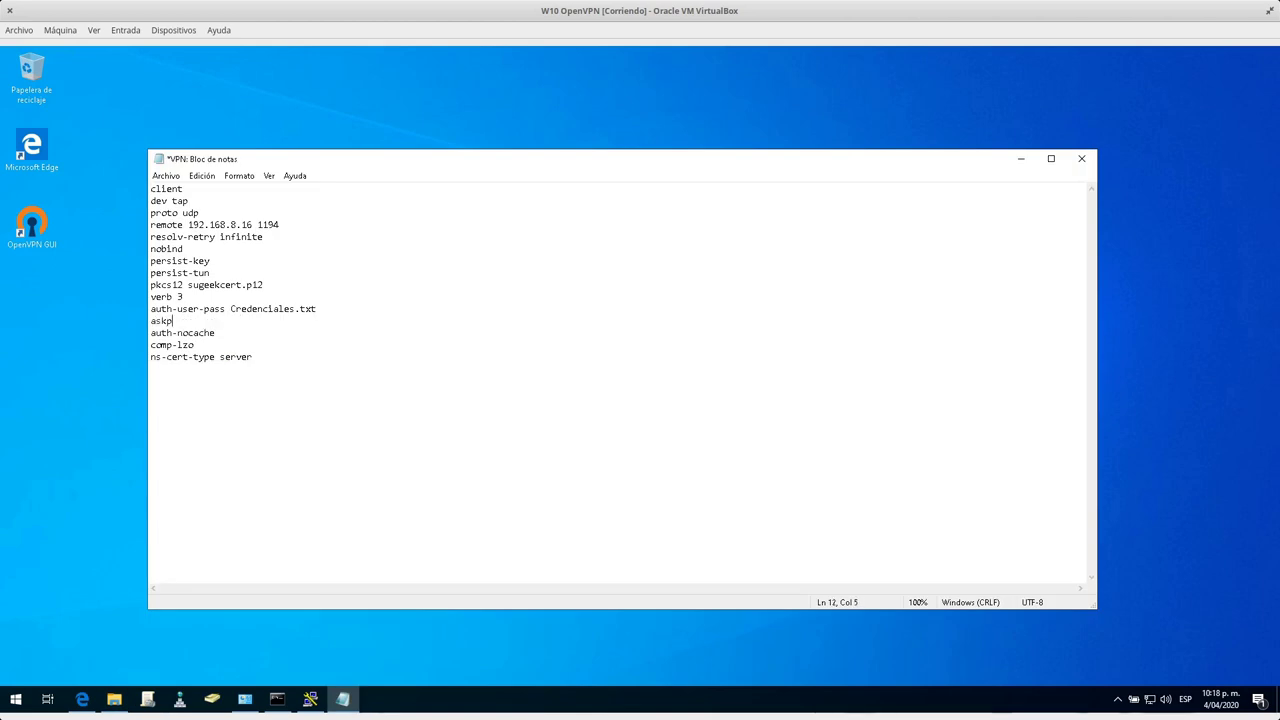
type("ass Certificado.txt")
left_click(1081, 158)
left_click(586, 379)
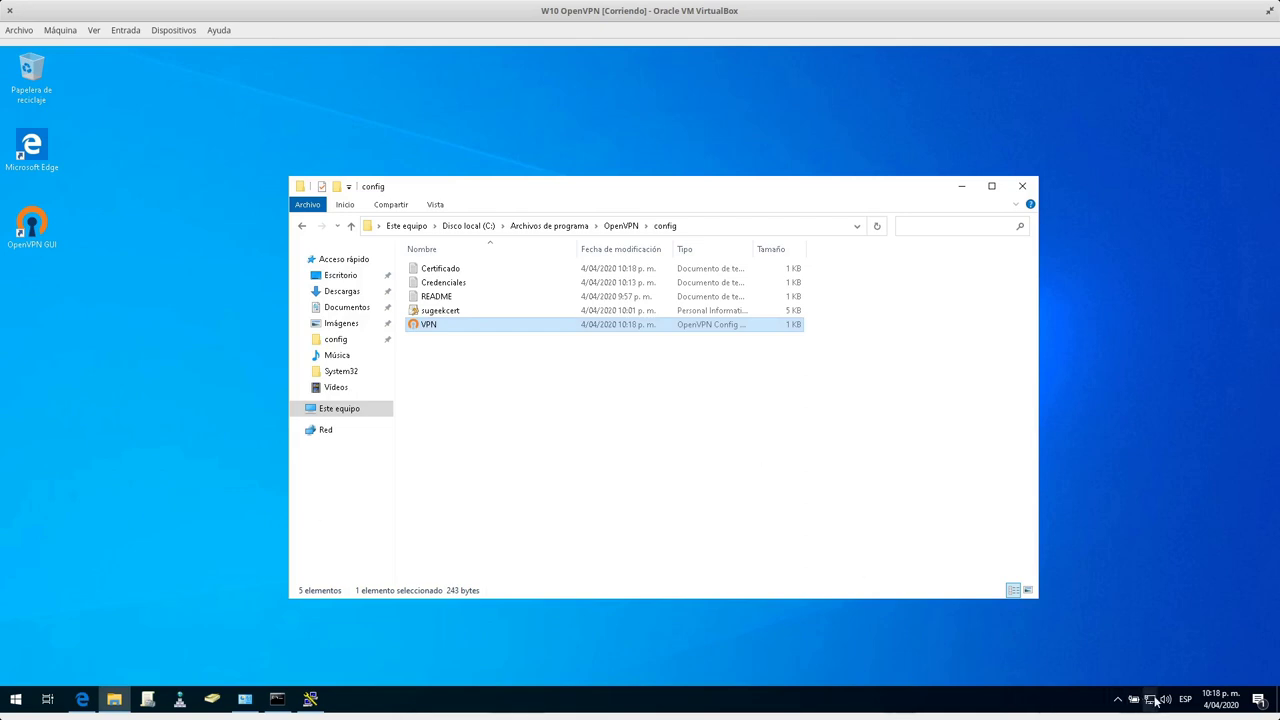
Connect the VPN, confirm the 192.168.1.2 assignment, then disconnect it with Desconectar.
left_click(1117, 699)
right_click(1104, 671)
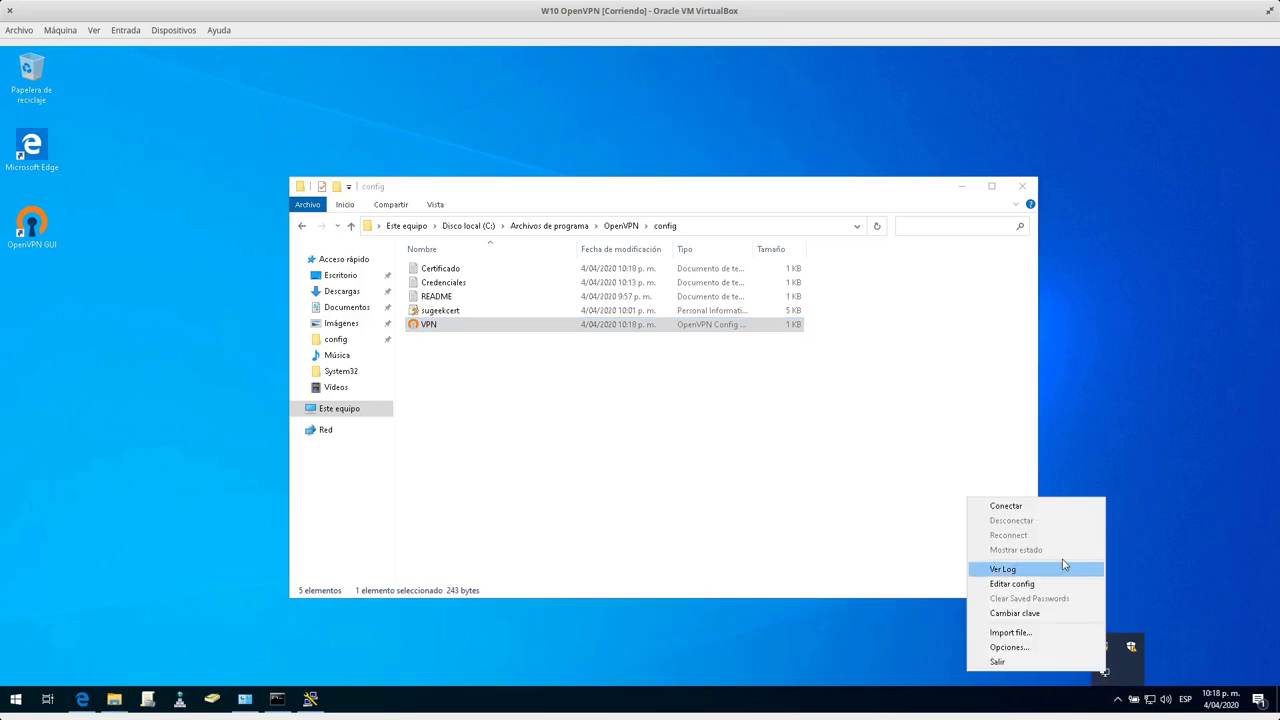
left_click(1042, 510)
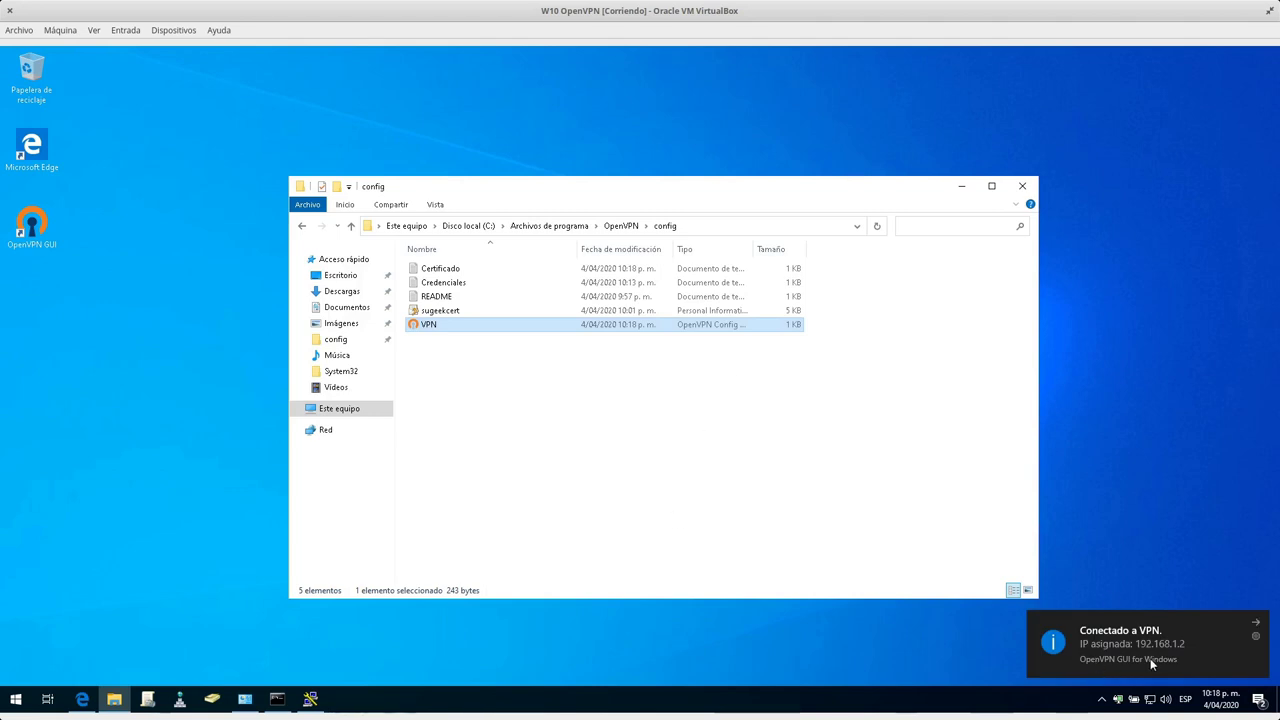
right_click(1116, 703)
left_click(1061, 668)
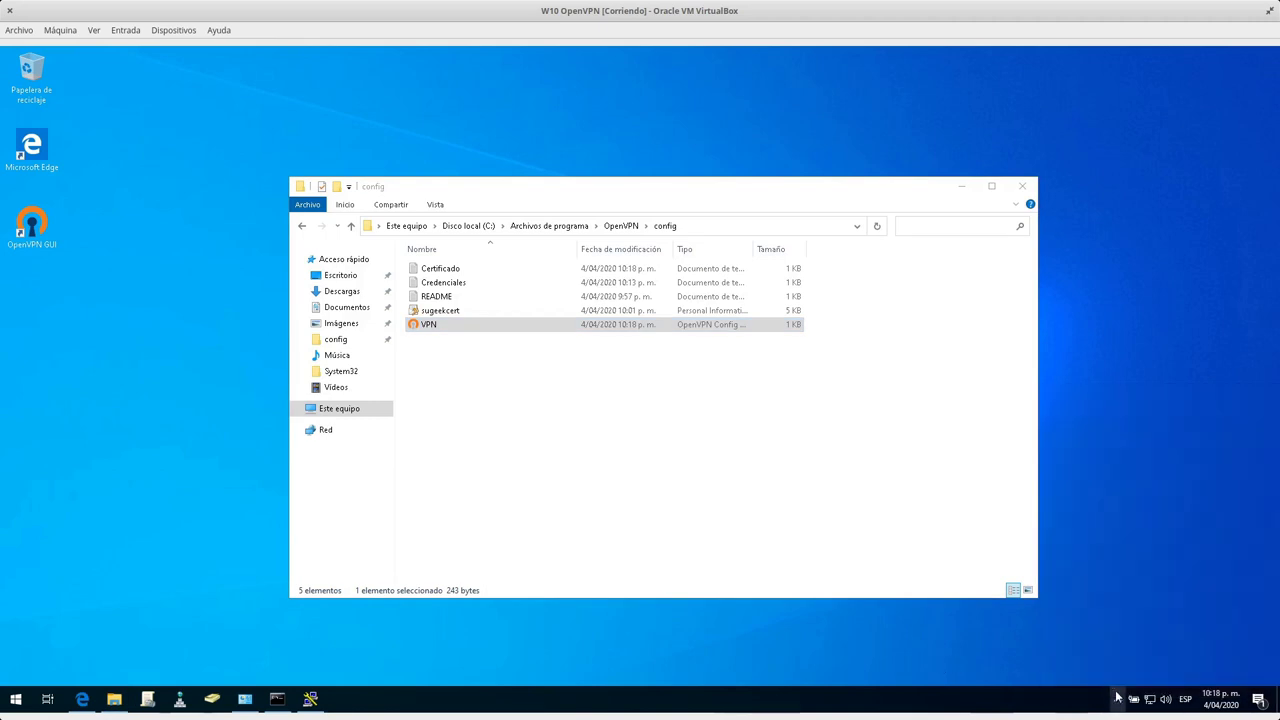
left_click(1117, 697)
right_click(1104, 672)
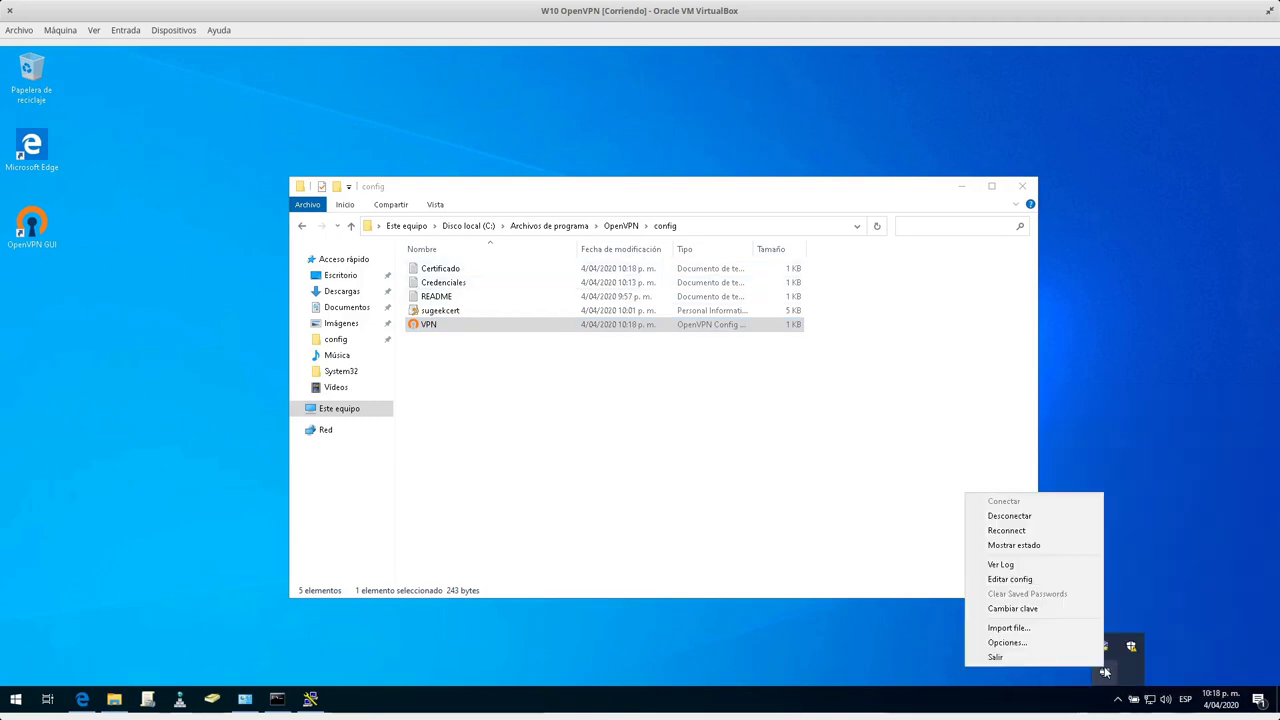
left_click(1012, 518)
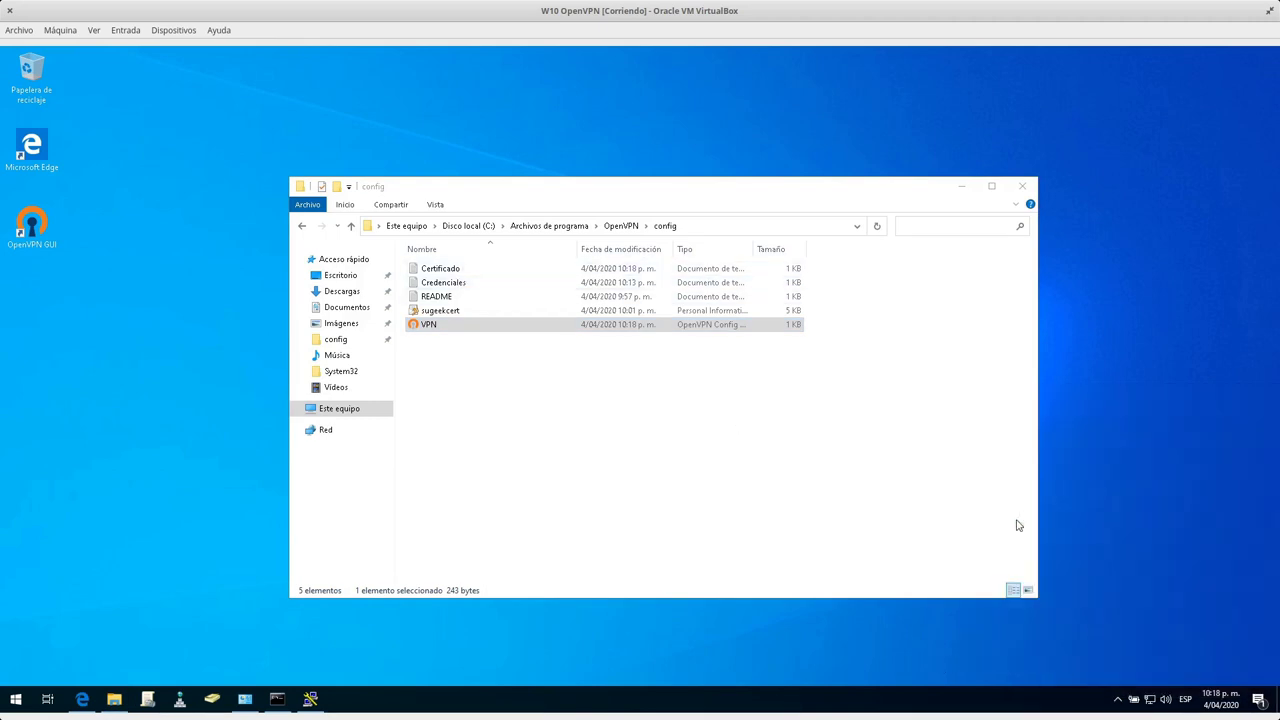
Look at OpenVPN's Import file chooser and Opciones settings, closing both without changes.
left_click(1117, 701)
right_click(1112, 674)
left_click(1059, 643)
right_click(1110, 696)
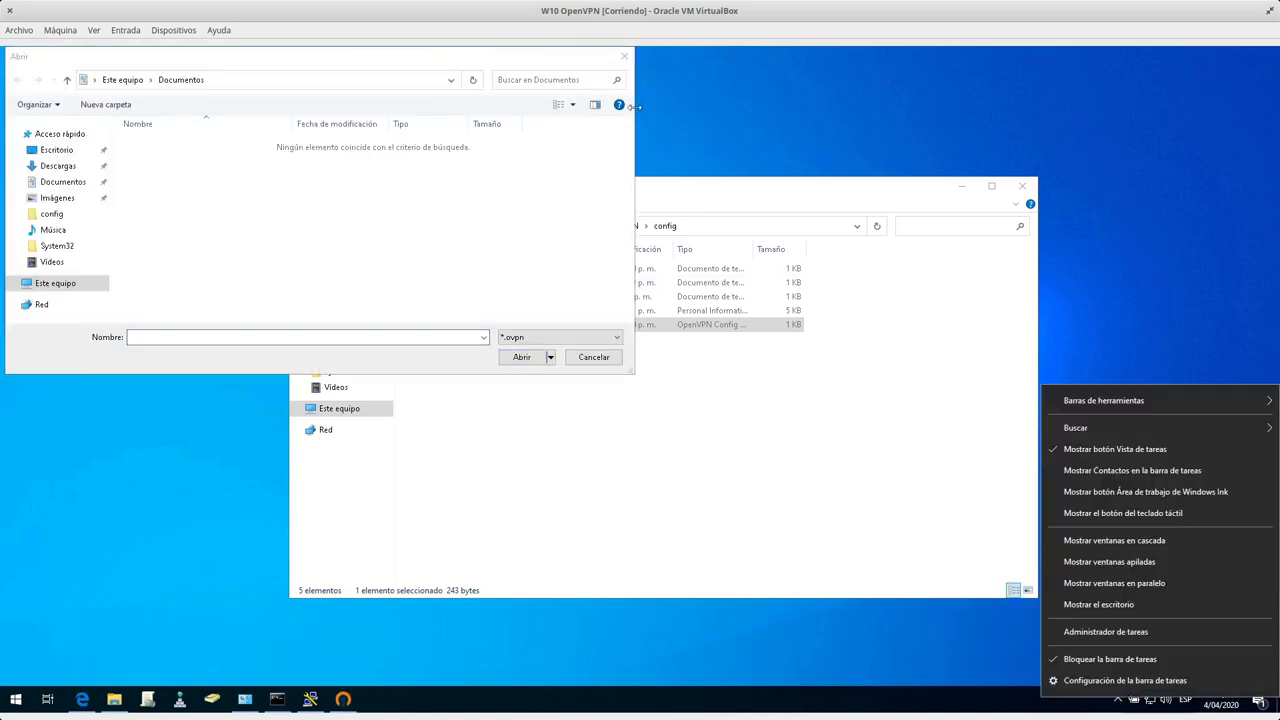
left_click(624, 56)
left_click(1118, 699)
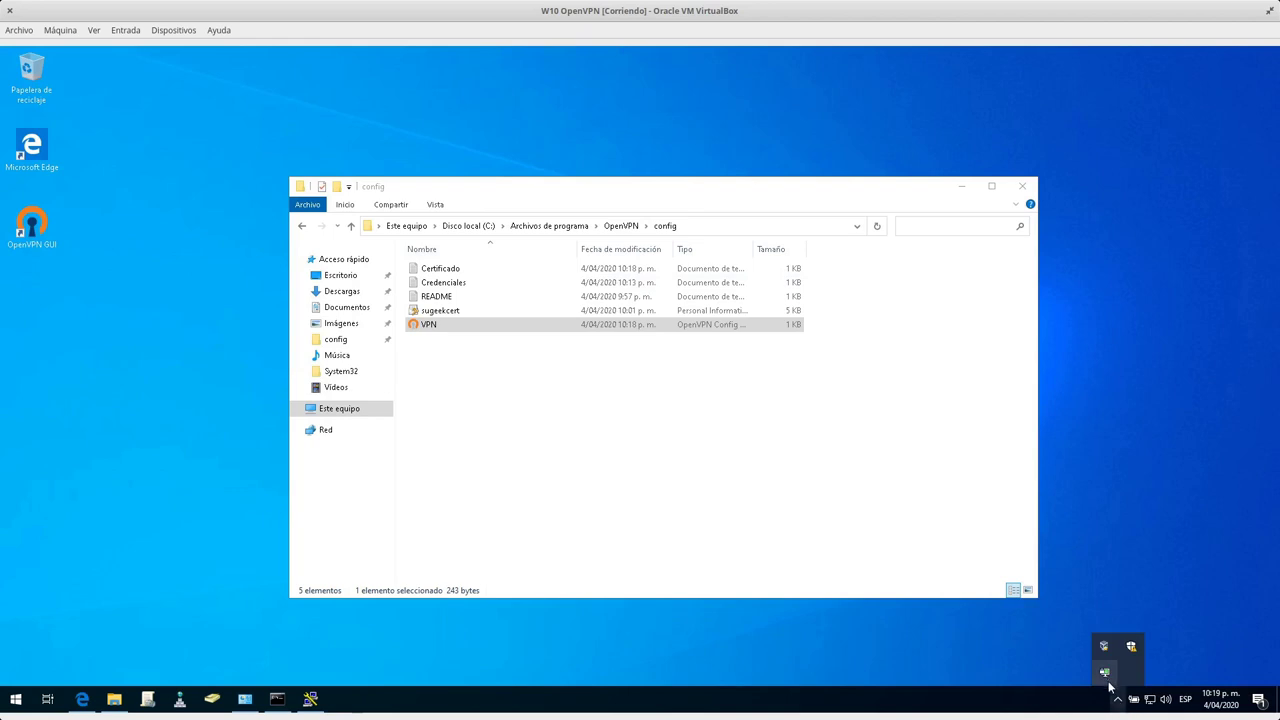
right_click(1106, 676)
left_click(1063, 649)
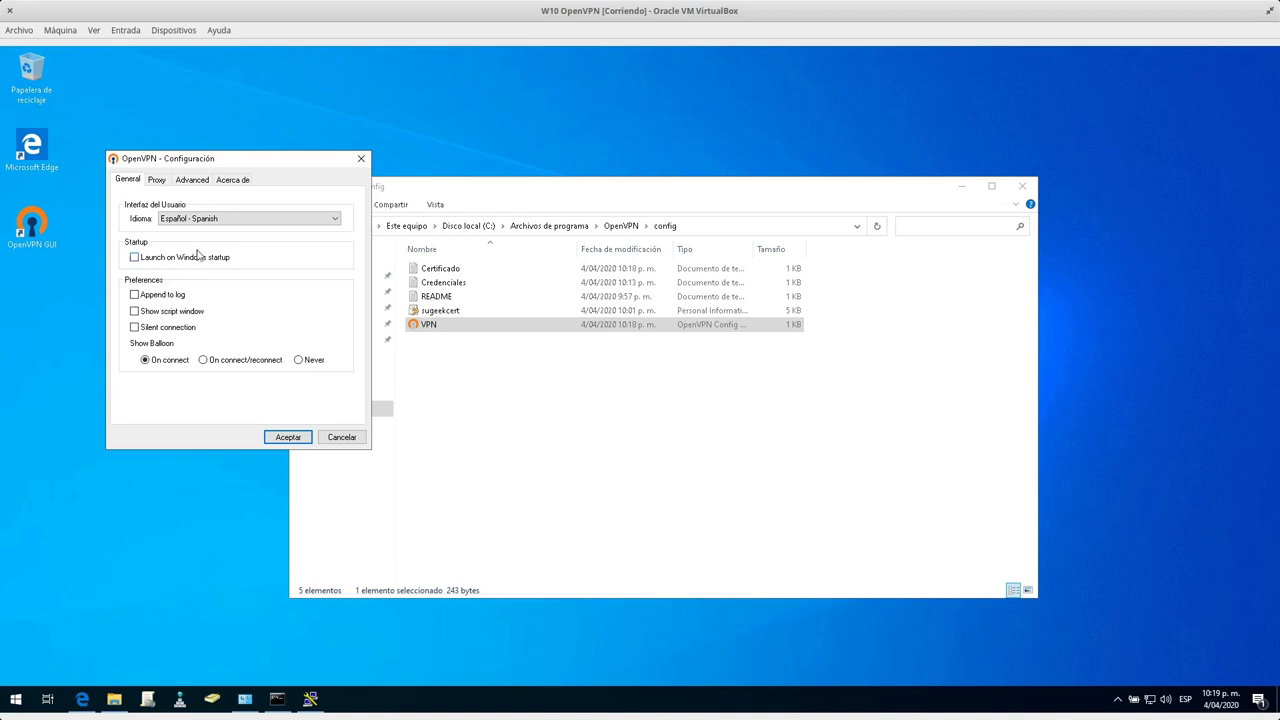
left_click(341, 437)
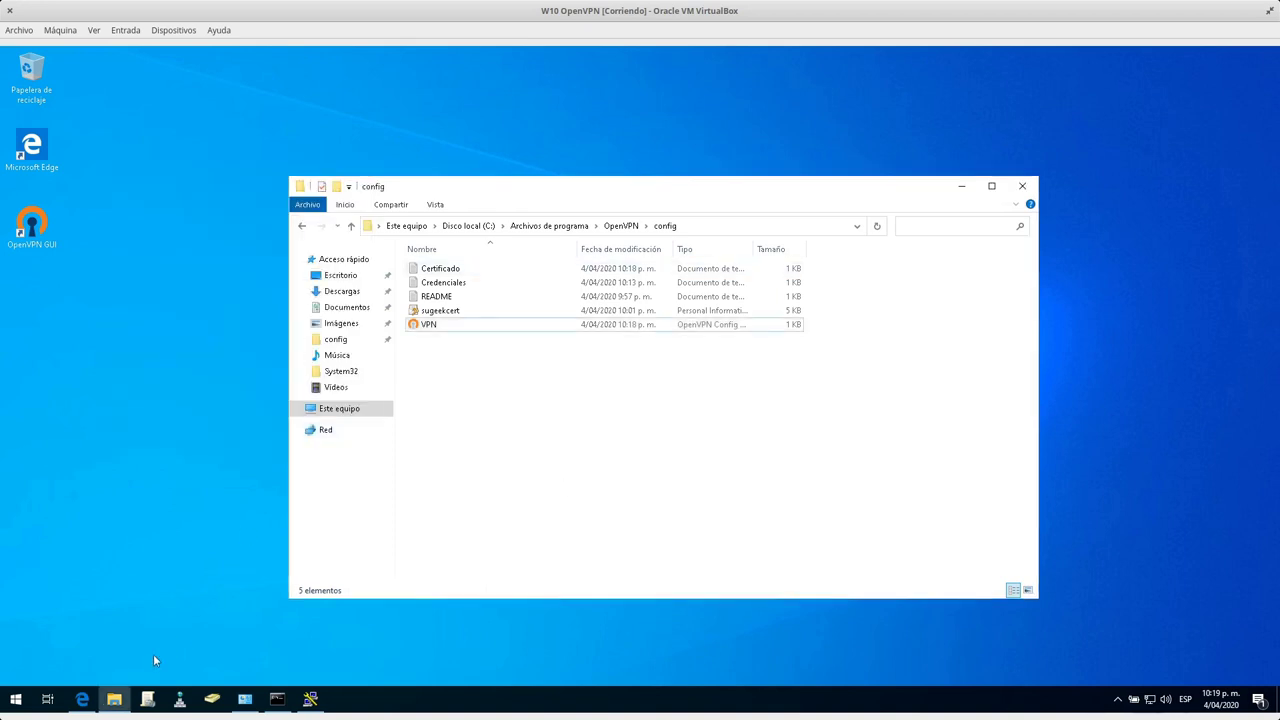
Launch Programador de tareas via a 'programador' search, show its Library, and begin Crear tarea básica.
left_click(16, 699)
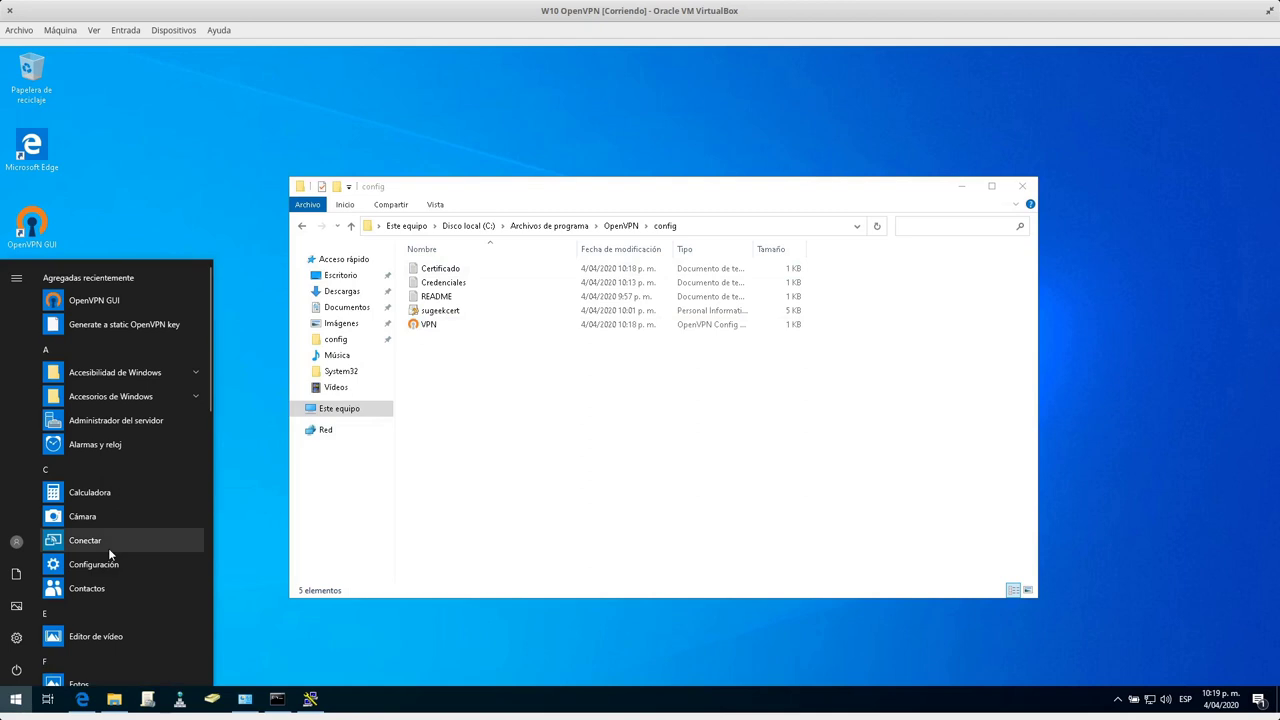
type("programador")
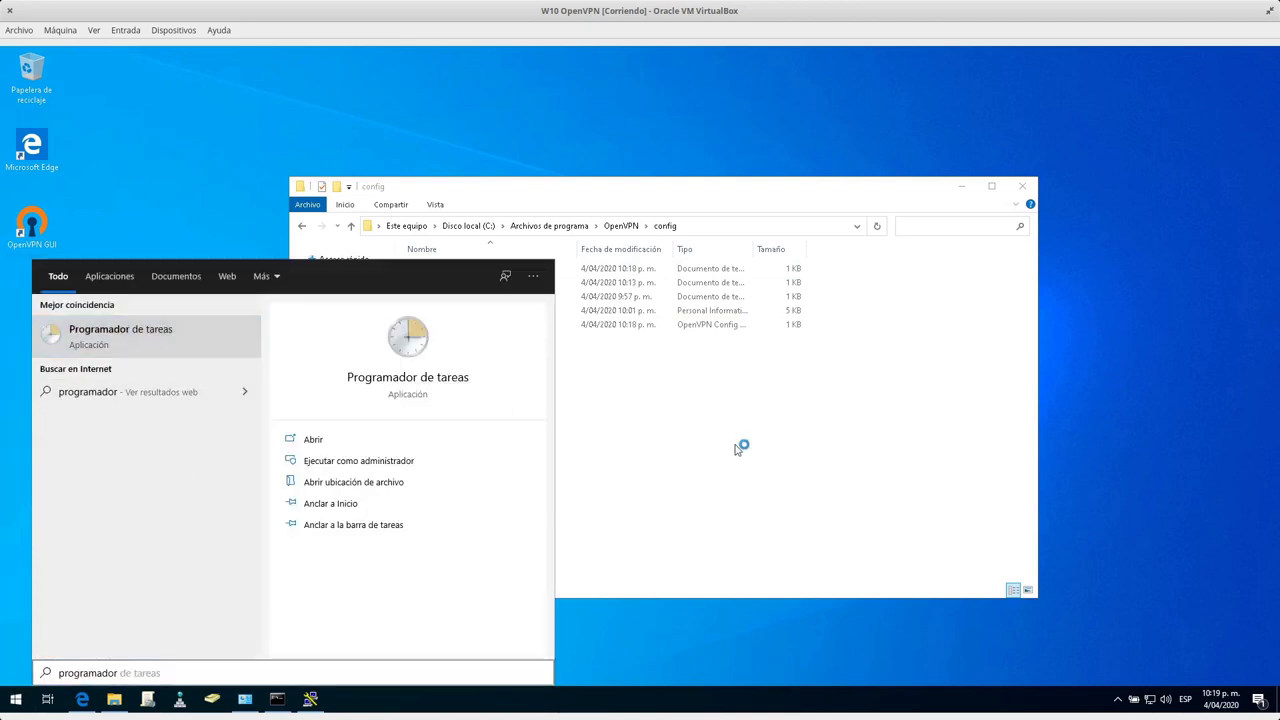
left_click(734, 450)
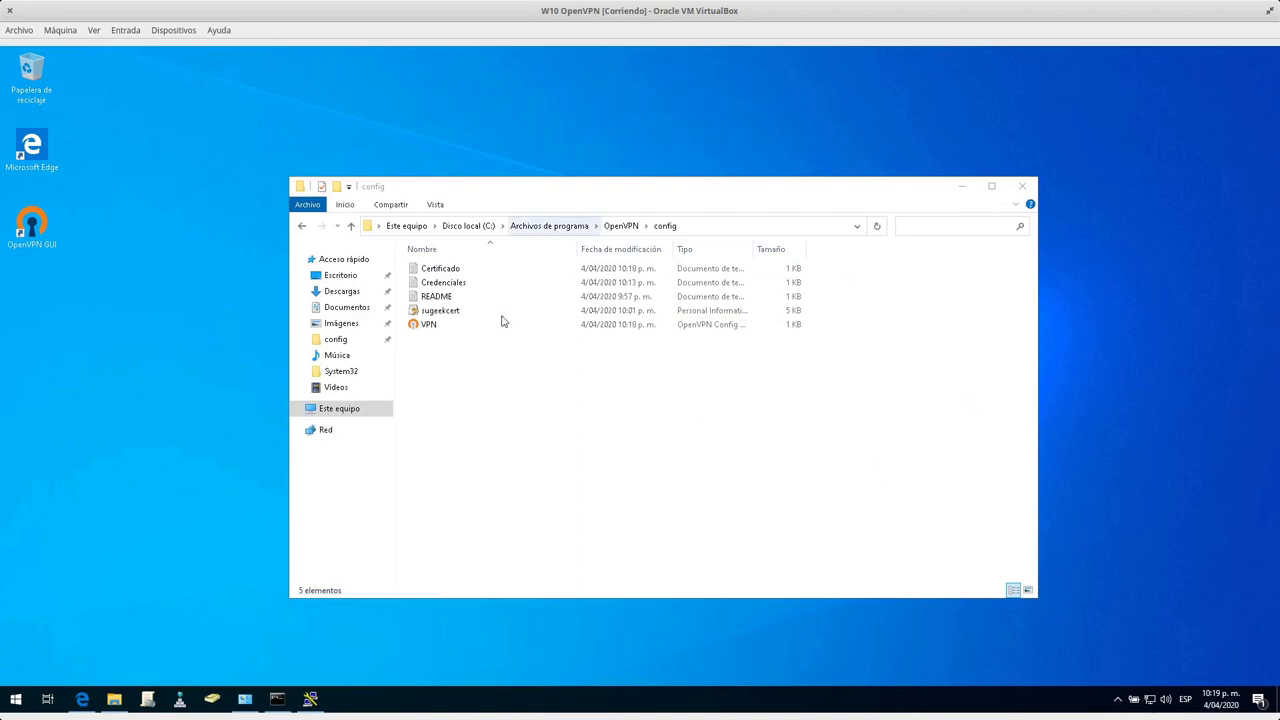
left_click_drag(667, 187, 708, 185)
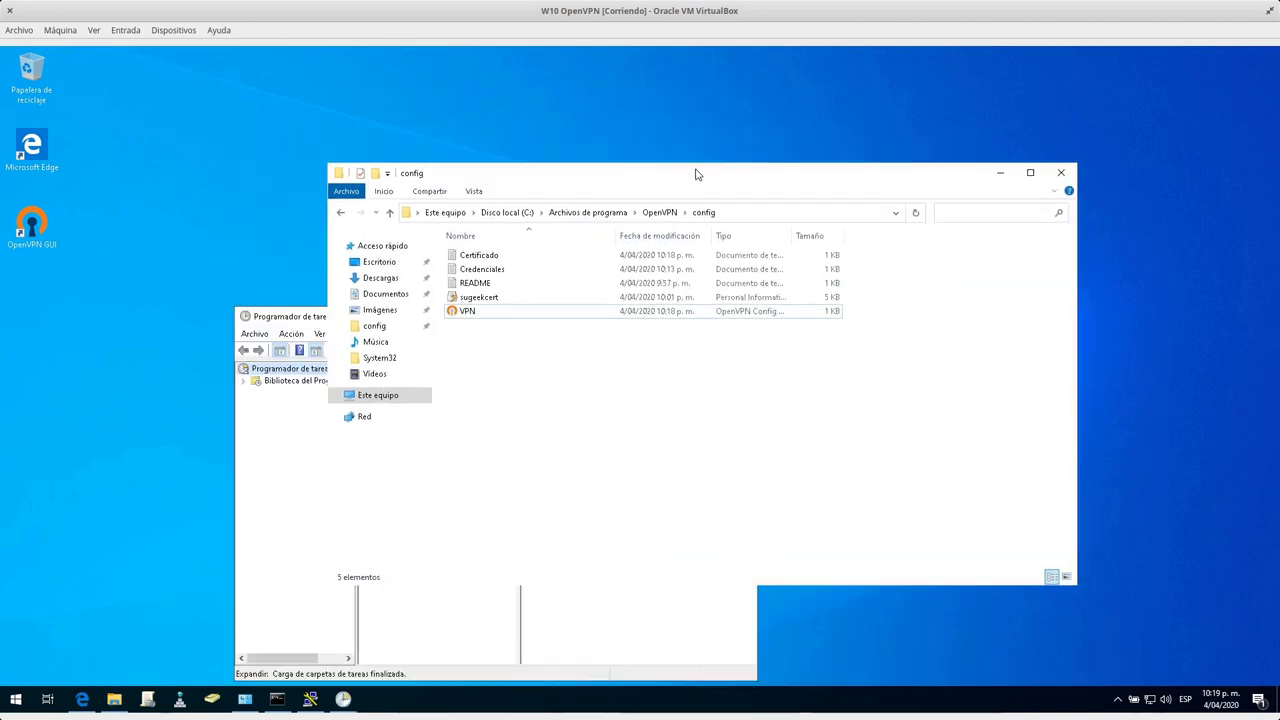
left_click(300, 320)
left_click(318, 381)
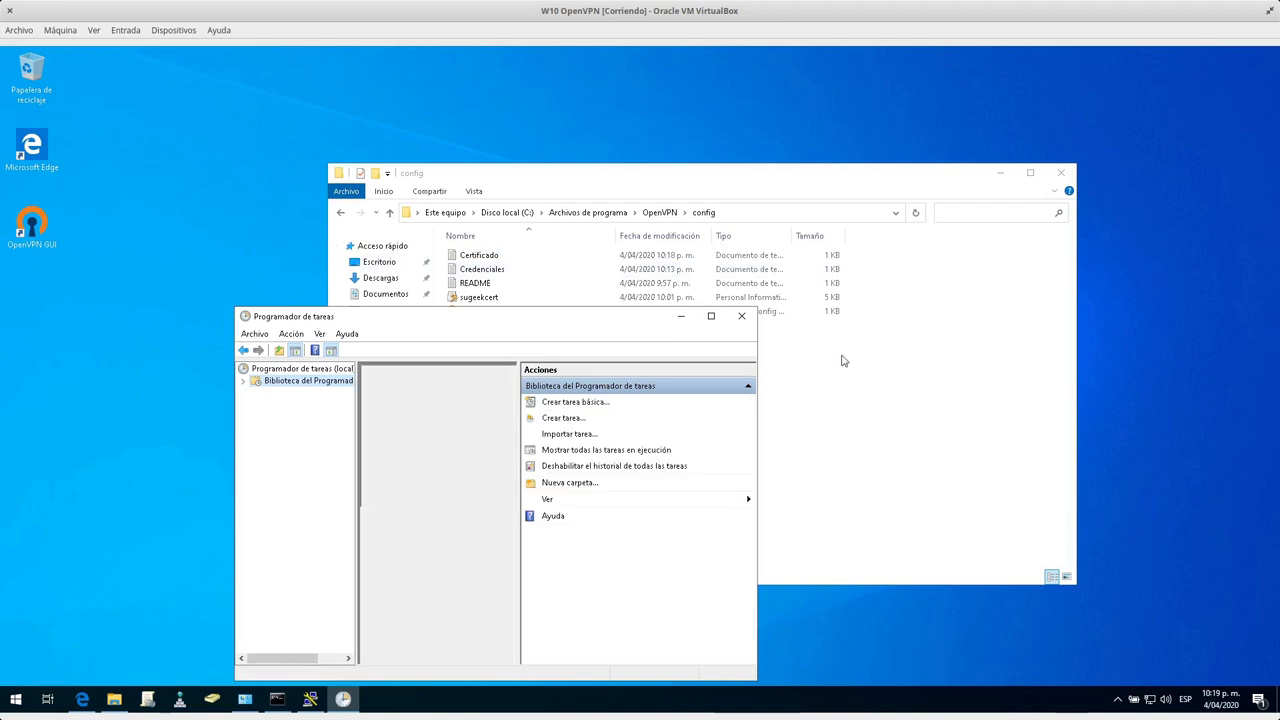
left_click(1119, 697)
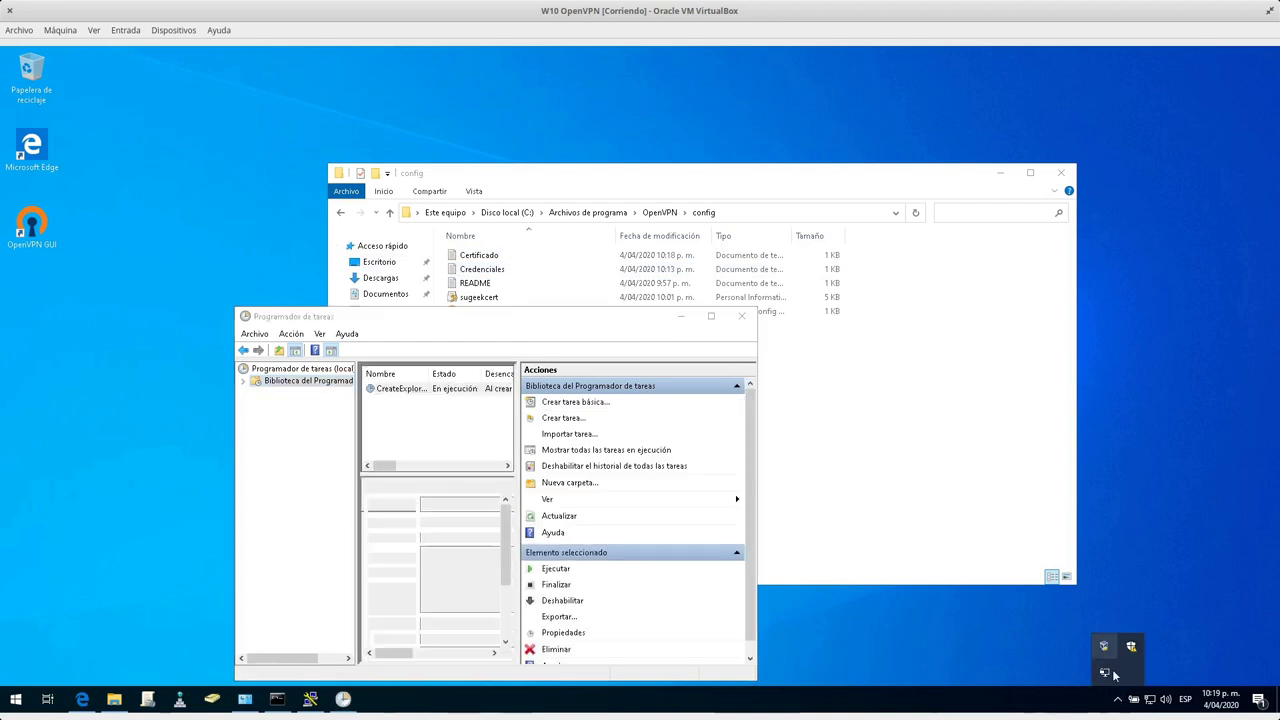
left_click(572, 402)
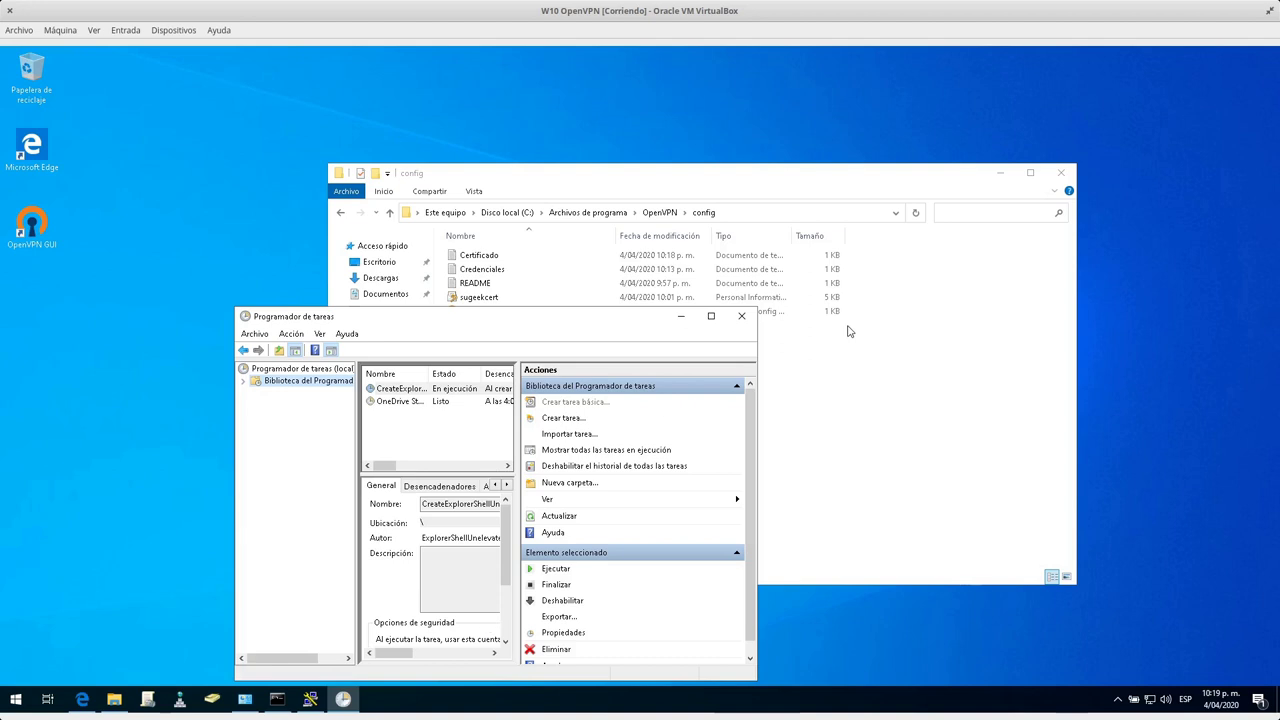
Close the config folder and move the PuTTY Configuration window to the upper right.
left_click(1066, 175)
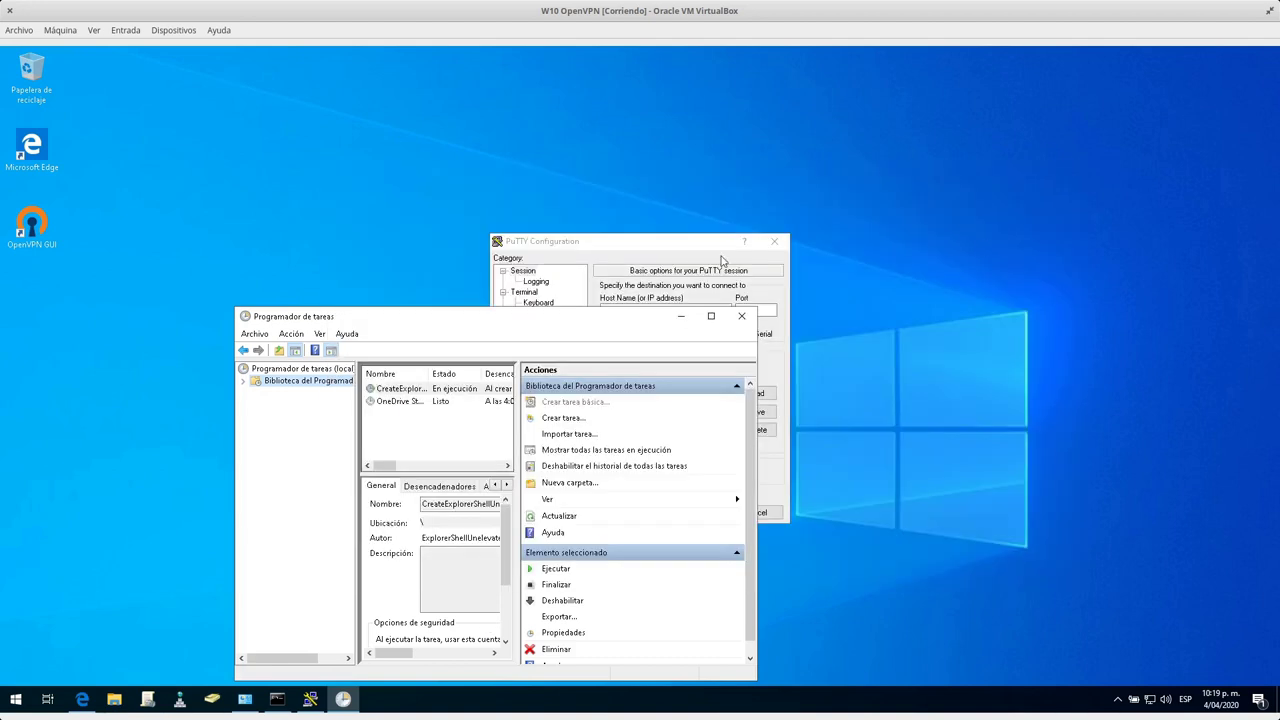
left_click(672, 254)
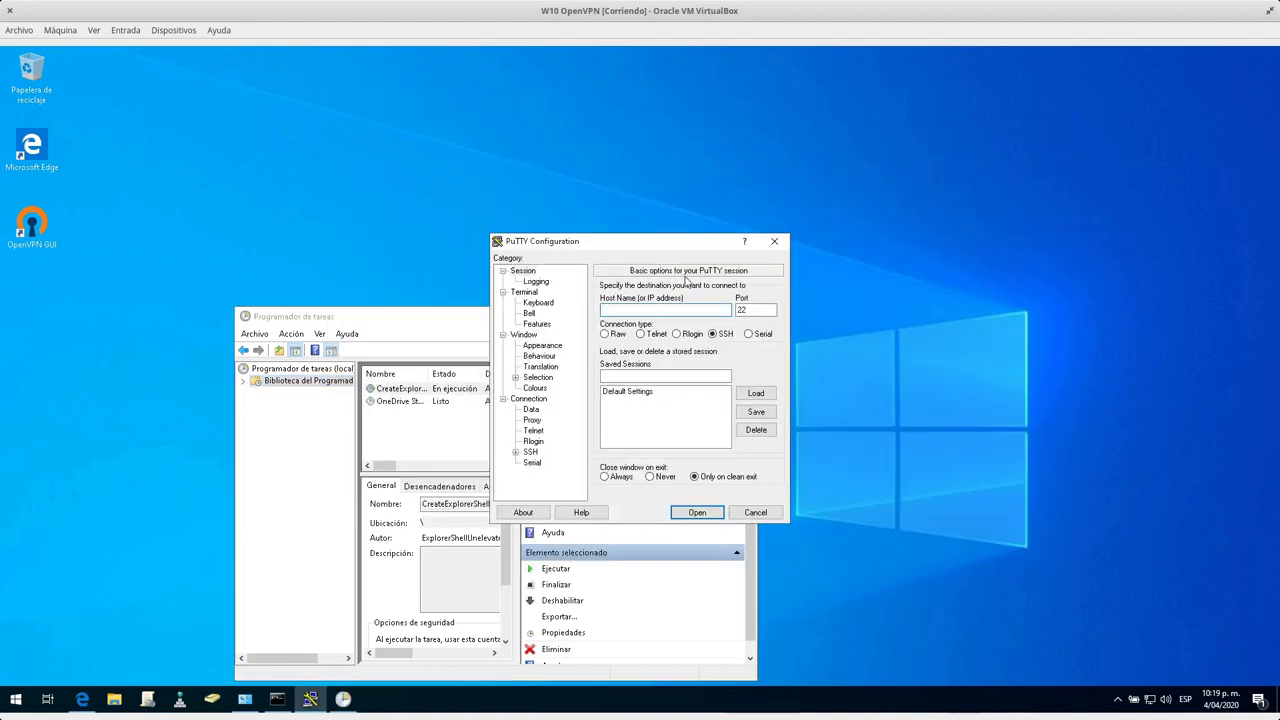
left_click_drag(670, 250, 998, 193)
Reconnect the VPN with Conectar and switch to the BunsenLabs virtual machine.
left_click(1119, 703)
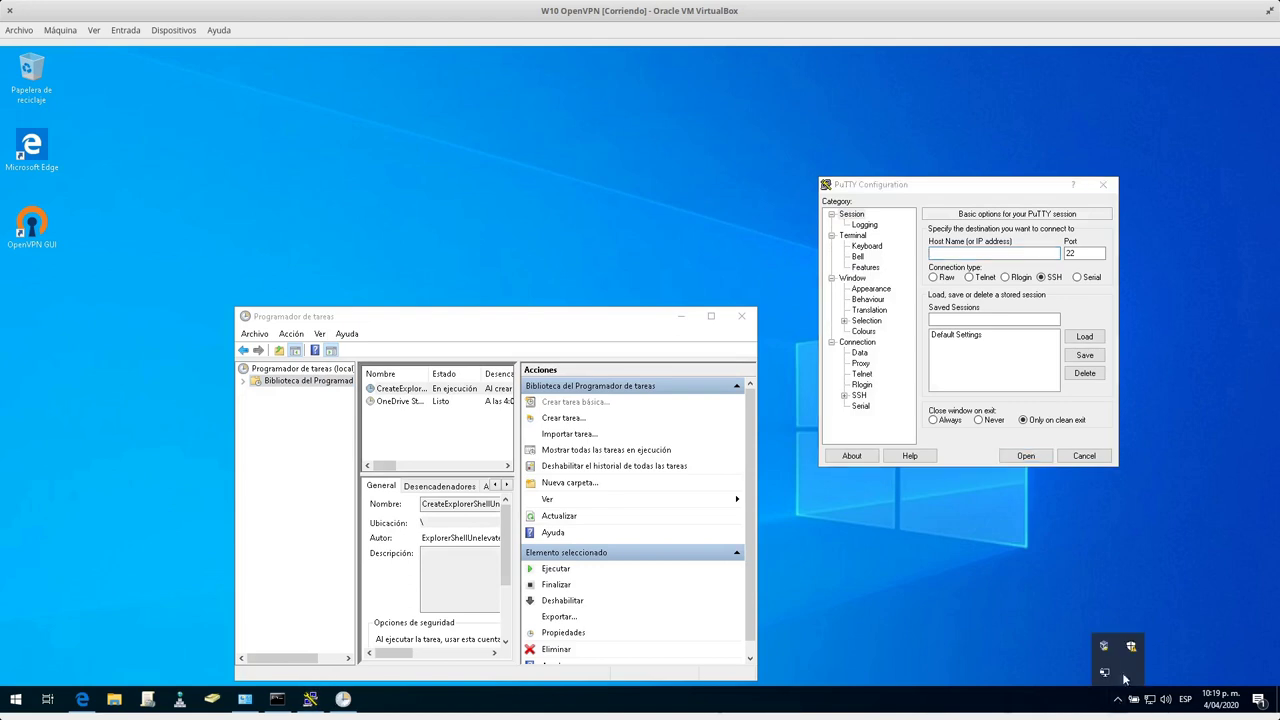
right_click(1105, 672)
left_click(1036, 506)
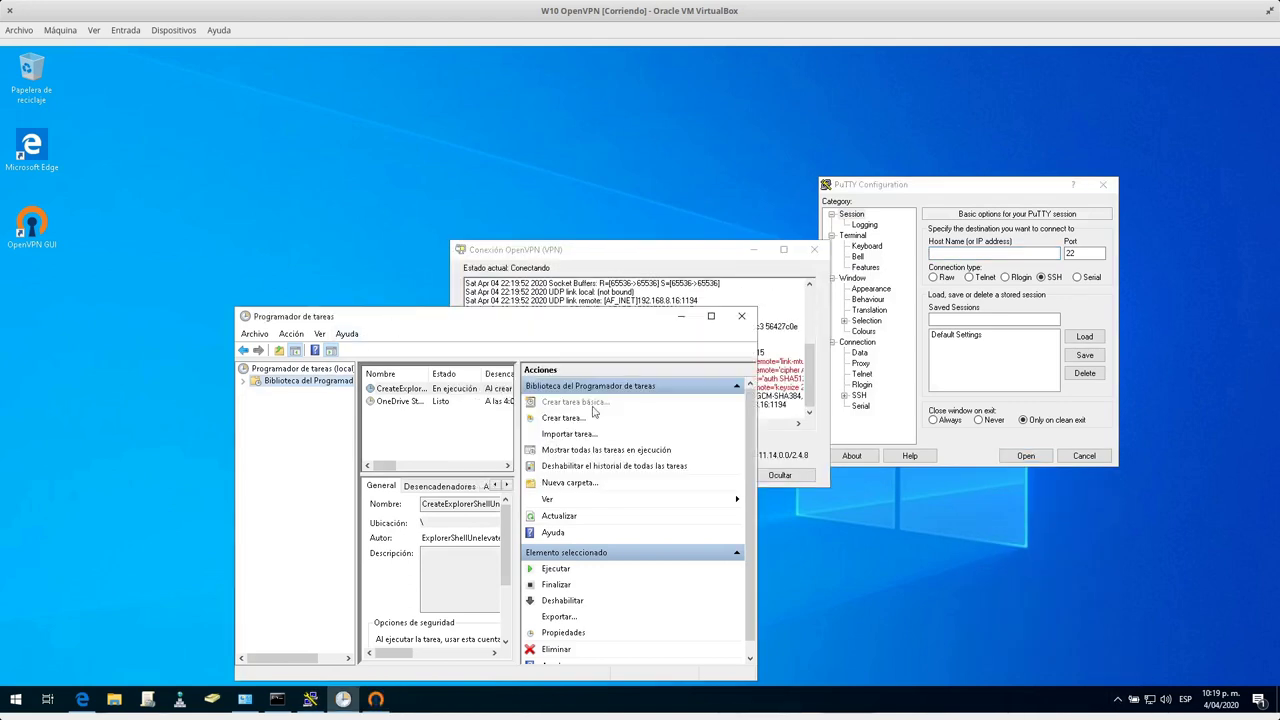
key("super")
left_click(722, 531)
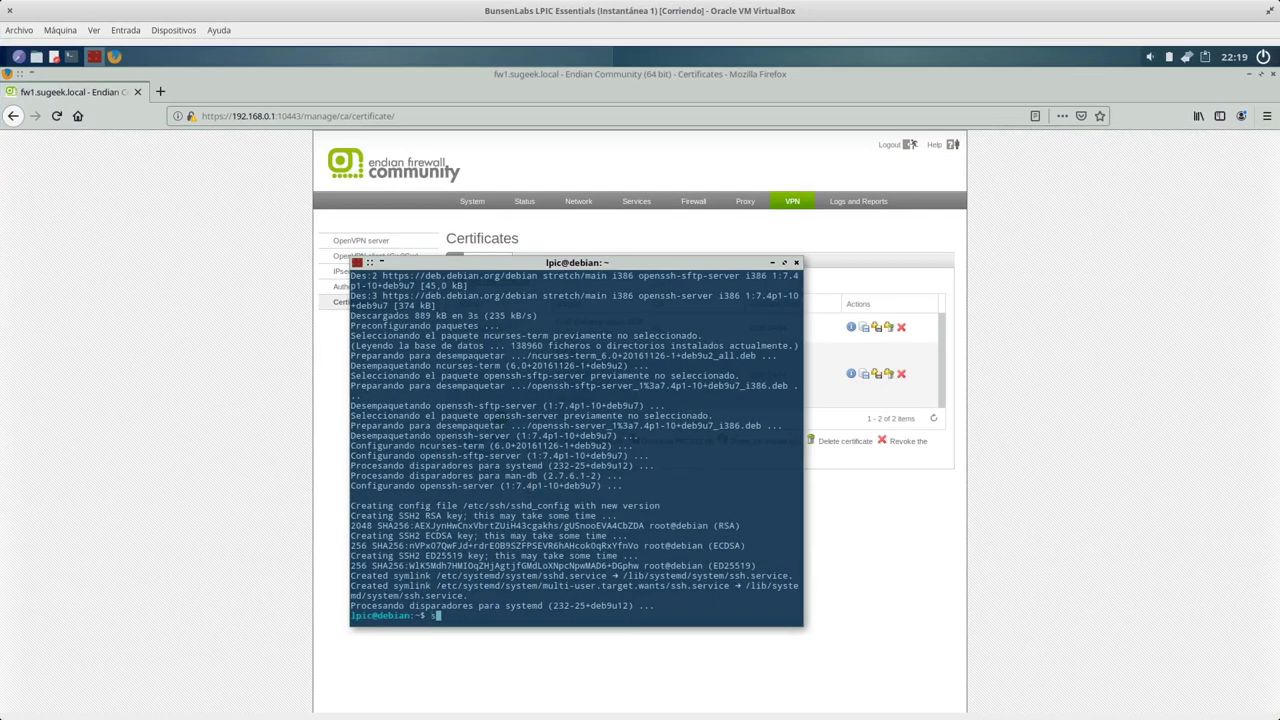
Start the SSH server with 'sudo systemctl start sshd' after the openssh-server name fails.
type("sudo systemctl start openssh")
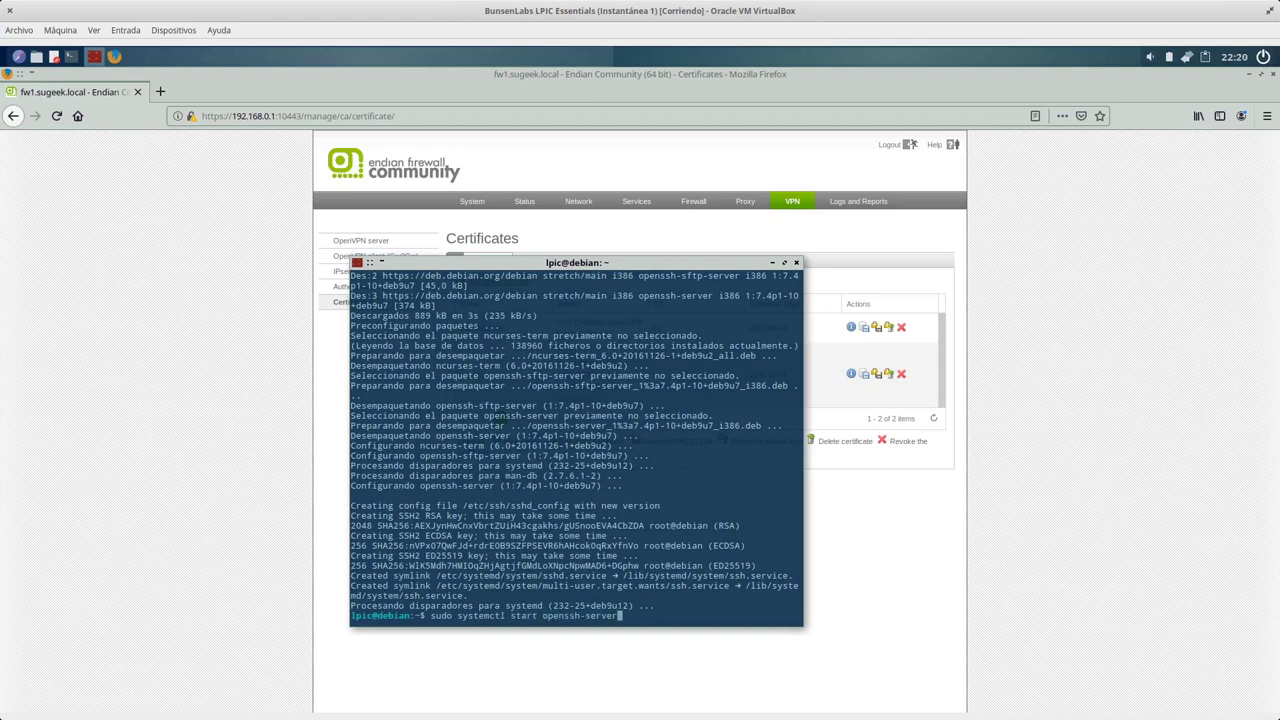
type("-server")
key("Return")
key("Up")
key("BackSpace")
key("BackSpace")
key("BackSpace")
key("BackSpace")
key("BackSpace")
key("BackSpace")
key("BackSpace")
key("BackSpace")
key("BackSpace")
key("BackSpace")
key("BackSpace")
key("BackSpace")
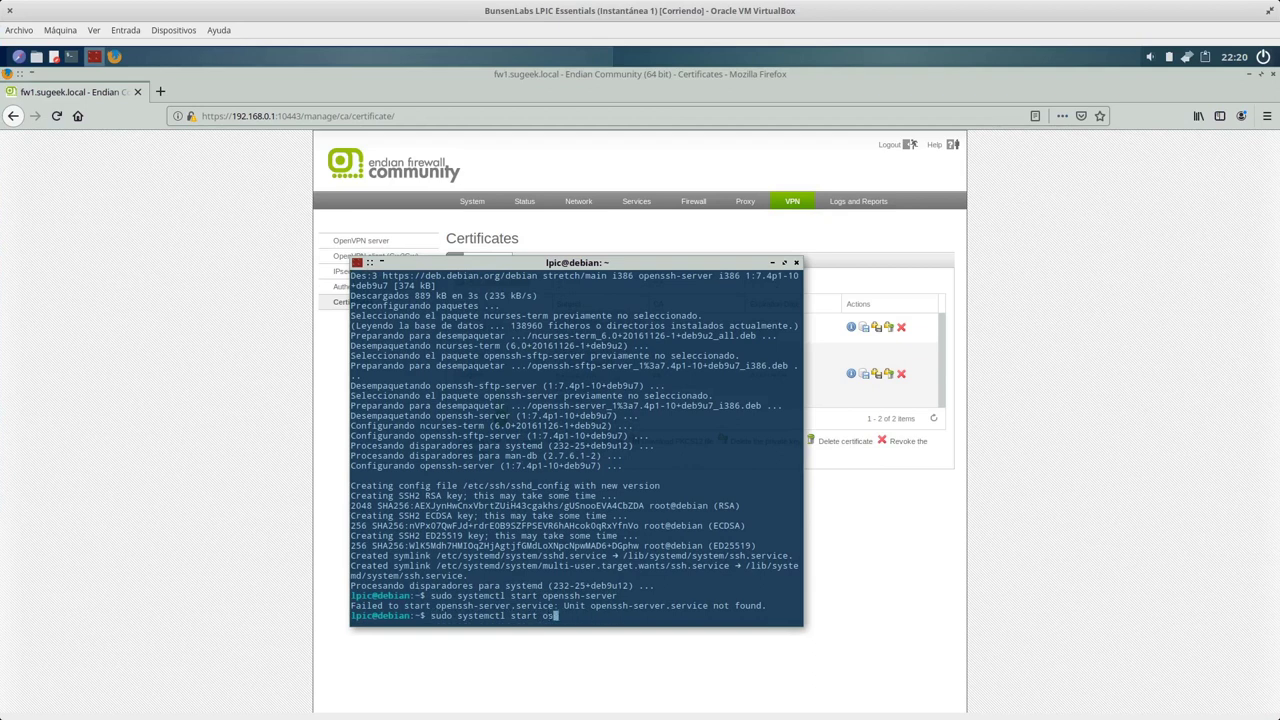
type("sshd")
key("Return")
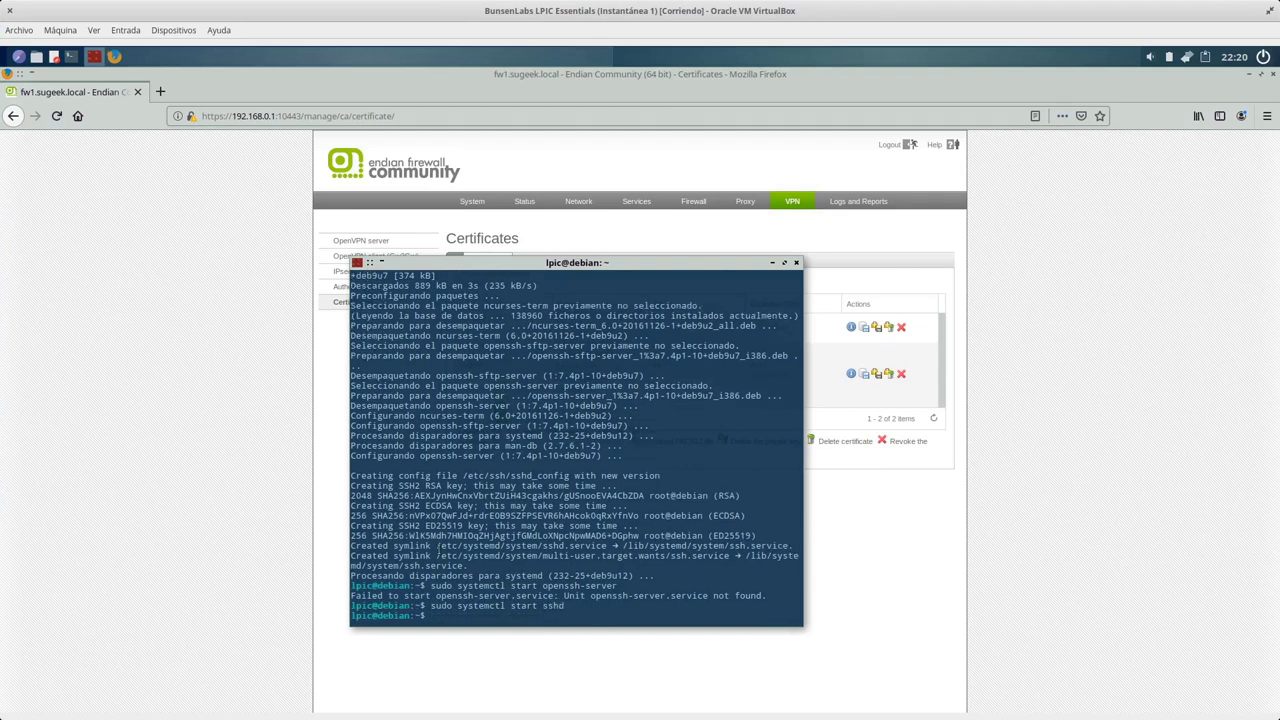
Return to the Windows VM and enter host 192.168.0.2 in PuTTY for SSH on port 22.
key("super")
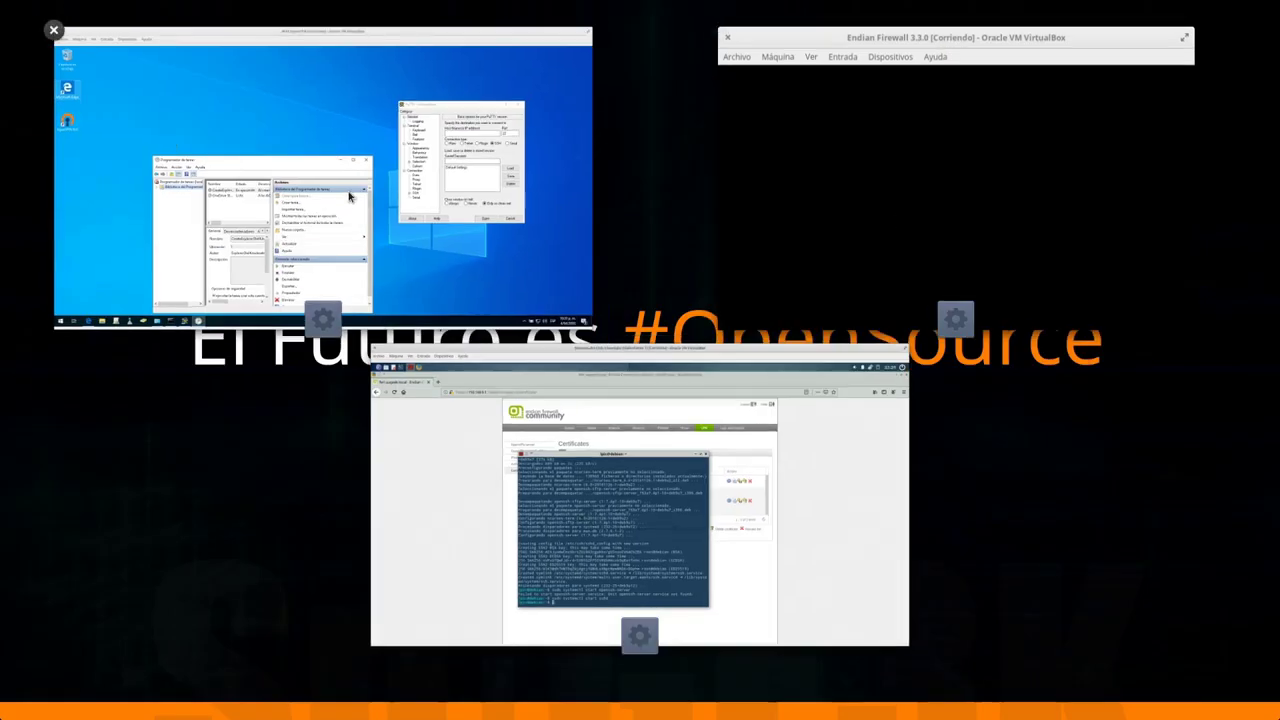
left_click(349, 196)
type("192.168.0.2")
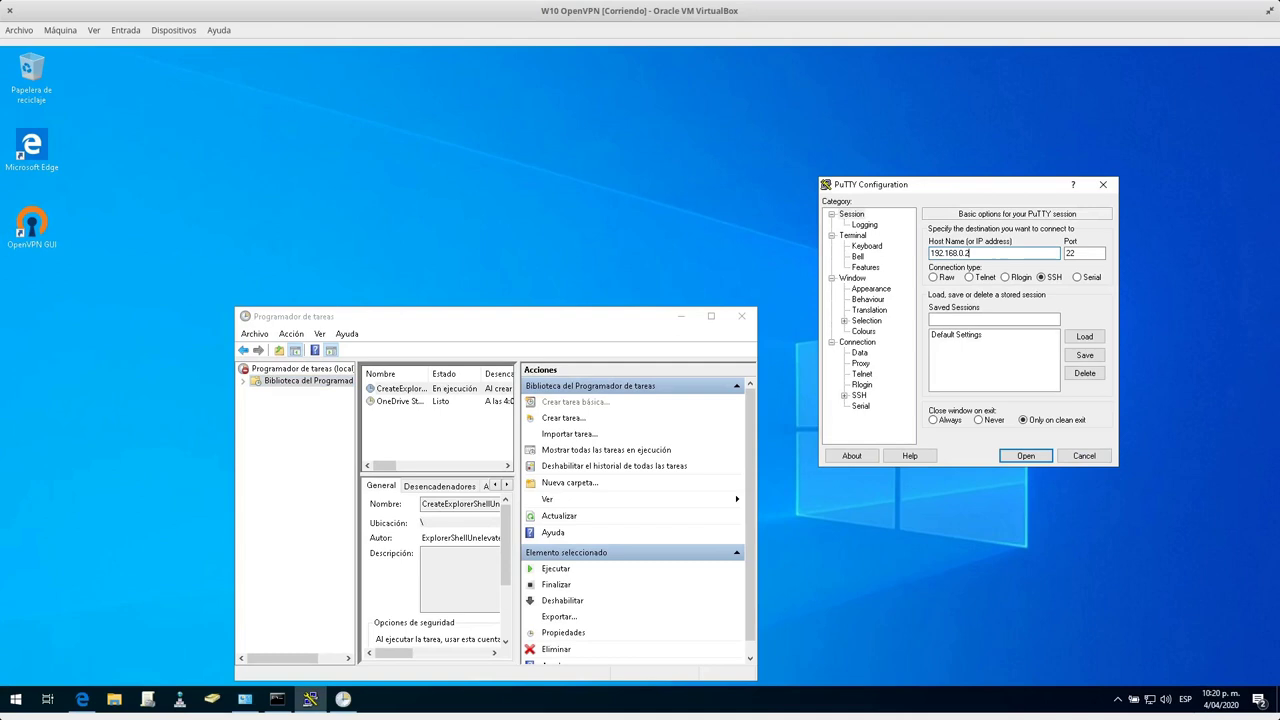
Open the SSH session to 192.168.0.2, accept the host key, and log in with the user name and password.
key("Return")
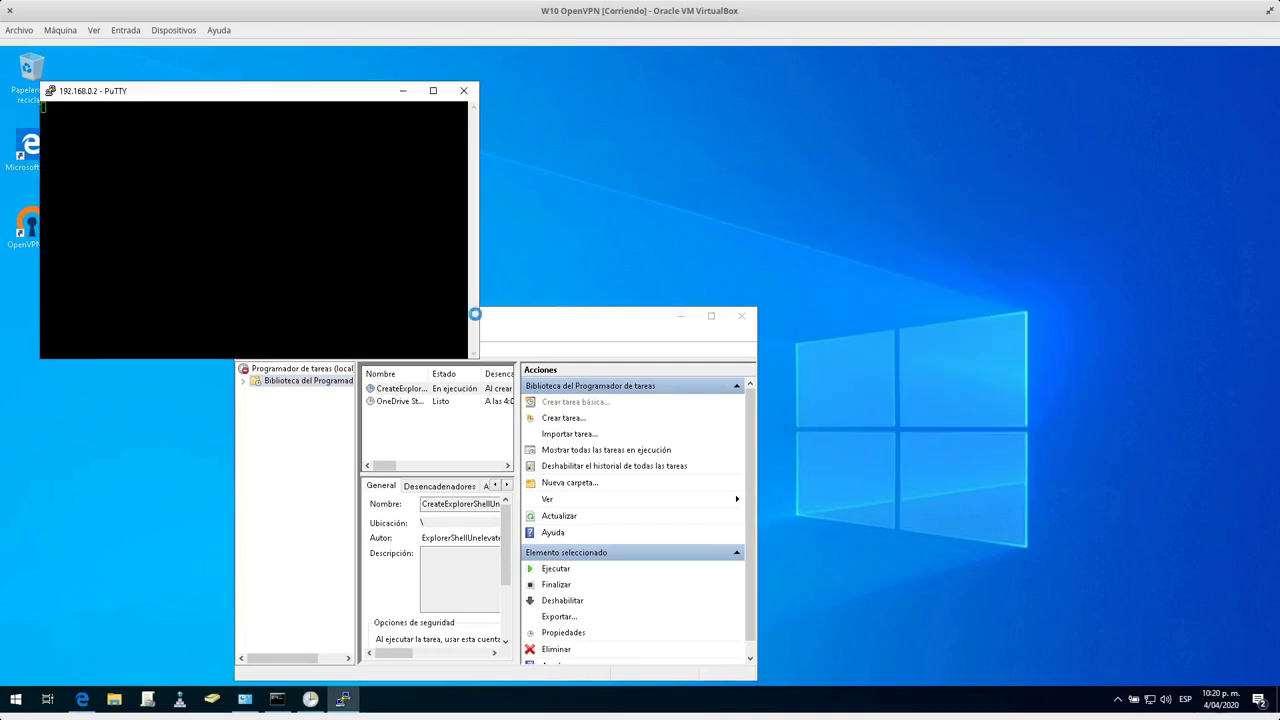
left_click(577, 450)
mouse_move(0, 0)
left_click(630, 507)
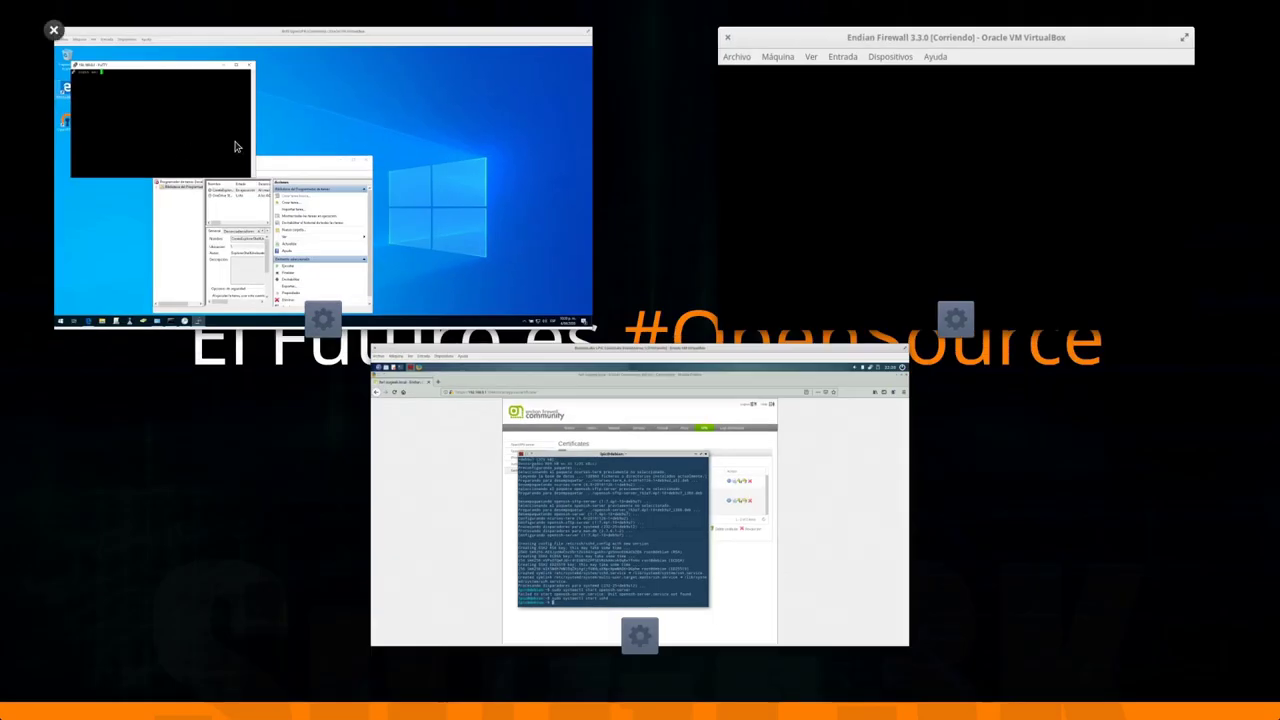
left_click(236, 145)
type("lpic")
key("Return")
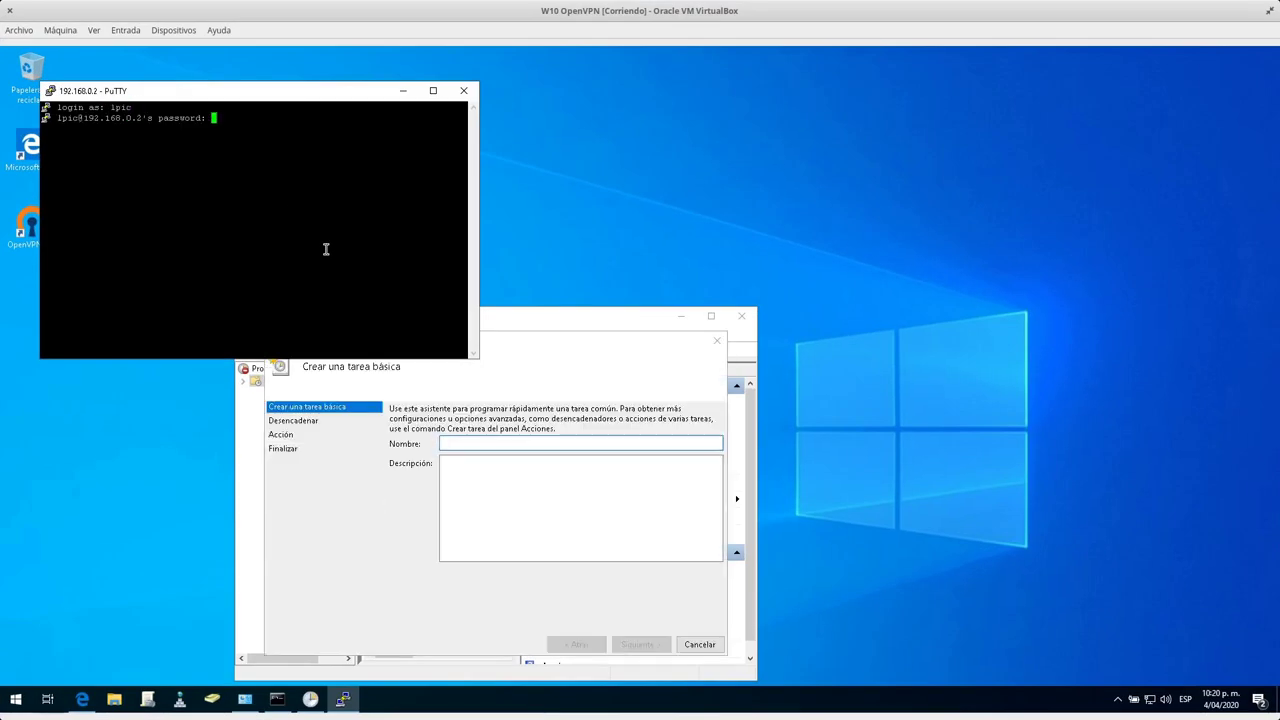
key("Return")
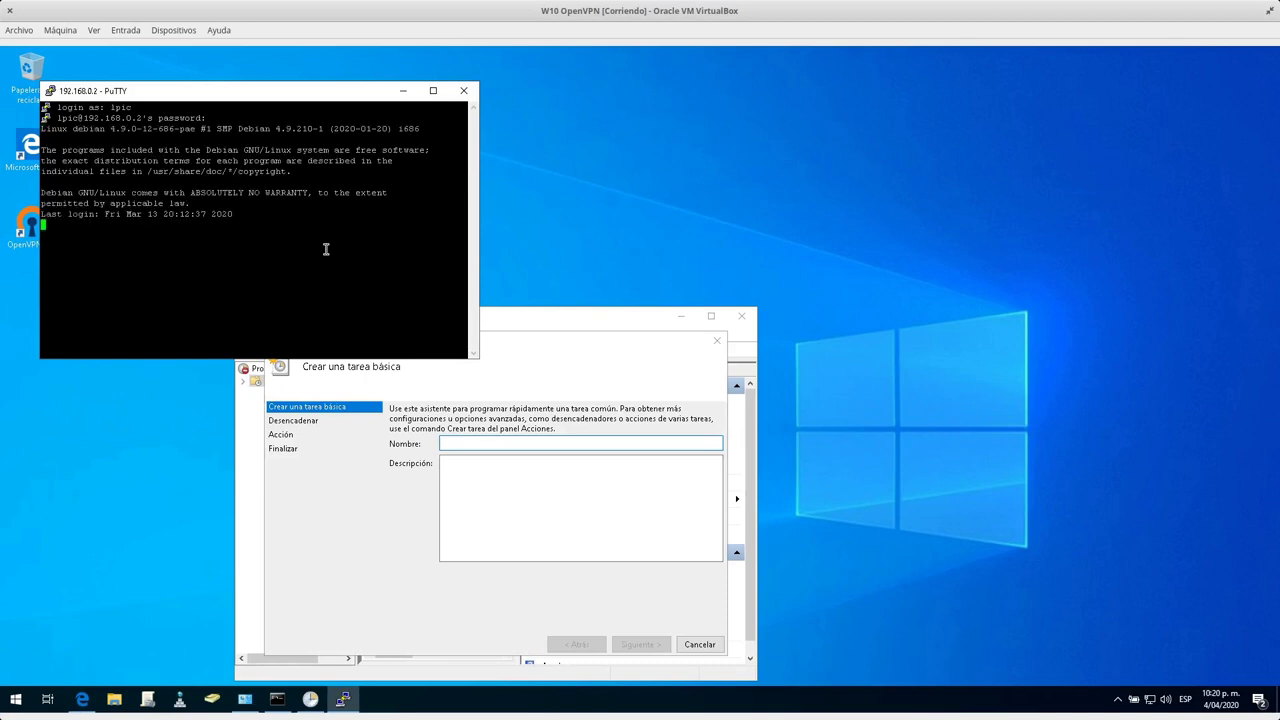
Close the Command Prompt, restore the PuTTY session, and reconnect the VPN from the tray menu.
left_click(403, 90)
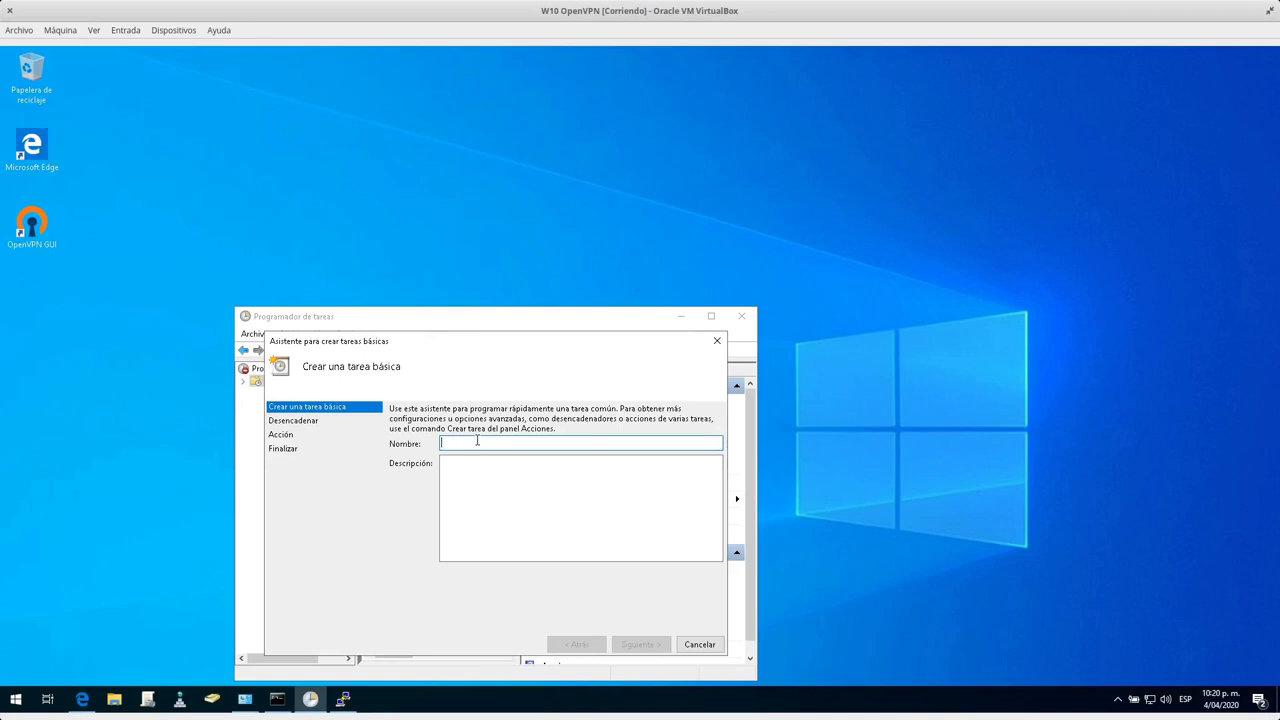
left_click(279, 699)
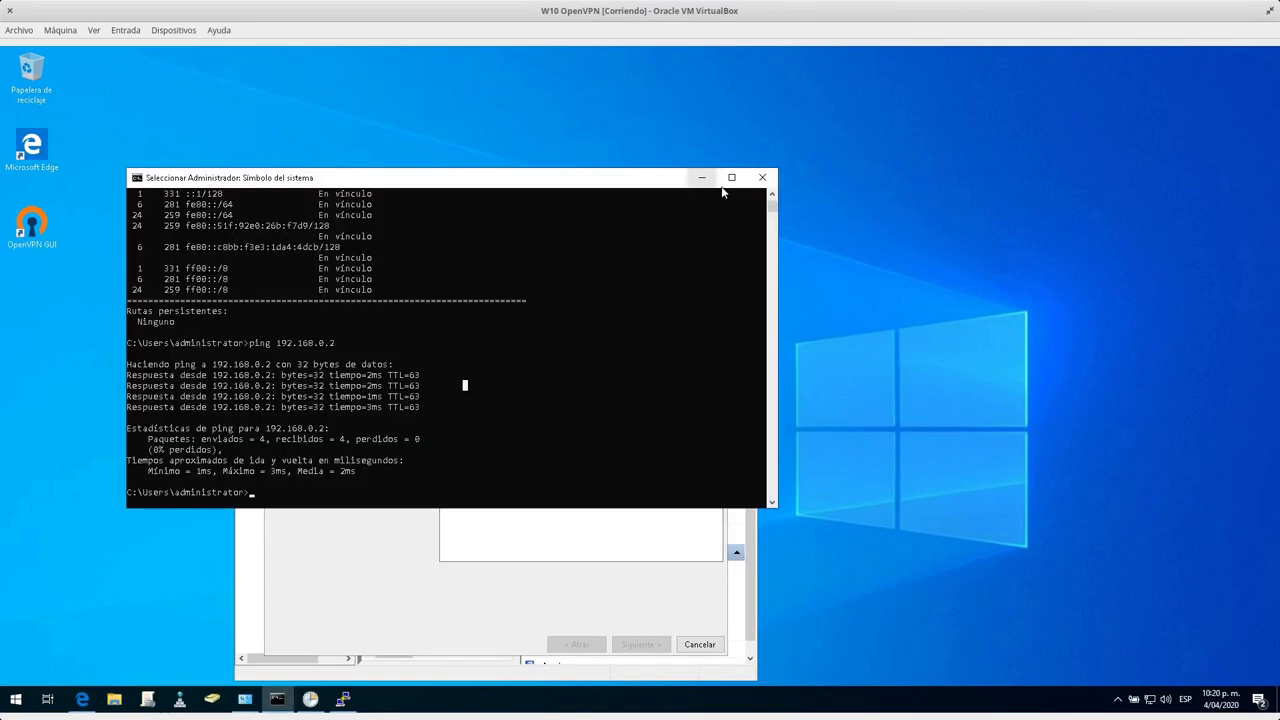
left_click(762, 178)
left_click(310, 699)
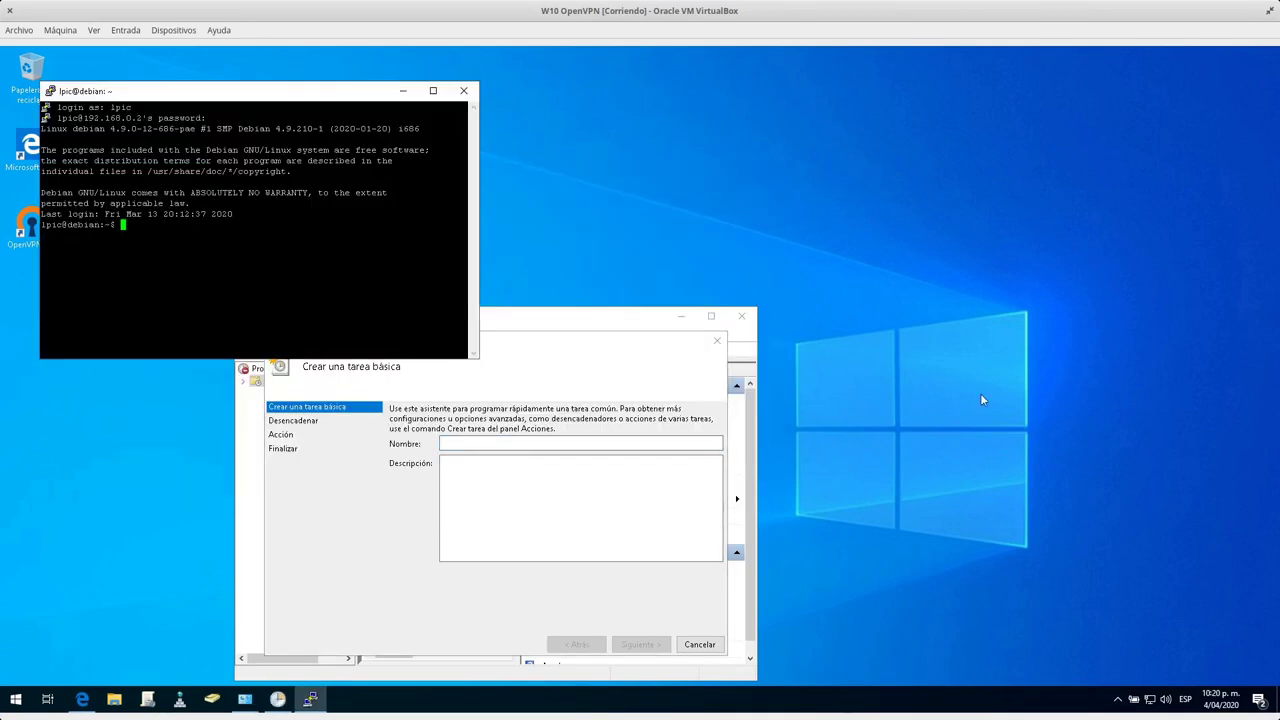
left_click(1117, 699)
right_click(1104, 670)
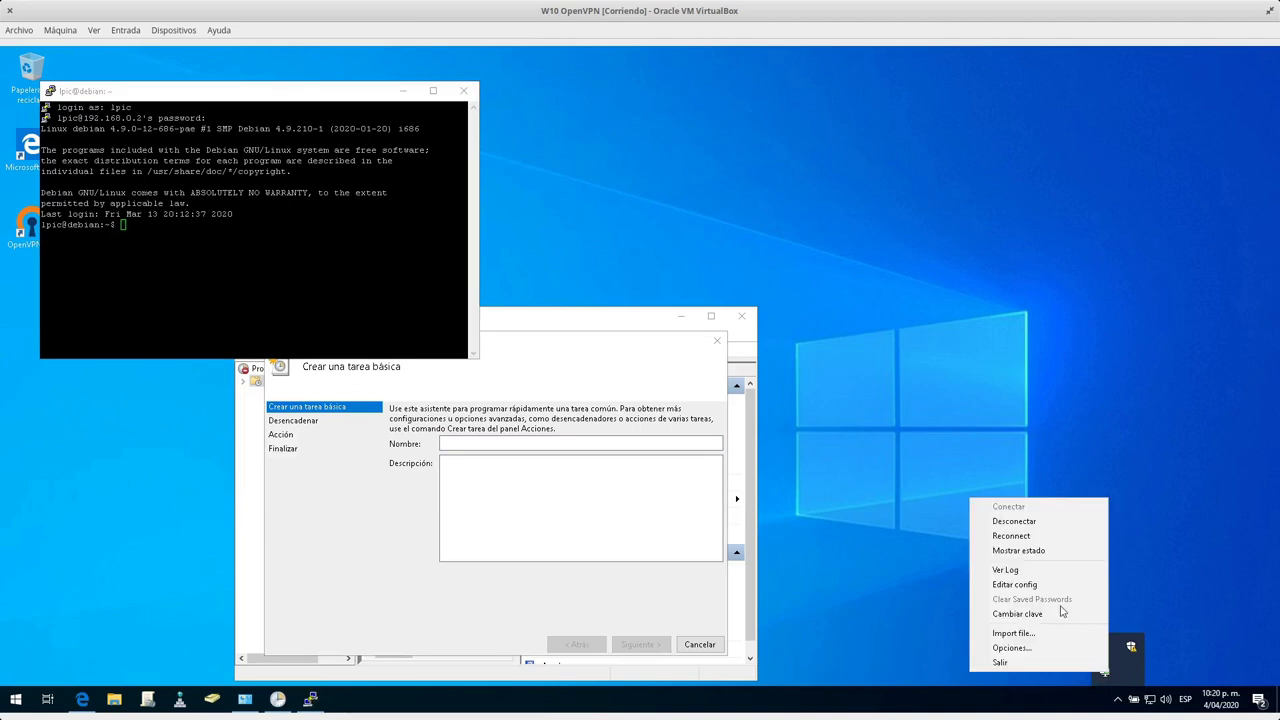
left_click(1011, 536)
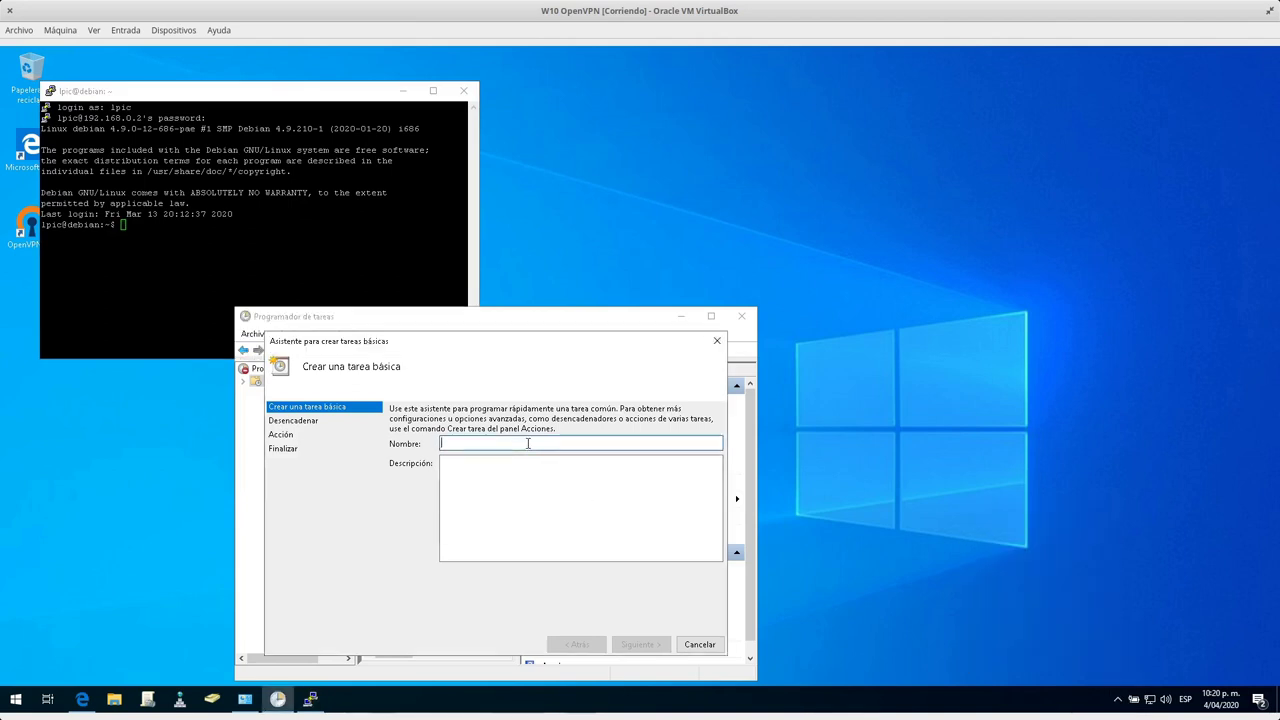
Name the basic task 'OpenVPN', trigger it at computer startup, and choose Start a program.
type("OpenVPN")
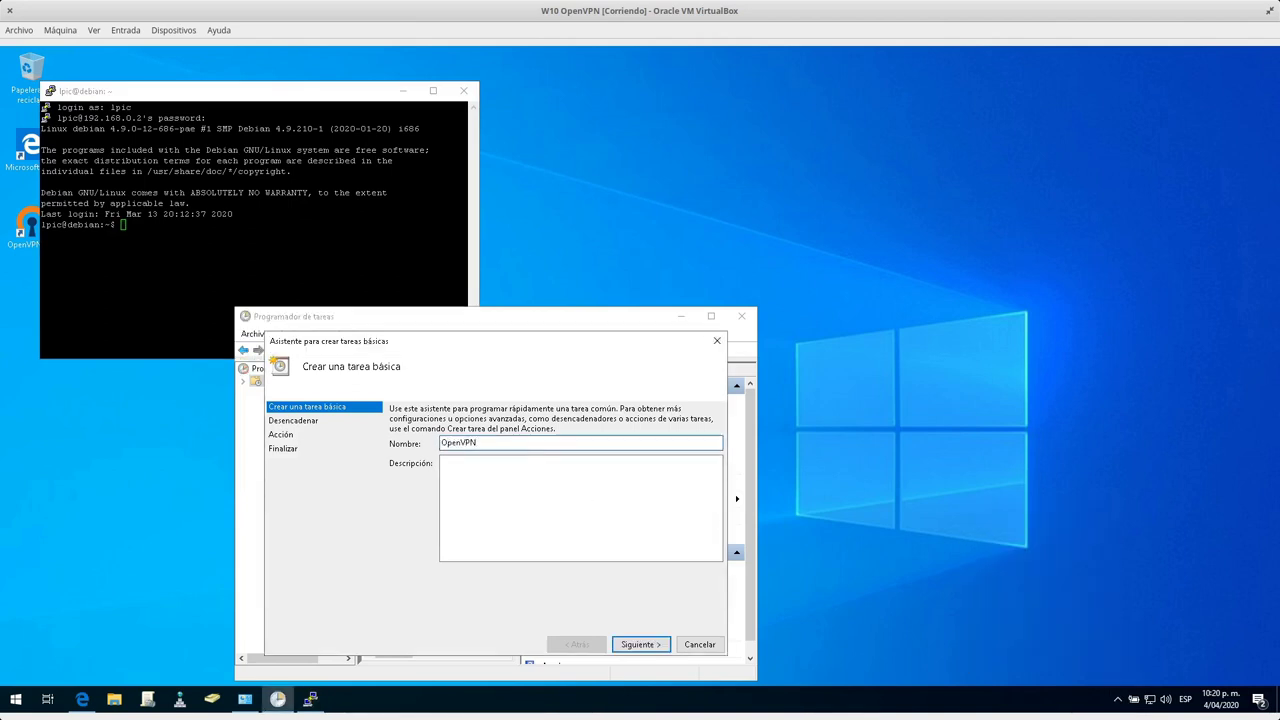
left_click(638, 644)
left_click(394, 492)
left_click(652, 648)
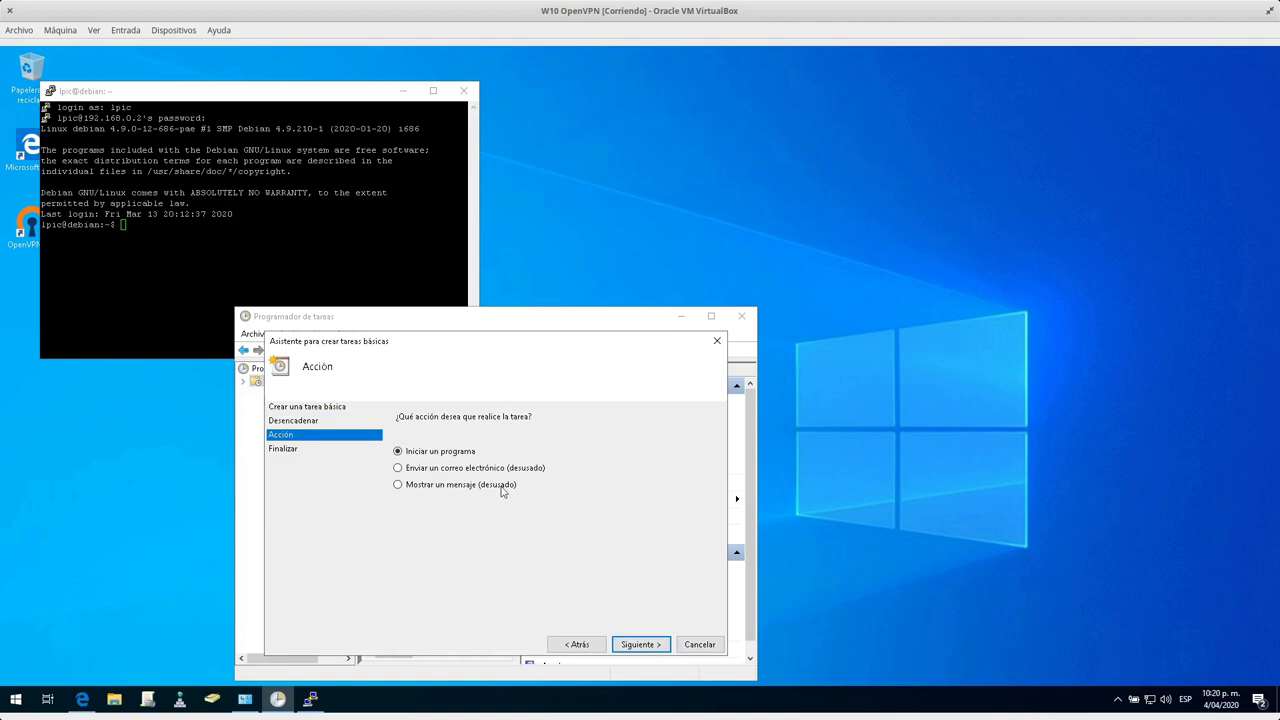
left_click(640, 644)
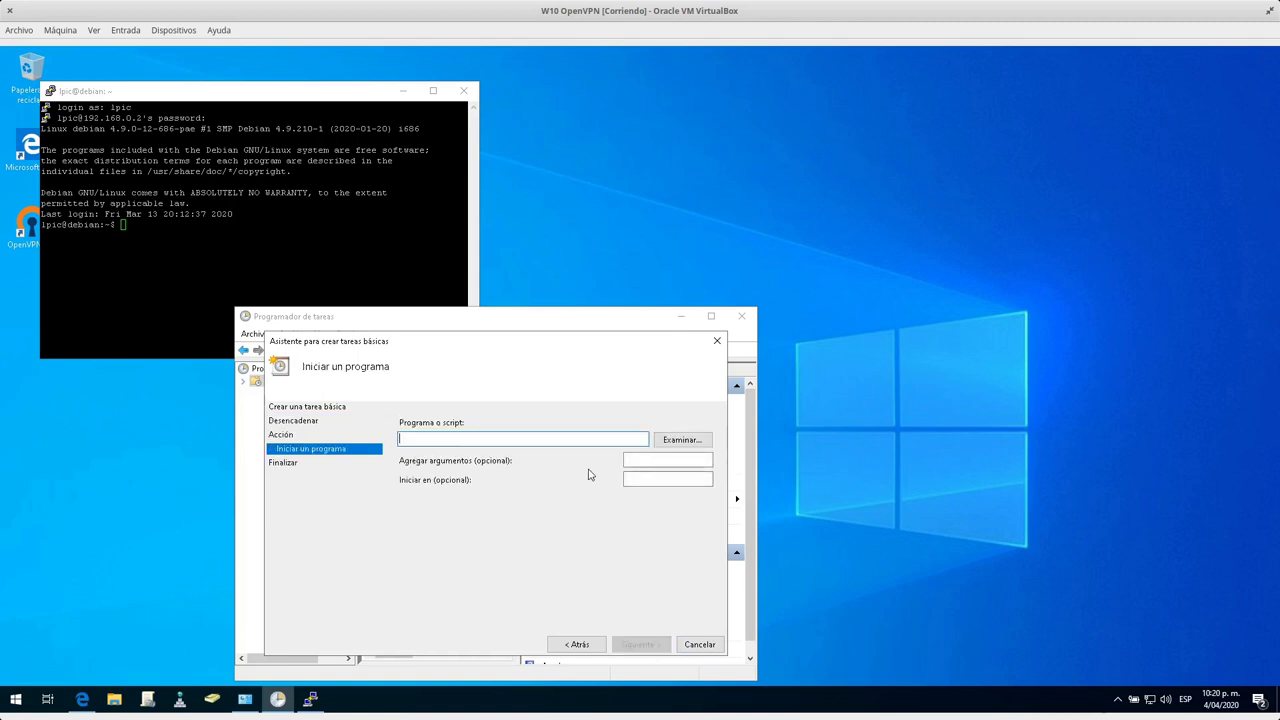
Select C:\Program Files\OpenVPN\bin\openvpn-gui.exe as the program to start.
left_click(664, 445)
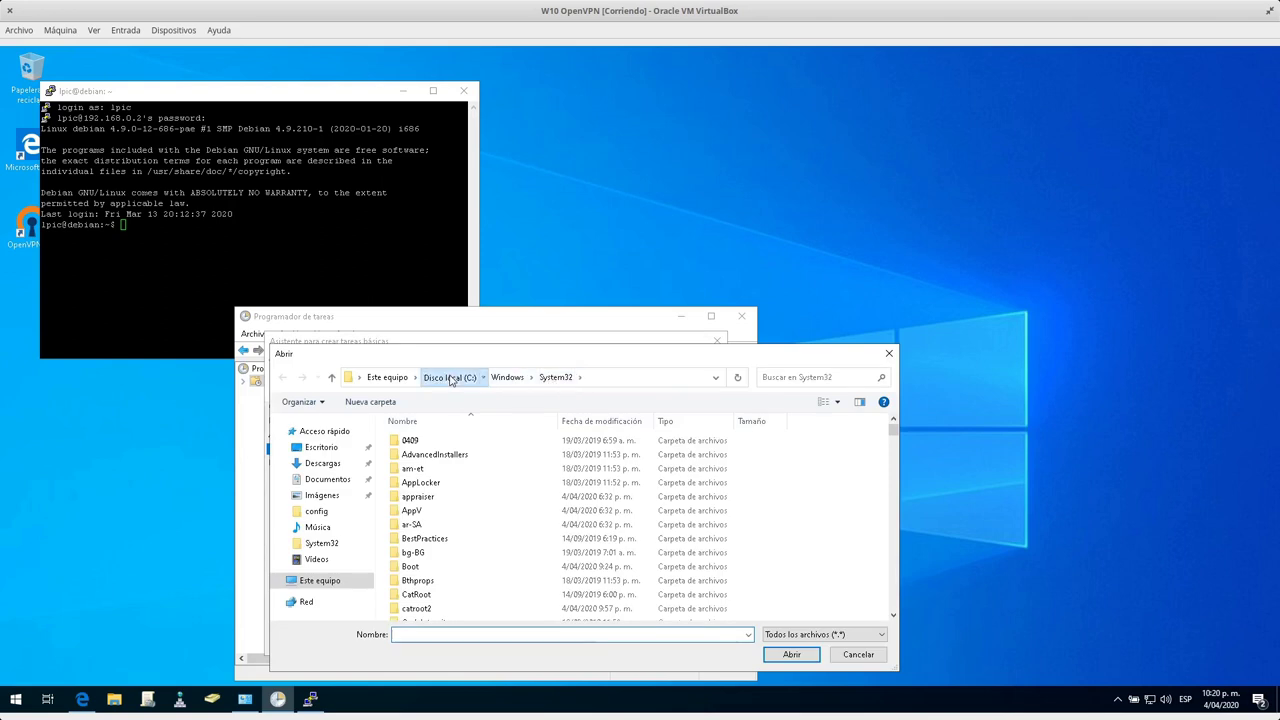
left_click(449, 380)
double_click(432, 441)
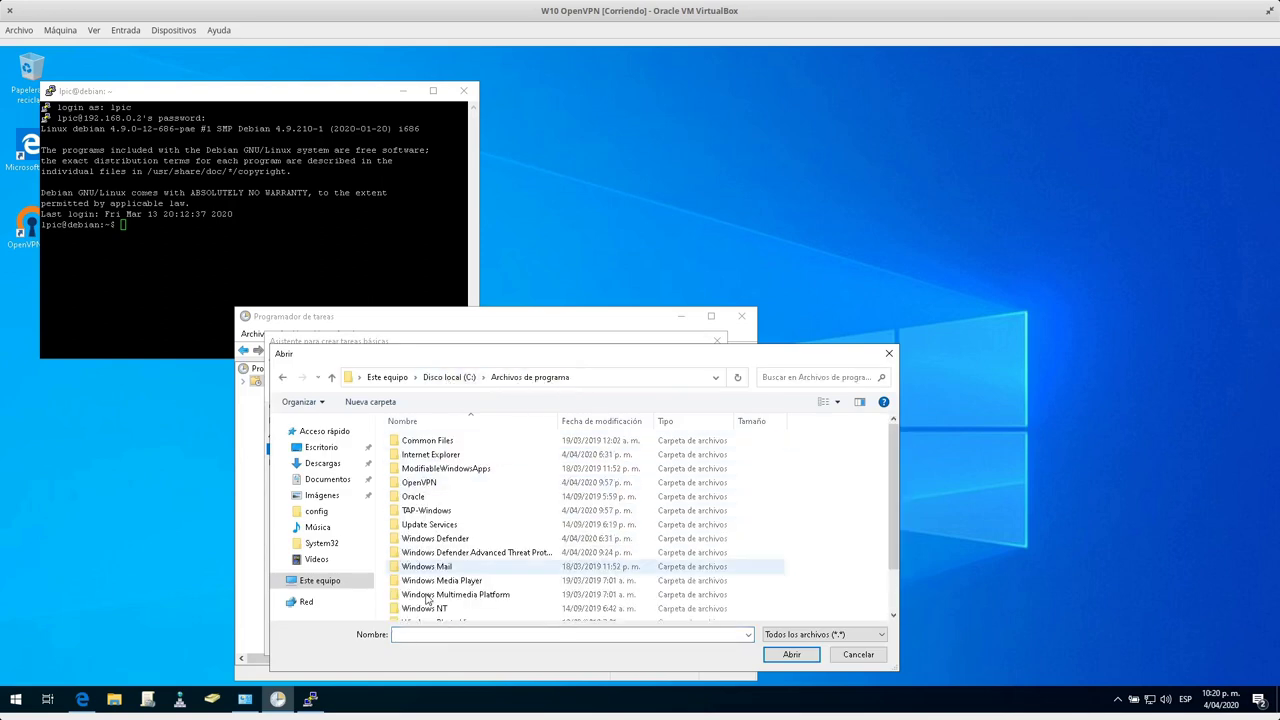
scroll(430, 588, "down", 3)
scroll(430, 580, "up", 3)
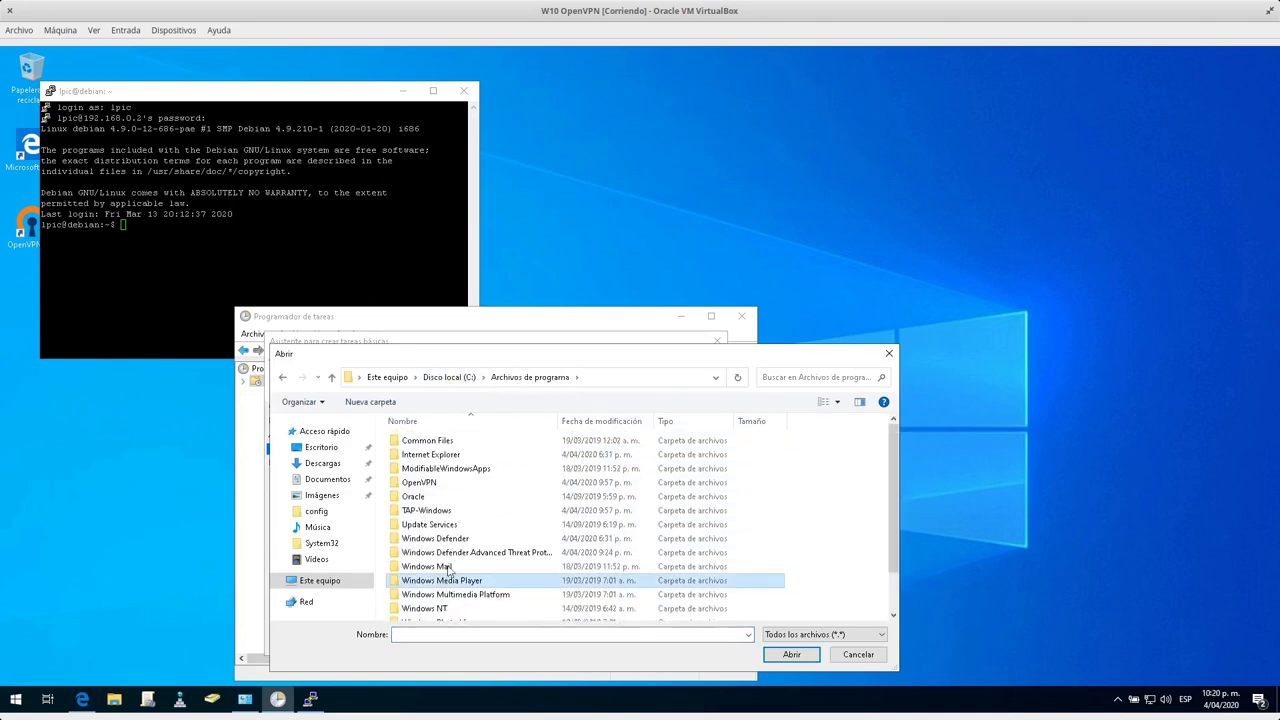
double_click(420, 483)
double_click(408, 441)
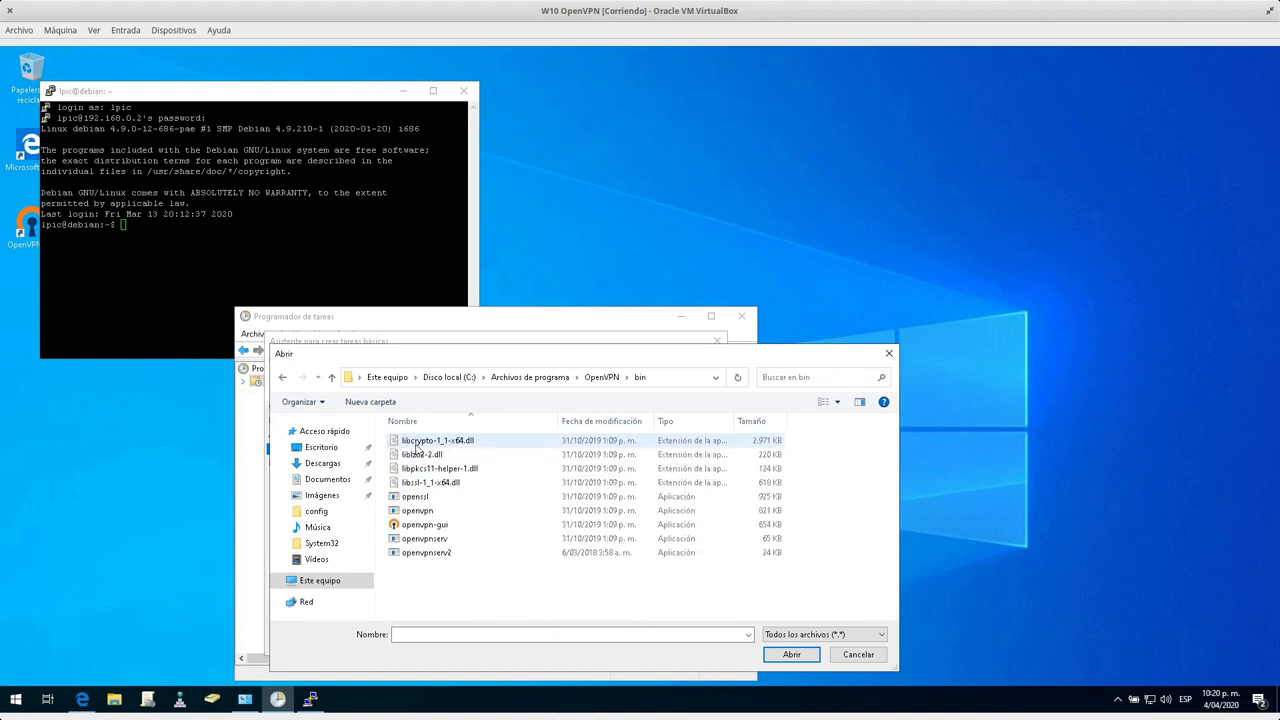
left_click(432, 525)
left_click(791, 654)
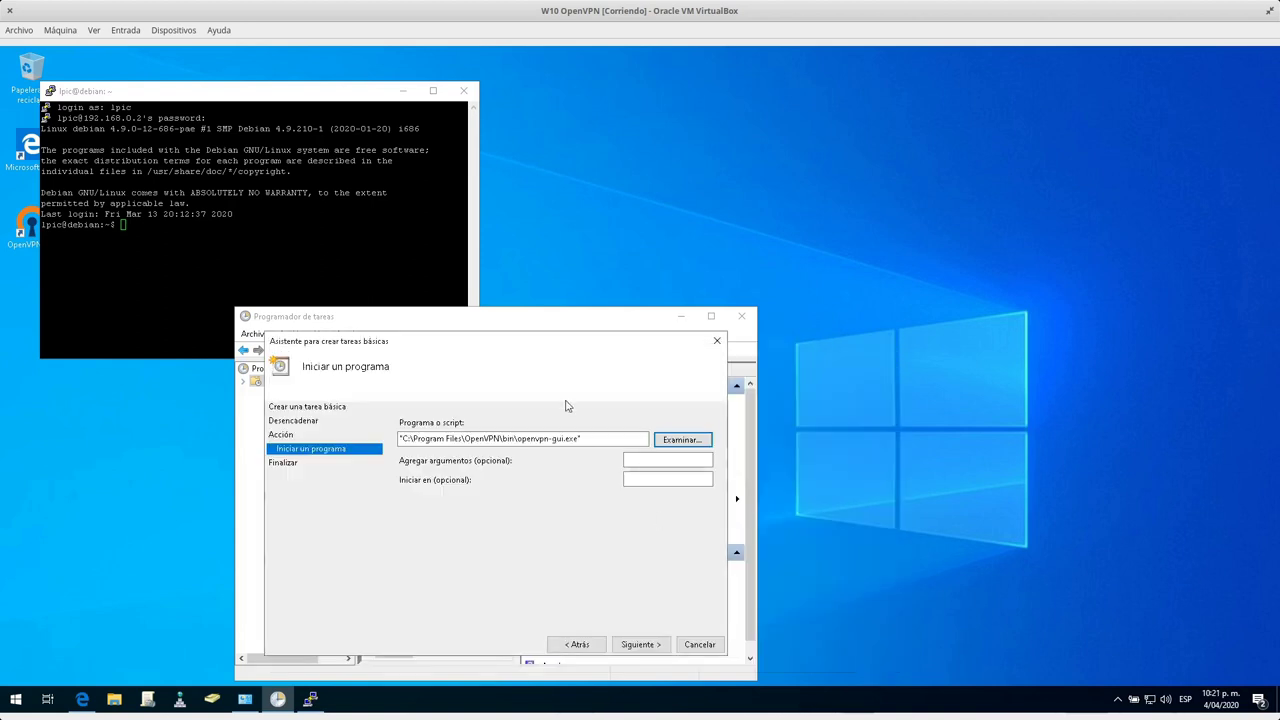
Add the argument --connect "VPN.ovpn" and finish with Open Properties checked.
left_click(632, 461)
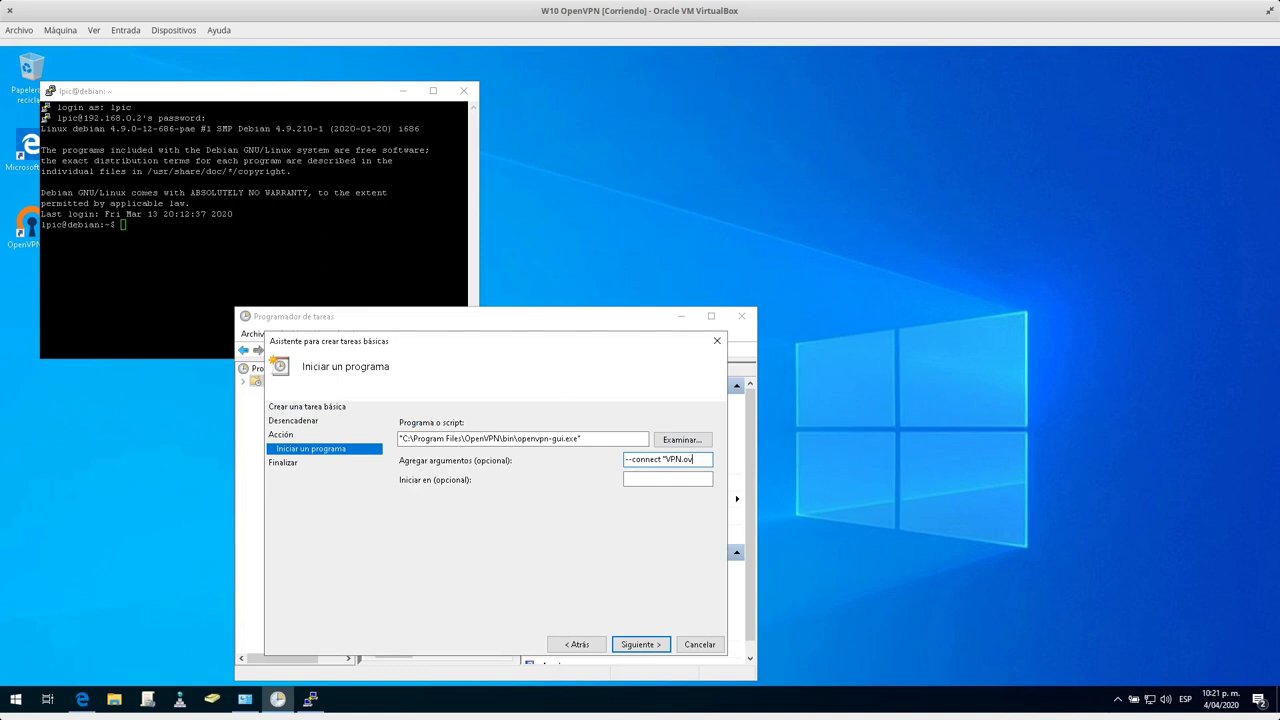
type("--connect \"VPN.ovpn\"")
left_click(630, 646)
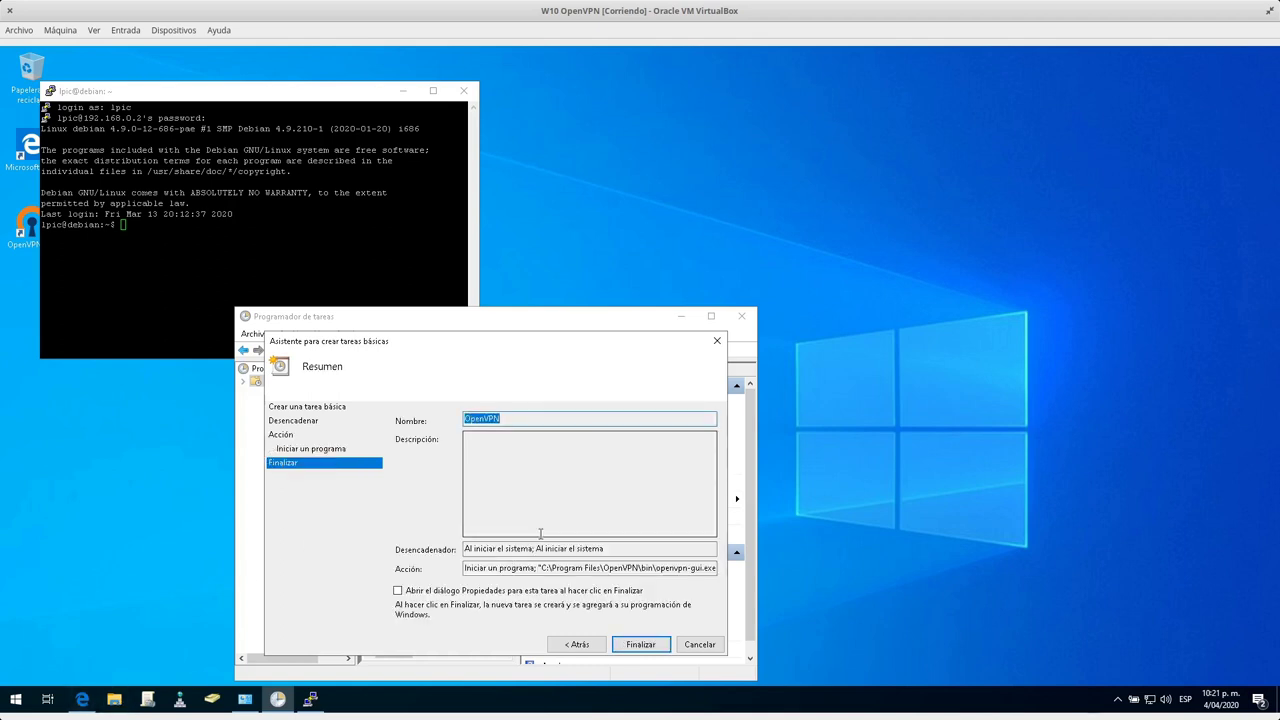
left_click(470, 594)
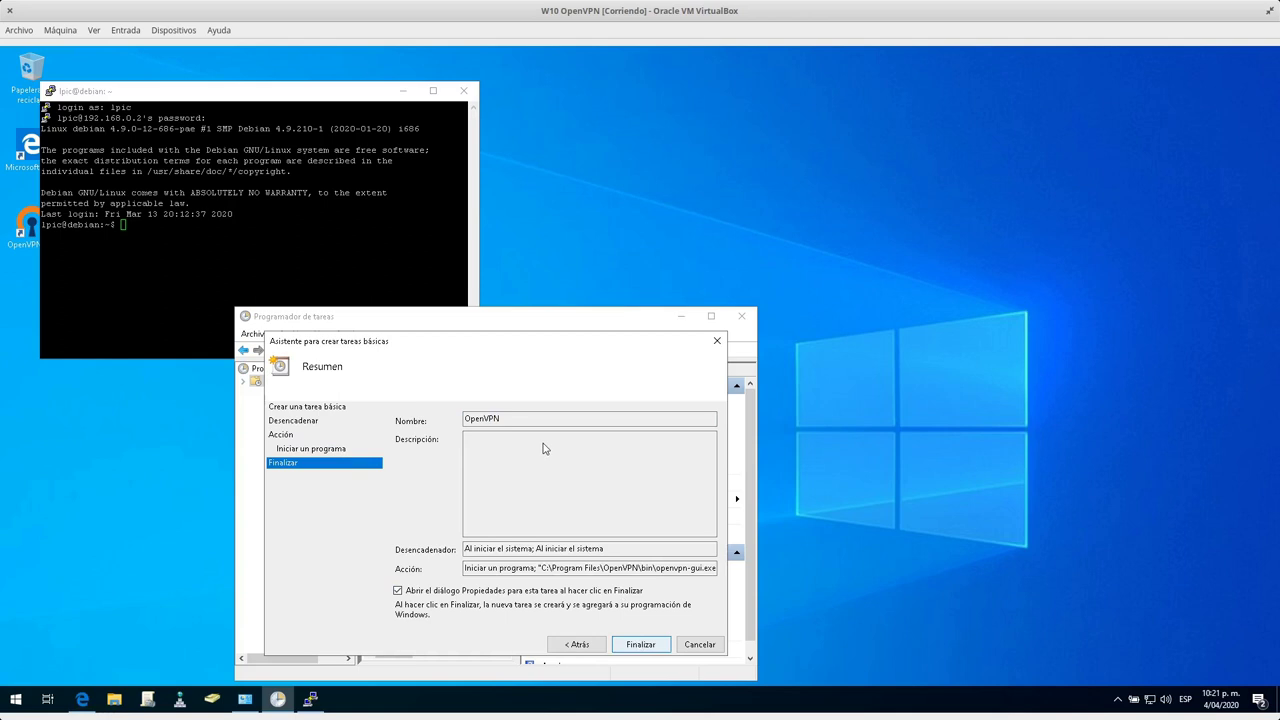
key("Return")
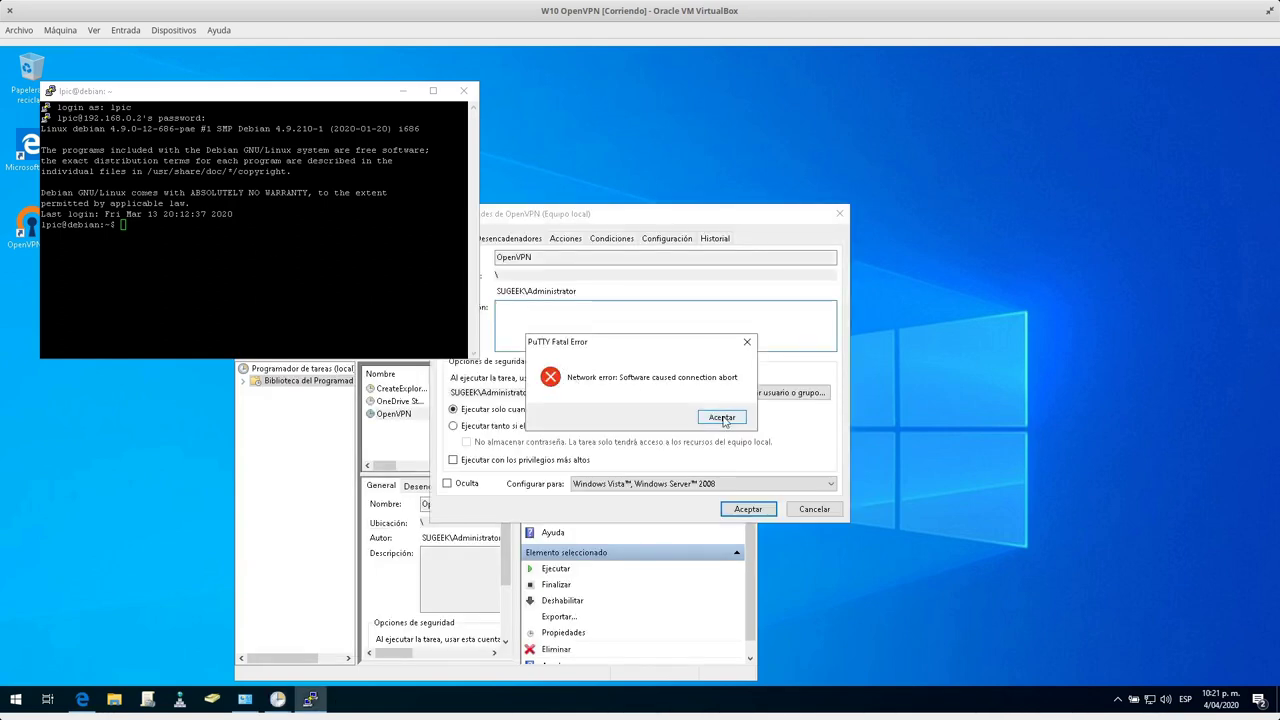
Dismiss the PuTTY error and save the task to run whether or not the user is logged on.
left_click(722, 418)
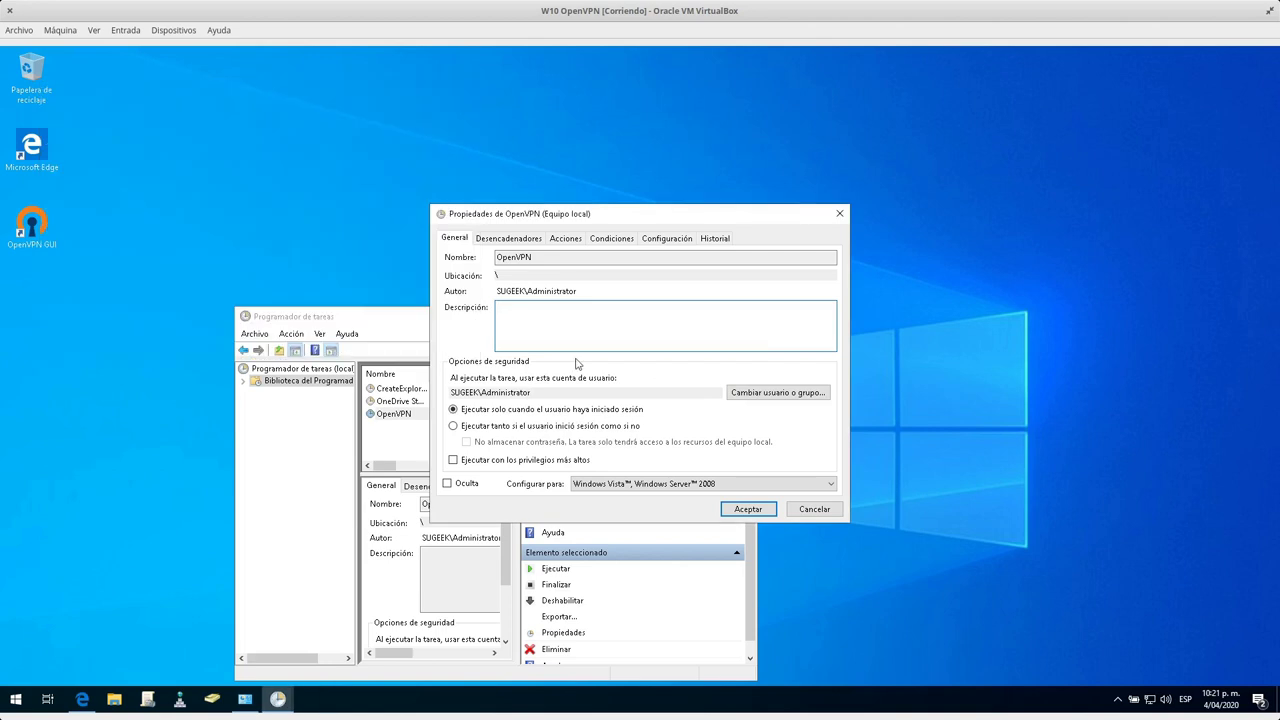
left_click(566, 428)
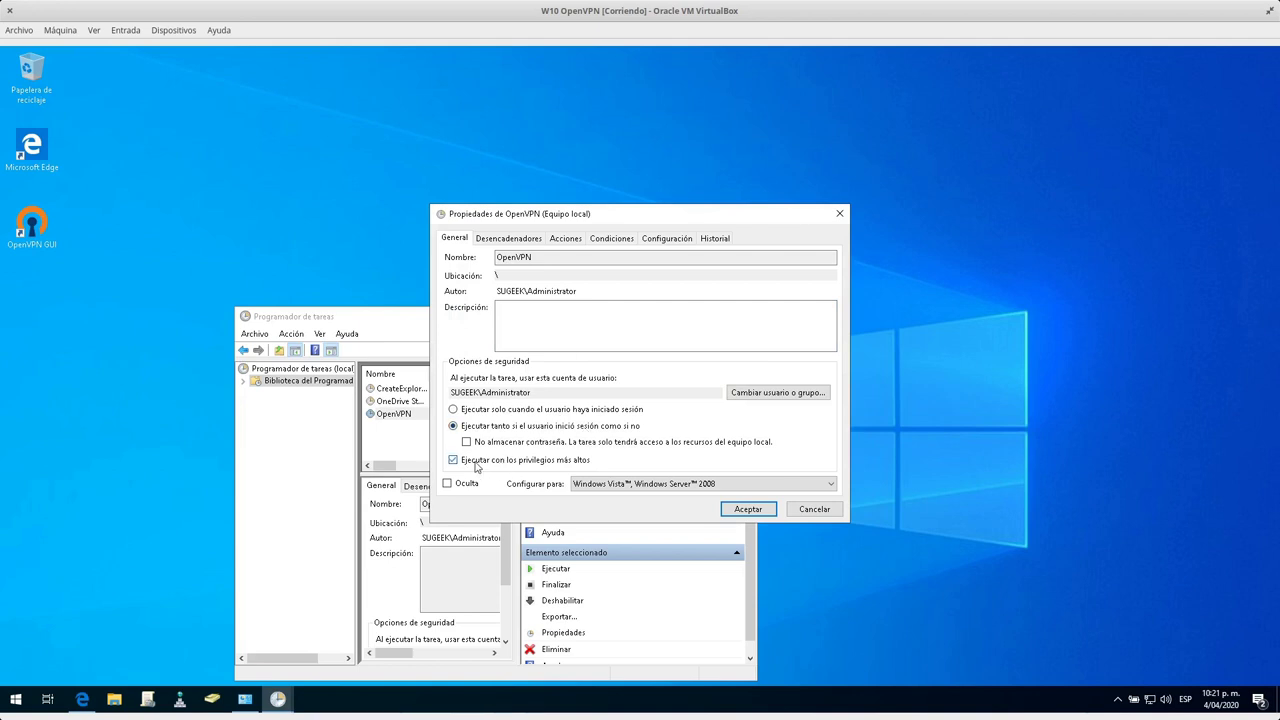
left_click(748, 509)
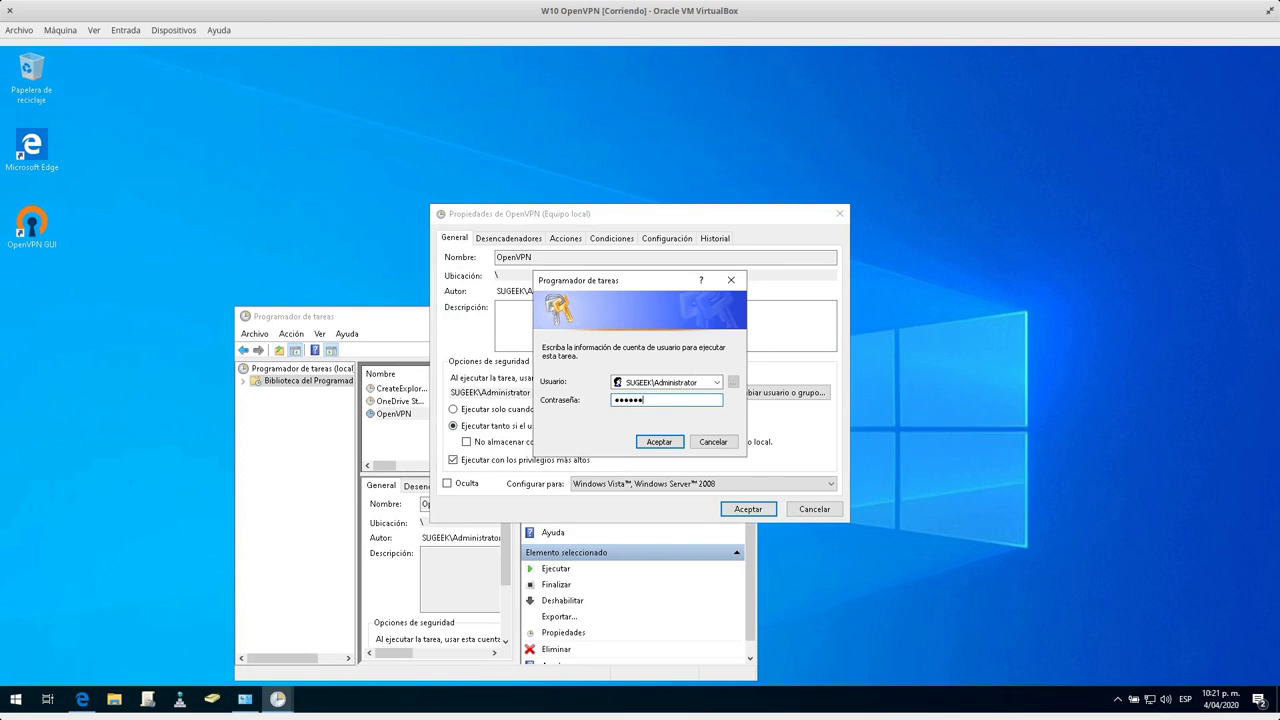
left_click(672, 441)
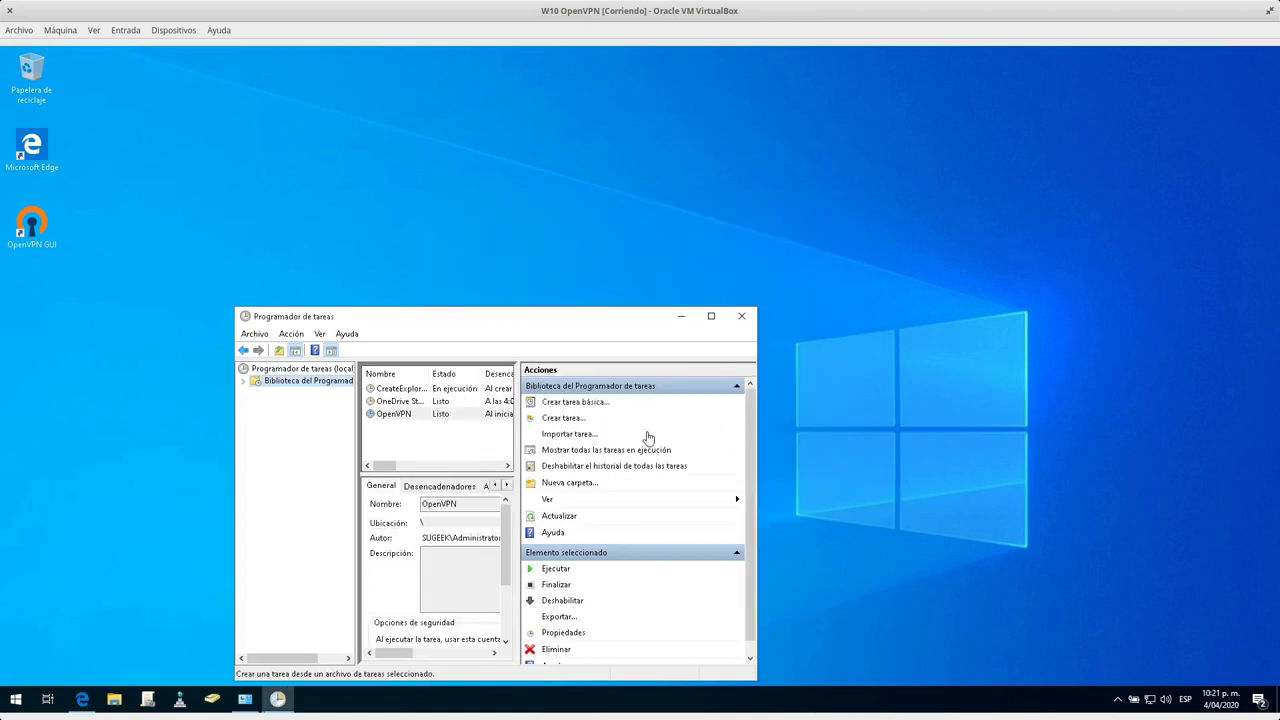
left_click_drag(530, 318, 759, 202)
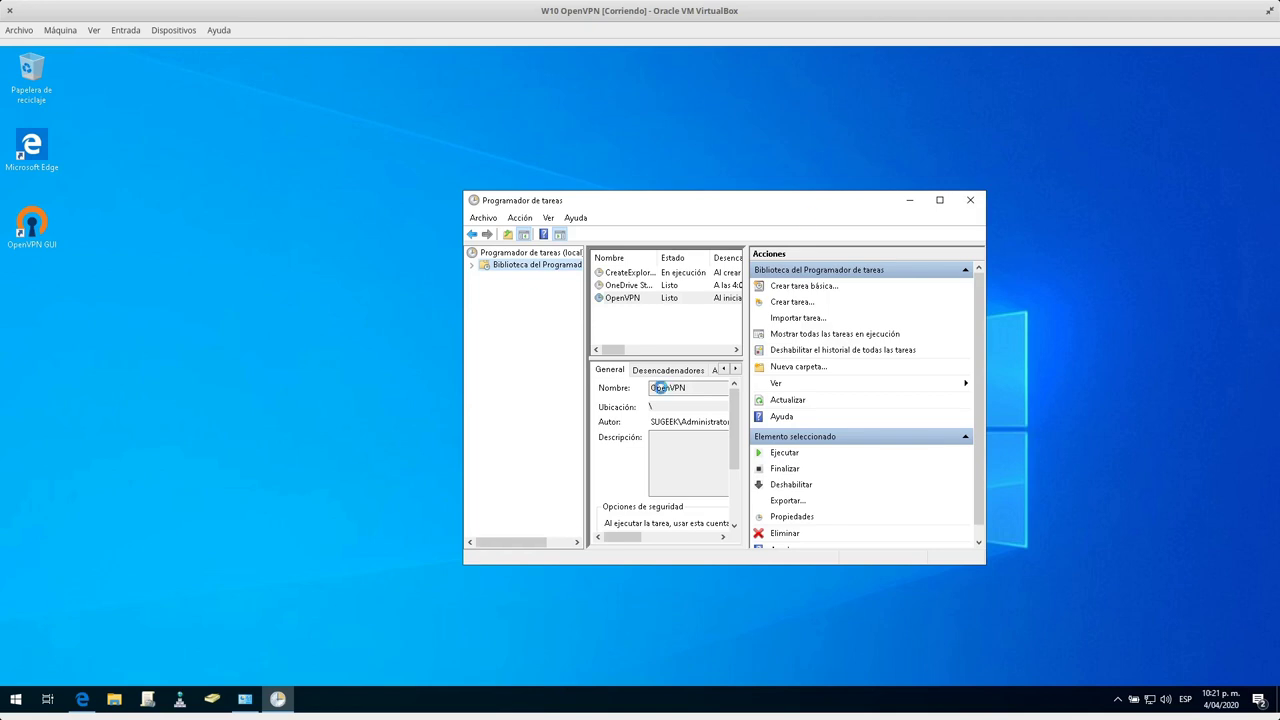
left_click(16, 698)
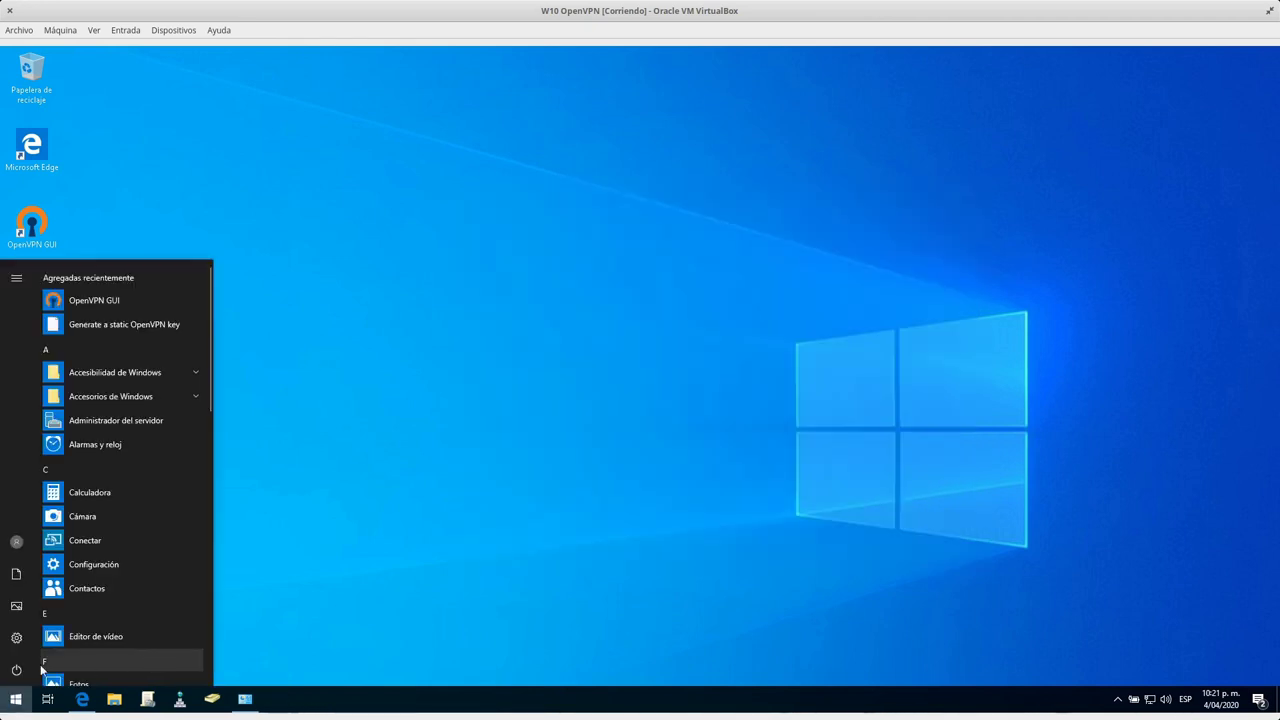
Choose Reiniciar from the Start menu power options to reboot Windows.
left_click(18, 669)
left_click(51, 644)
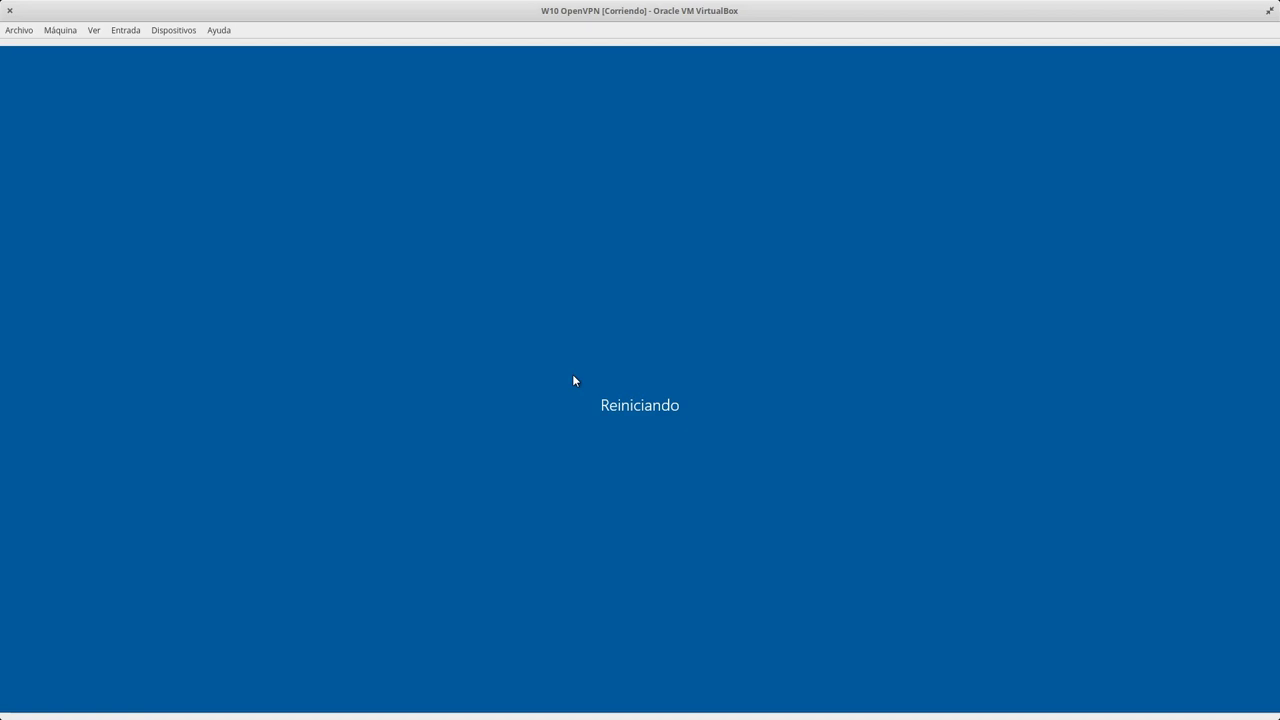
Check Status > VPN connections in the firewall admin VM for connected clients.
mouse_move(0, 0)
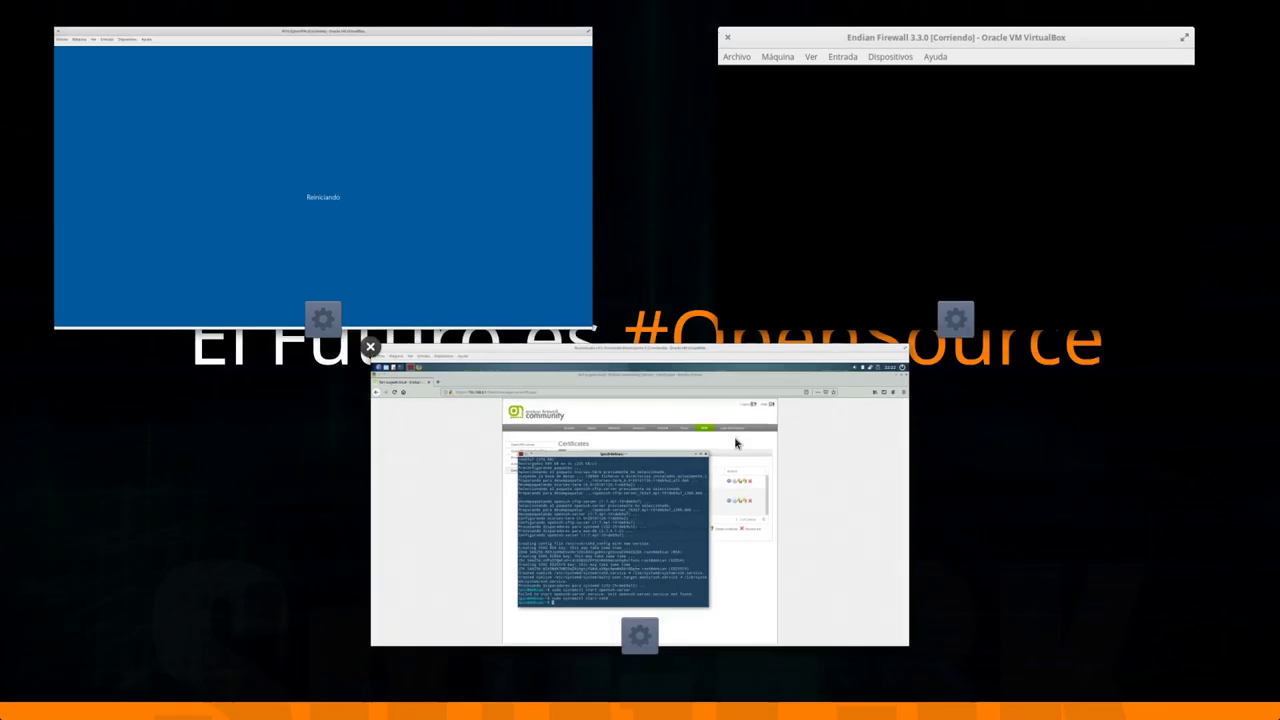
left_click(734, 443)
left_click(563, 149)
left_click(526, 202)
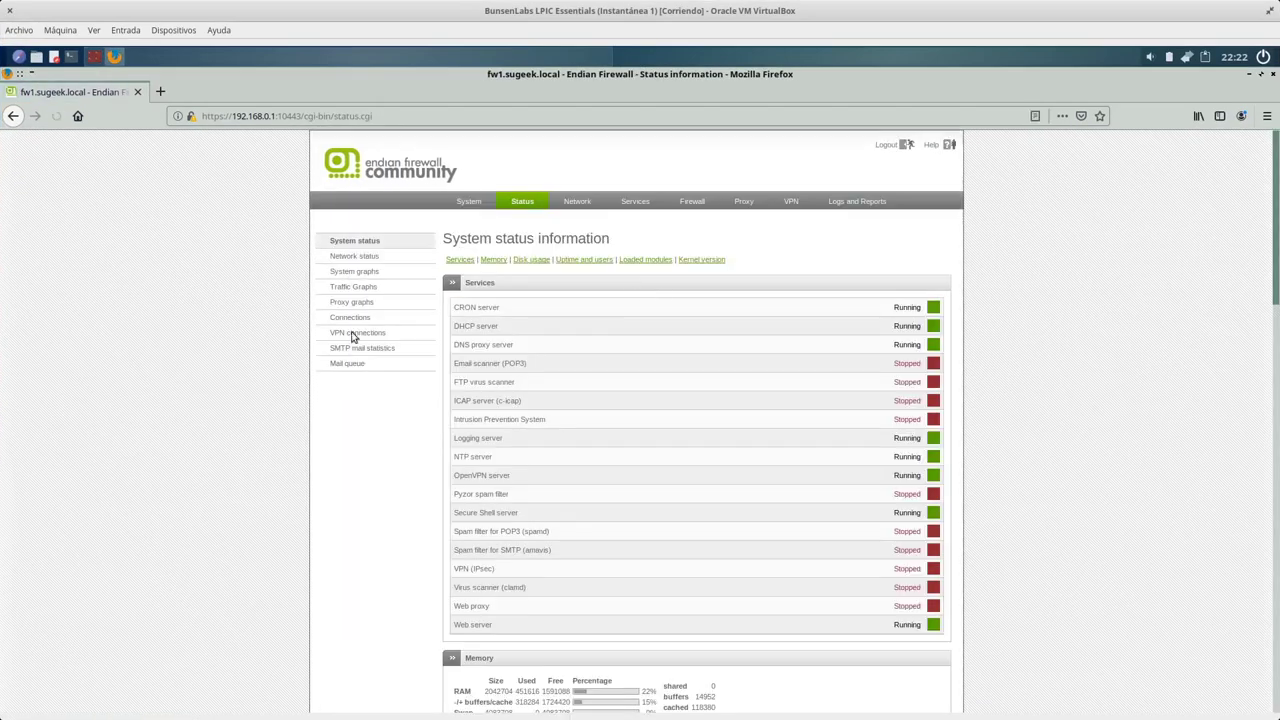
left_click(352, 333)
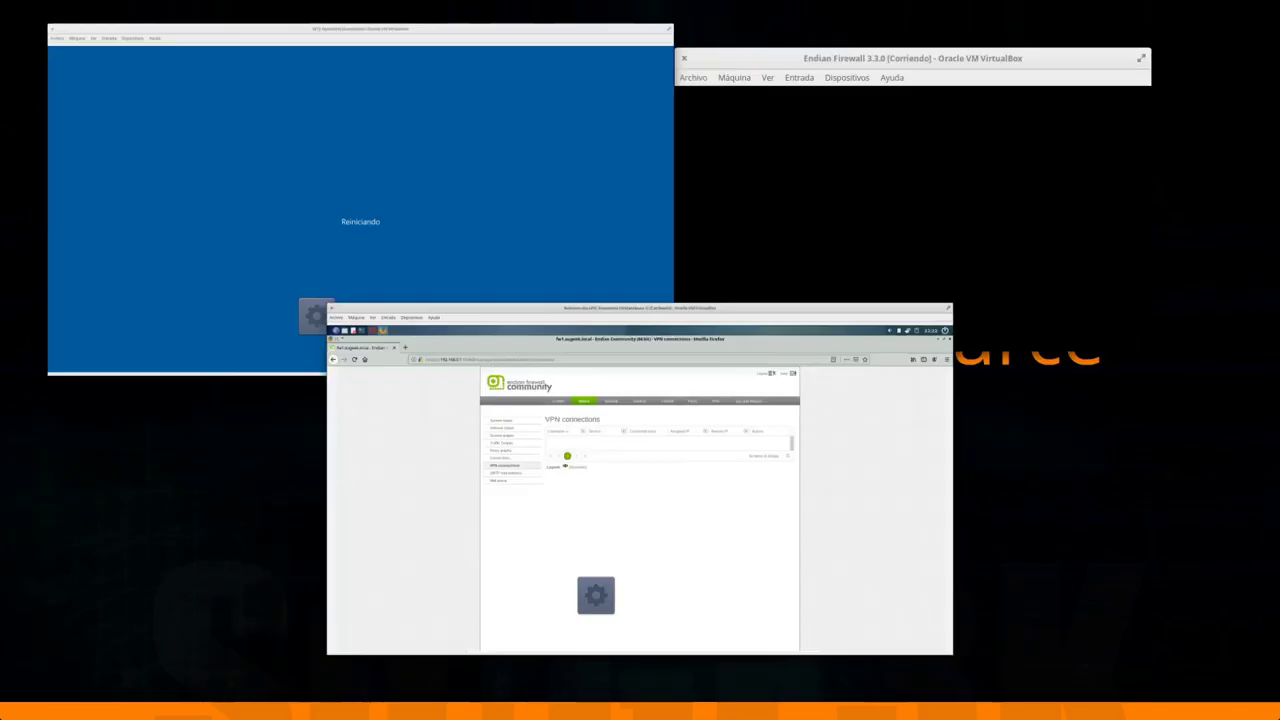
Close the debian terminal and open the VPN tab's OpenVPN server settings.
left_click(368, 270)
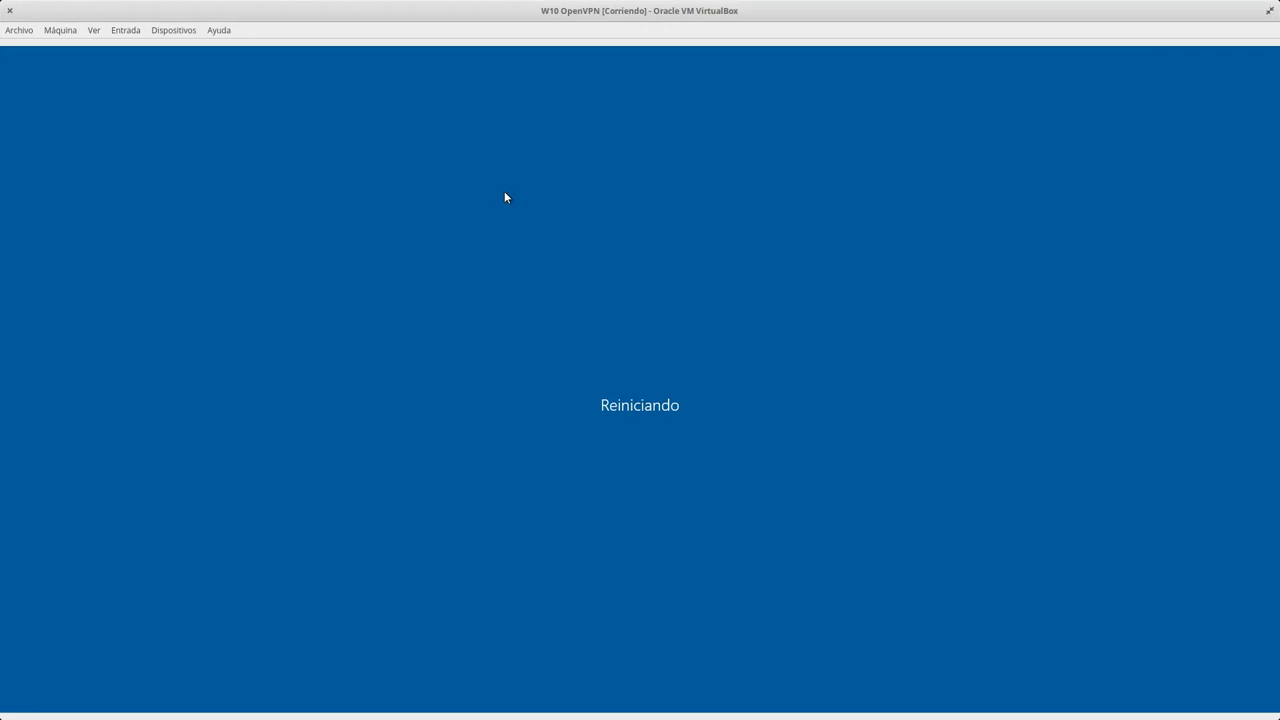
key("super+w")
left_click(636, 478)
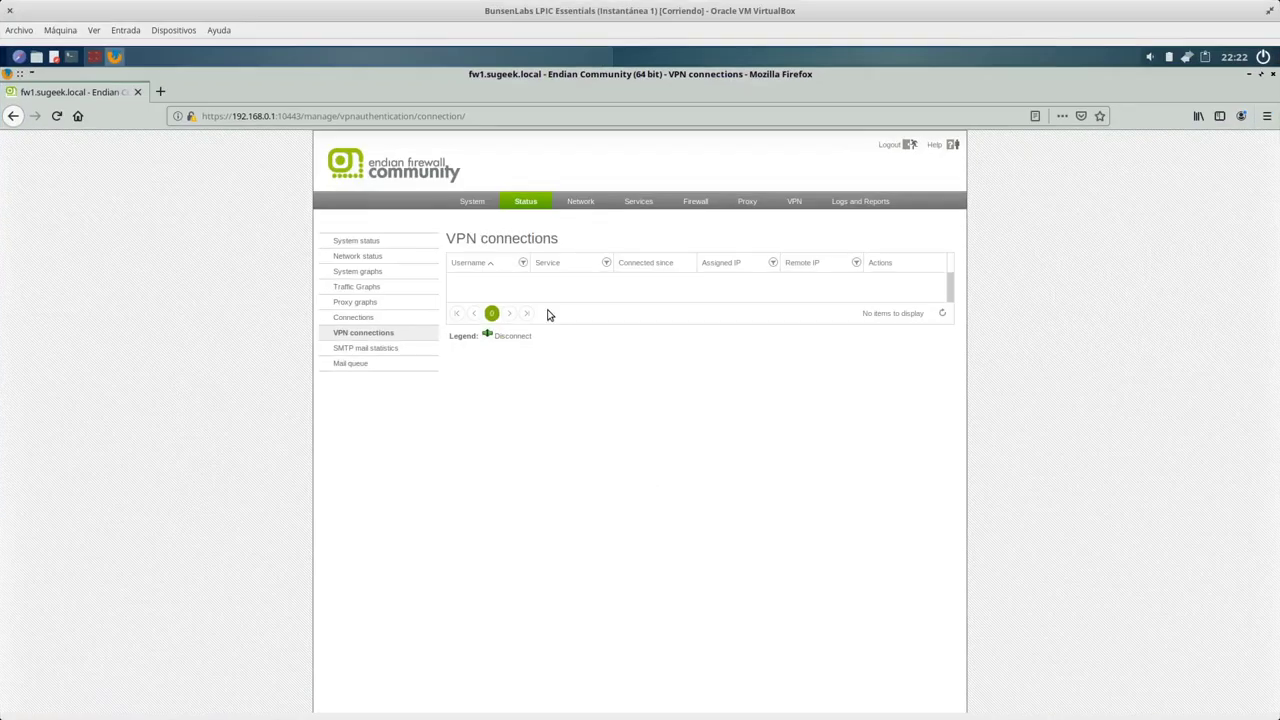
left_click(93, 57)
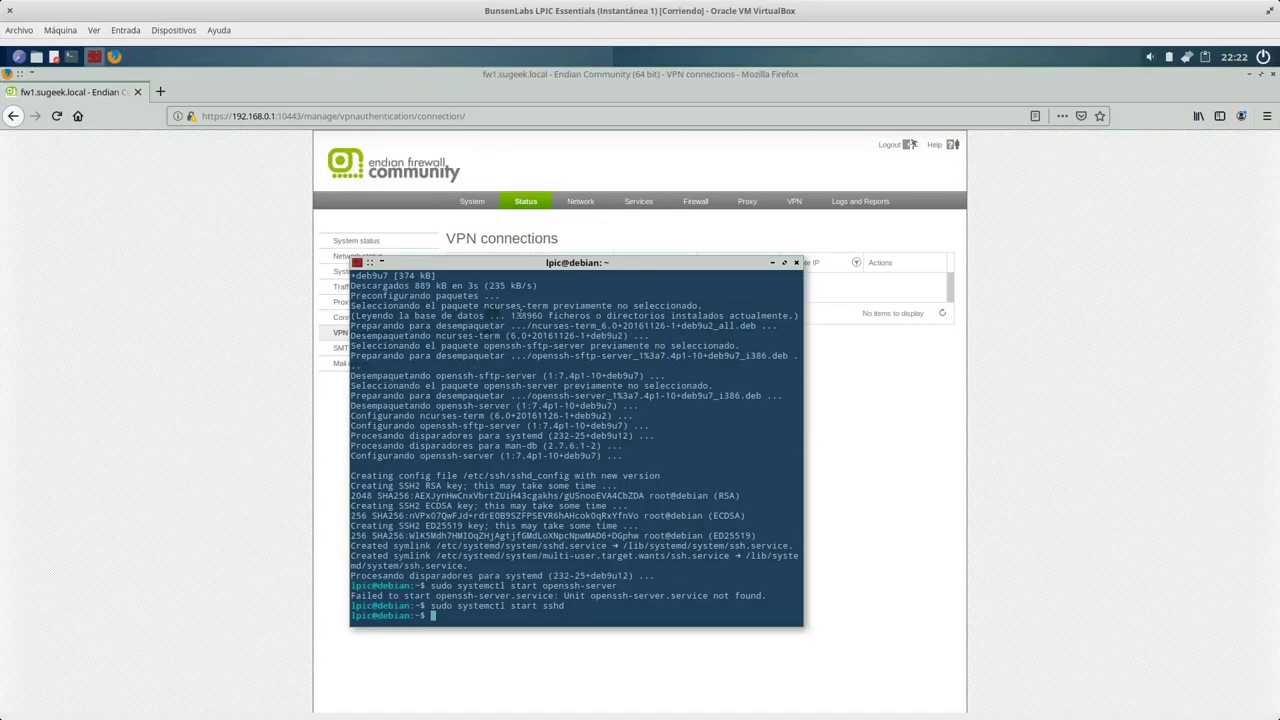
left_click(795, 263)
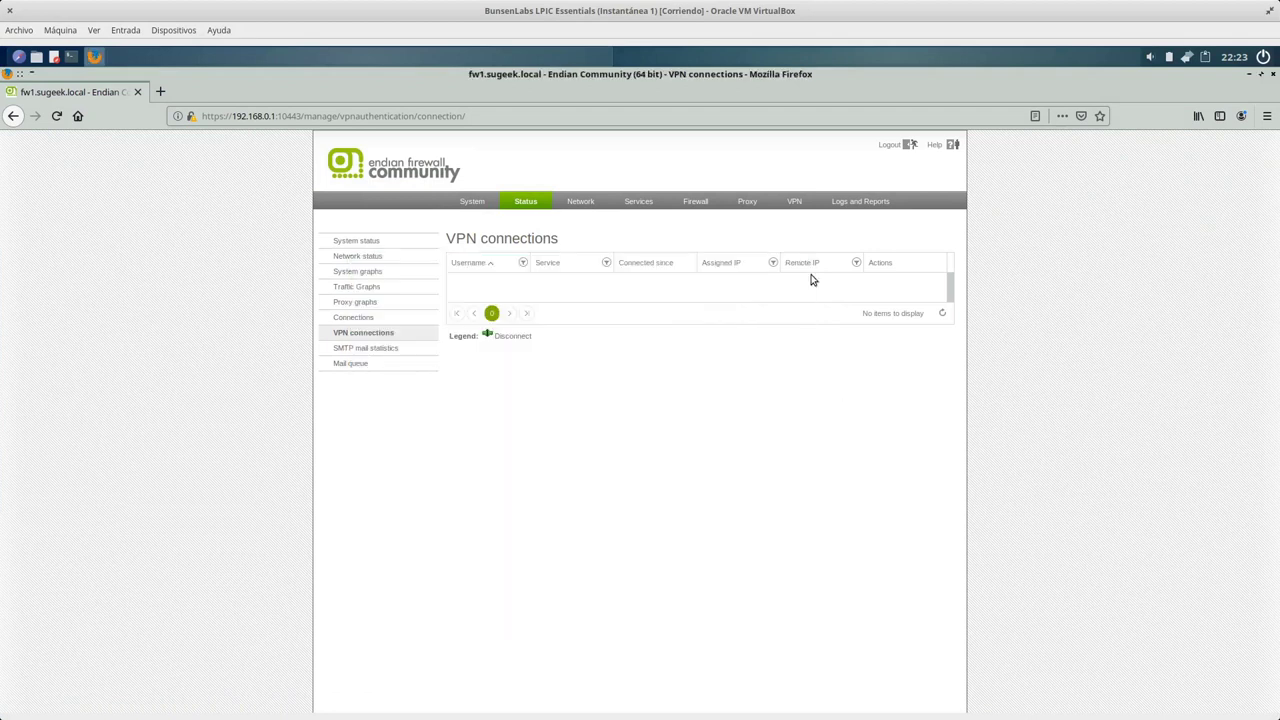
left_click(794, 203)
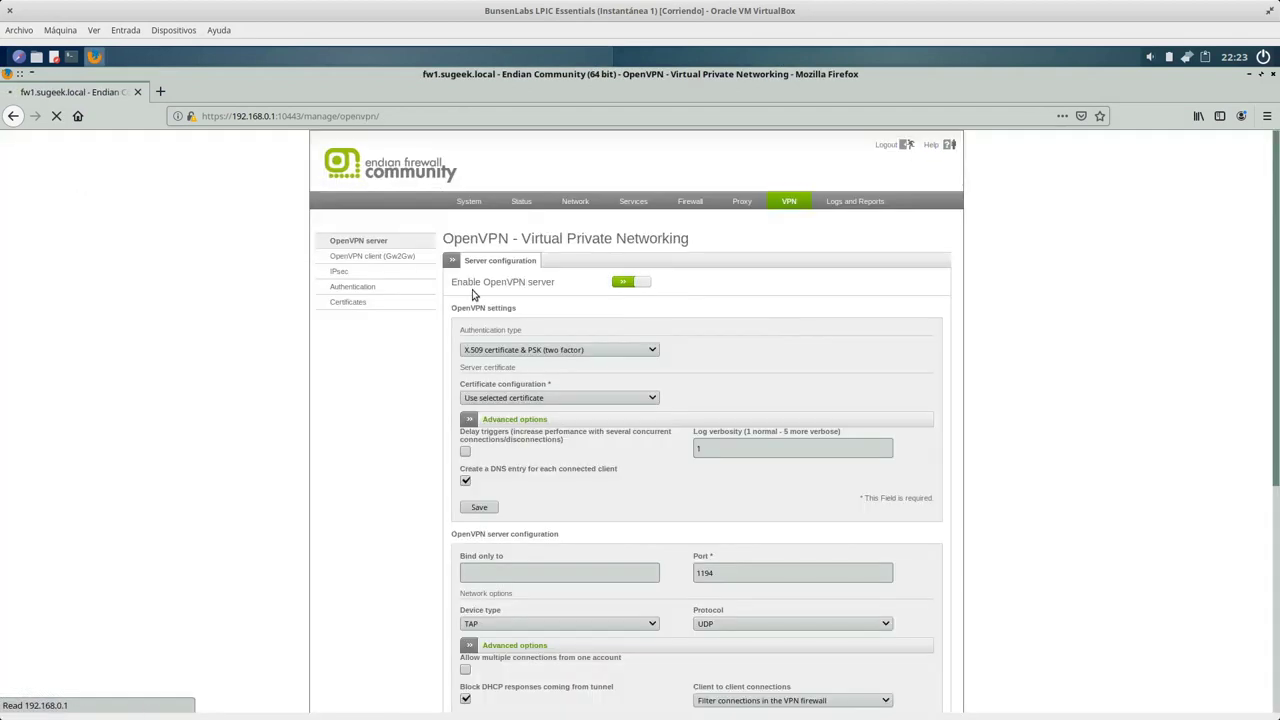
Expand the OpenVPN server's advanced options and confirm the cipher is AES-256-CBC, leaving it unchanged.
scroll(802, 563, "down", 1)
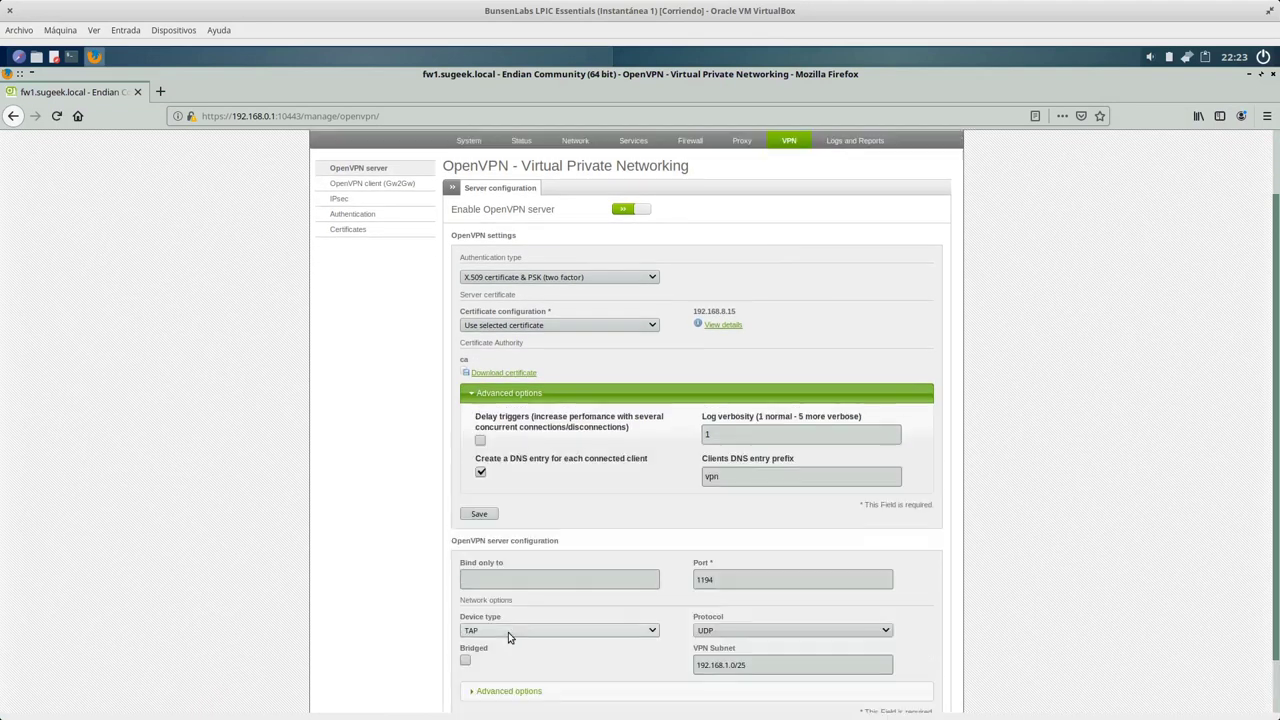
left_click(537, 631)
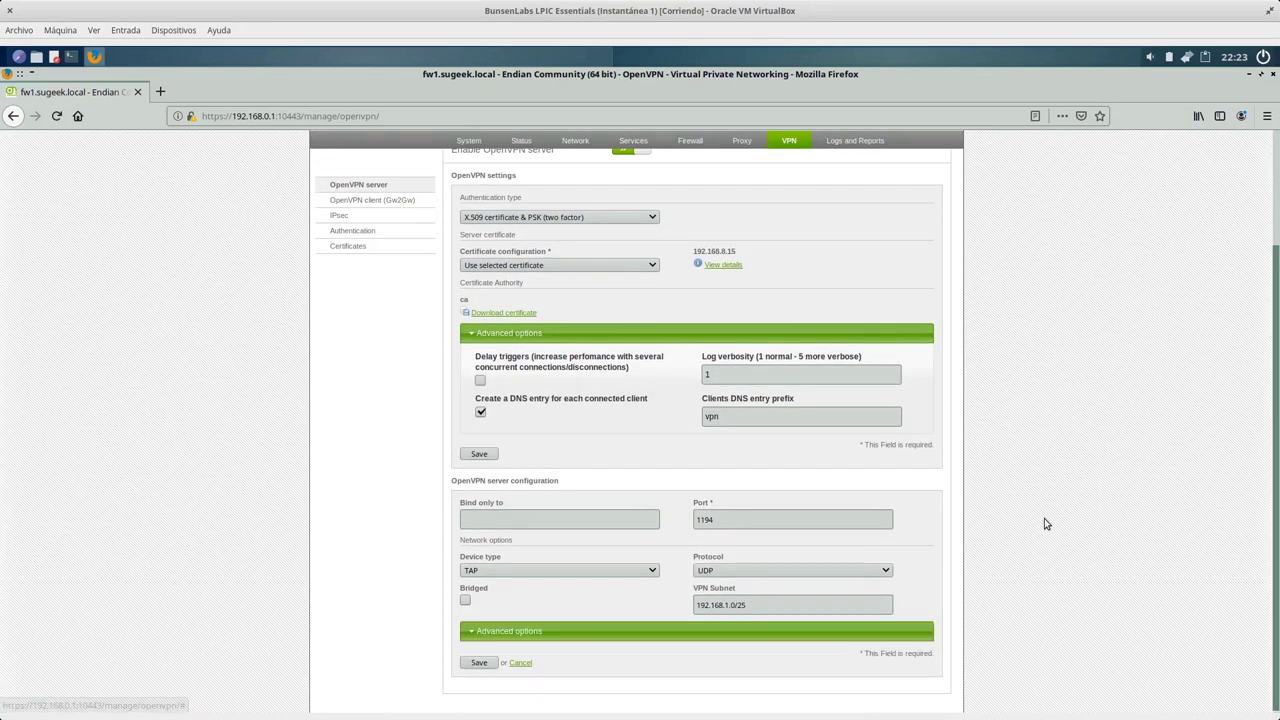
scroll(1044, 520, "down", 1)
scroll(1044, 523, "down", 5)
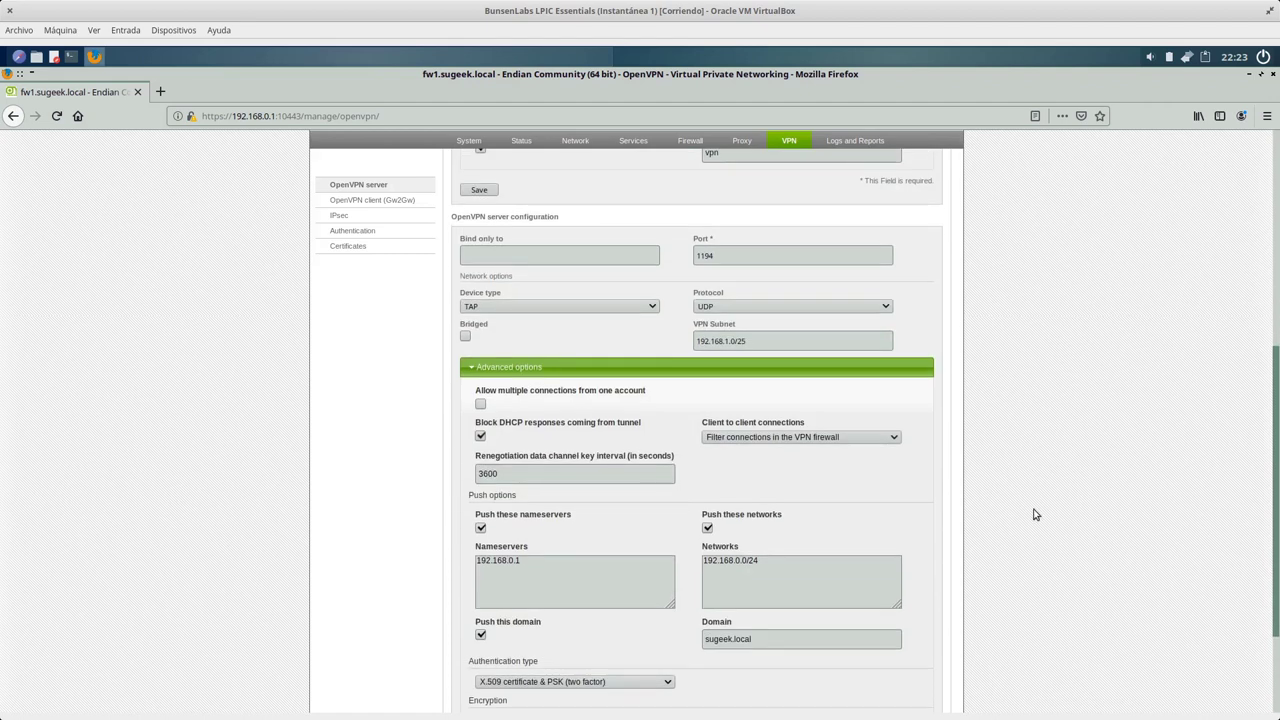
scroll(1028, 521, "down", 1)
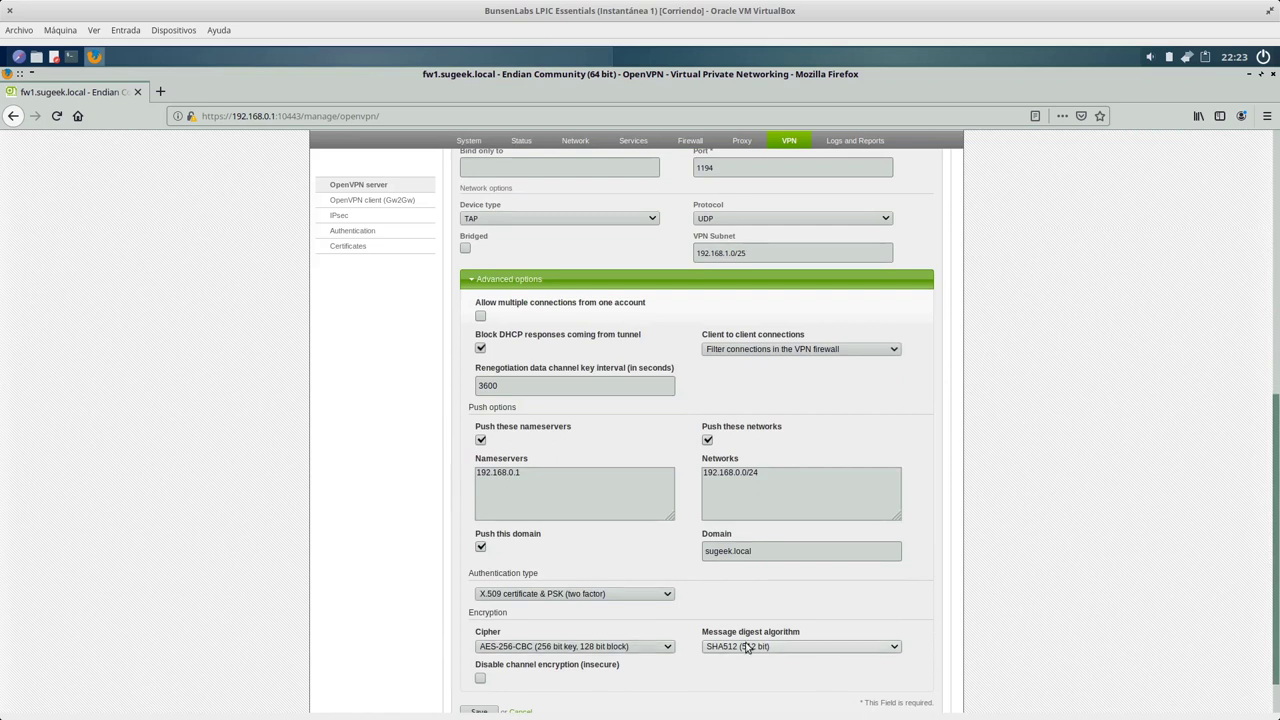
left_click(666, 647)
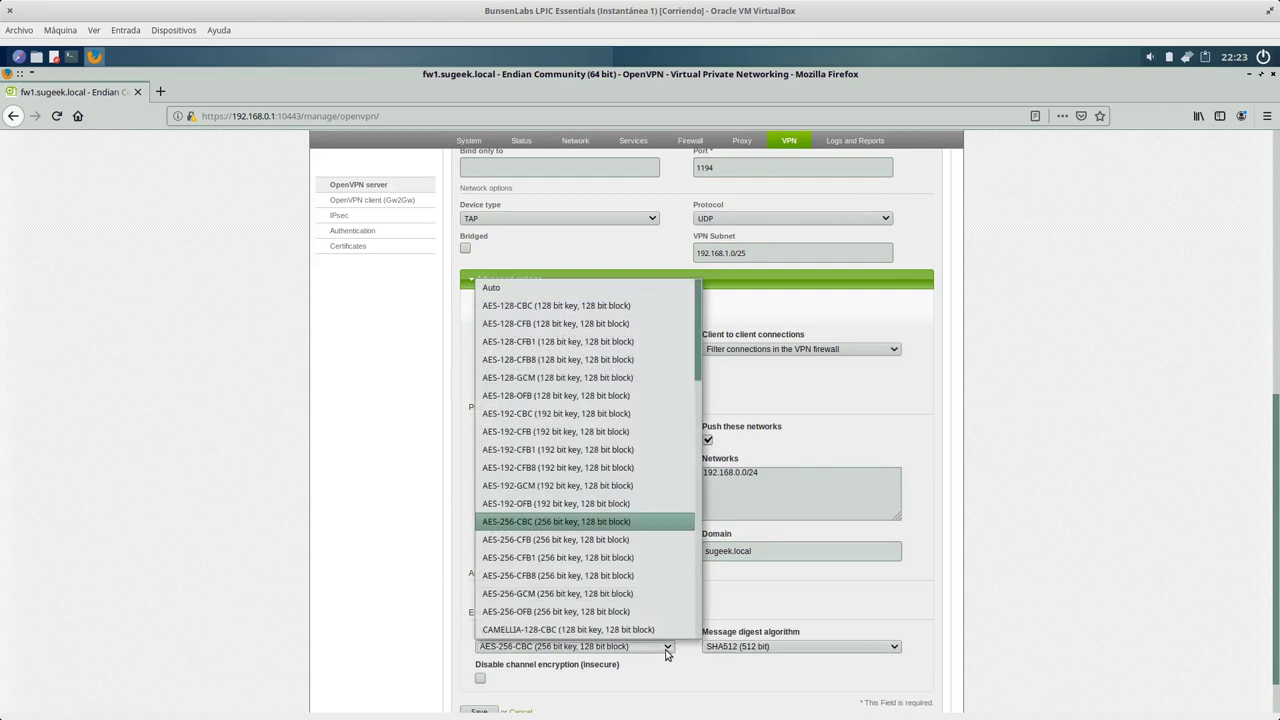
left_click(1052, 421)
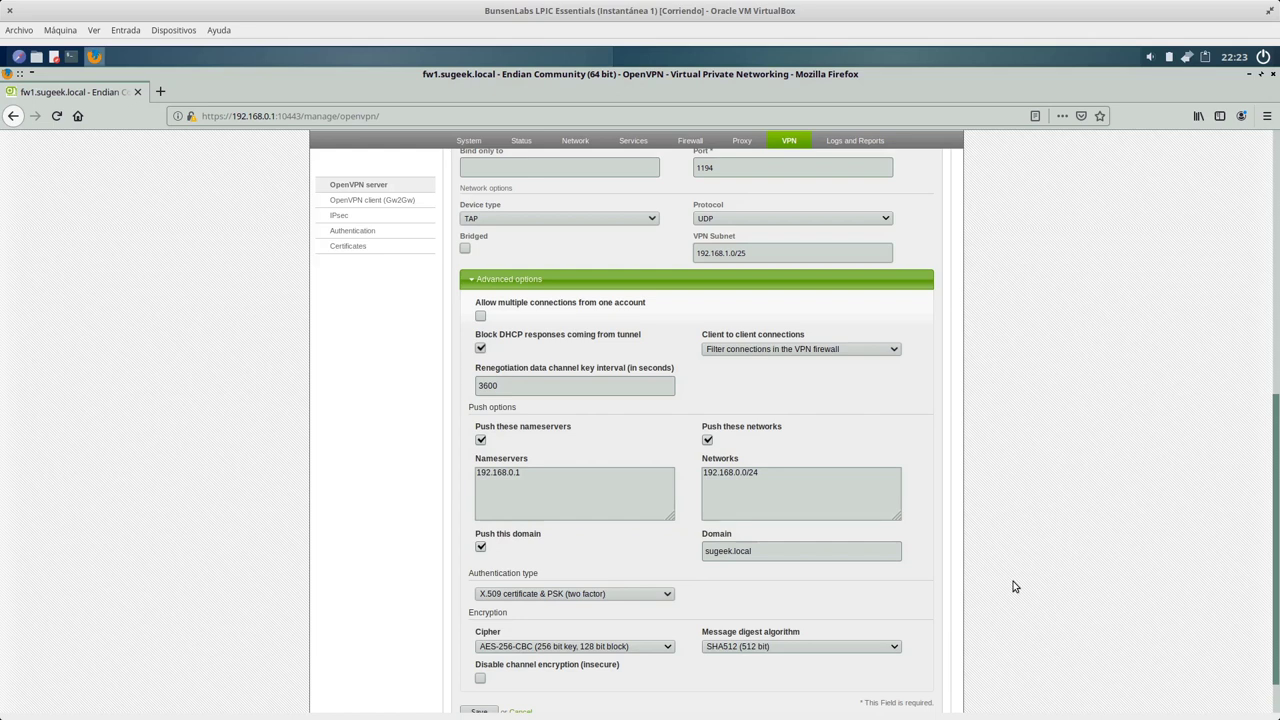
scroll(1040, 582, "down", 1)
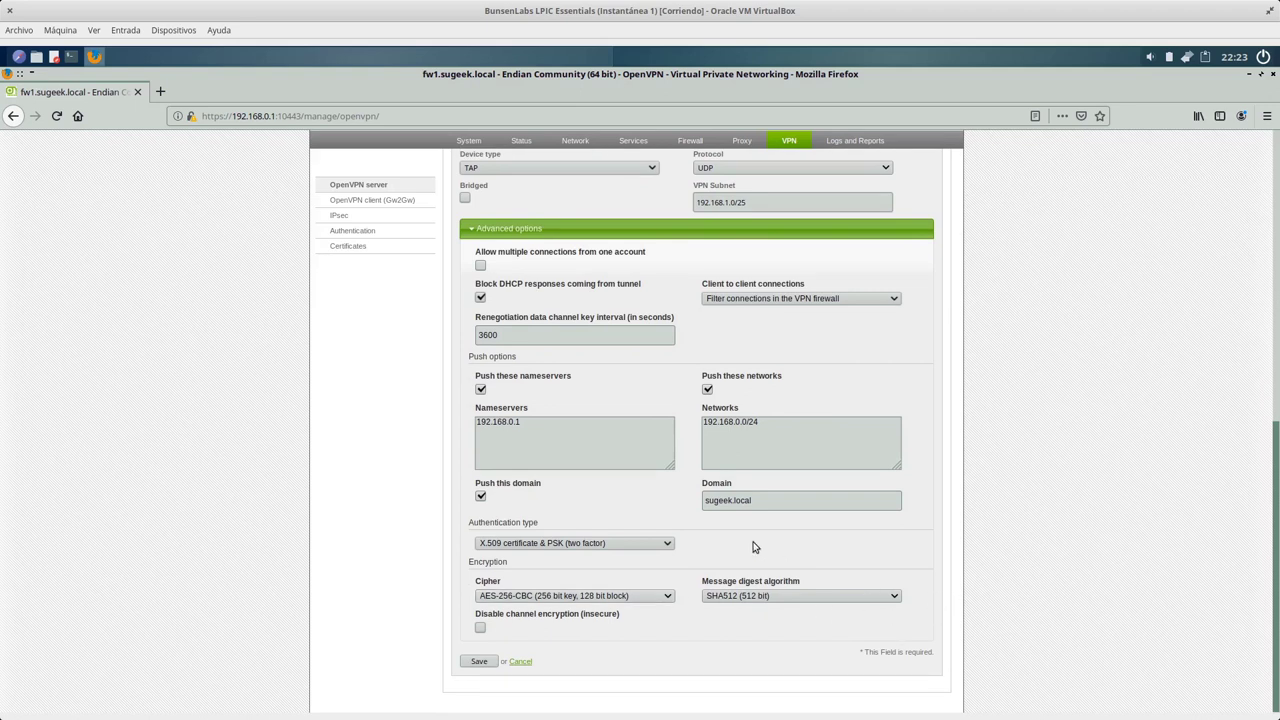
key("super+w")
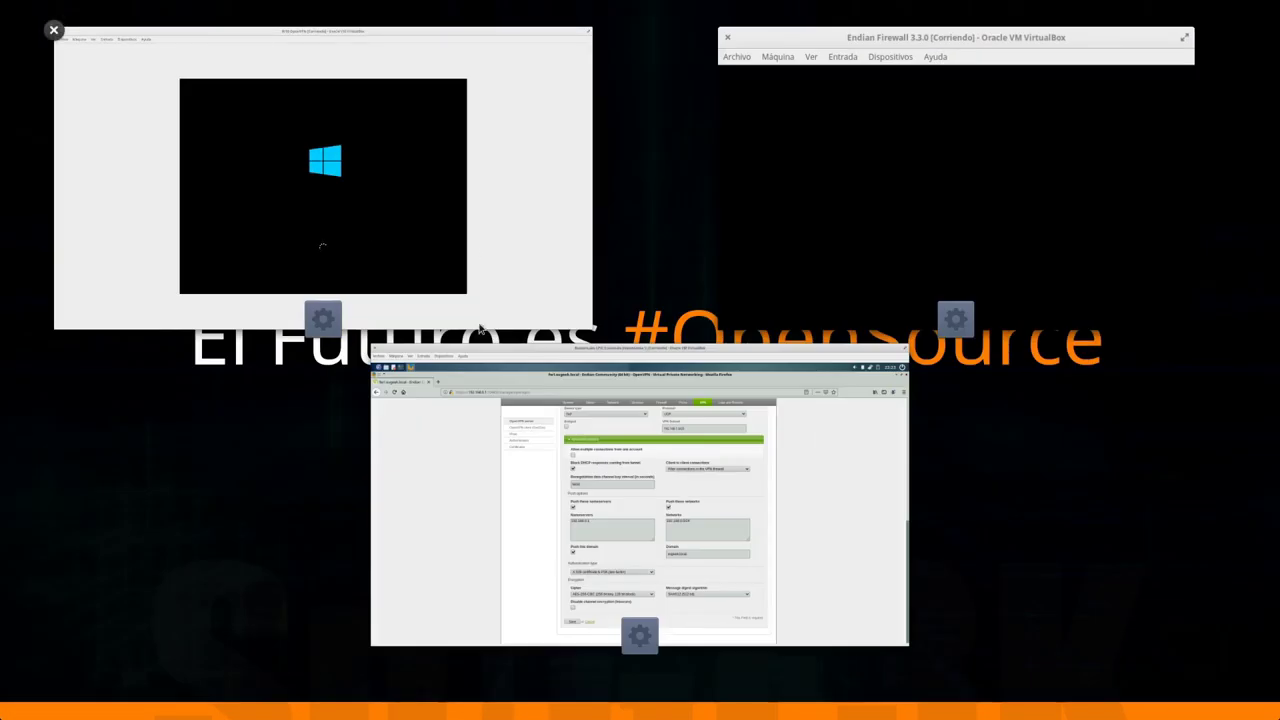
Open Status > VPN connections and reload it while checking on the Windows VM.
left_click(372, 348)
left_click(517, 142)
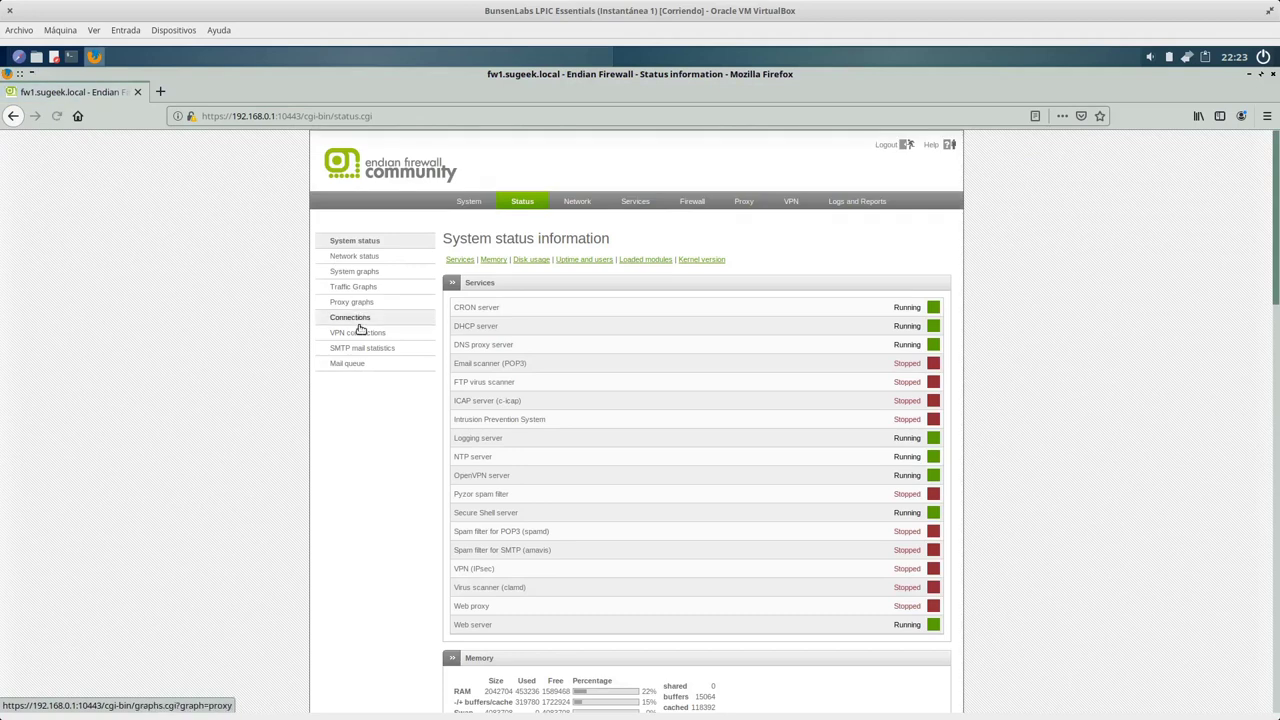
left_click(360, 333)
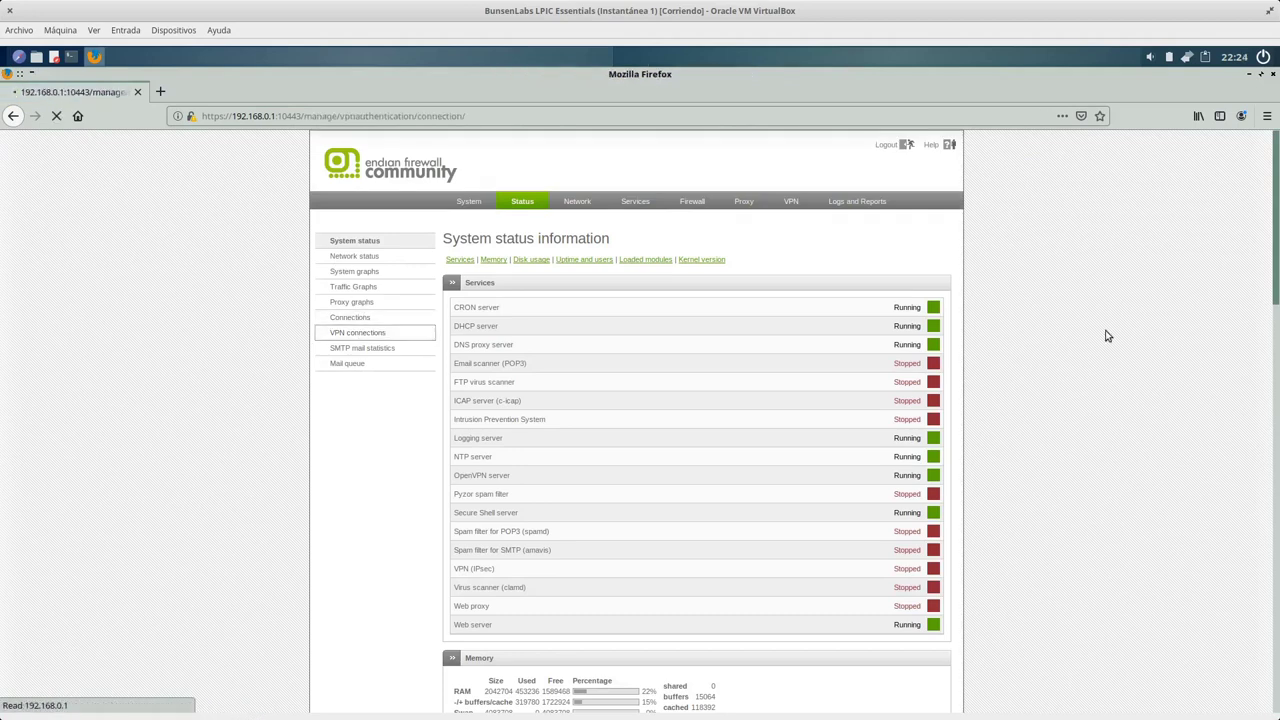
key("super+w")
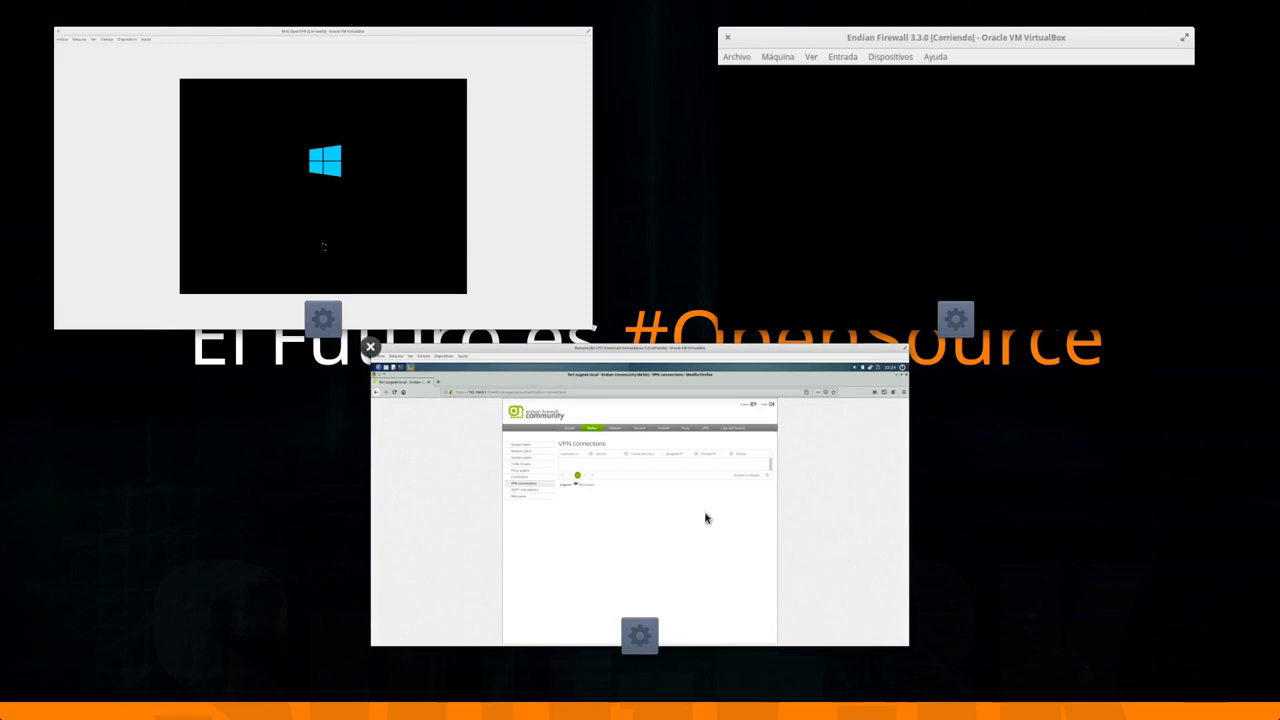
left_click(705, 518)
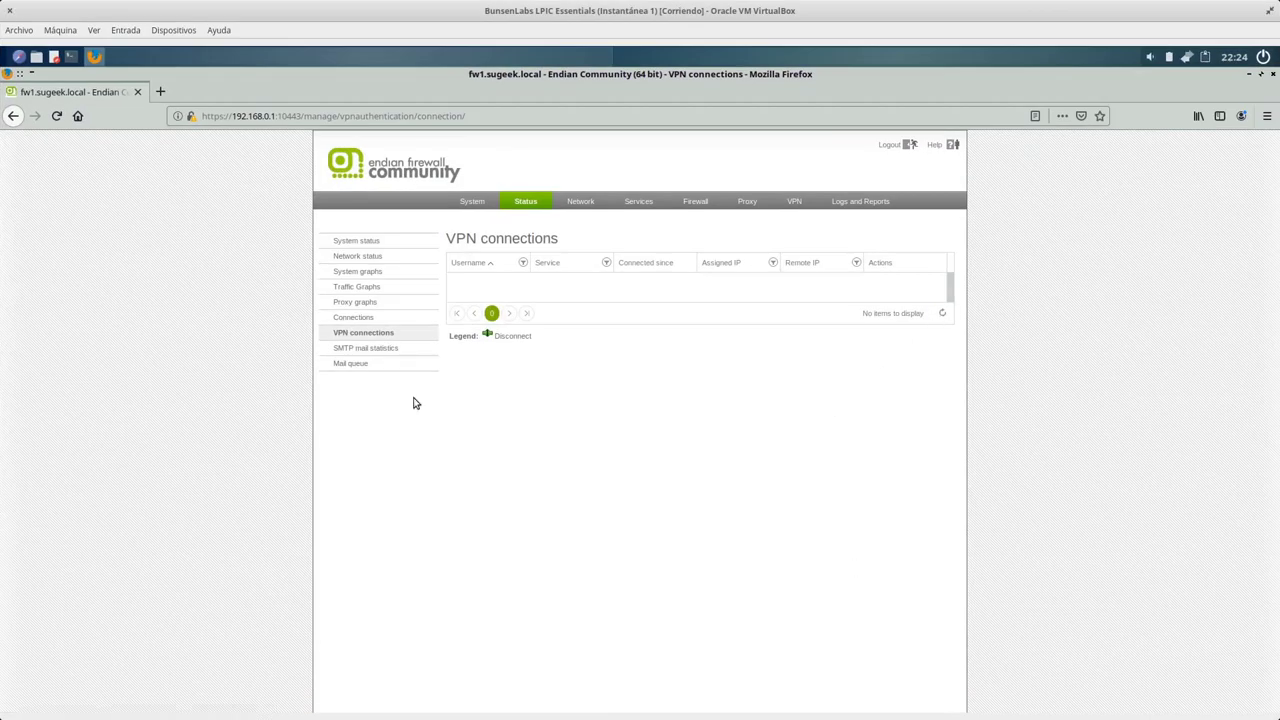
left_click(375, 335)
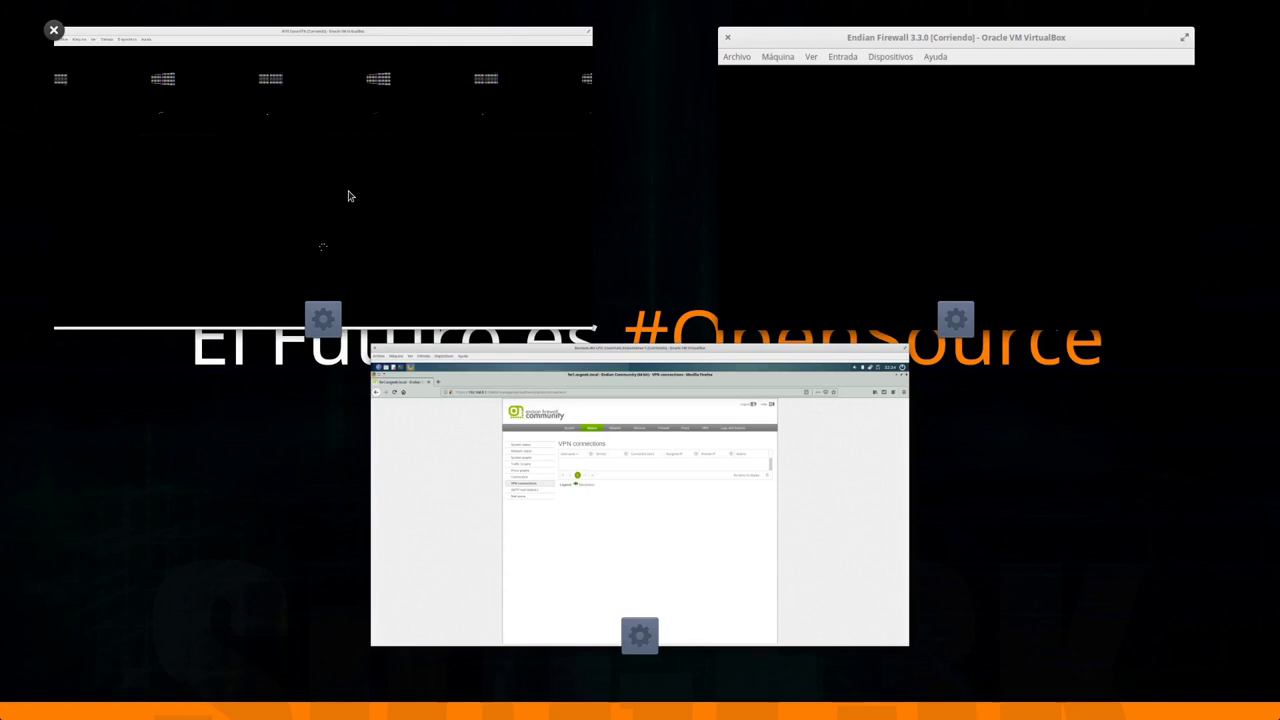
left_click(829, 481)
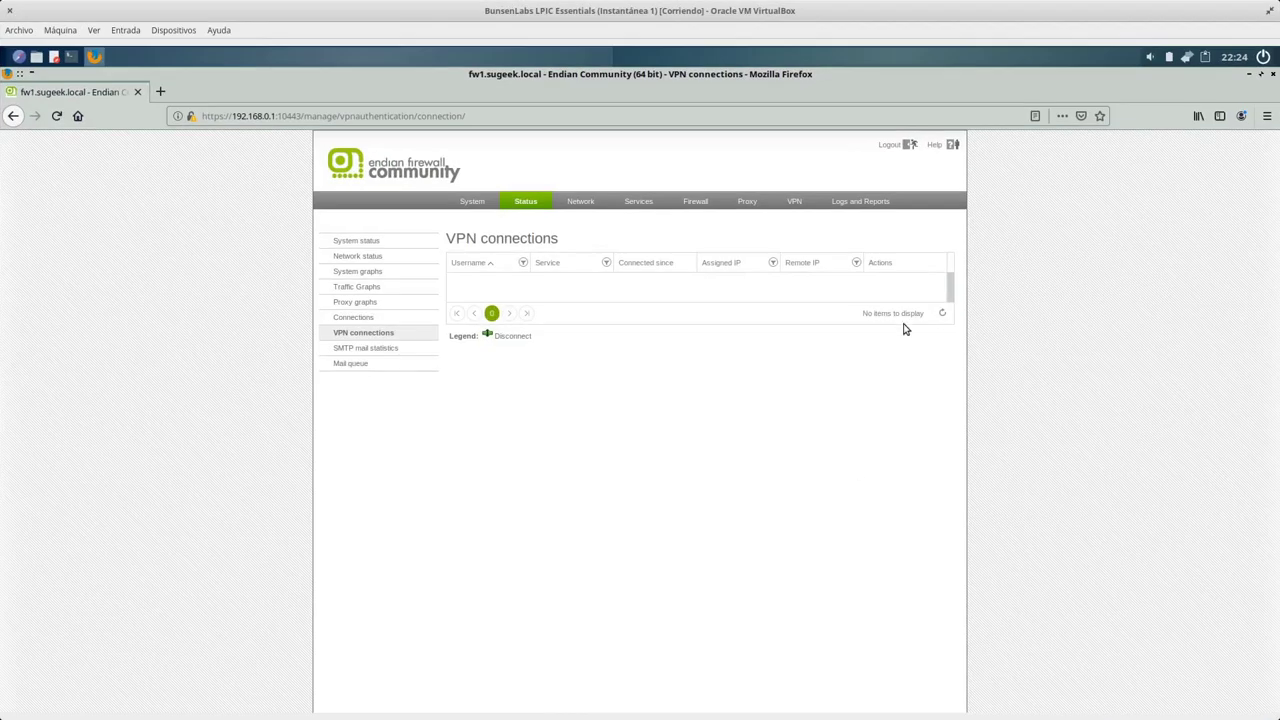
left_click(386, 340)
Keep reloading the empty VPN connections list while Windows 10 boots to its lock screen.
key("super")
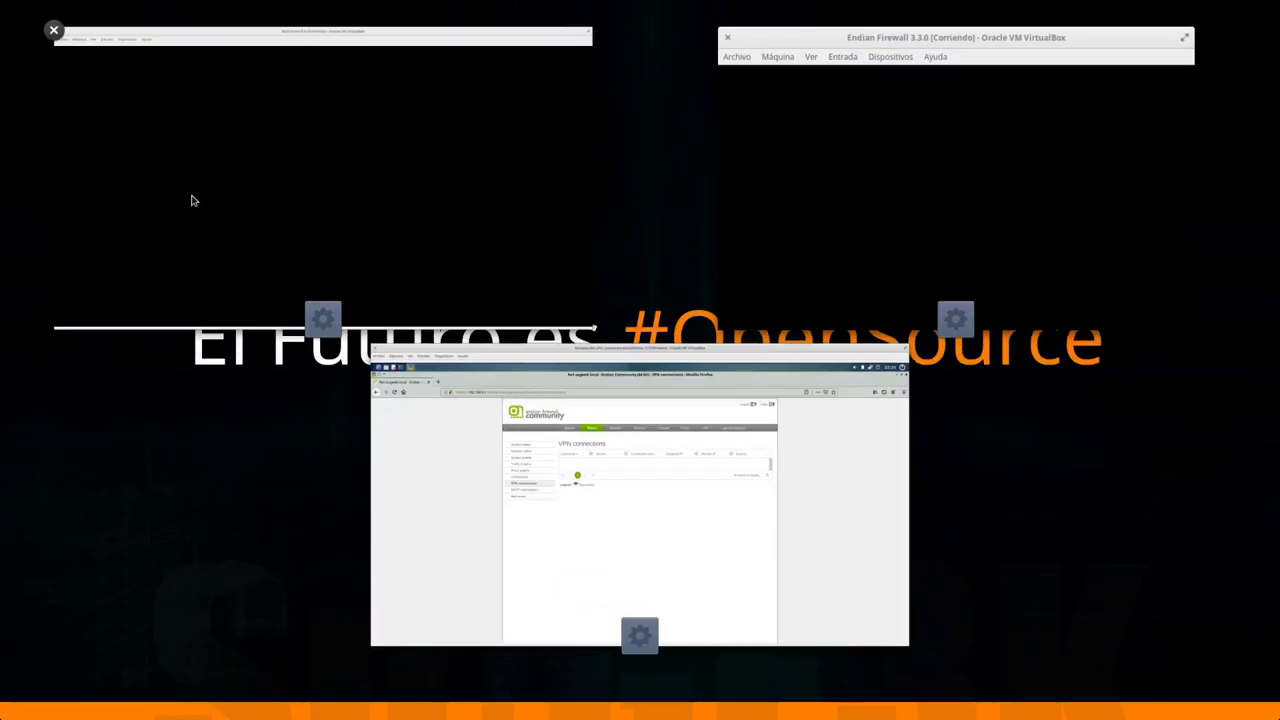
left_click(632, 449)
left_click(392, 336)
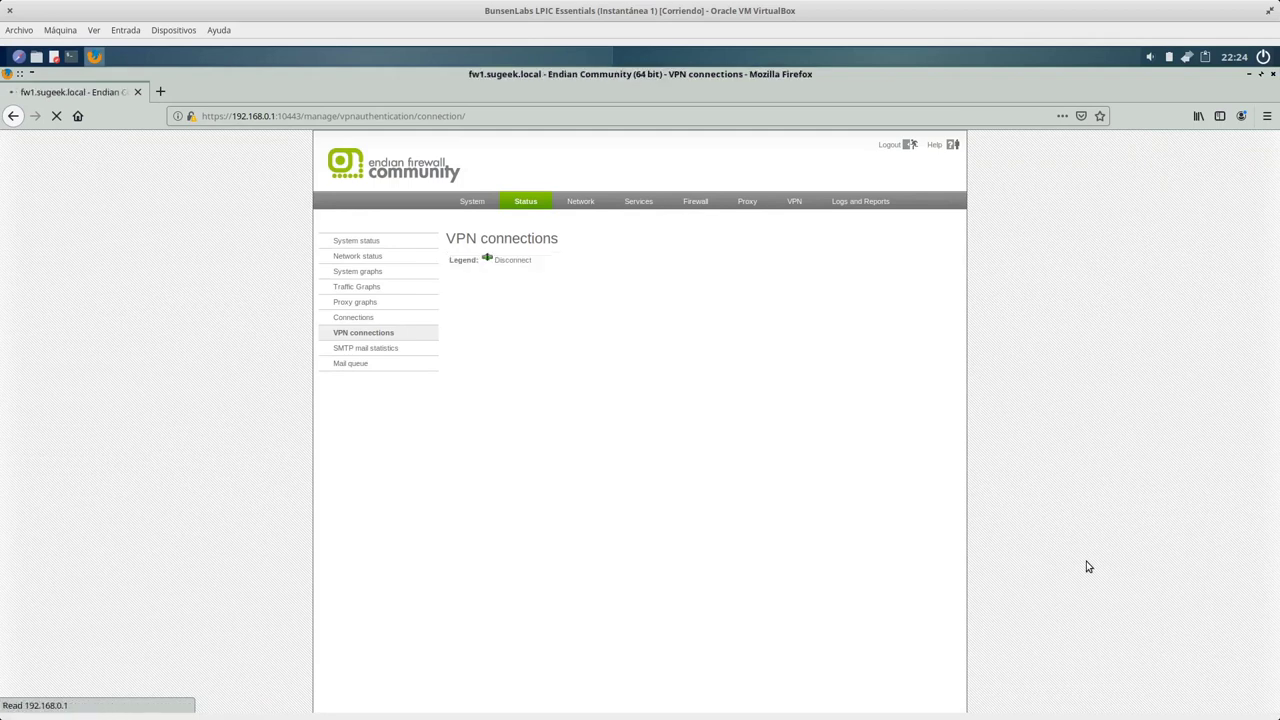
key("super")
left_click(955, 46)
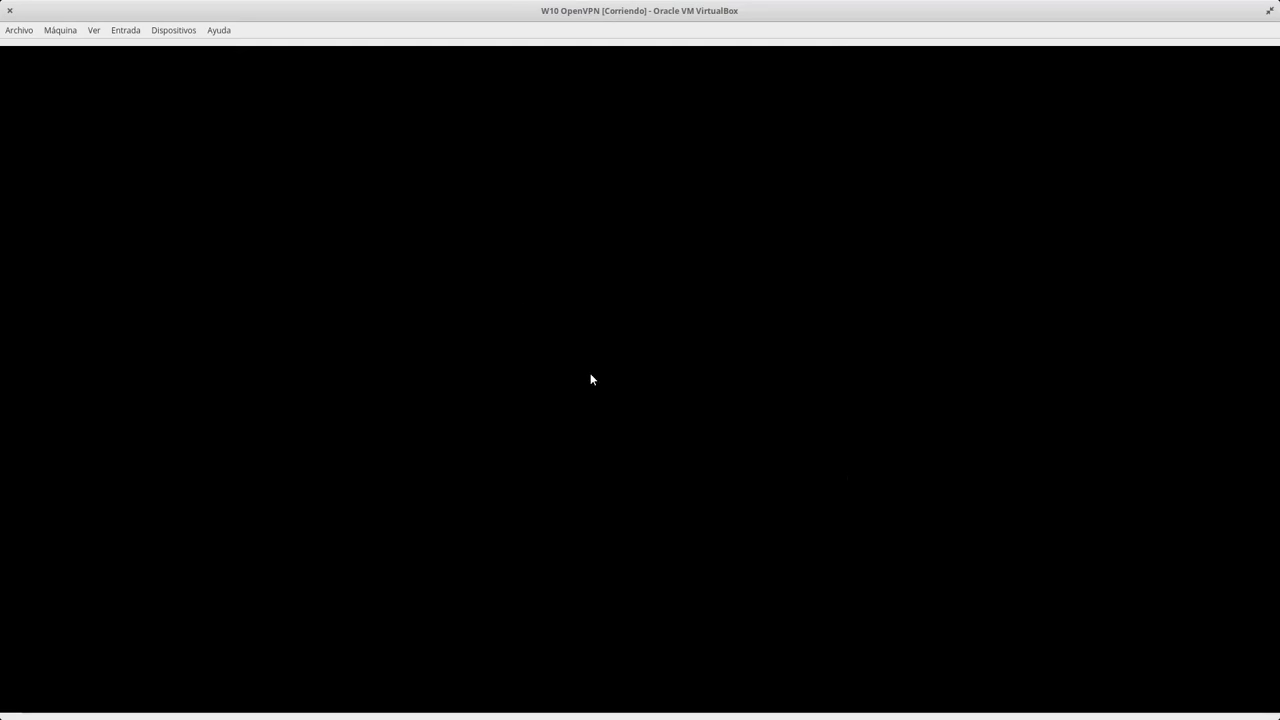
key("super+w")
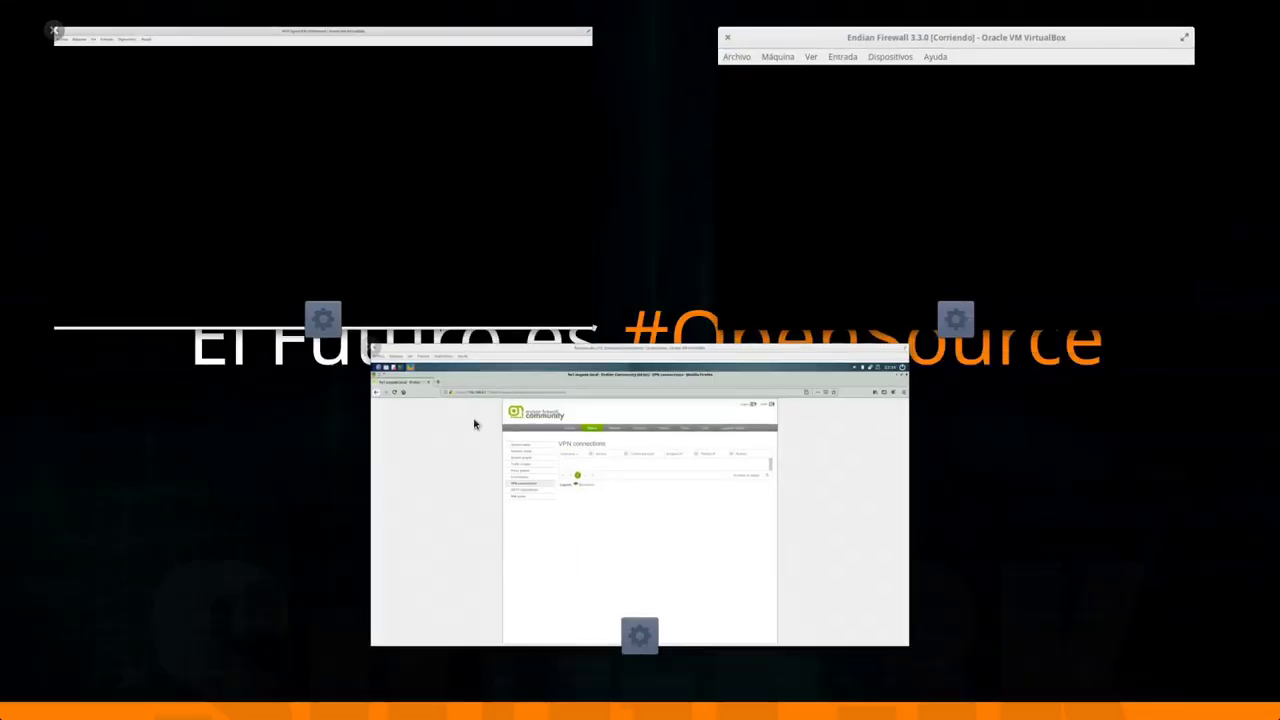
left_click(523, 531)
left_click(373, 341)
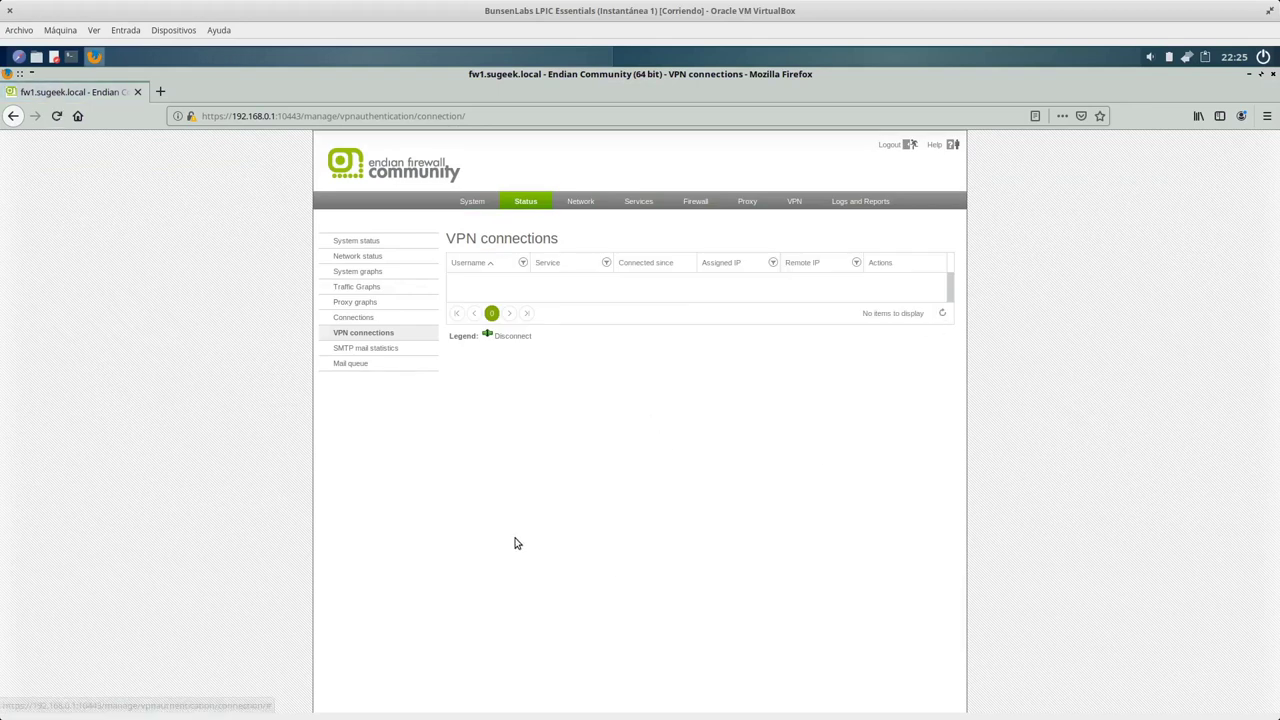
key("super+w")
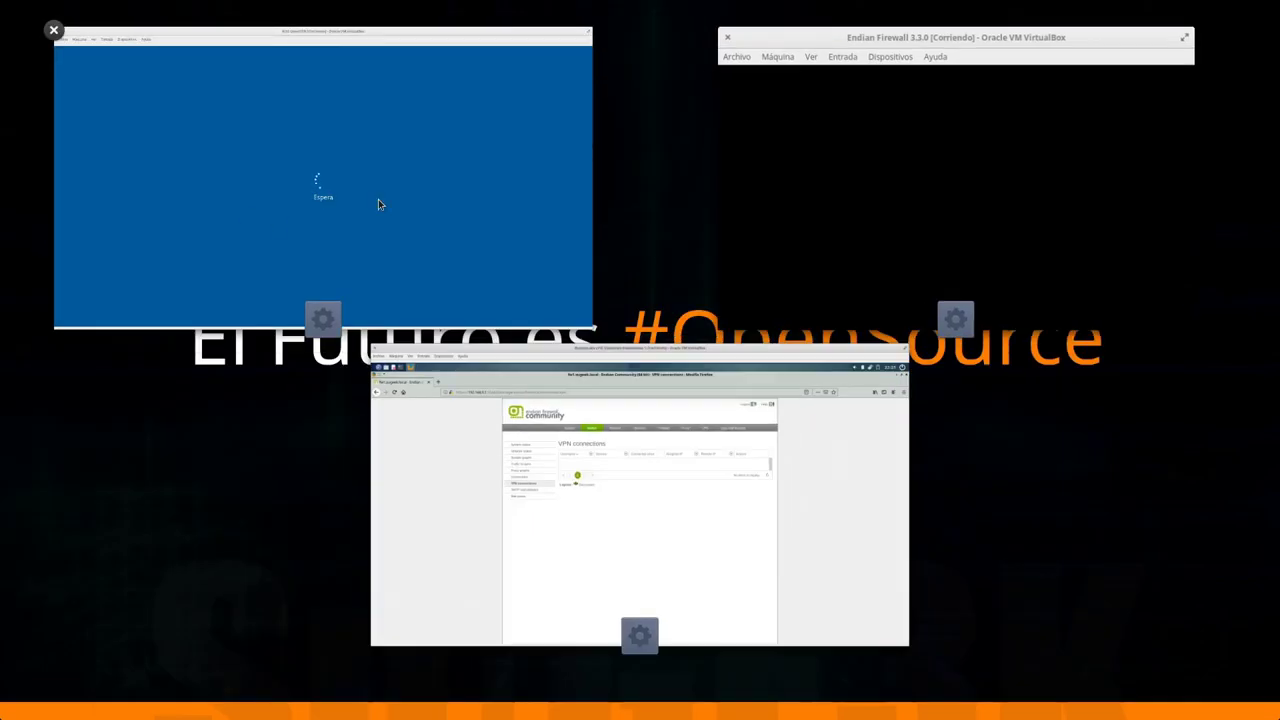
left_click(671, 520)
left_click(338, 333)
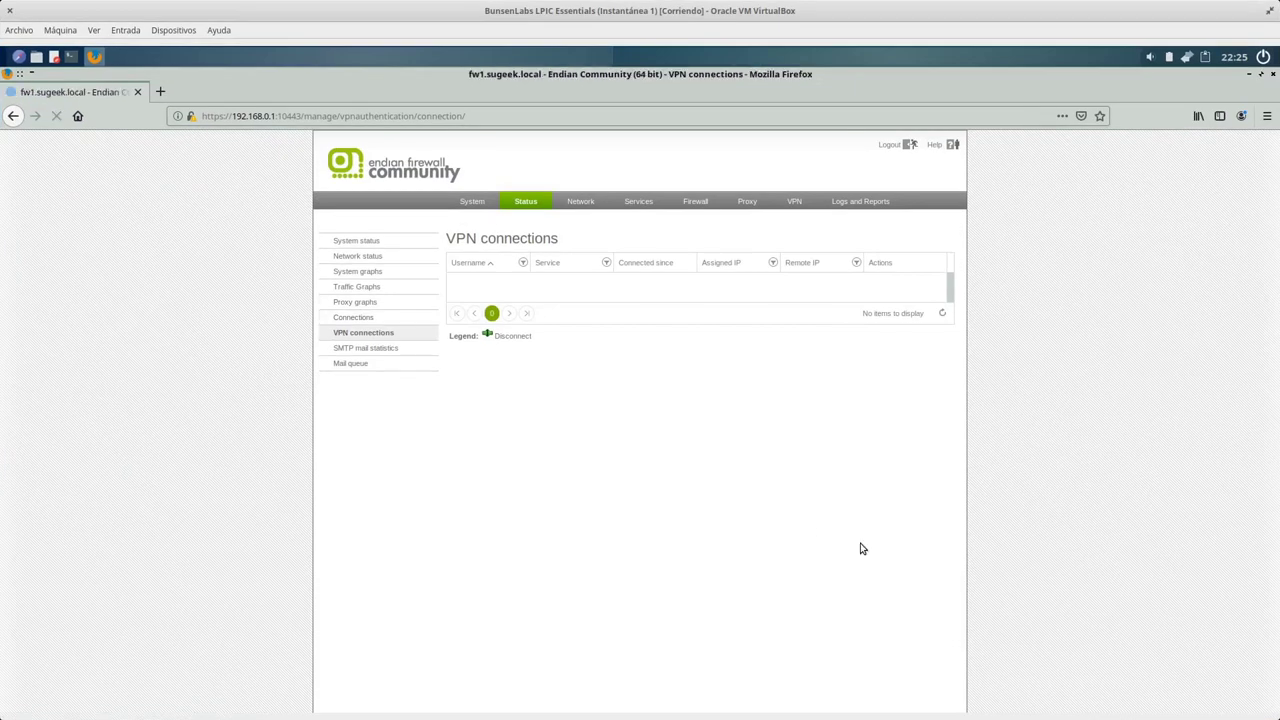
left_click(371, 341)
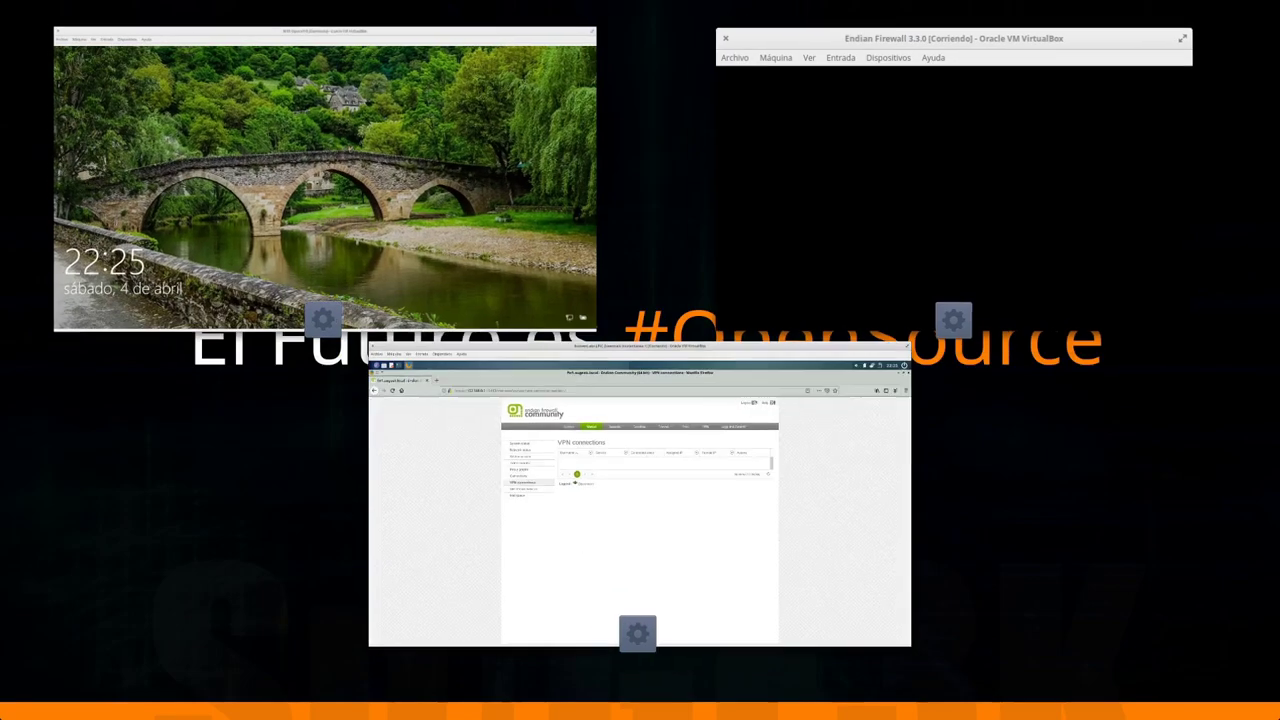
key("super+w")
Reload the VPN connections list, then dismiss the Windows 10 lock screen.
left_click(372, 261)
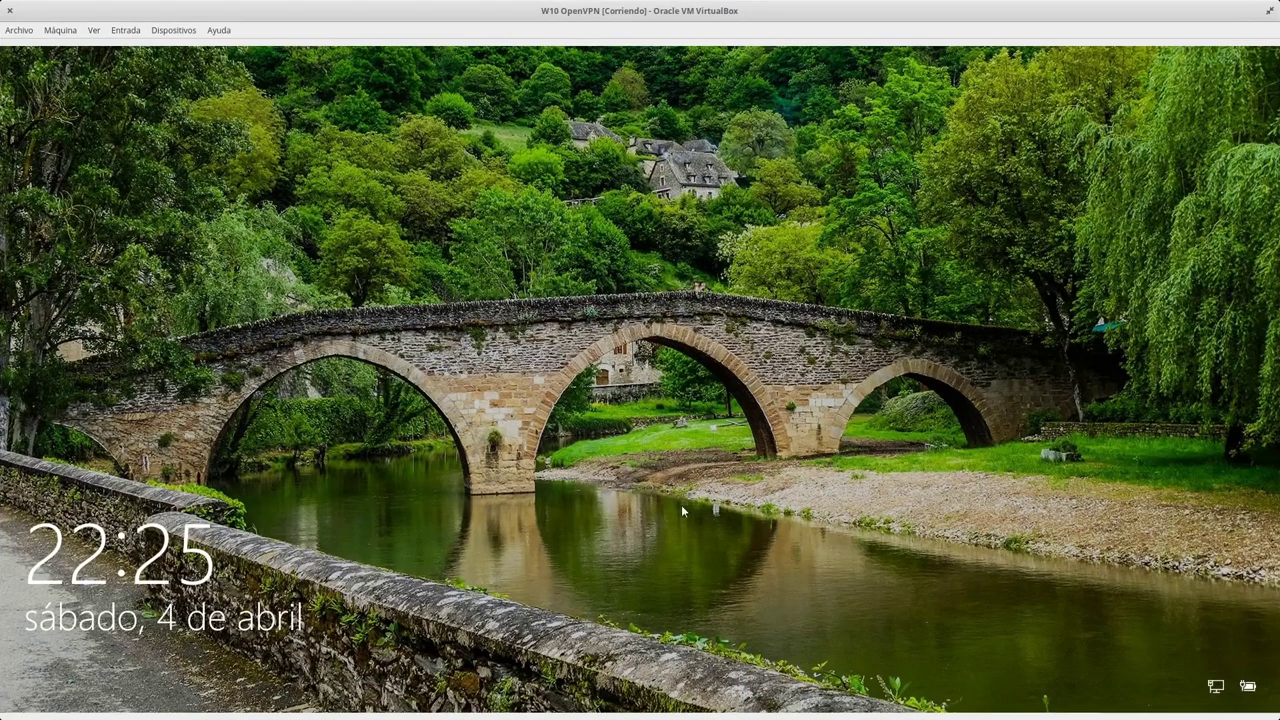
key("super+w")
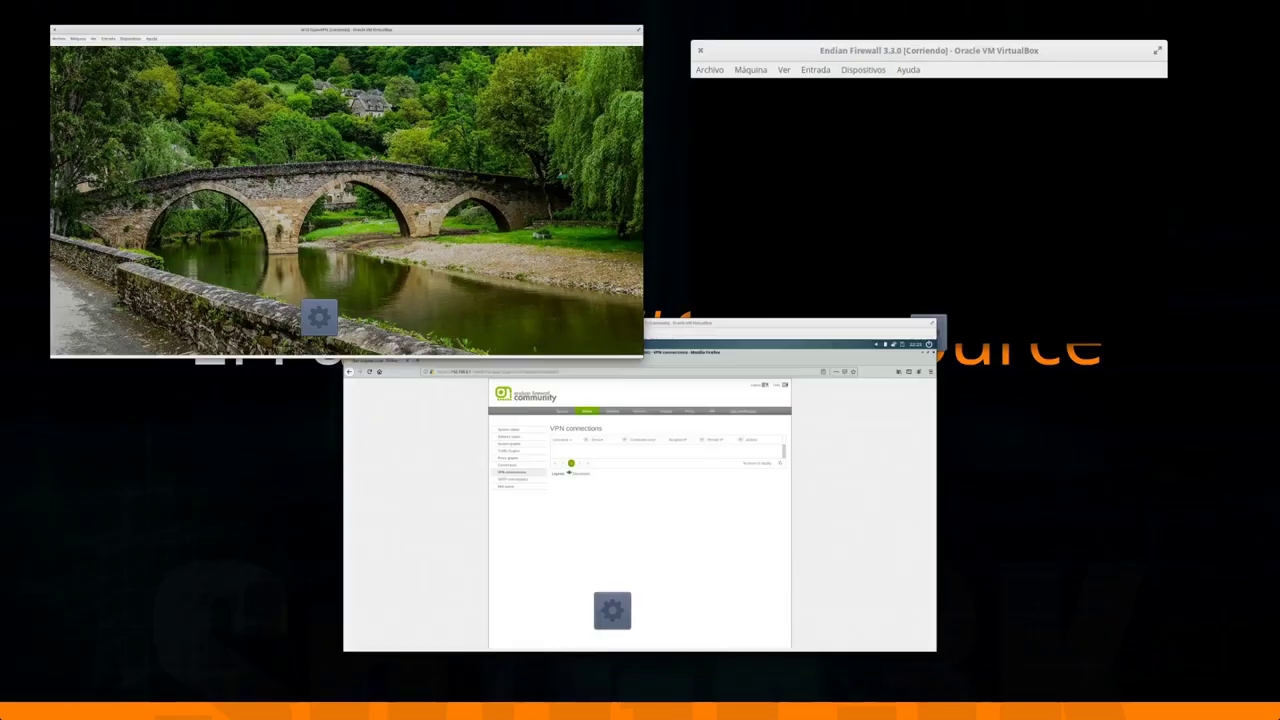
left_click(372, 363)
left_click(366, 332)
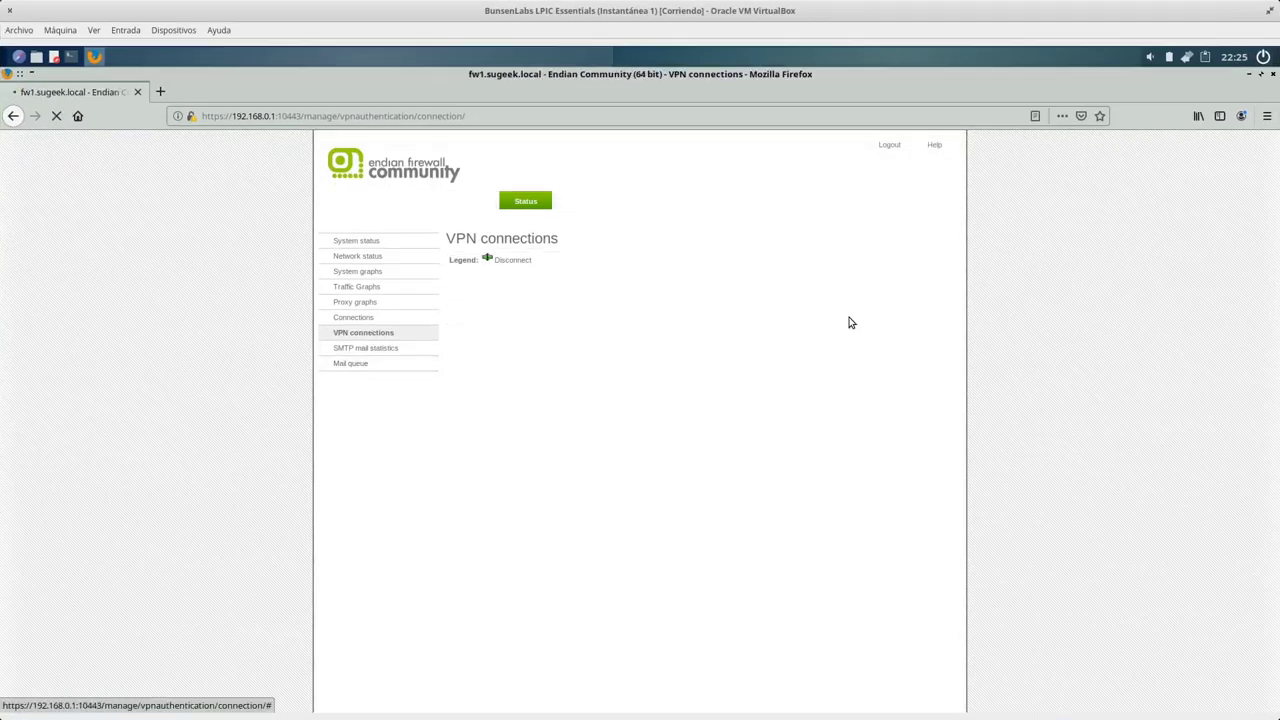
key("super+w")
left_click(486, 179)
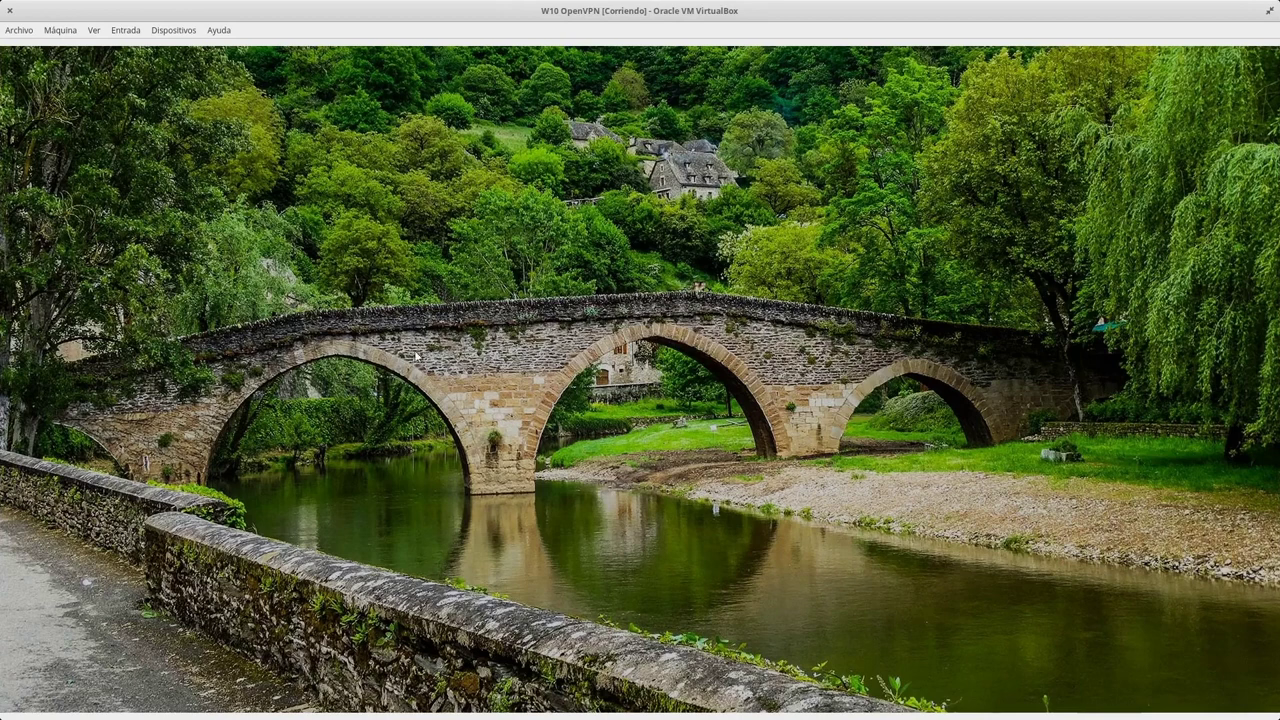
left_click(688, 492)
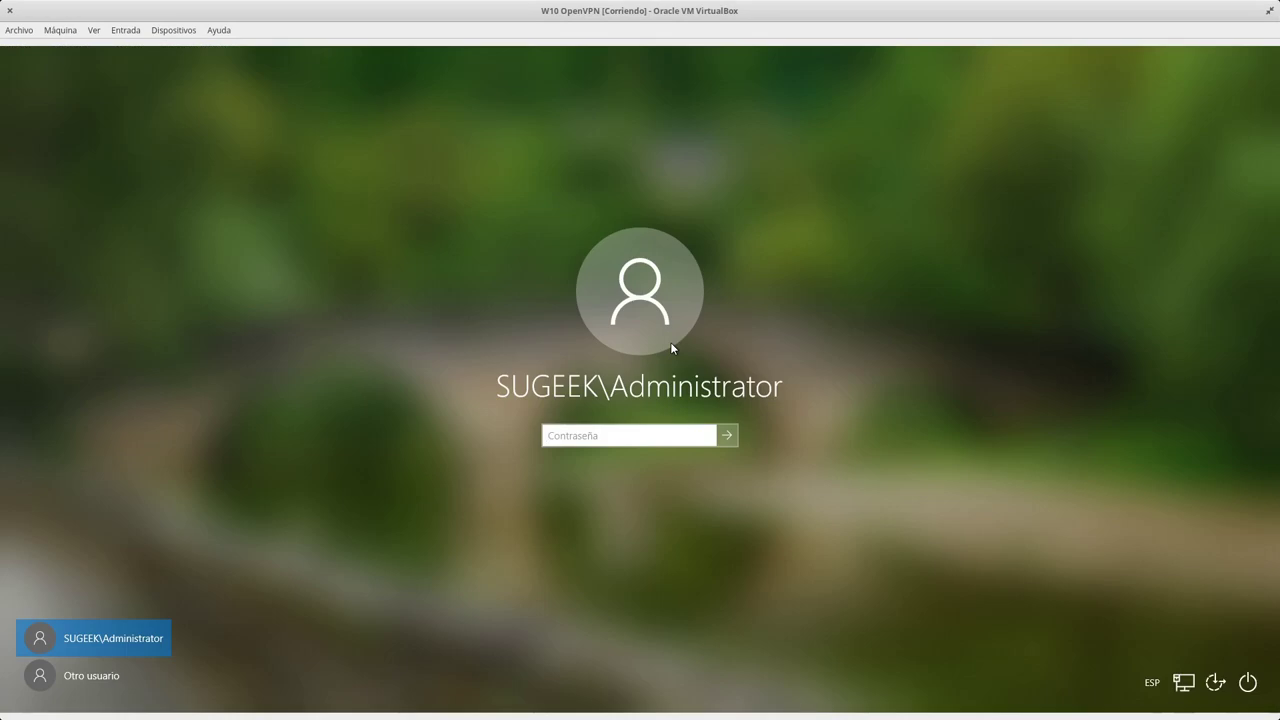
Reload the VPN connections list again, then sign in to Windows 10 with the account password.
key("super+s")
left_click(634, 474)
left_click(388, 336)
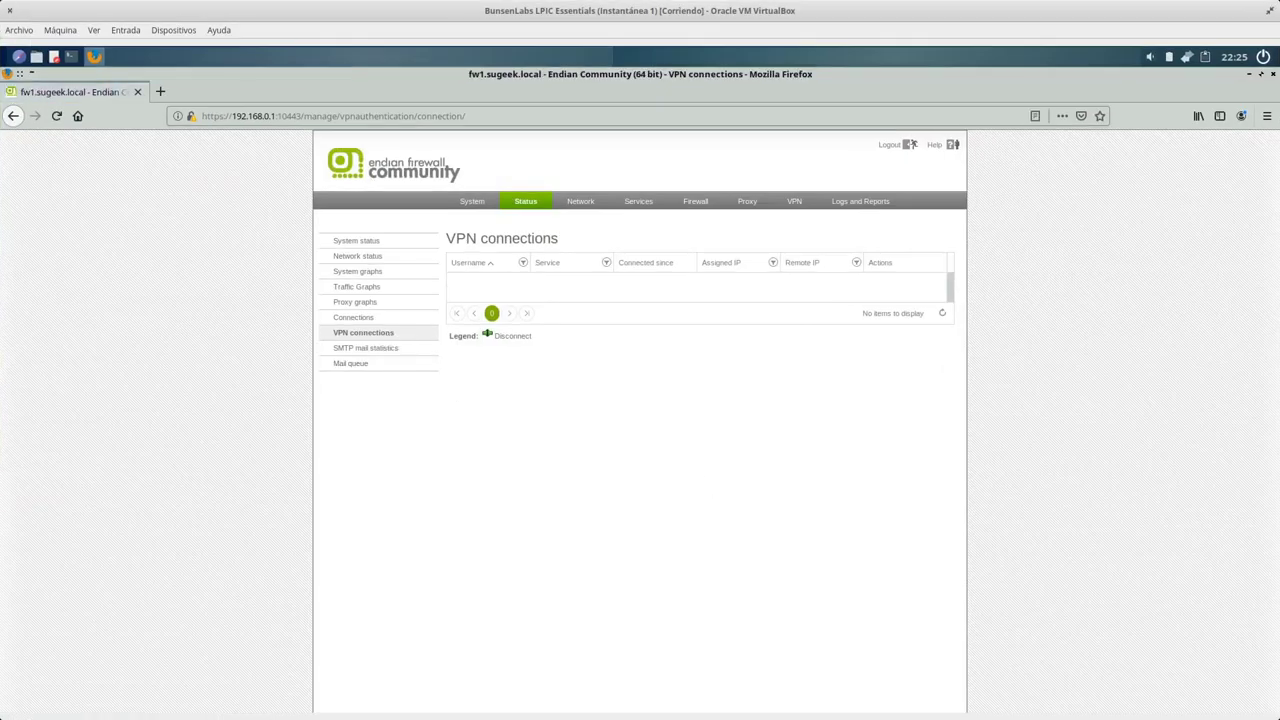
key("super+s")
left_click(408, 262)
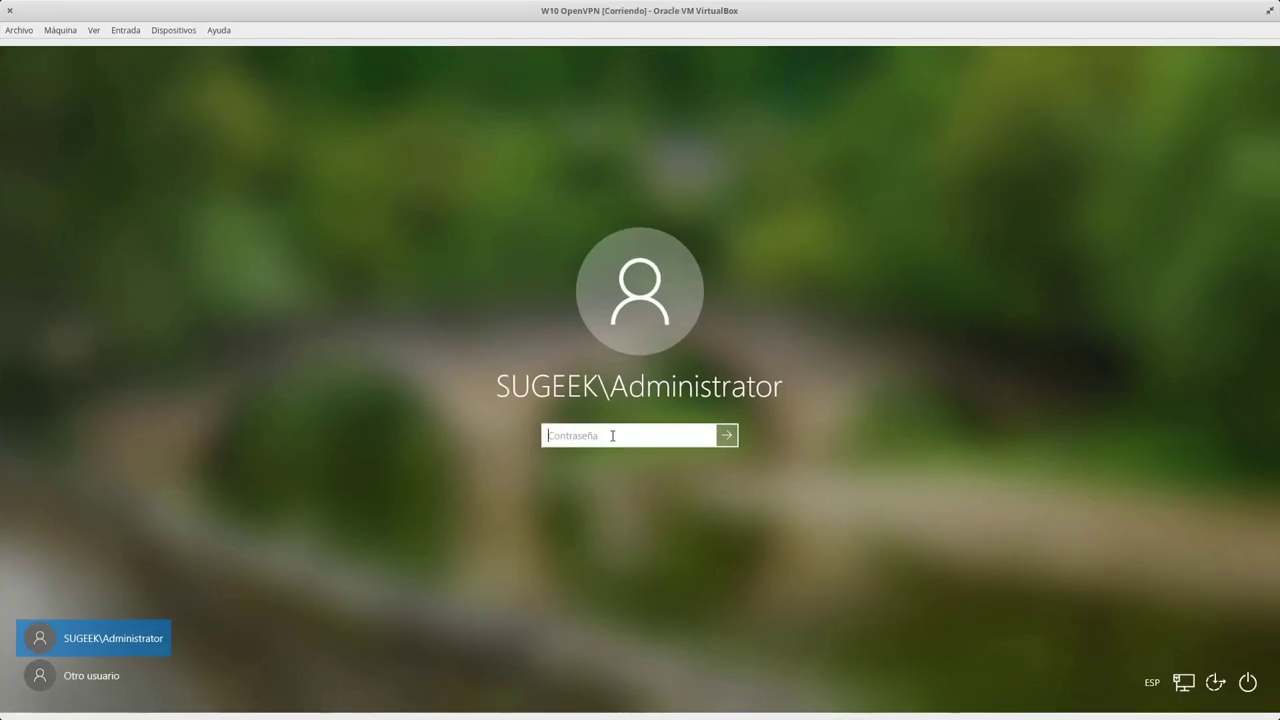
type("•••••")
key("Return")
Reload the VPN connections list and open a new Firefox tab.
key("super+s")
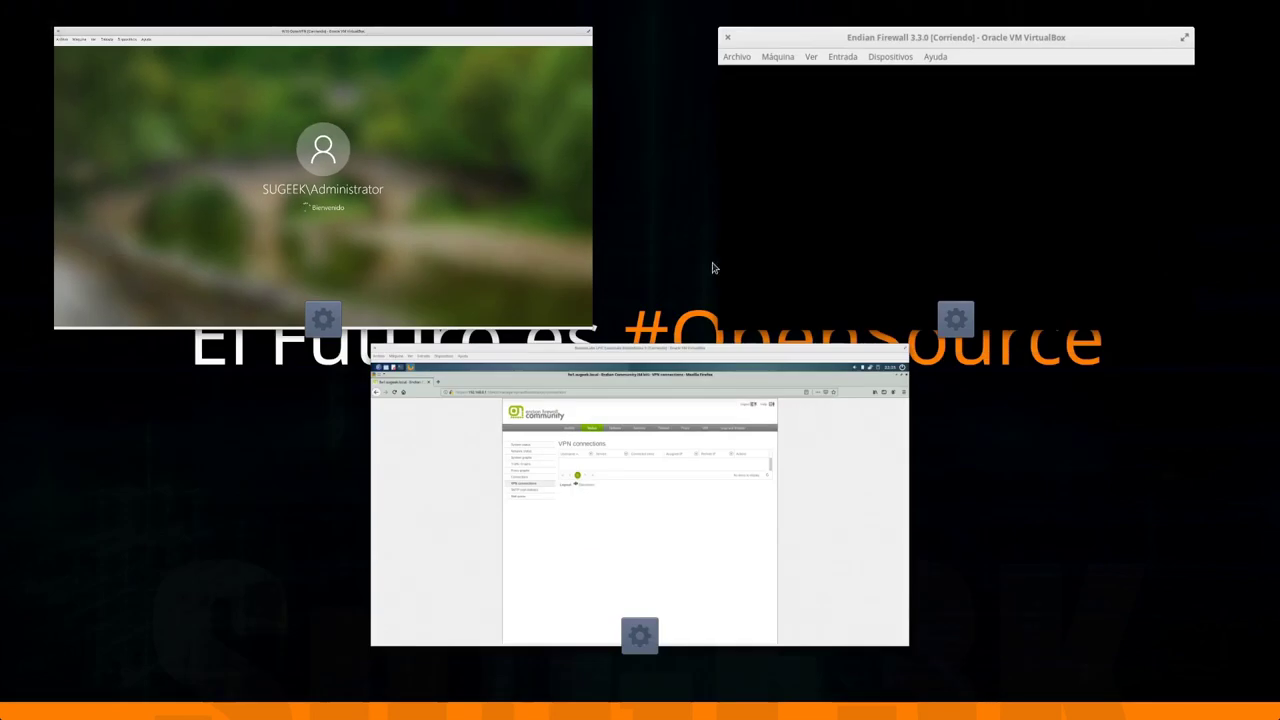
left_click(615, 489)
left_click(371, 332)
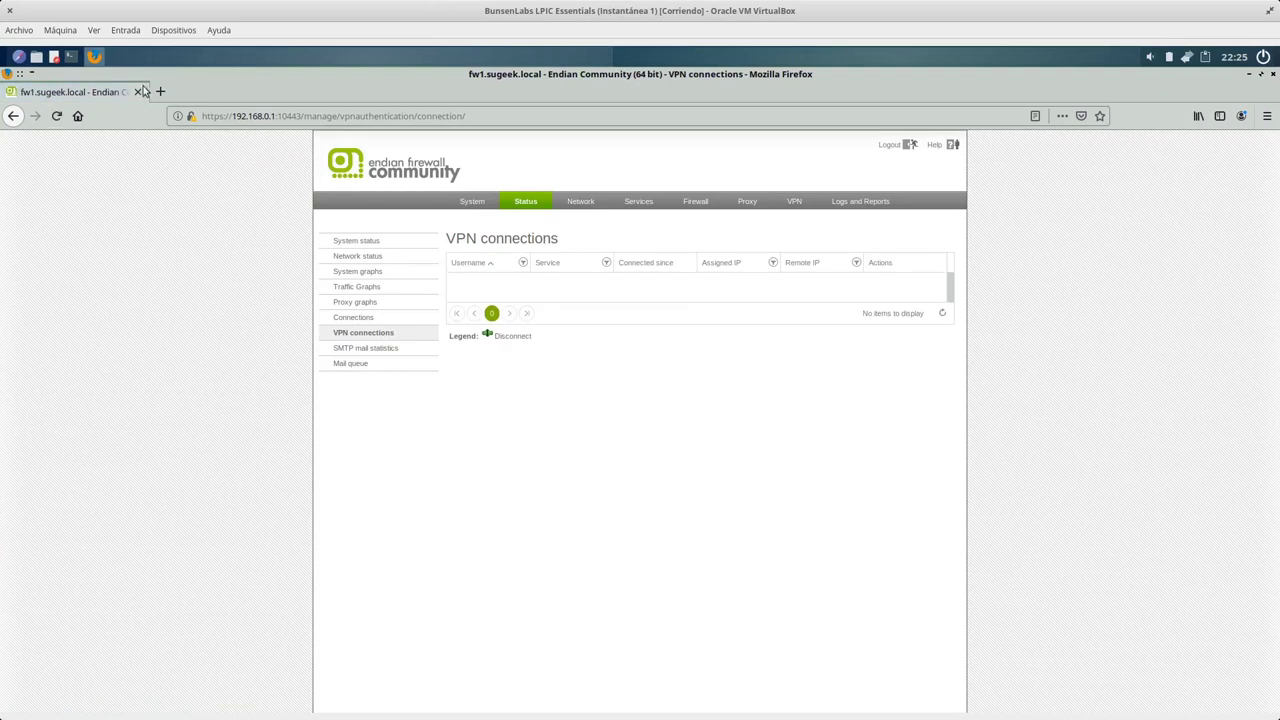
key("super+Down")
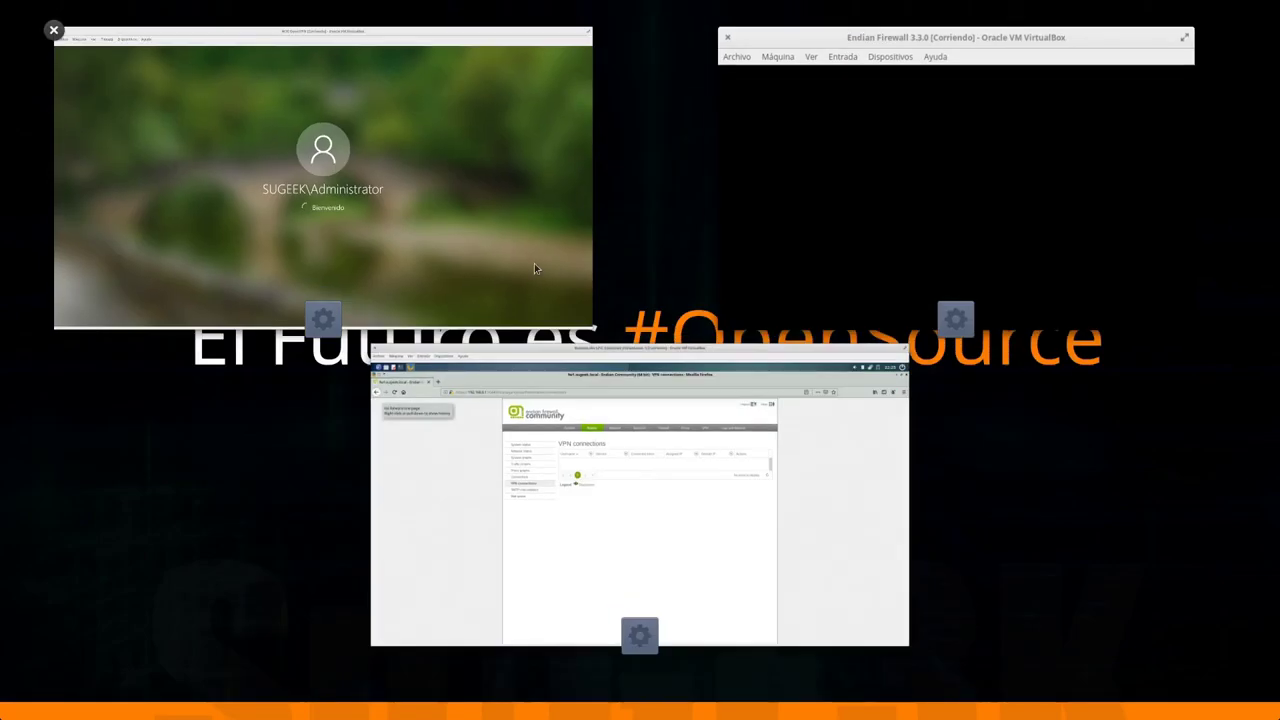
left_click(539, 518)
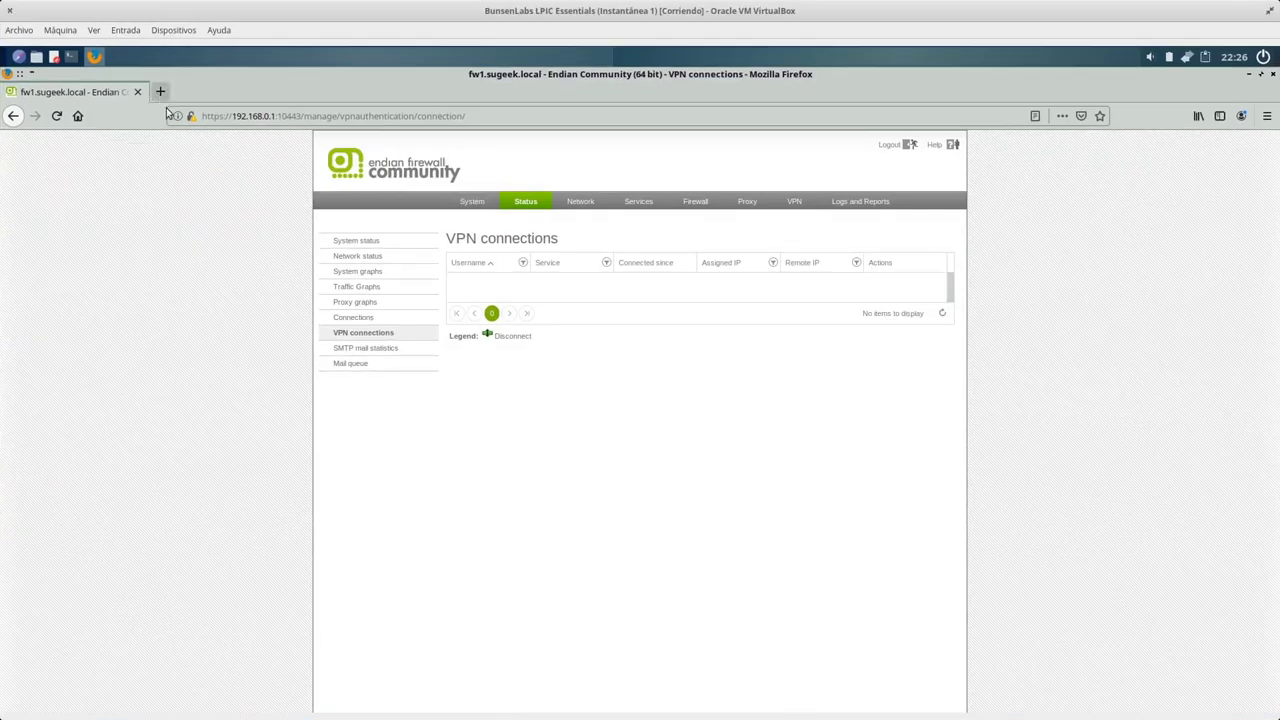
left_click(160, 91)
key("super+Down")
left_click(801, 534)
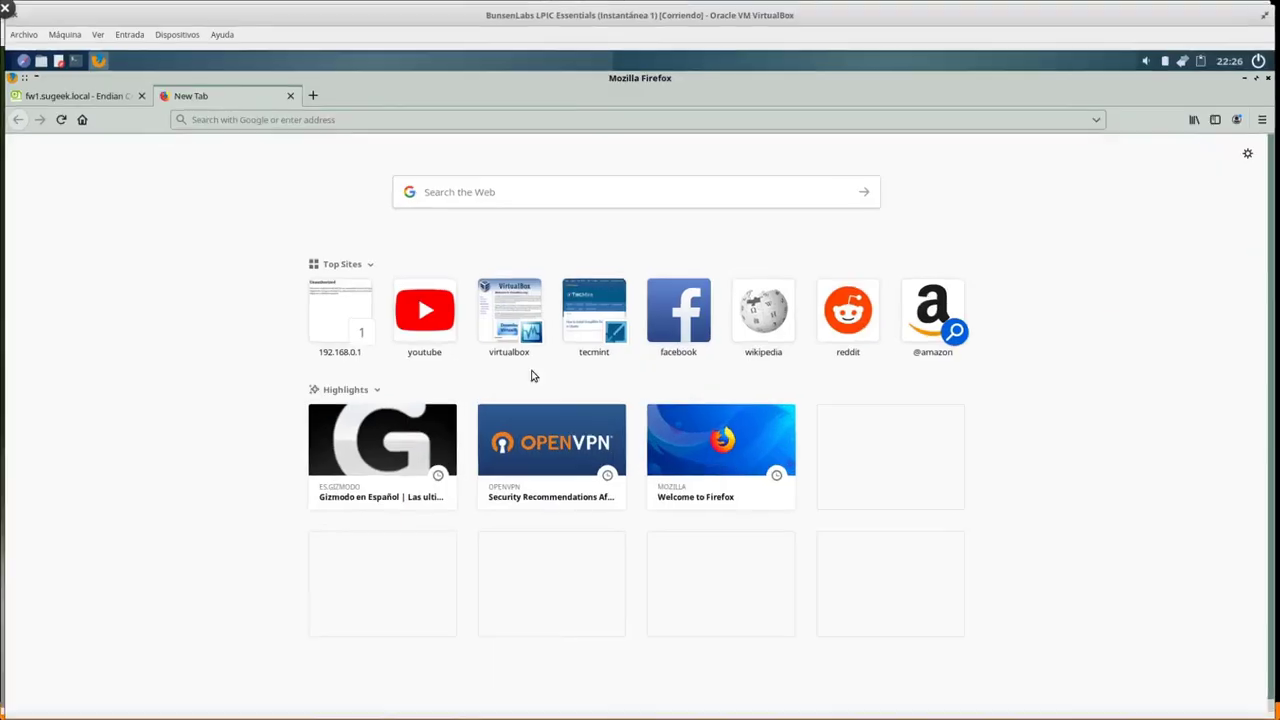
Search 'udemy + endian community' to reach the Endian Firewall Community course, then return to the Endian tab.
type("udemy")
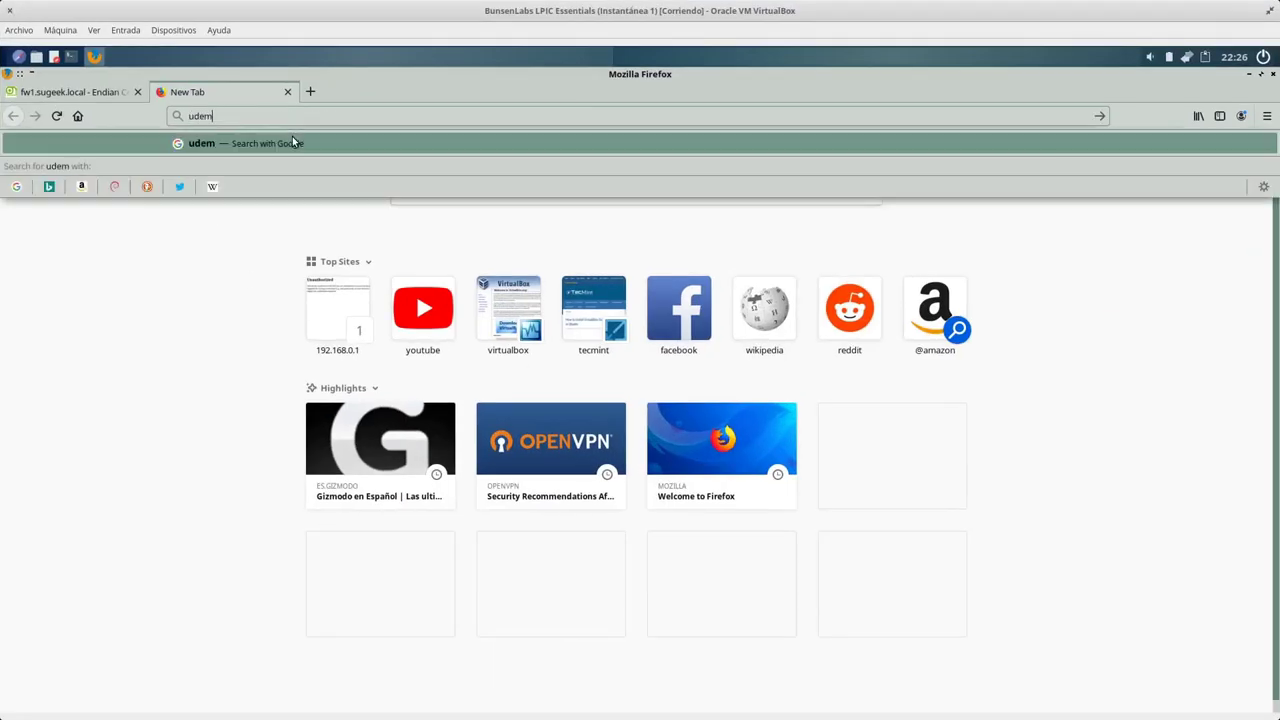
type(" + endian community")
key("Return")
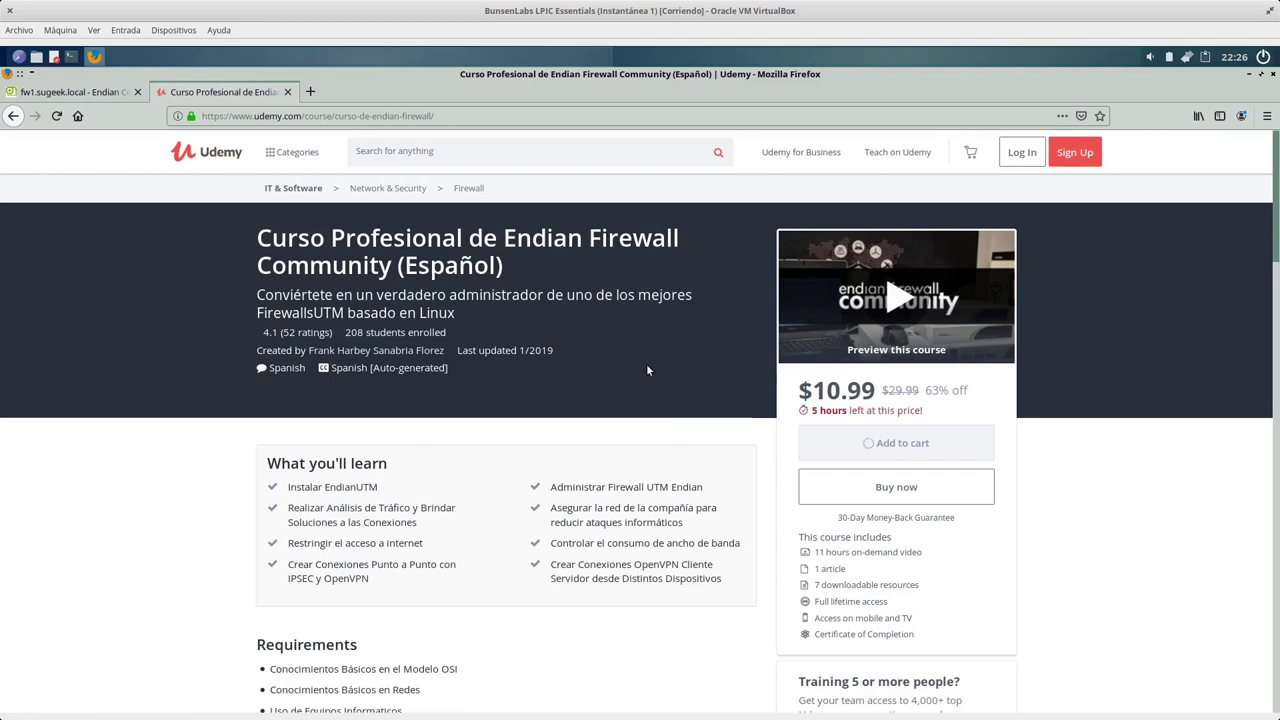
key("ctrl+Page_Up")
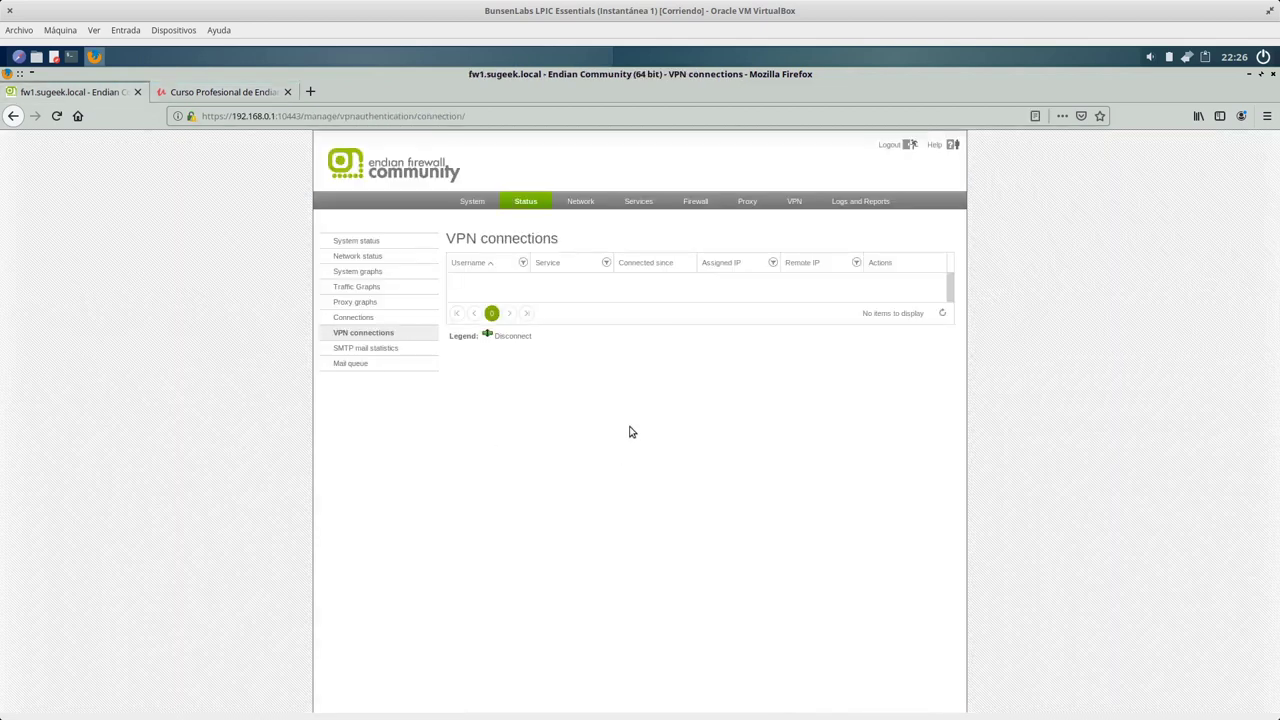
Return to the Endian tab and reload the VPN connections page.
left_click(224, 92)
key("ctrl+Page_Up")
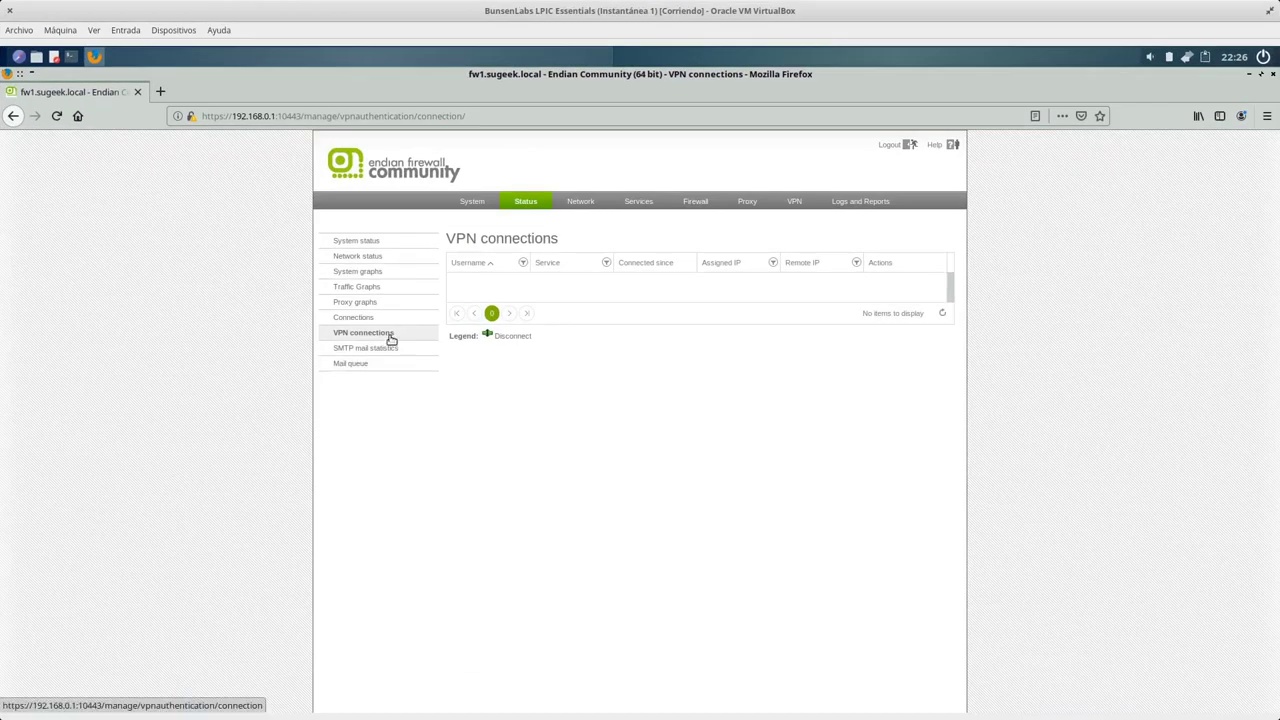
left_click(390, 334)
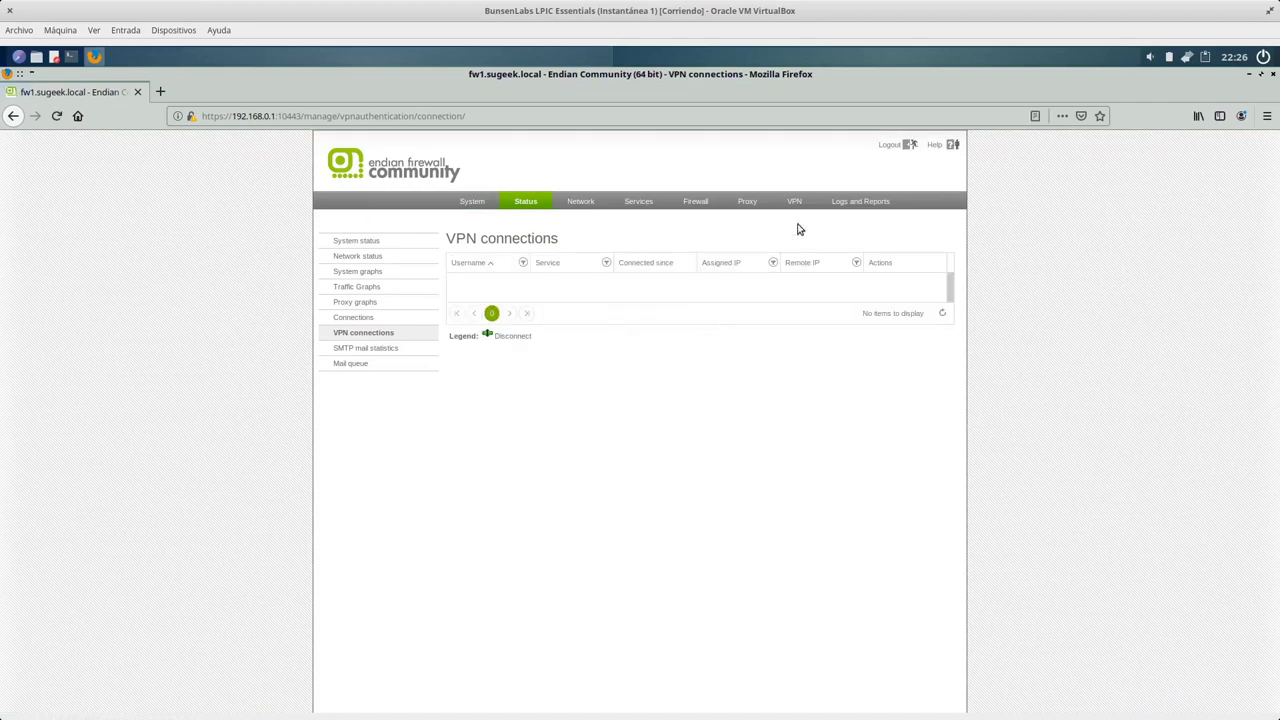
From Logs and Reports > Live Logs, open only the OpenVPN log in its own window.
left_click(834, 205)
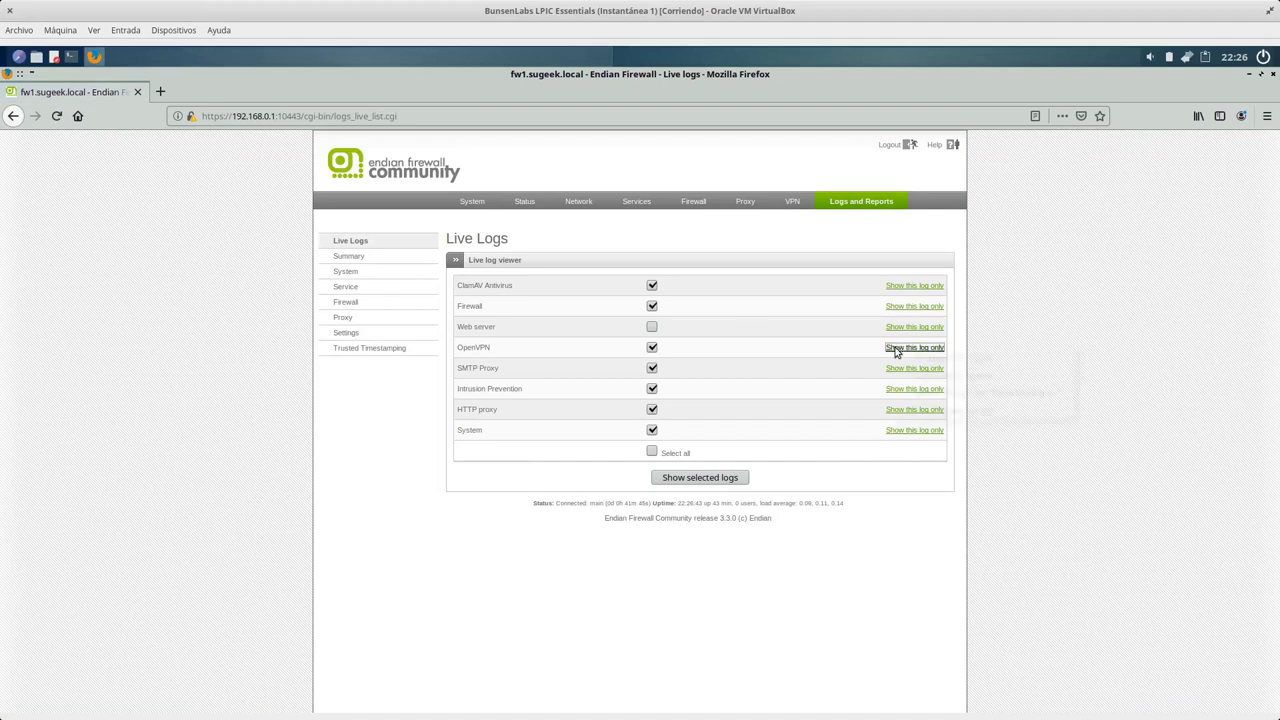
right_click(896, 349)
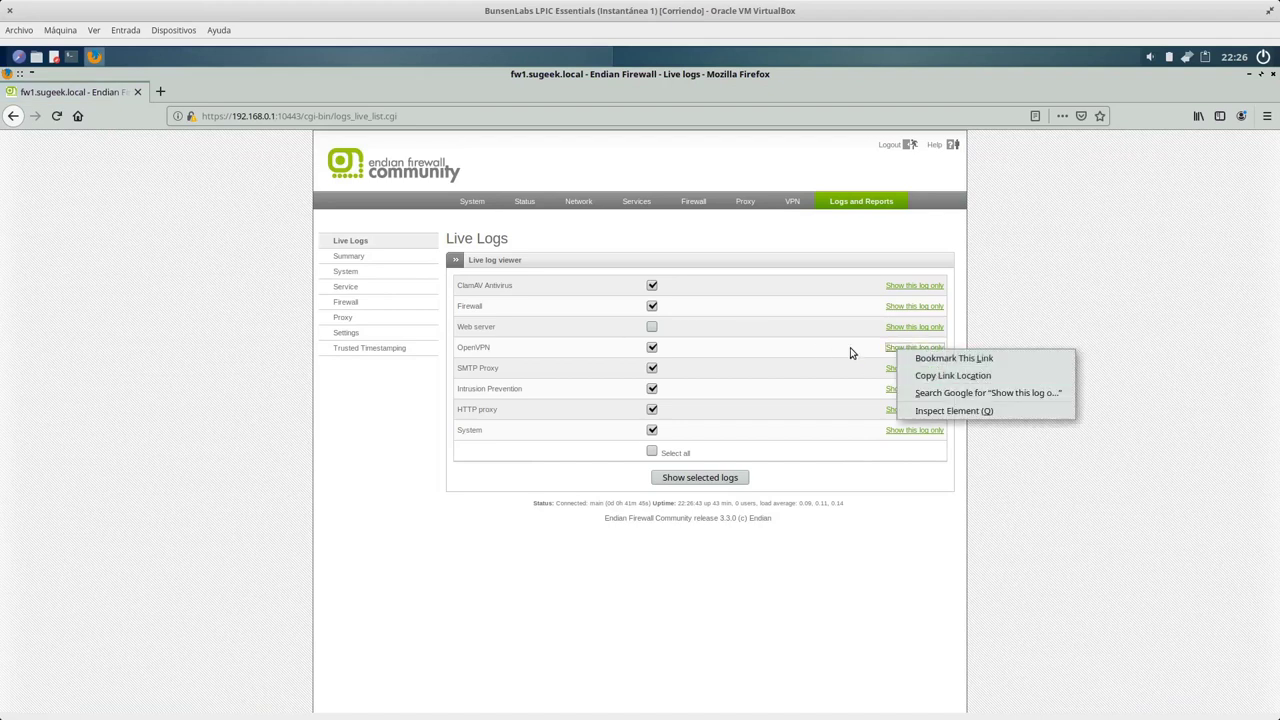
left_click(850, 350)
left_click(862, 347)
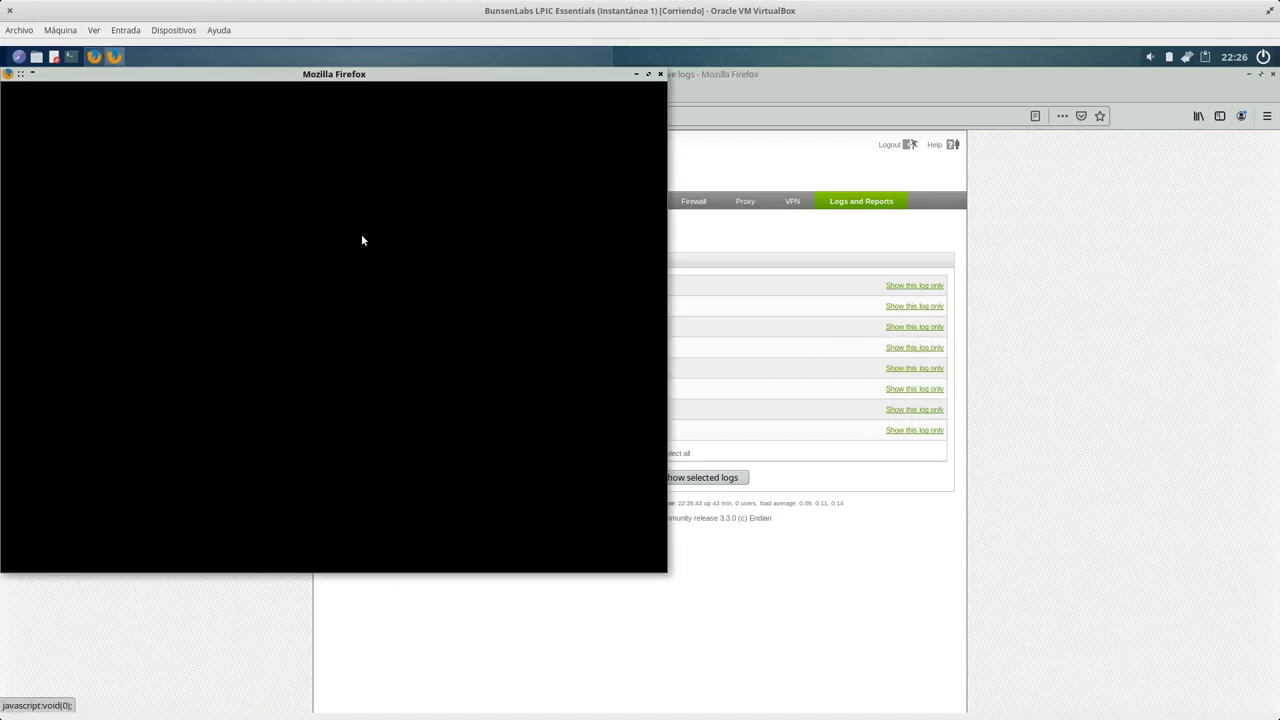
Go back to Status > VPN connections on the main firewall page.
left_click(1166, 303)
left_click(524, 201)
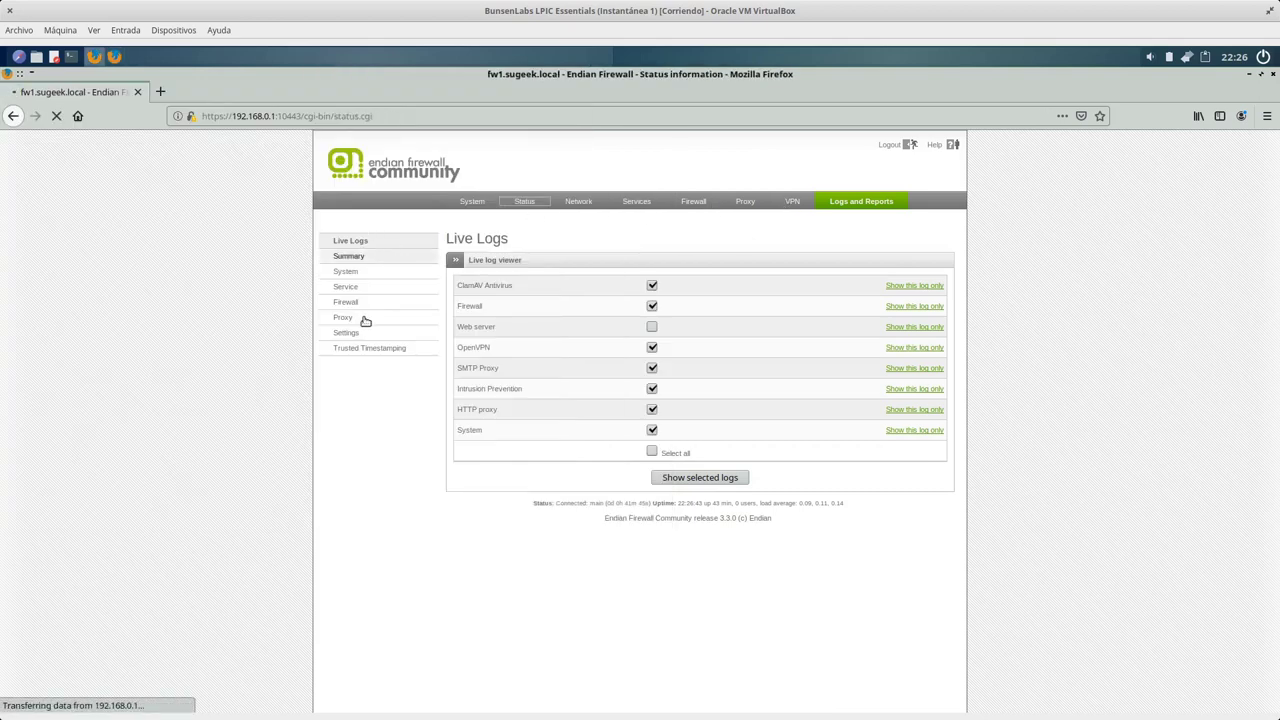
left_click(366, 333)
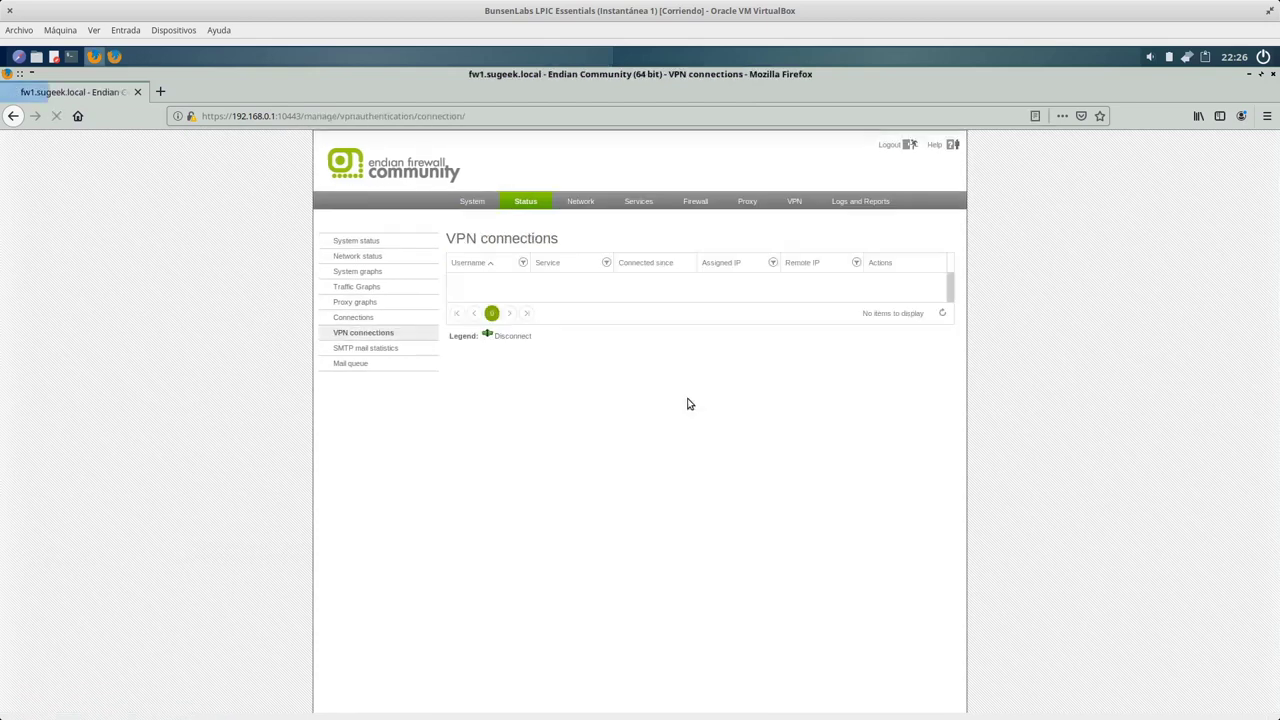
Select the newest OpenVPN live-log entries, reload VPN connections, and check the Windows VM.
left_click(114, 60)
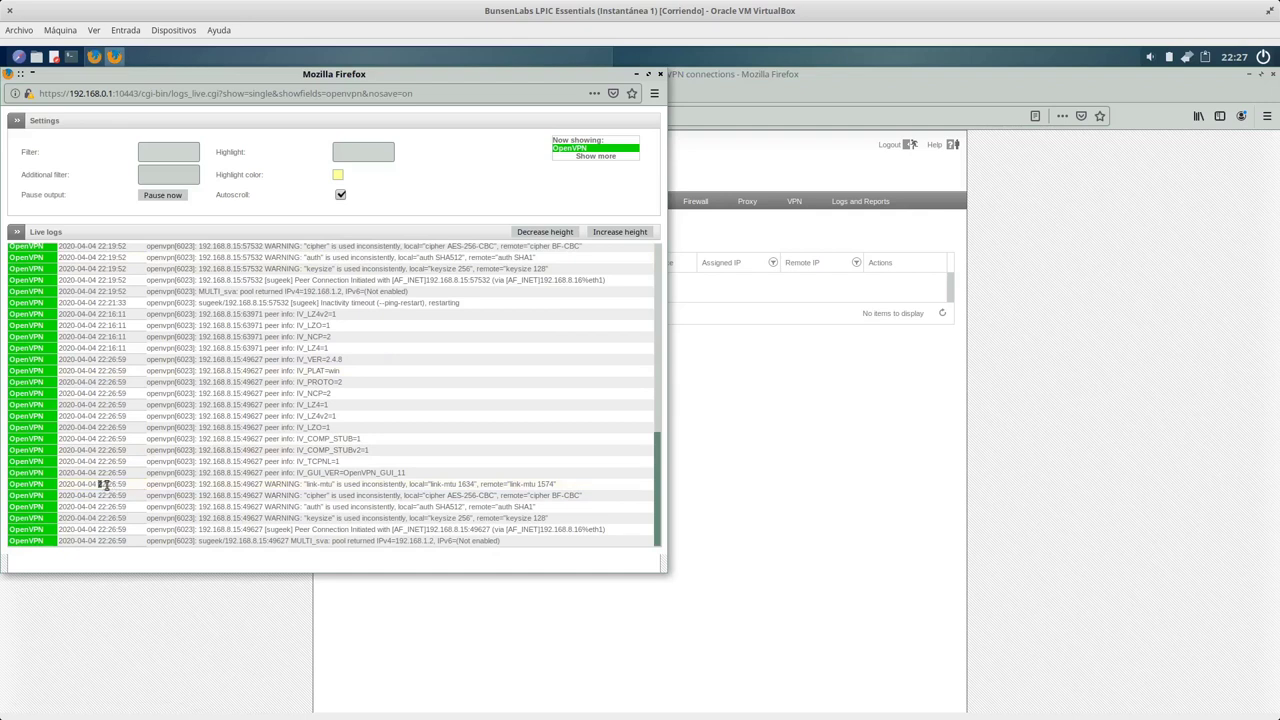
left_click_drag(130, 487, 560, 547)
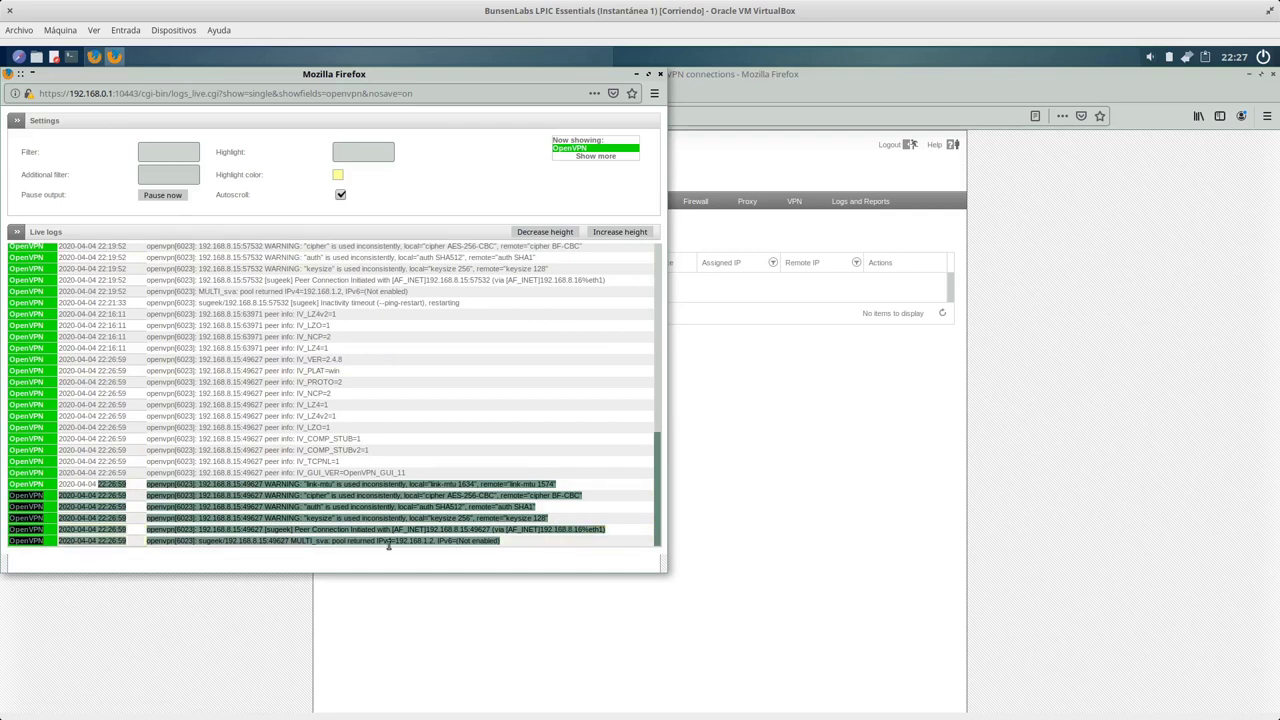
left_click(803, 449)
left_click(371, 333)
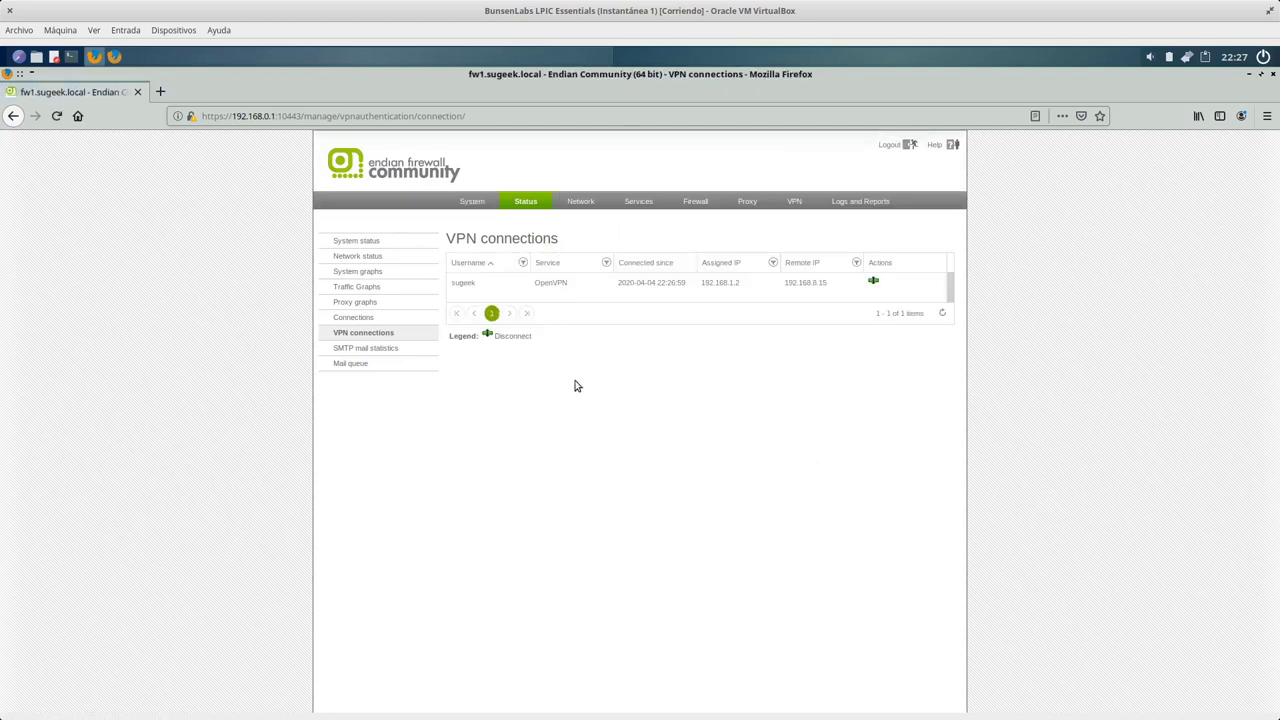
key("super")
left_click(237, 229)
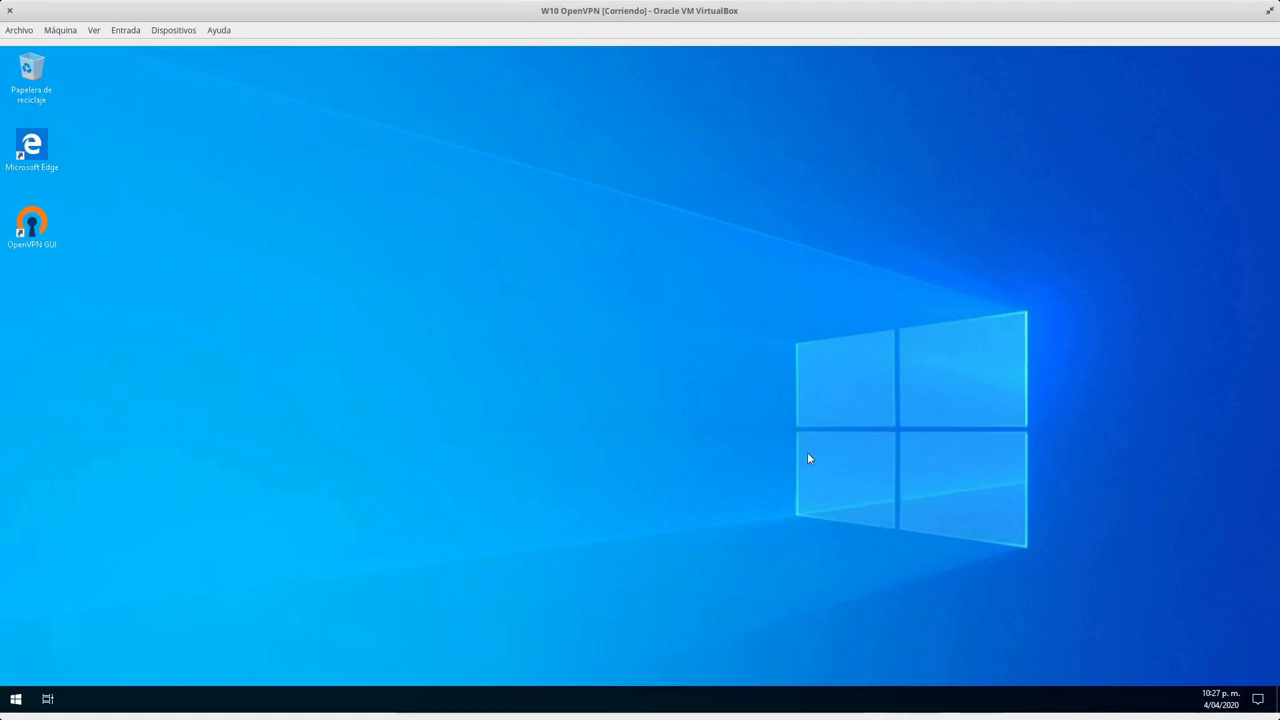
key("super")
left_click(701, 519)
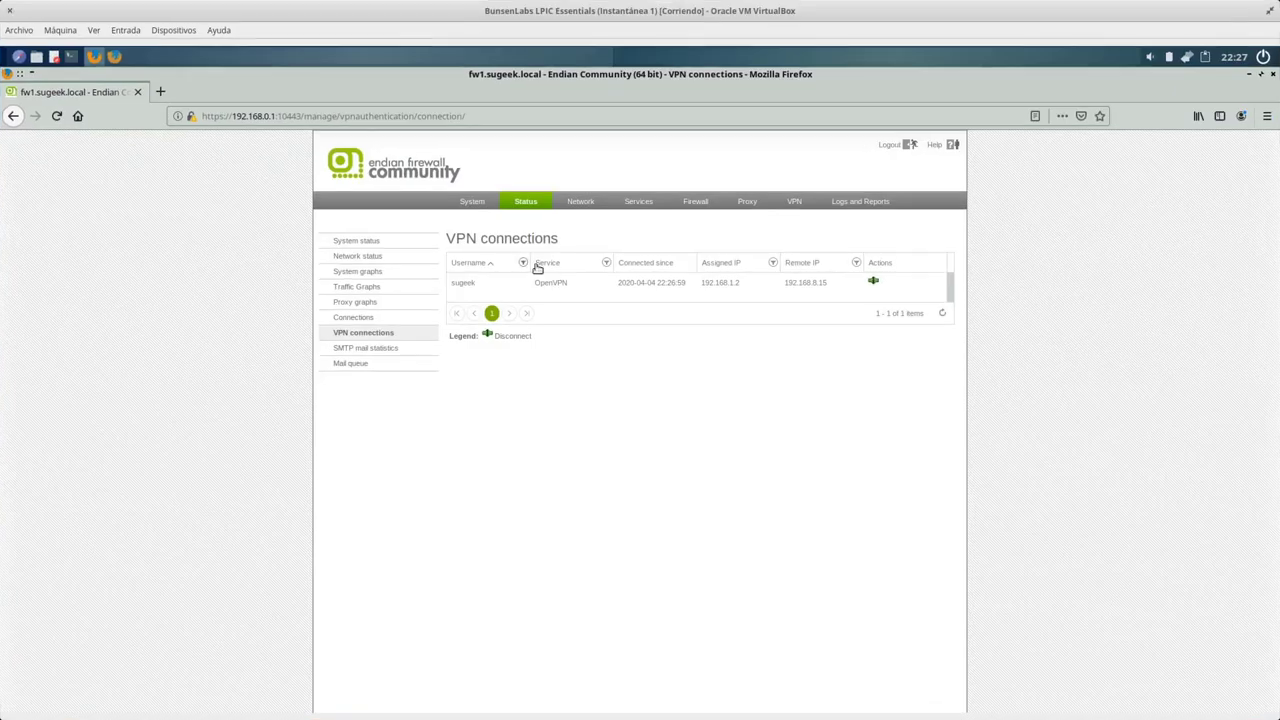
Clear the log selection, return to VPN connections, then focus the loaded Windows 10 desktop.
left_click(124, 62)
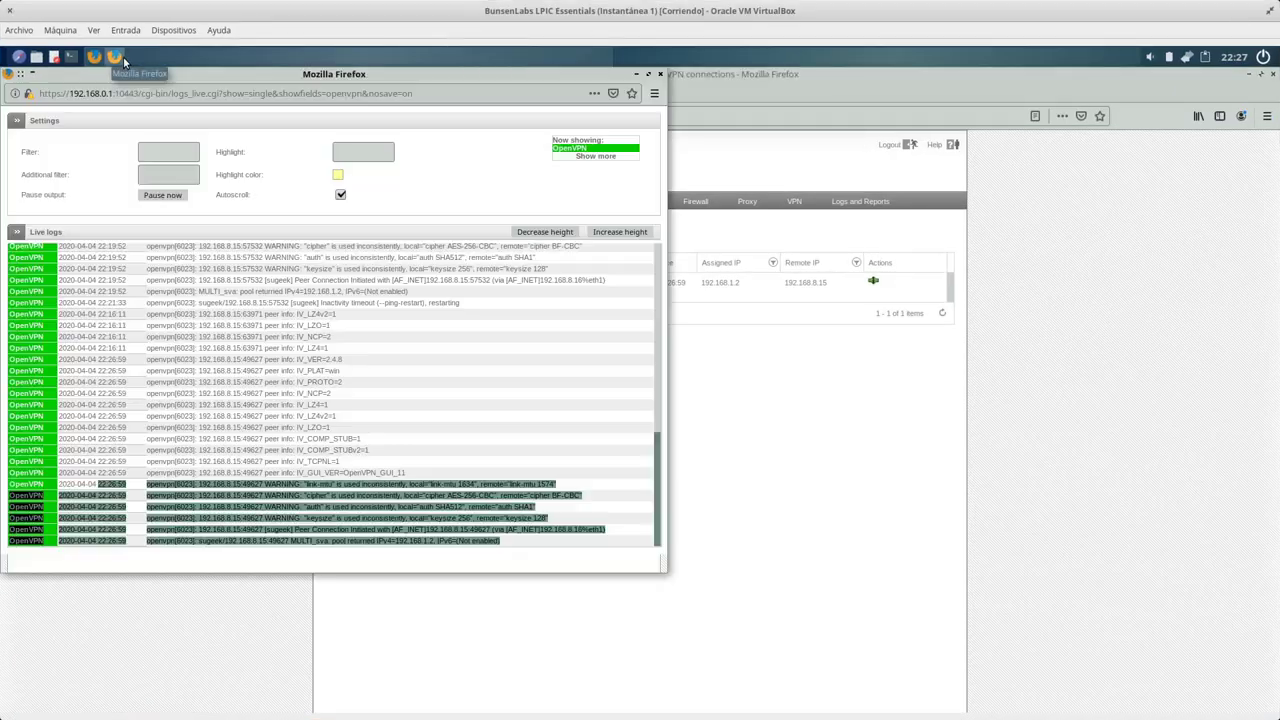
left_click(398, 472)
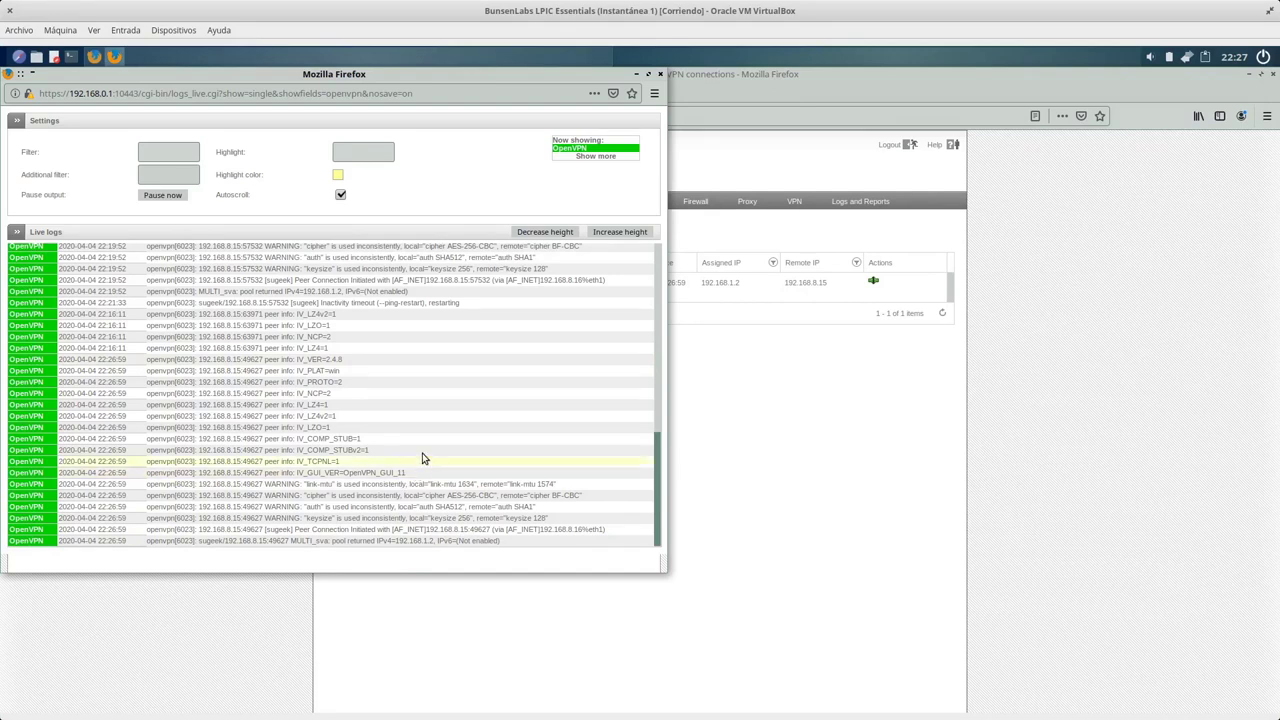
left_click(966, 491)
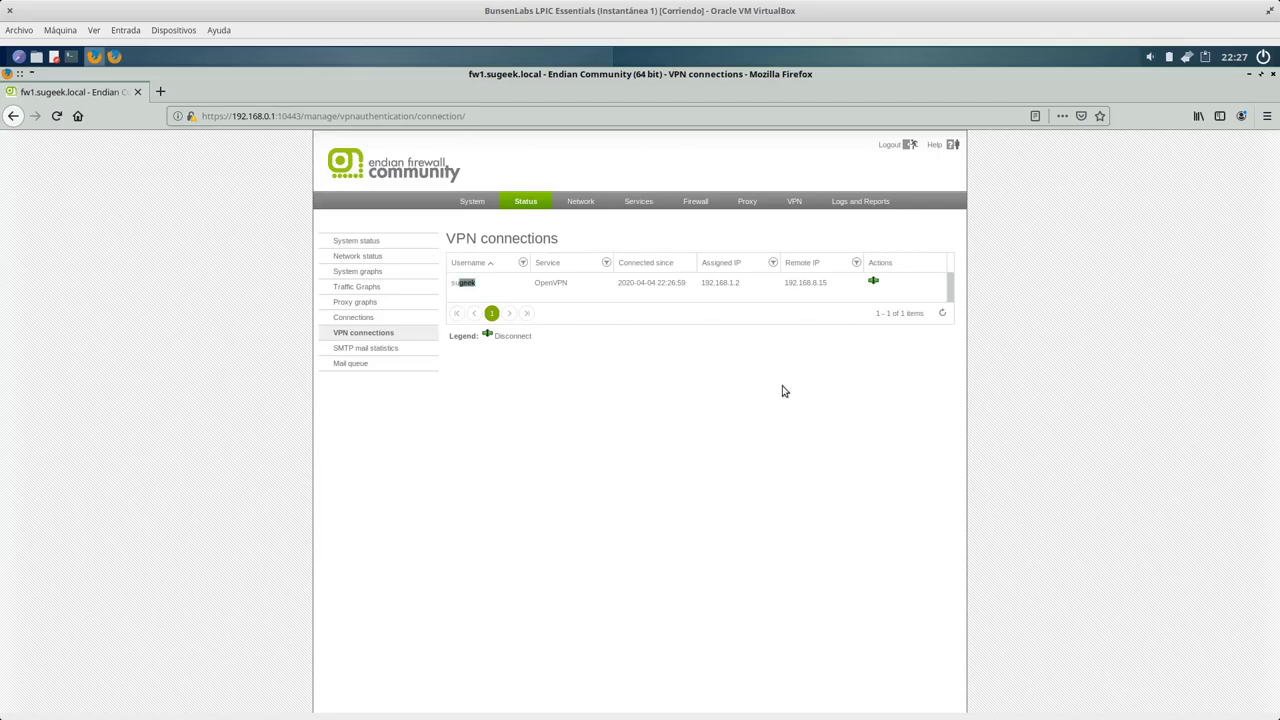
key("super")
left_click(186, 214)
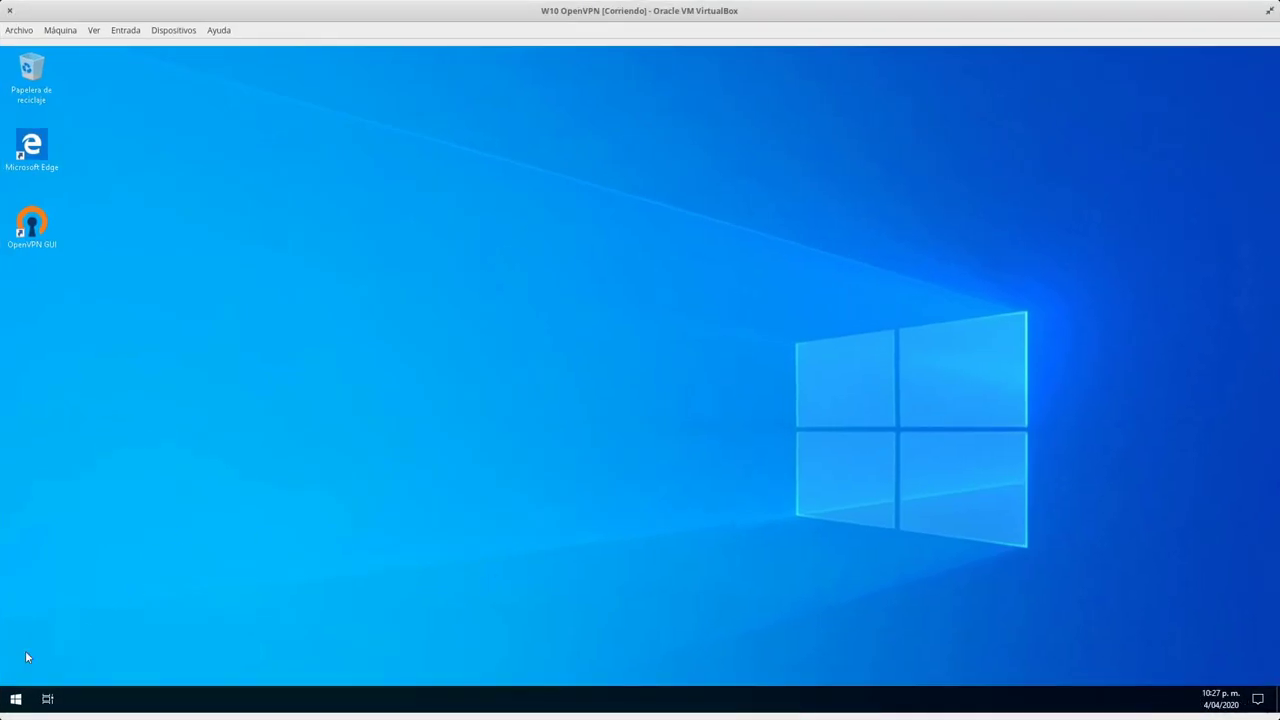
left_click(31, 225)
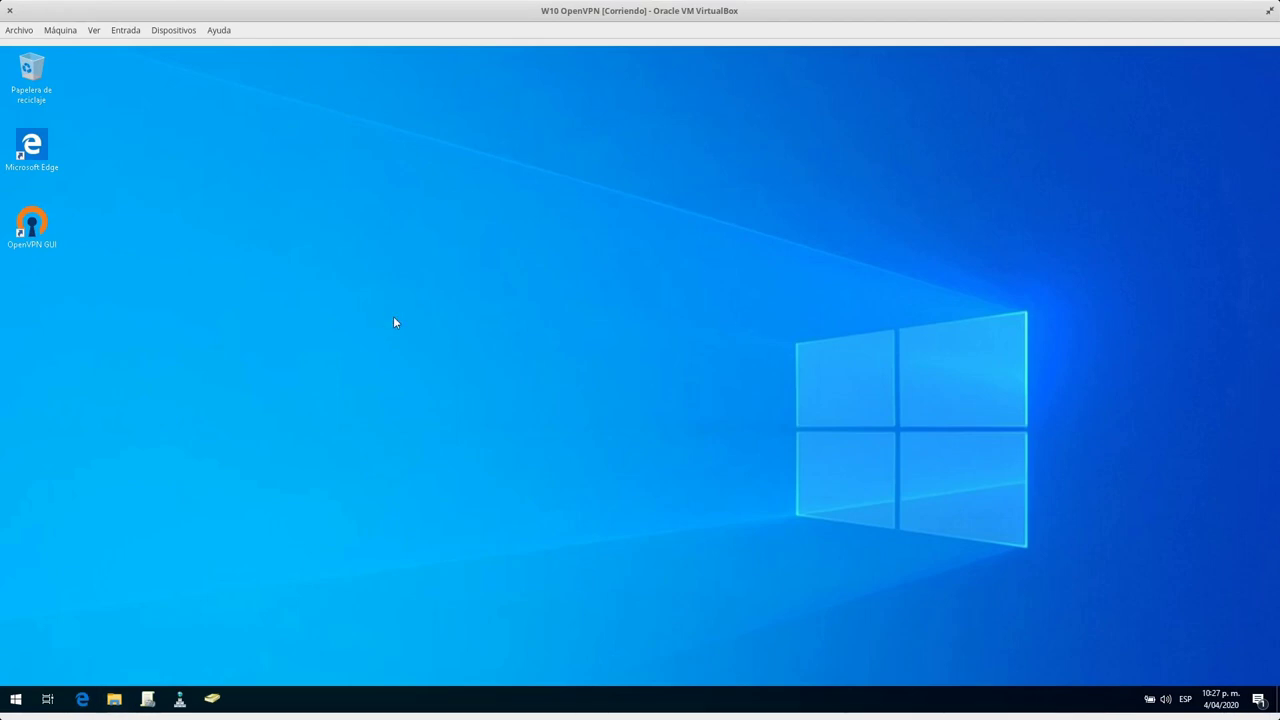
Confirm Endian lists the OpenVPN client connected as 192.168.1.2, then return to the Windows 10 VM.
key("super")
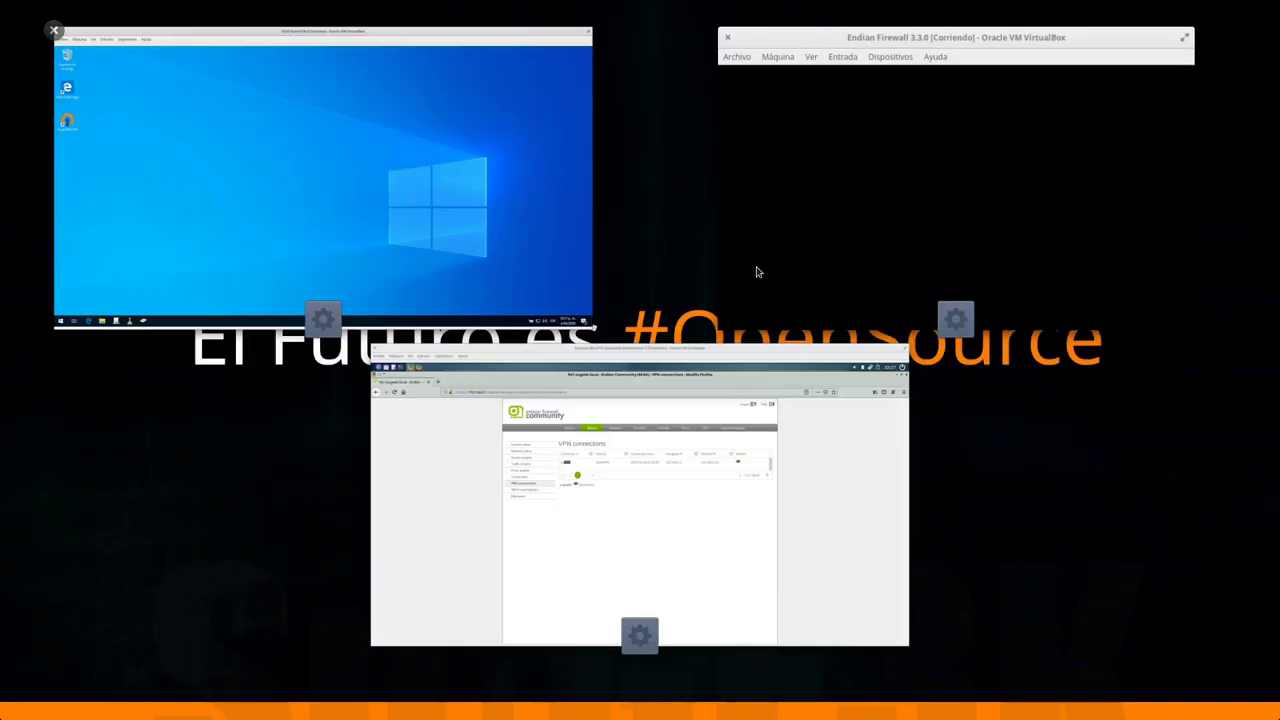
left_click(774, 449)
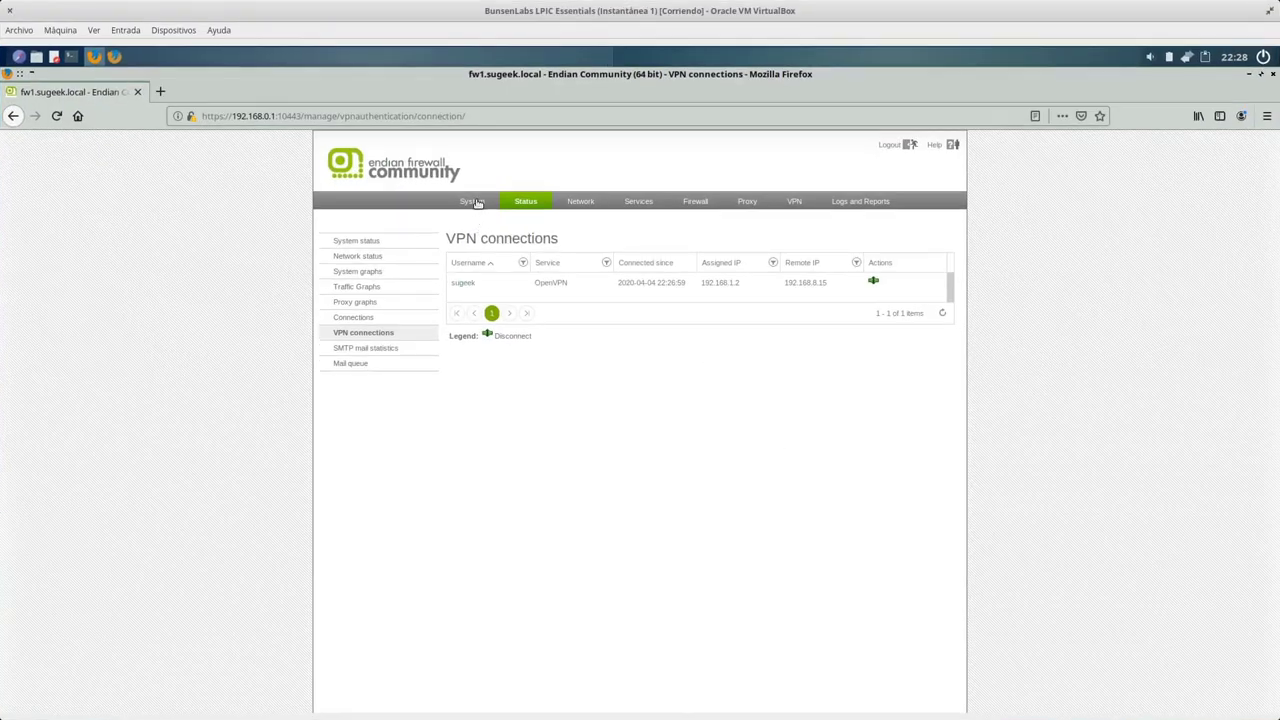
key("super")
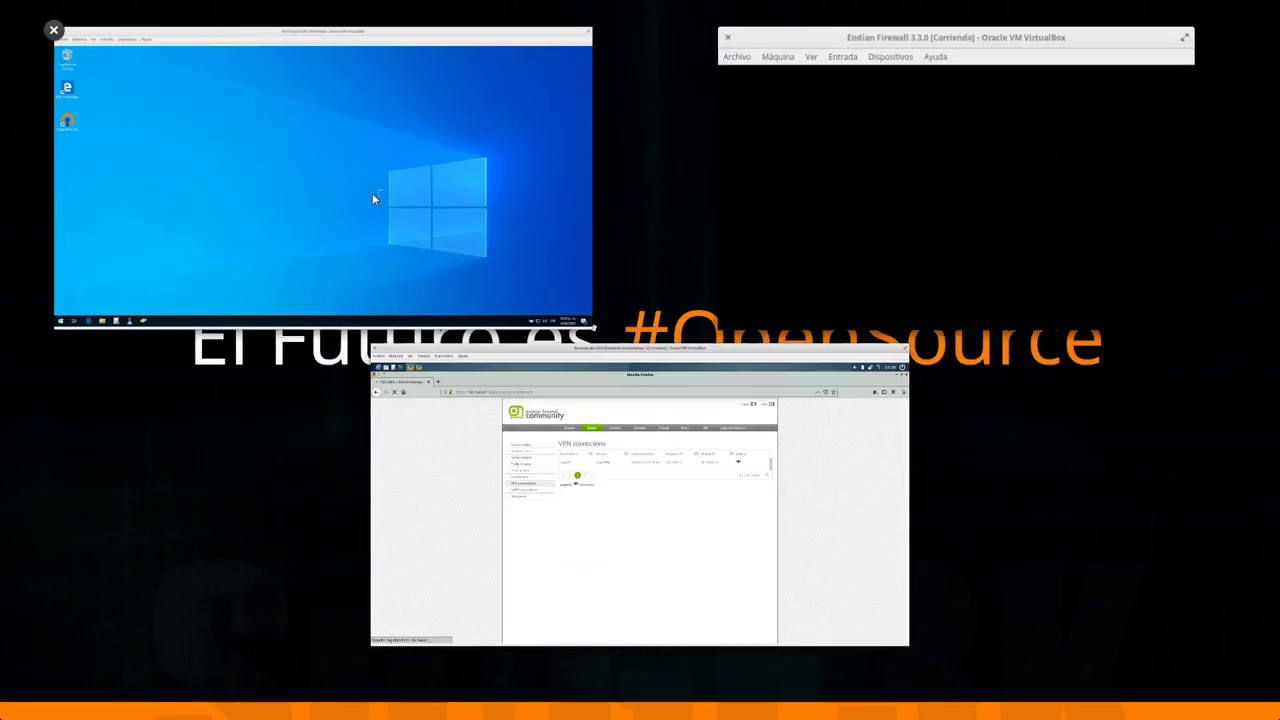
left_click(372, 193)
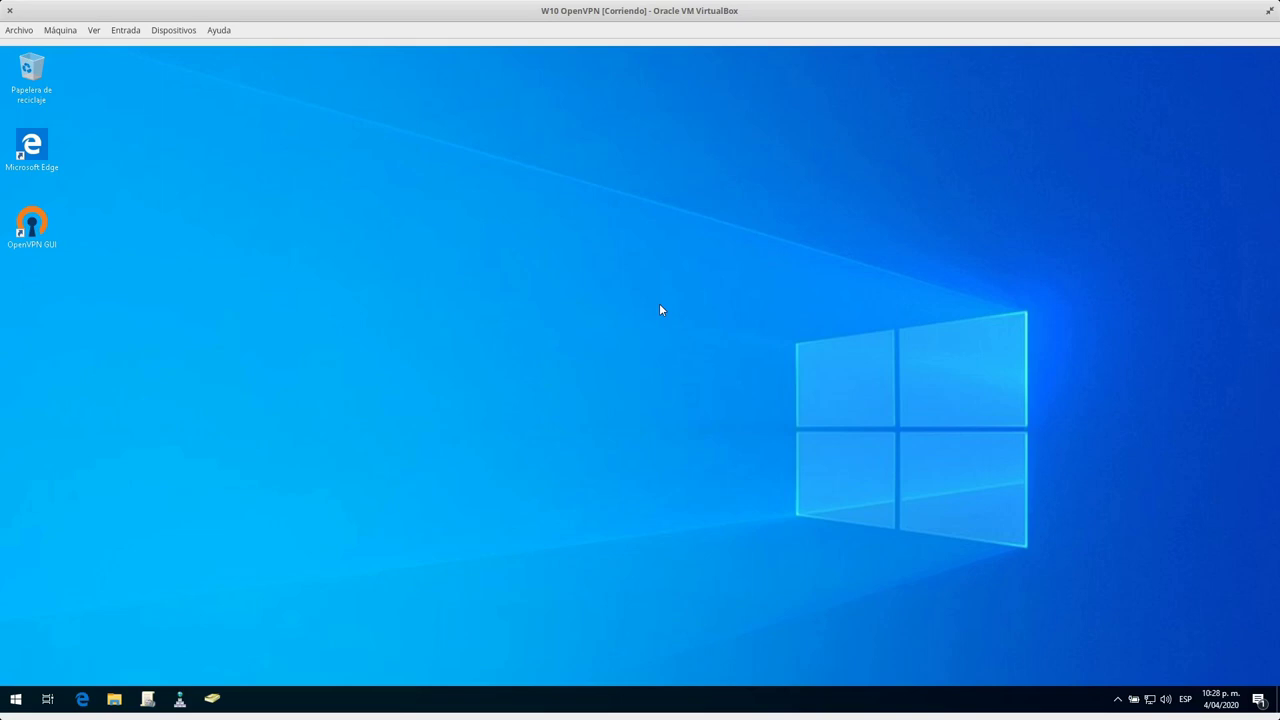
Launch PuTTY from the Downloads folder in File Explorer.
key("super+e")
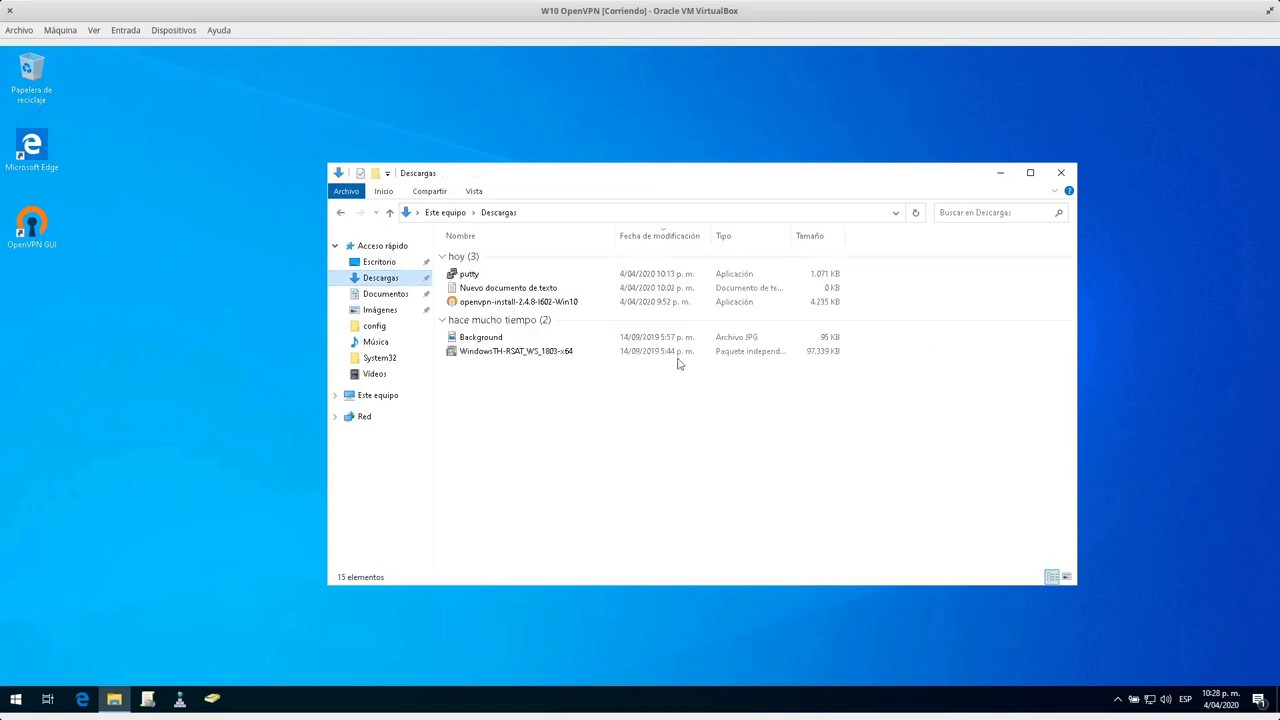
left_click(480, 277)
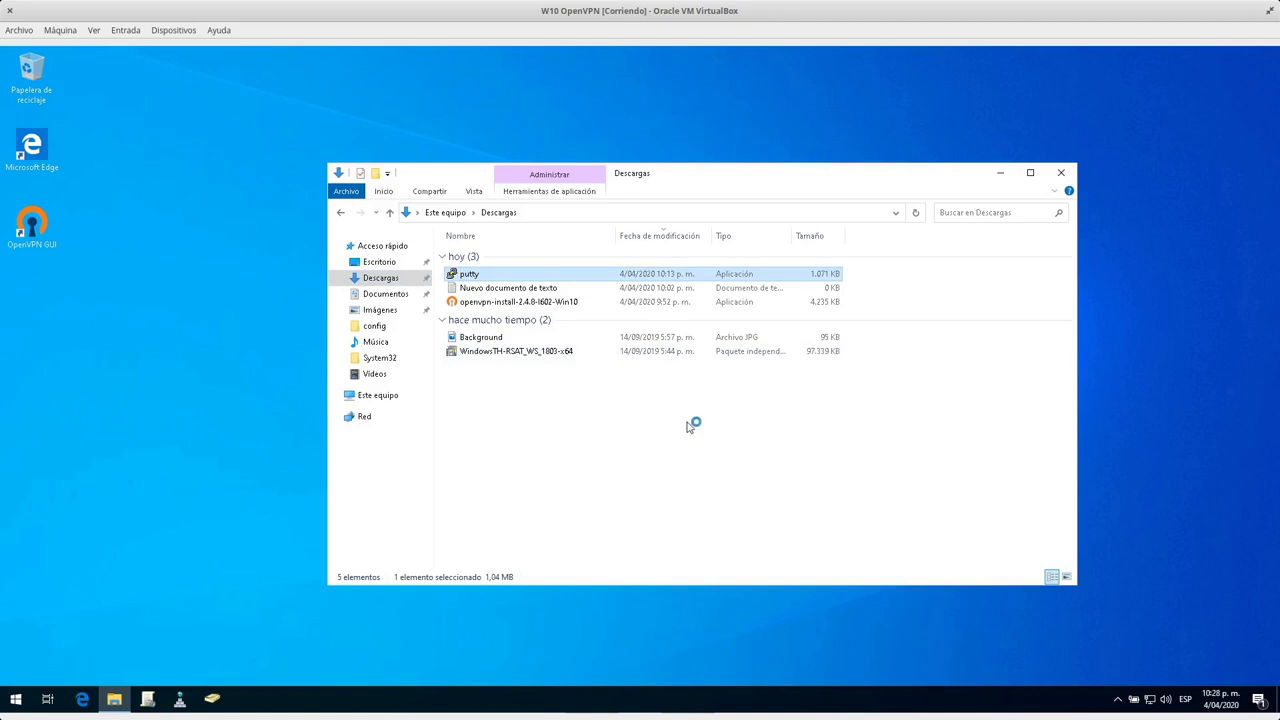
left_click_drag(863, 180, 730, 154)
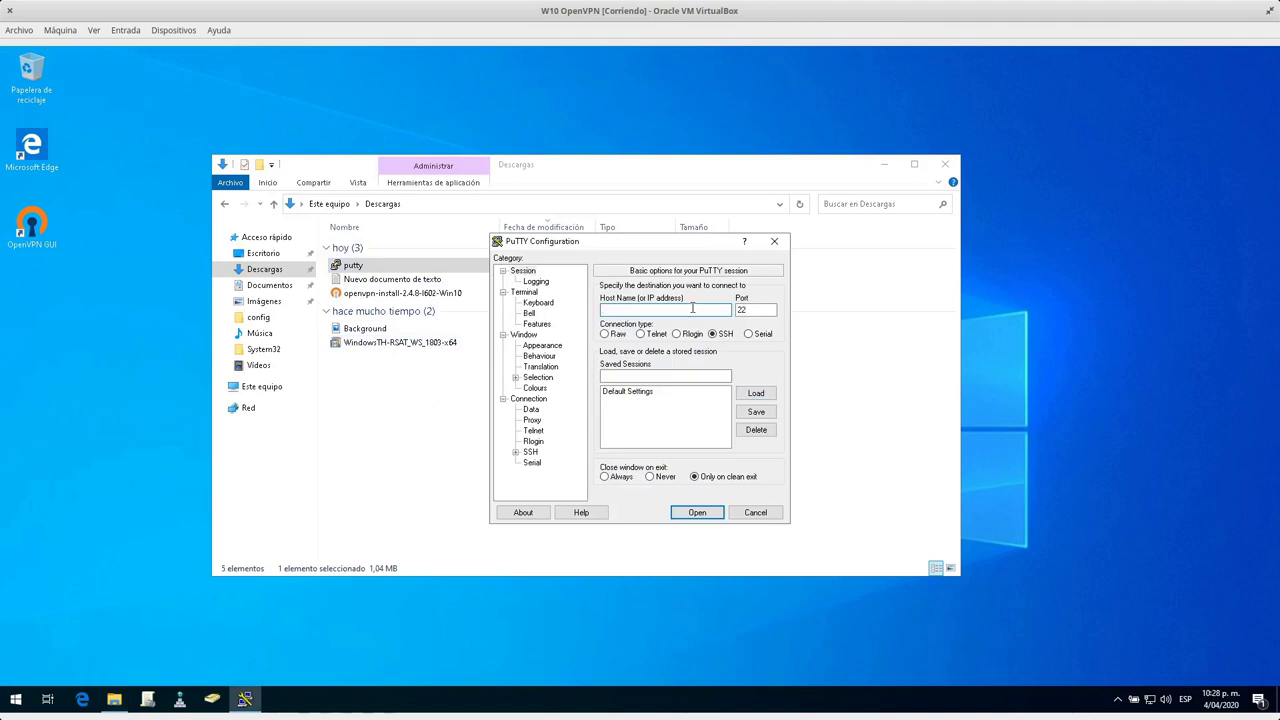
Connect over SSH to 192.168.0.2 and log in with the Debian user's name and password.
type("68.0.2")
key("Return")
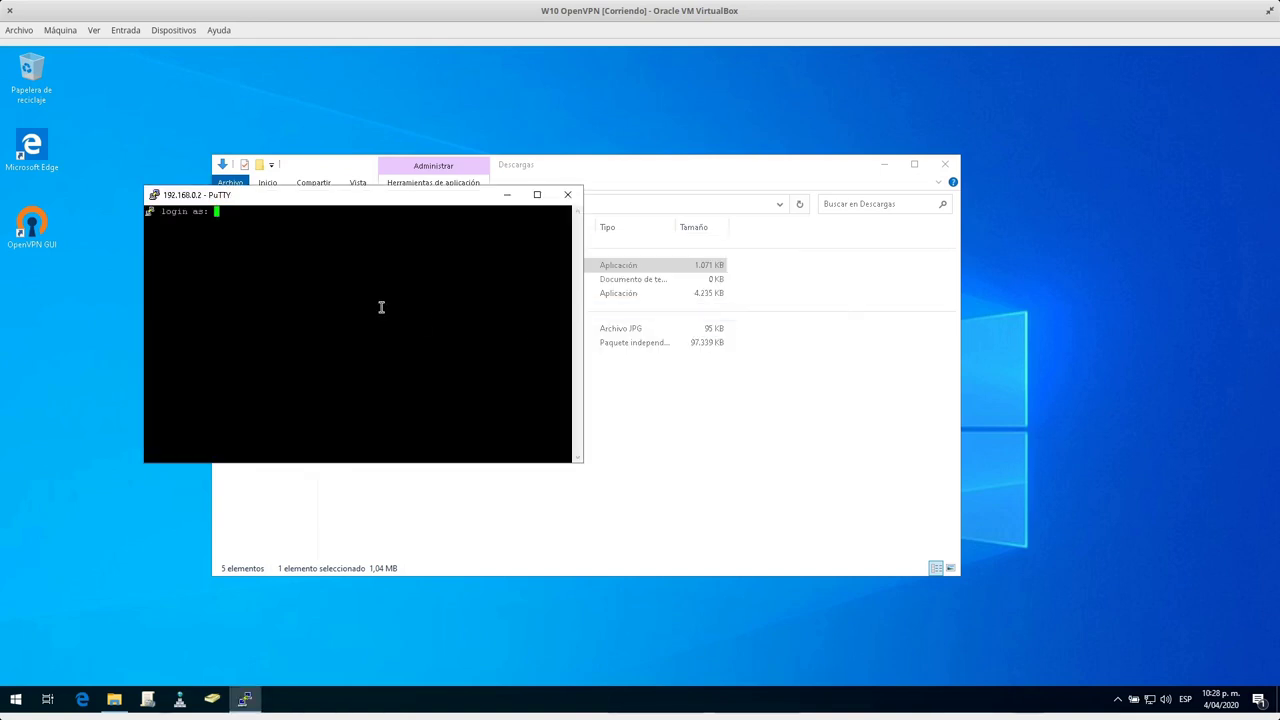
type("lpic")
key("Return")
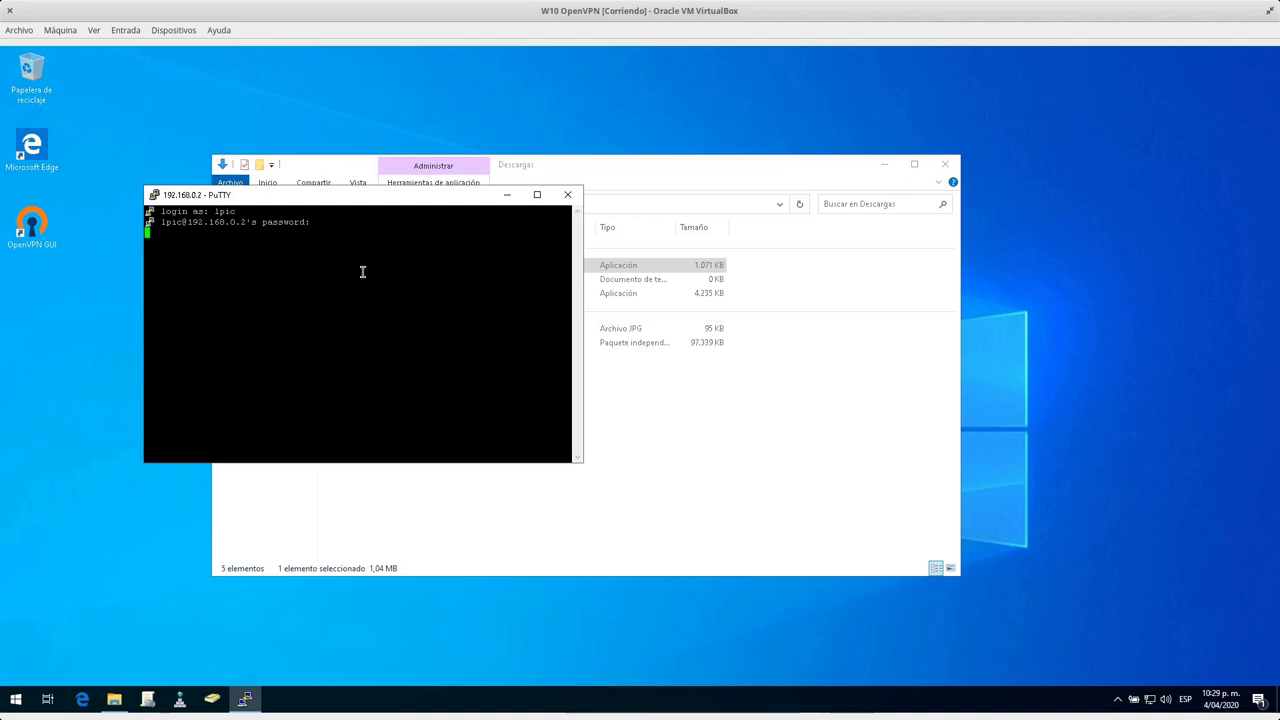
key("Return")
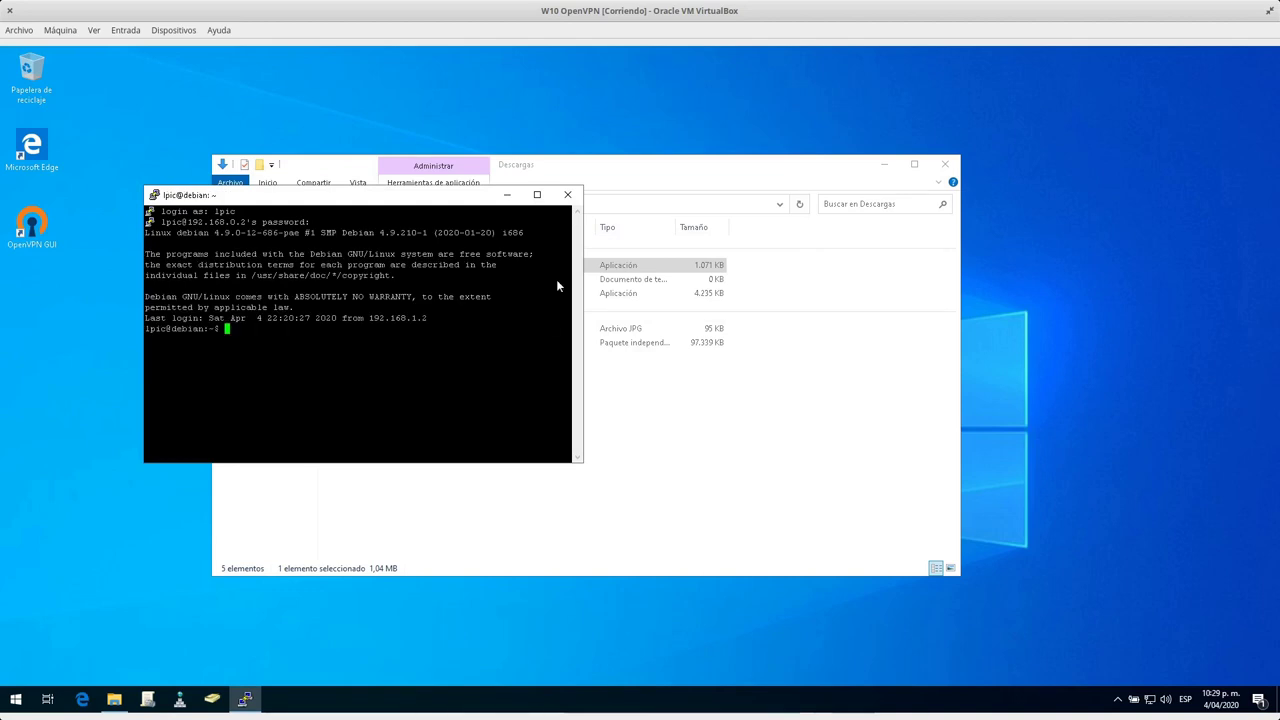
left_click(1119, 699)
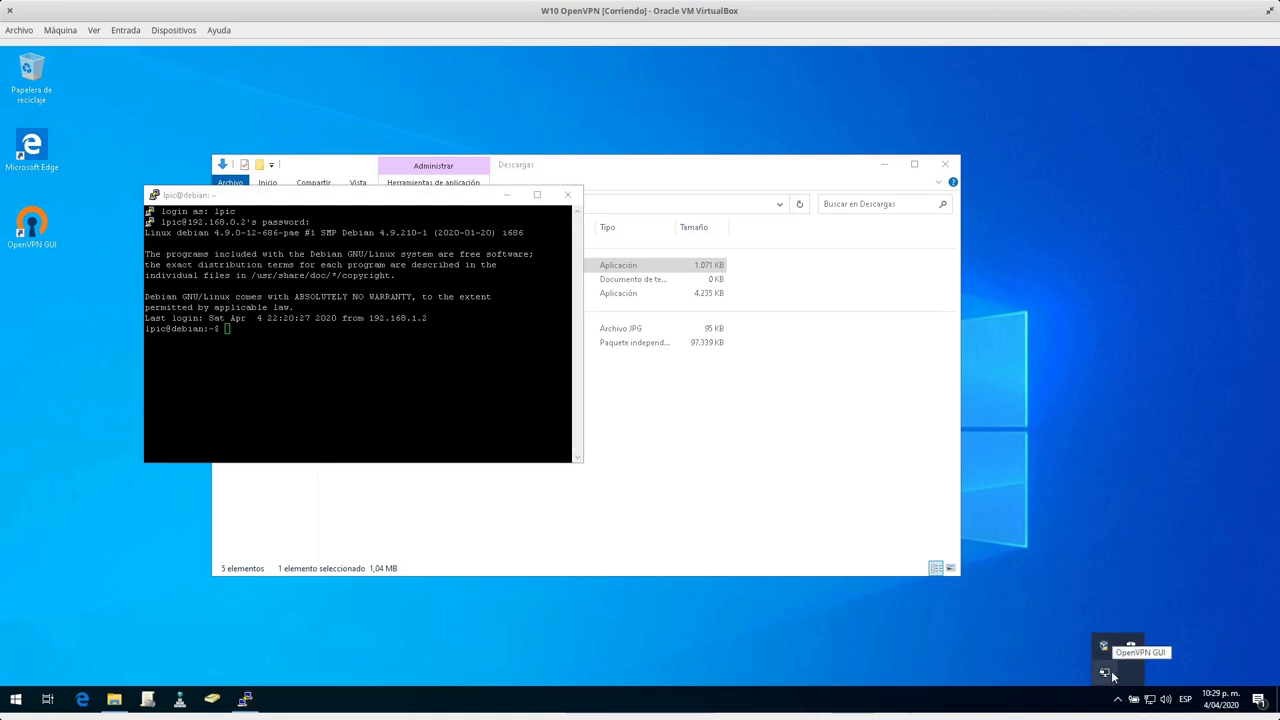
Review the OpenVPN GUI options from the tray icon and cancel without changes.
right_click(1108, 673)
left_click(1025, 648)
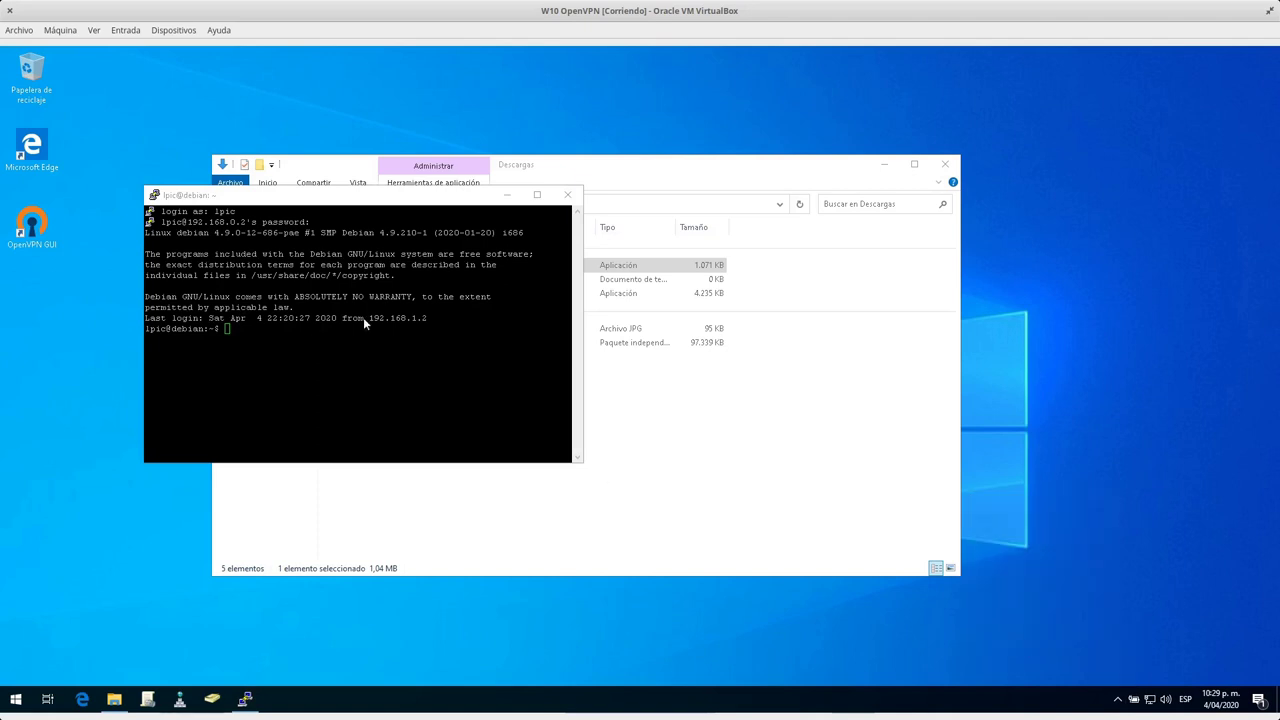
left_click(342, 440)
left_click(1117, 699)
right_click(1112, 678)
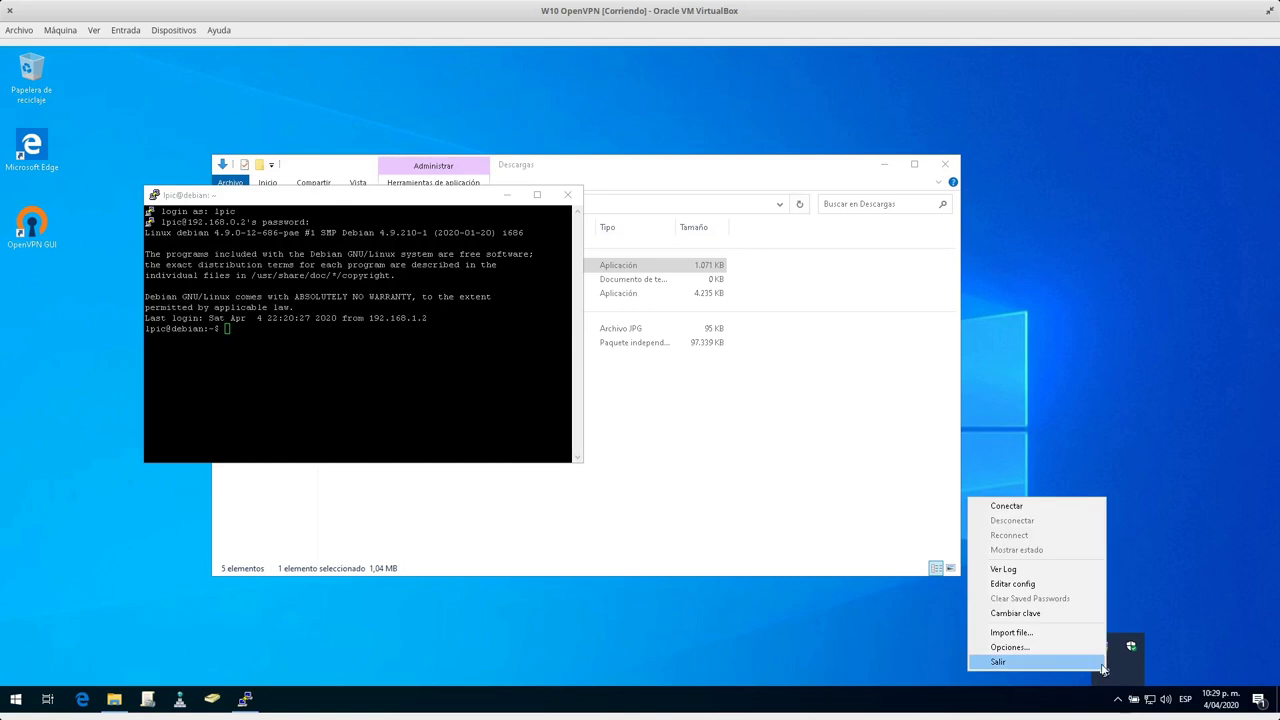
left_click(1110, 663)
left_click(1118, 700)
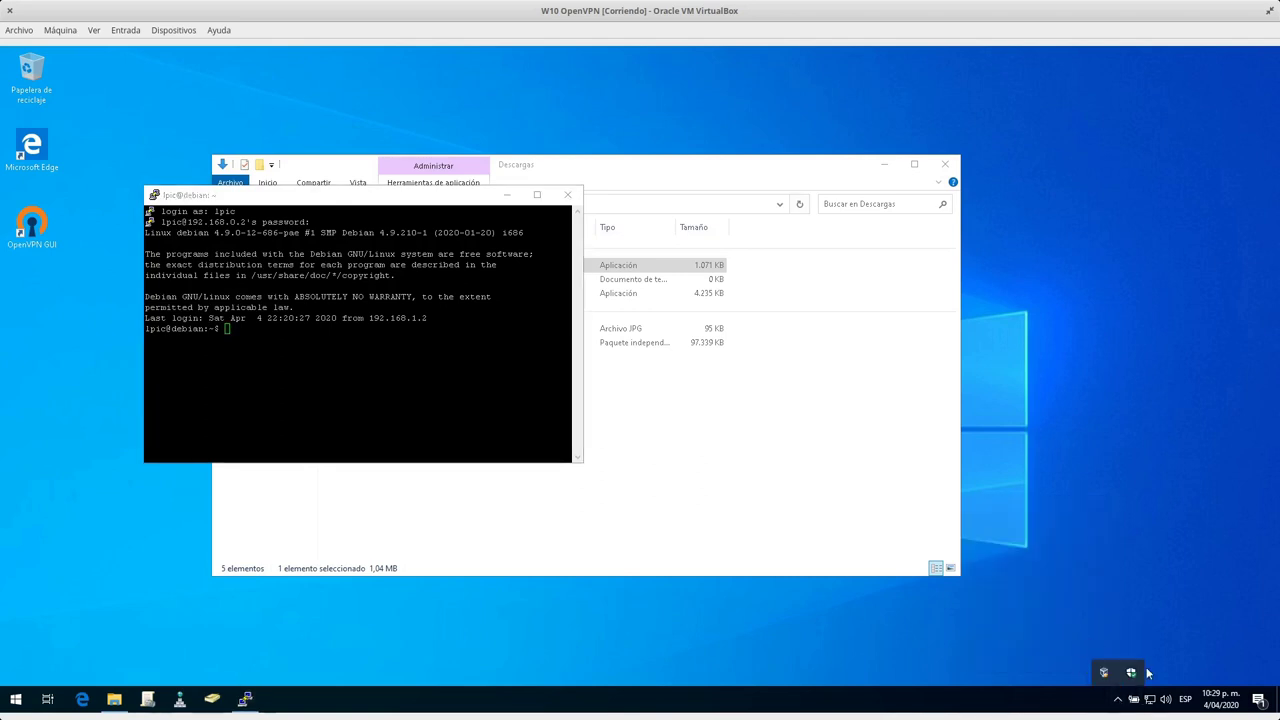
Close the PuTTY SSH session to 192.168.0.2, confirming with Aceptar.
left_click(417, 339)
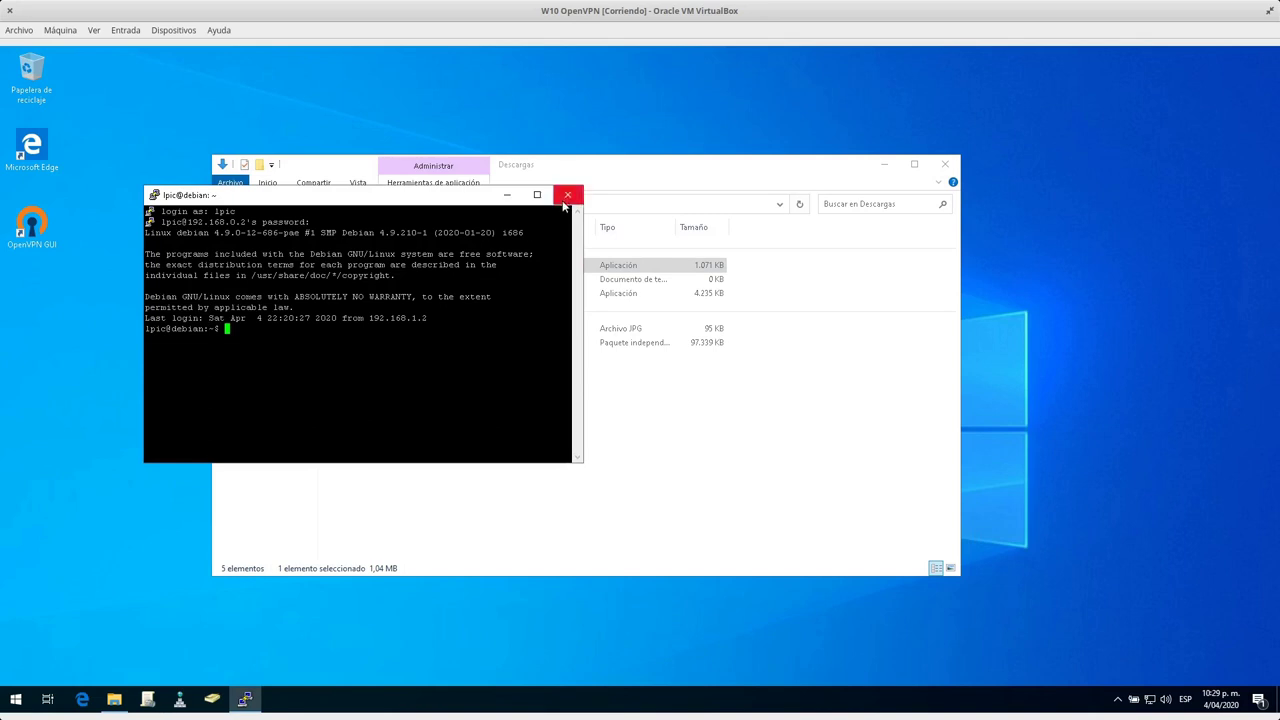
left_click(569, 195)
left_click(672, 414)
left_click(15, 698)
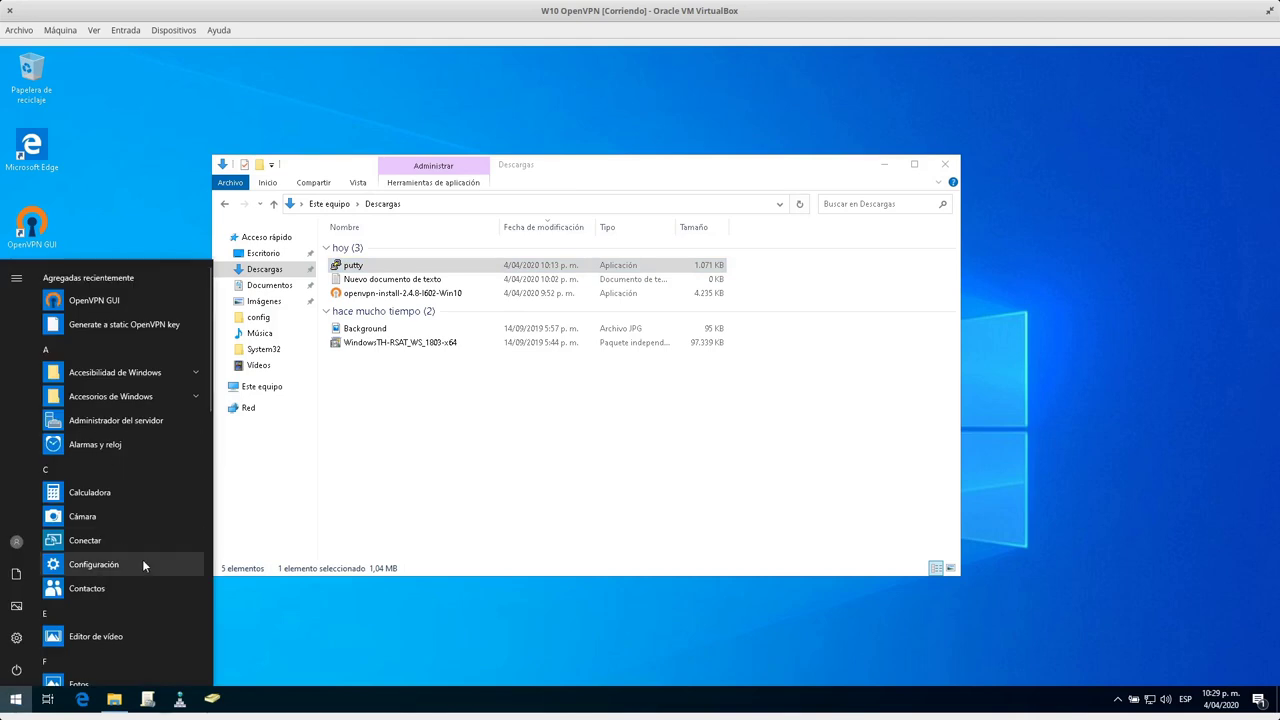
Open an administrator Command Prompt via a 'cmd' Start search.
type("cmd")
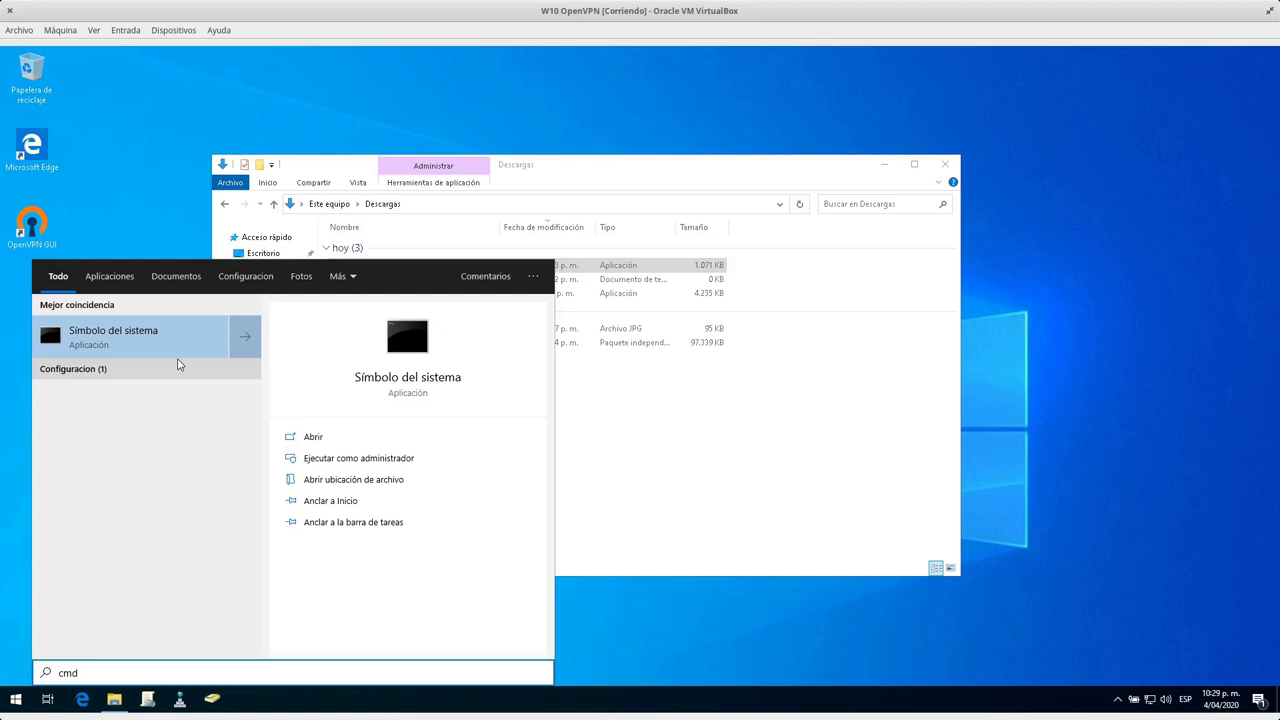
left_click(152, 342)
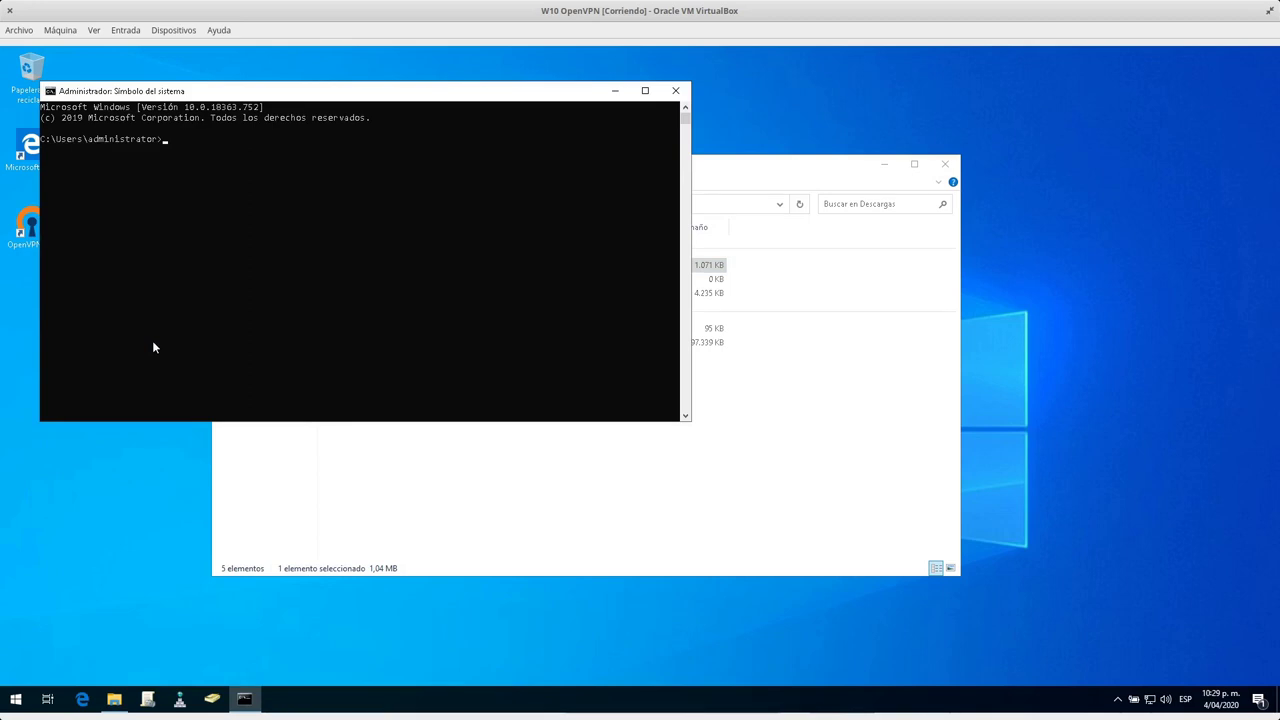
left_click_drag(358, 92, 569, 263)
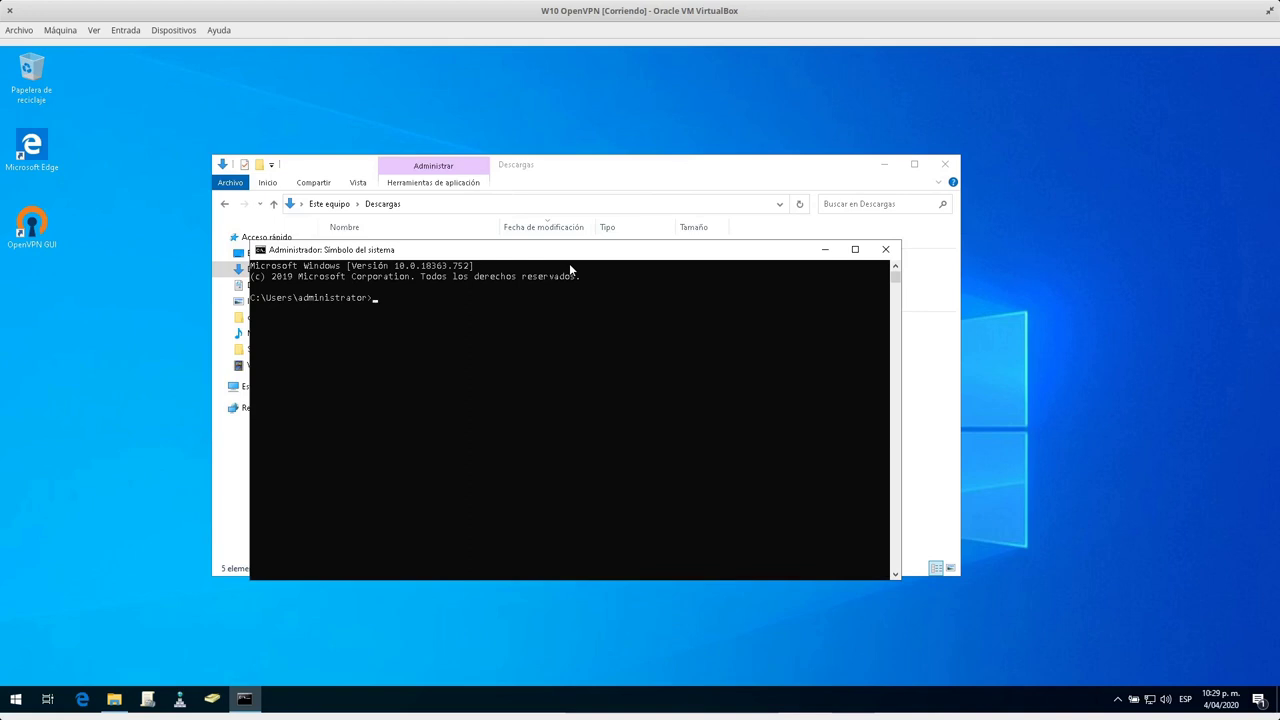
left_click(536, 339)
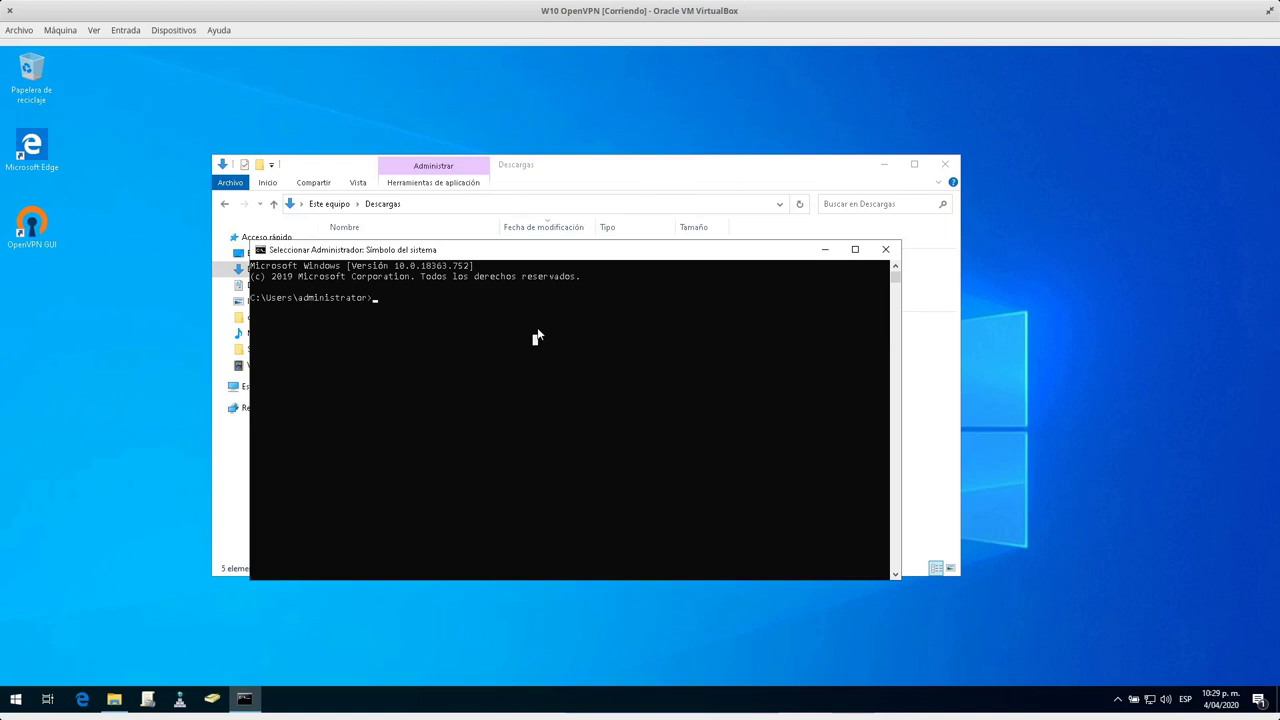
key("Escape")
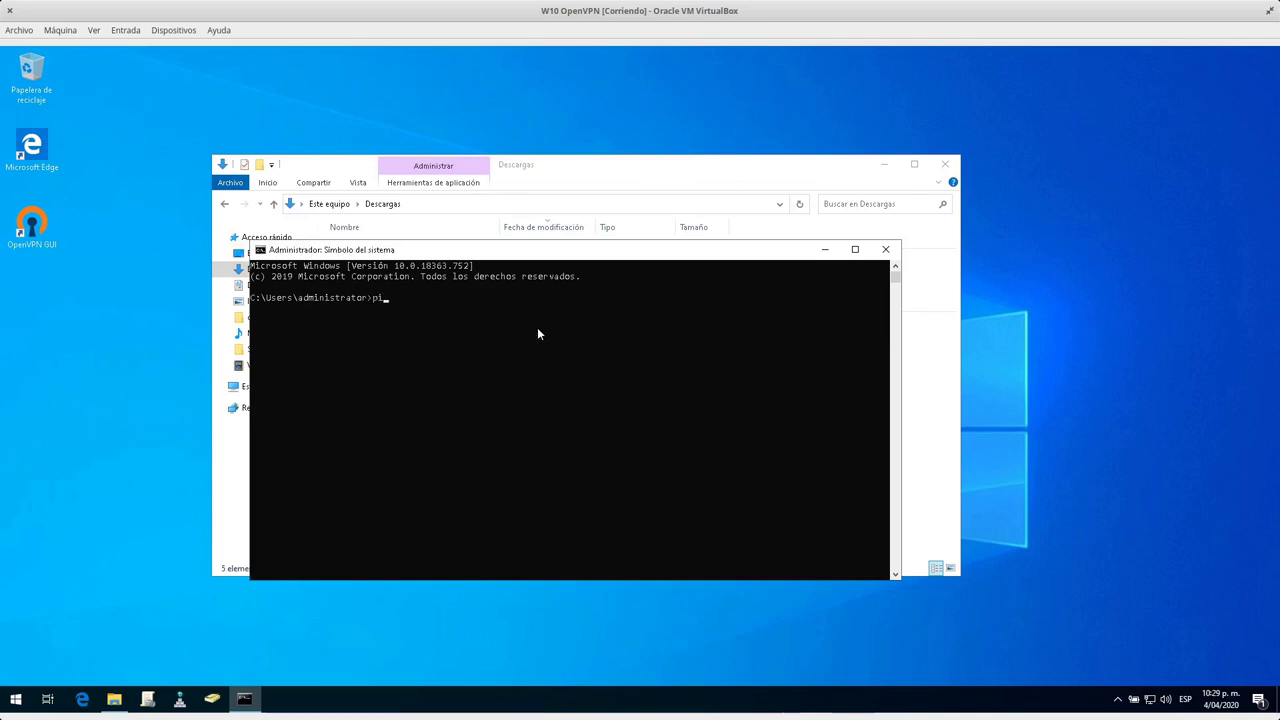
Run 'route print' and review the IPv4 routes via 192.168.1.2 to 192.168.0.0/24.
type("route print")
key("Return")
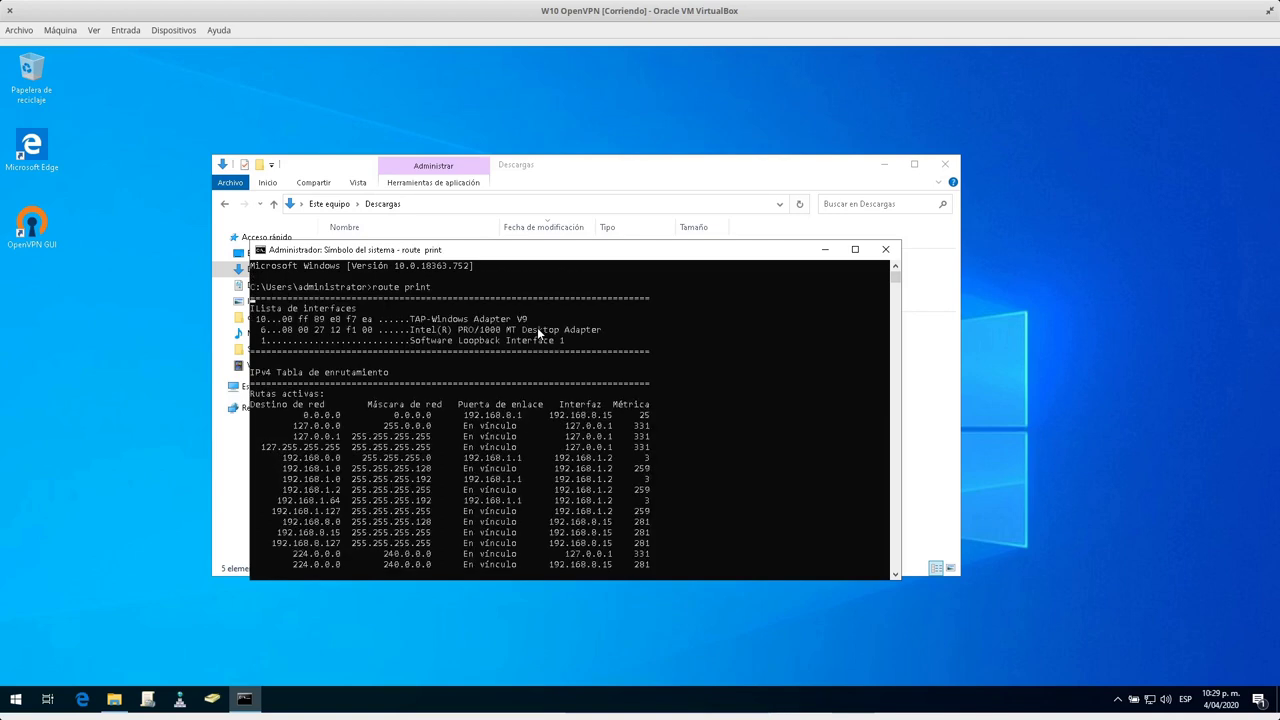
scroll(448, 404, "up", 5)
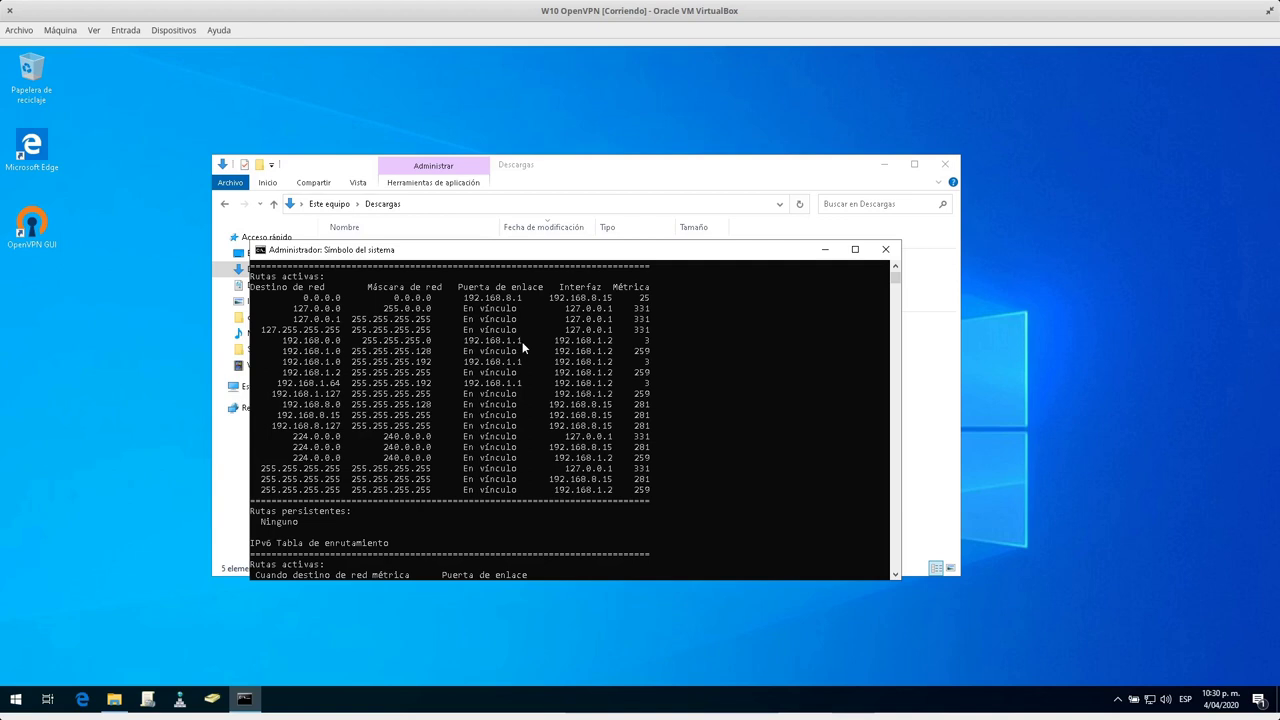
scroll(602, 546, "down", 7)
scroll(594, 535, "up", 7)
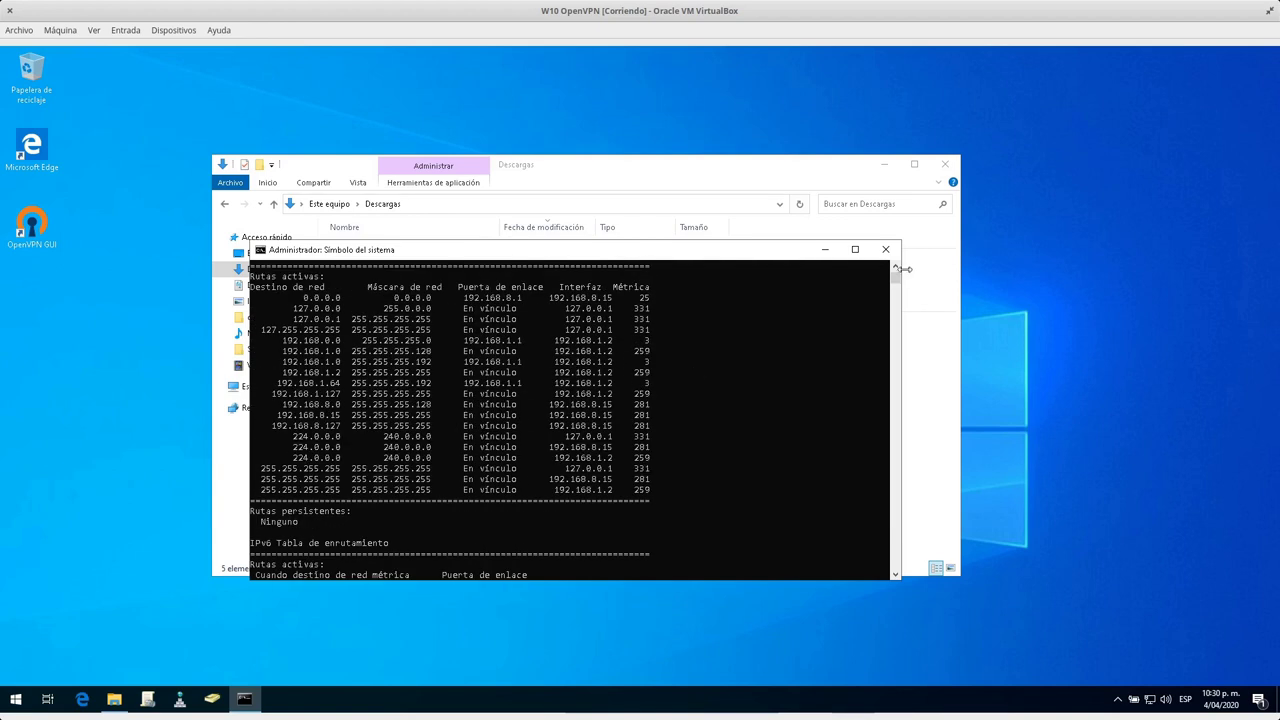